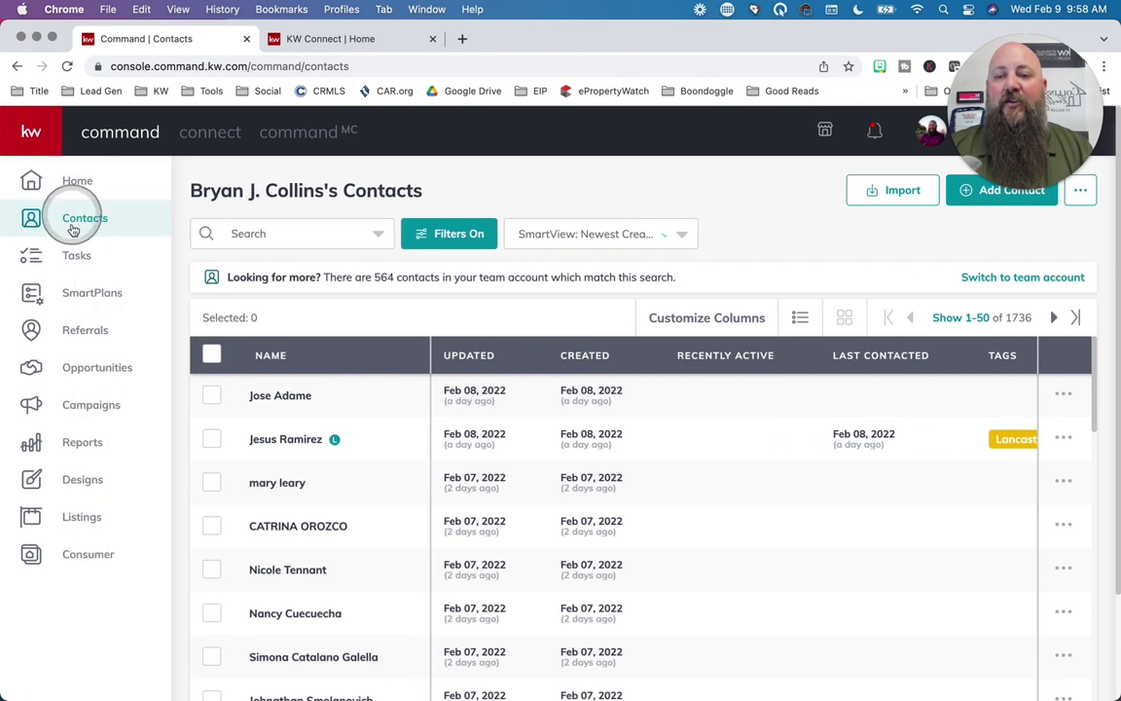
- Go through Tasks and Home to reach Contact Tasks, whose Tasks To Do list is empty
click(107, 261)
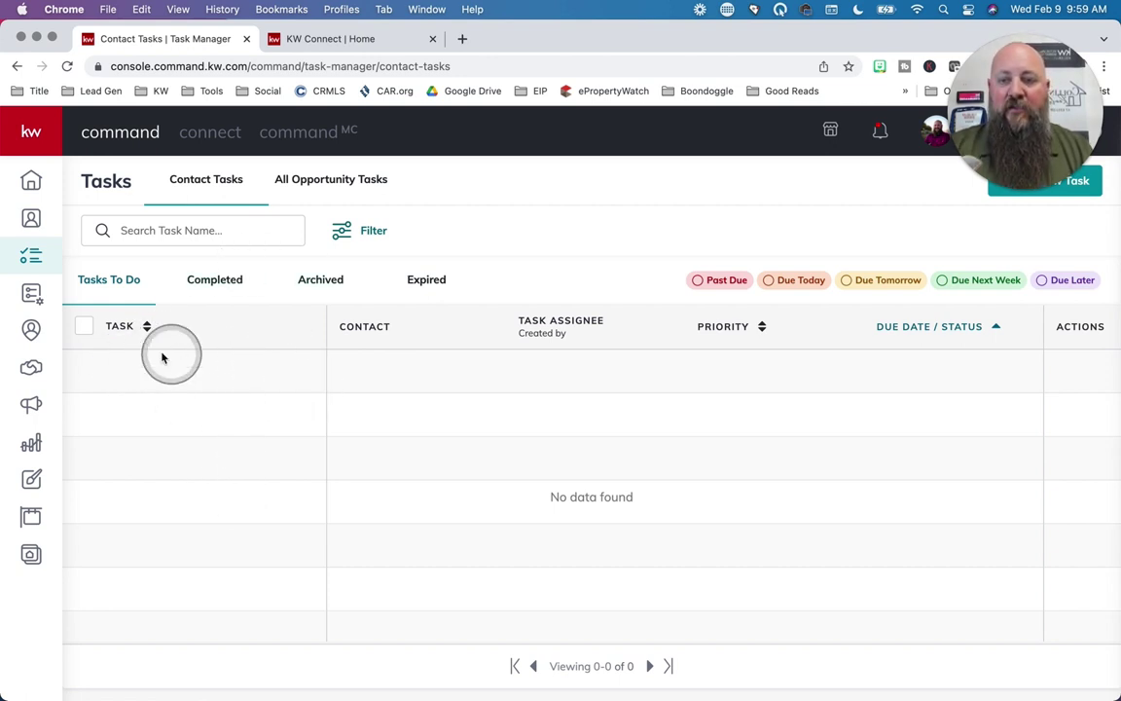
click(30, 180)
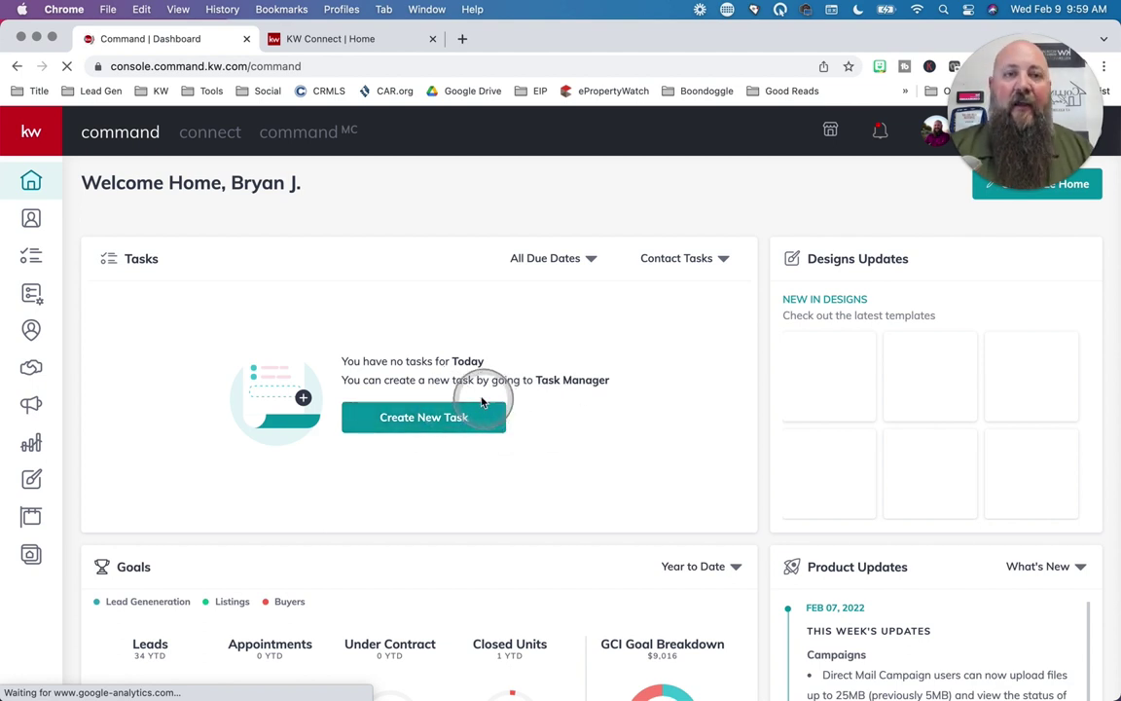
click(419, 420)
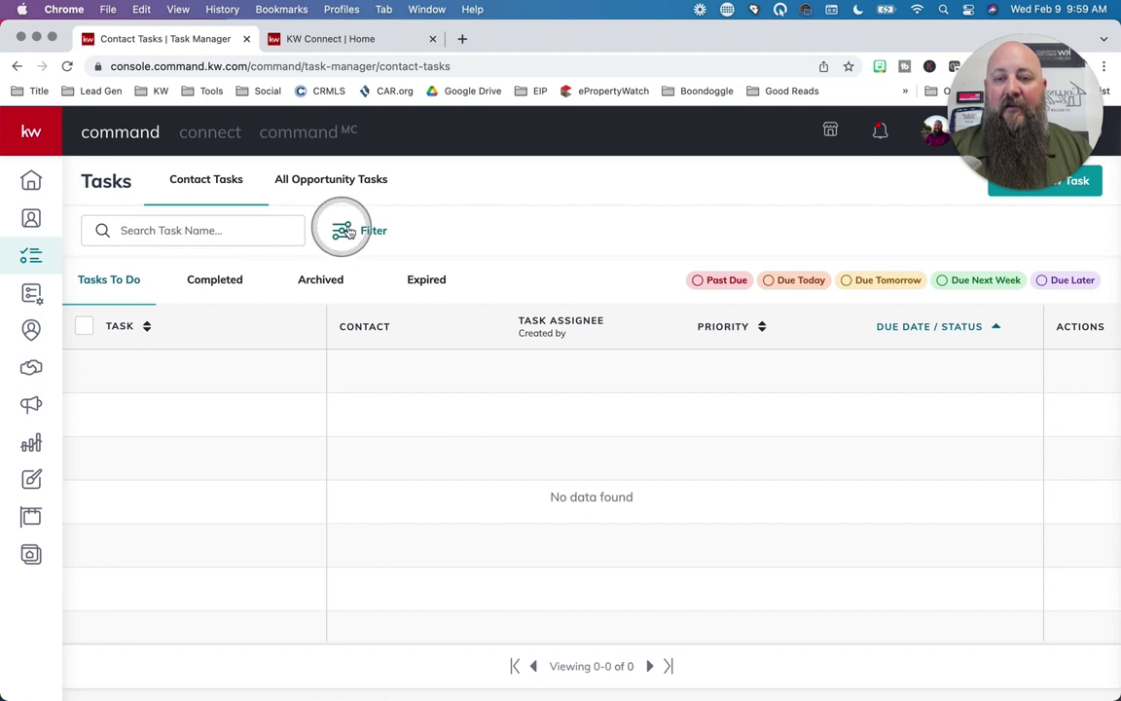
drag(1007, 97, 754, 96)
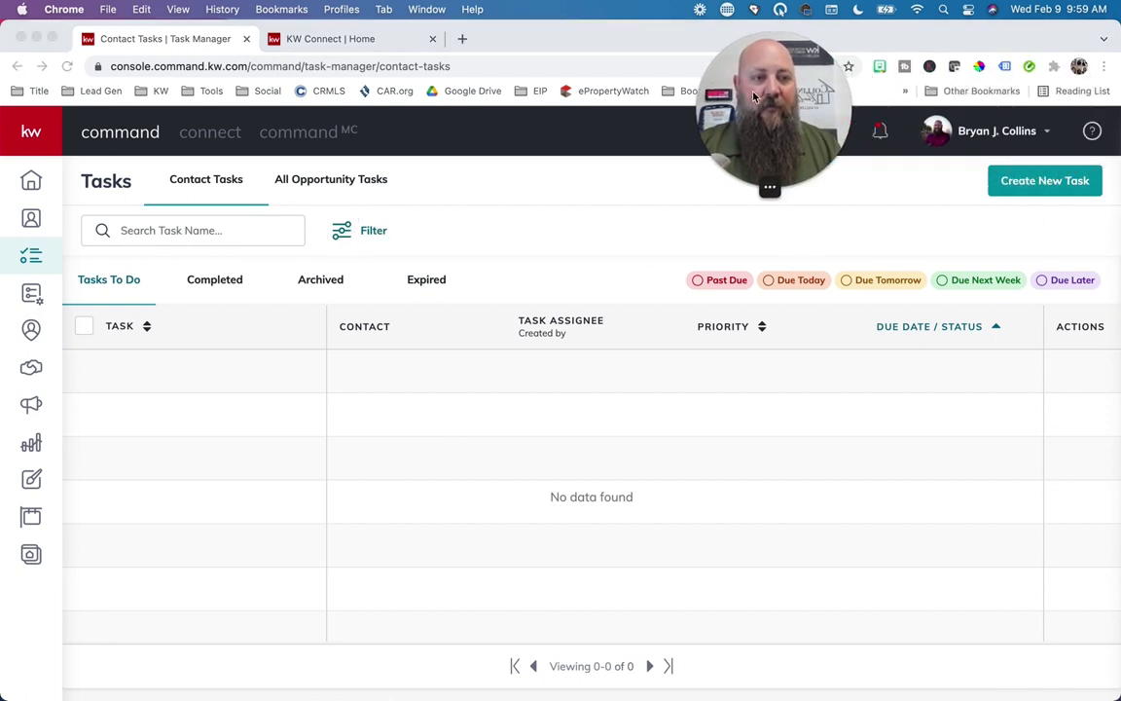
- Start a new follow-up task to email about the properties, with a description and High priority
click(1068, 188)
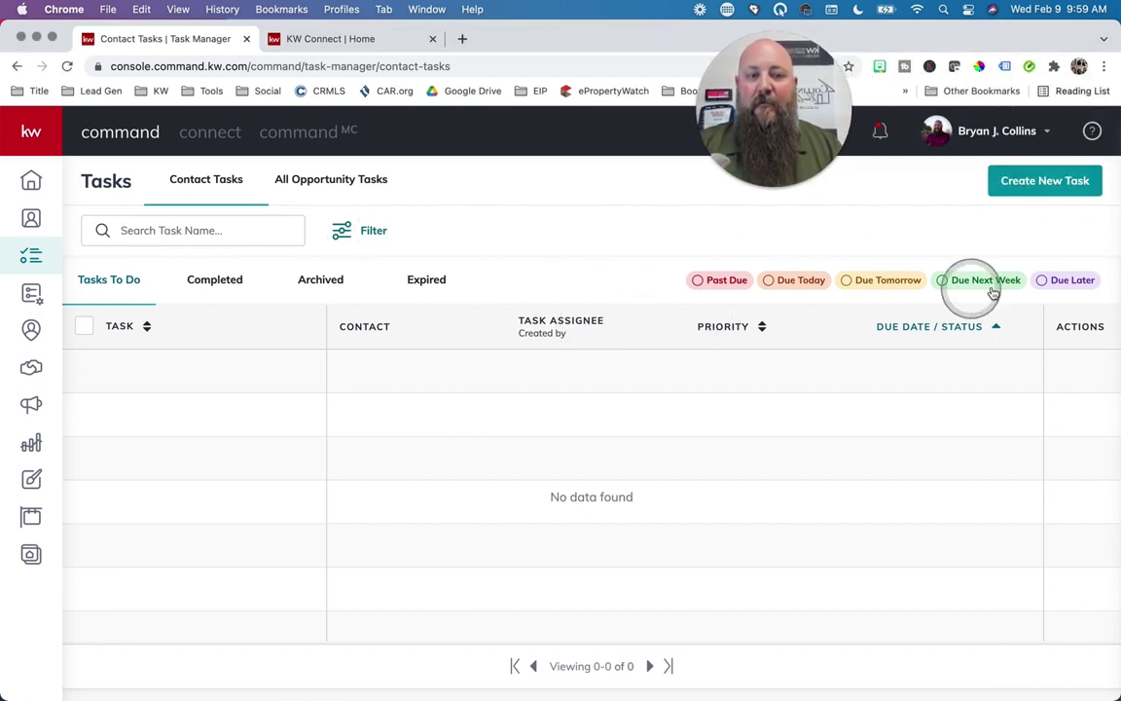
click(1037, 185)
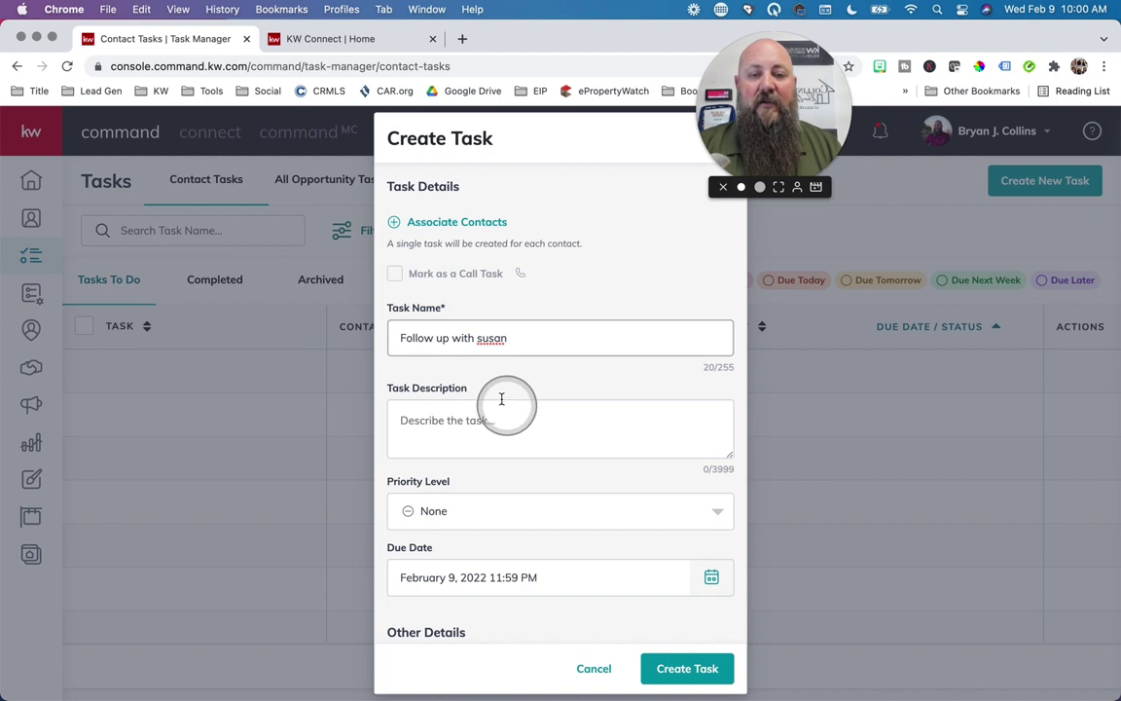
click(401, 426)
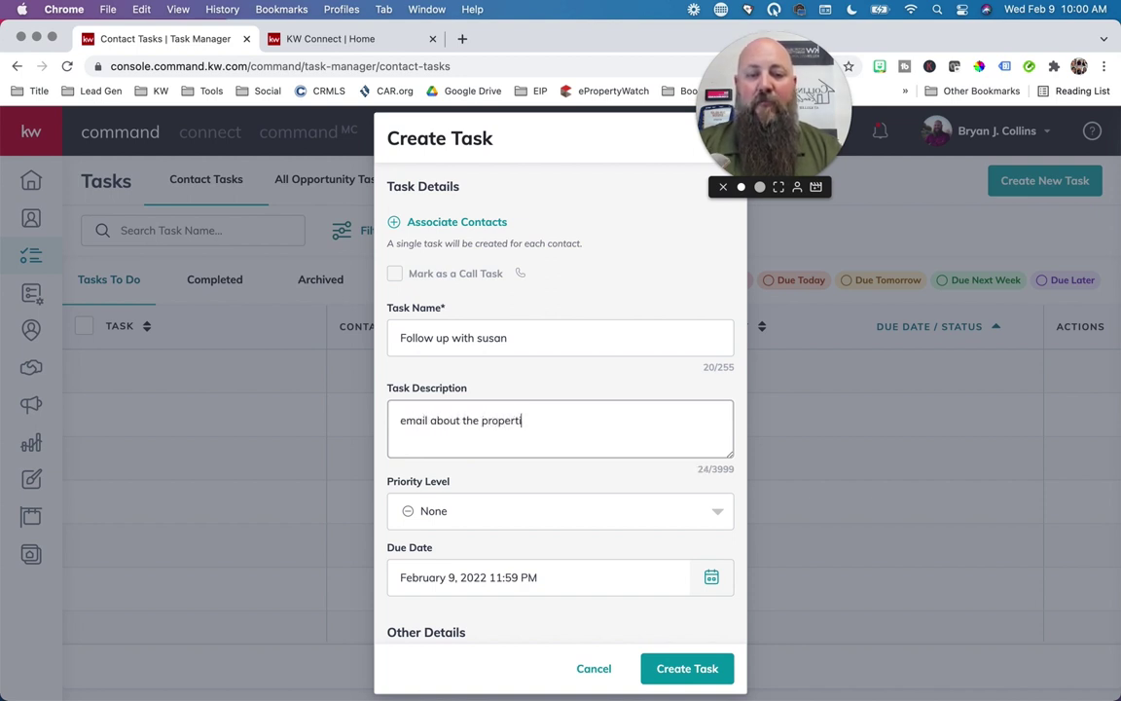
click(513, 513)
click(496, 547)
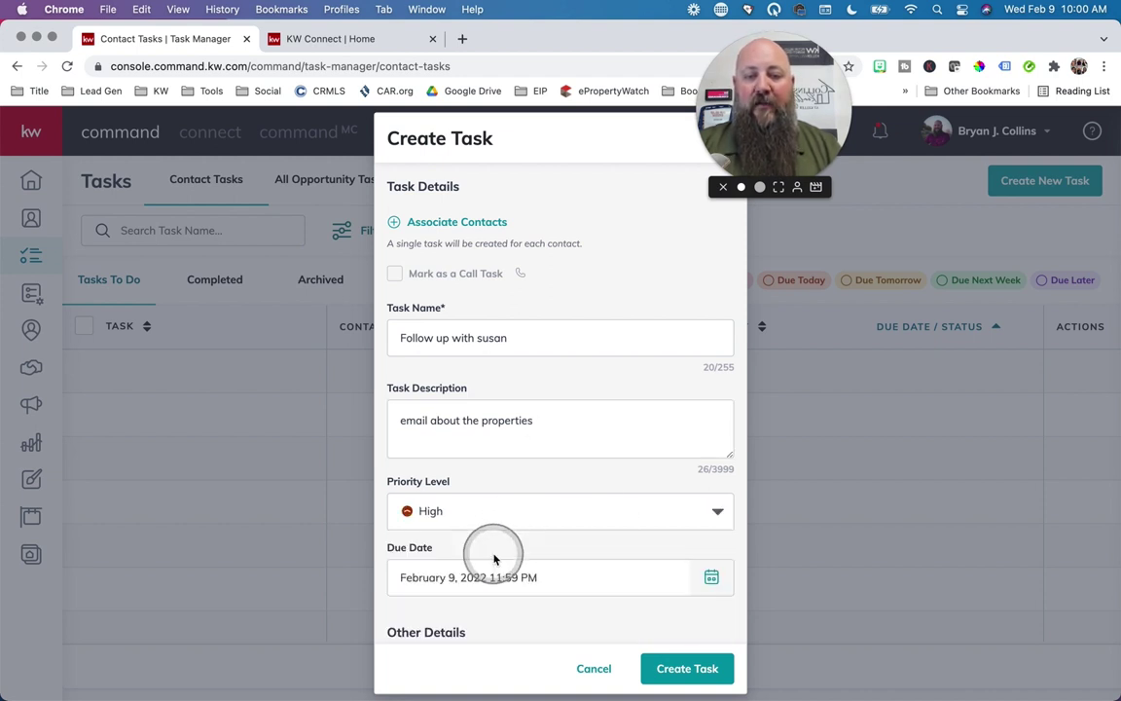
scroll(529, 504, down, 2)
scroll(529, 504, down, 1)
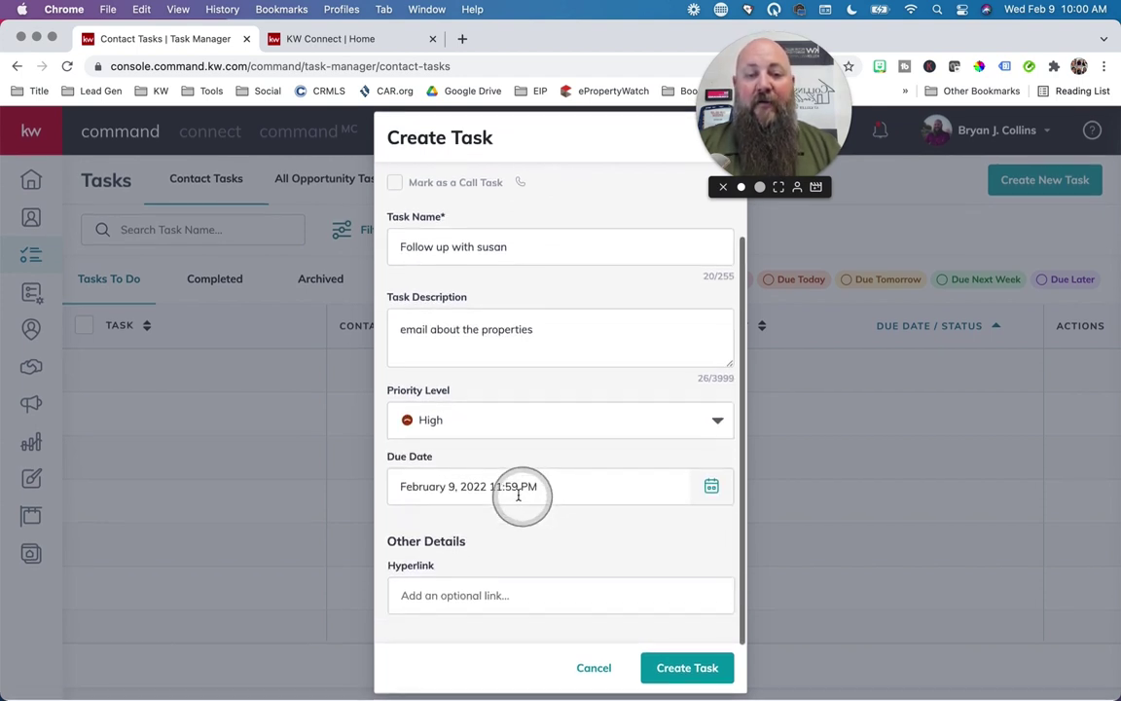
- Set the due date to February 19 at 10:00 AM and create the task
click(712, 487)
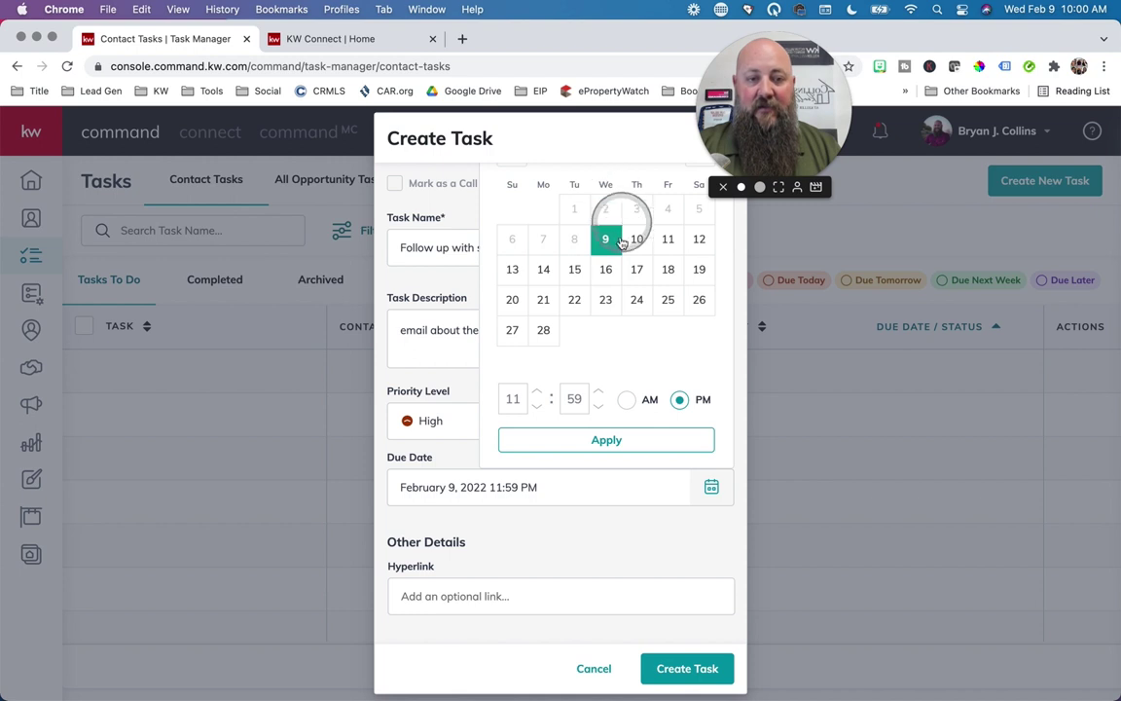
click(699, 273)
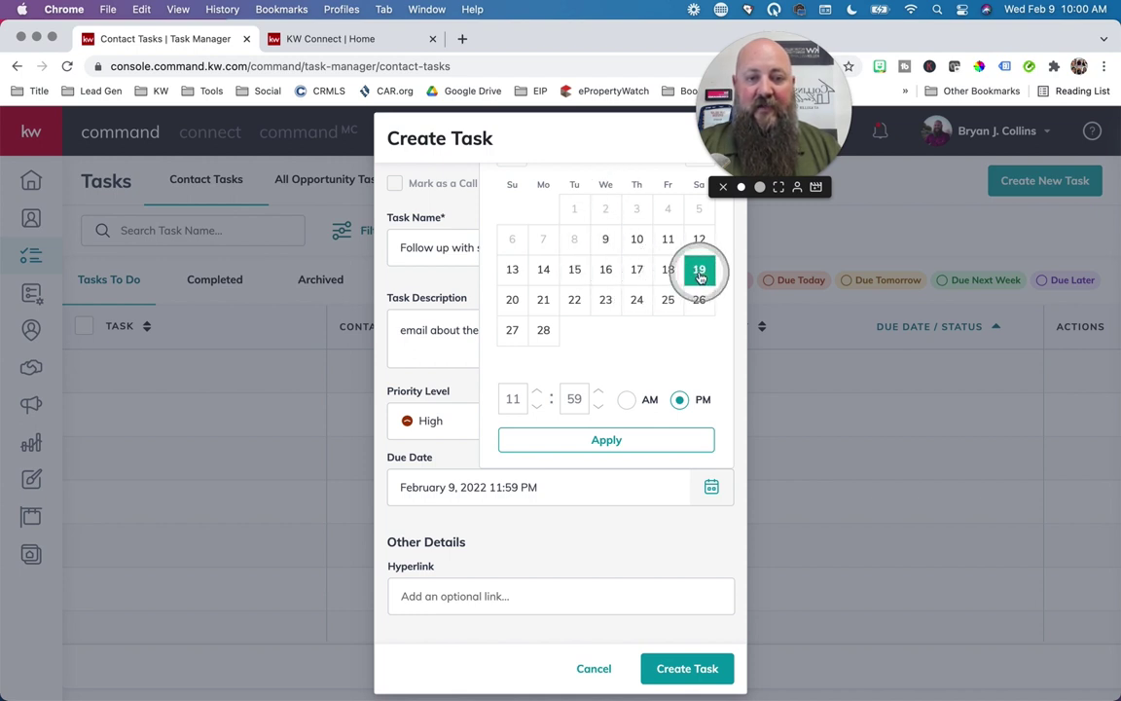
click(514, 399)
text(10)
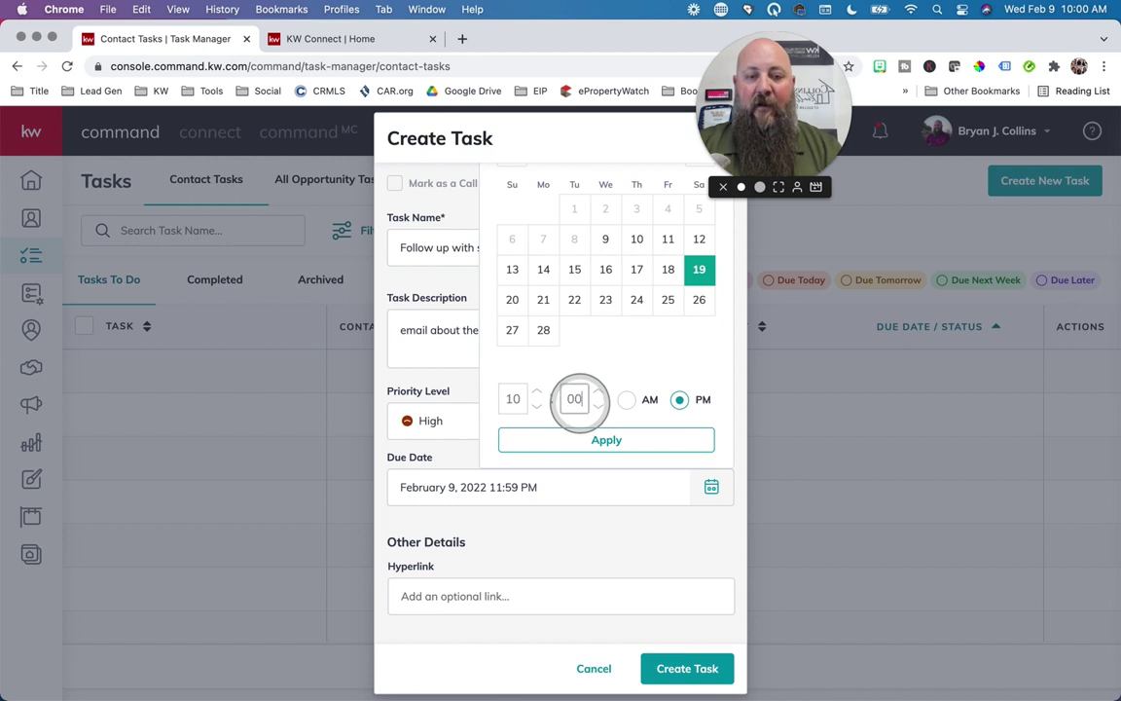
click(627, 441)
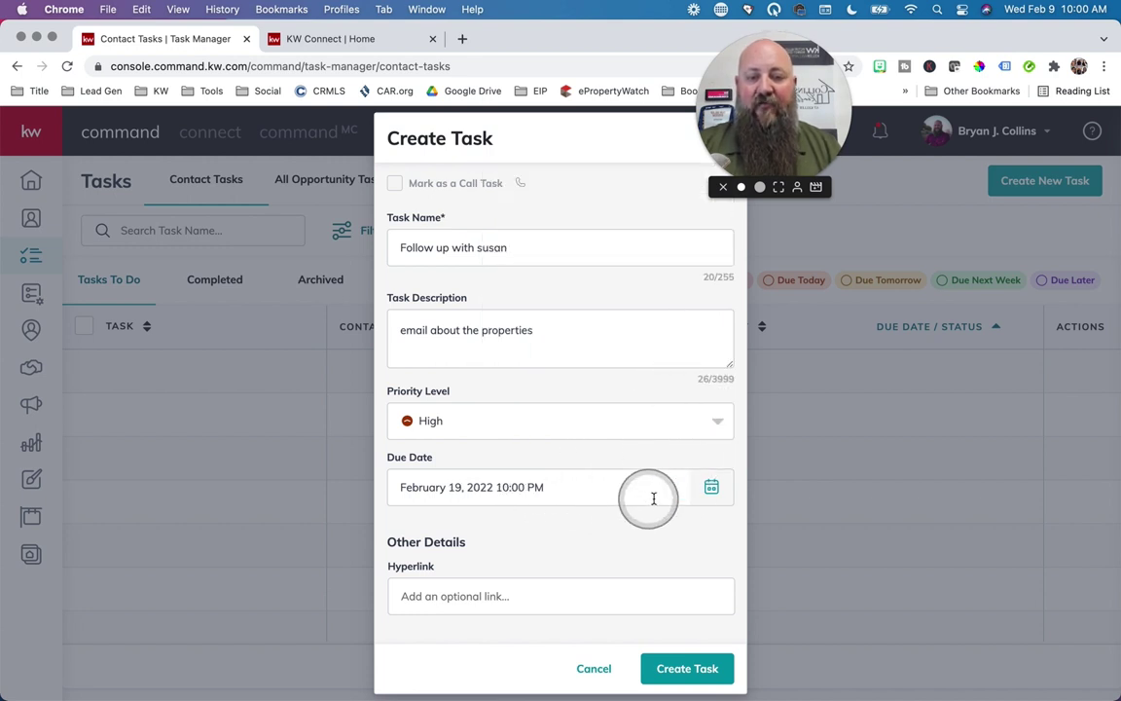
click(711, 491)
click(631, 401)
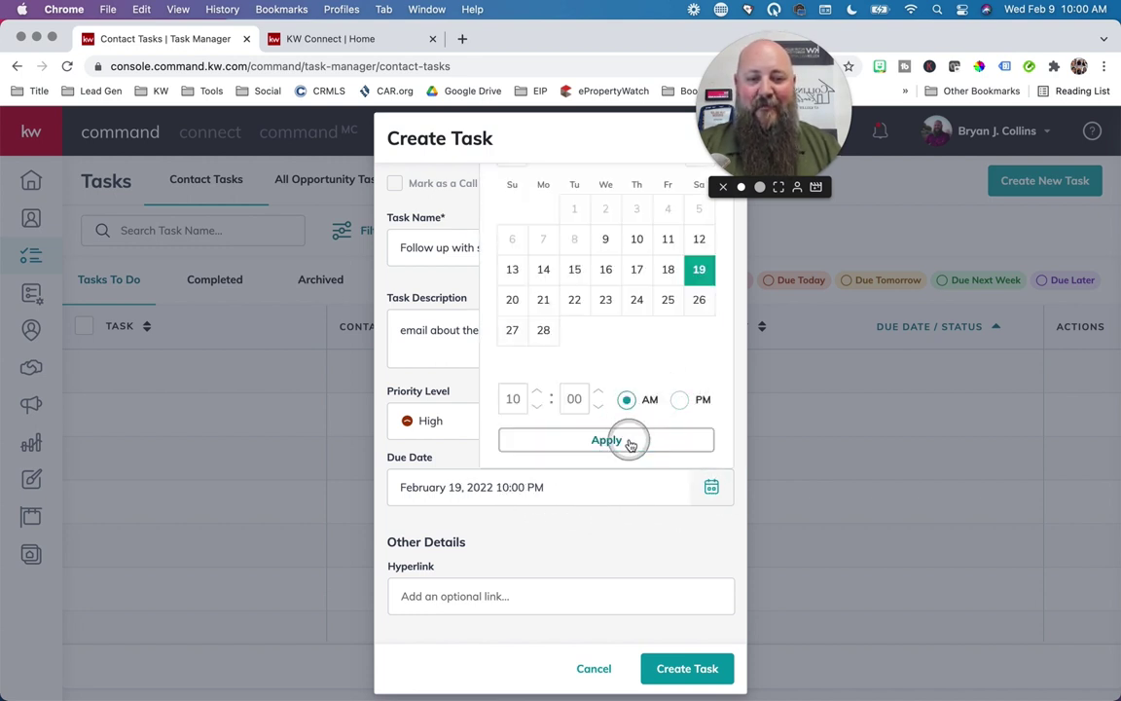
click(626, 440)
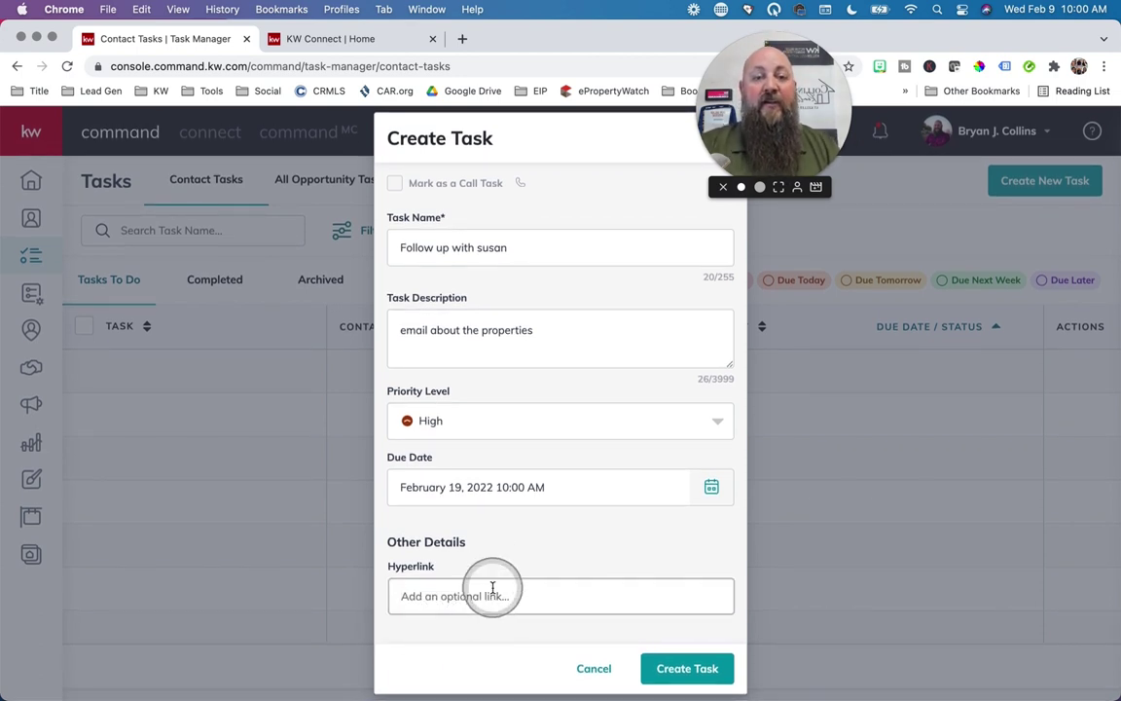
click(492, 587)
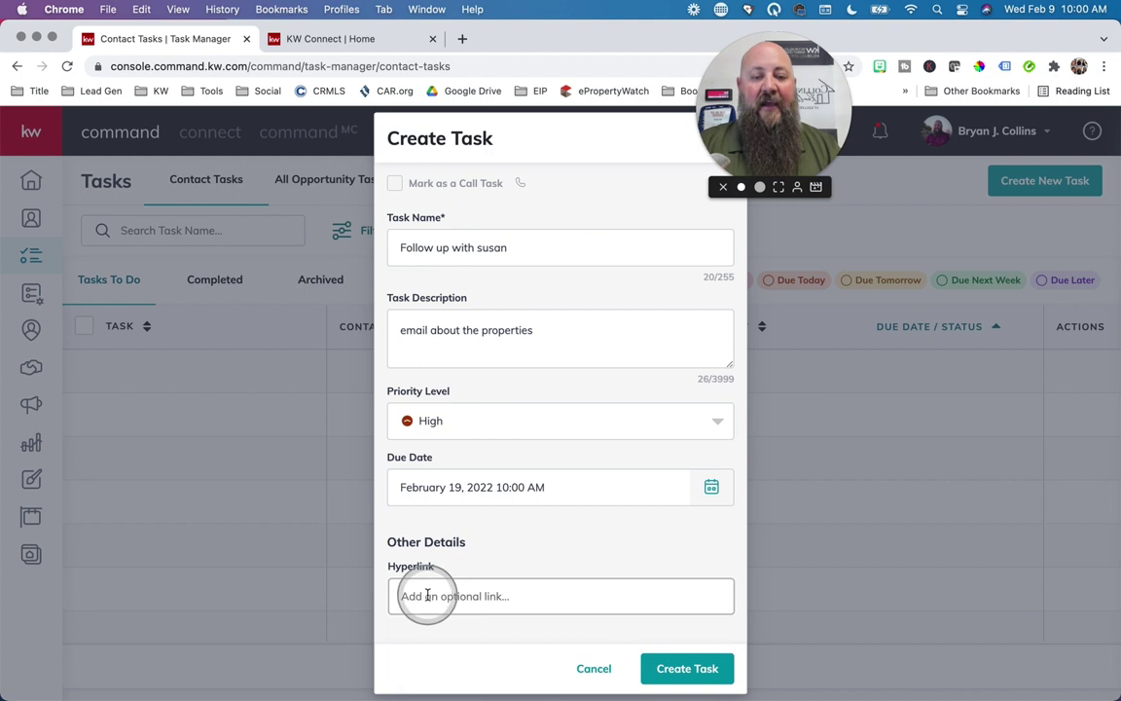
click(688, 668)
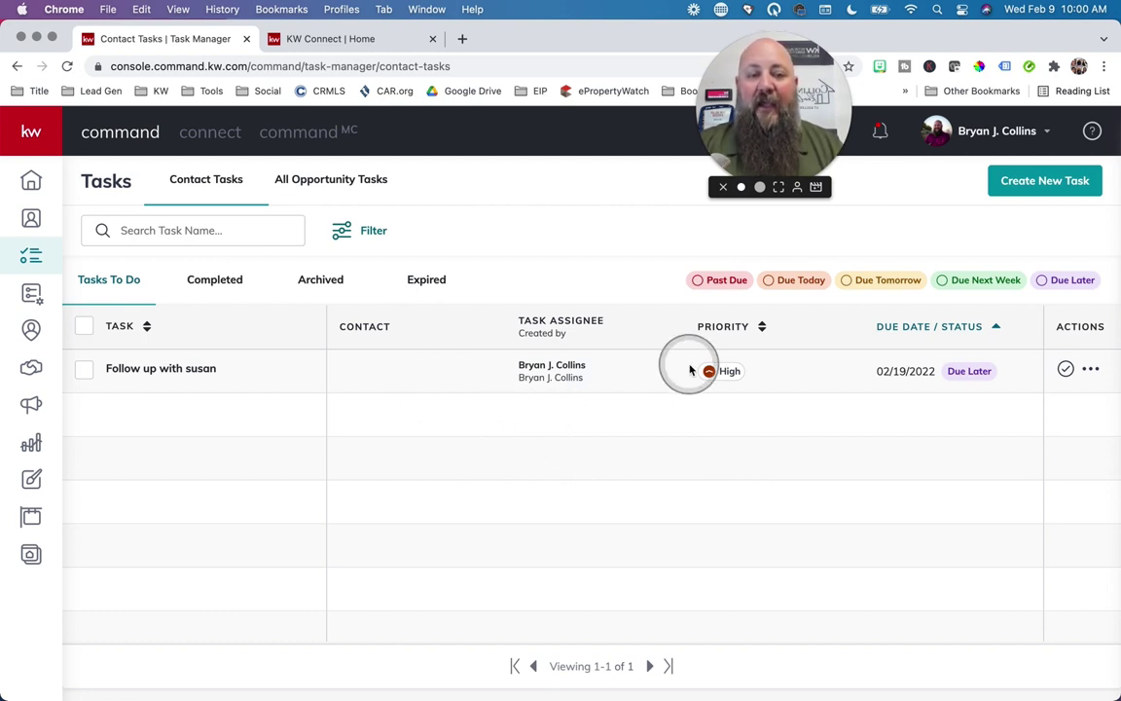
- Complete the follow-up task from the Home dashboard's Tasks panel, then go to Contacts
click(84, 369)
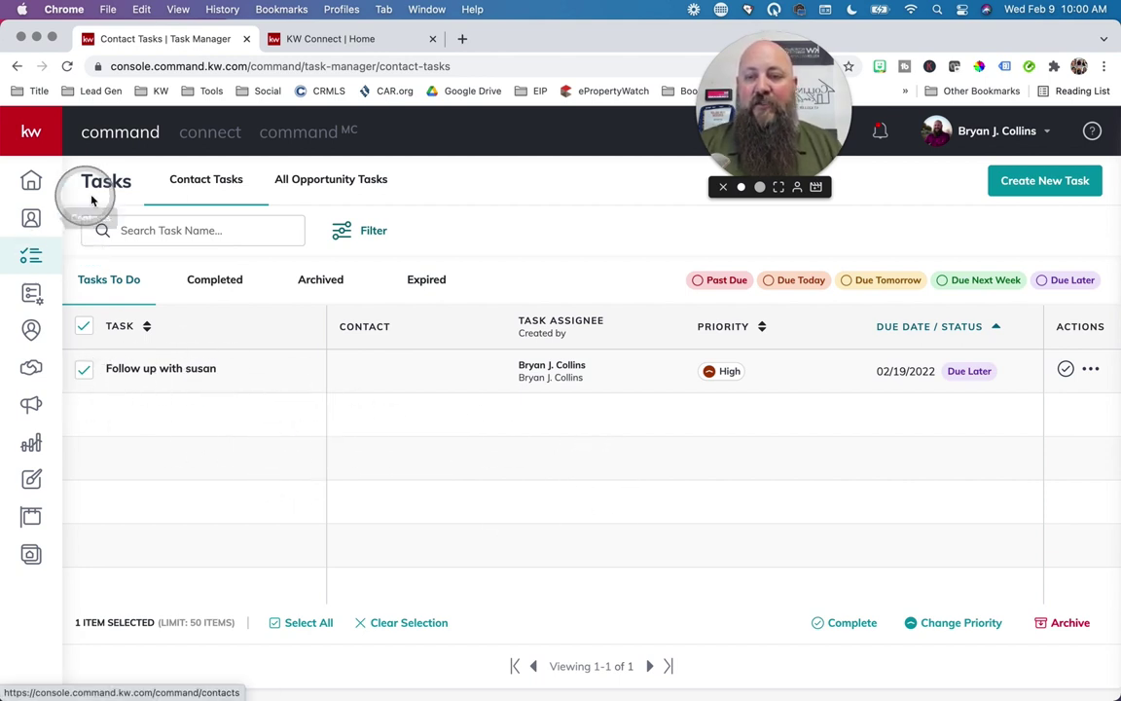
click(30, 180)
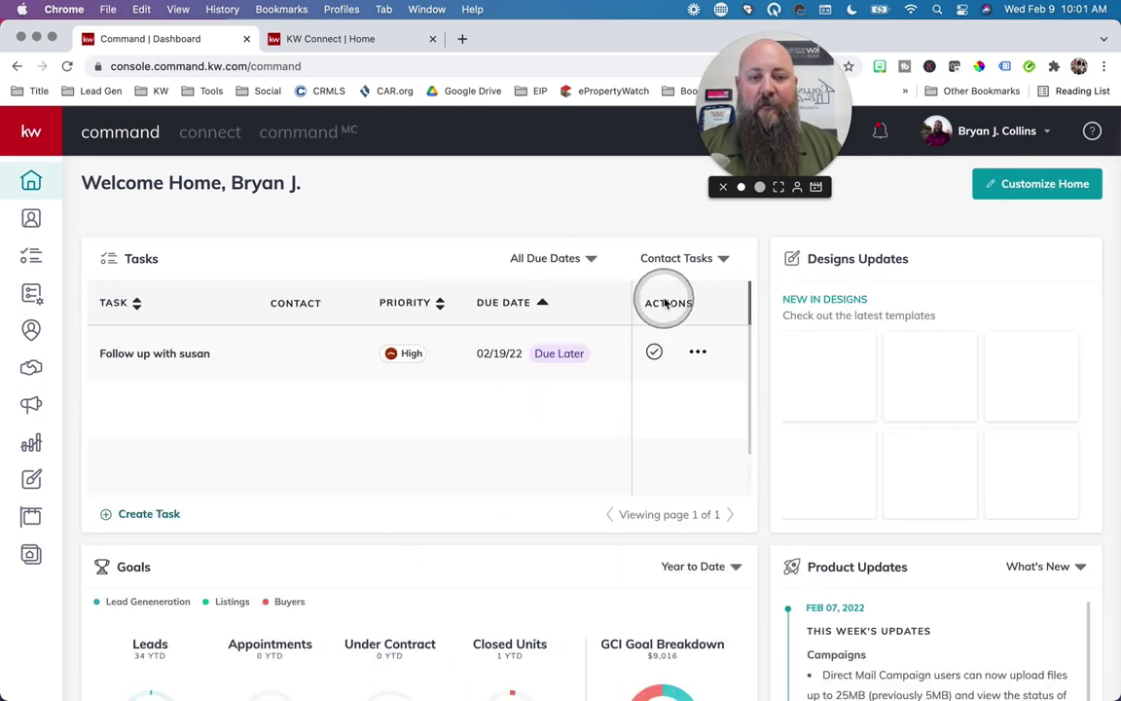
click(655, 353)
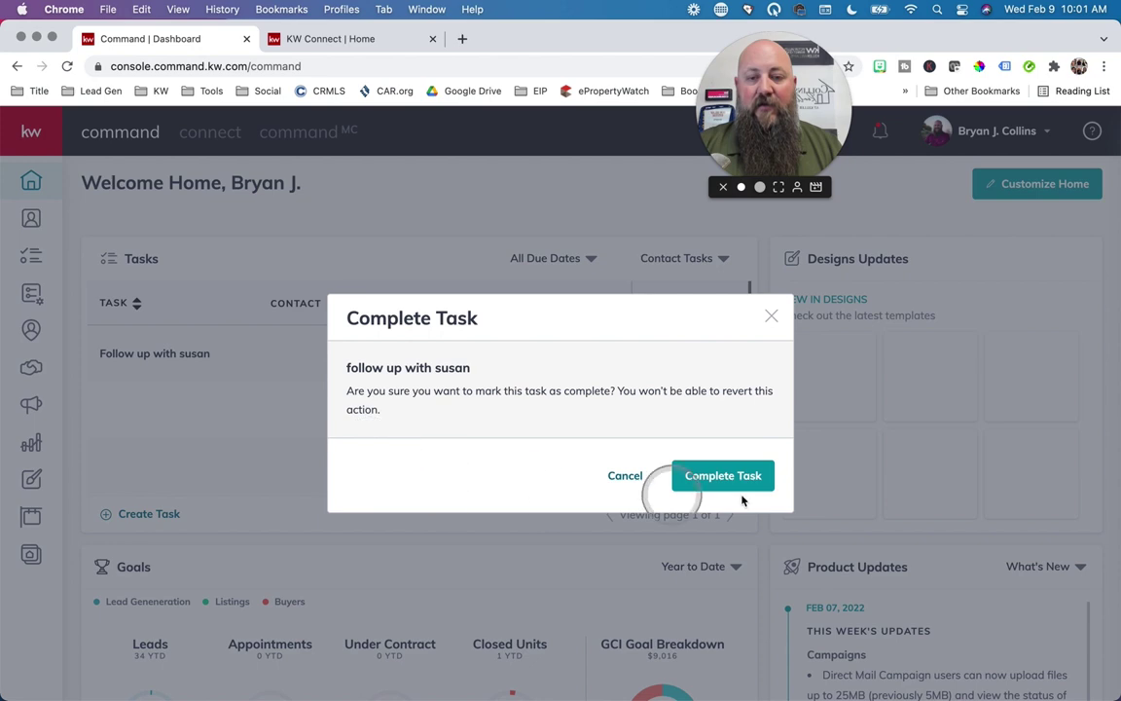
click(726, 475)
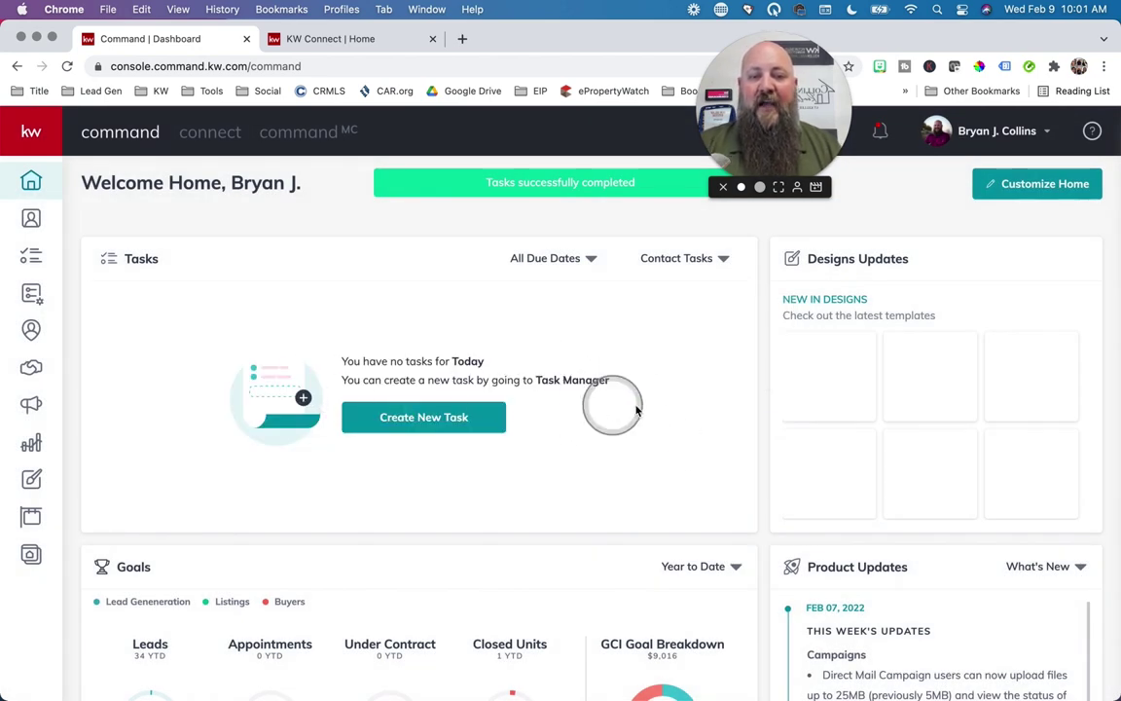
click(34, 258)
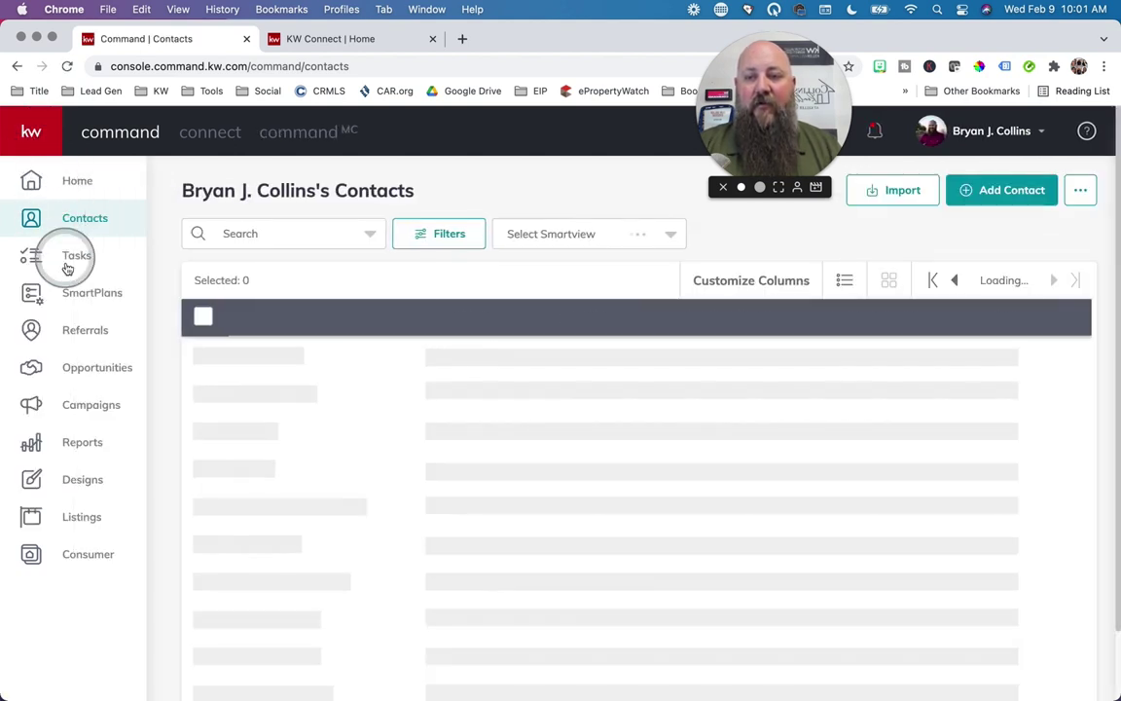
- Open SmartPlans and switch between My SmartPlans and the shared Library
click(114, 321)
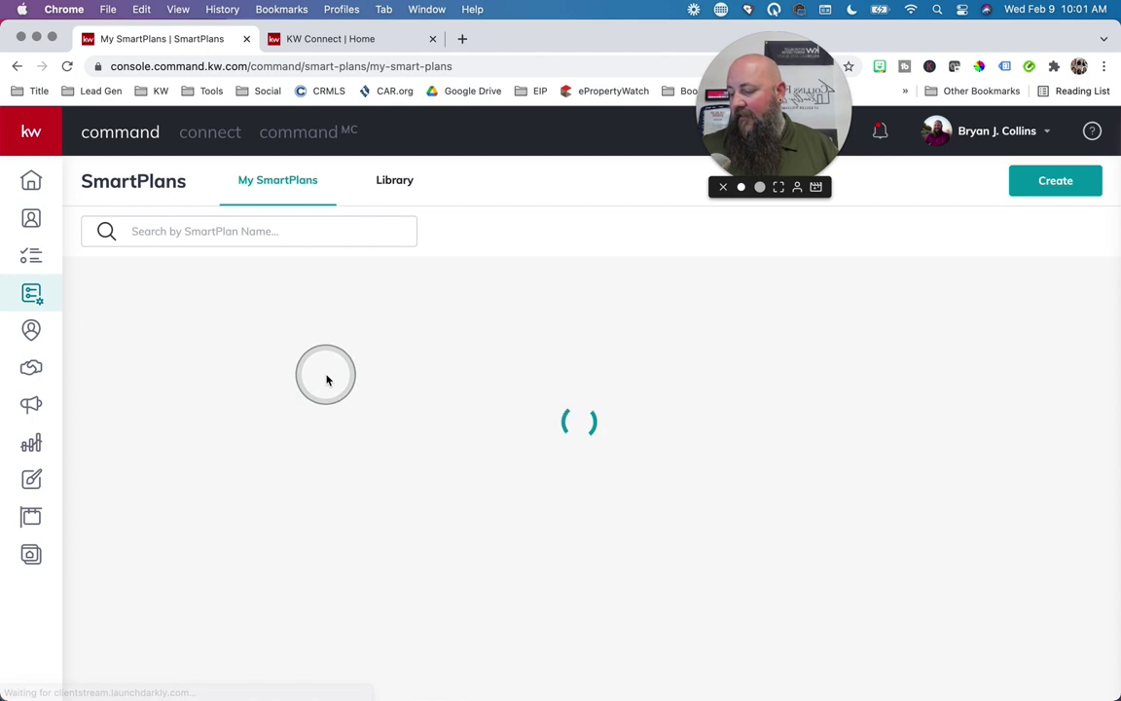
click(190, 277)
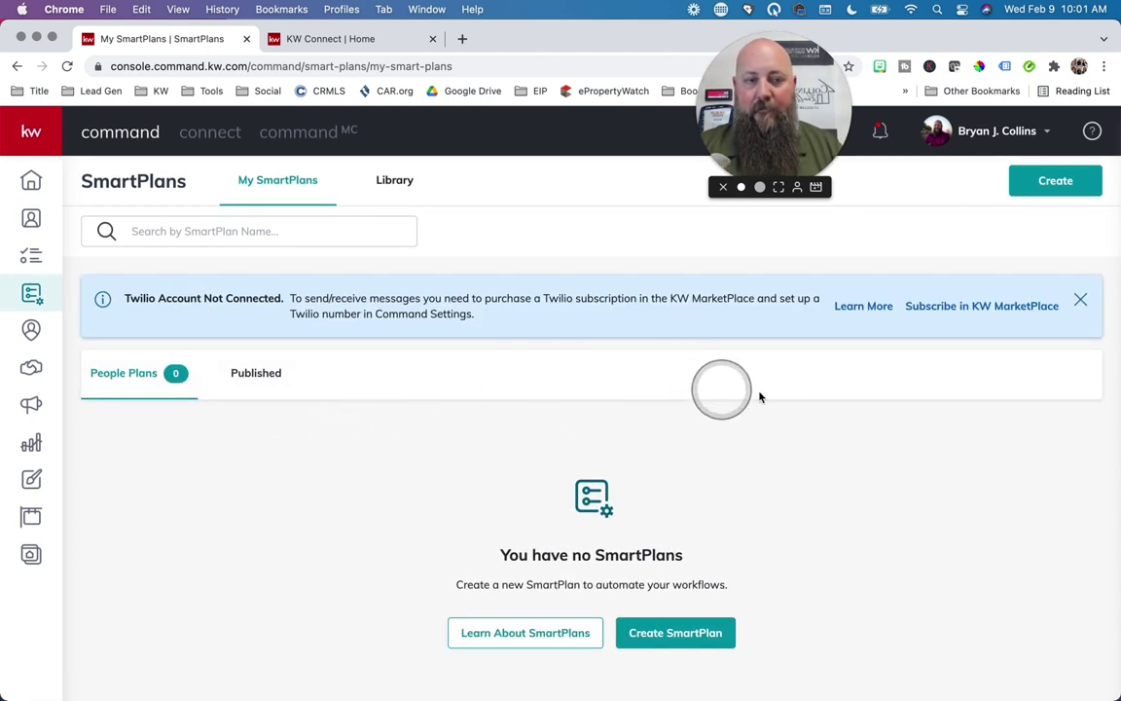
scroll(396, 473, down, 3)
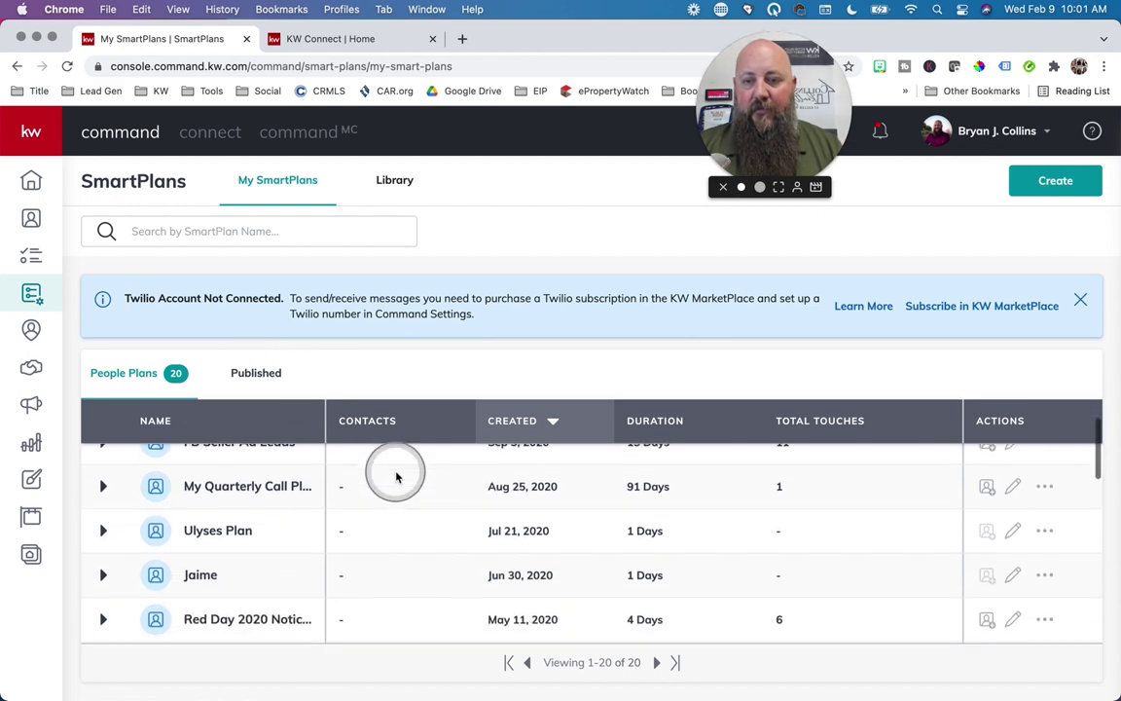
scroll(389, 474, up, 3)
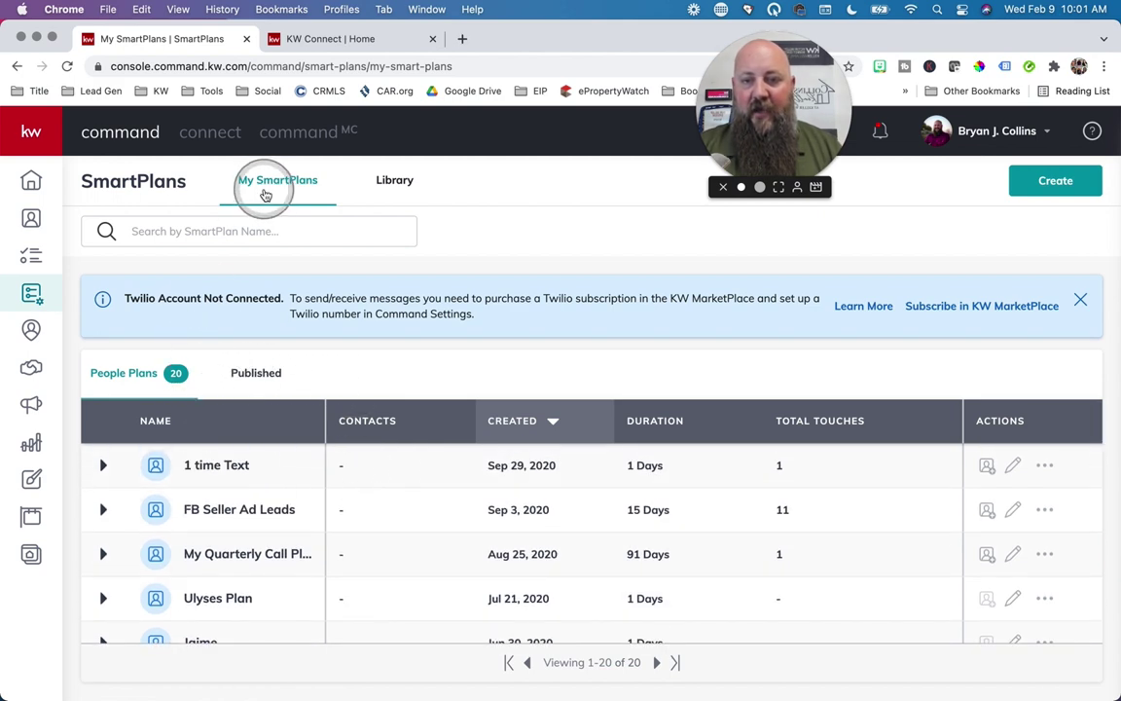
scroll(238, 556, down, 10)
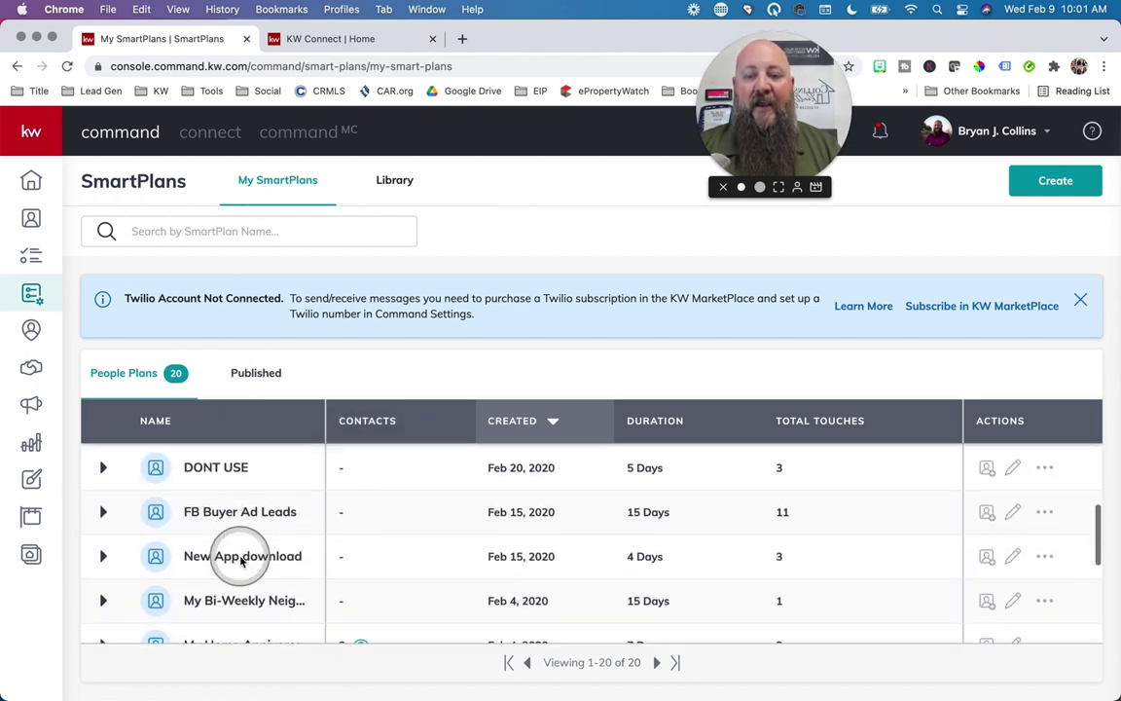
scroll(240, 559, up, 10)
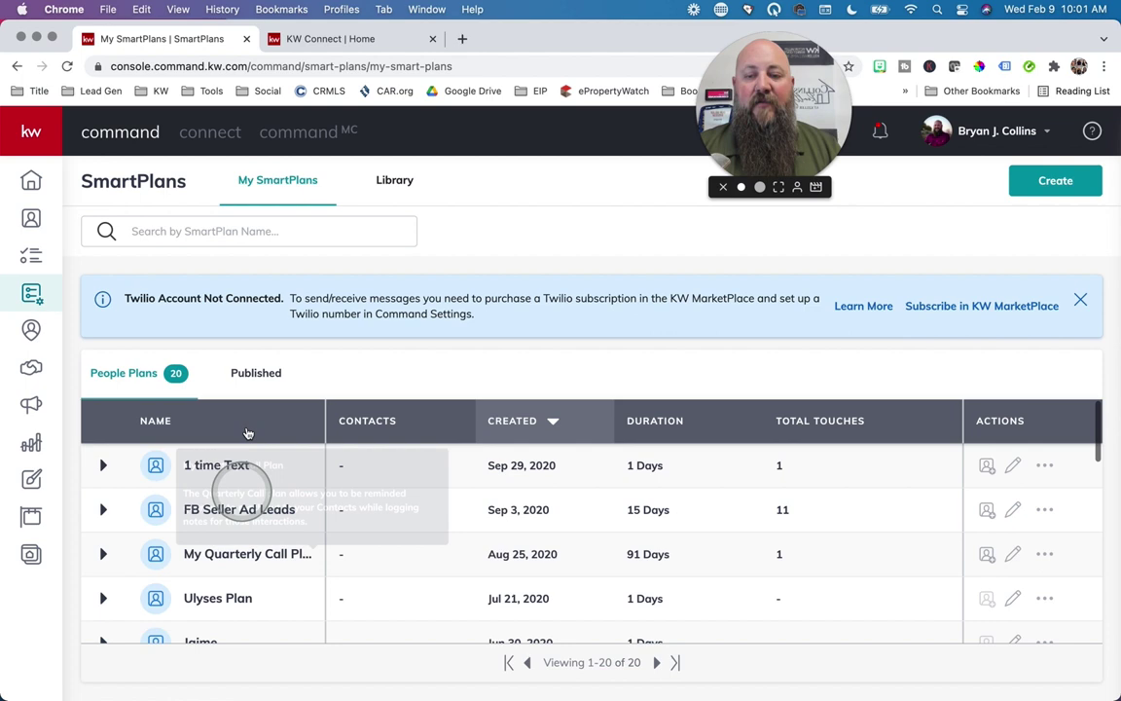
click(394, 184)
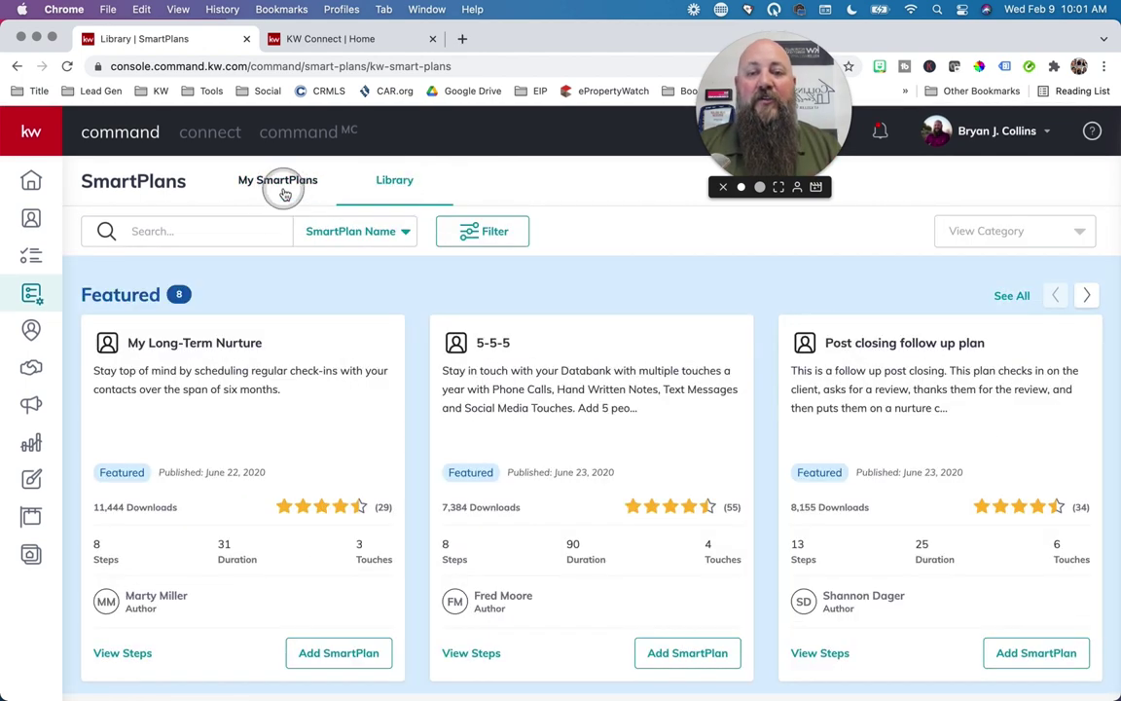
click(284, 193)
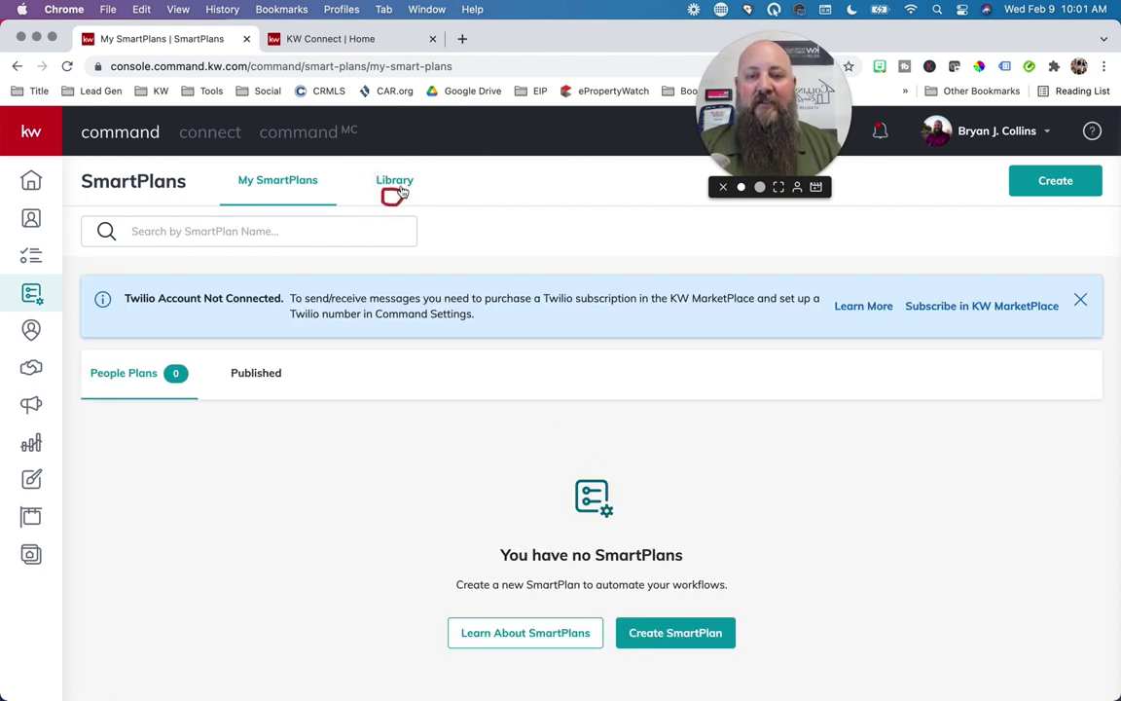
click(414, 179)
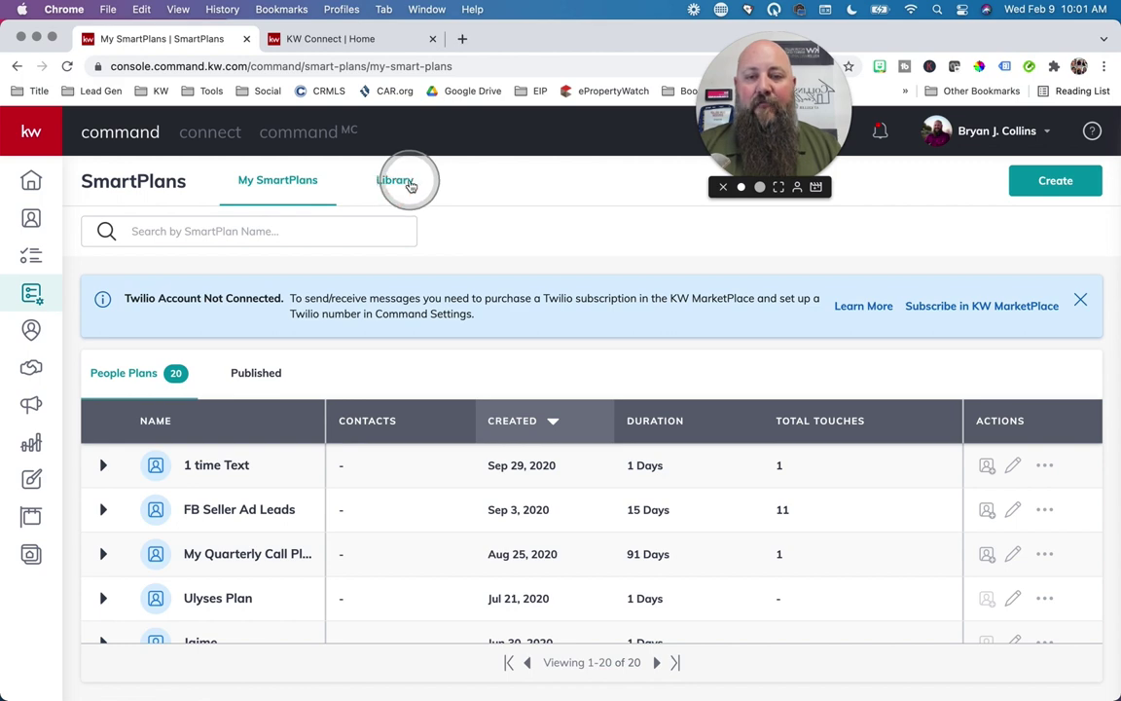
click(403, 184)
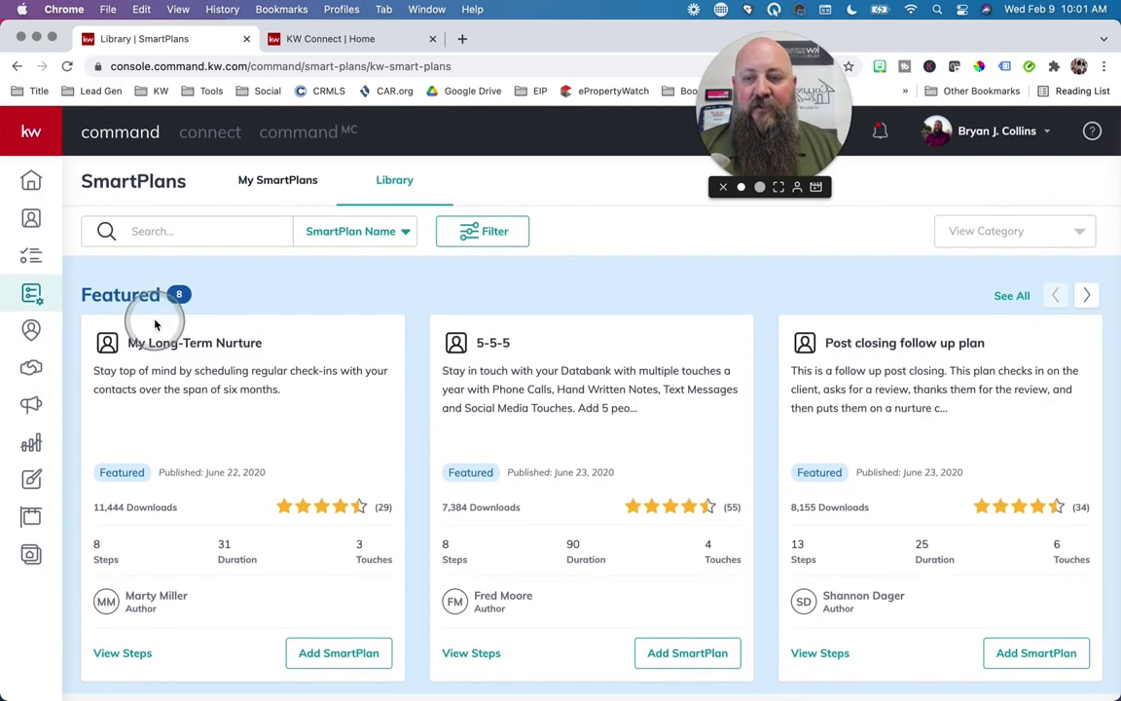
- Scroll through the rows of Keller Williams plans in the Library
scroll(427, 420, down, 5)
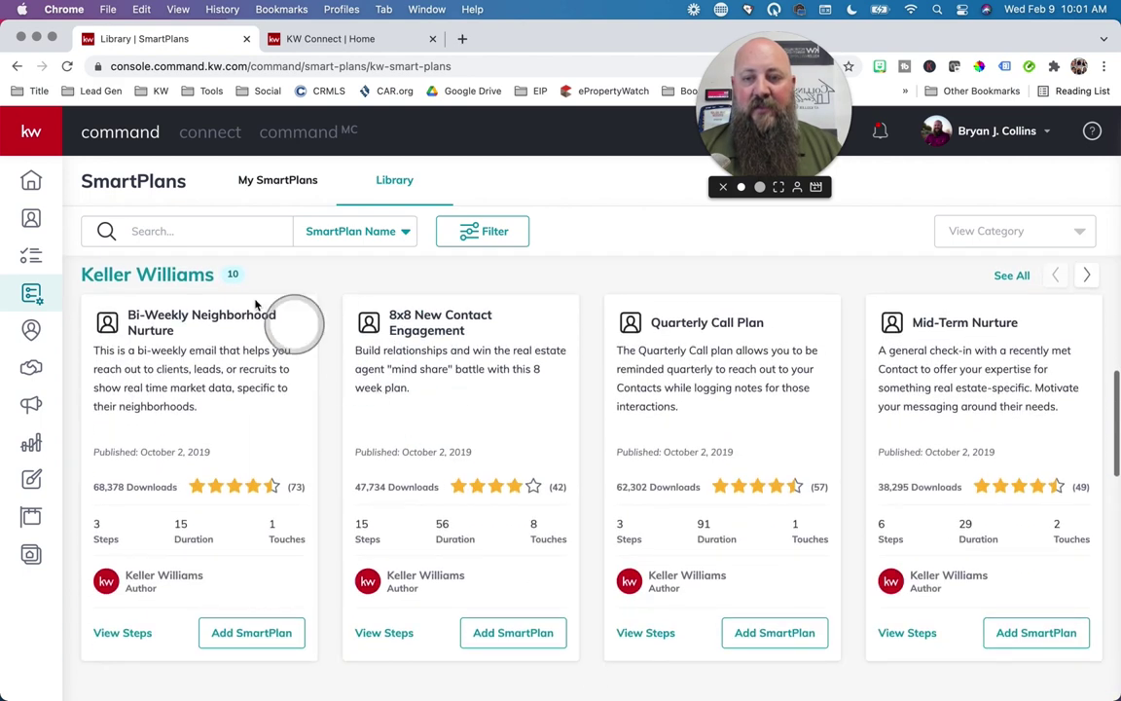
scroll(501, 428, down, 8)
scroll(475, 400, up, 2)
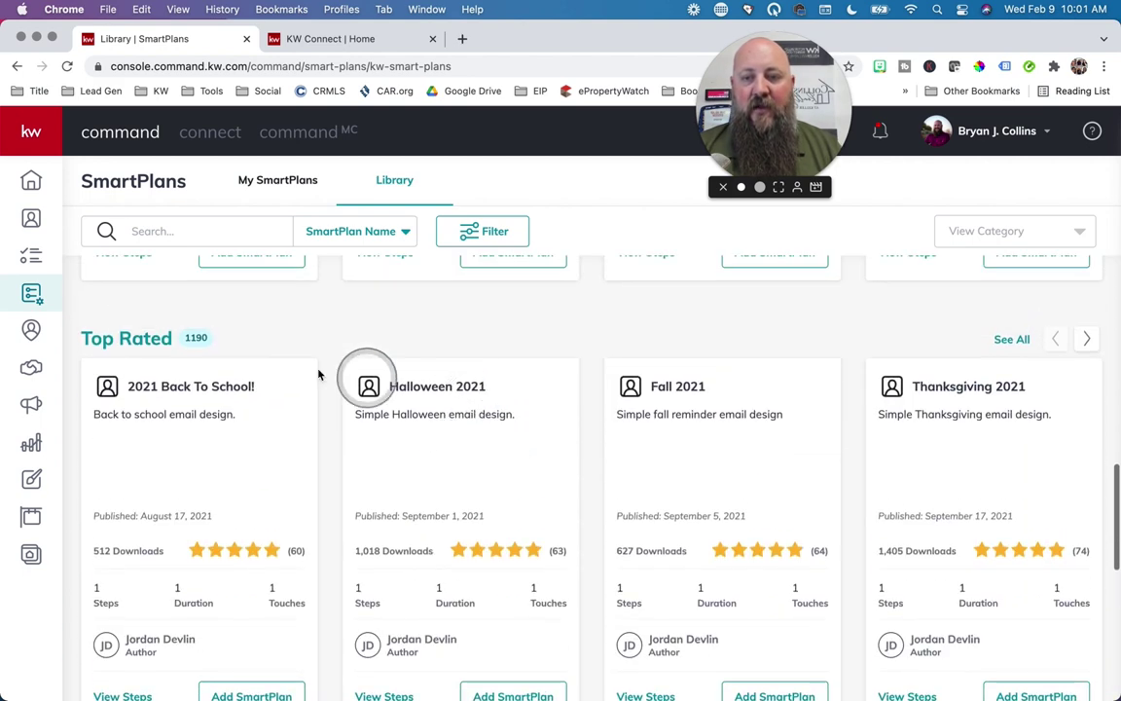
scroll(428, 471, down, 1)
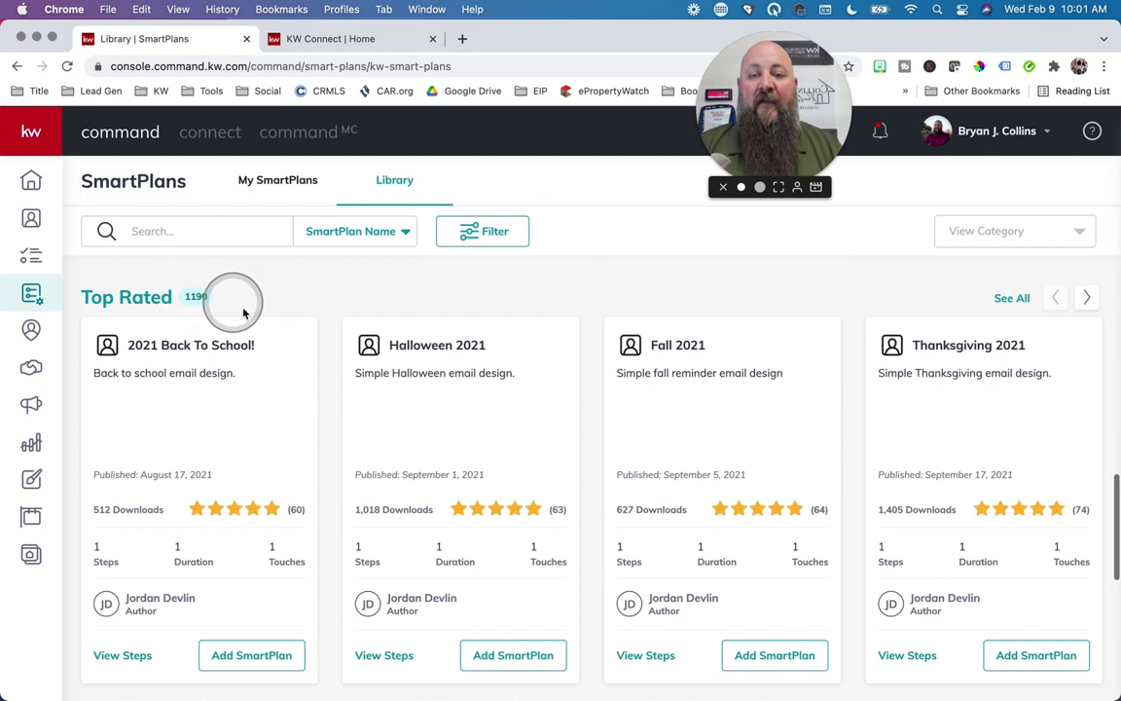
scroll(627, 491, down, 1)
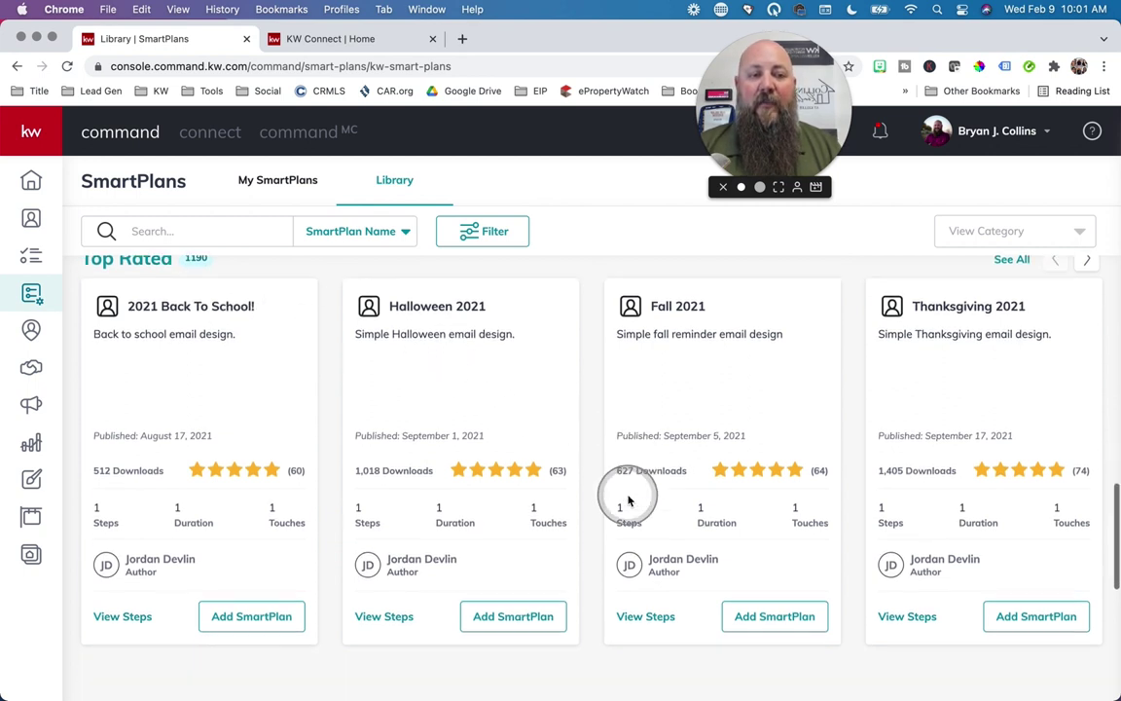
scroll(629, 496, up, 1)
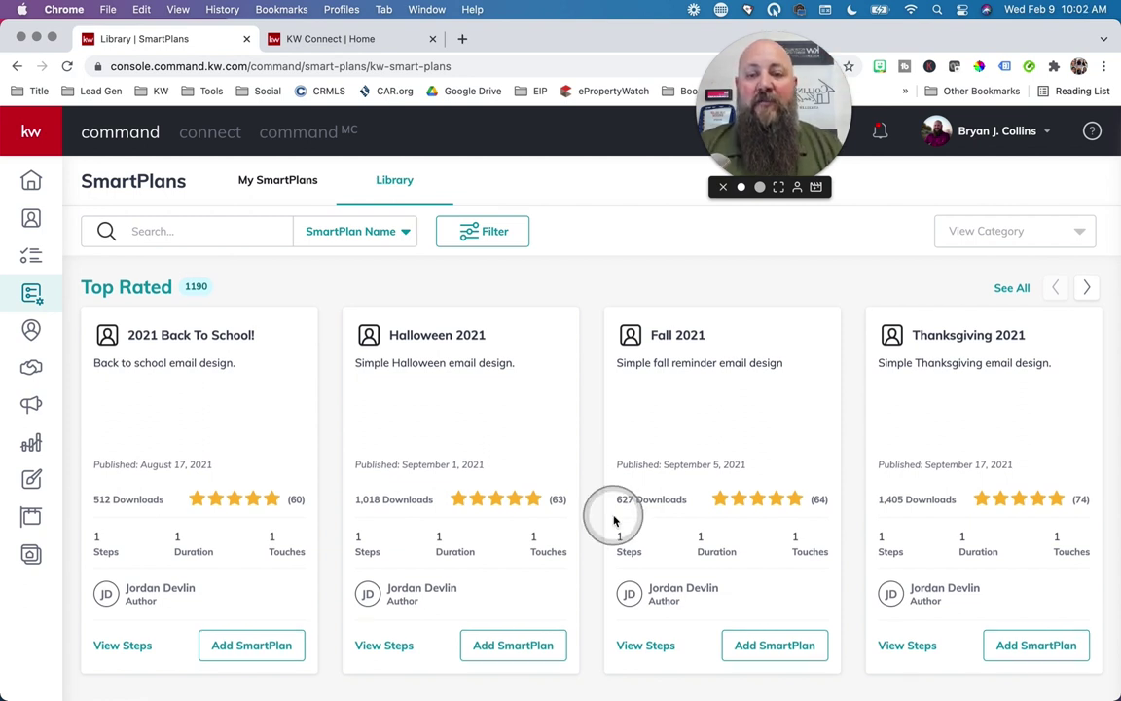
scroll(613, 518, down, 2)
scroll(613, 513, up, 1)
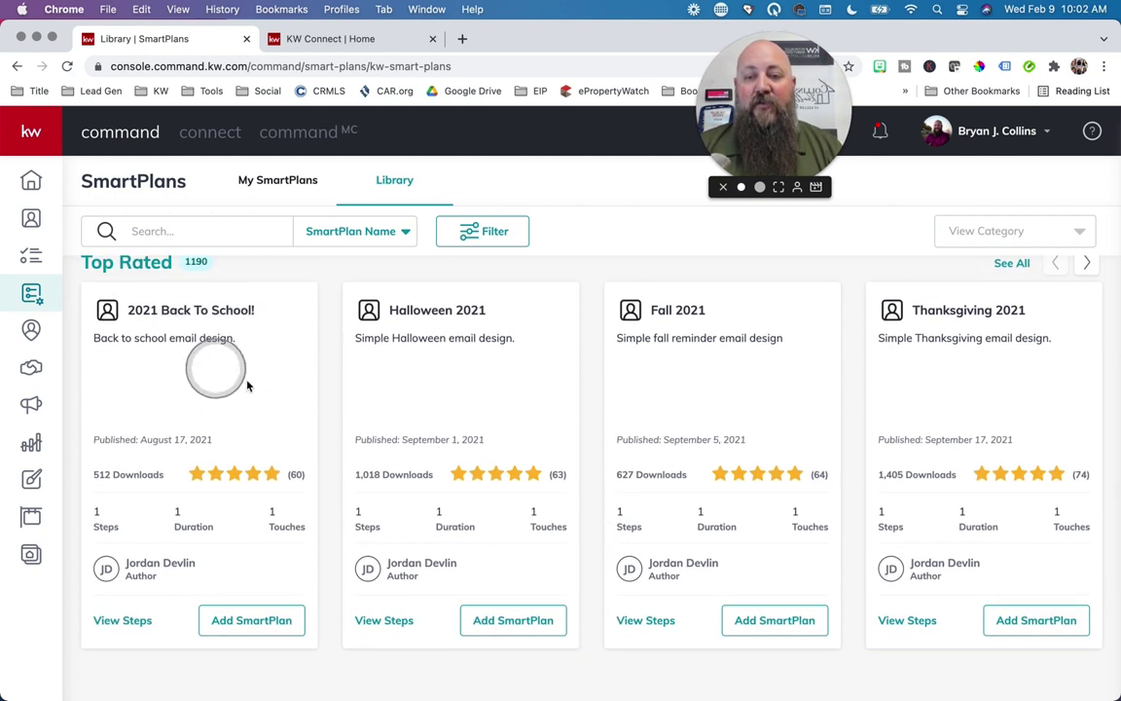
scroll(584, 443, down, 3)
scroll(613, 452, up, 2)
scroll(623, 453, down, 2)
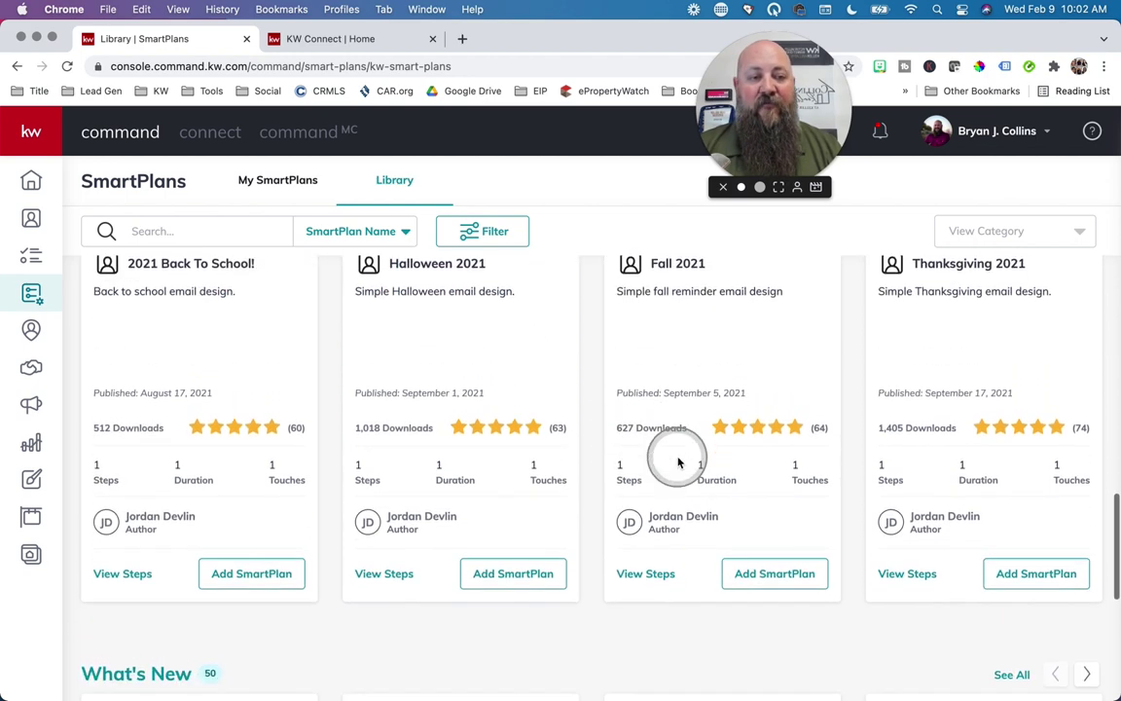
scroll(954, 369, down, 8)
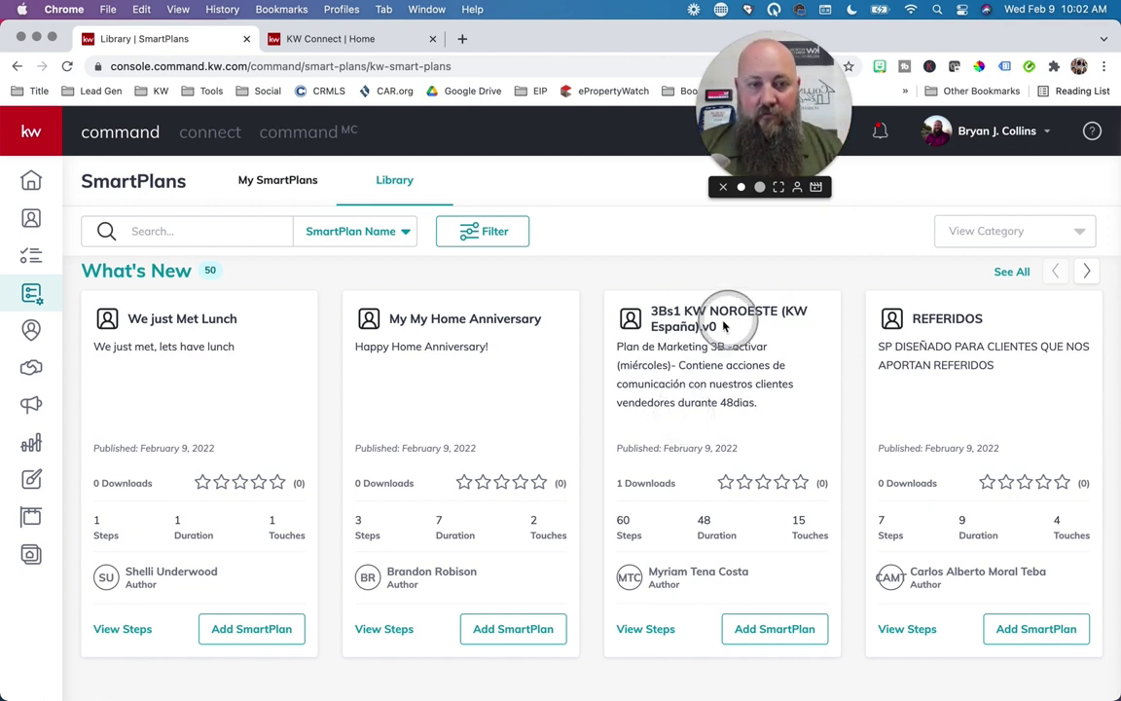
scroll(653, 429, down, 1)
scroll(633, 426, up, 1)
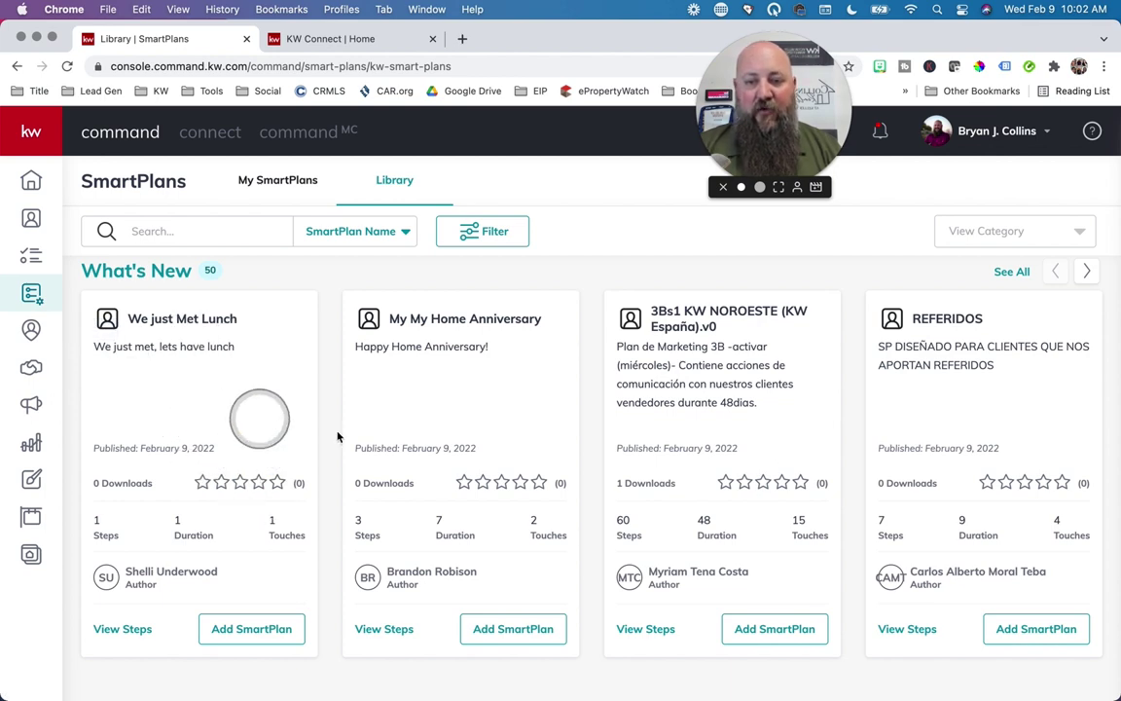
scroll(742, 534, down, 1)
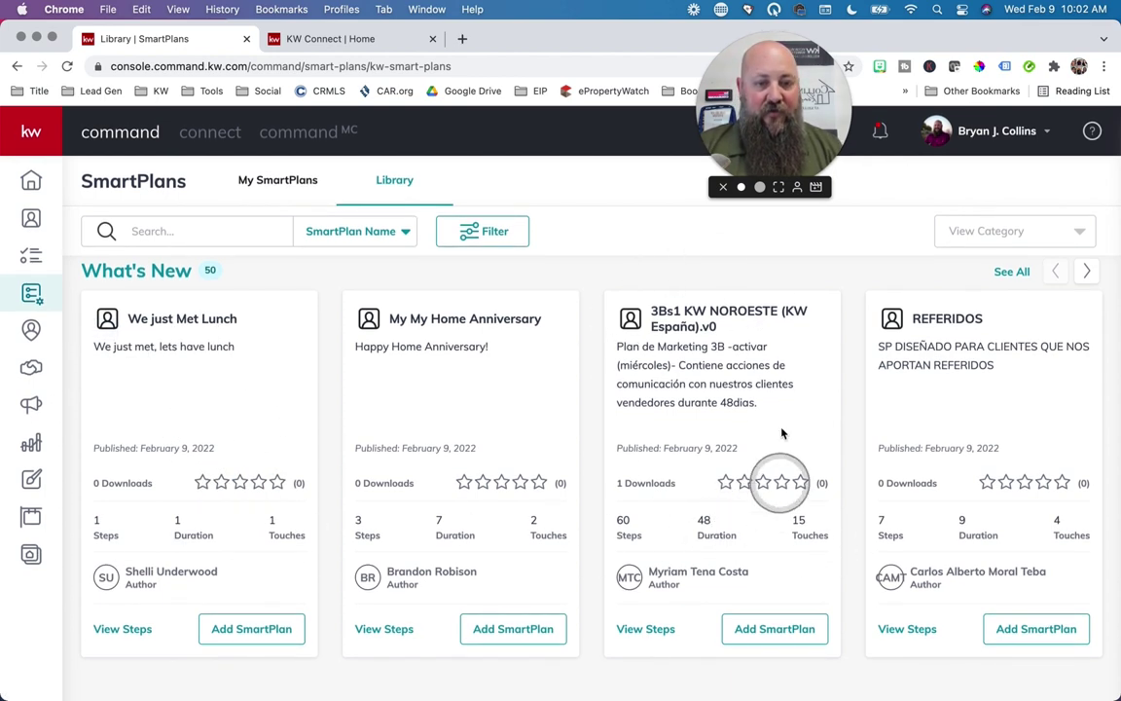
scroll(705, 431, up, 4)
- Page forward three times through the What's New plans and find the 8x8 New Contact Engagement card
click(1089, 476)
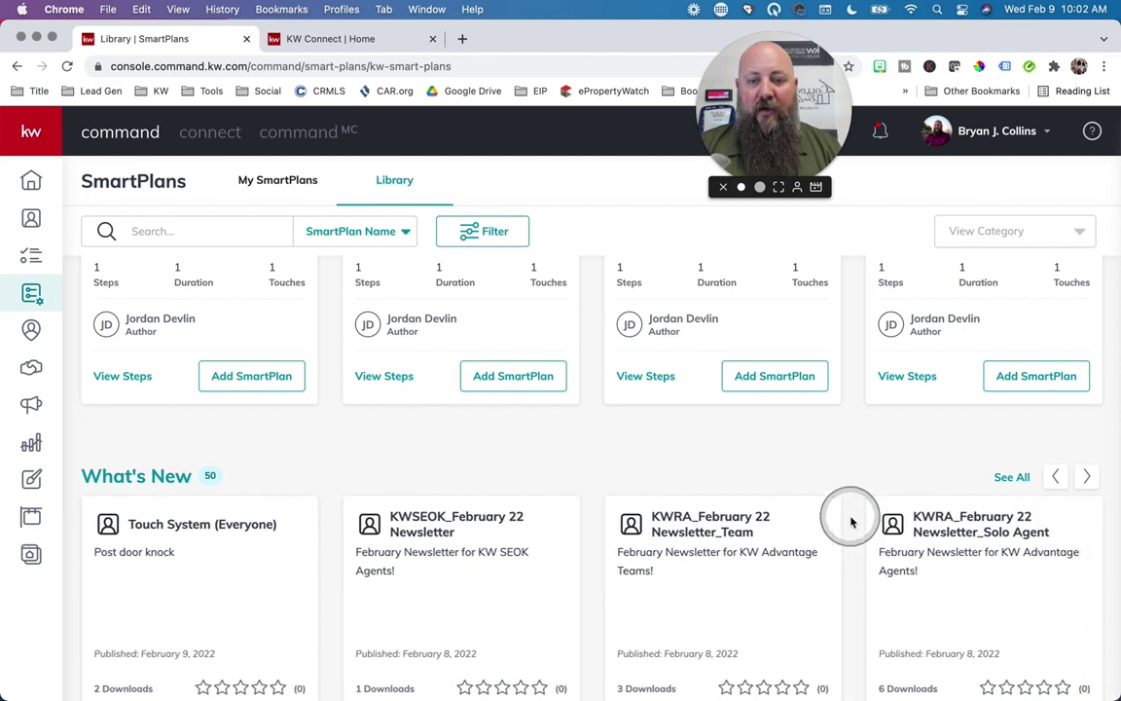
click(1083, 476)
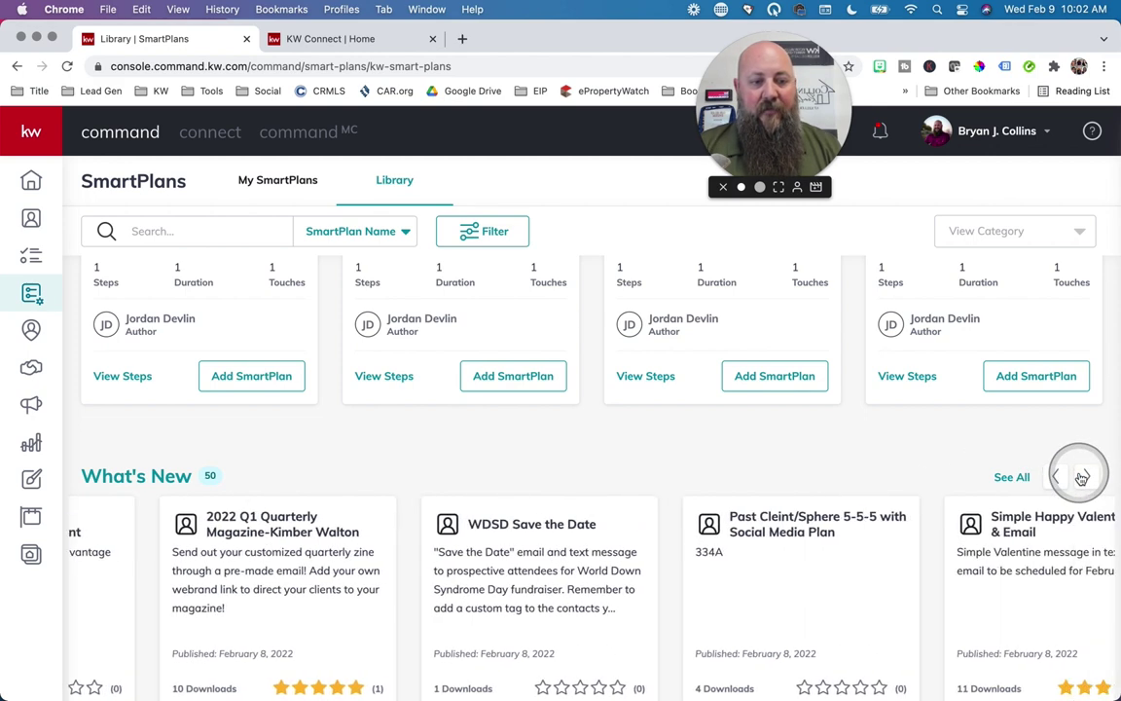
click(1083, 477)
scroll(771, 567, down, 2)
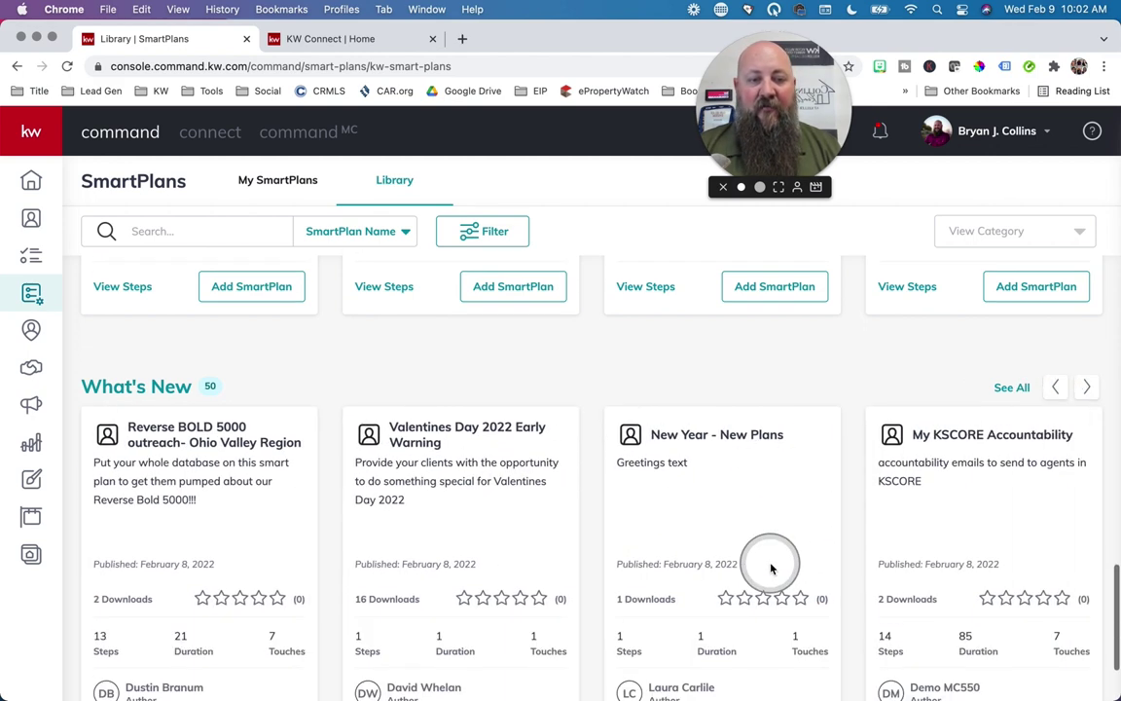
scroll(770, 567, up, 6)
scroll(770, 568, down, 5)
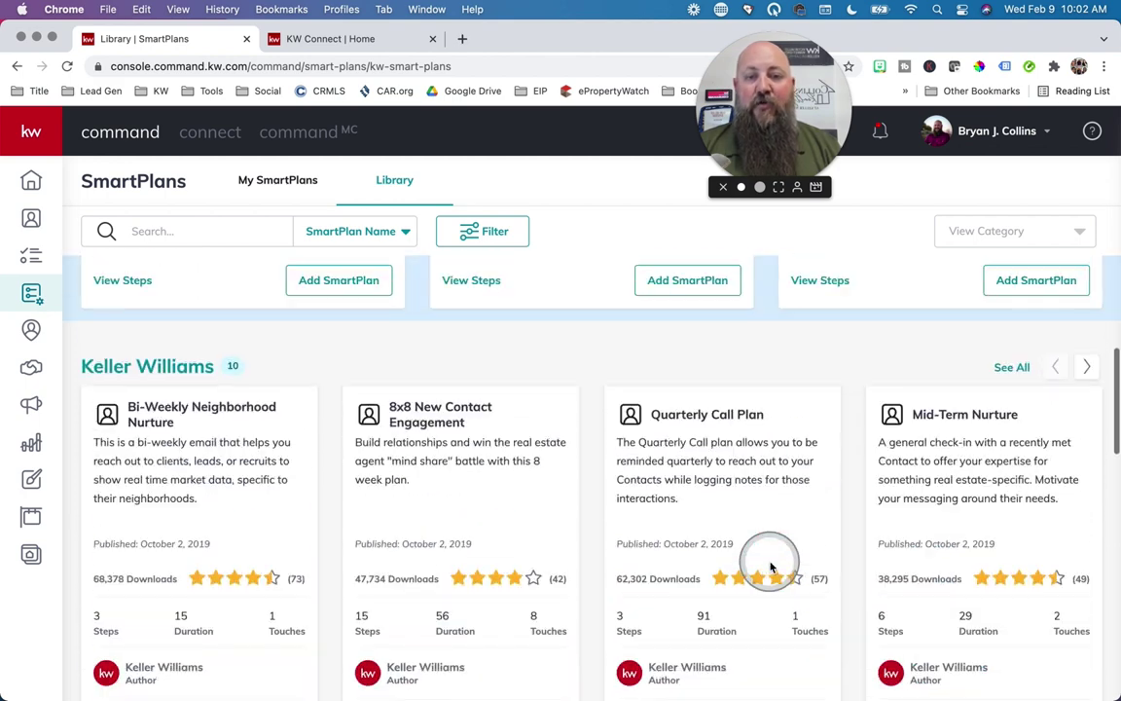
scroll(767, 483, up, 1)
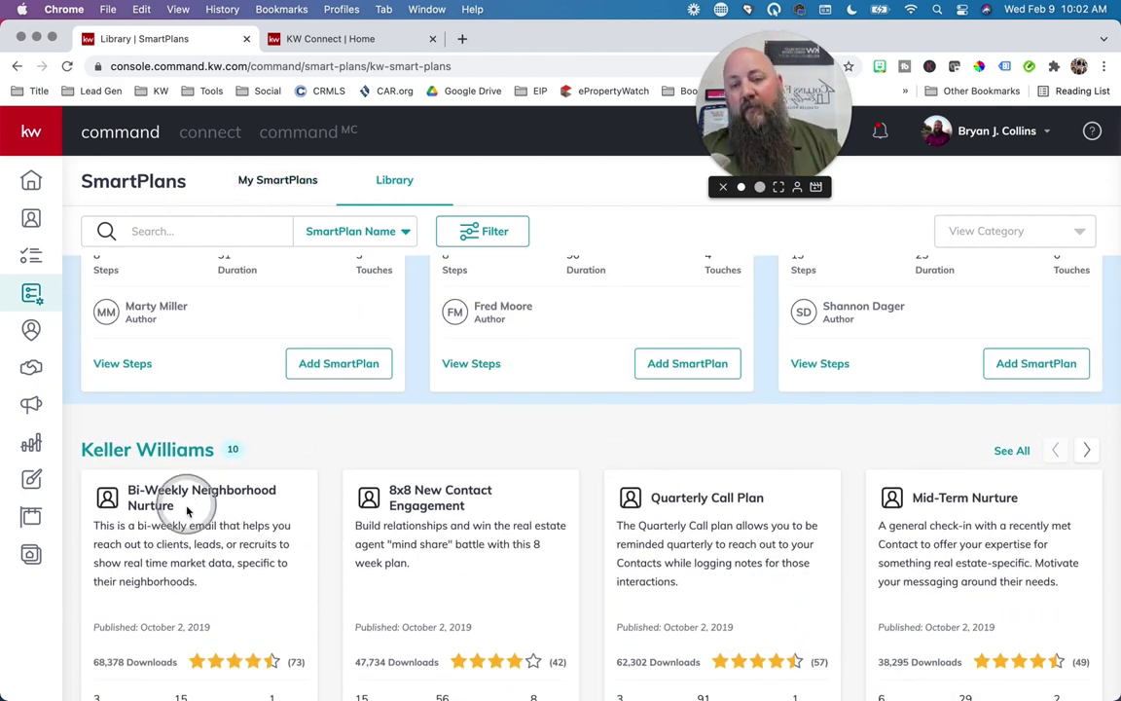
scroll(208, 538, up, 1)
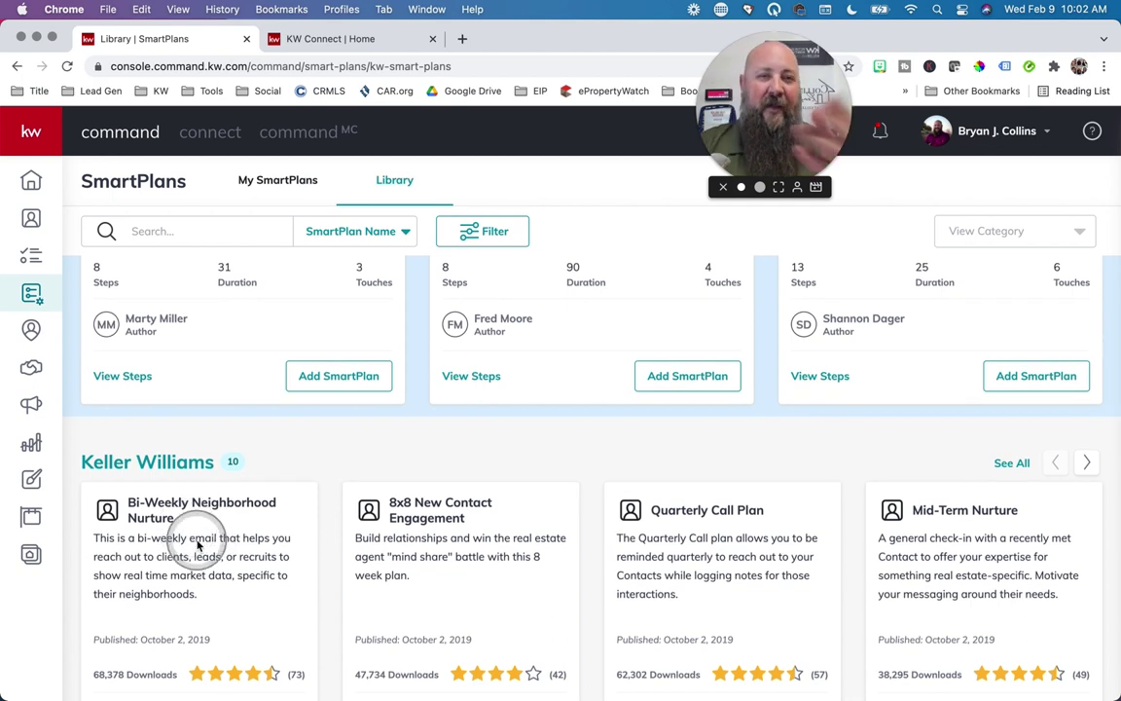
scroll(740, 597, down, 2)
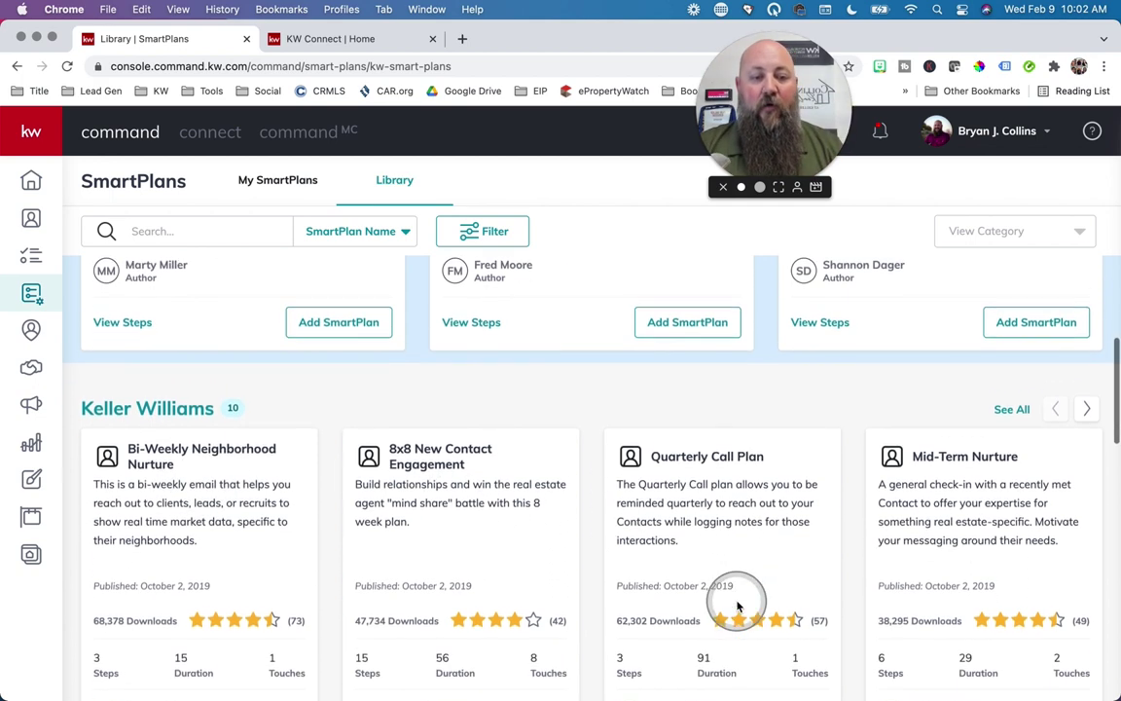
scroll(433, 492, down, 1)
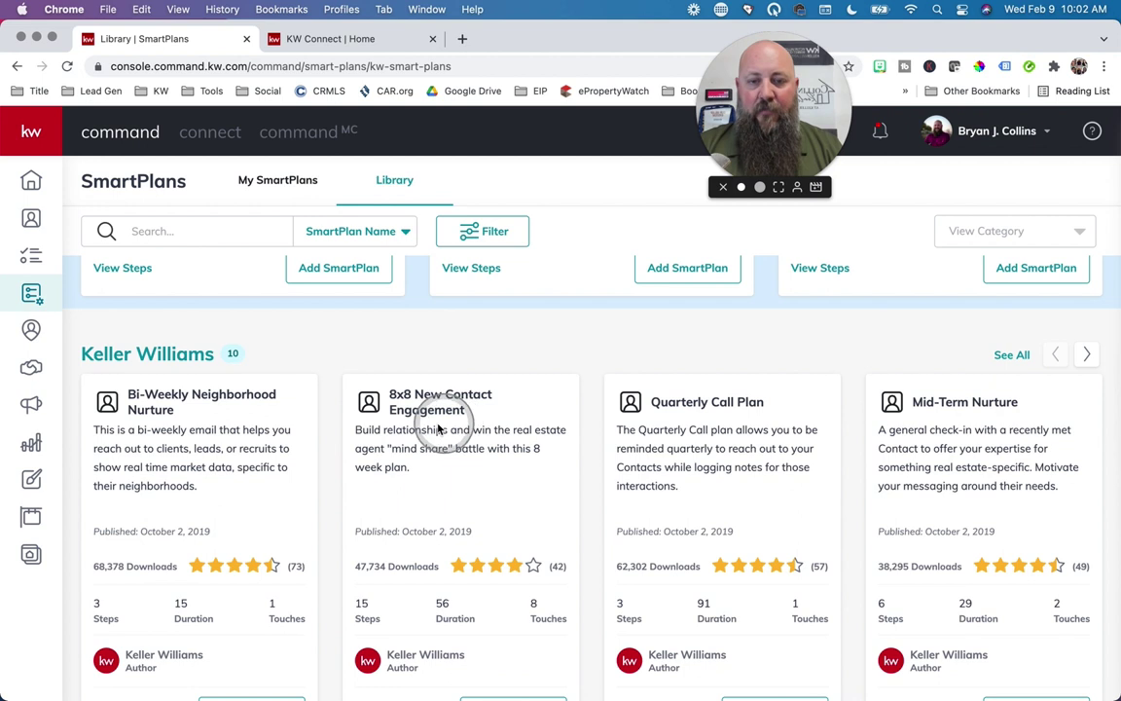
scroll(447, 469, down, 1)
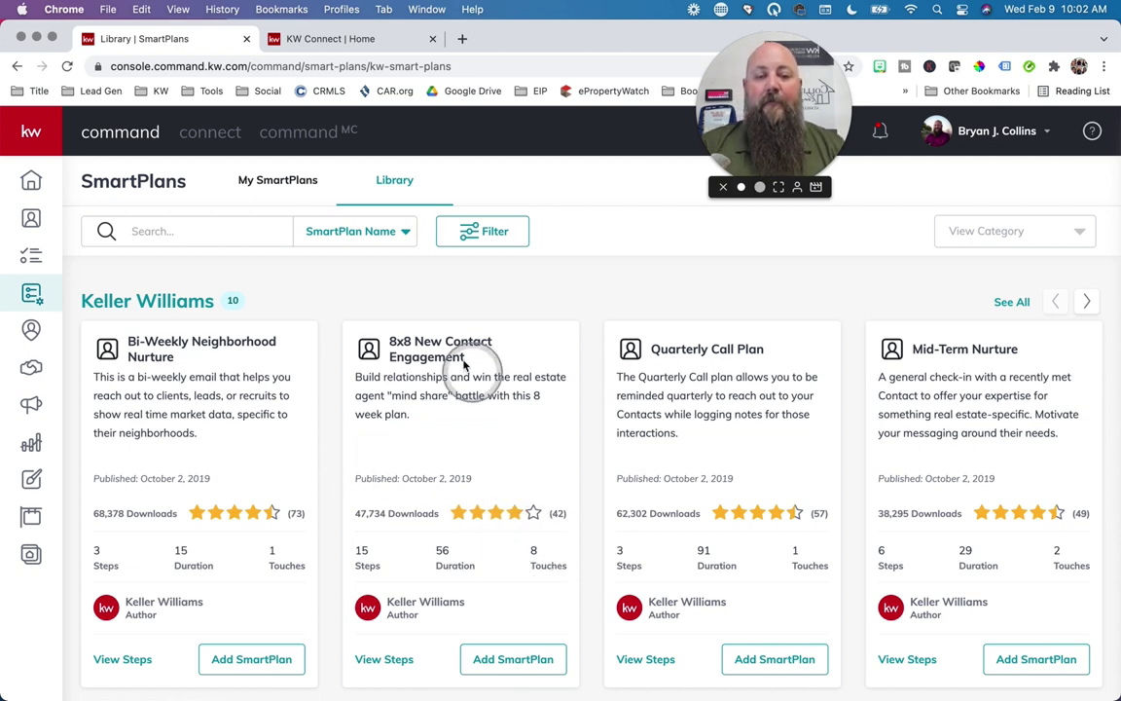
- Preview the 8x8 plan's steps and scroll through its 56-day, 15-step schedule of texts and calls
click(387, 660)
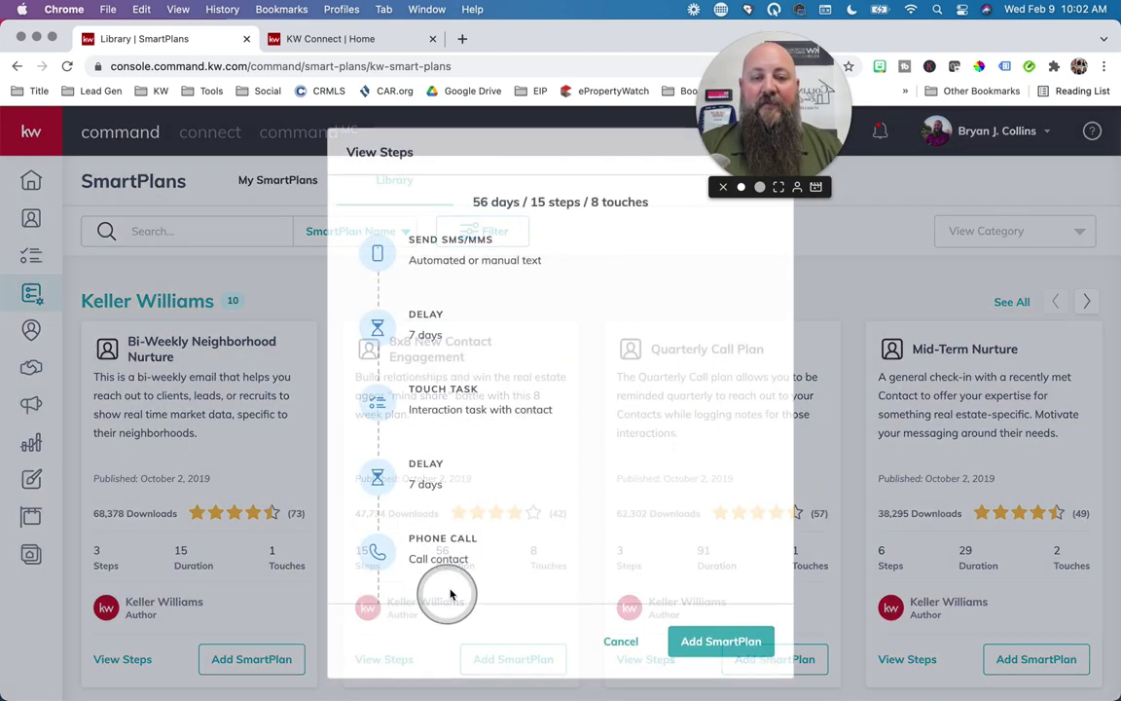
mouse_move(428, 233)
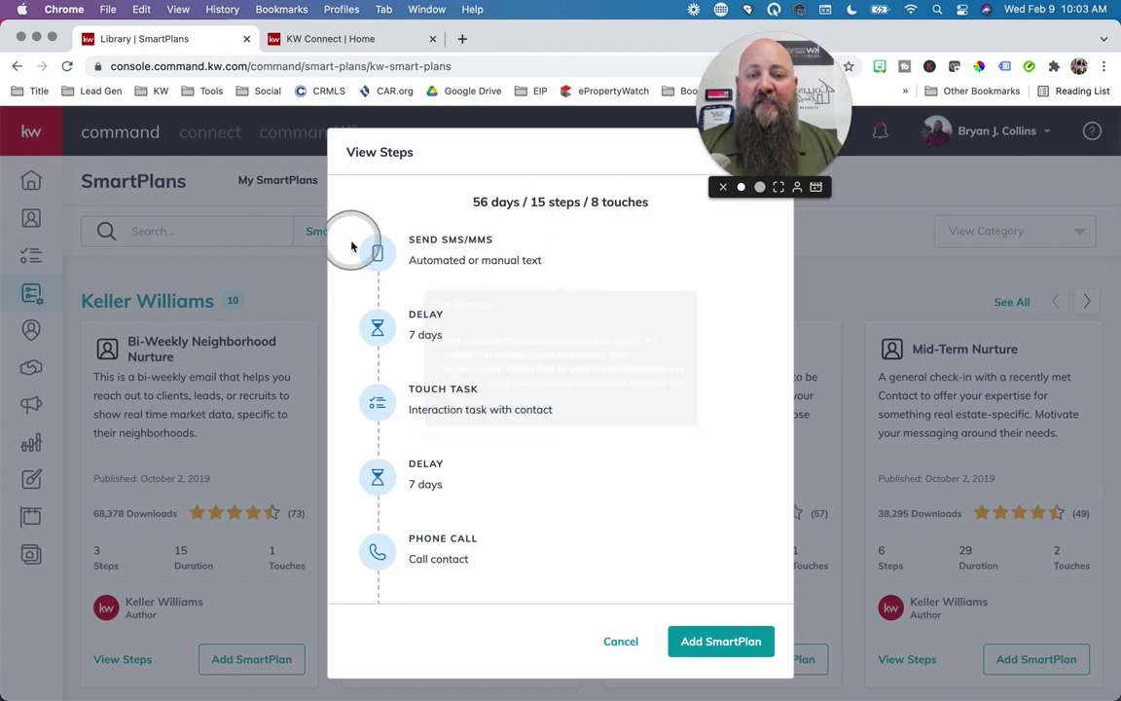
scroll(376, 320, down, 1)
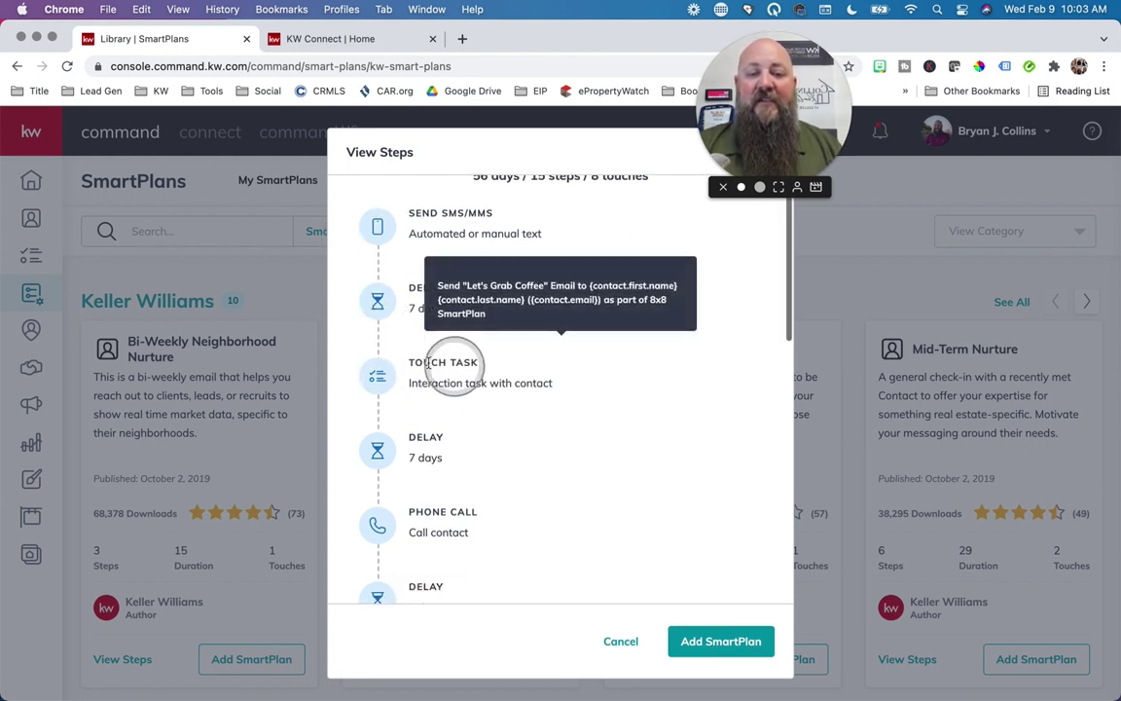
scroll(482, 377, down, 2)
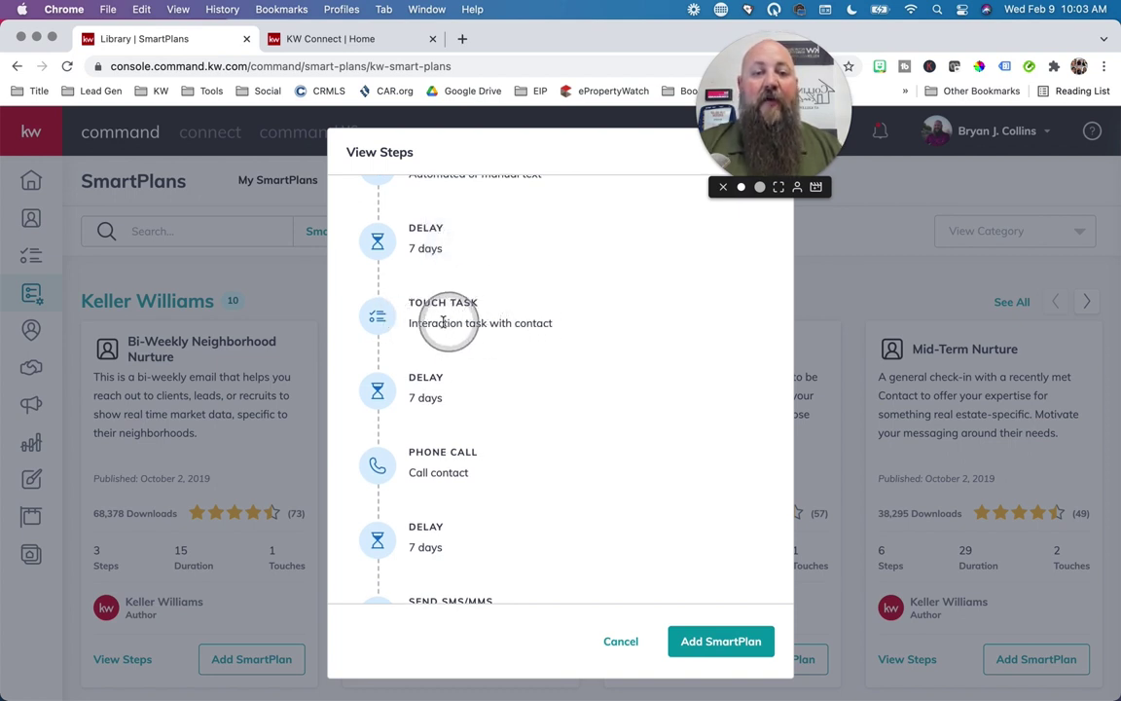
scroll(440, 319, down, 2)
scroll(506, 335, down, 3)
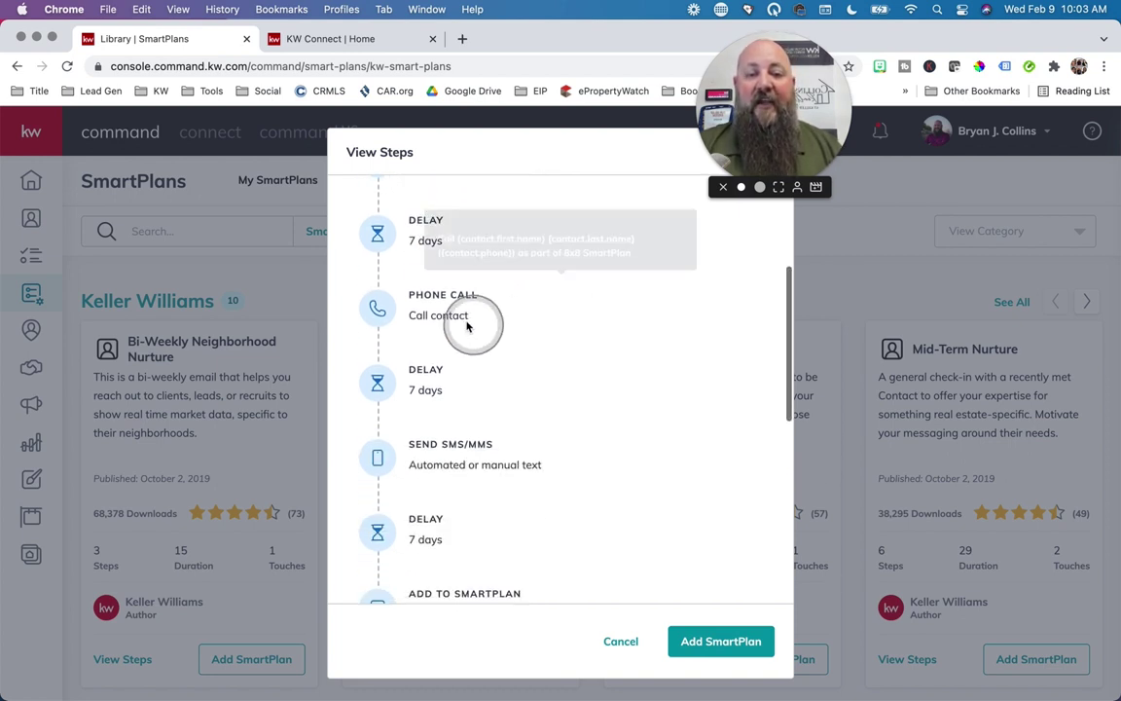
mouse_move(473, 309)
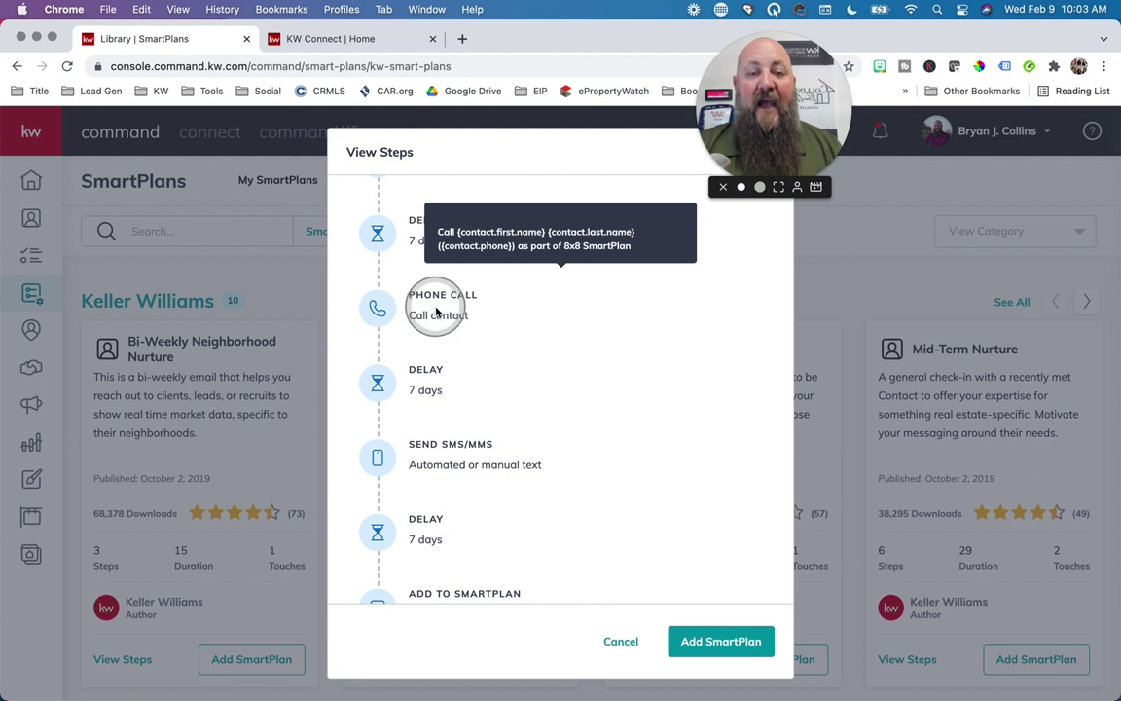
scroll(501, 321, down, 2)
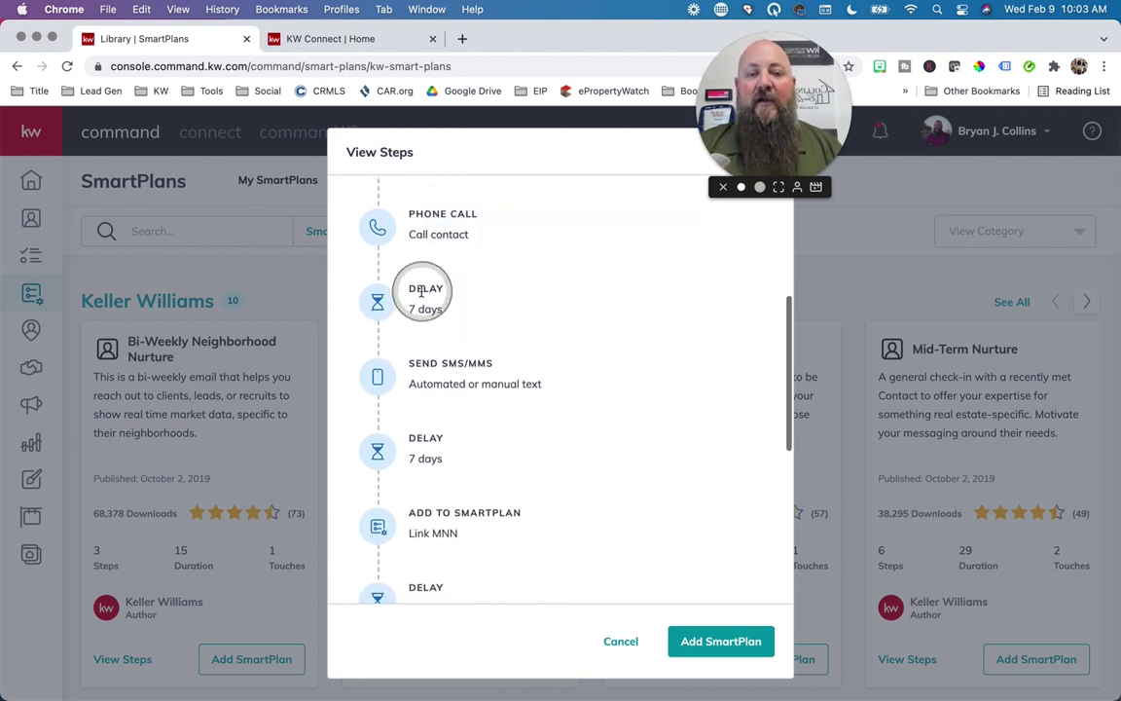
mouse_move(426, 358)
scroll(425, 340, down, 2)
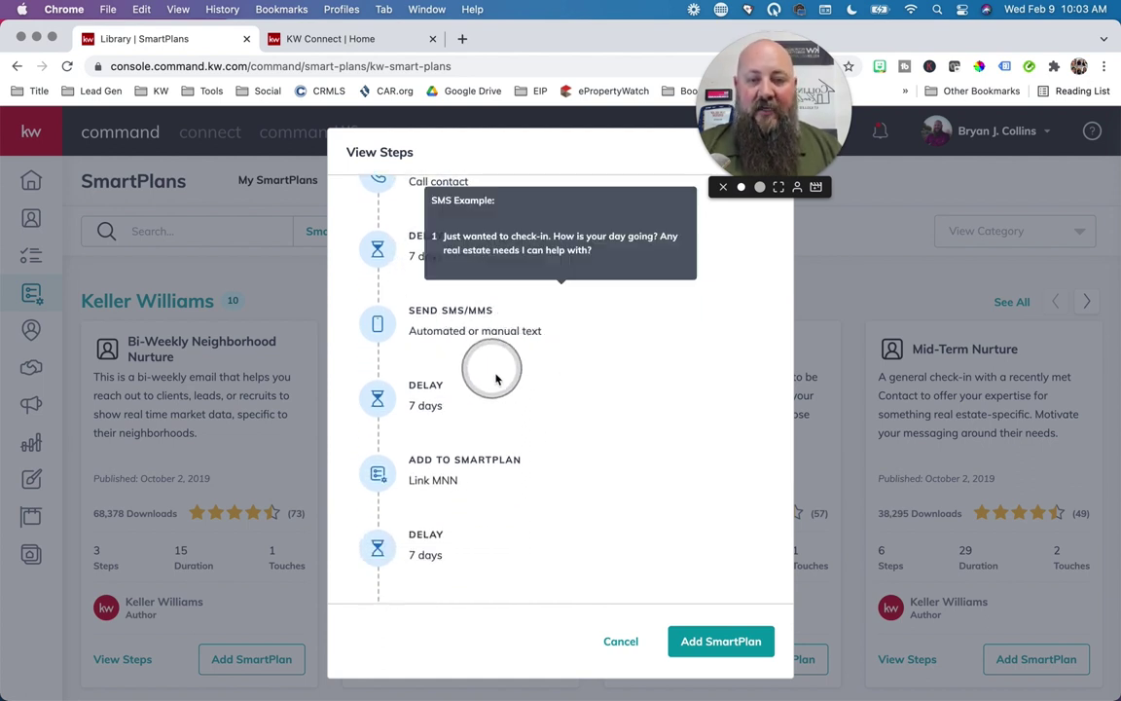
scroll(500, 386, down, 2)
scroll(457, 341, down, 1)
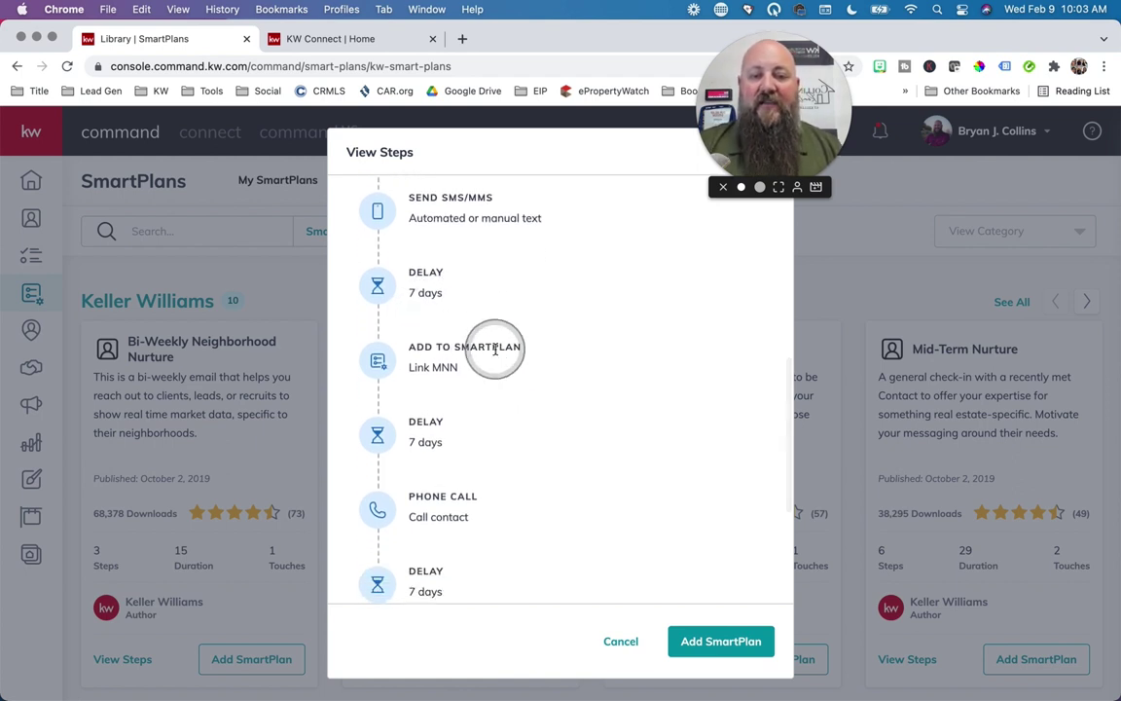
scroll(491, 342, down, 2)
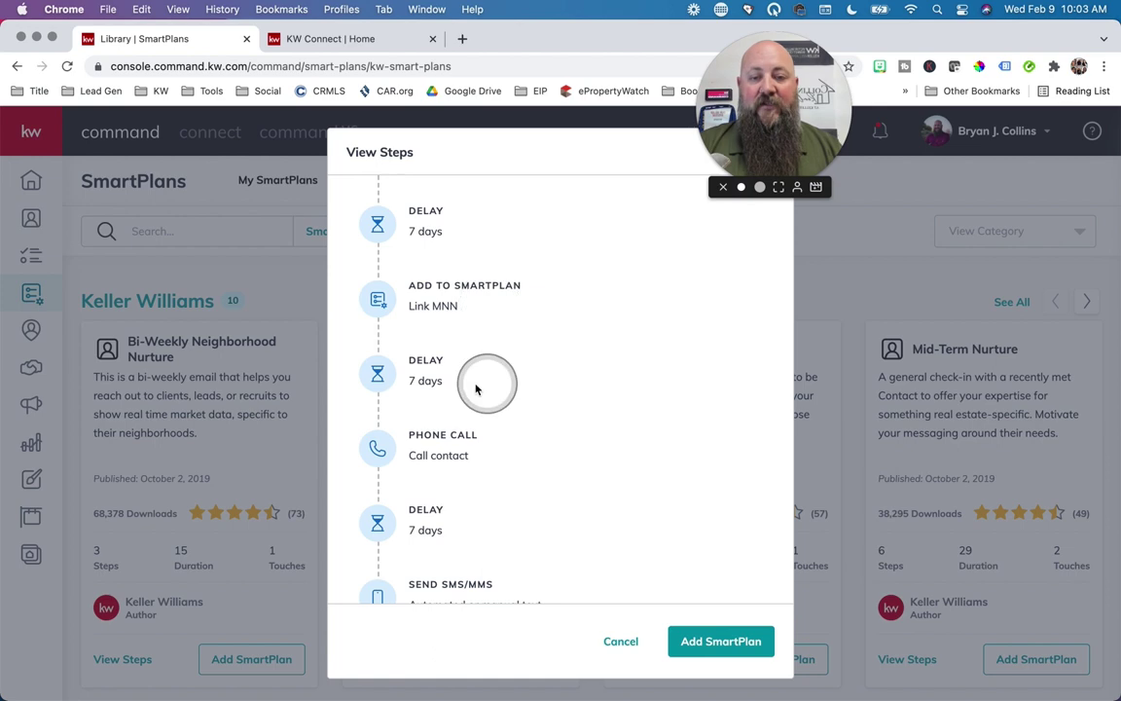
scroll(513, 400, down, 3)
mouse_move(446, 276)
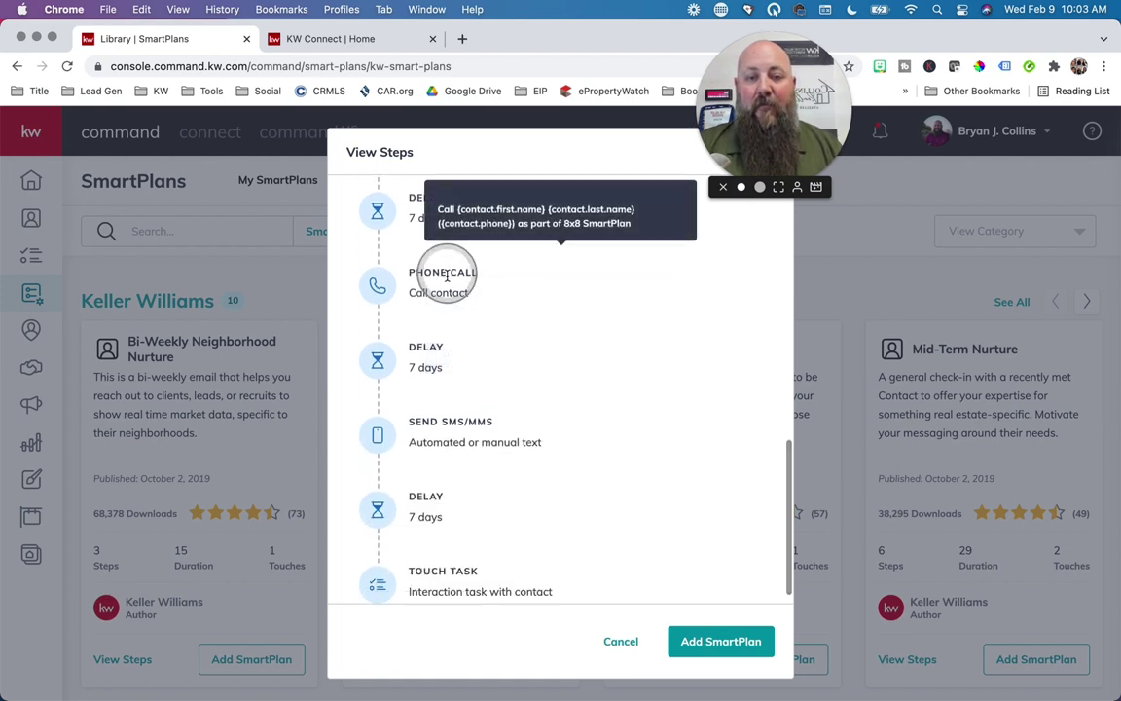
scroll(442, 261, up, 3)
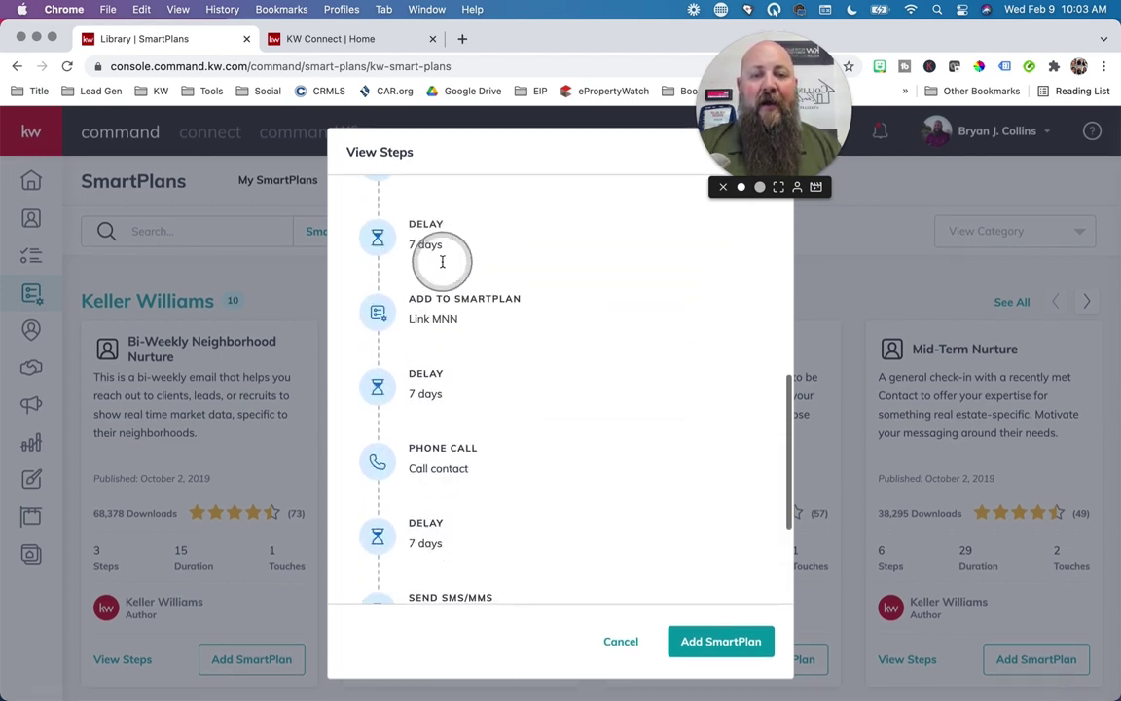
scroll(442, 260, up, 2)
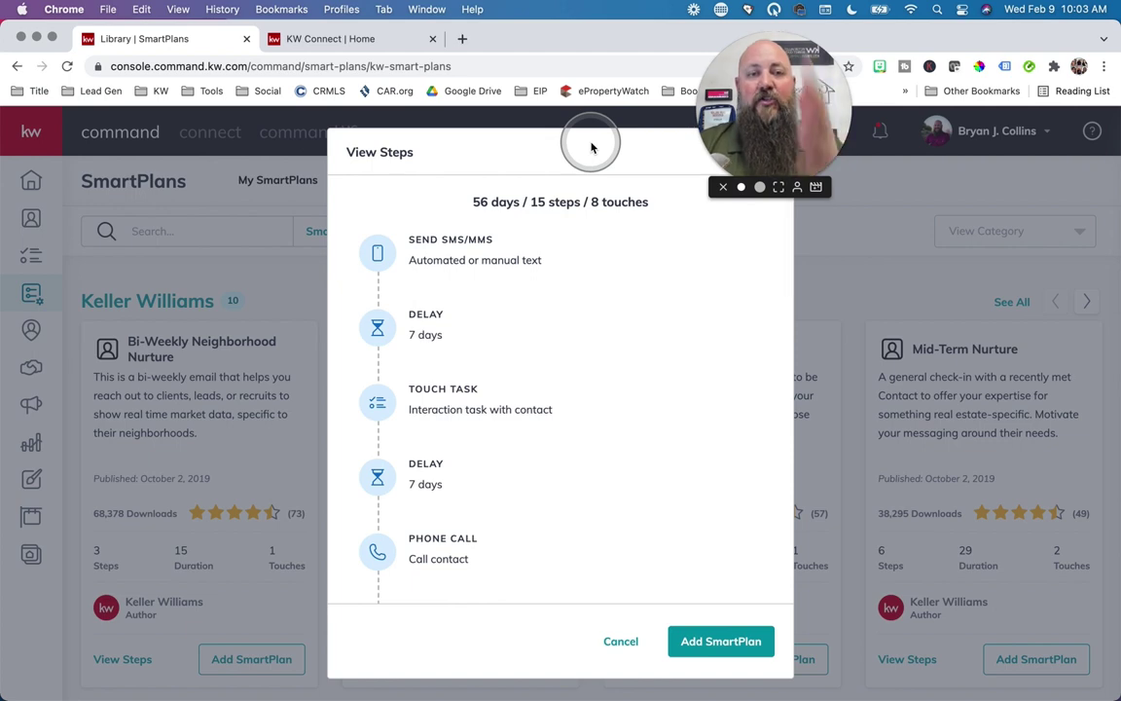
- Close the steps preview and switch to My SmartPlans with its 20 People Plans
click(629, 644)
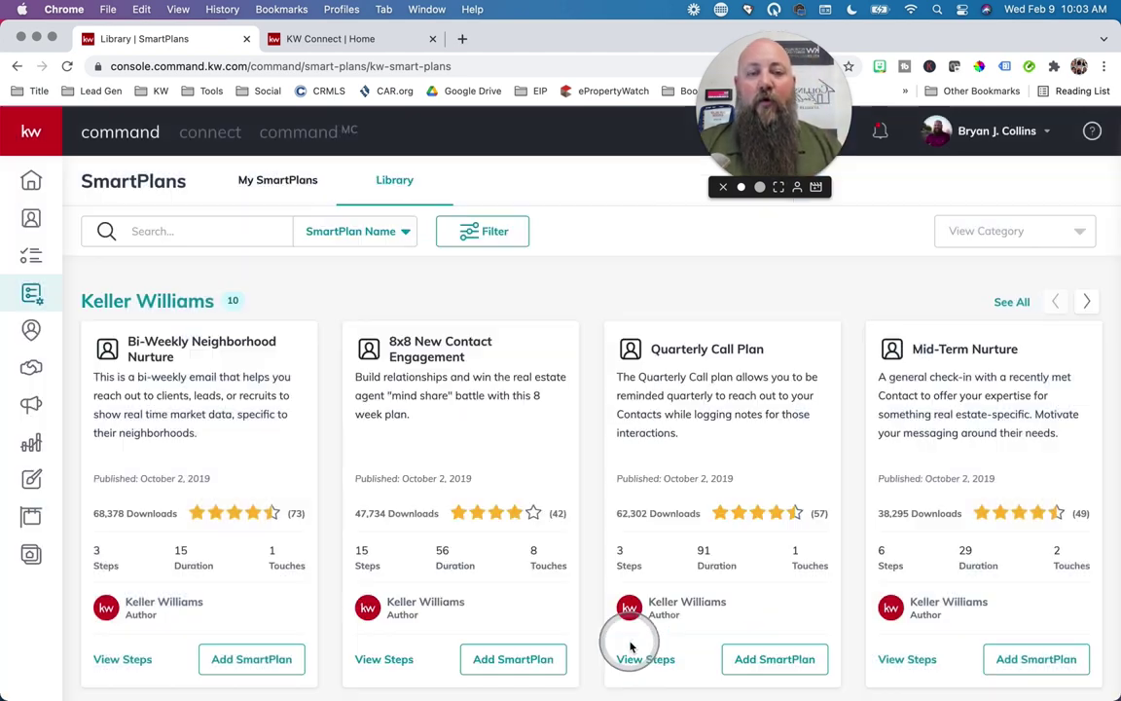
scroll(483, 454, up, 5)
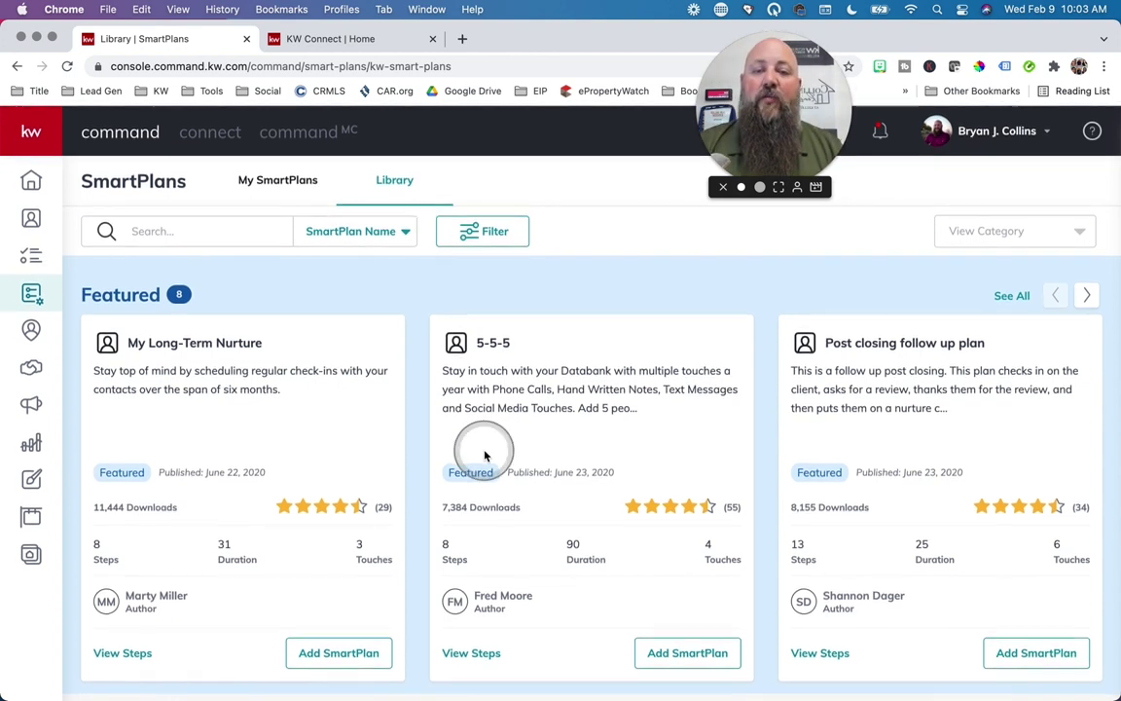
click(294, 181)
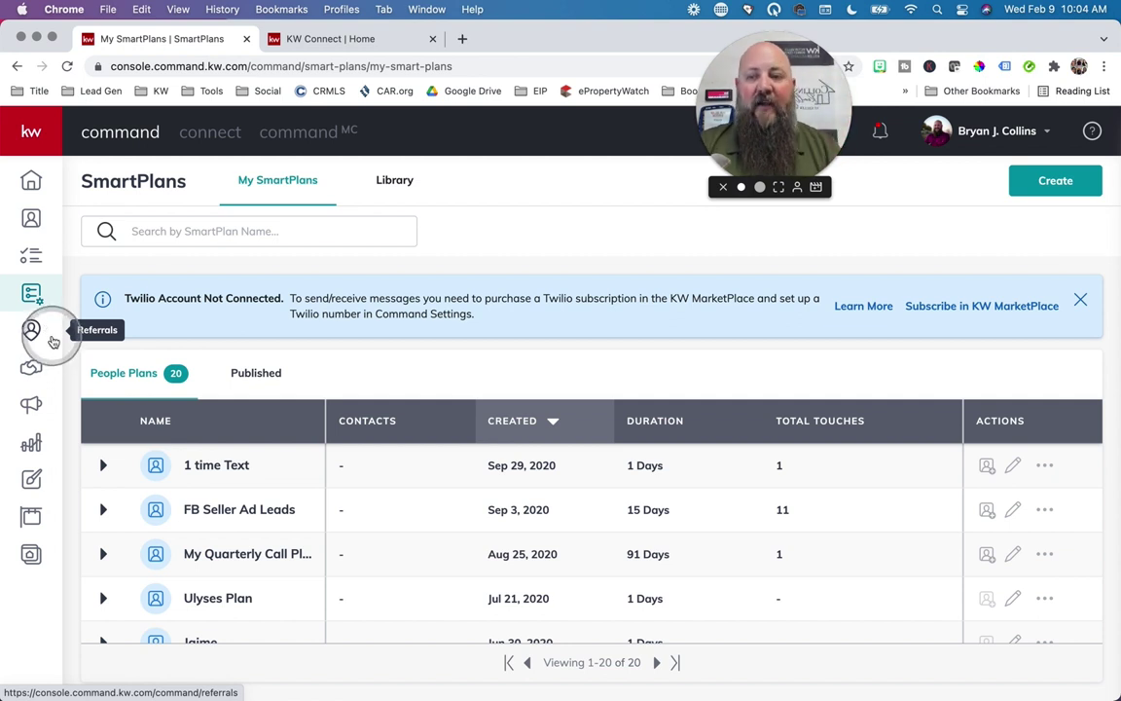
- Scroll the Referrals dashboard, then open Opportunities showing $154,690.00 listing and $33,108.50 buyer income
click(31, 128)
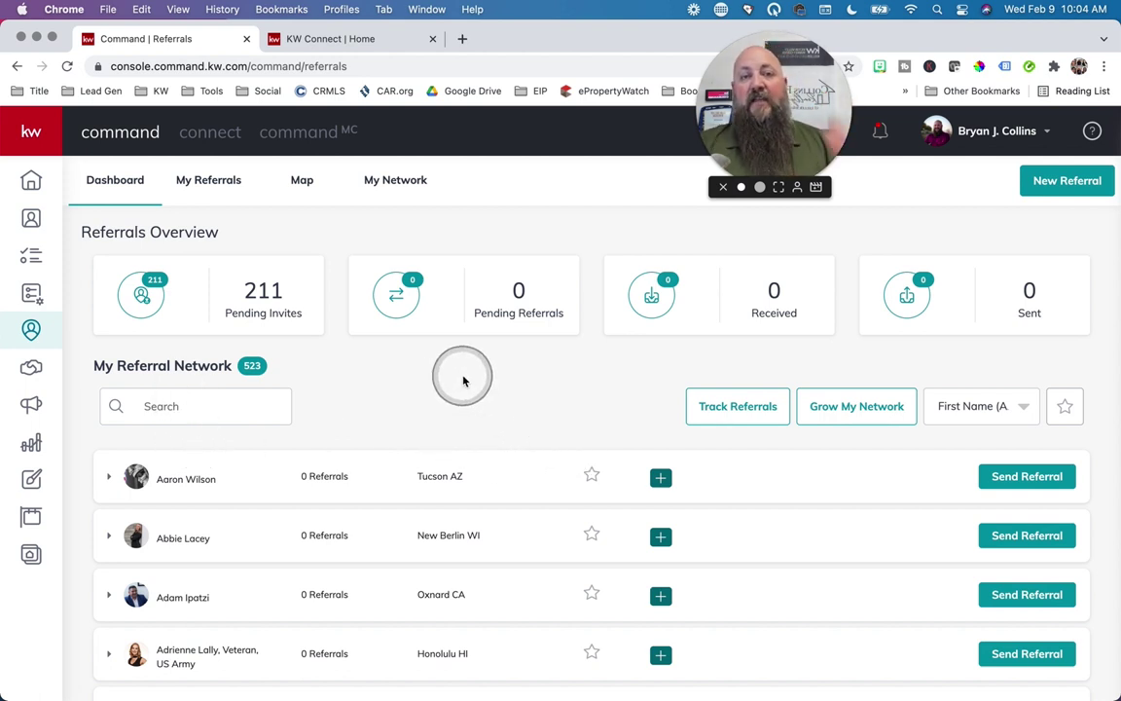
scroll(475, 371, down, 1)
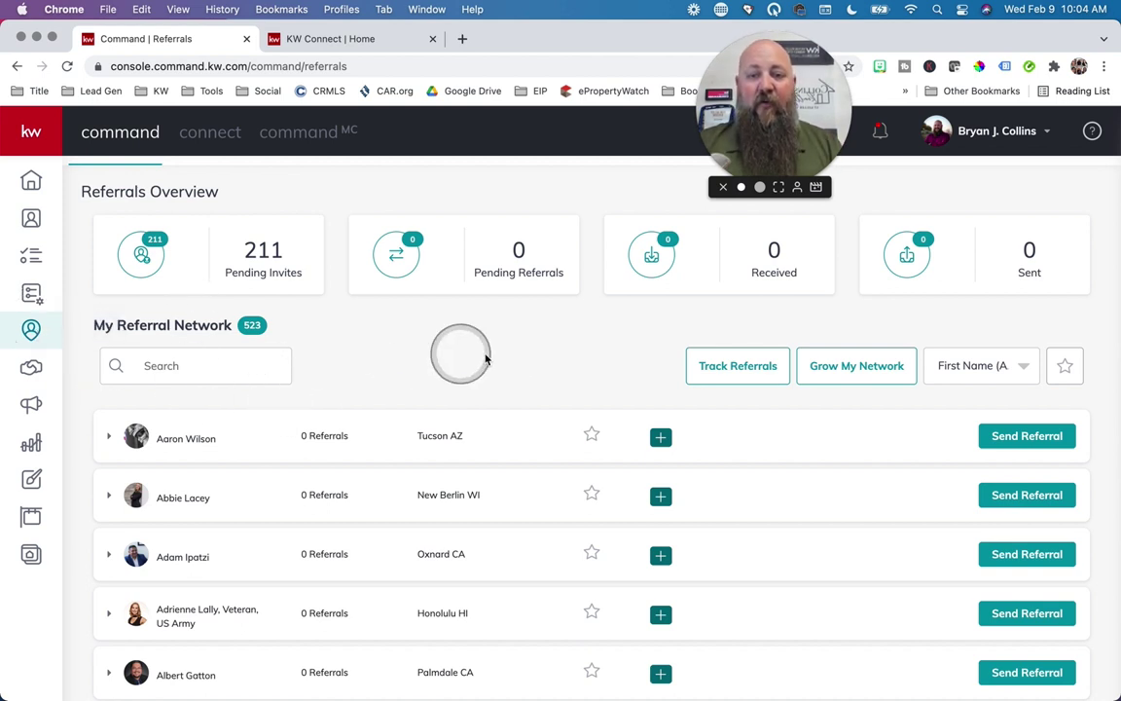
scroll(512, 347, down, 1)
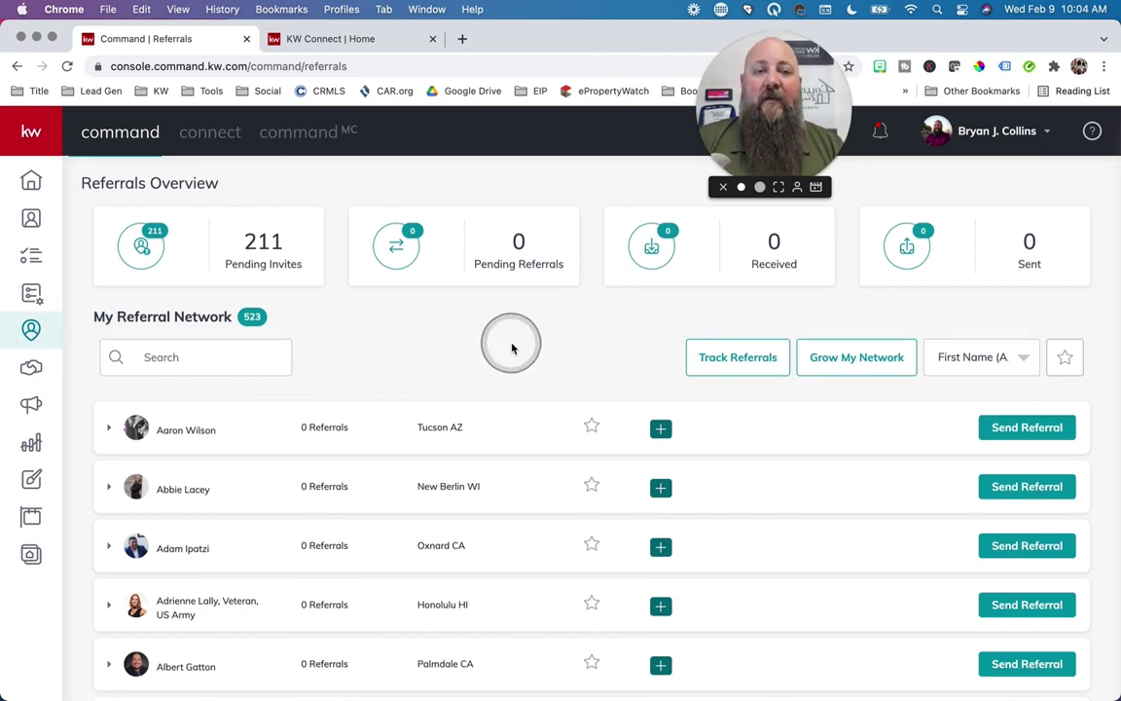
scroll(512, 348, down, 1)
scroll(513, 347, up, 2)
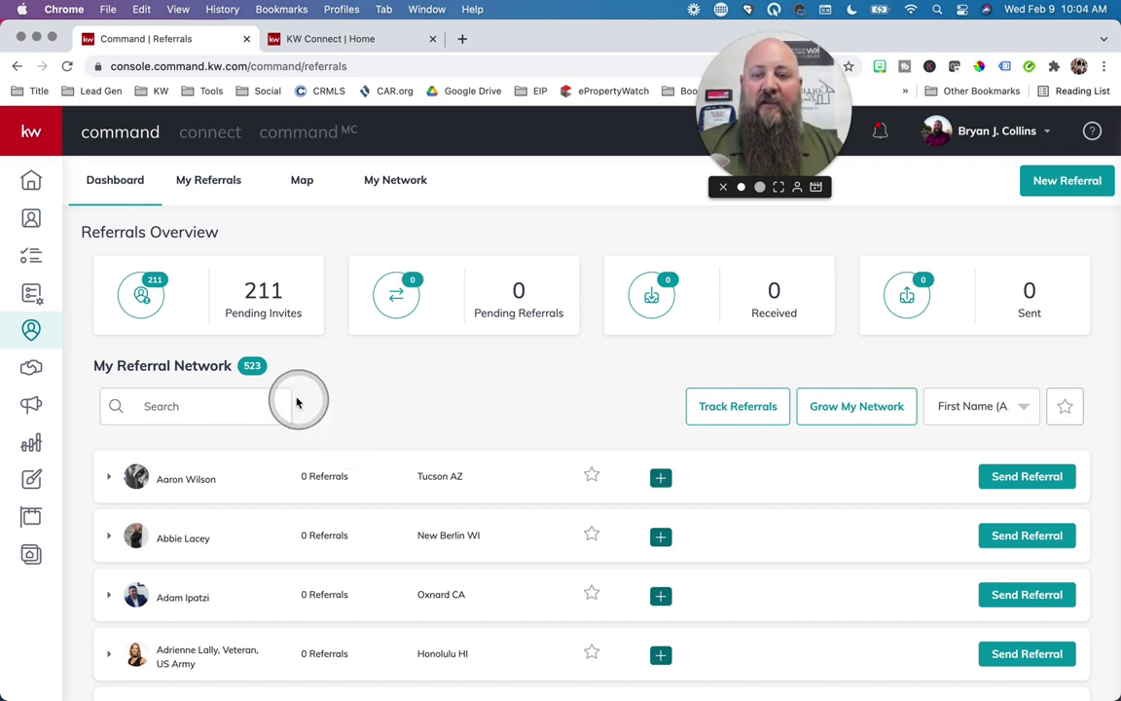
click(31, 367)
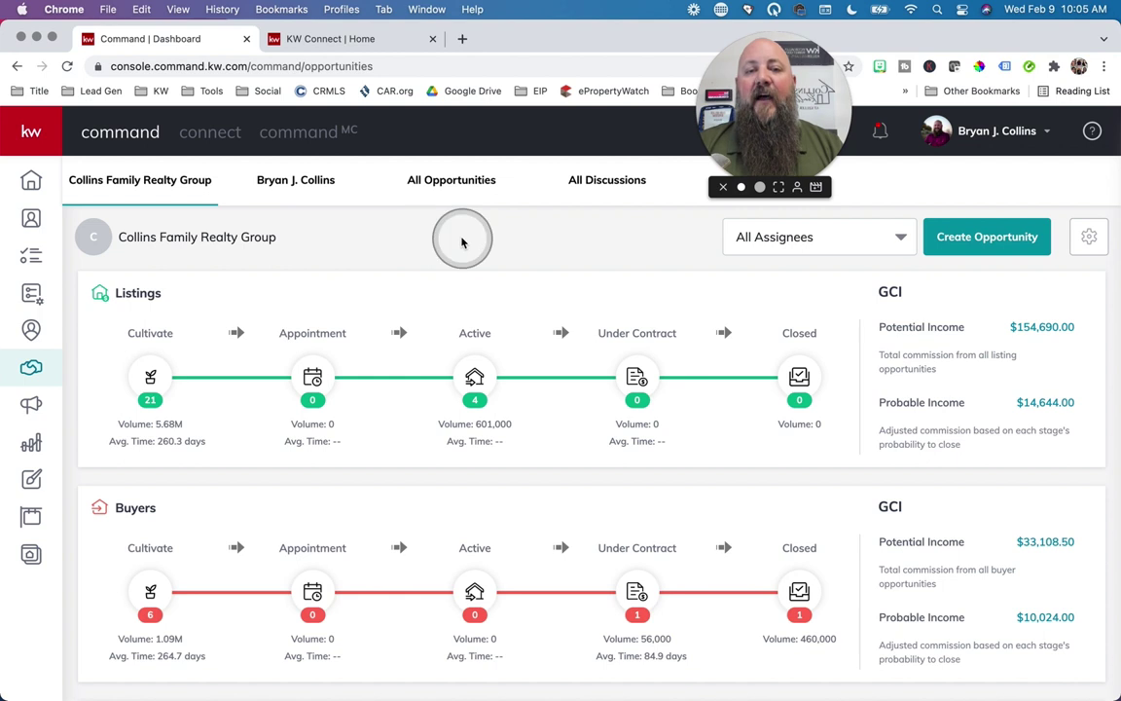
scroll(613, 262, down, 1)
scroll(613, 269, up, 1)
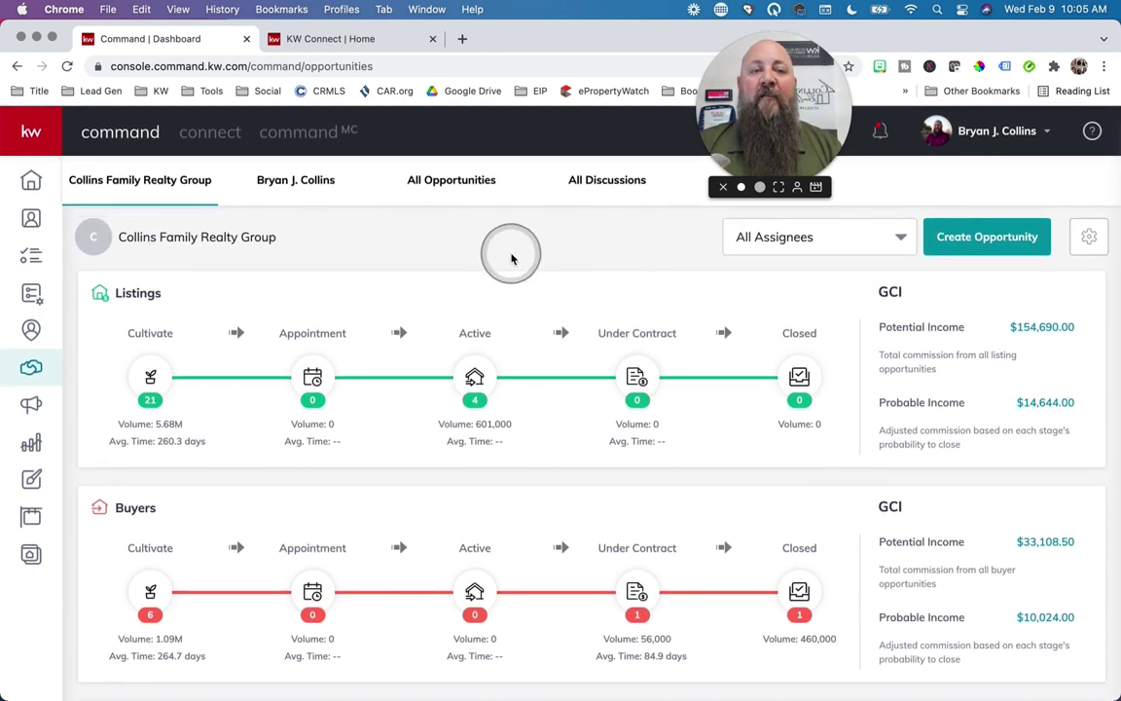
scroll(517, 259, down, 1)
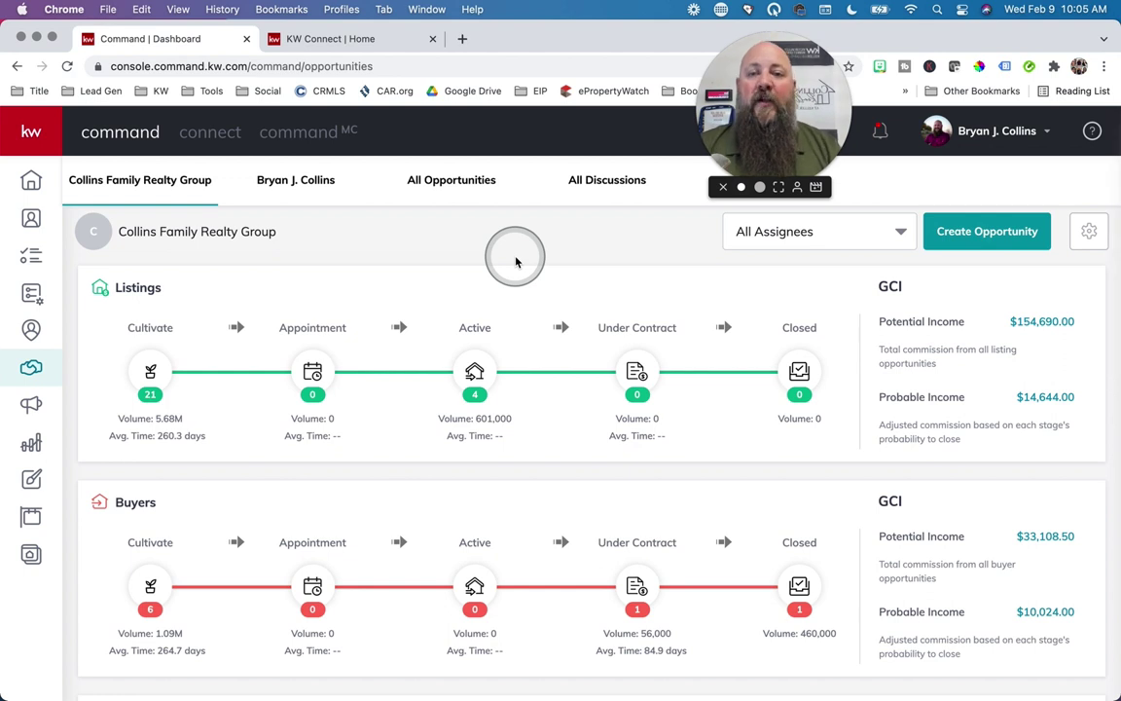
scroll(517, 265, down, 2)
scroll(520, 273, up, 2)
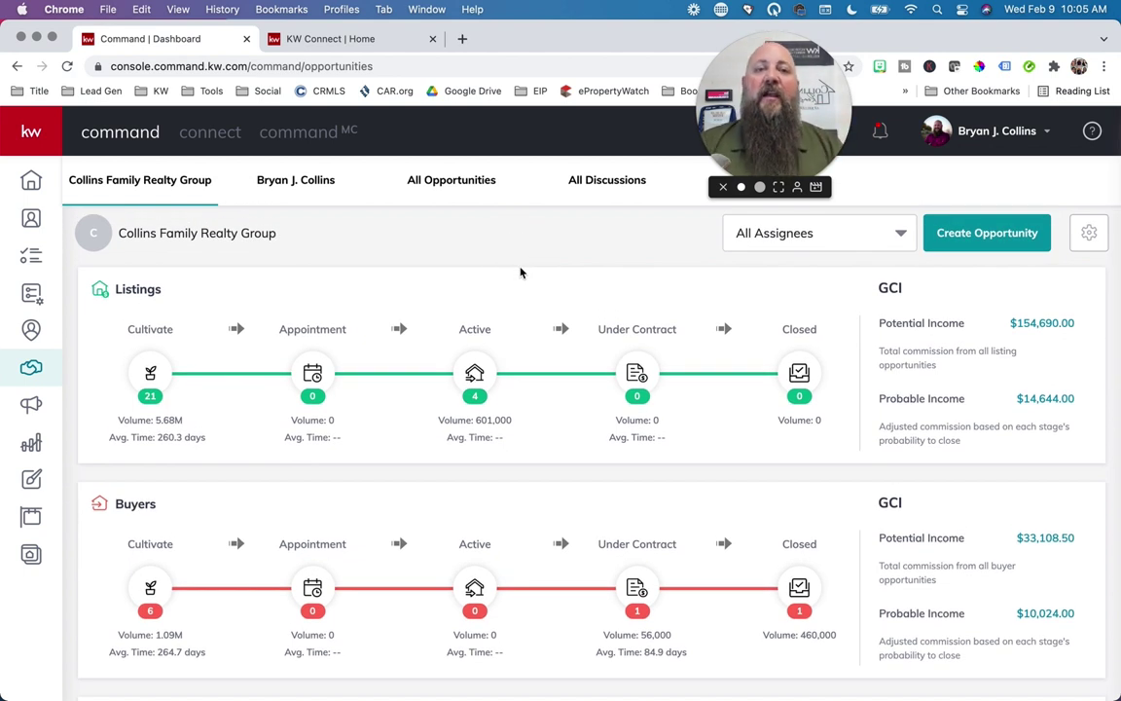
scroll(521, 272, down, 3)
scroll(521, 271, up, 3)
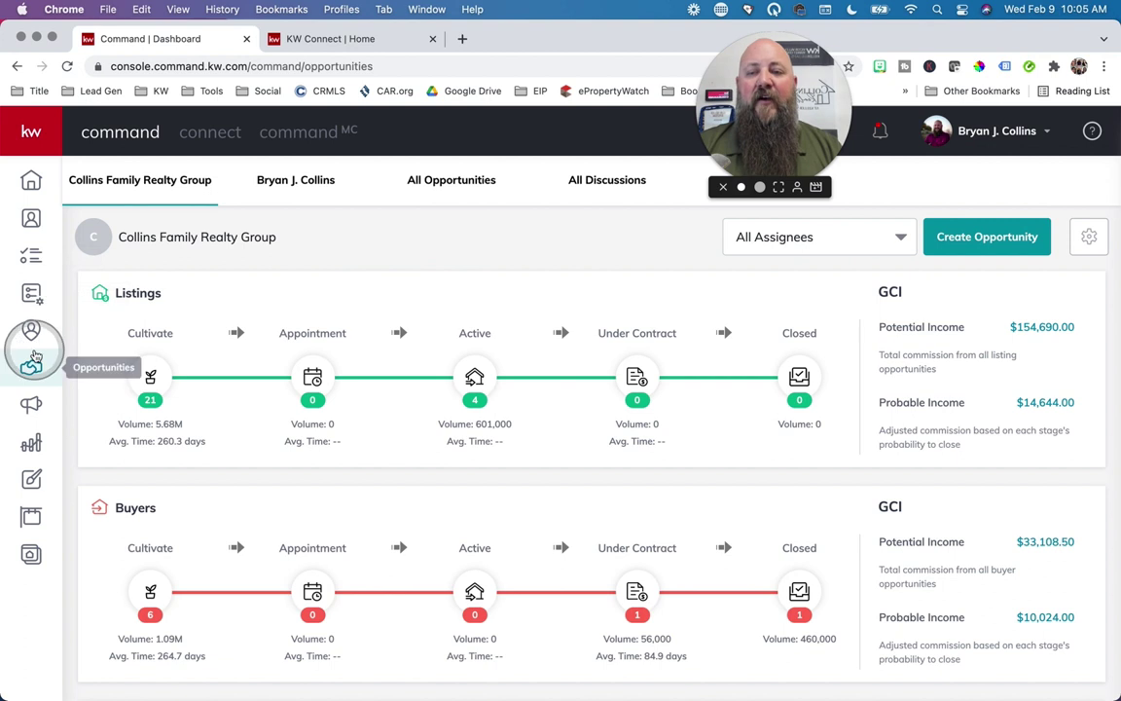
click(21, 131)
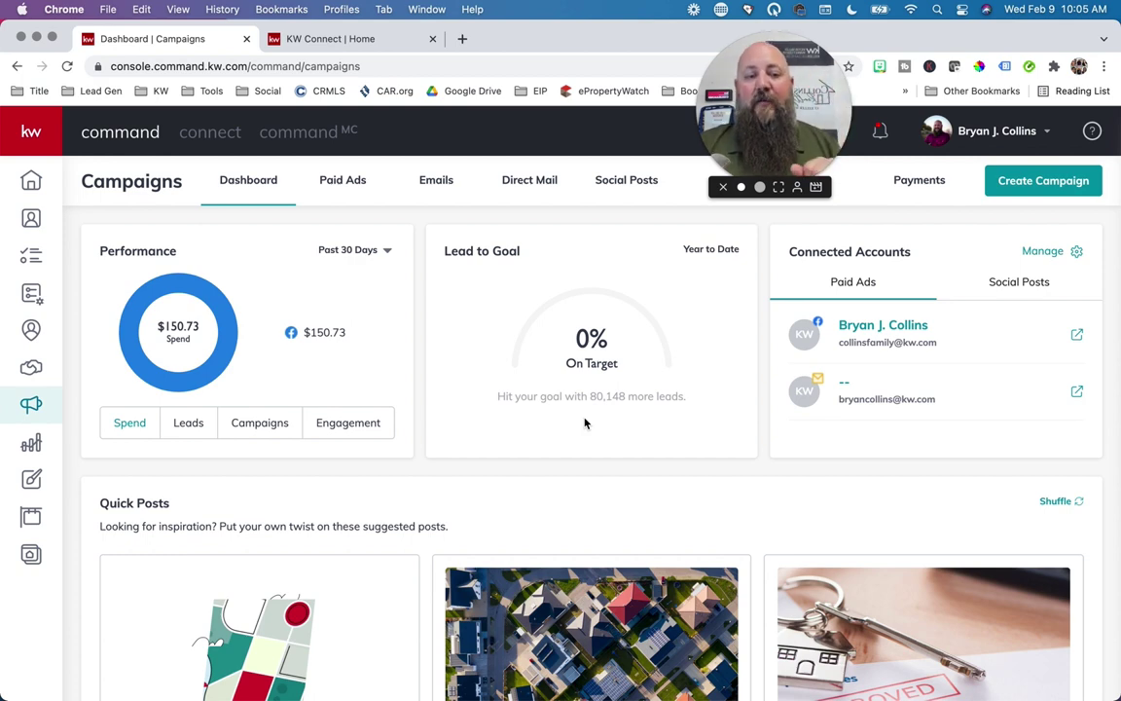
- Scroll through the Campaigns dashboard's two paid-ad accounts, Quick Posts and Tips sections
scroll(597, 595, down, 5)
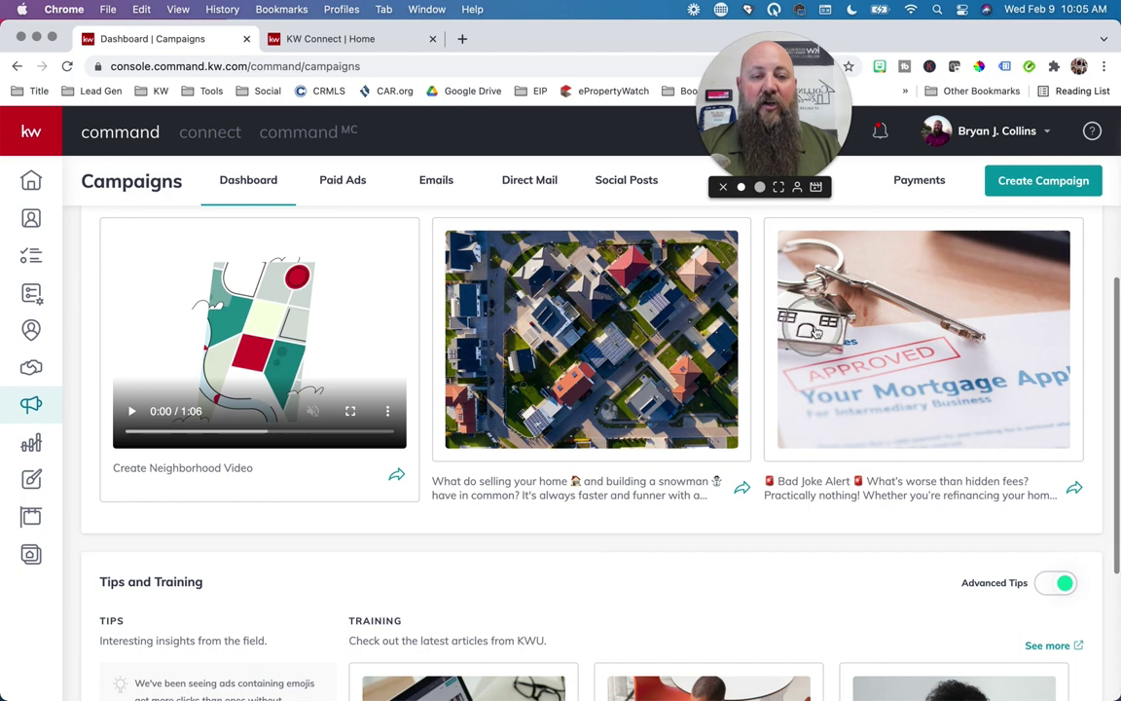
scroll(596, 418, up, 3)
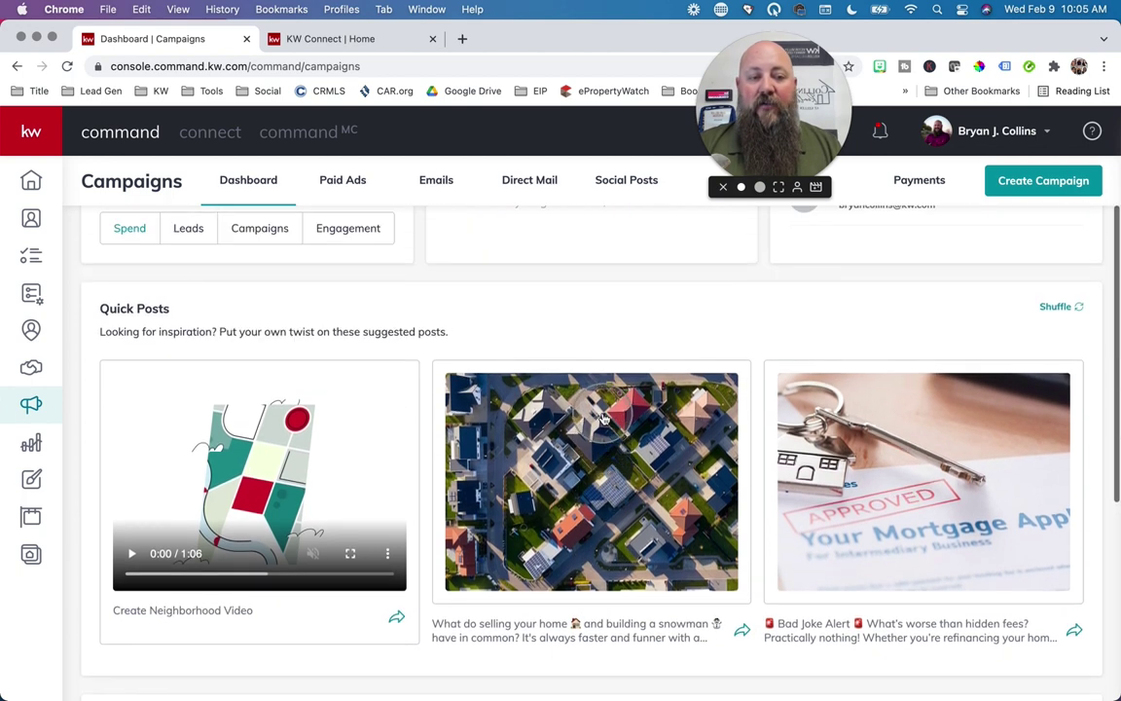
scroll(603, 419, up, 4)
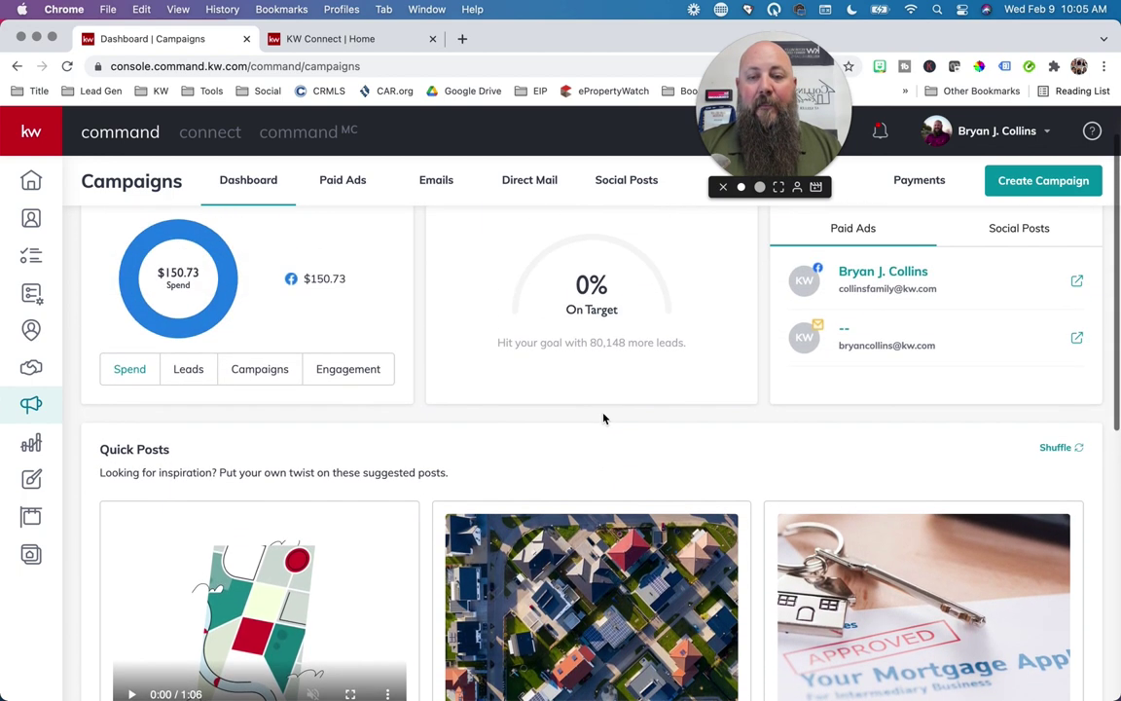
scroll(603, 419, down, 4)
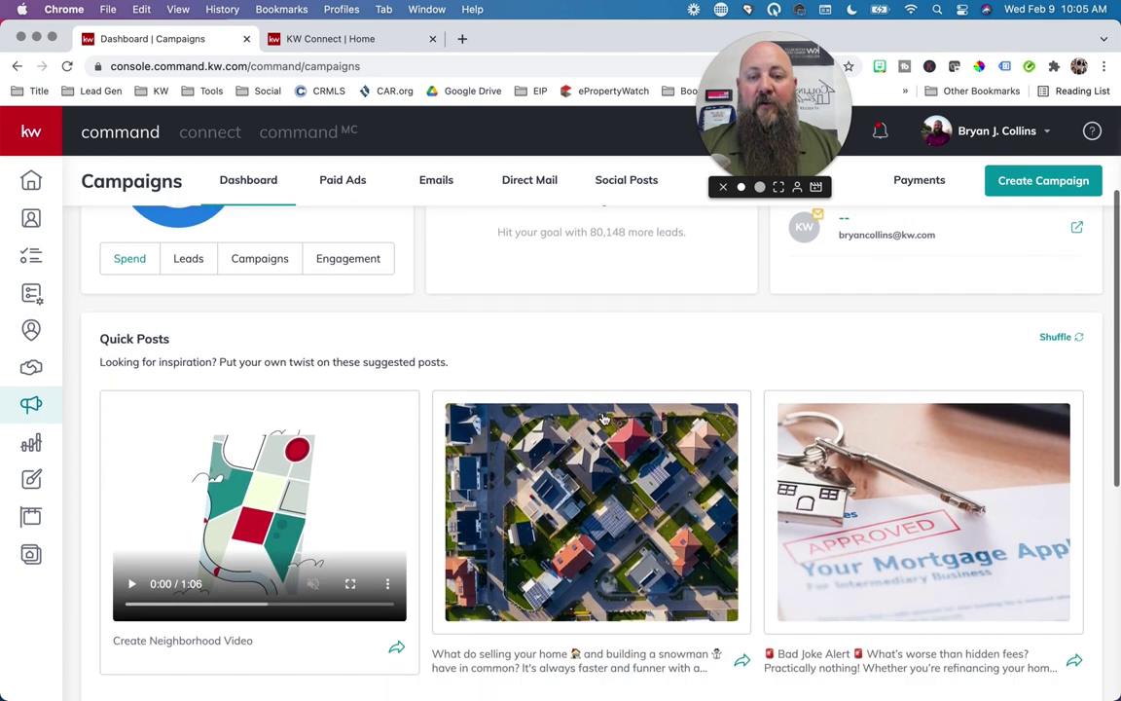
scroll(538, 486, down, 2)
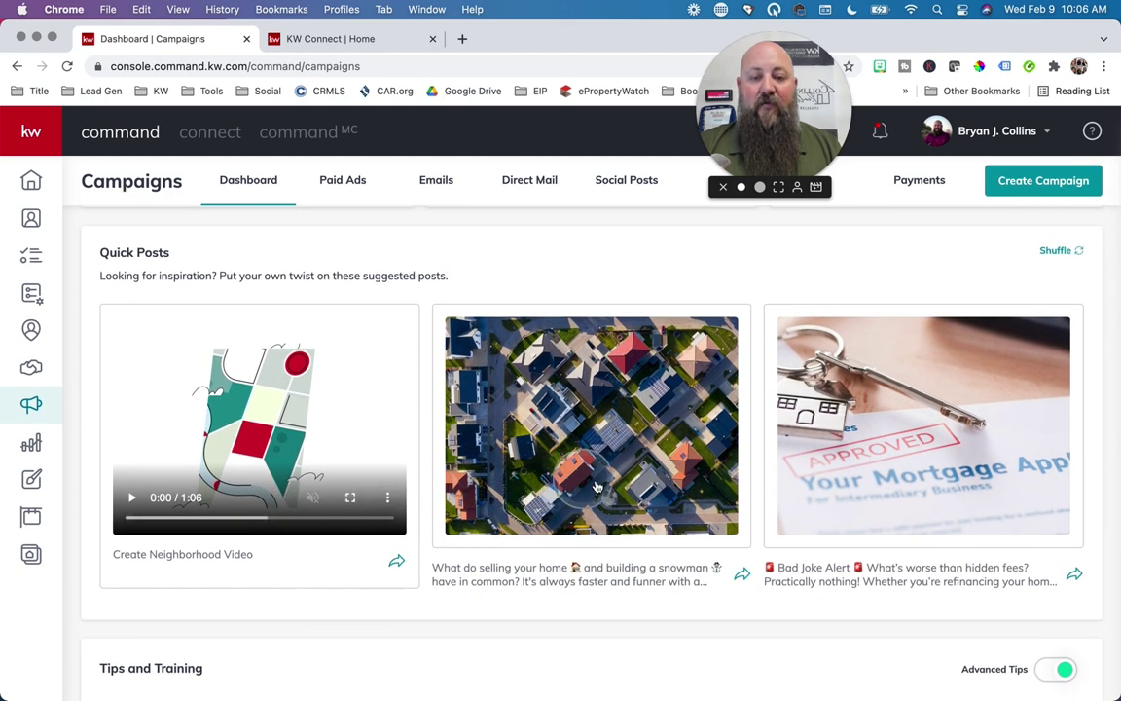
scroll(827, 556, down, 2)
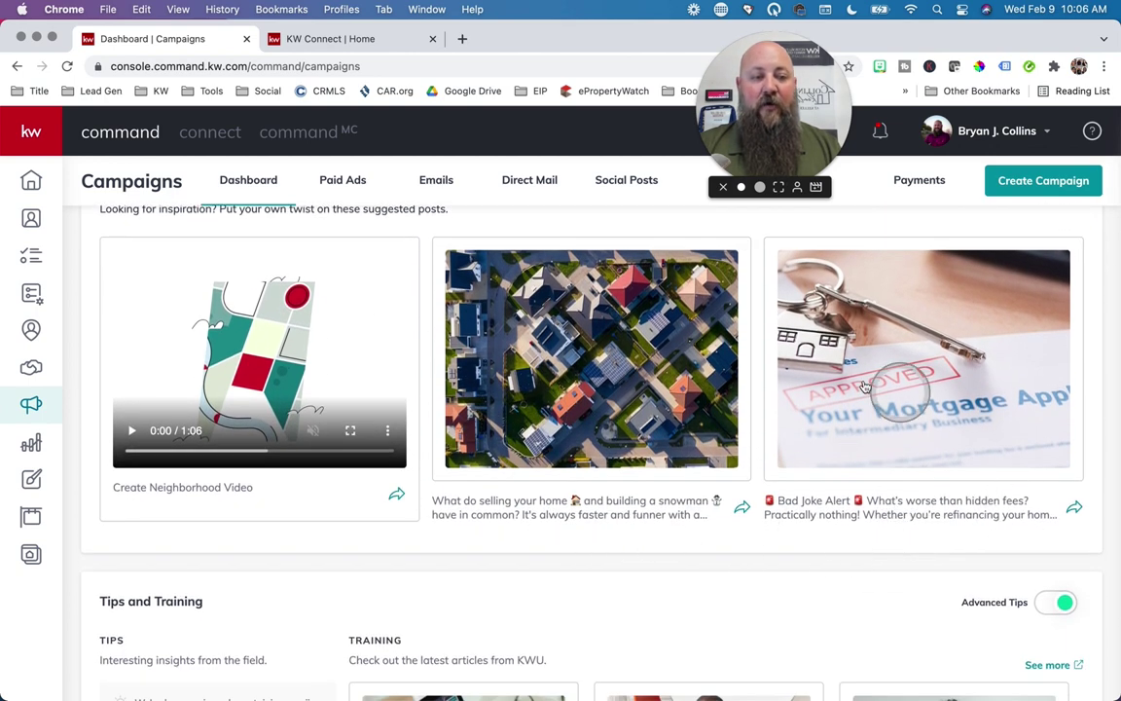
scroll(808, 380, up, 6)
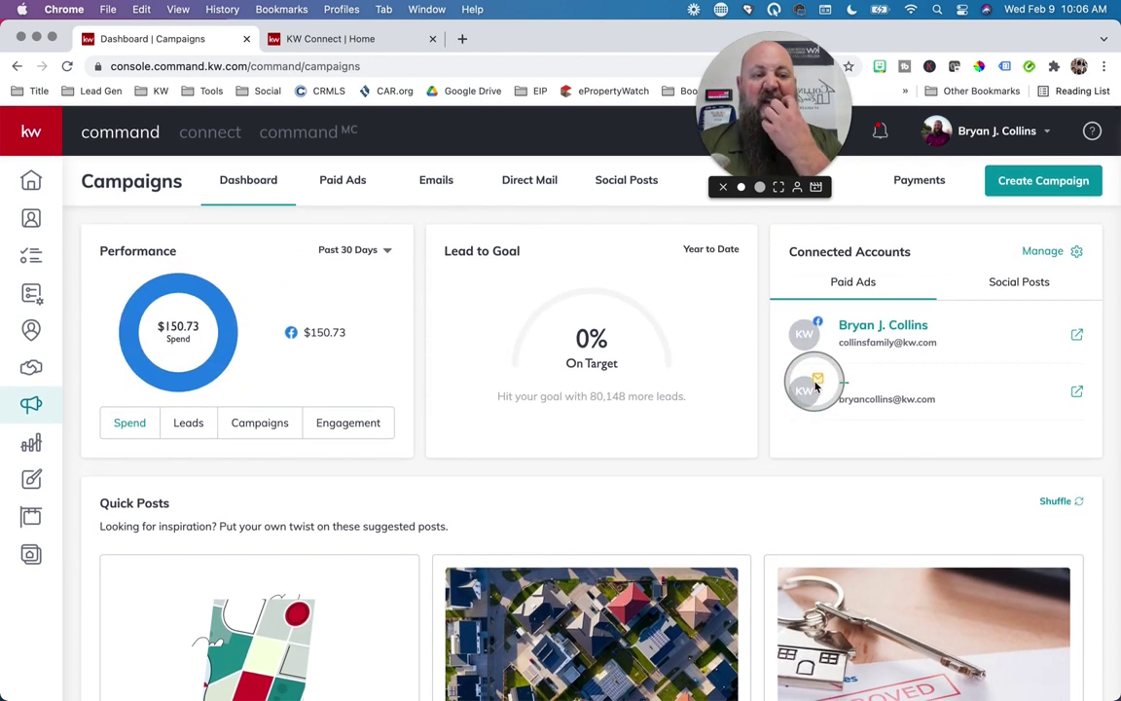
scroll(720, 456, down, 4)
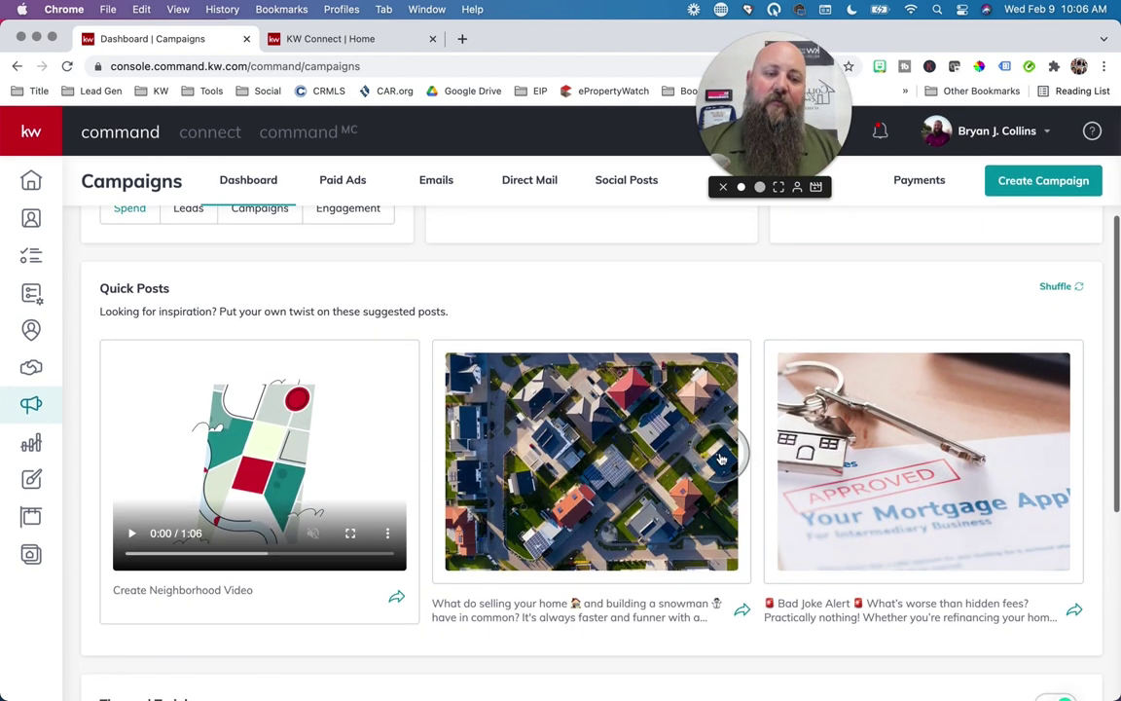
scroll(642, 336, up, 2)
scroll(642, 336, up, 2)
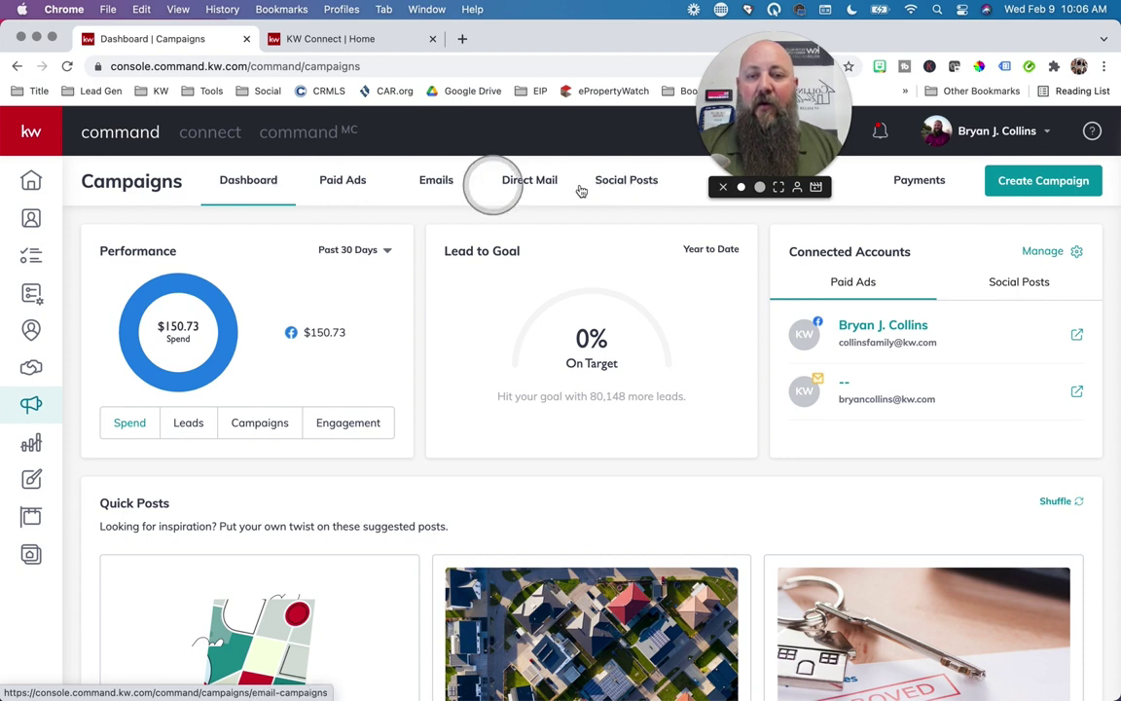
click(644, 185)
scroll(670, 439, down, 2)
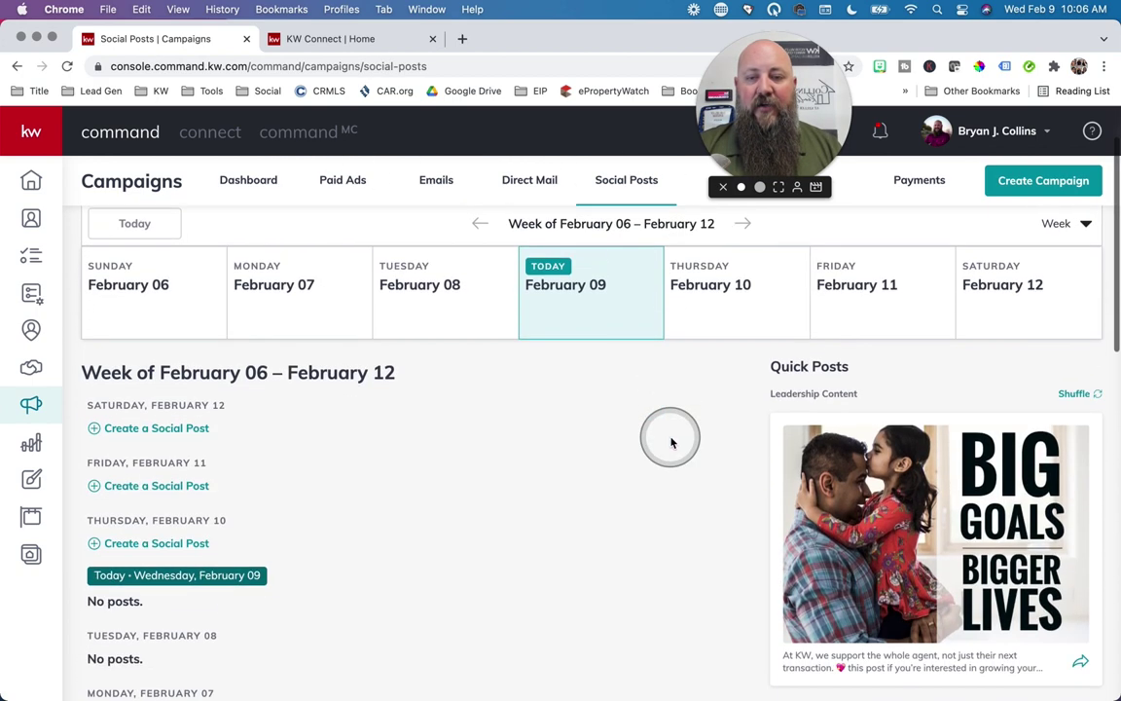
scroll(551, 371, down, 3)
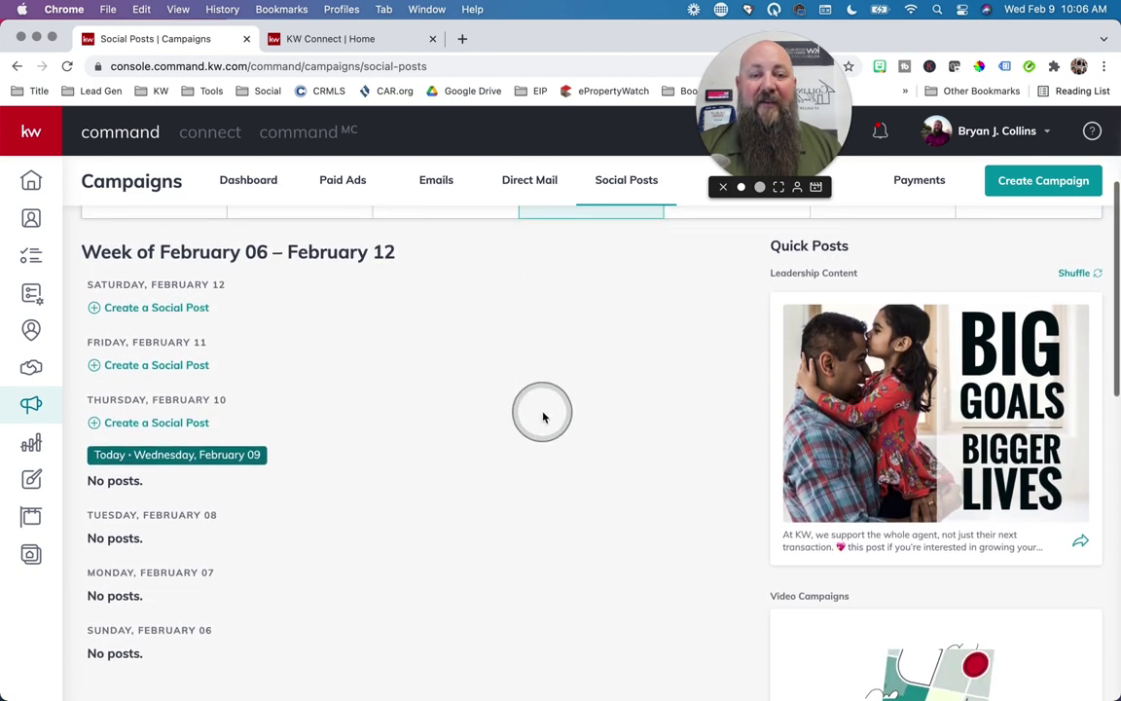
scroll(543, 417, up, 2)
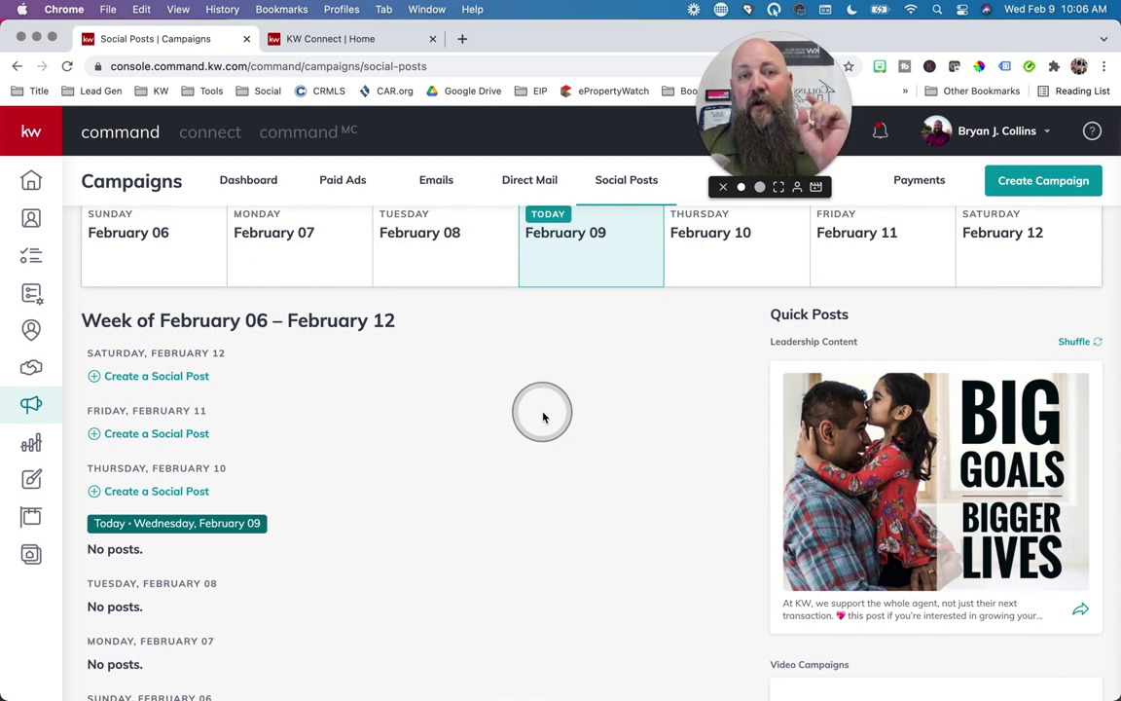
scroll(543, 416, up, 3)
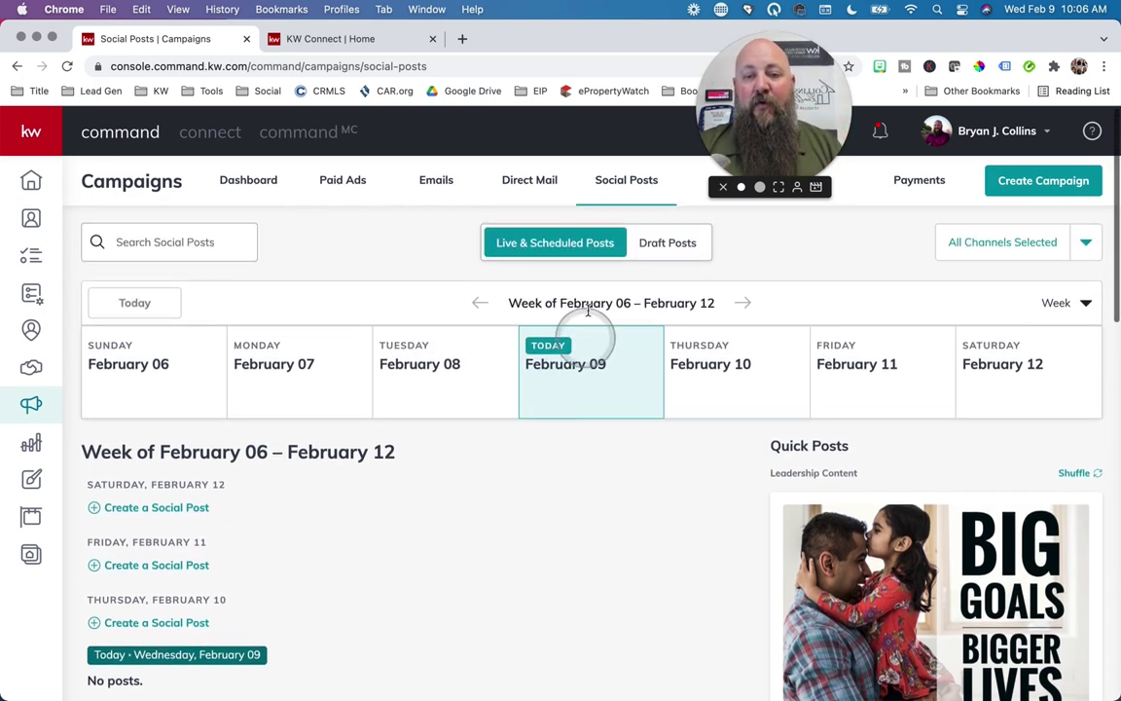
scroll(477, 569, down, 2)
scroll(408, 555, down, 2)
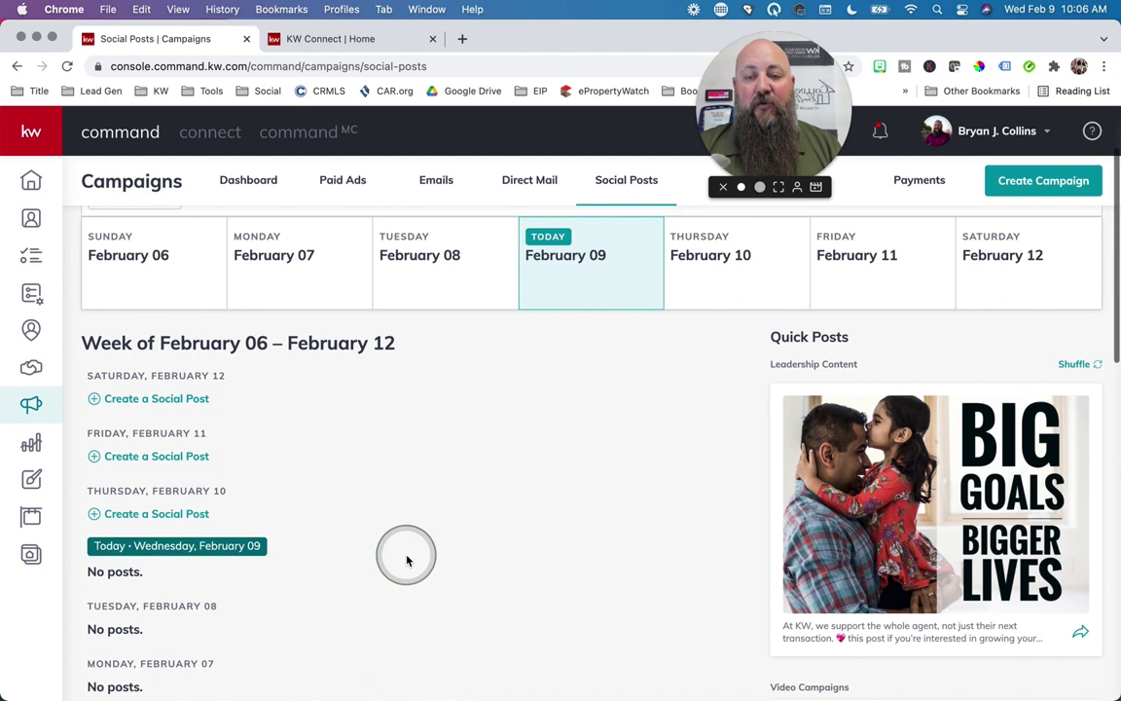
scroll(308, 513, down, 5)
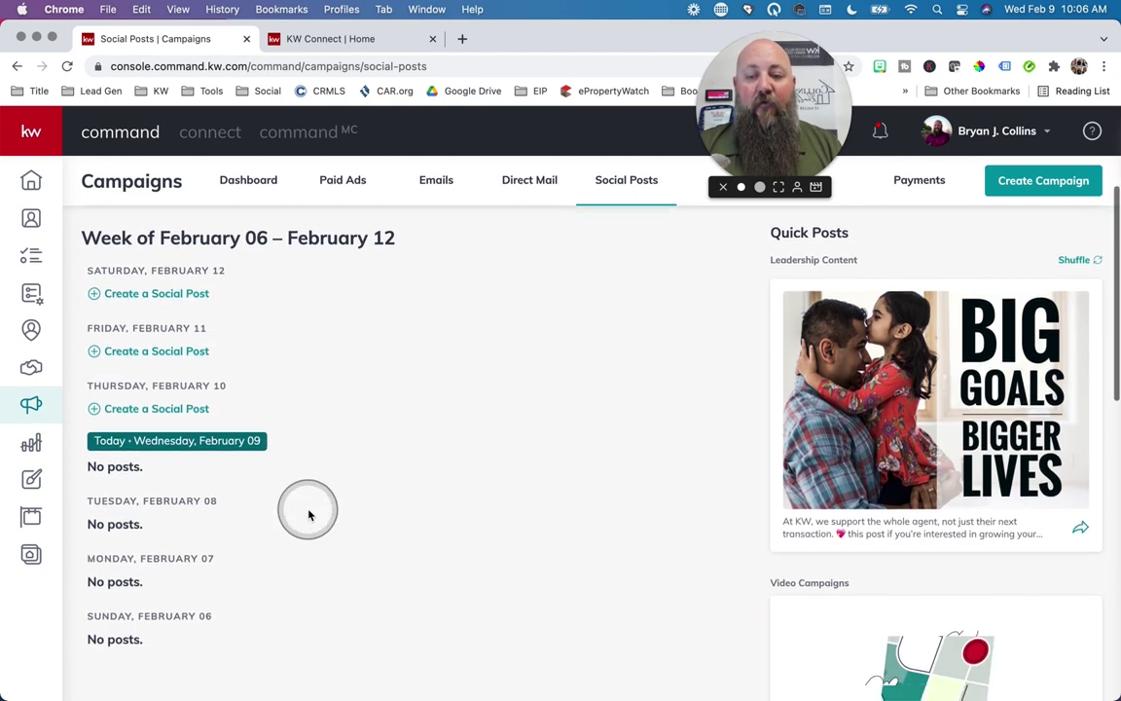
scroll(307, 513, up, 6)
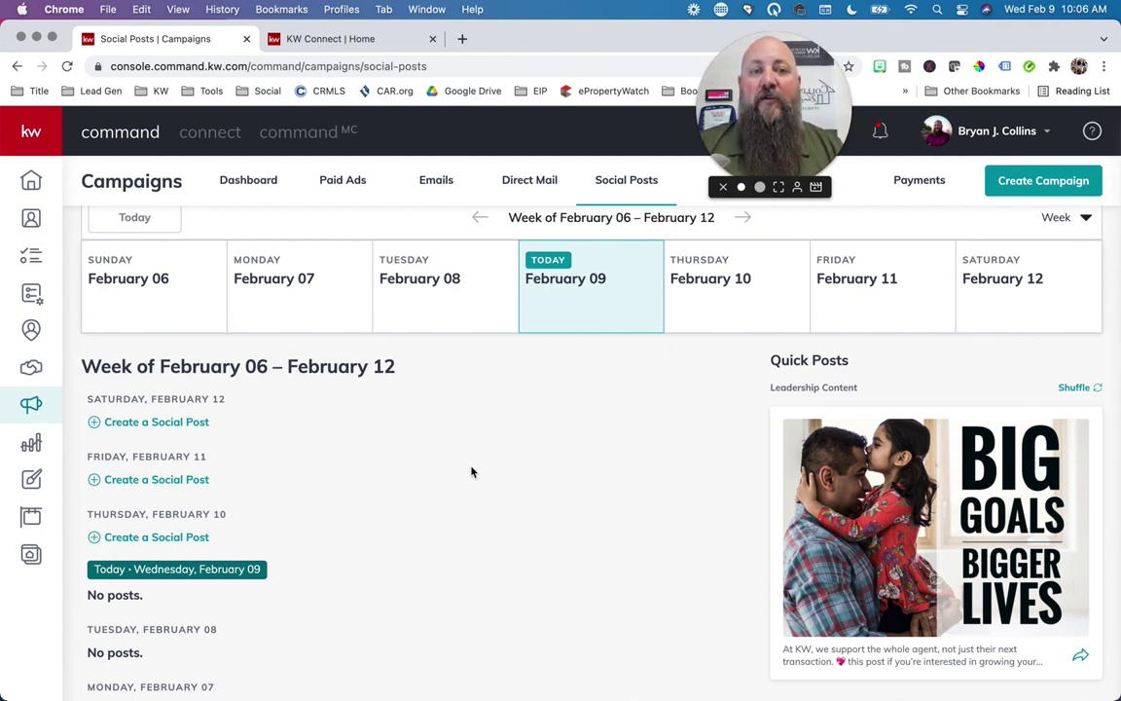
click(526, 476)
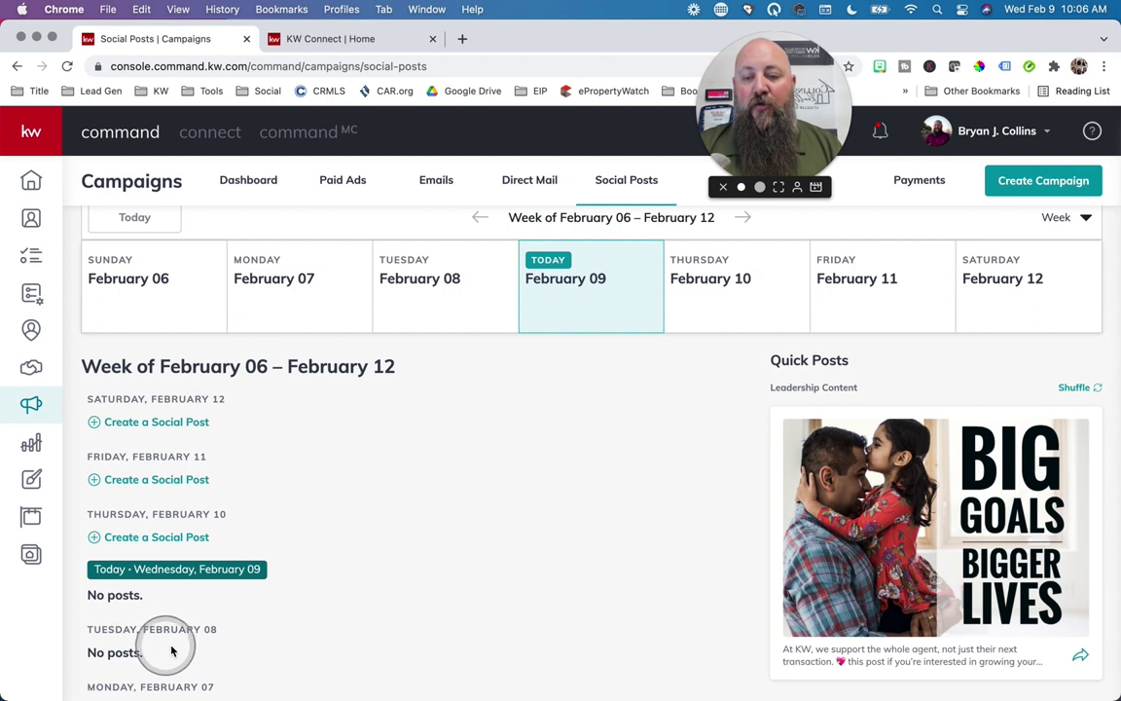
scroll(171, 650, up, 2)
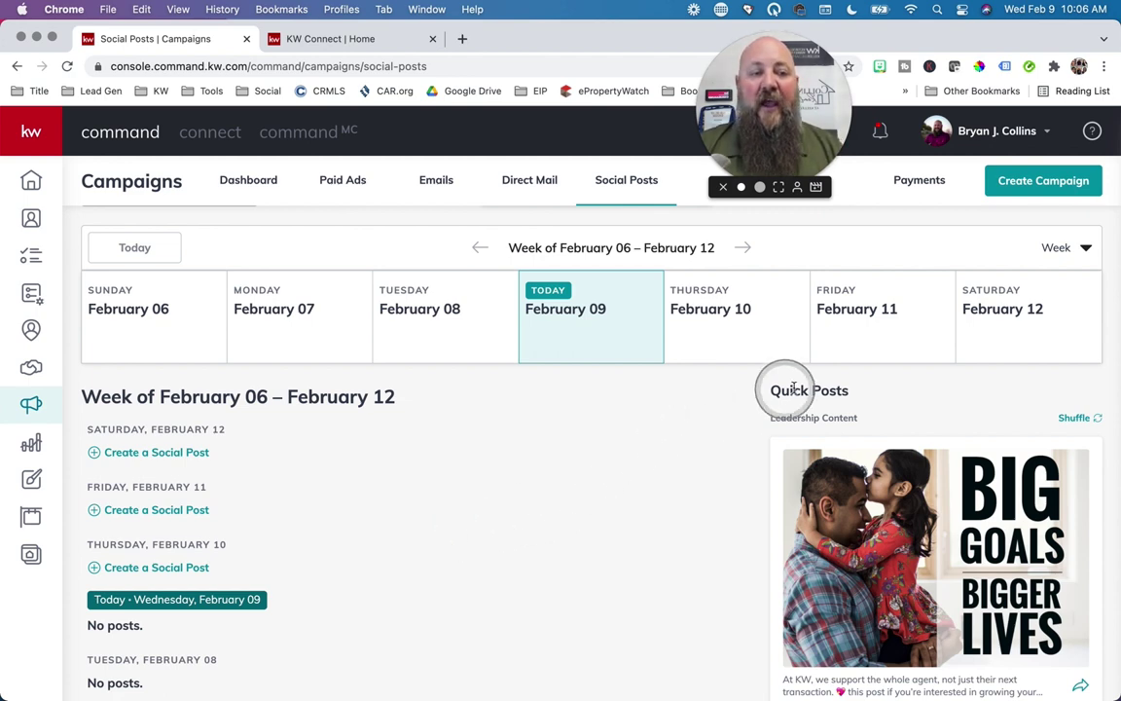
scroll(817, 377, up, 2)
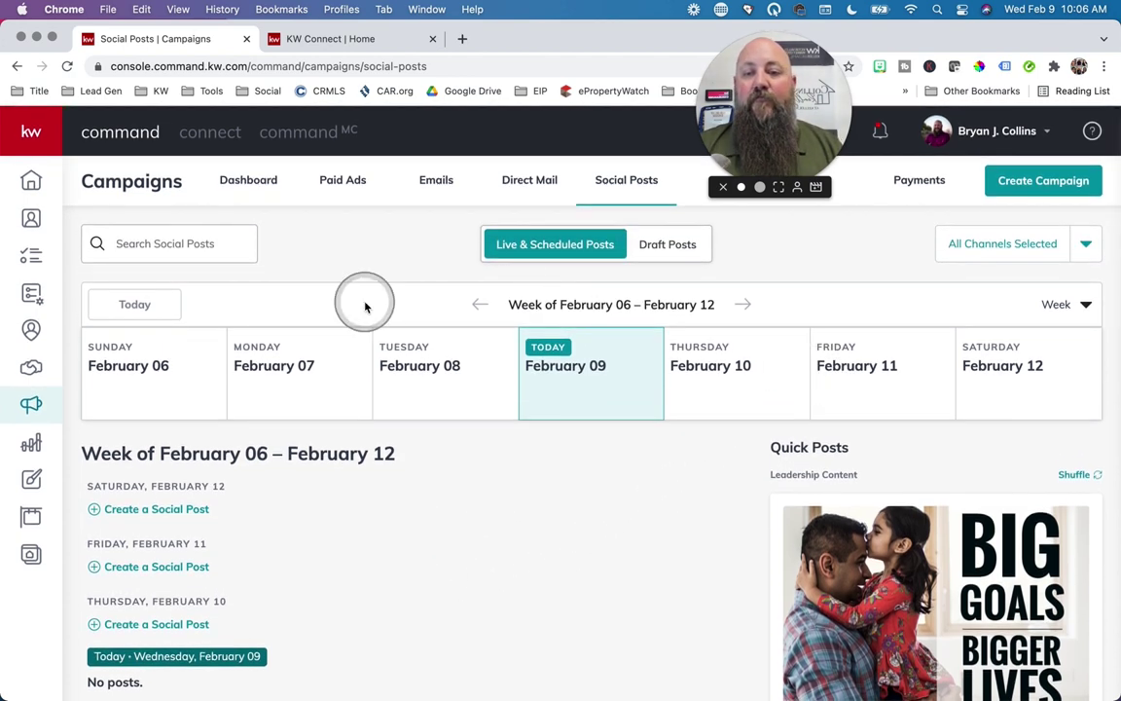
scroll(368, 430, down, 4)
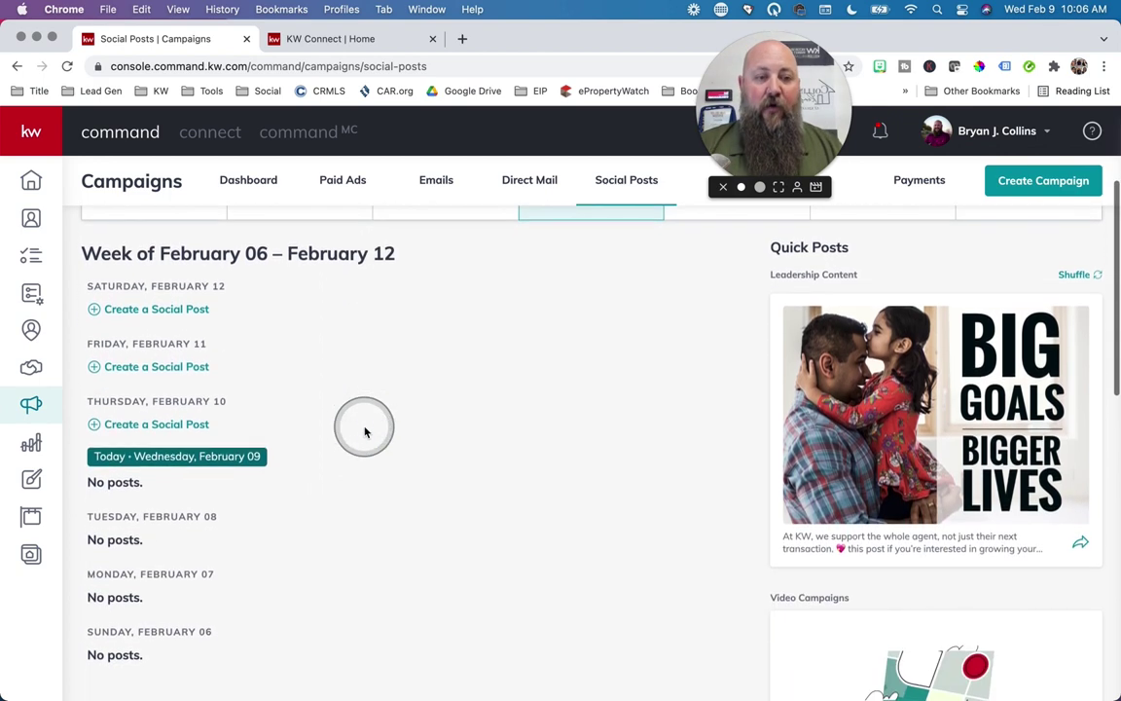
scroll(650, 425, down, 10)
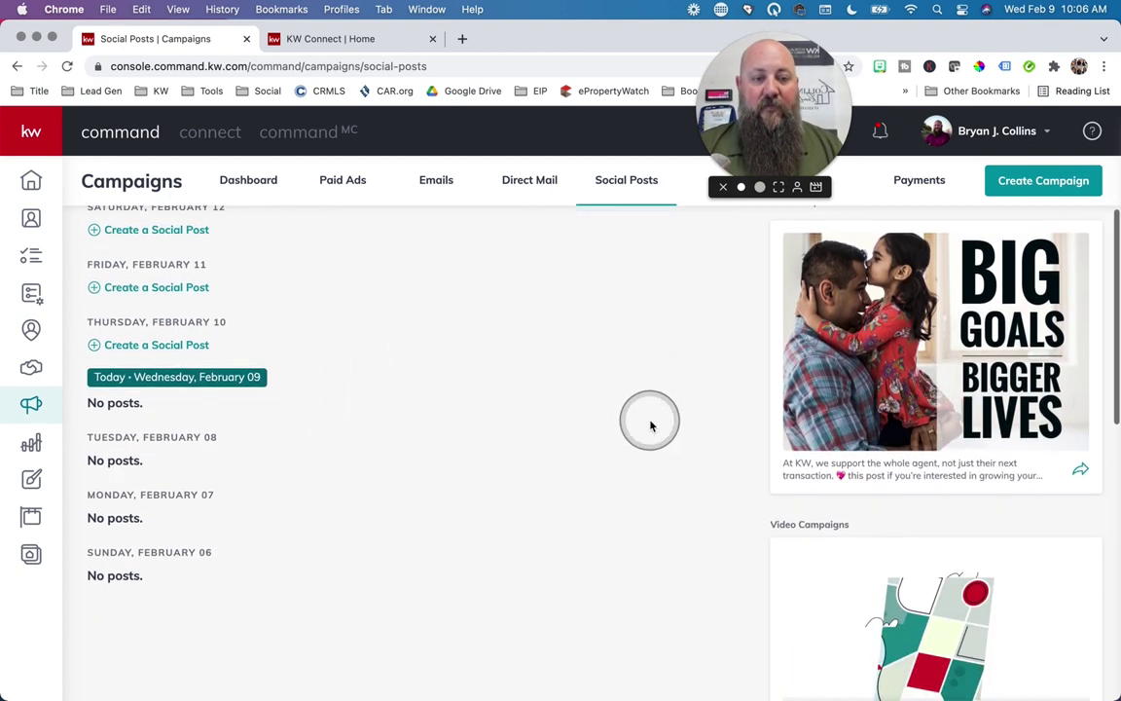
scroll(650, 426, up, 12)
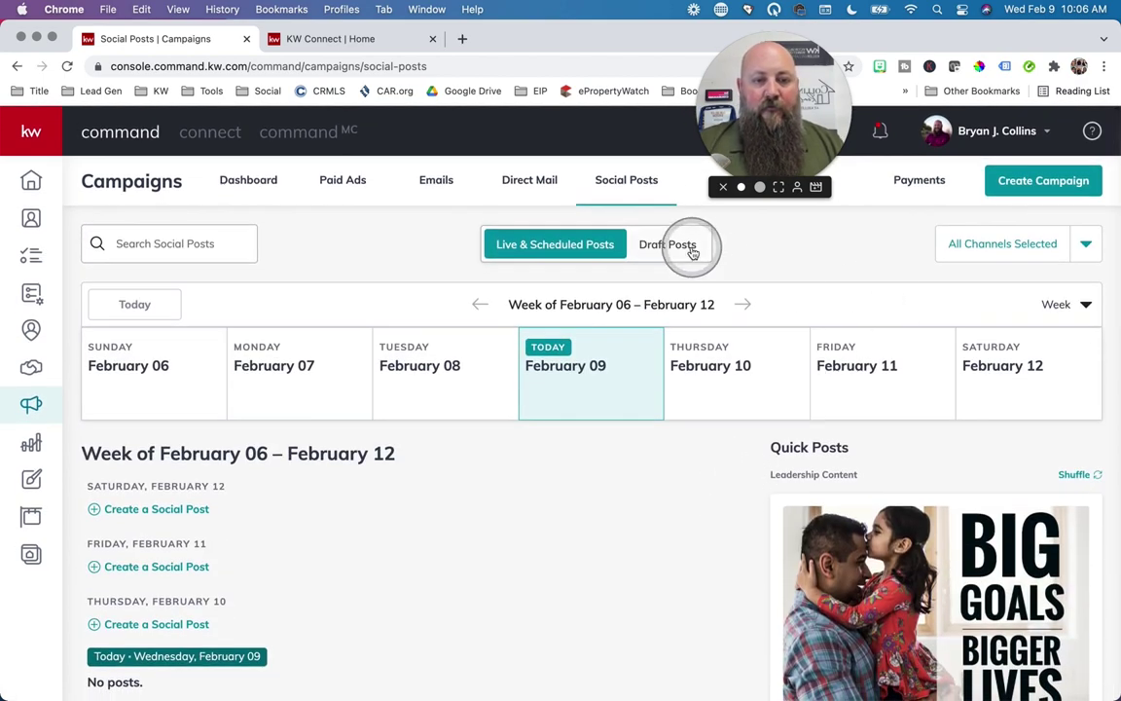
click(681, 246)
click(547, 245)
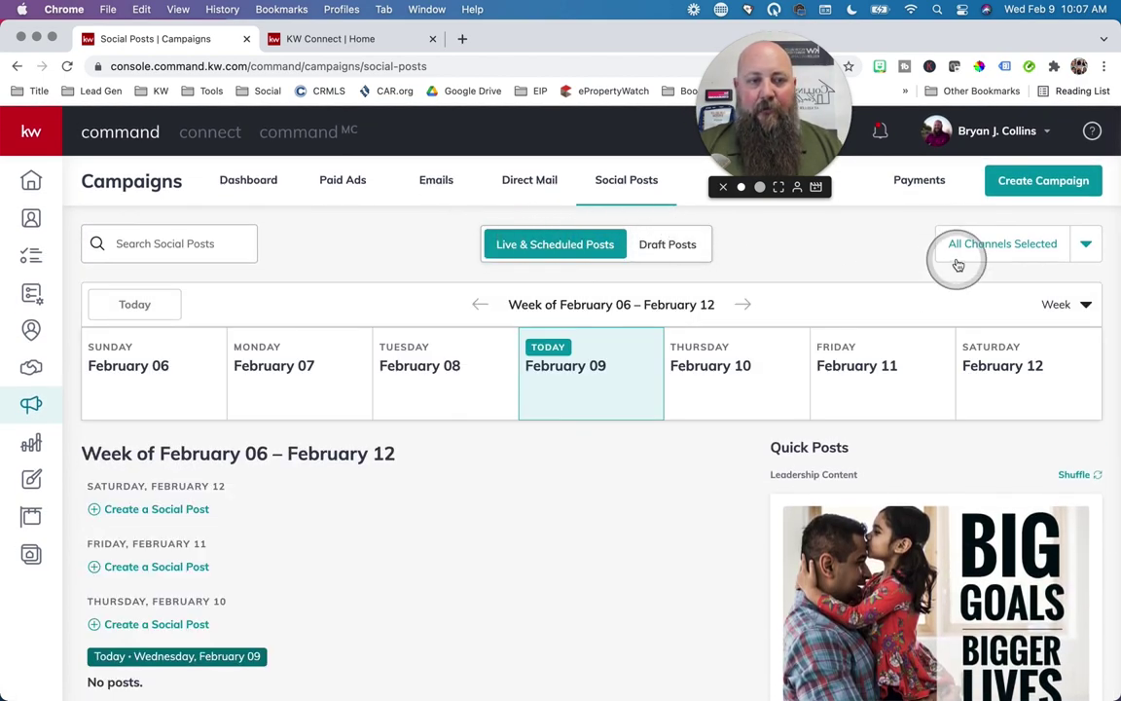
- Open Paid Ads and scroll each ad's status, cost per lead and spend, then return to the top
click(333, 180)
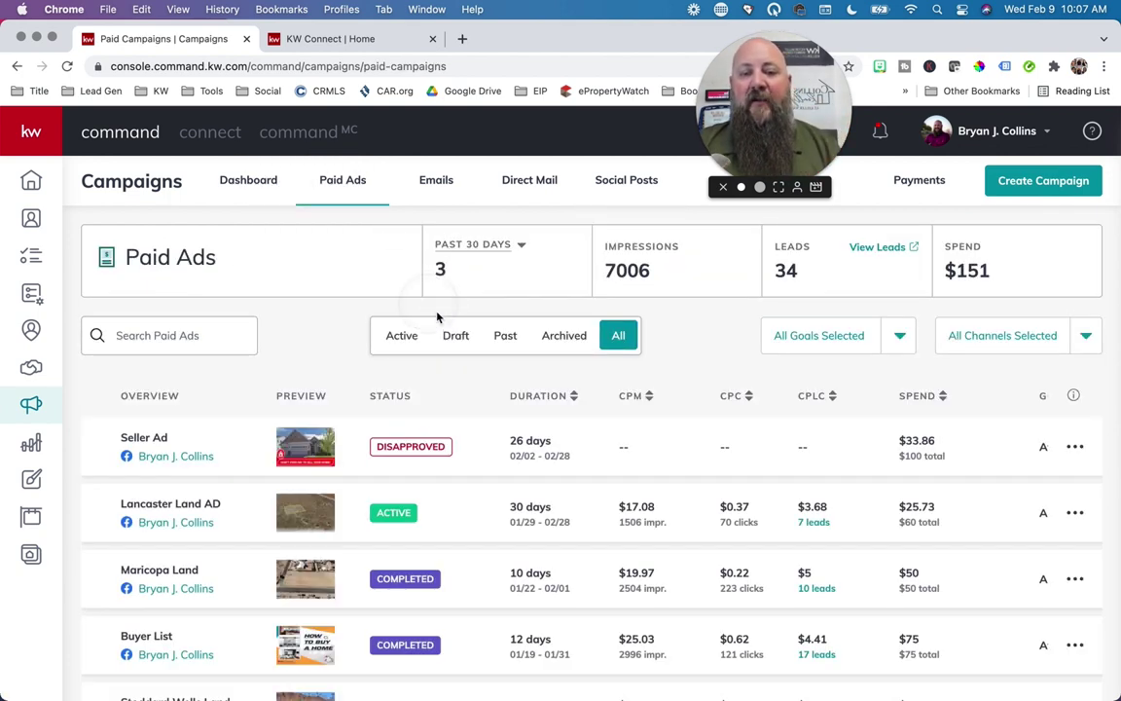
scroll(627, 530, down, 1)
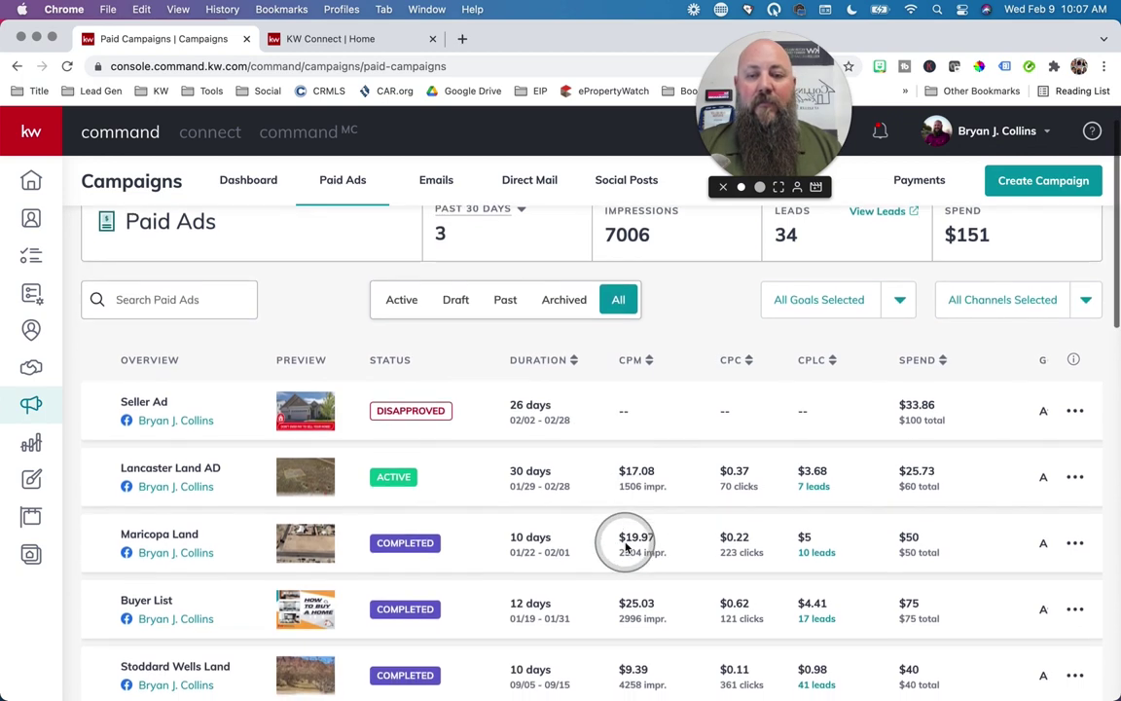
scroll(535, 495, up, 1)
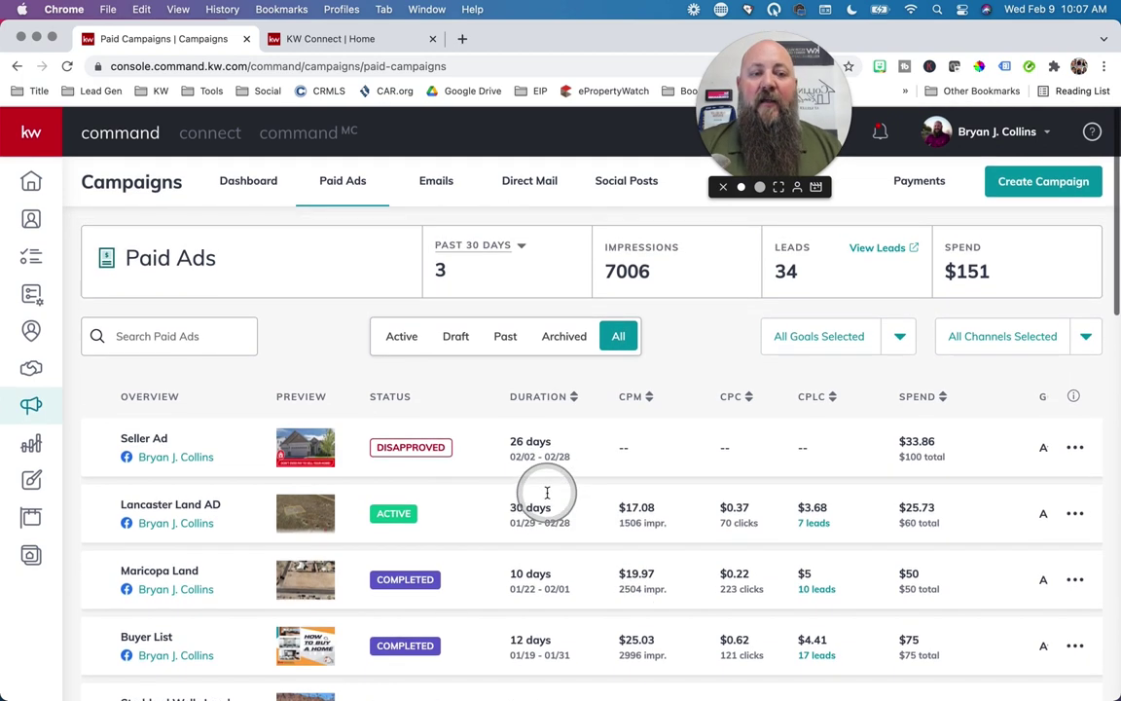
scroll(370, 500, down, 1)
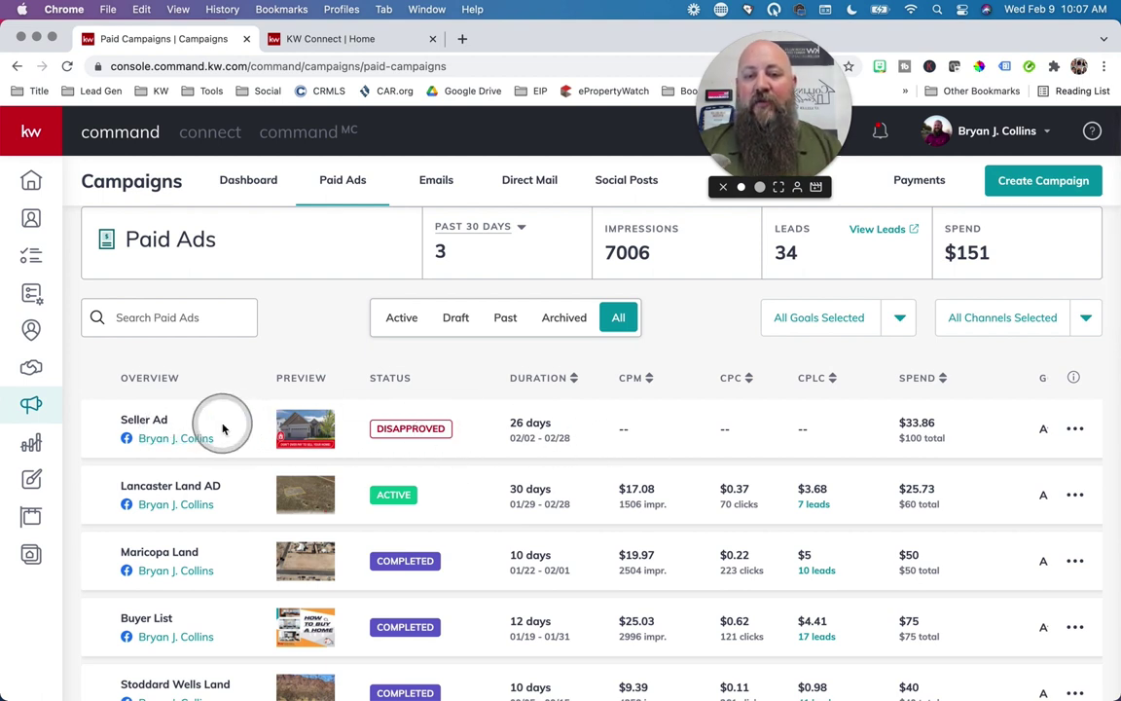
scroll(595, 466, down, 3)
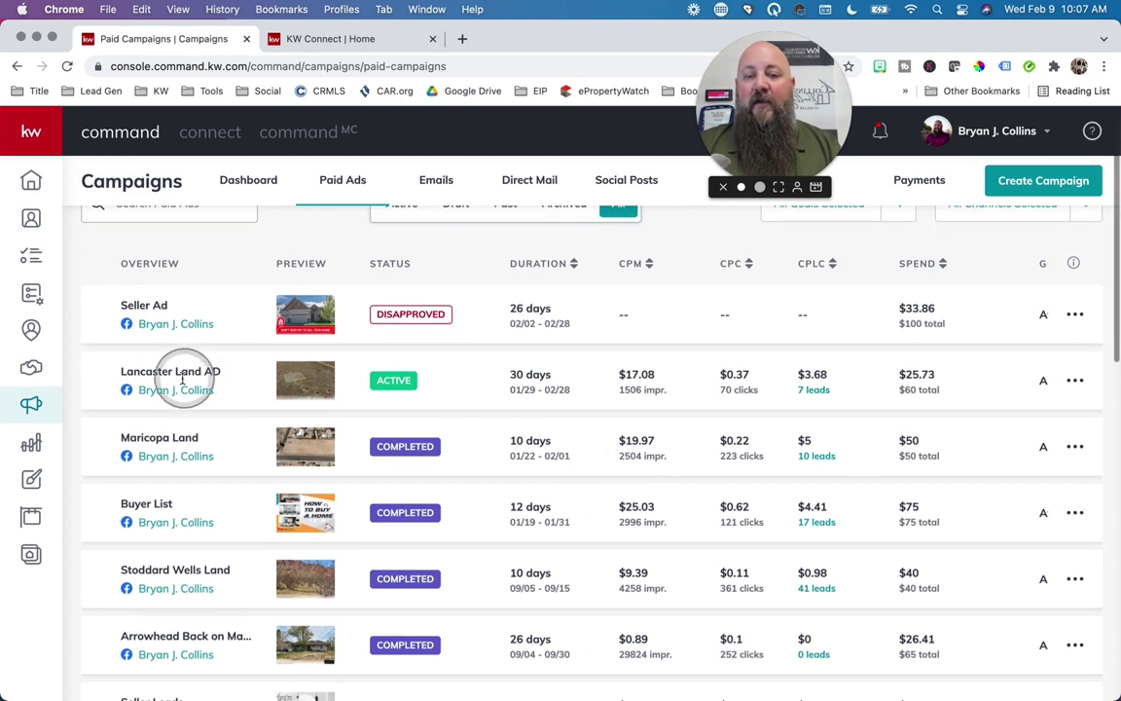
scroll(833, 391, down, 3)
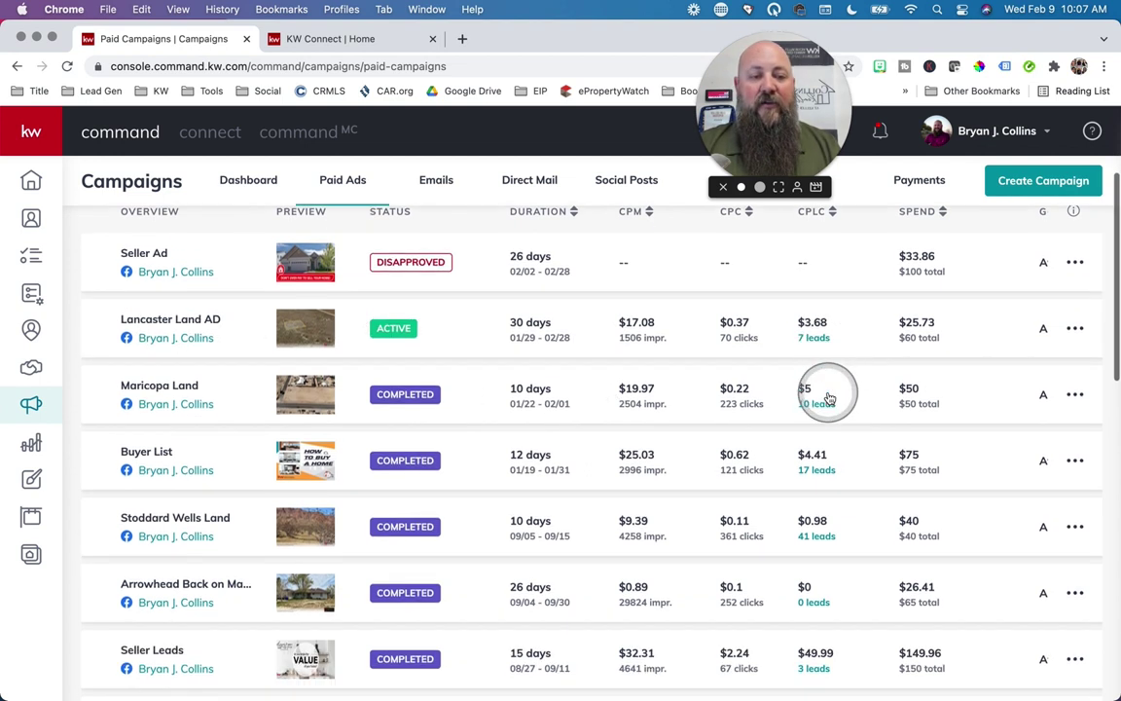
scroll(829, 397, down, 1)
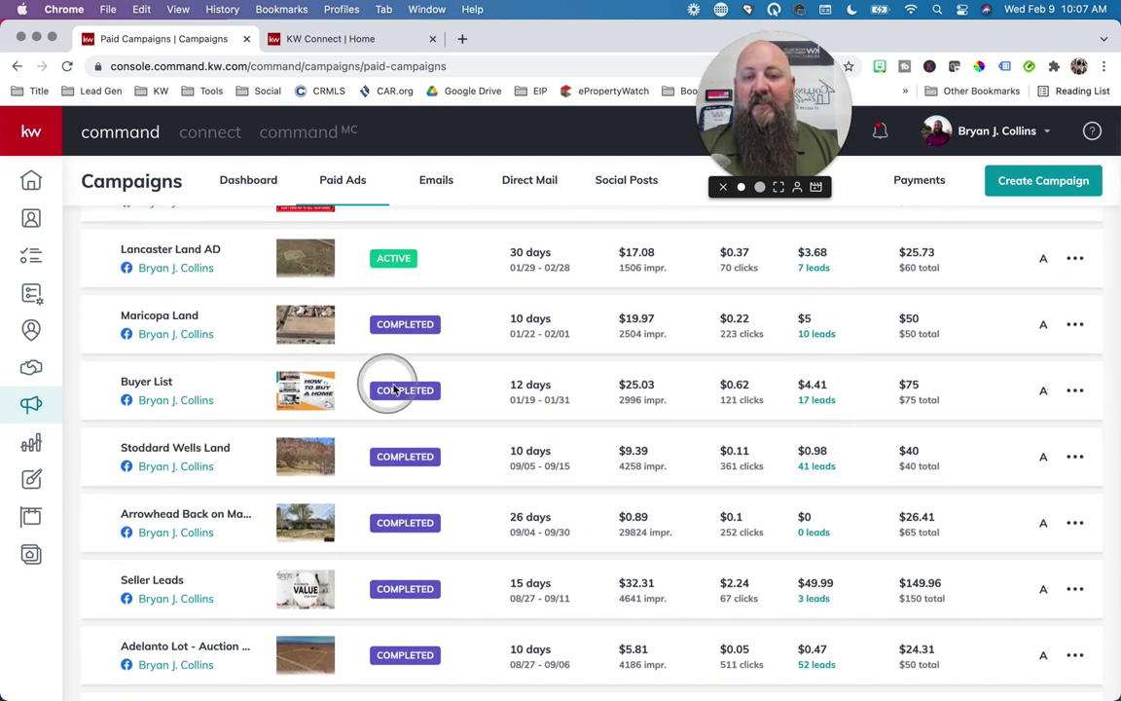
scroll(417, 350, down, 1)
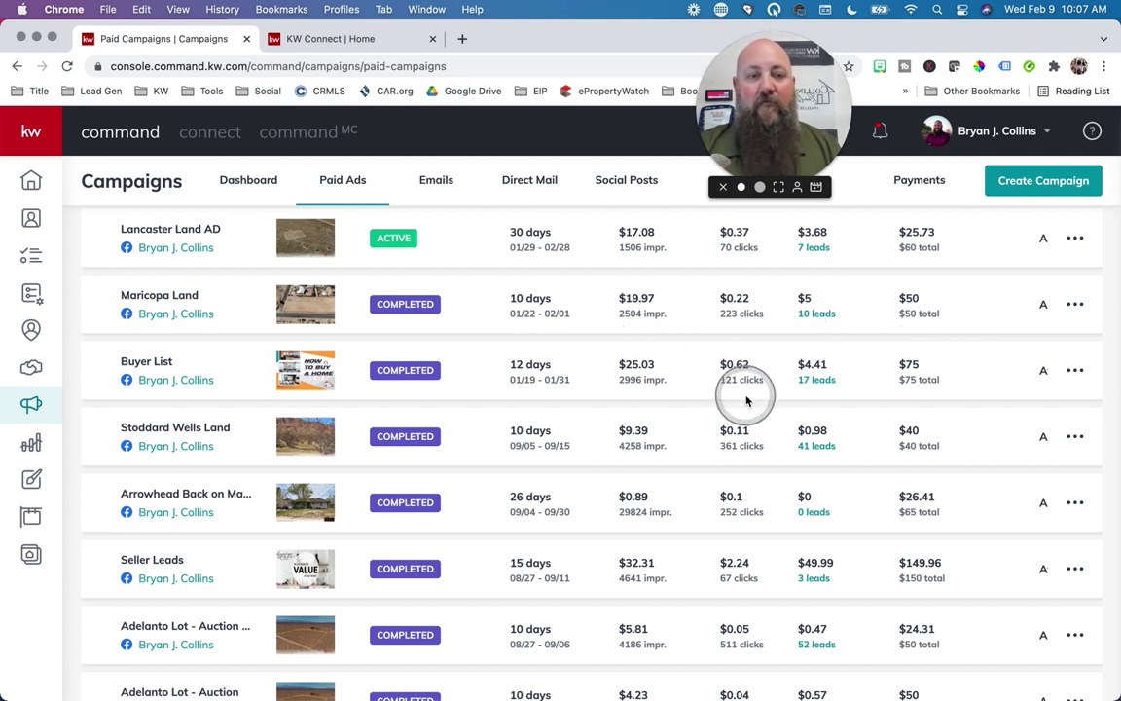
scroll(769, 389, down, 1)
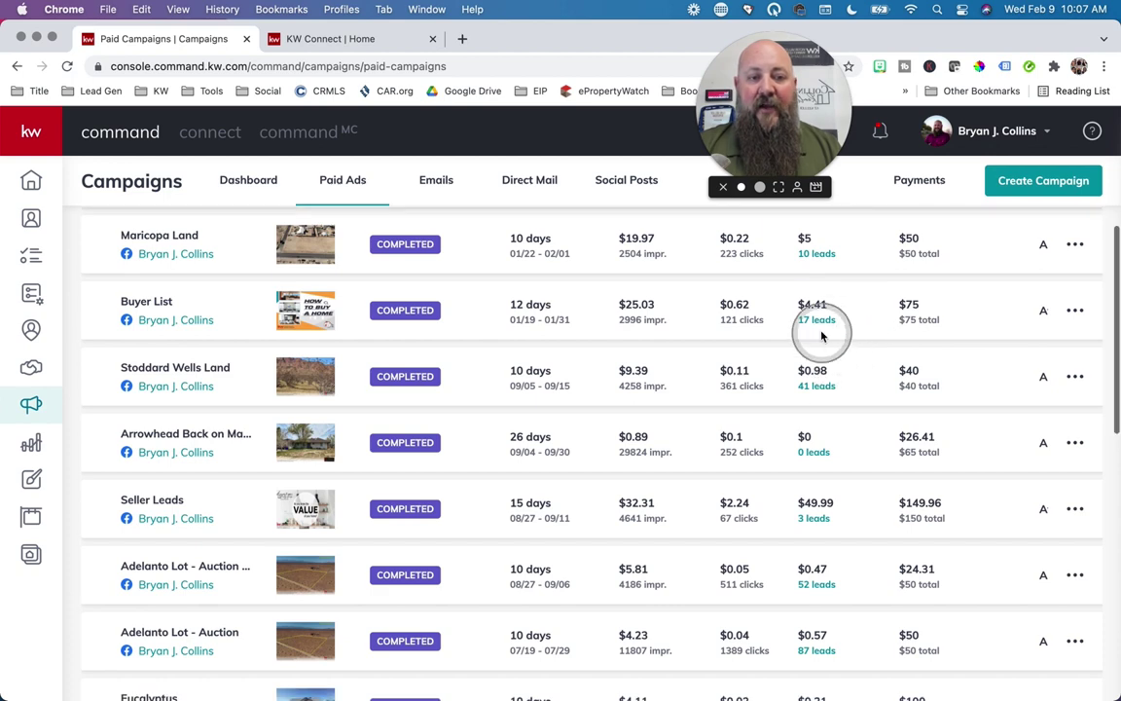
scroll(822, 401, down, 2)
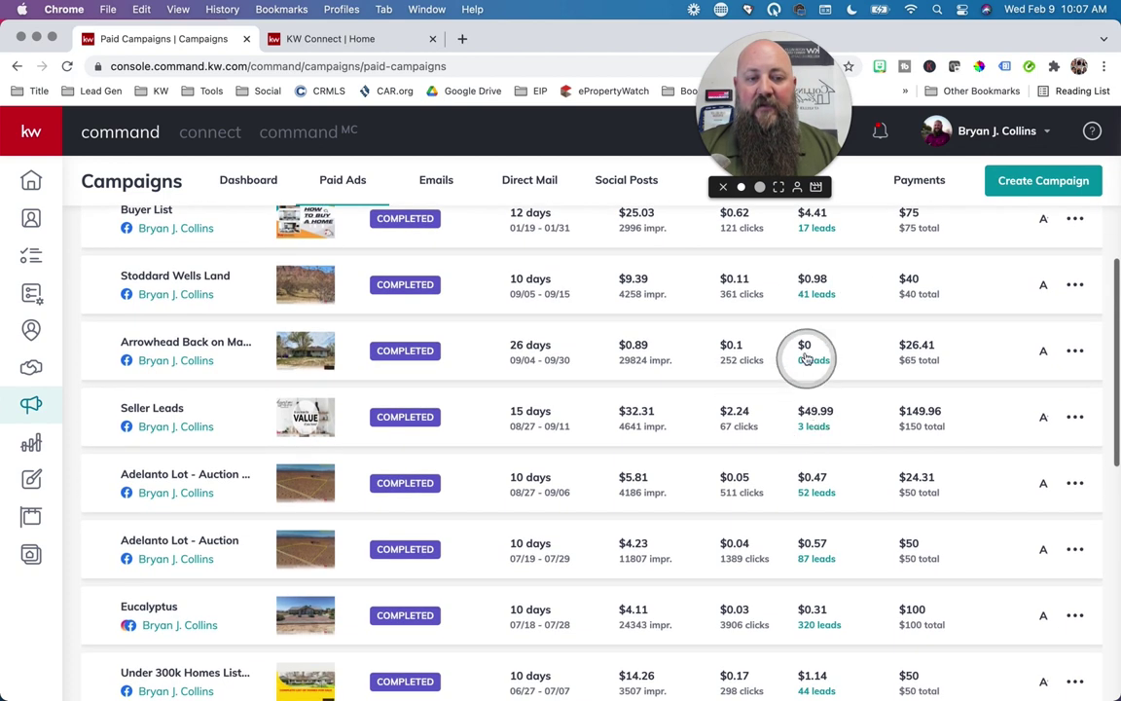
scroll(821, 451, down, 2)
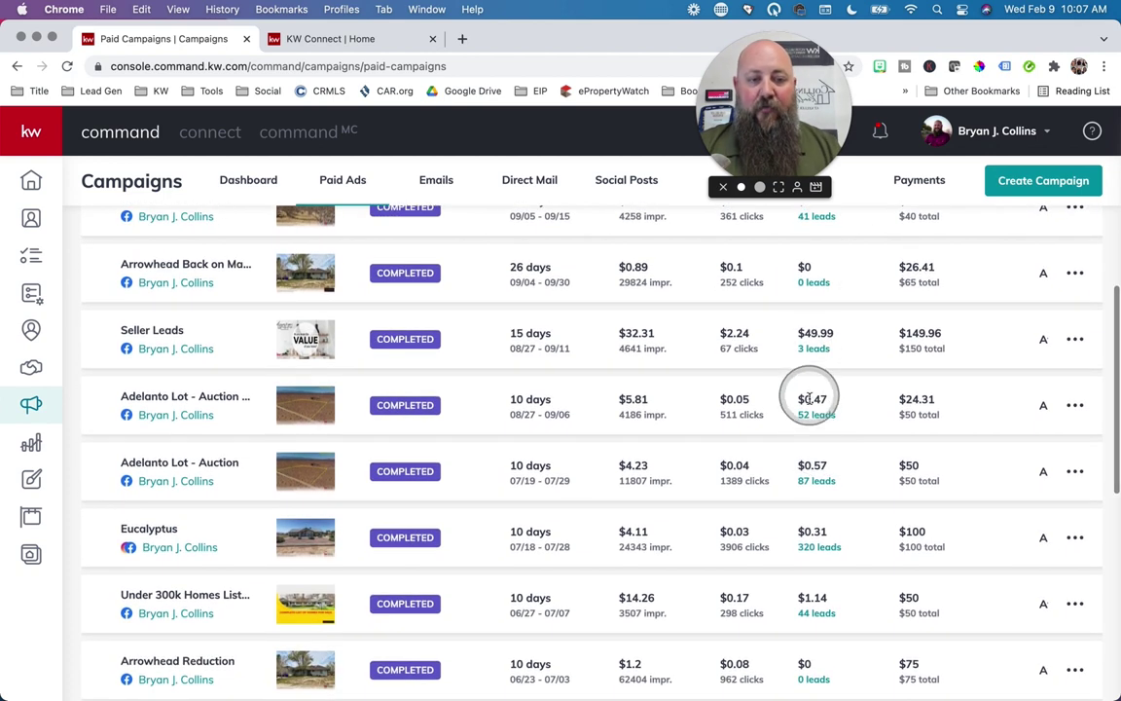
scroll(812, 484, down, 1)
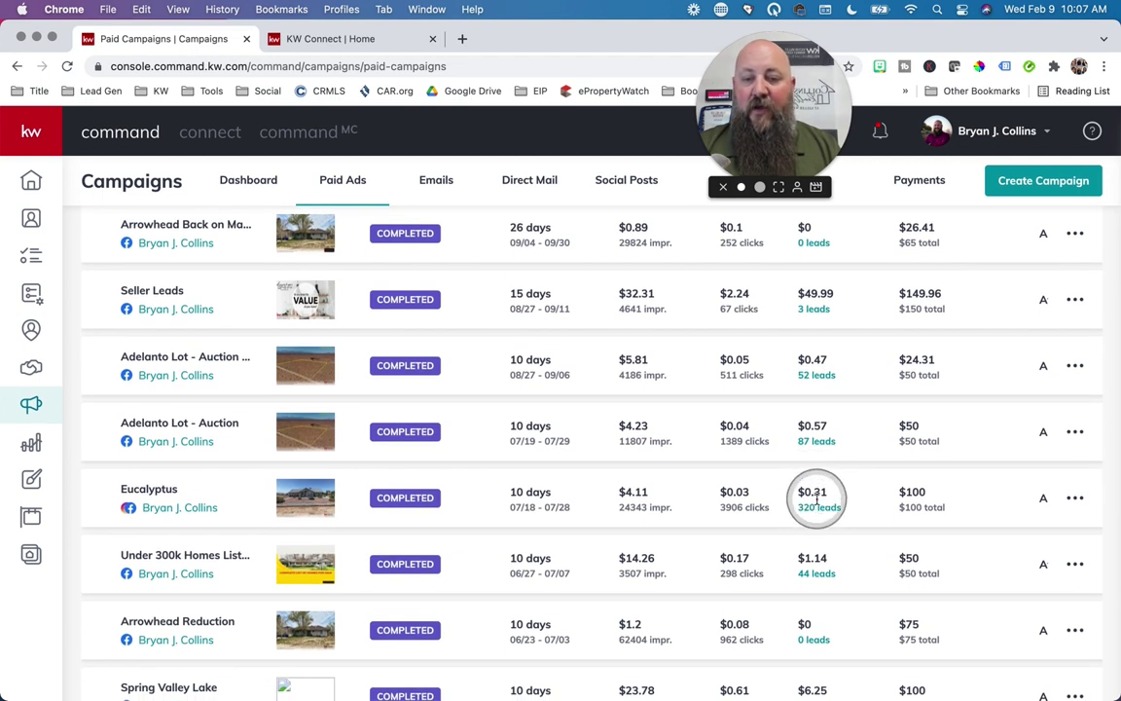
scroll(818, 492, down, 1)
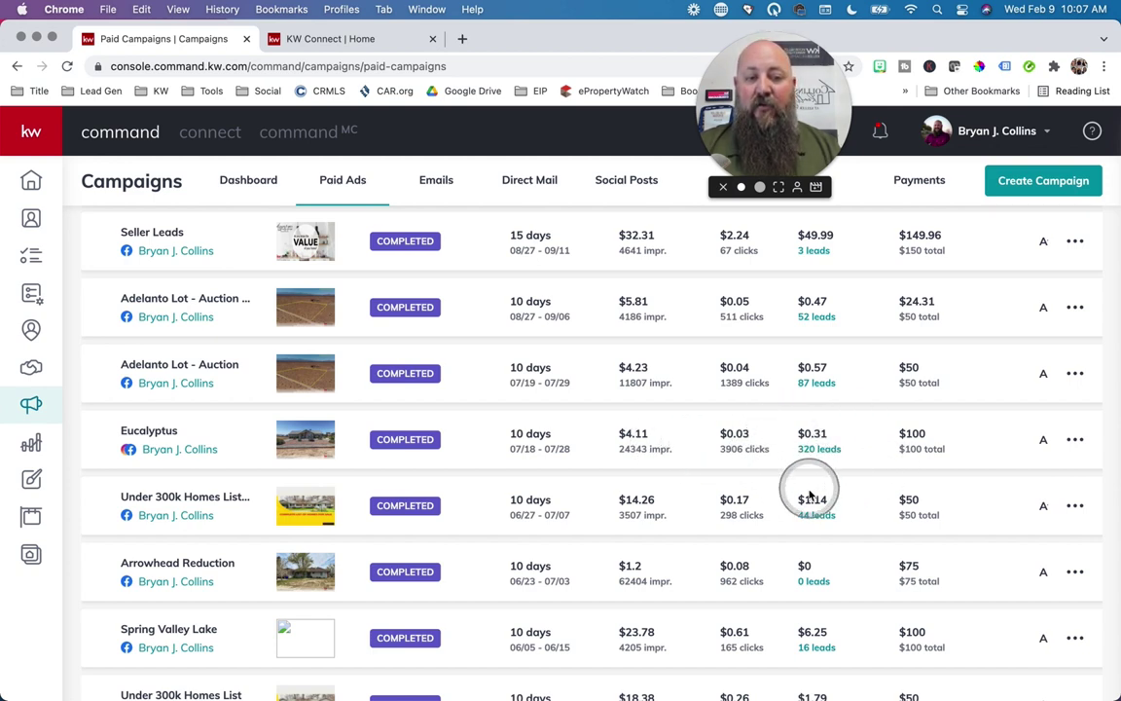
scroll(796, 501, down, 2)
scroll(798, 530, down, 4)
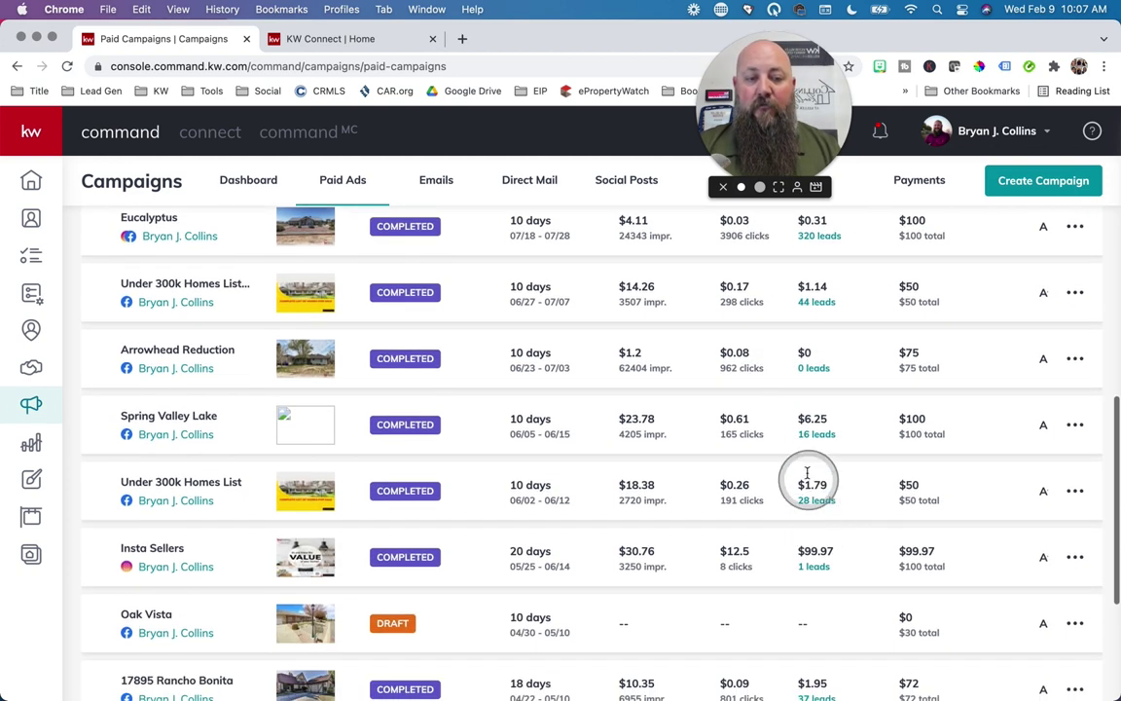
scroll(807, 581, up, 10)
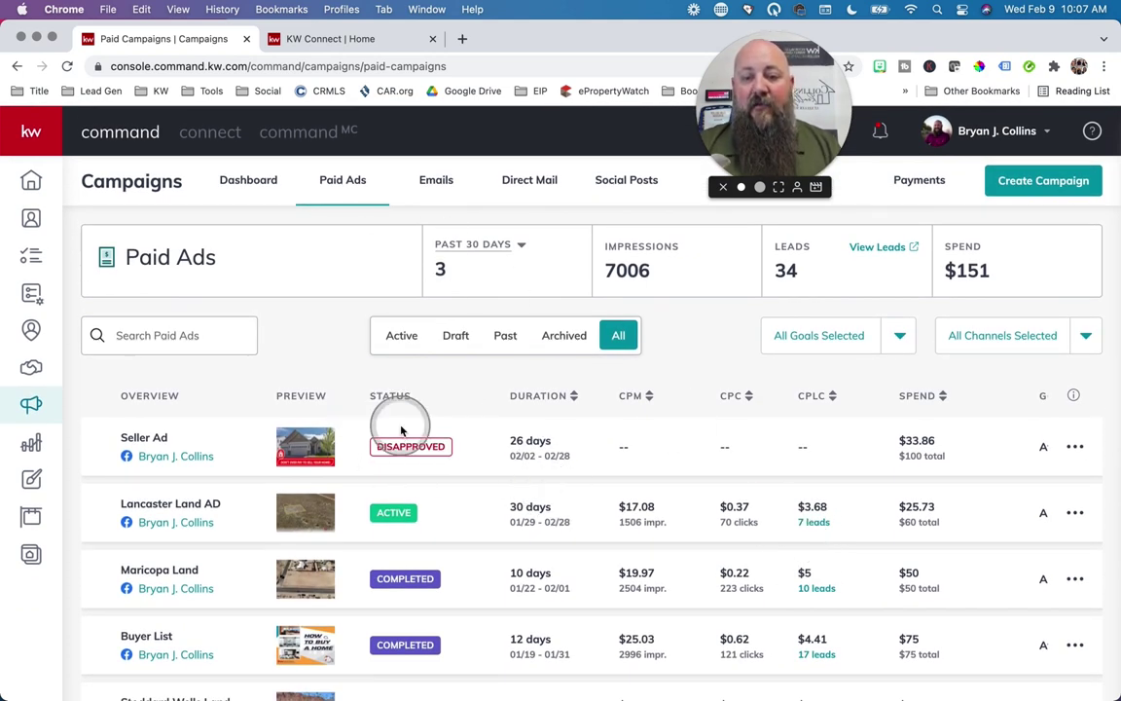
mouse_move(394, 450)
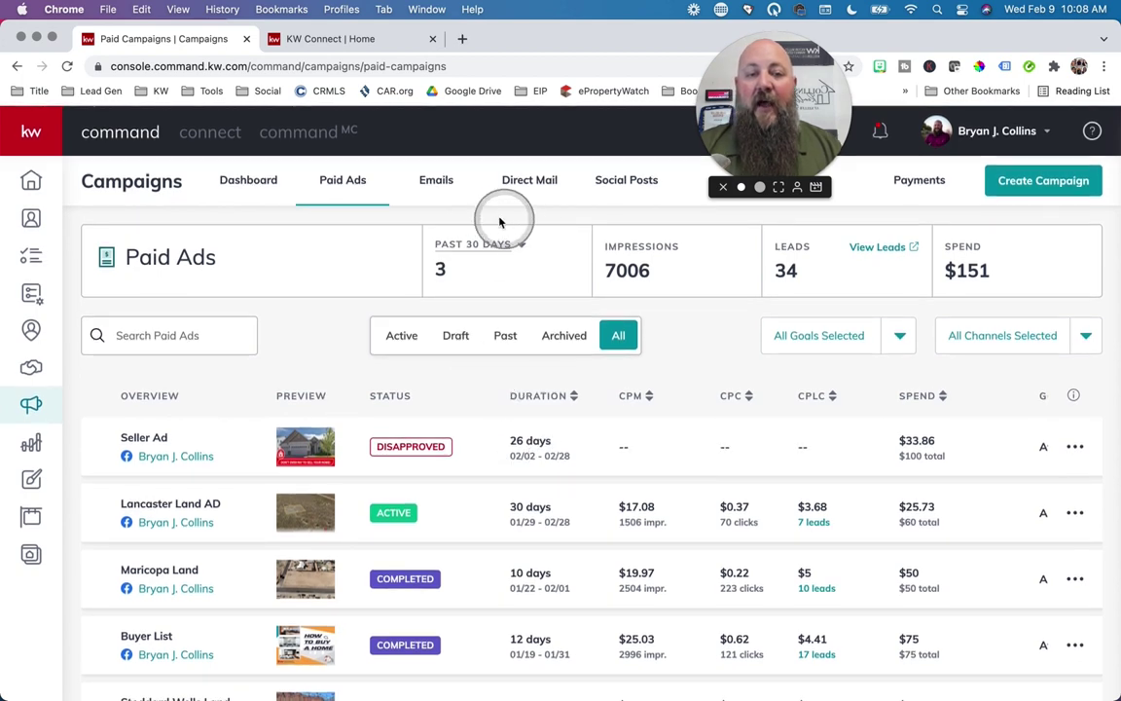
click(439, 184)
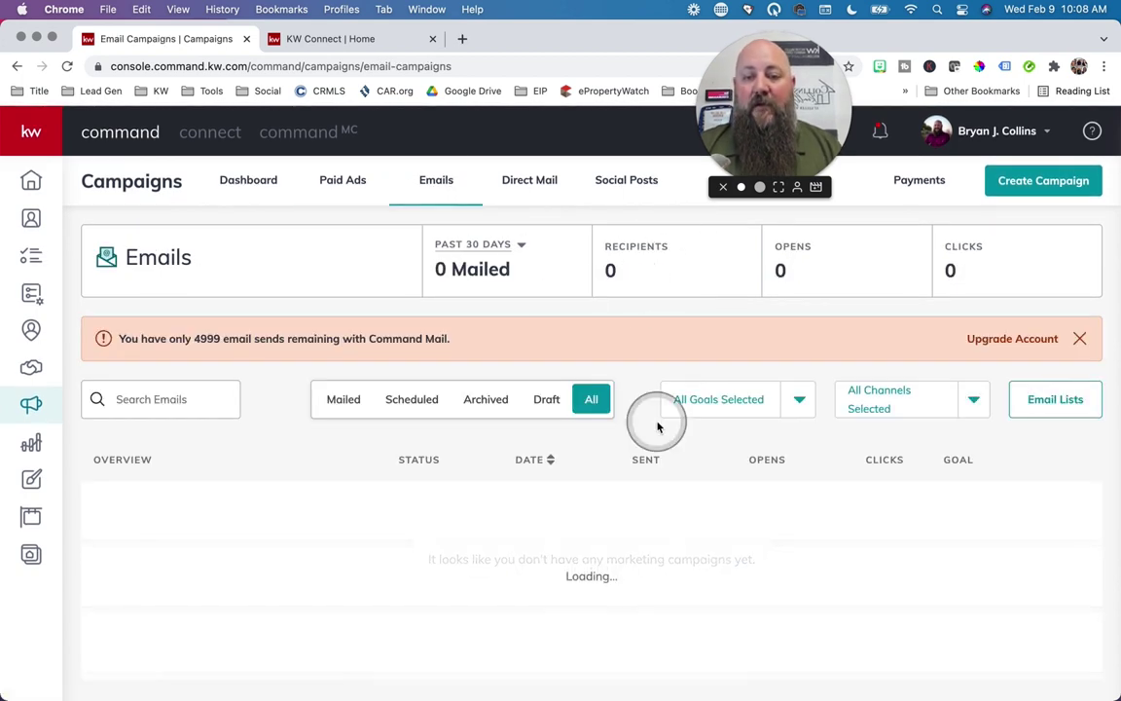
scroll(657, 425, down, 2)
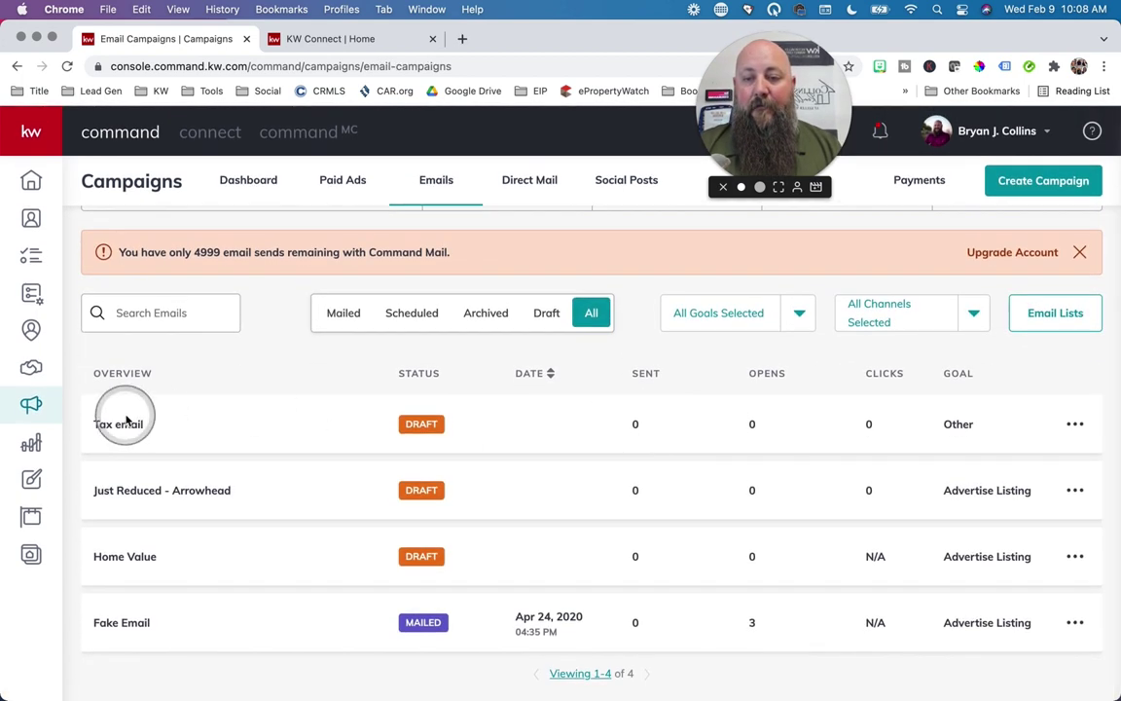
click(1075, 425)
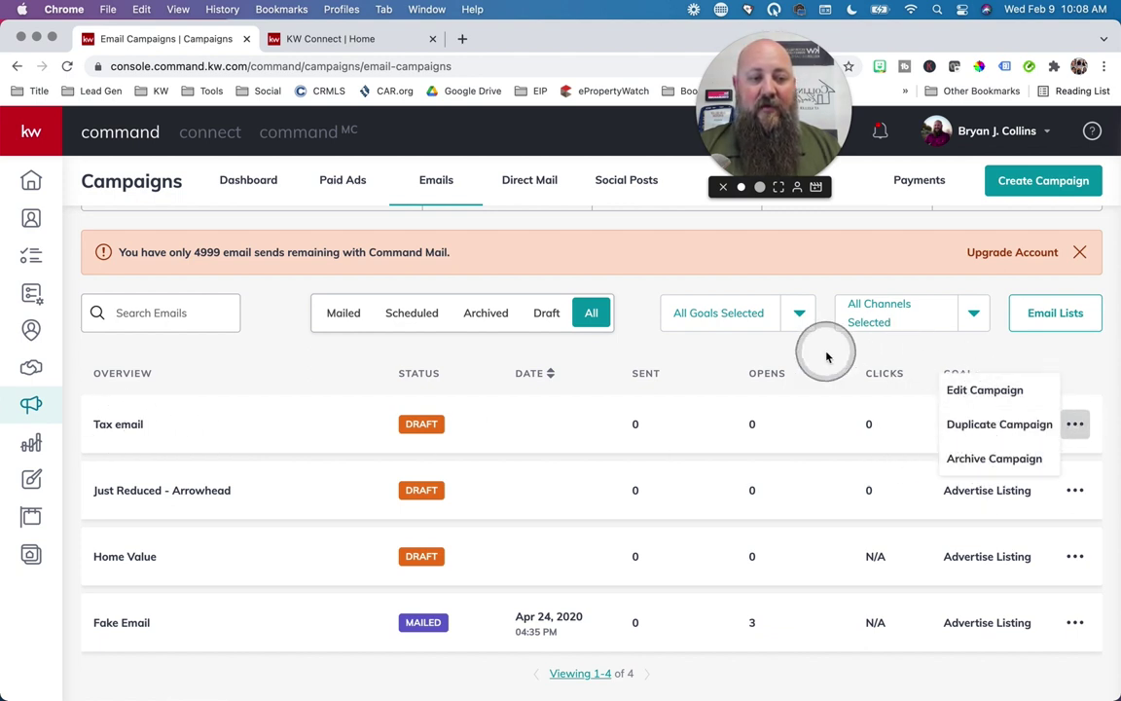
click(662, 363)
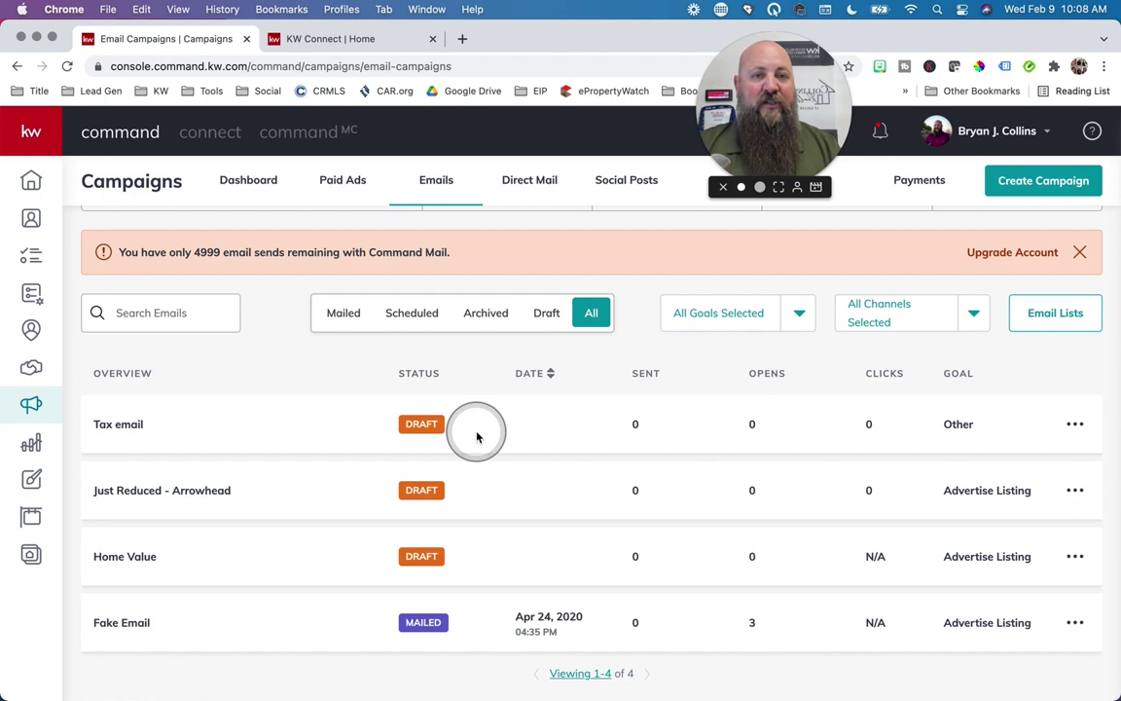
scroll(477, 437, up, 2)
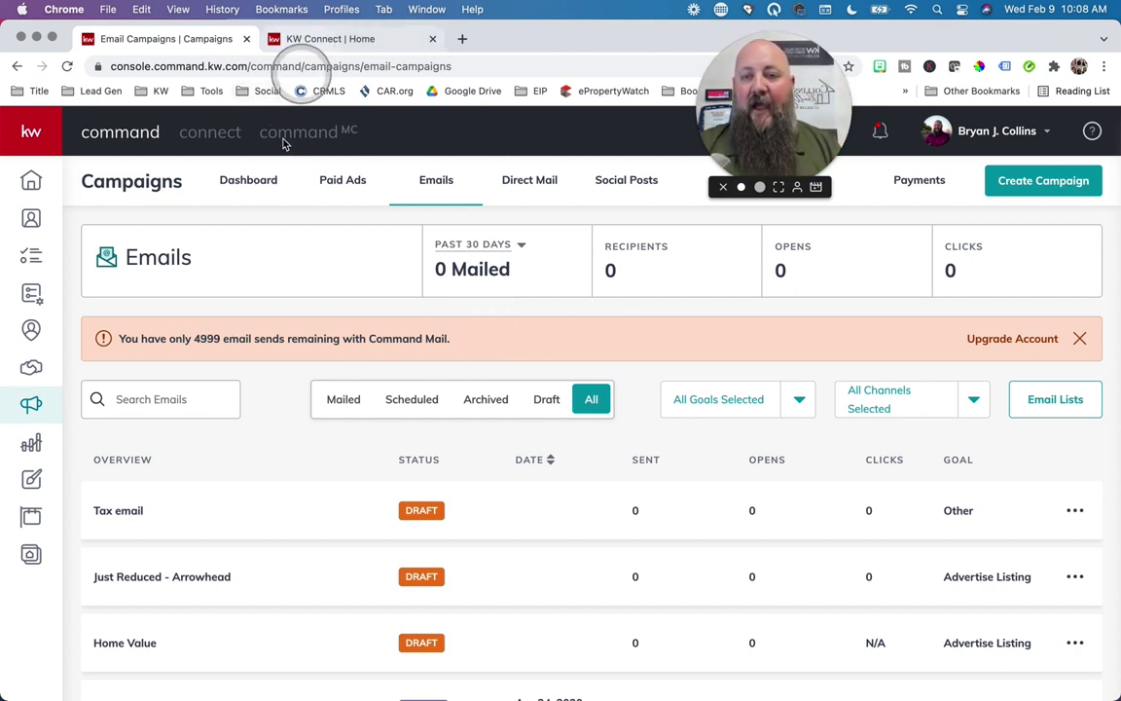
- Open Reports to see 1,733 total records and a 64.06% database health score
mouse_move(122, 233)
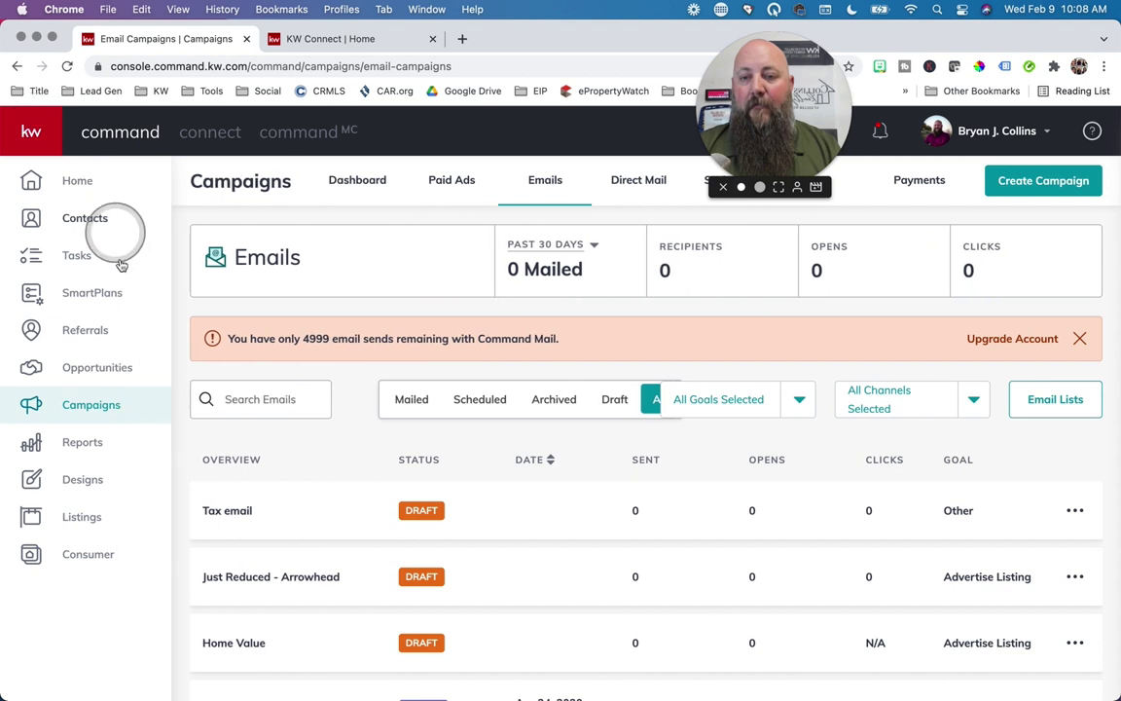
click(105, 435)
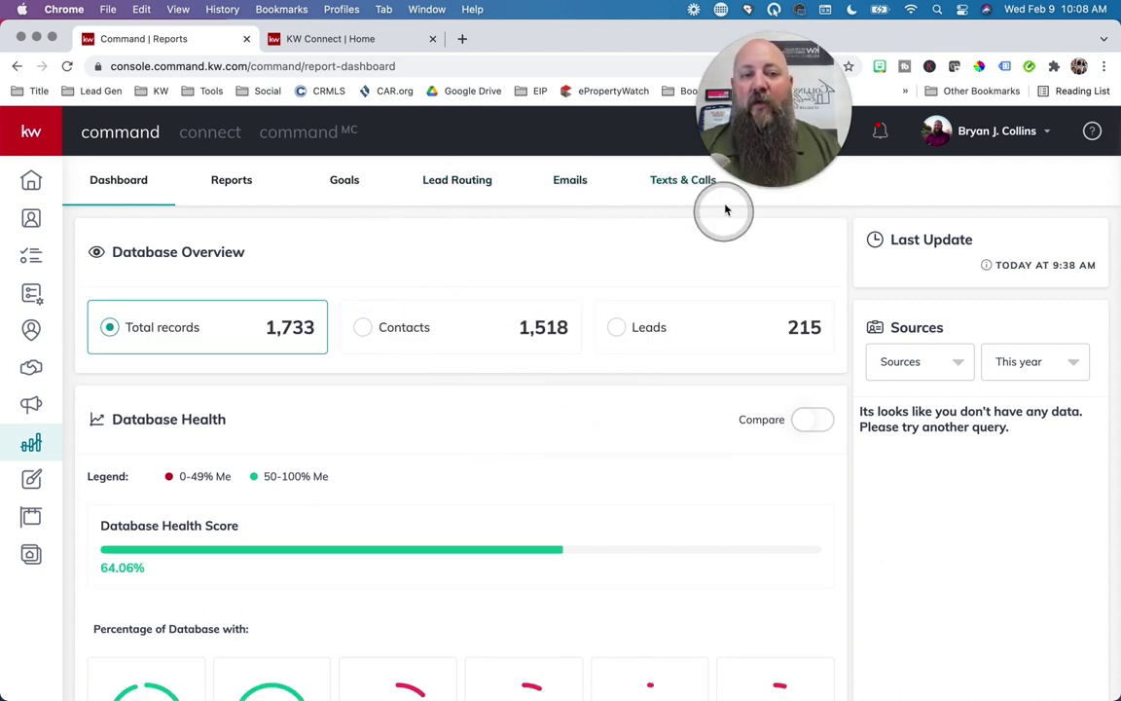
drag(783, 125, 1026, 155)
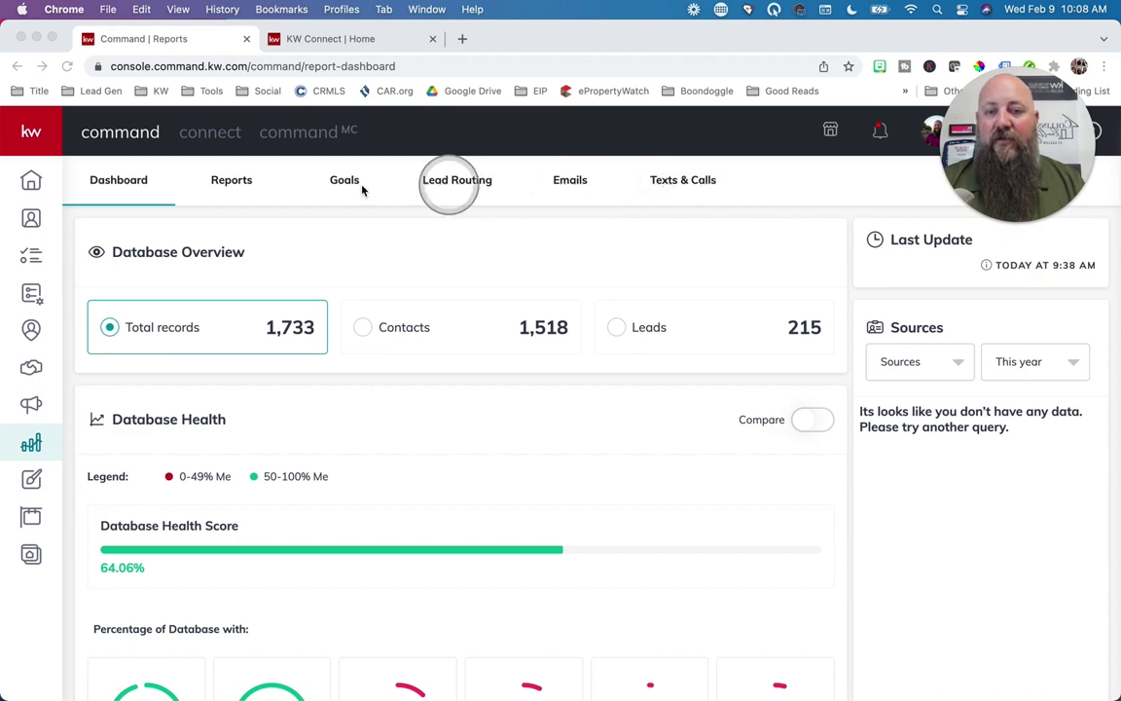
scroll(420, 312, down, 3)
scroll(420, 313, up, 3)
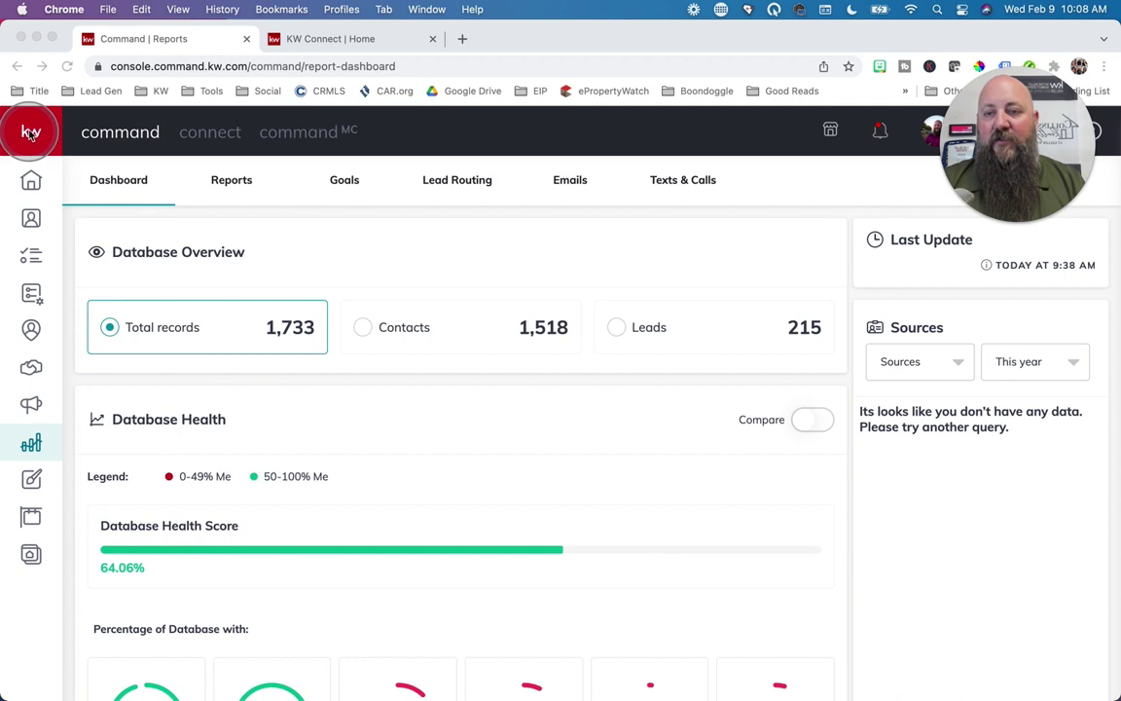
- Open the Designs gallery from the expanded sidebar, showing the 92 saved designs
click(29, 122)
mouse_move(107, 423)
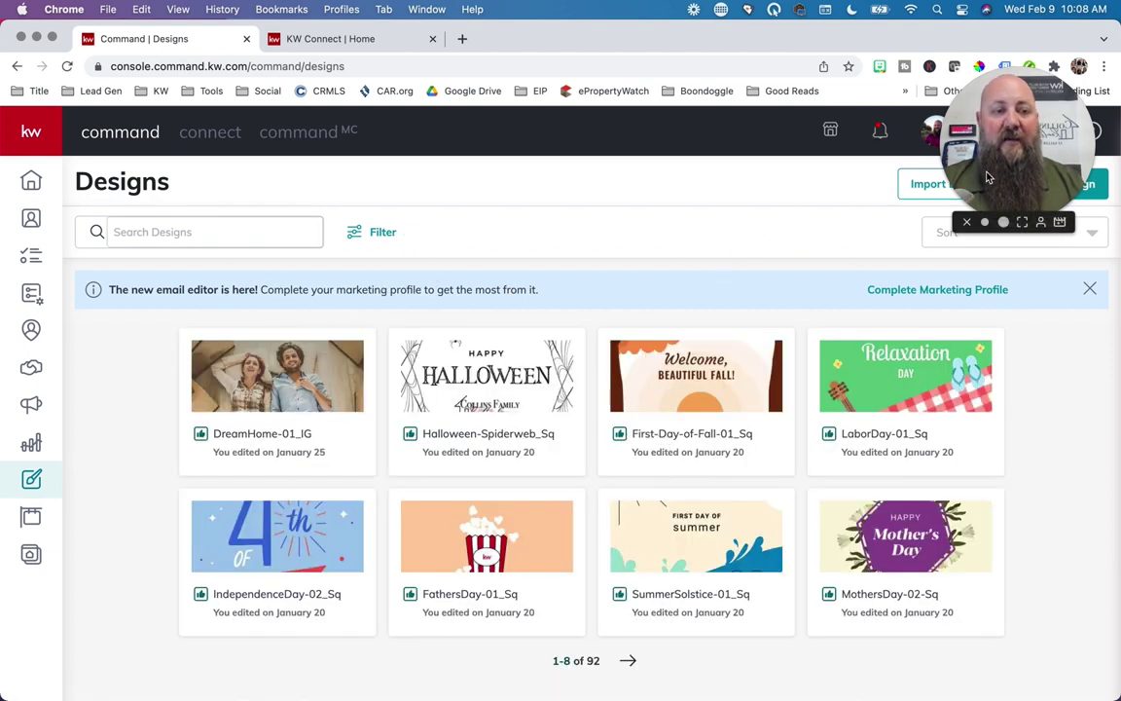
drag(1011, 164, 759, 149)
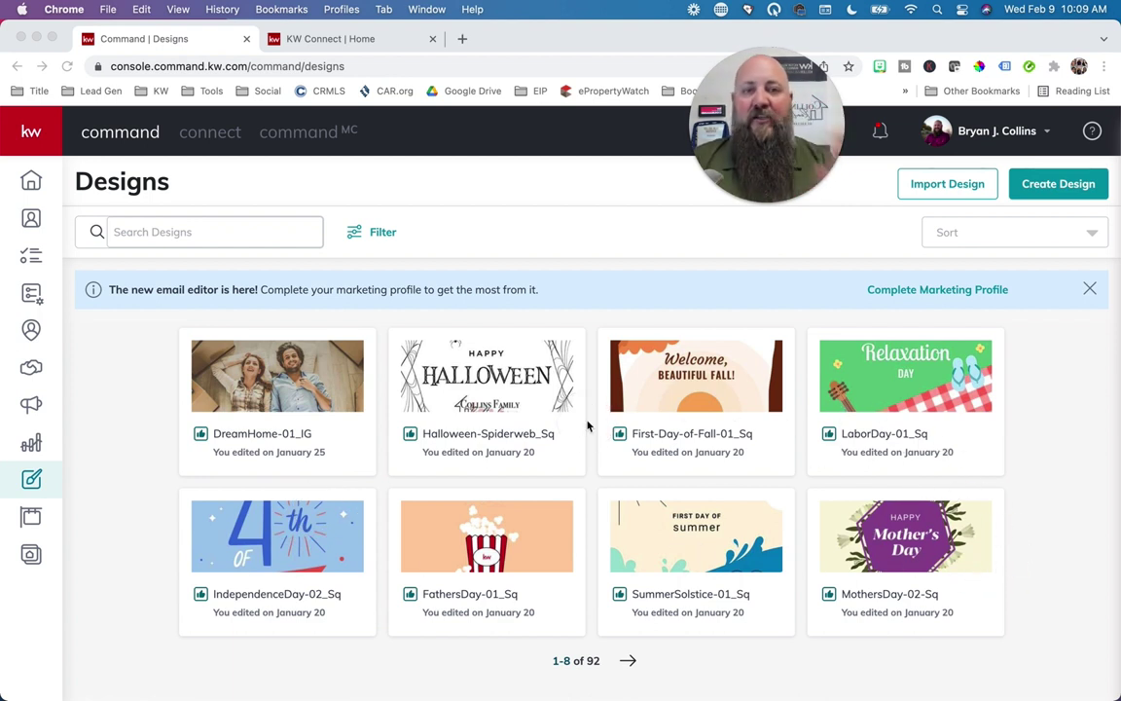
- Open the Halloween-Spiderweb_Sq design in WeBrand and show its text options
click(515, 379)
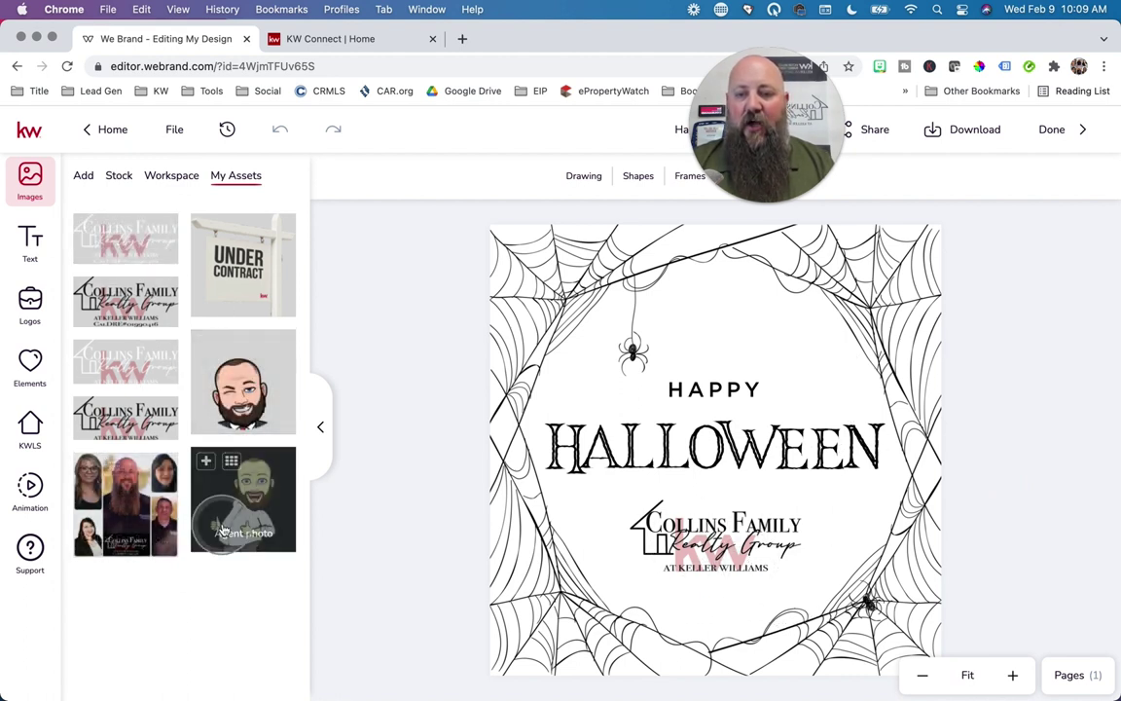
mouse_move(233, 249)
click(30, 241)
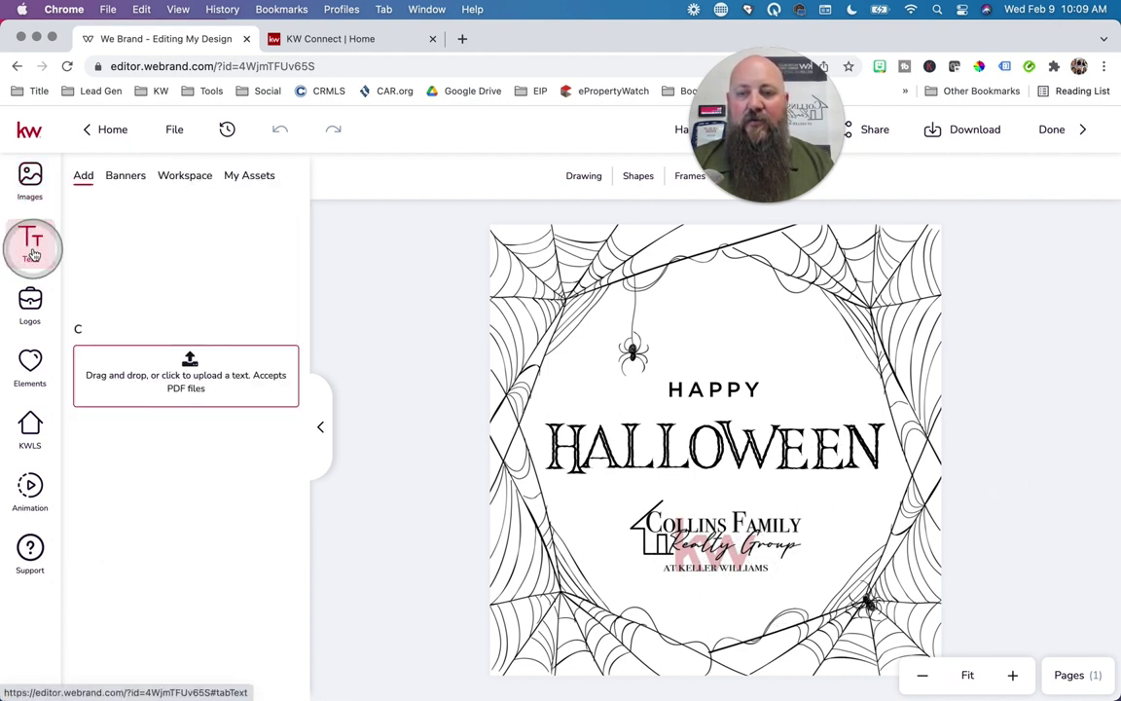
- Browse the KW logo folder under Logos > Workspace
click(30, 302)
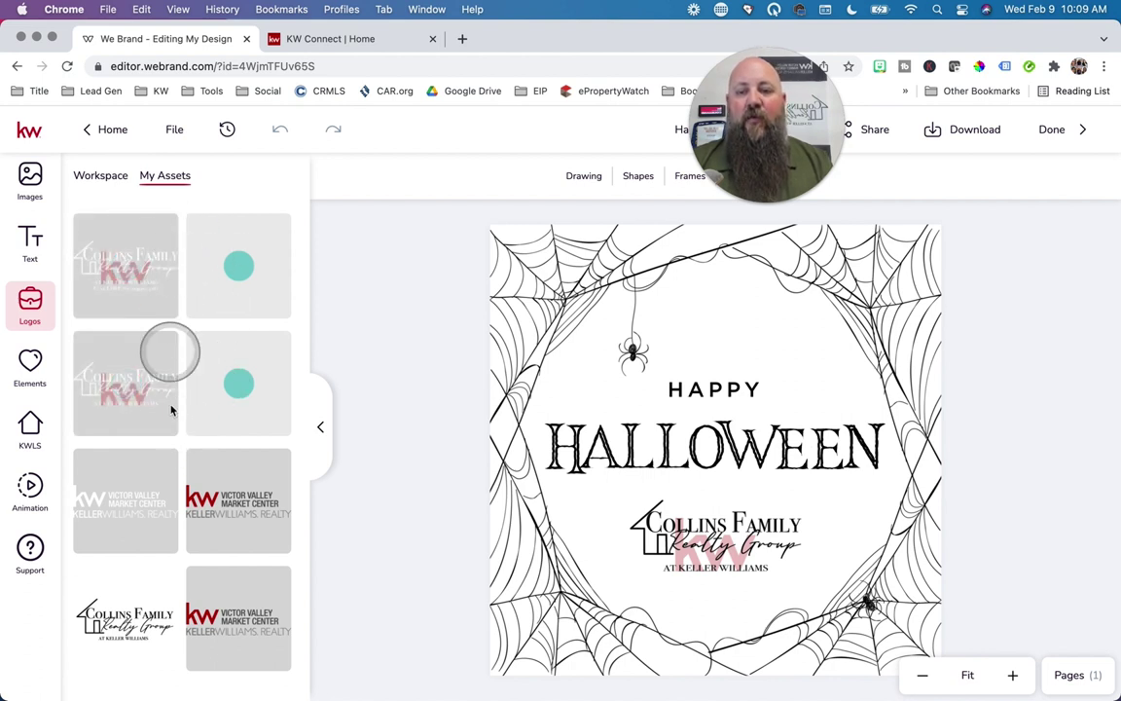
click(102, 177)
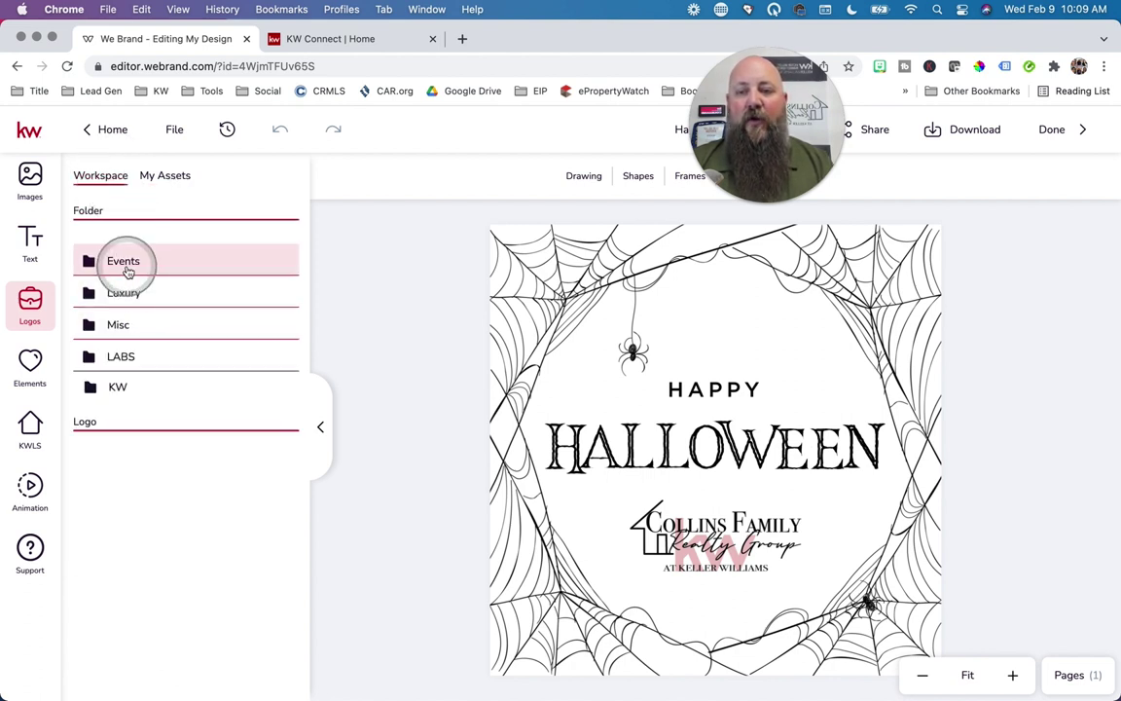
click(115, 387)
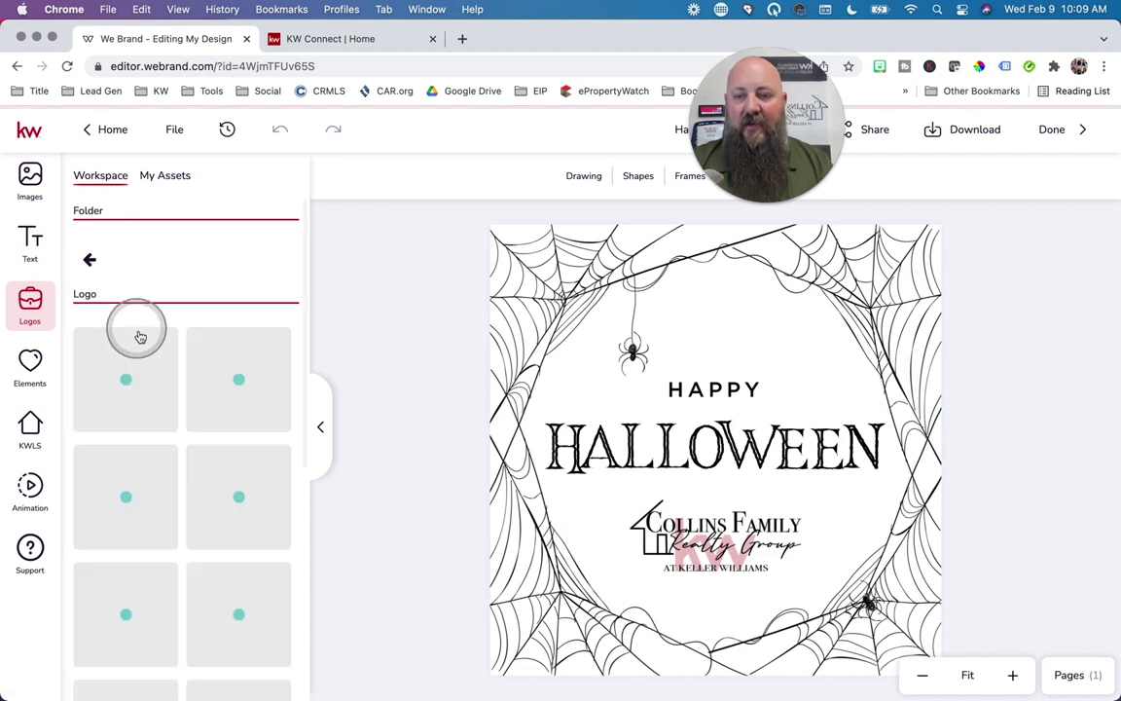
scroll(166, 360, down, 1)
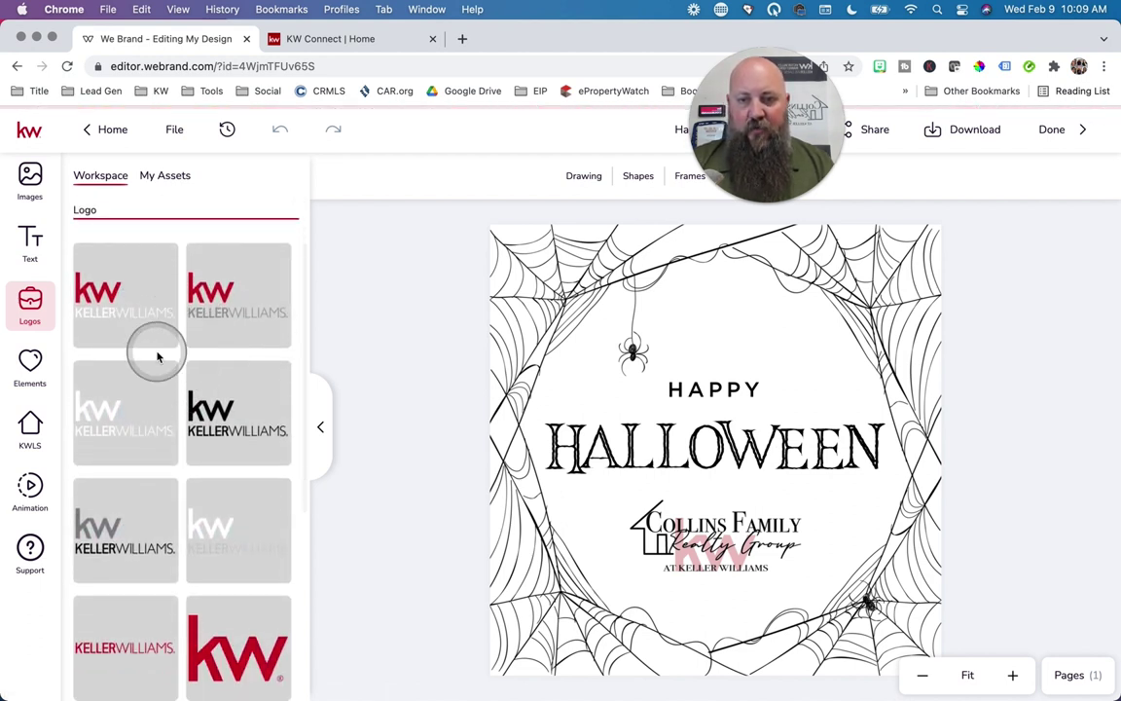
scroll(155, 356, down, 7)
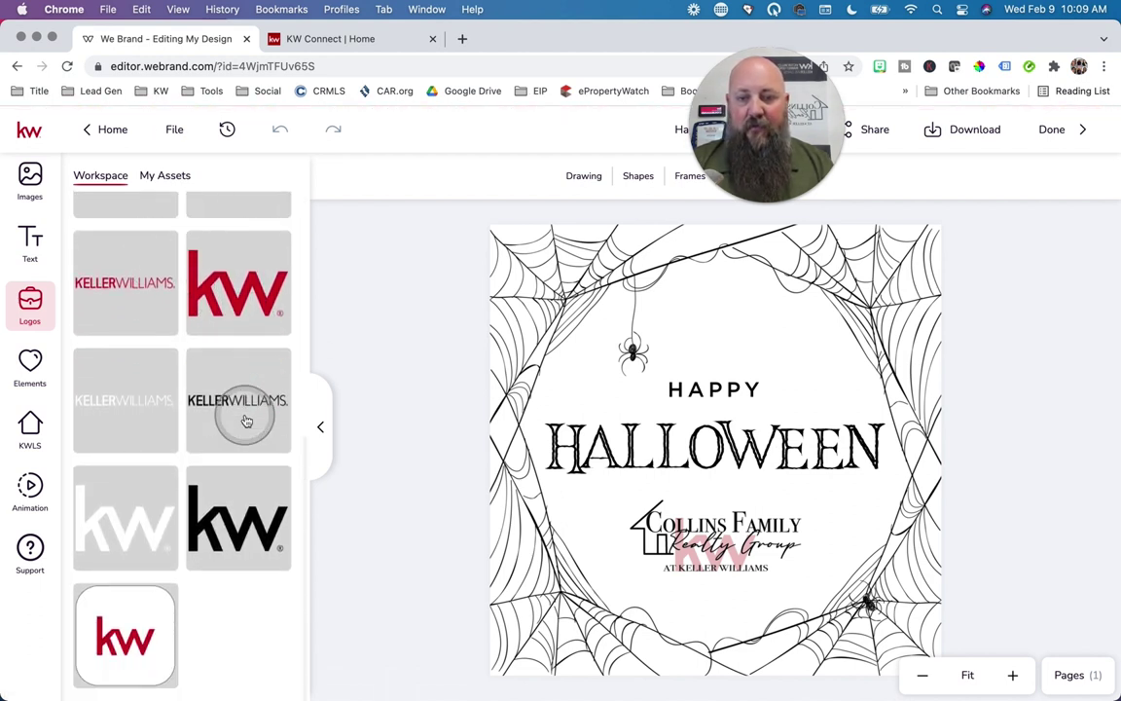
scroll(242, 350, up, 8)
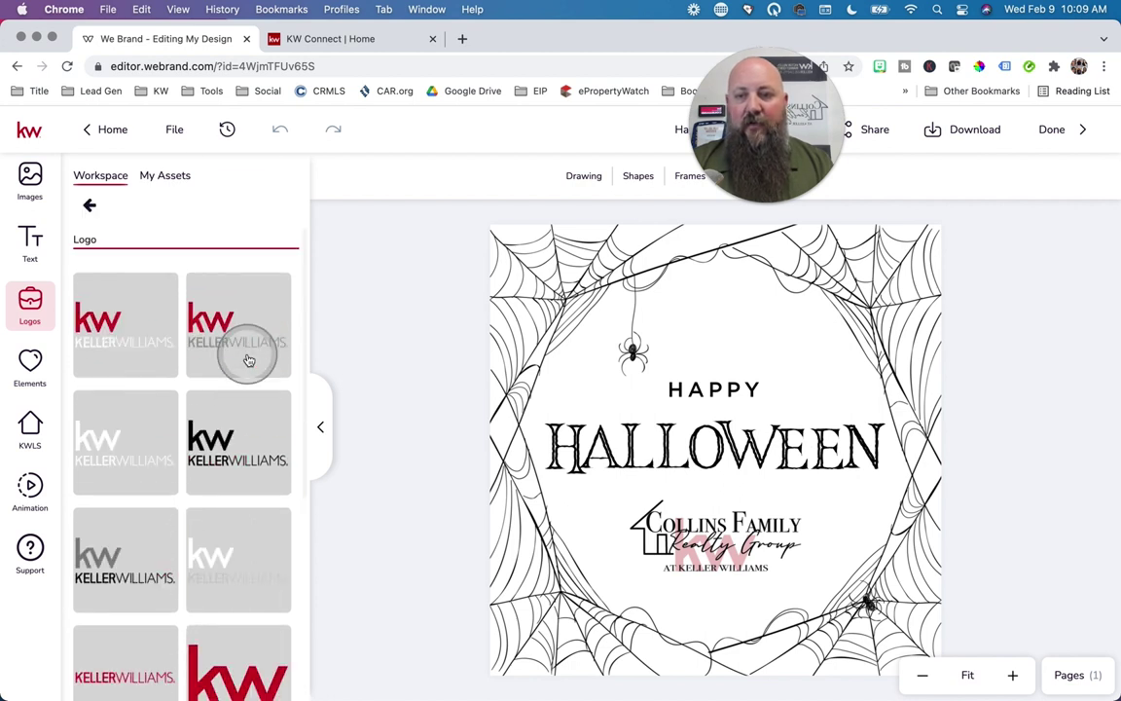
- Scroll through the Stock design elements
click(30, 365)
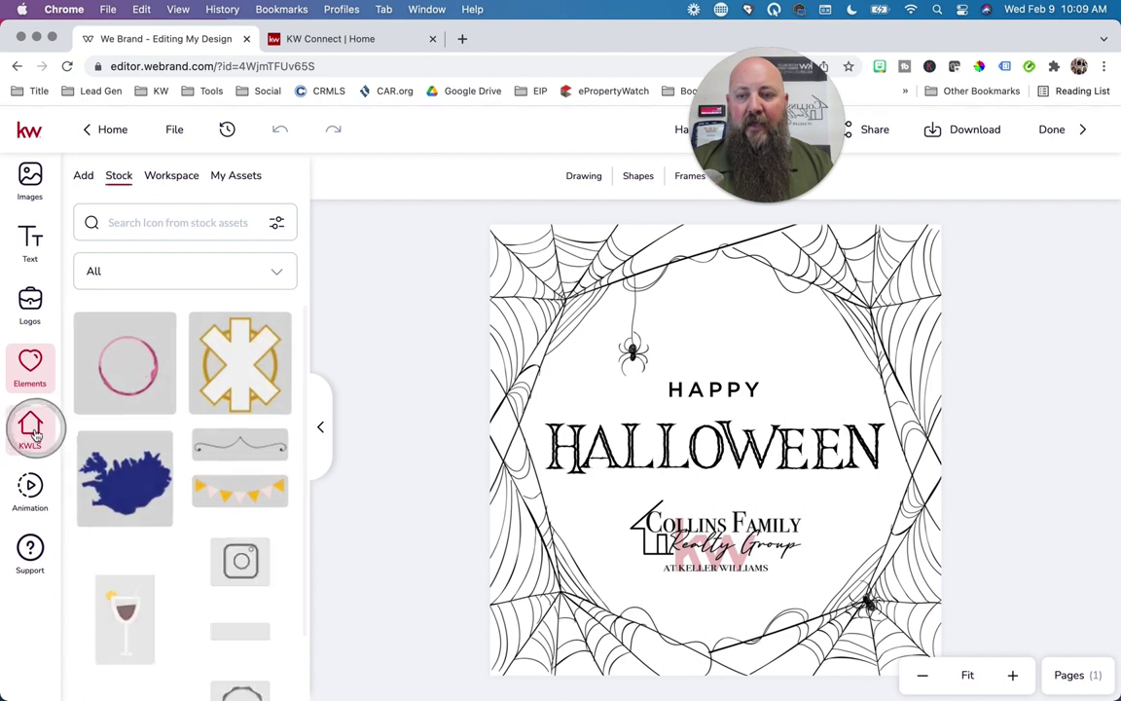
scroll(170, 455, down, 10)
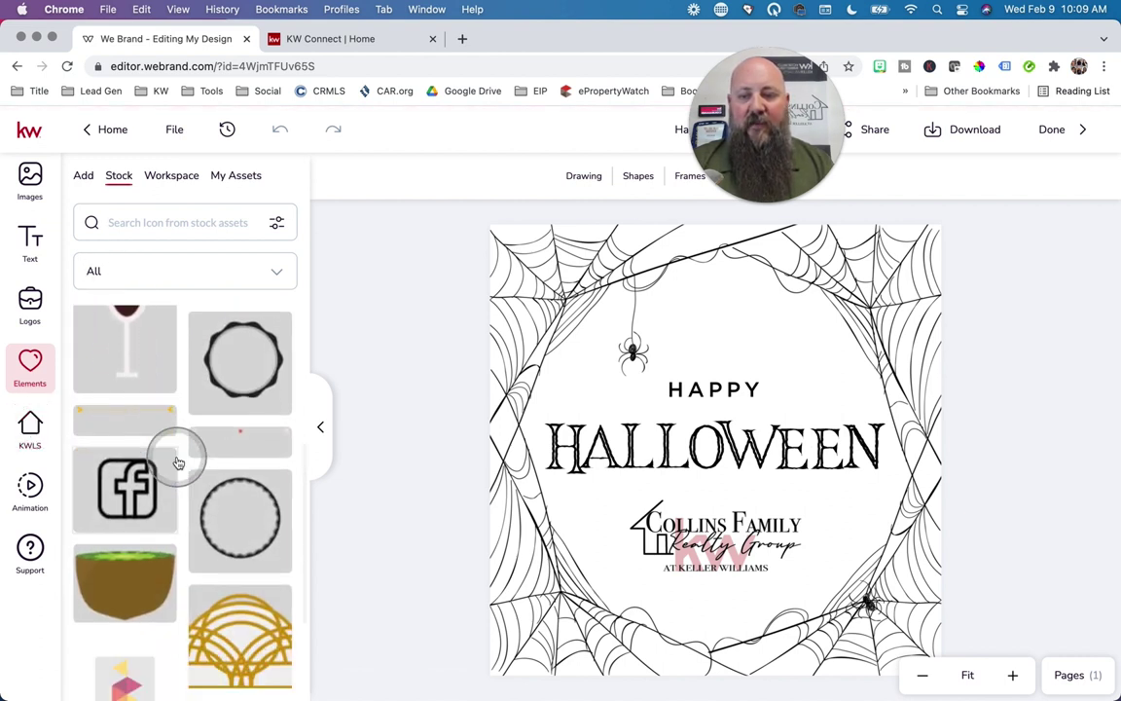
scroll(170, 654, down, 2)
- Search KW listings by Listing Address in the KWLS panel
click(30, 425)
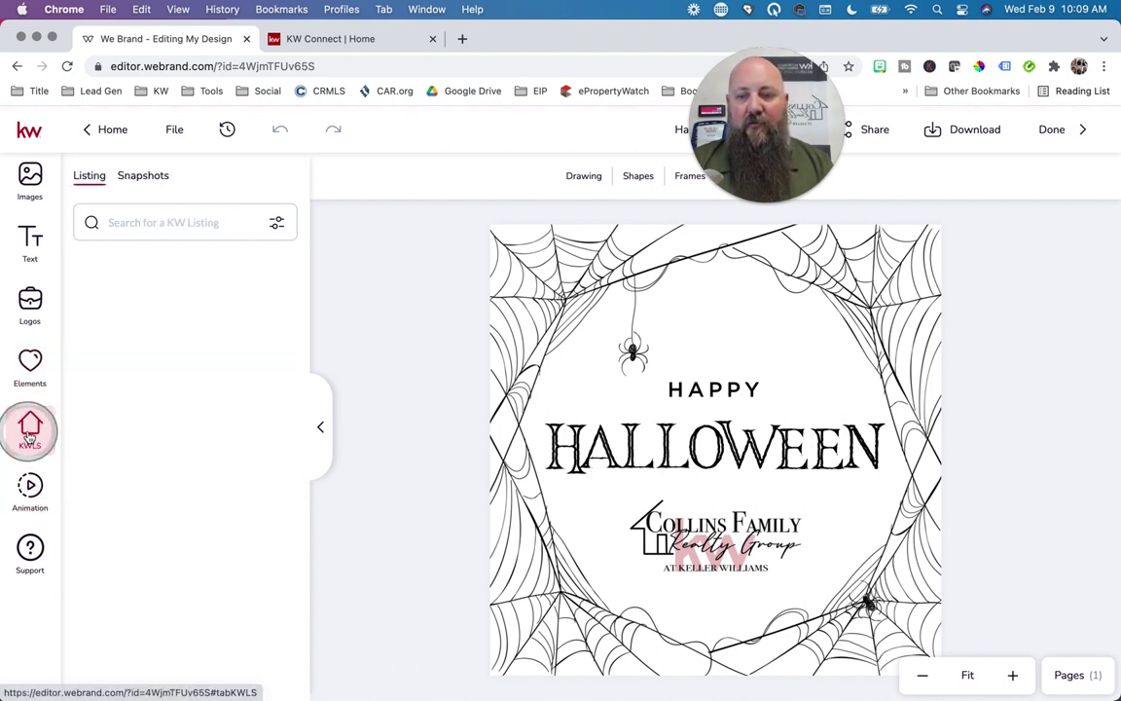
click(154, 224)
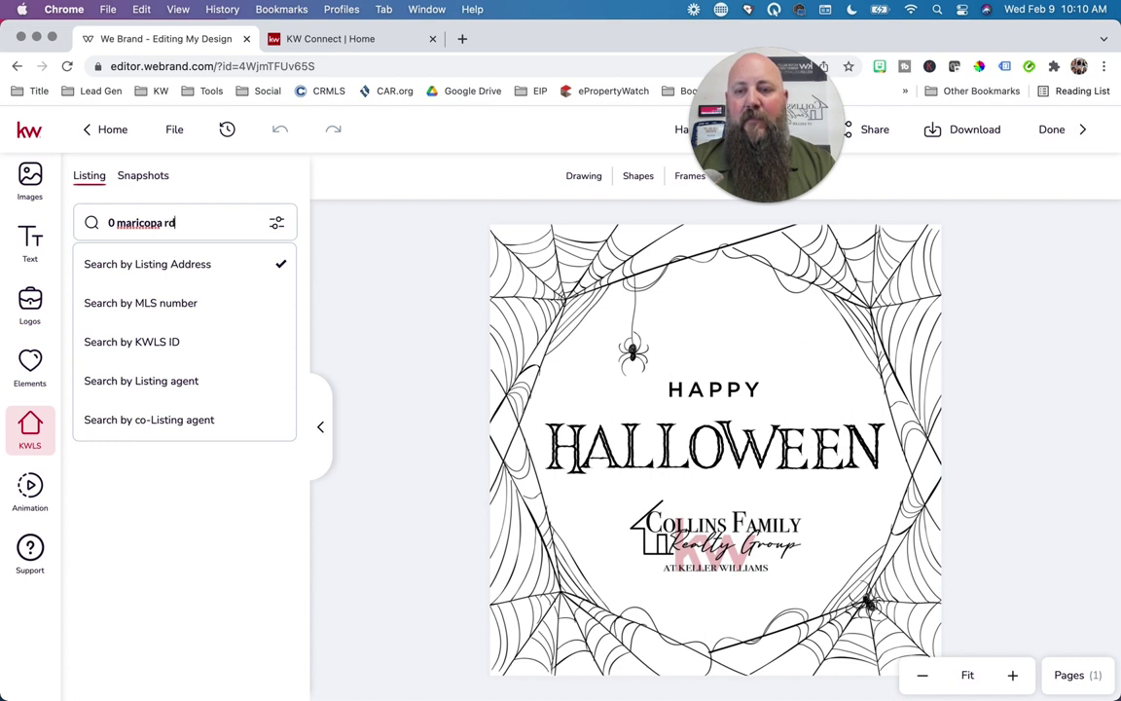
click(167, 263)
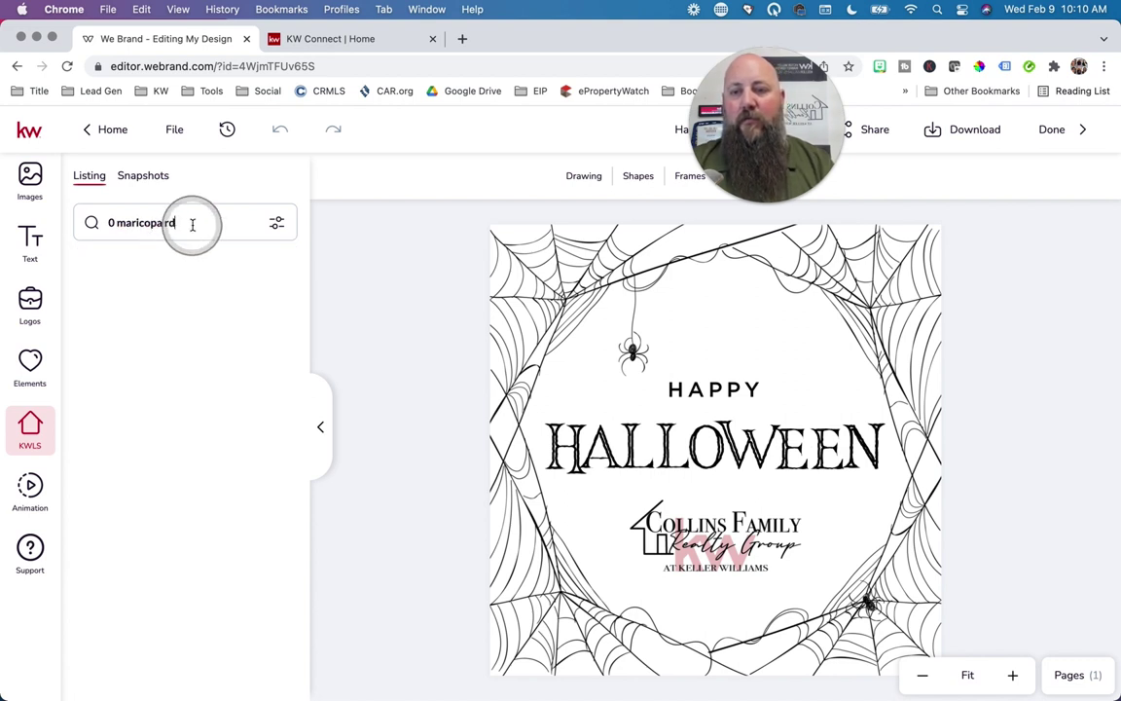
click(193, 225)
key(Return)
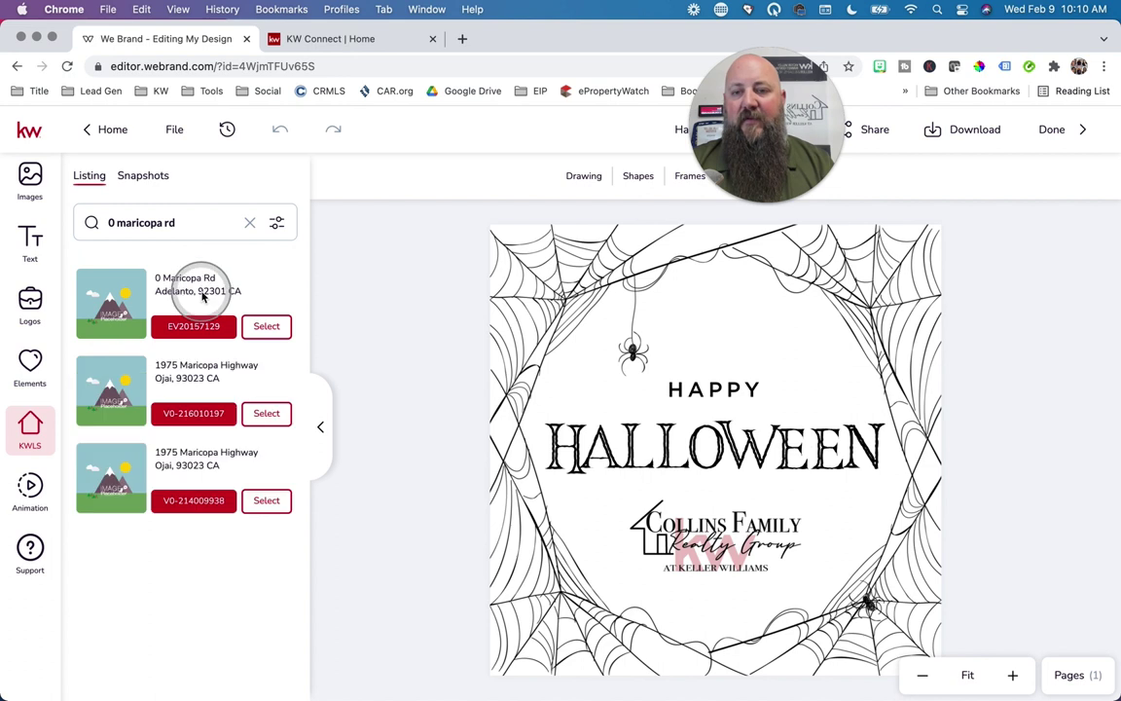
scroll(230, 417, down, 3)
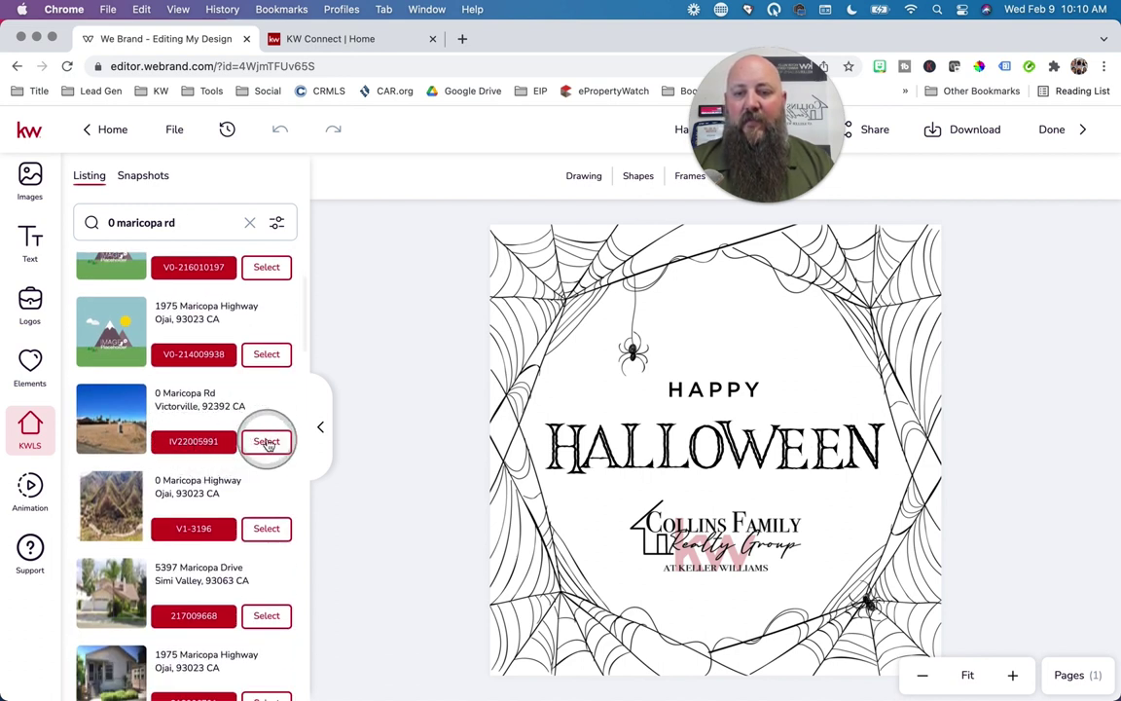
click(267, 443)
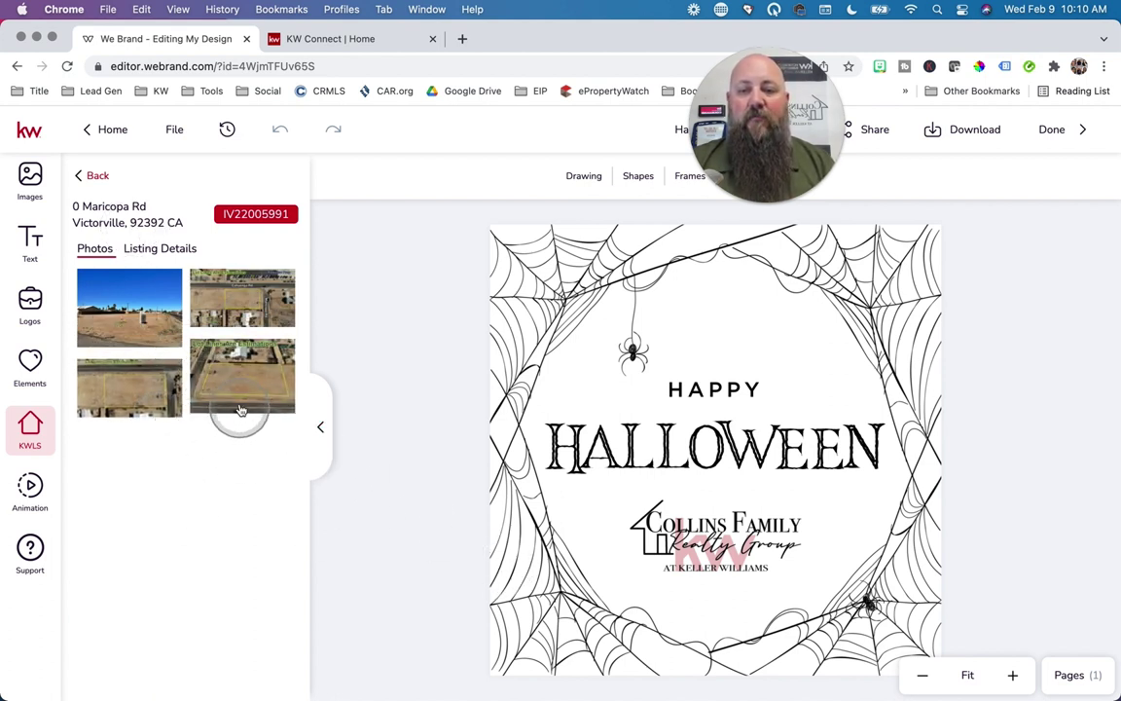
click(238, 309)
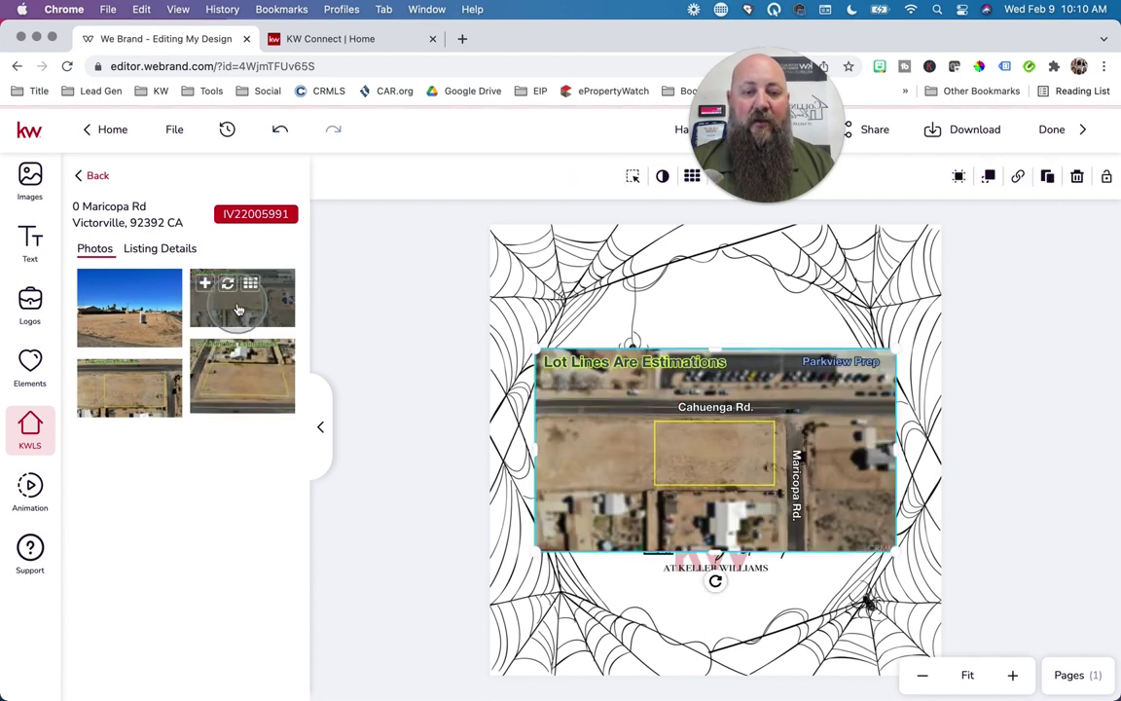
drag(750, 480, 737, 421)
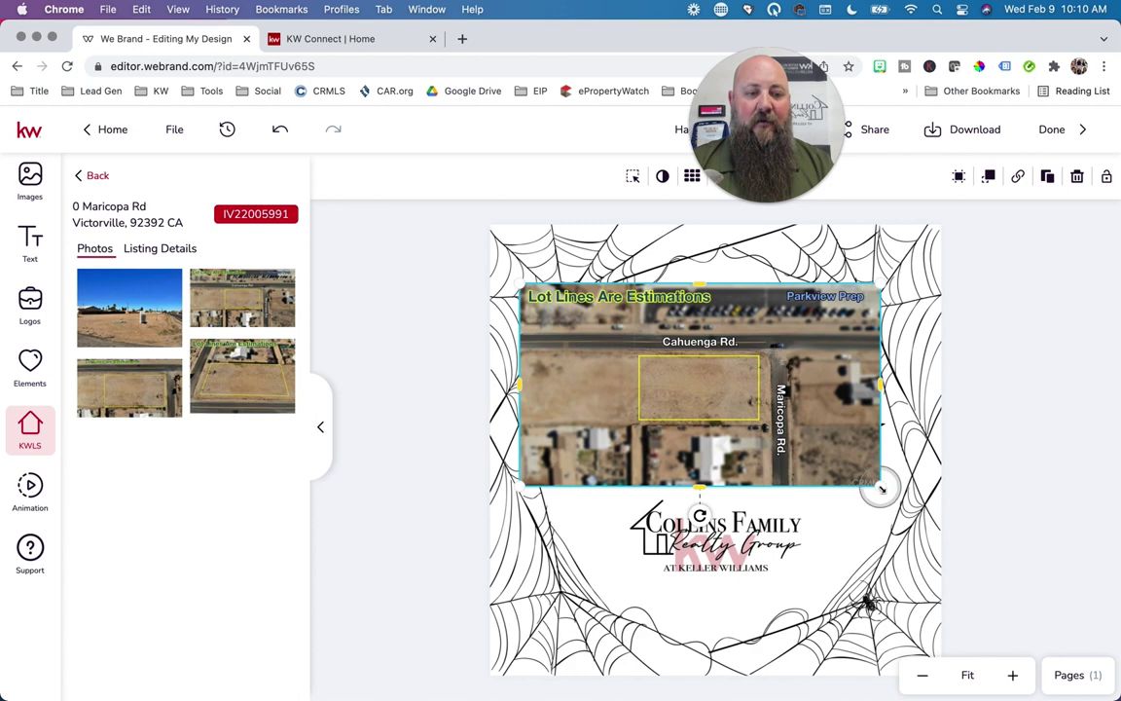
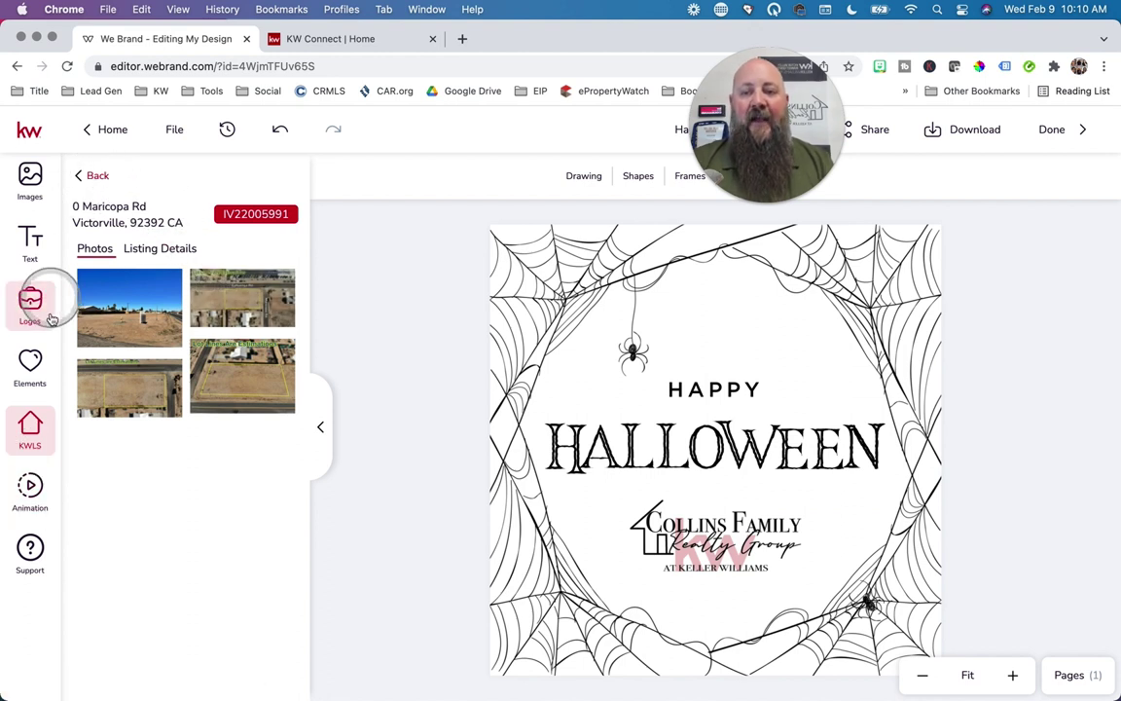
- Select the cobweb background page of the Halloween design for animation
click(30, 486)
scroll(215, 430, down, 8)
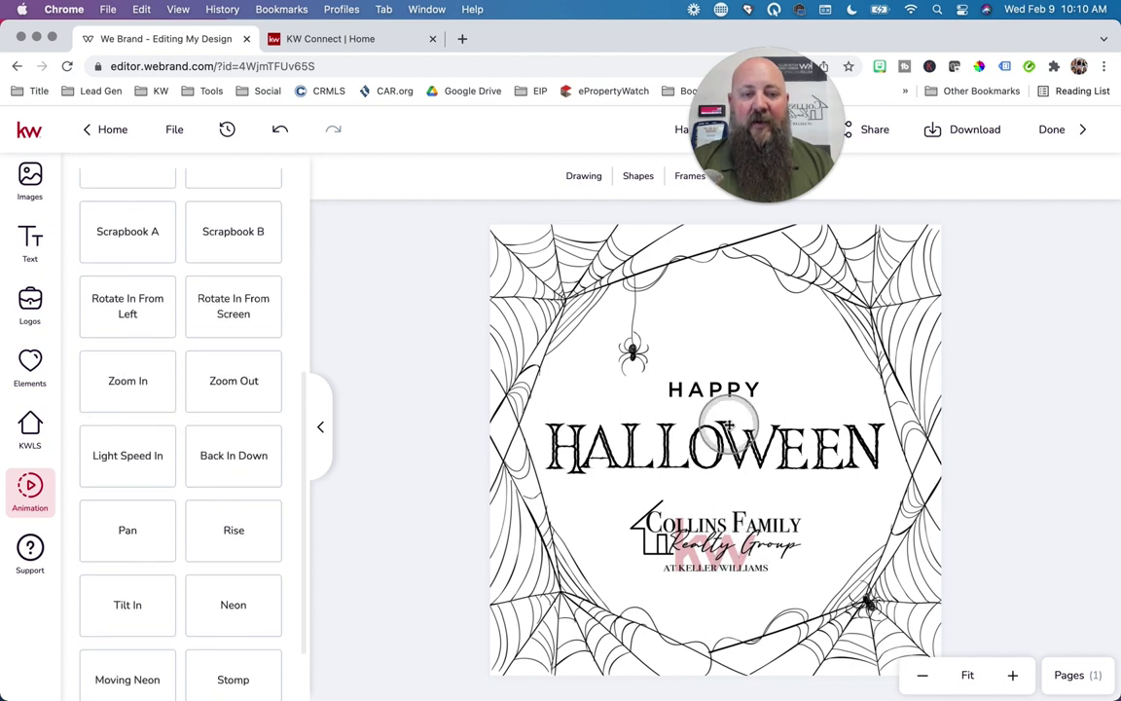
click(722, 434)
click(706, 399)
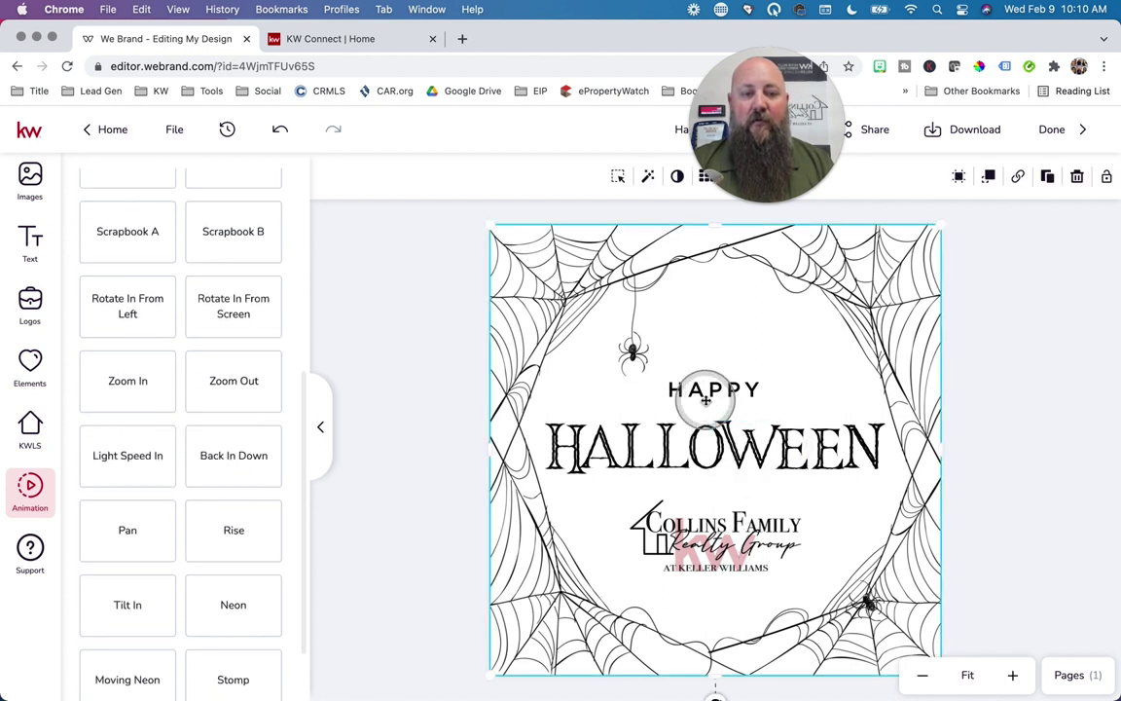
click(666, 450)
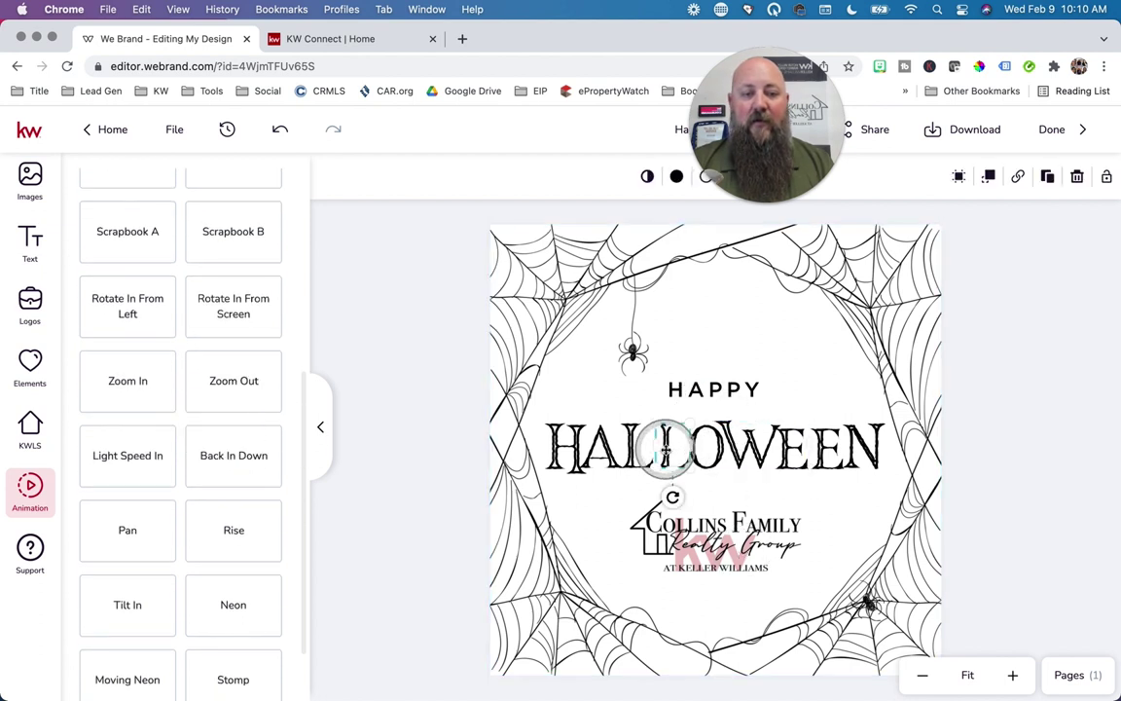
click(696, 502)
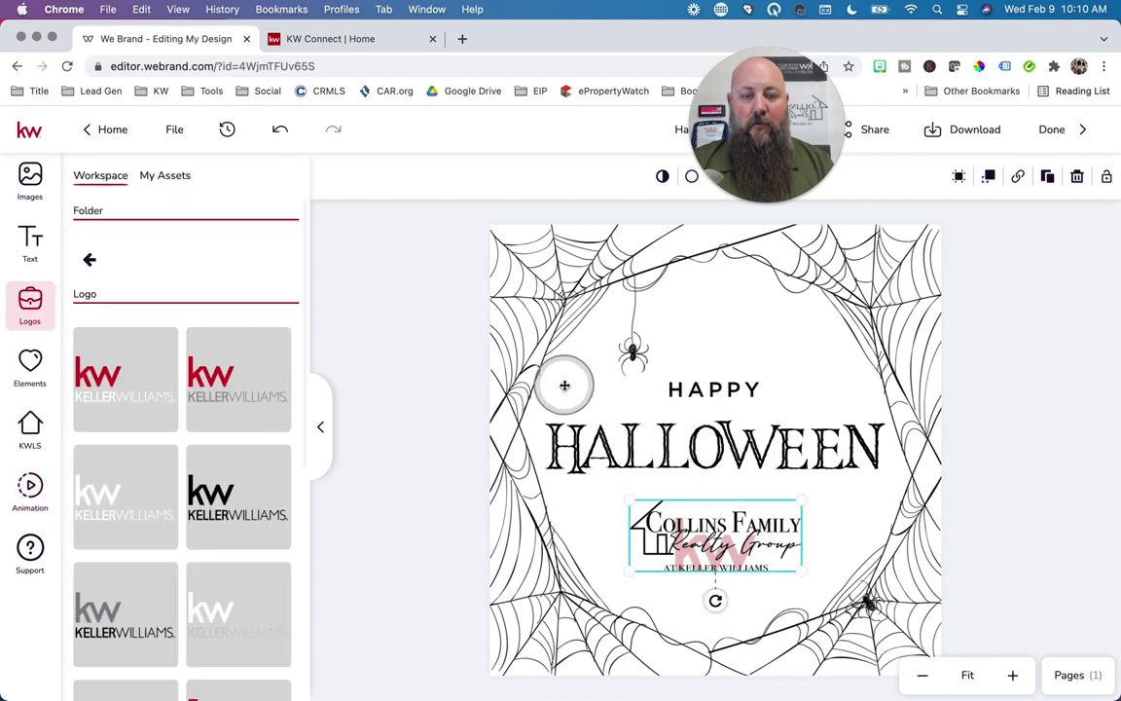
mouse_move(565, 385)
mouse_down()
mouse_move(773, 428)
mouse_move(583, 363)
mouse_move(560, 381)
mouse_up()
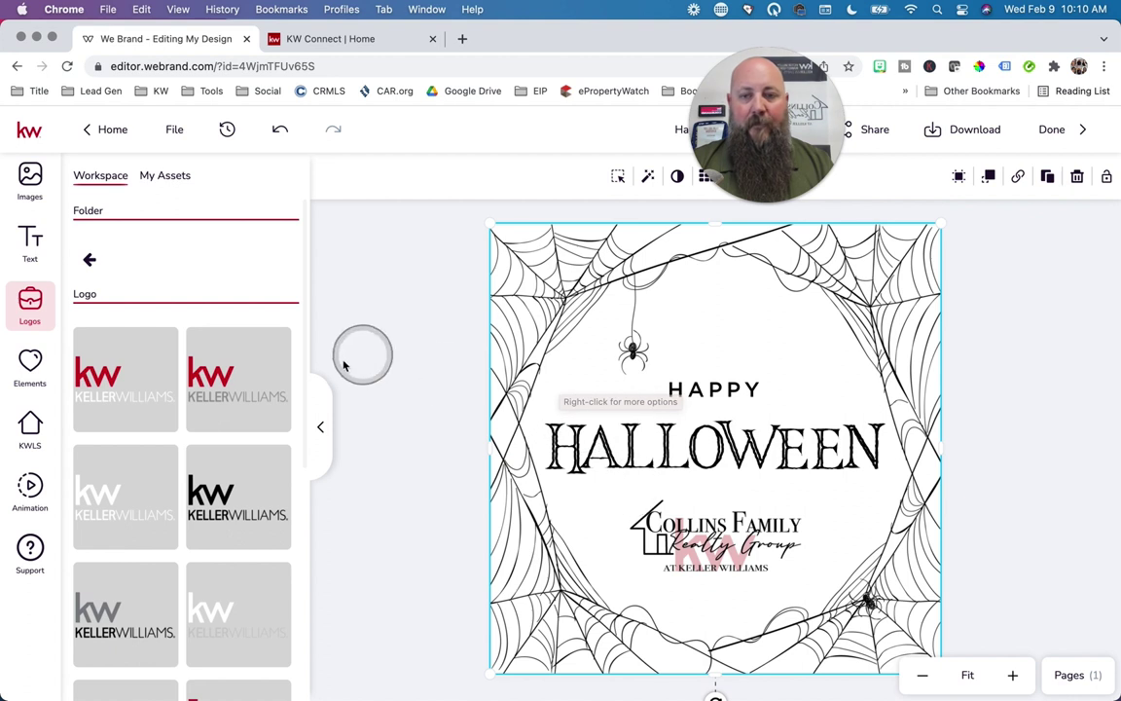
- Apply the Rotate In From Screen animation preset and deselect the canvas
click(29, 489)
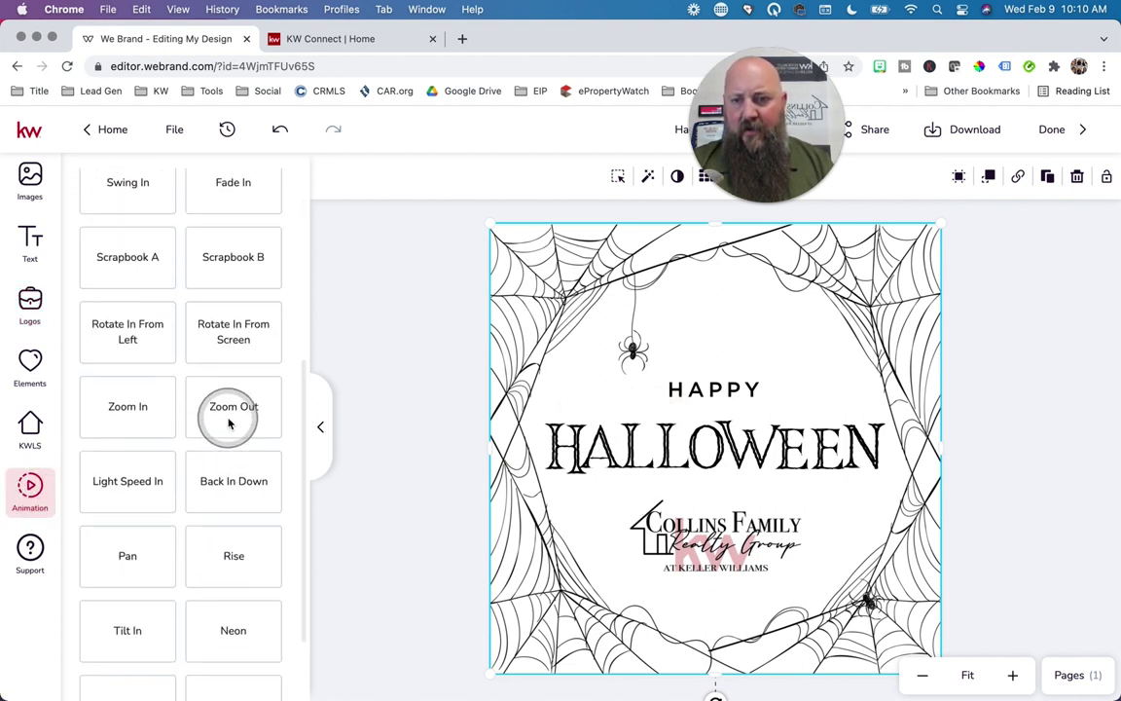
scroll(228, 409, up, 3)
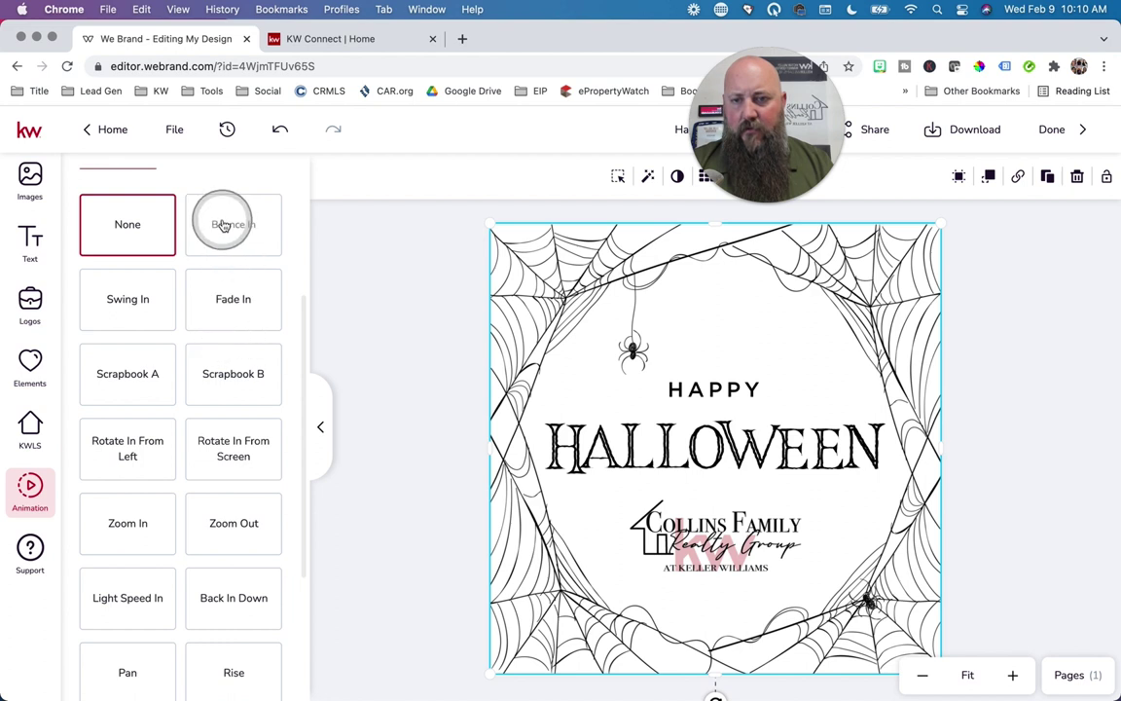
click(234, 453)
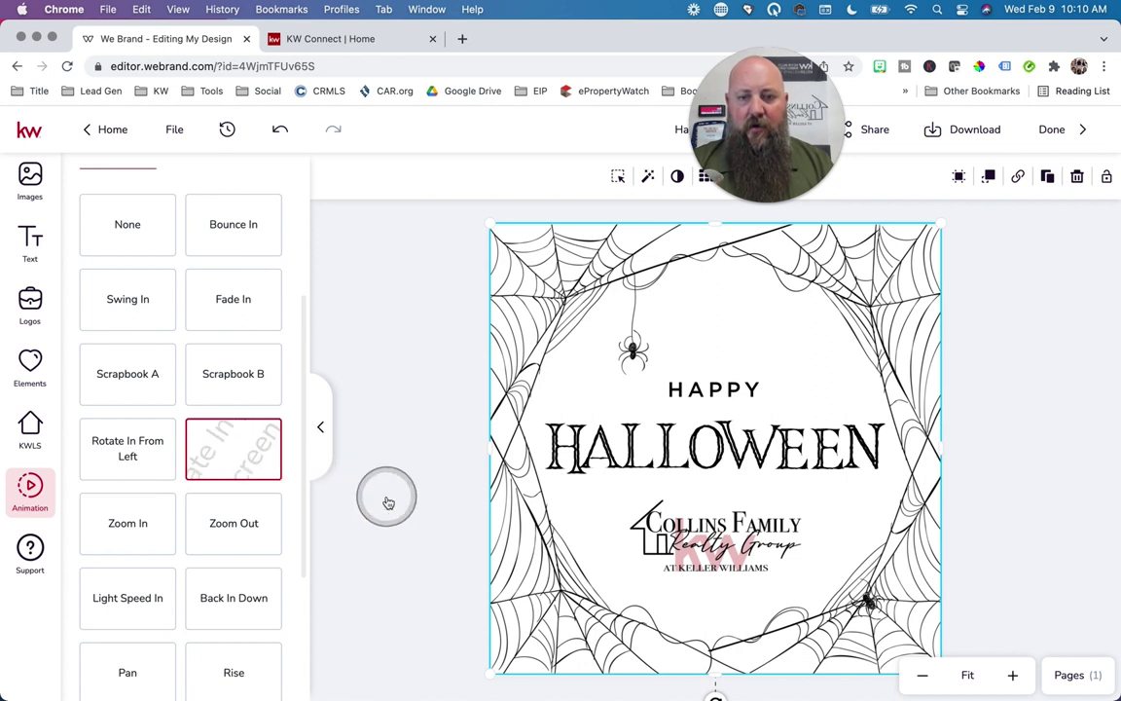
click(363, 393)
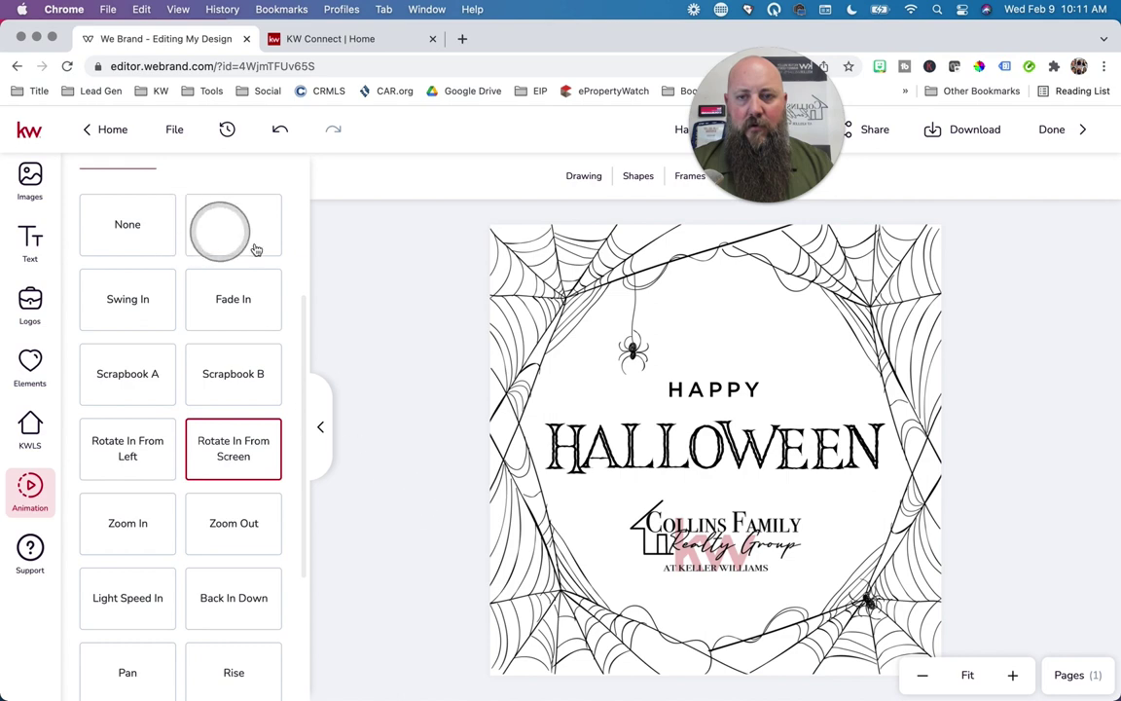
- Save the Halloween design on leaving the editor, then go to the Listings page
click(1049, 129)
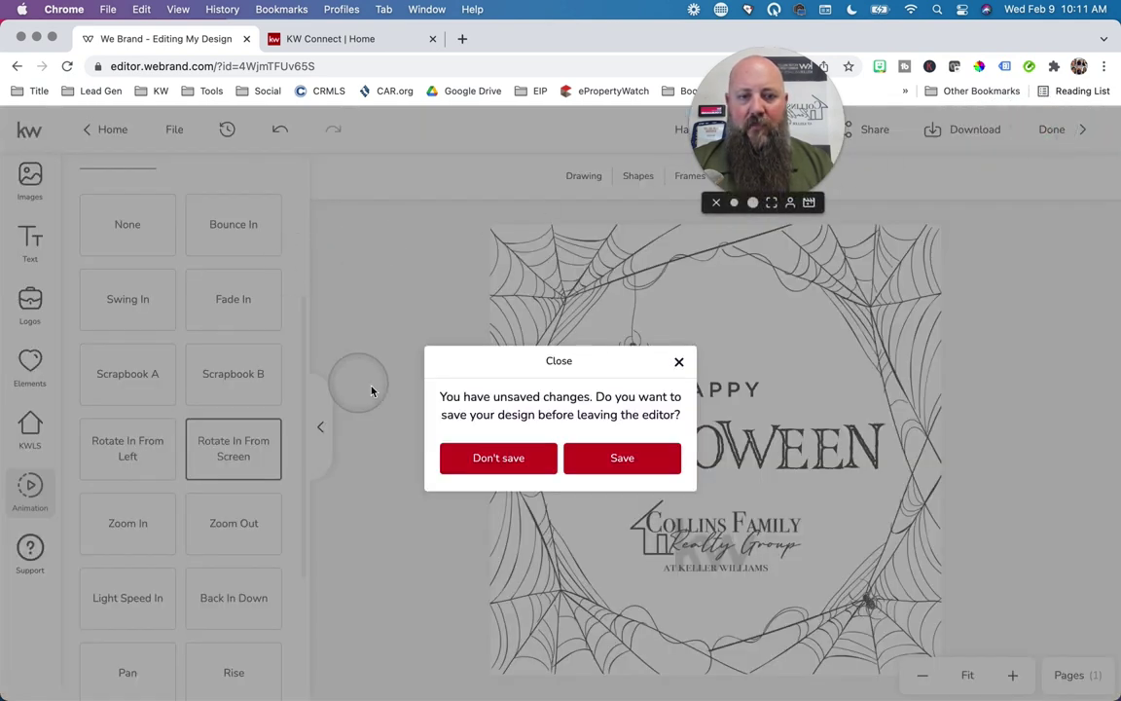
click(614, 465)
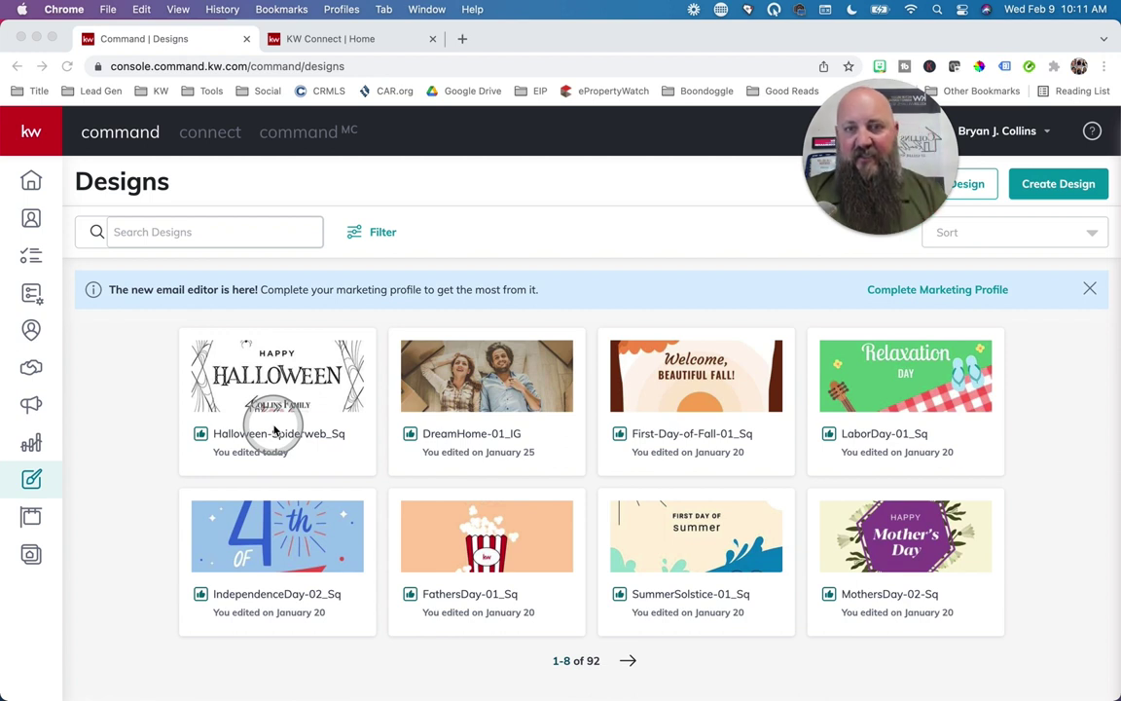
click(31, 516)
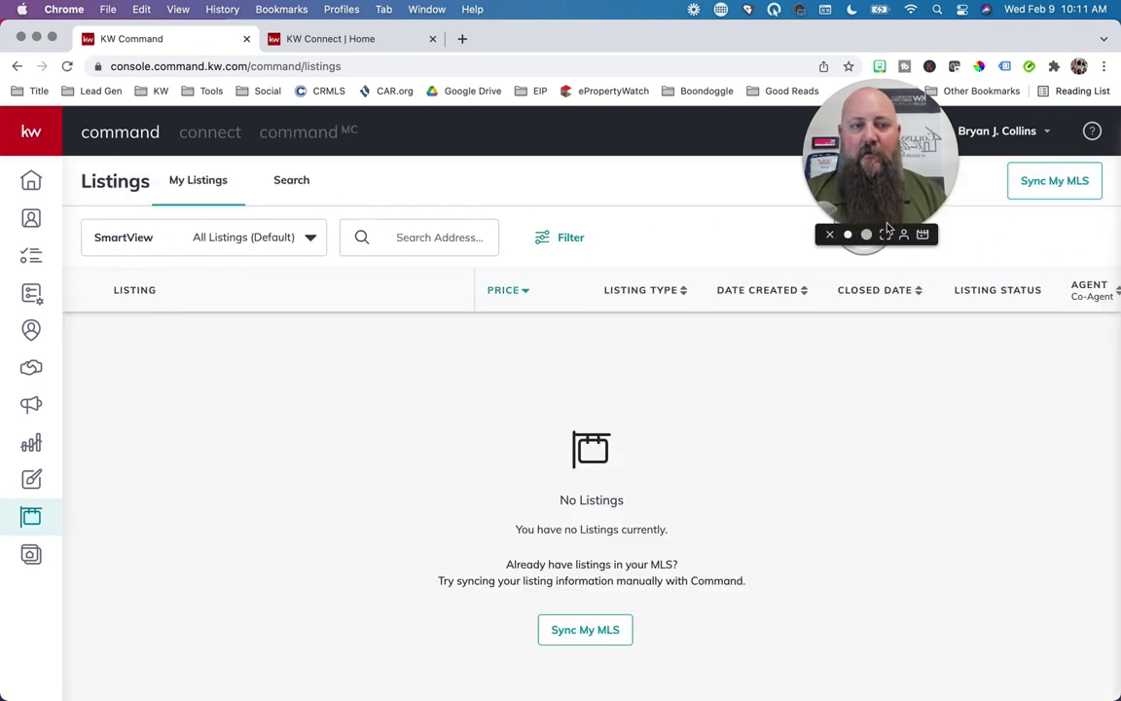
click(1054, 180)
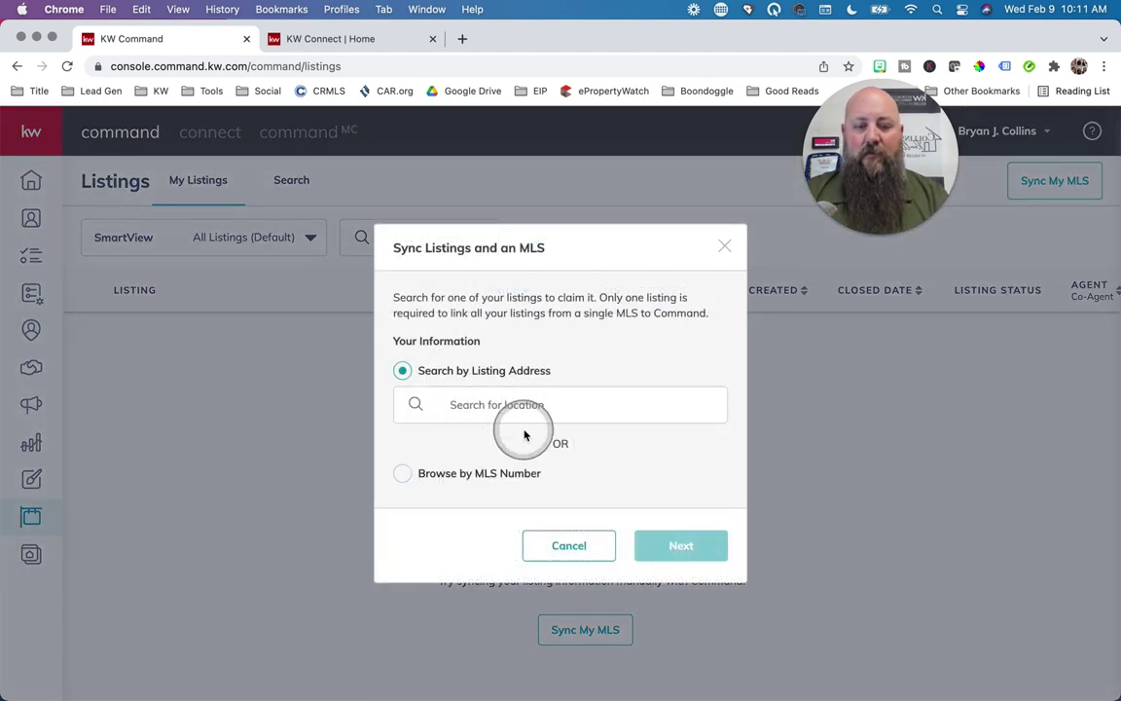
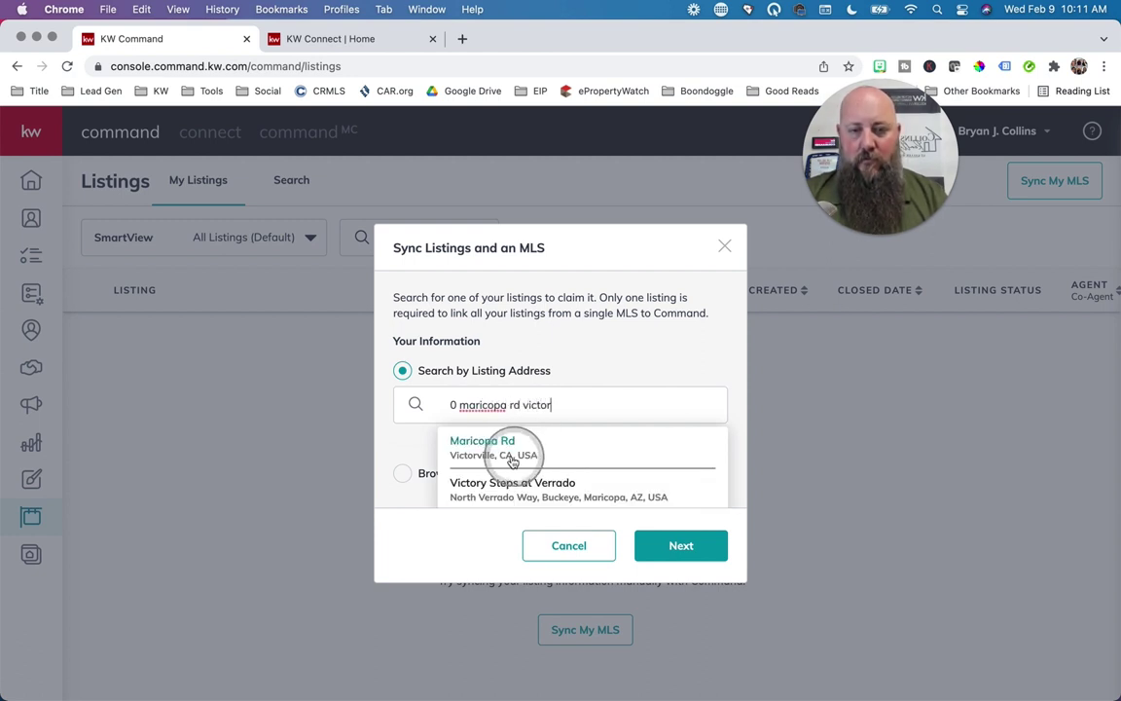
click(512, 459)
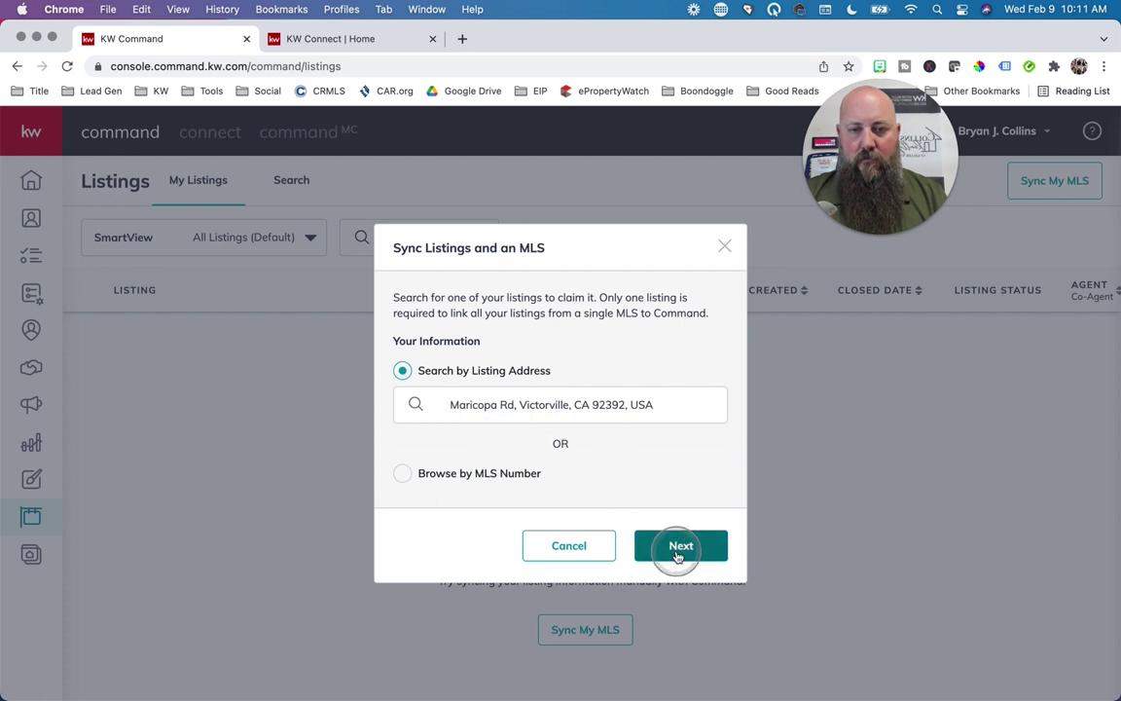
click(678, 547)
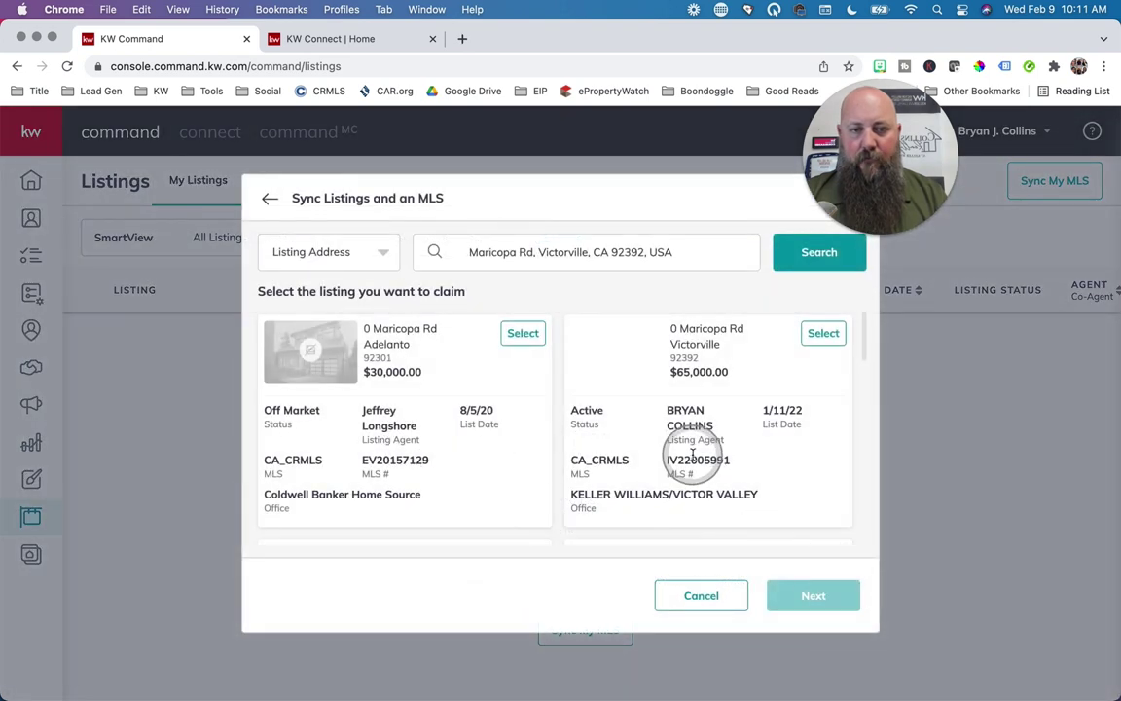
click(822, 333)
click(814, 589)
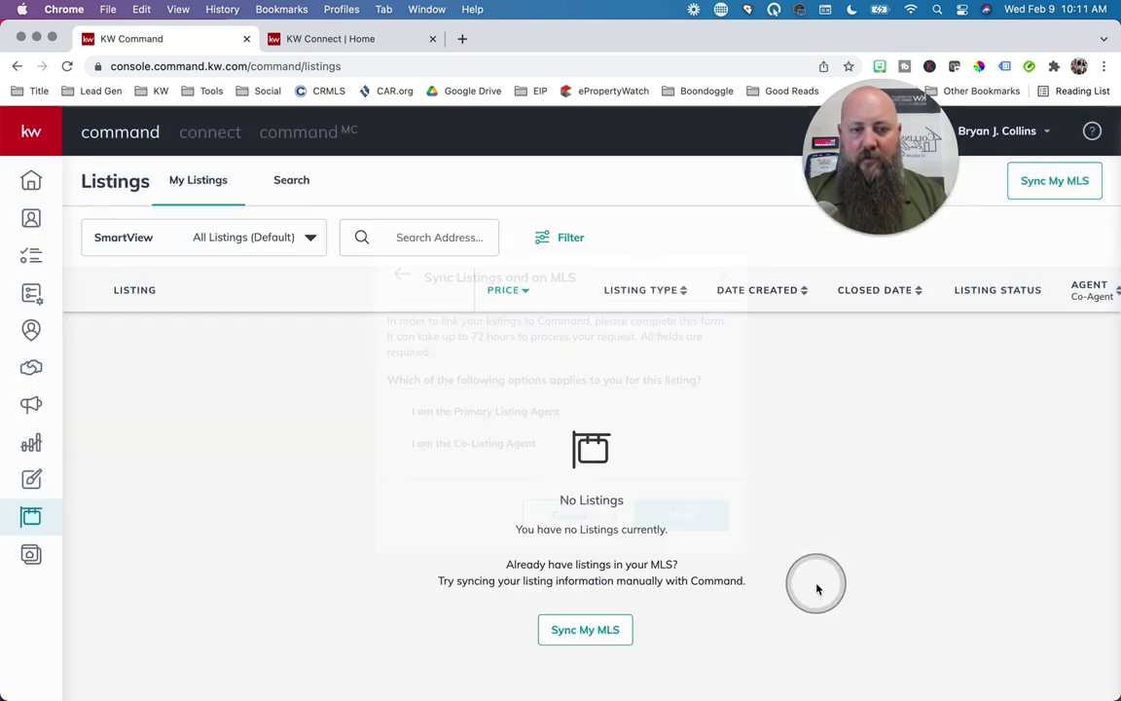
click(398, 412)
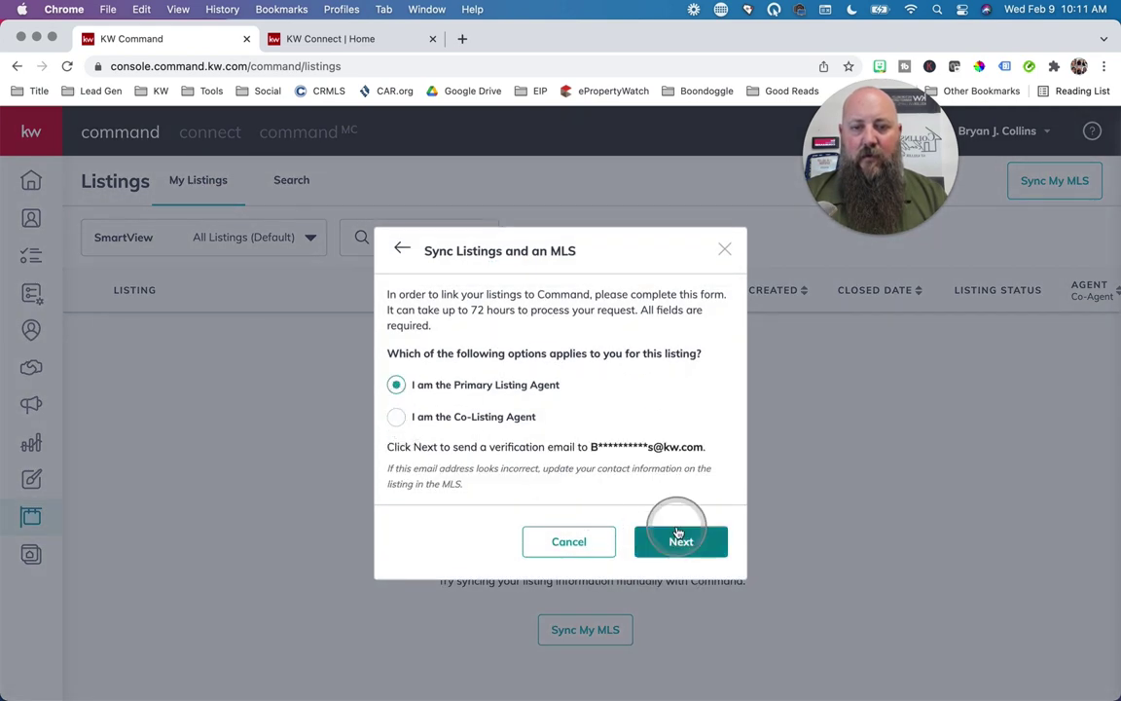
click(682, 551)
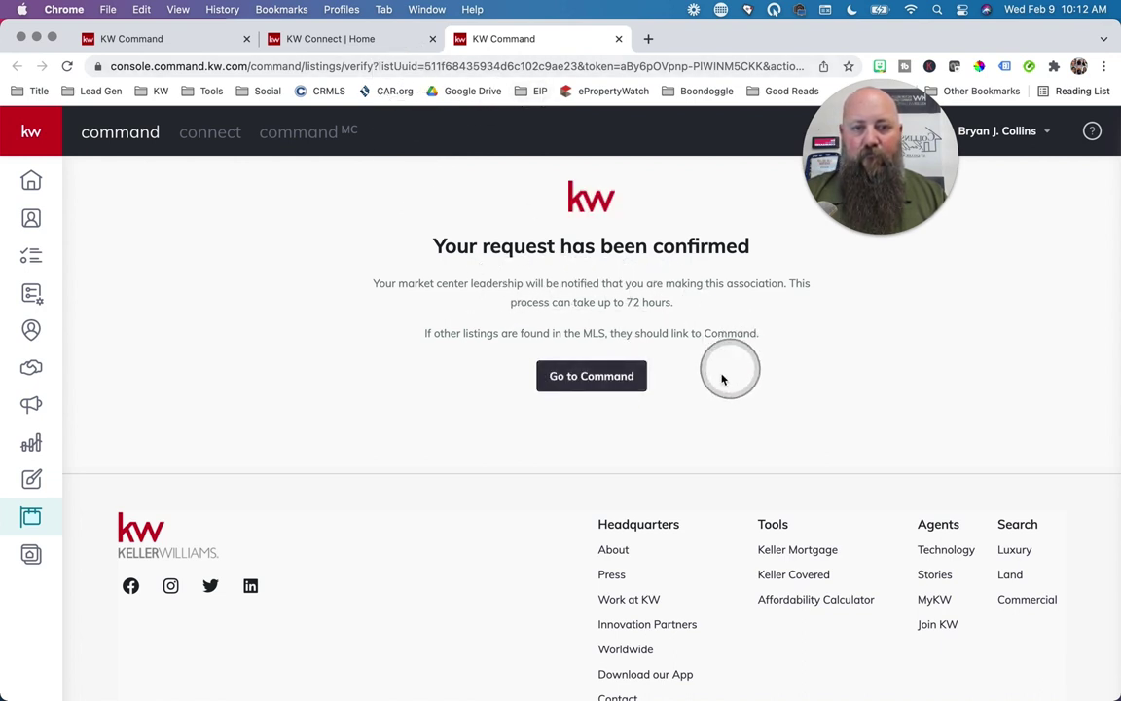
- Close the confirmation tab and dismiss the Listing Request Sent notice in Command
click(626, 381)
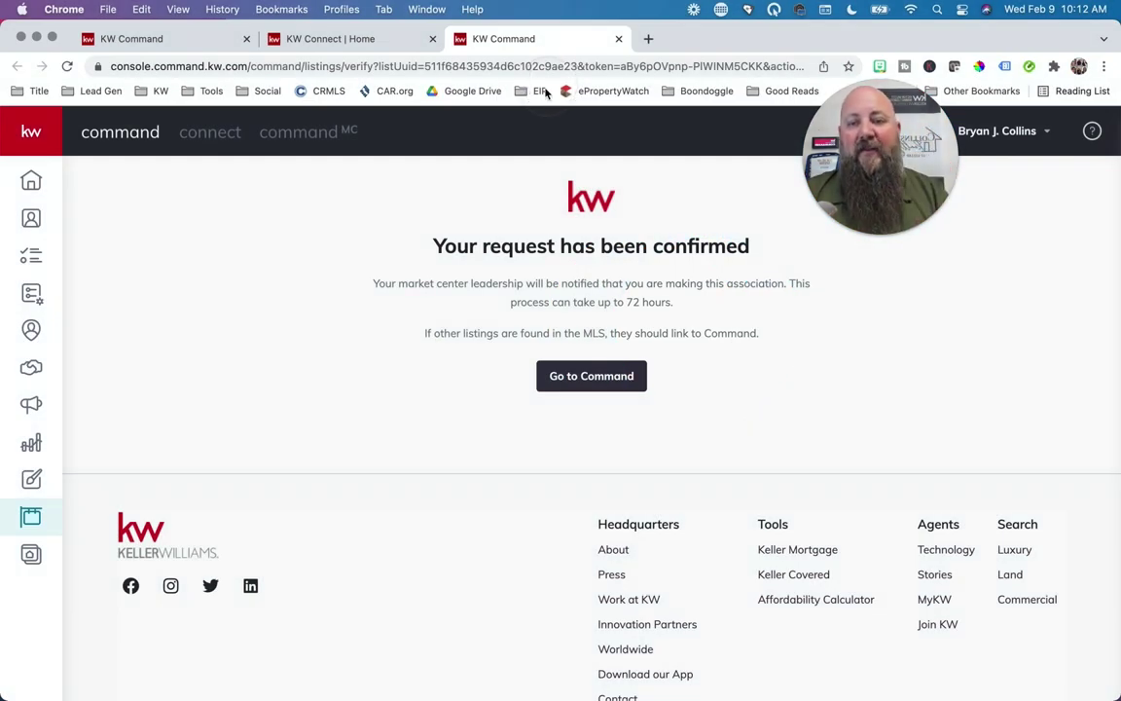
click(618, 39)
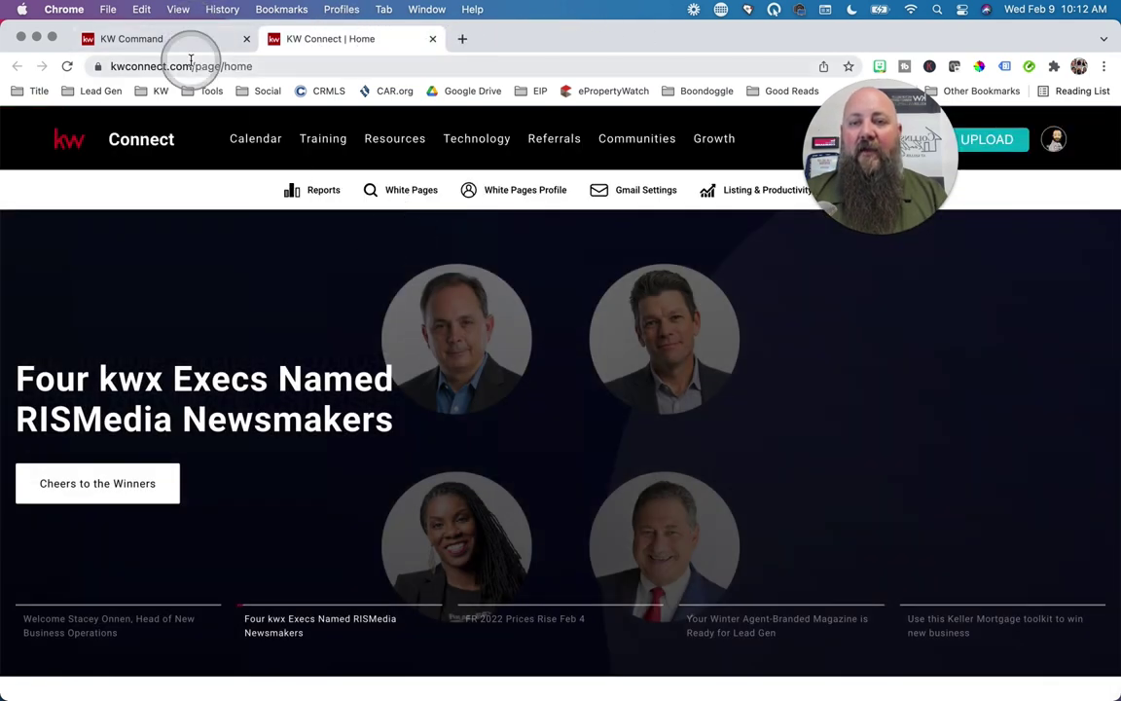
click(180, 39)
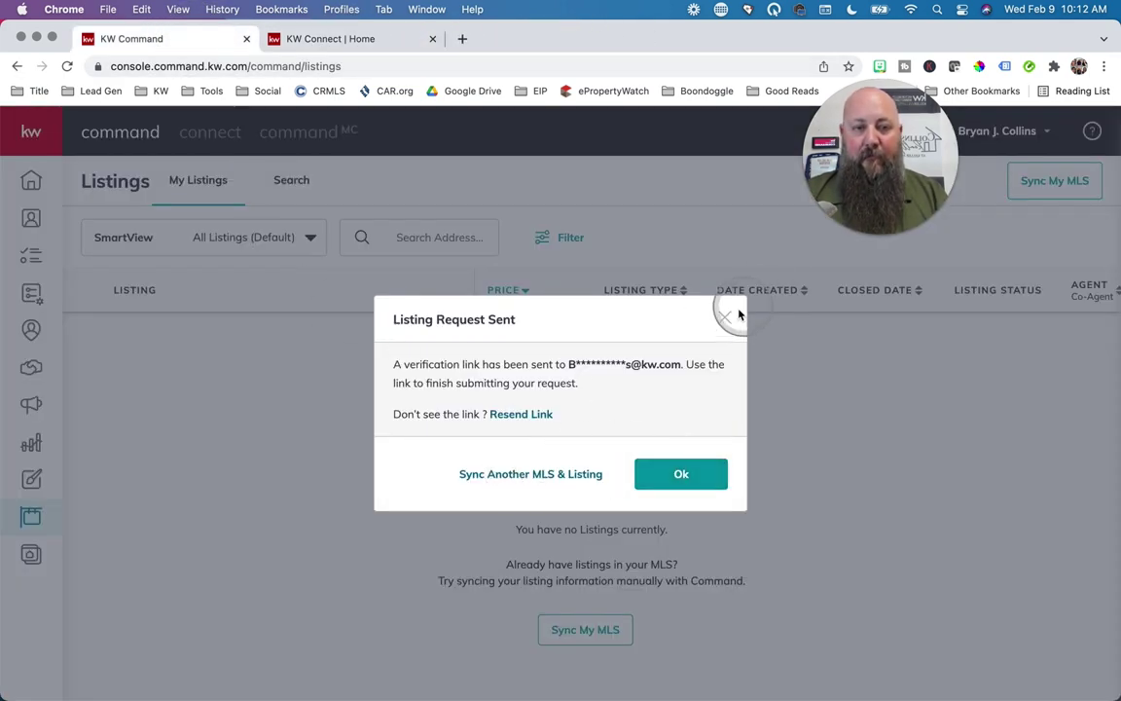
click(726, 317)
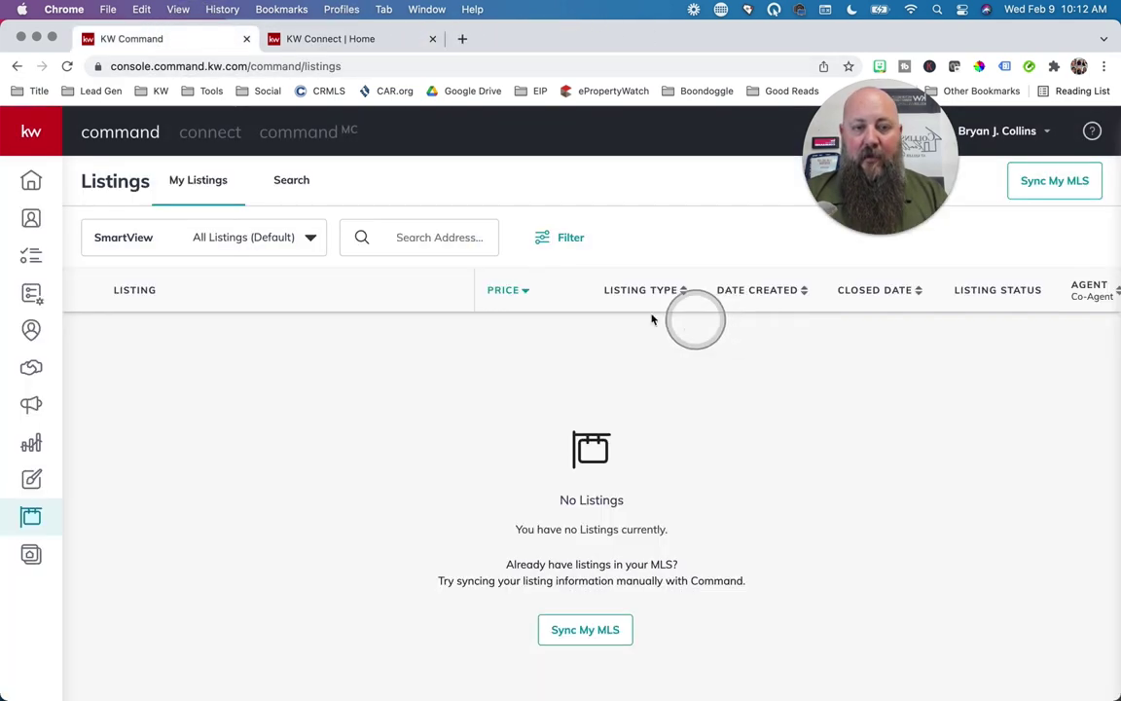
- Open the collinsfamilyrealtygroup.kw.com agent website from Command's Consumer section
click(30, 520)
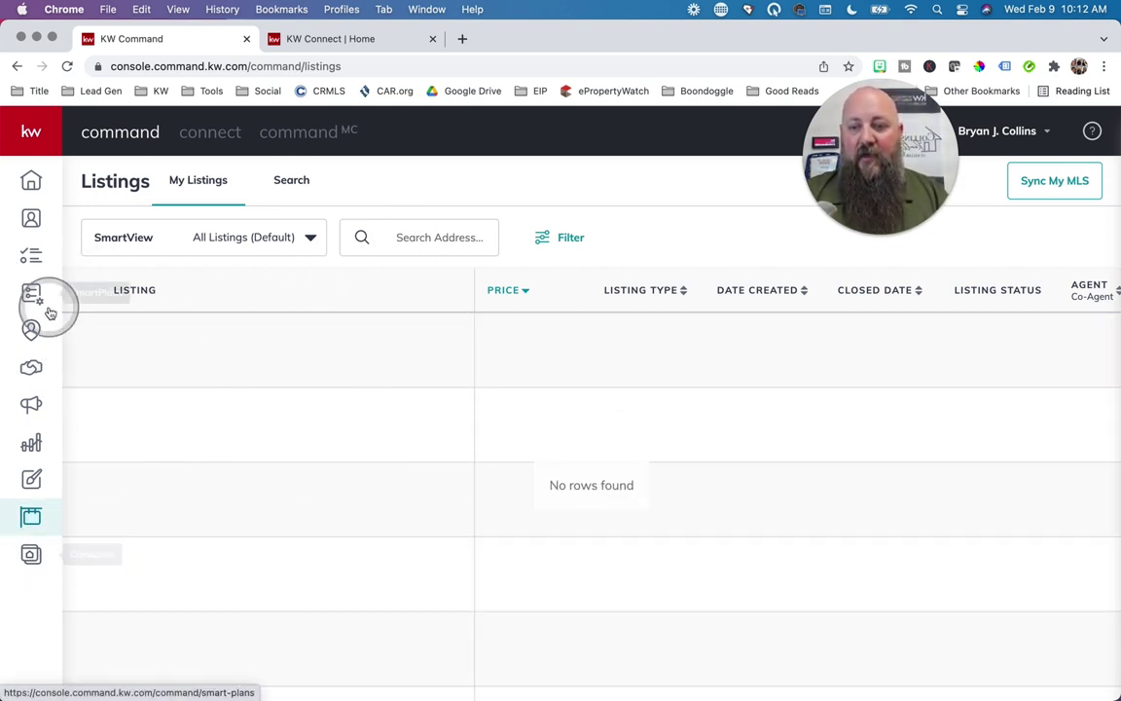
click(39, 561)
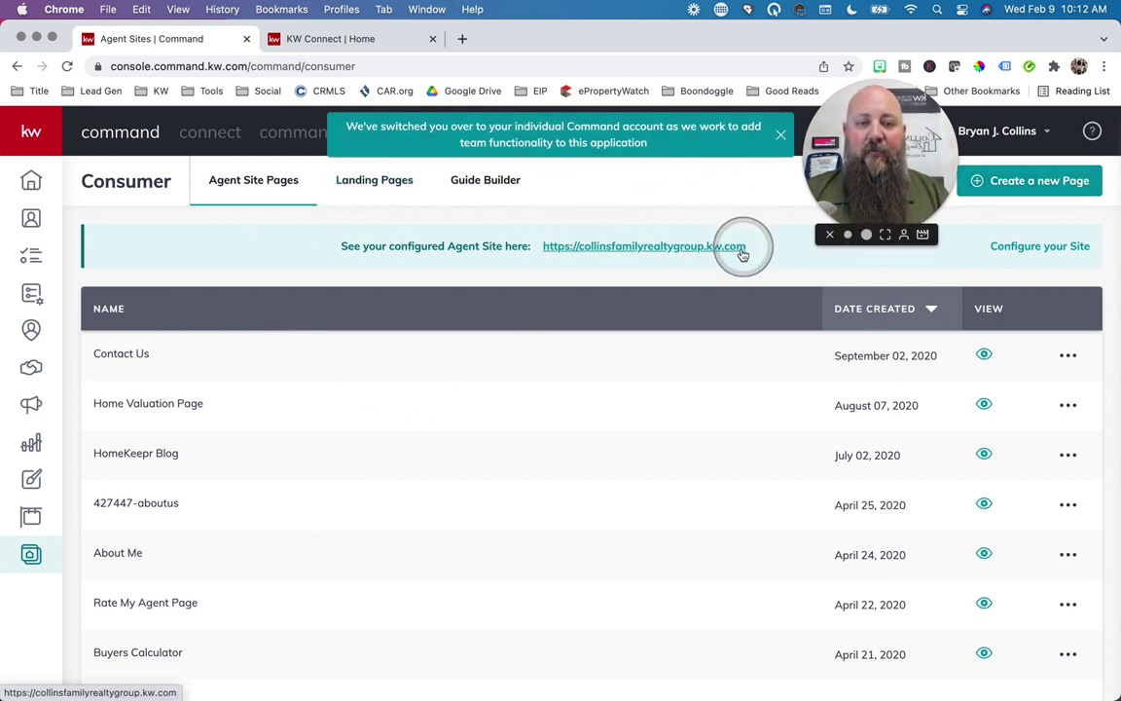
click(656, 247)
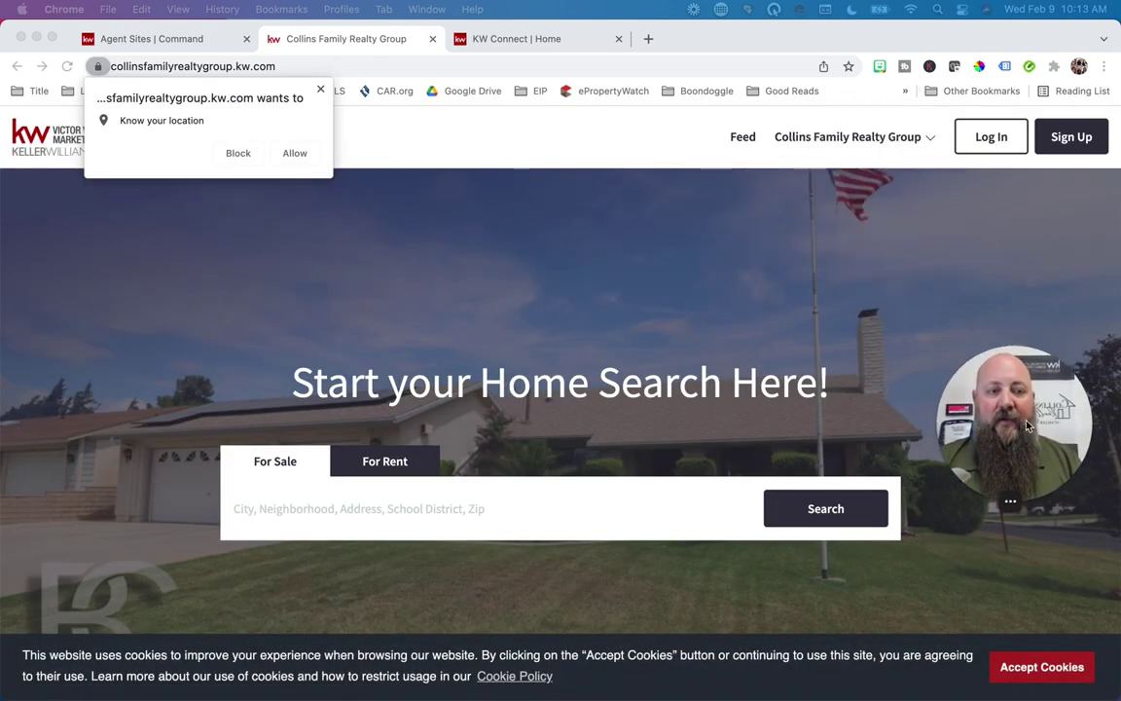
- Share location with the agent website and search homes for 'hesperia'
click(295, 153)
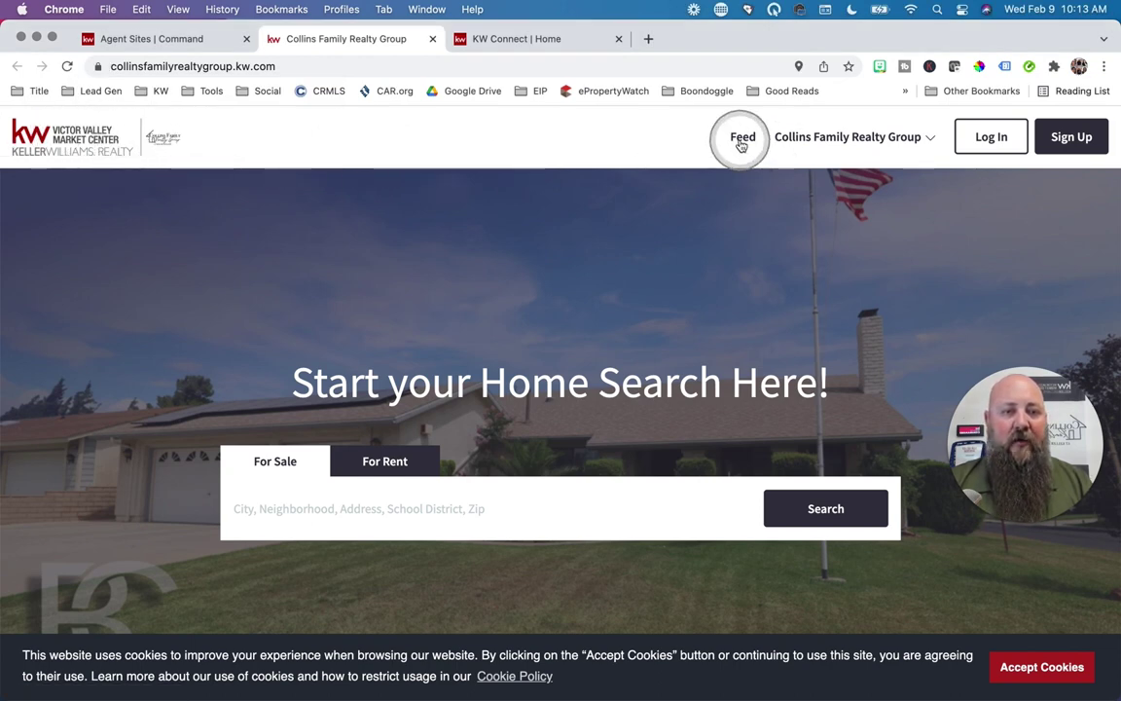
click(904, 139)
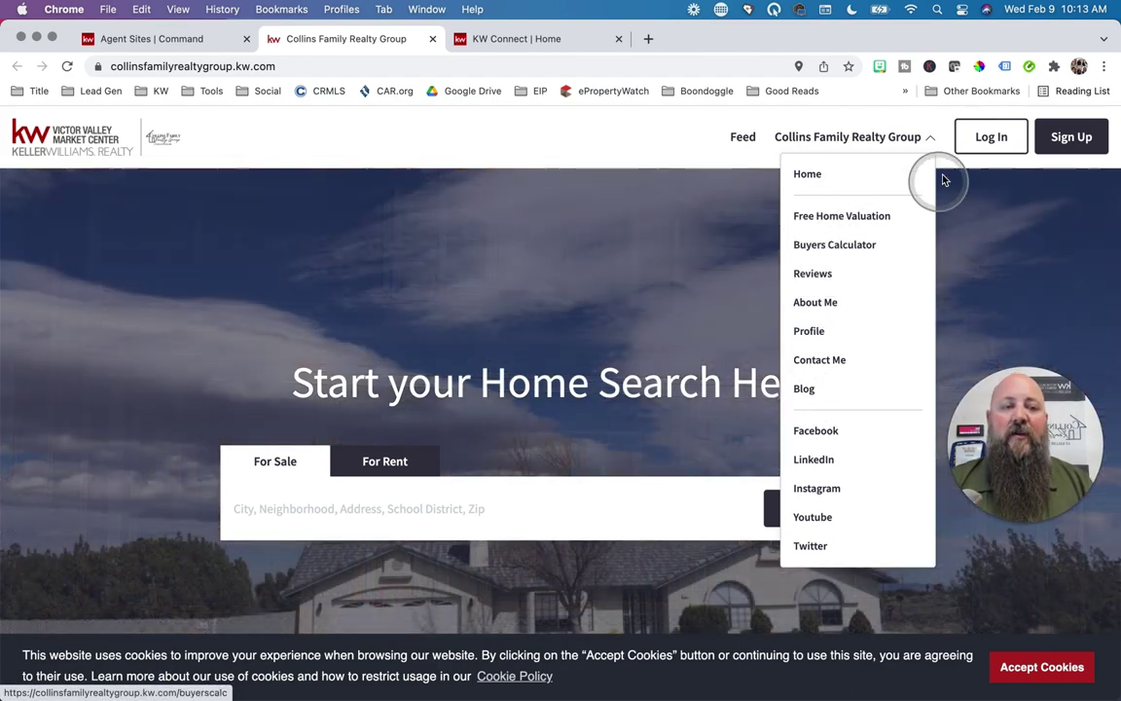
click(882, 137)
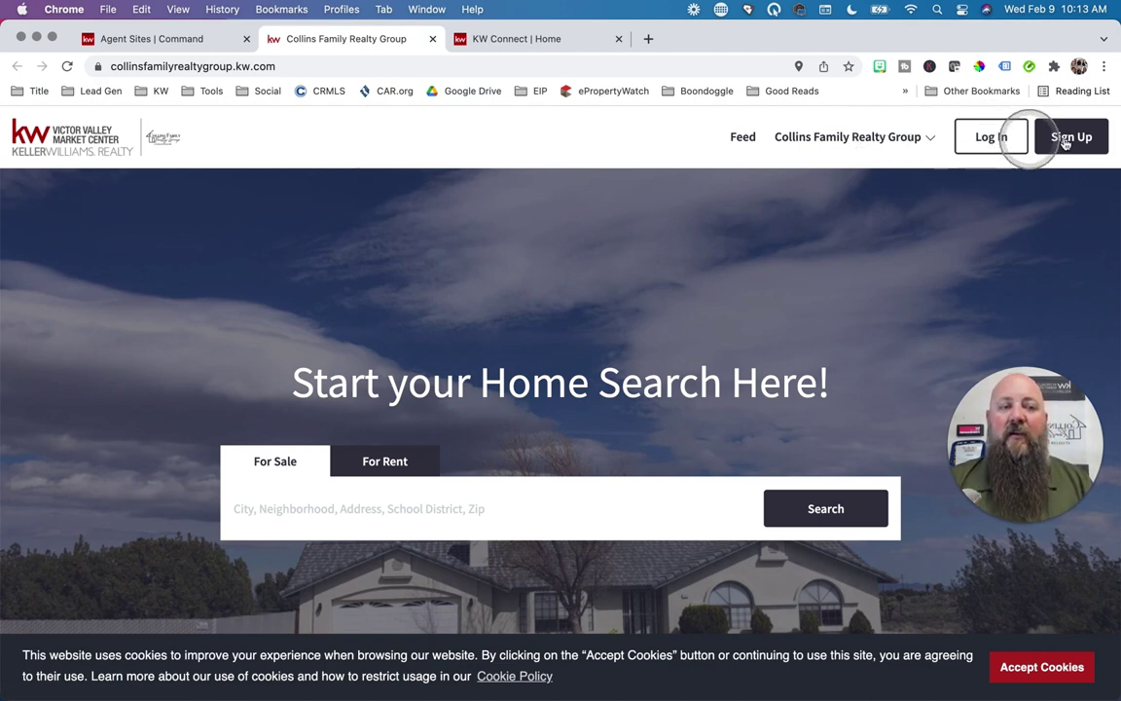
click(360, 522)
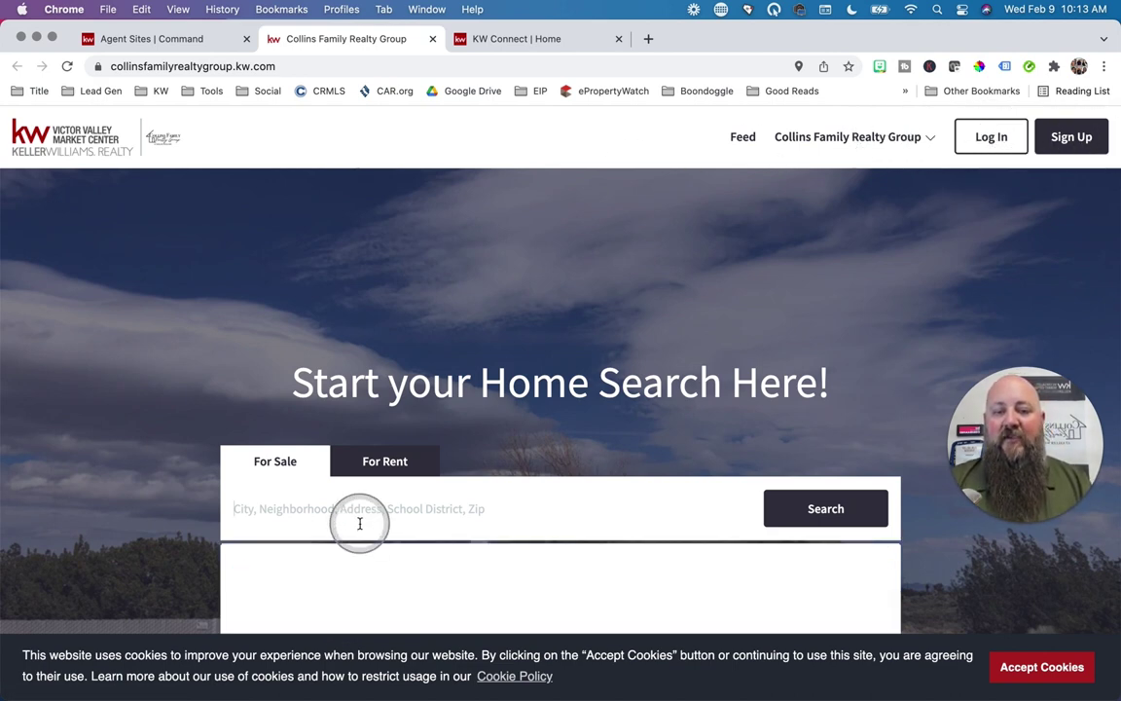
text(hesp)
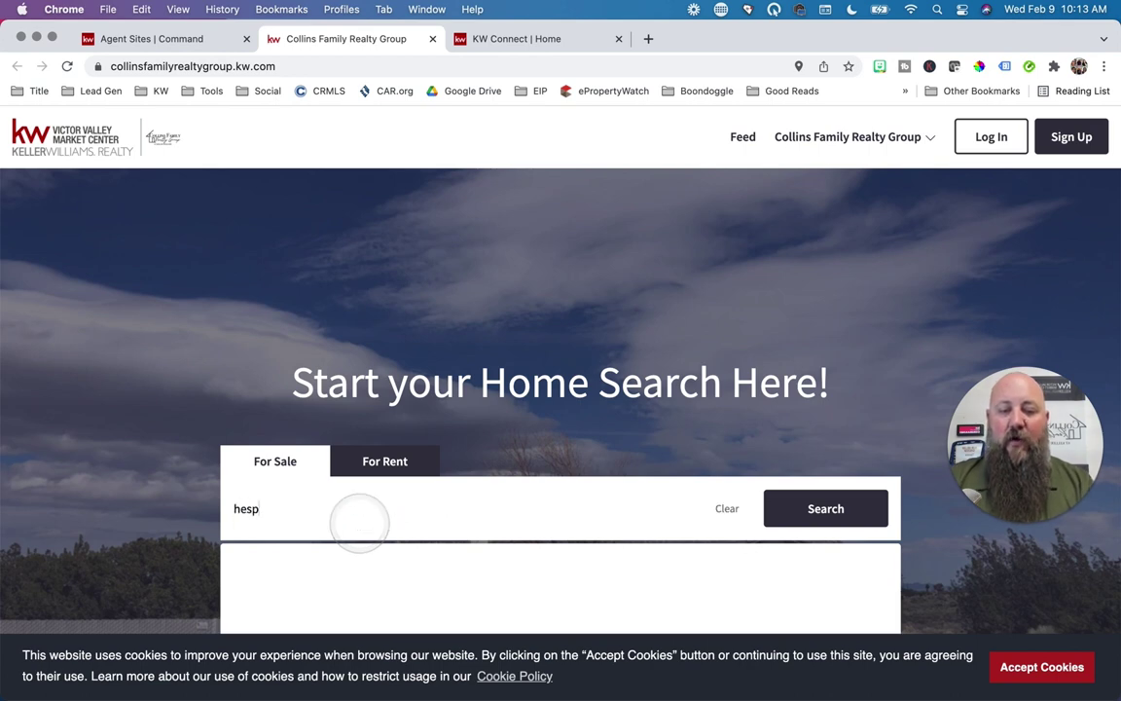
text(eria\)
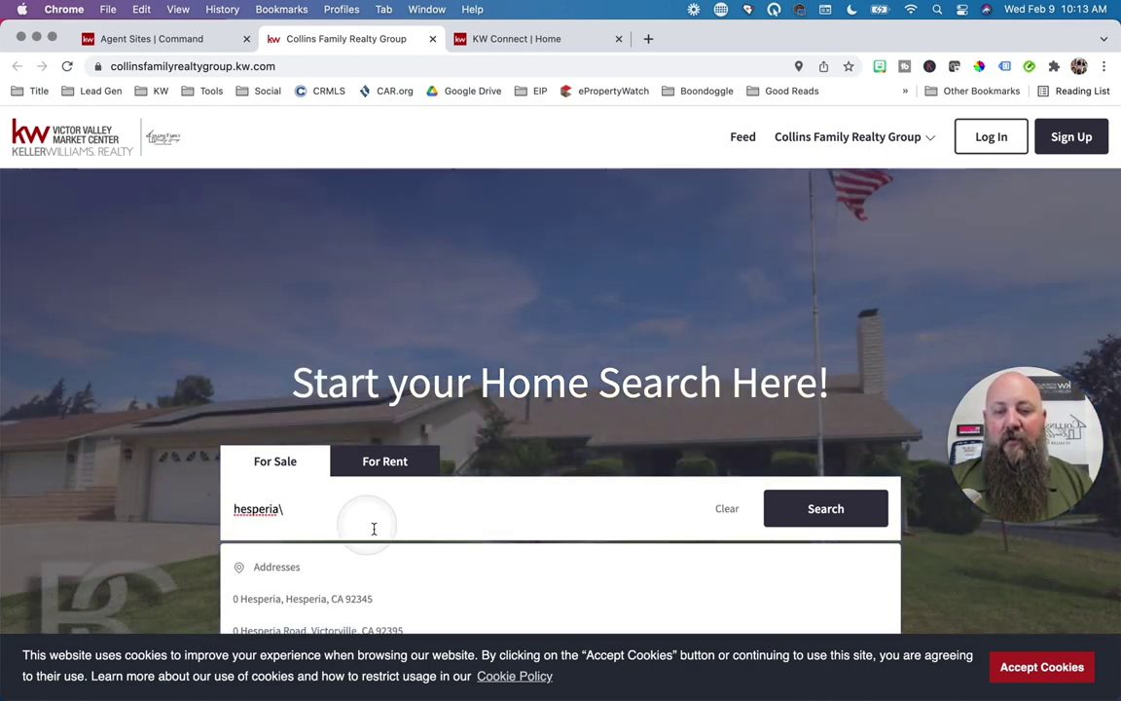
key(Return)
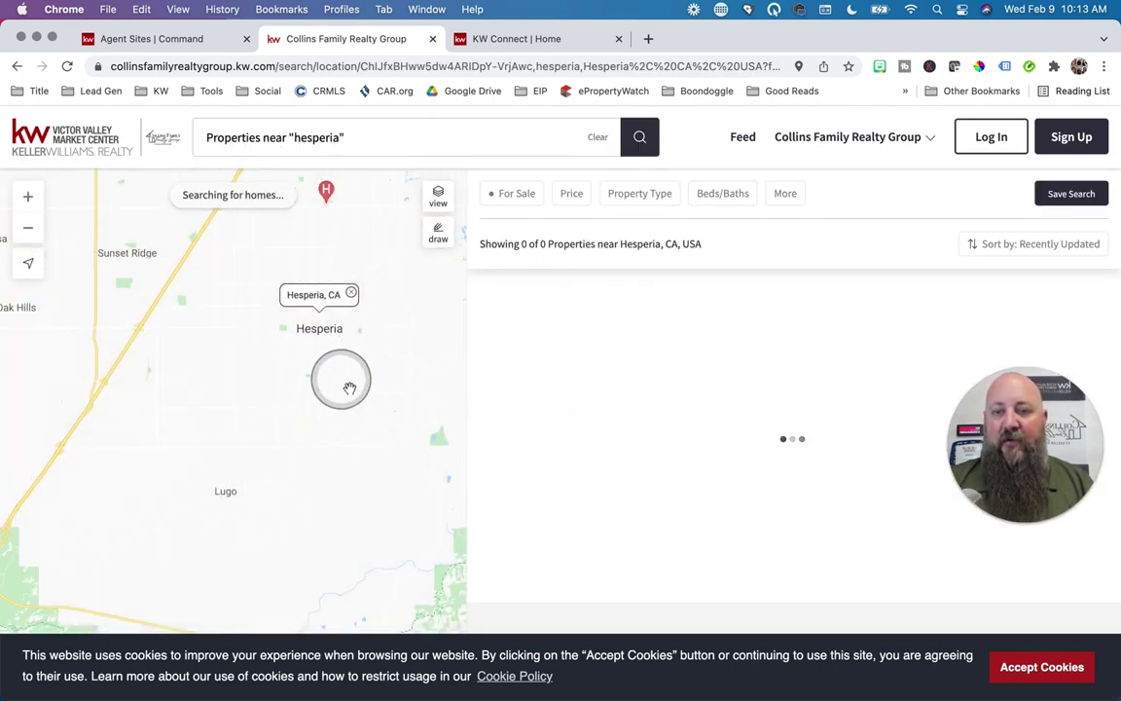
- Filter Hesperia results to houses priced up to $400,000 with 4+ bedrooms
click(571, 215)
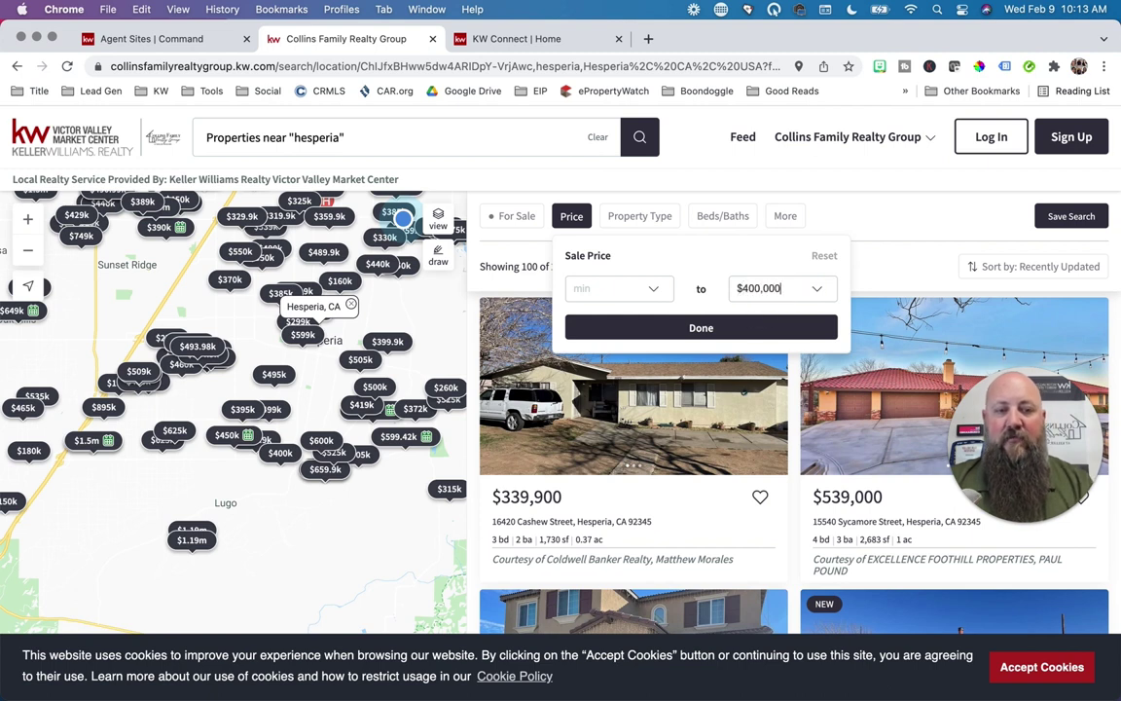
click(574, 213)
click(670, 215)
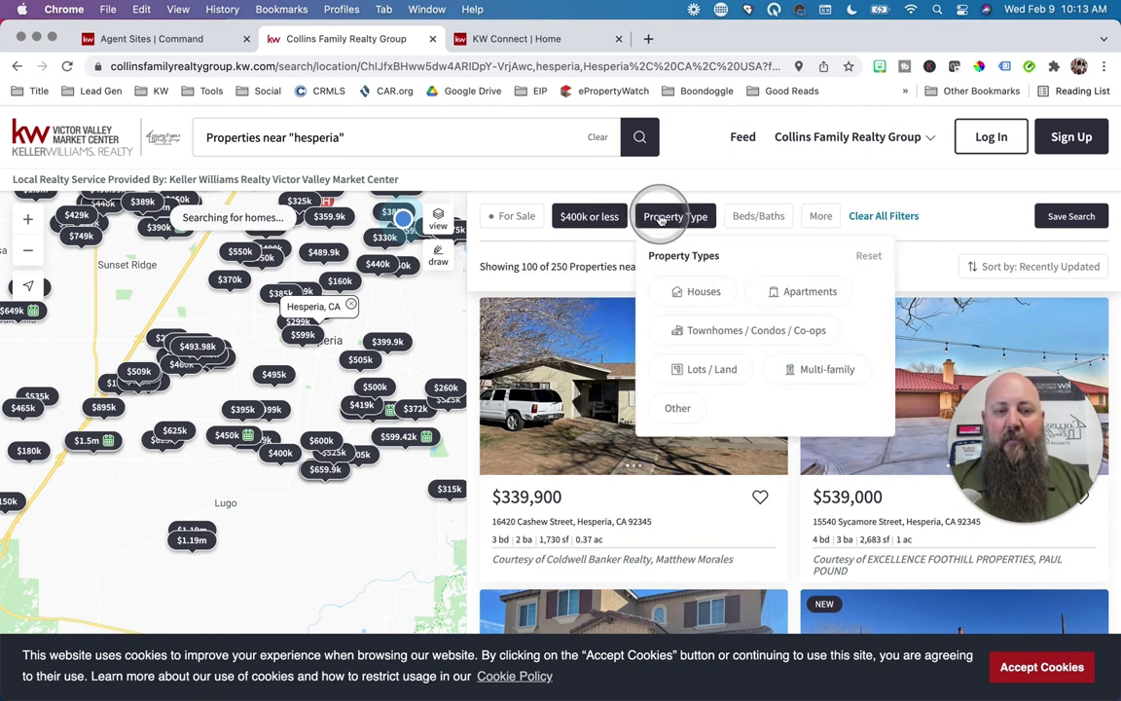
click(710, 294)
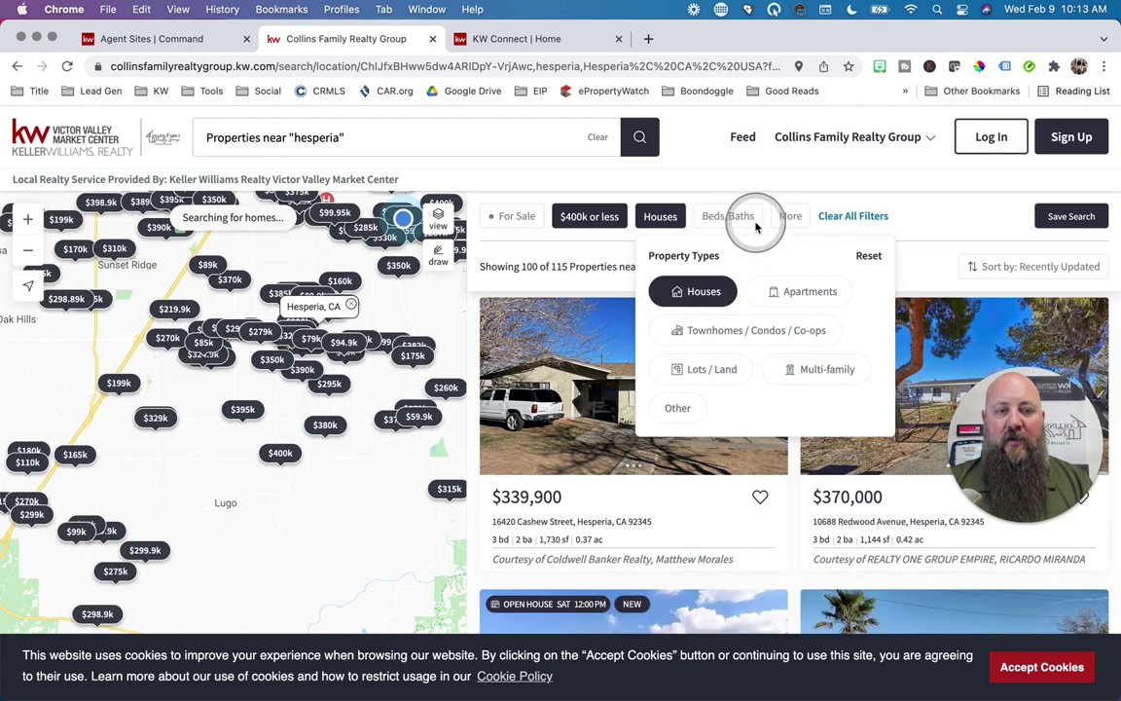
click(725, 218)
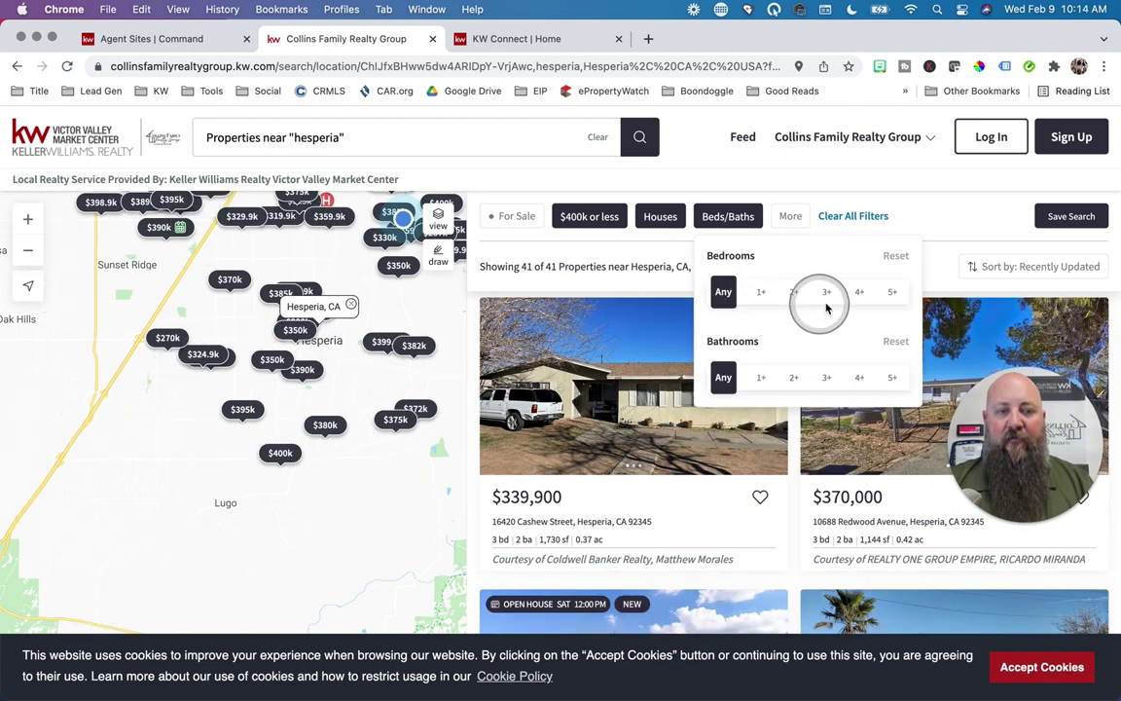
click(860, 294)
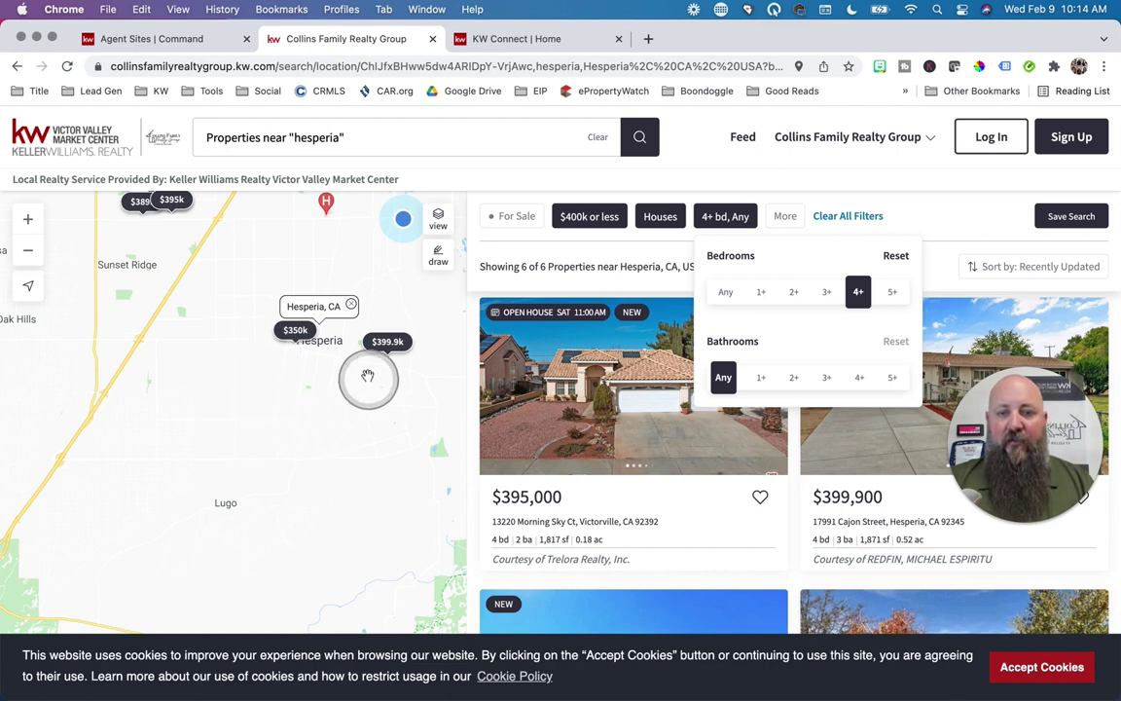
drag(201, 279, 95, 279)
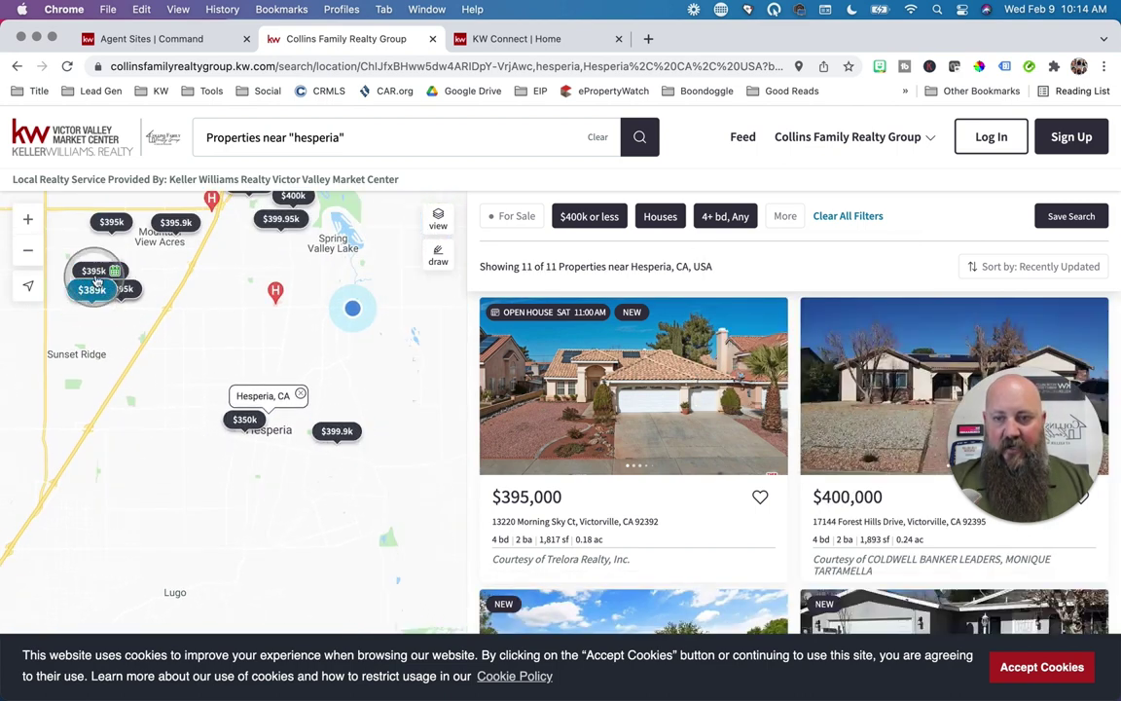
click(117, 272)
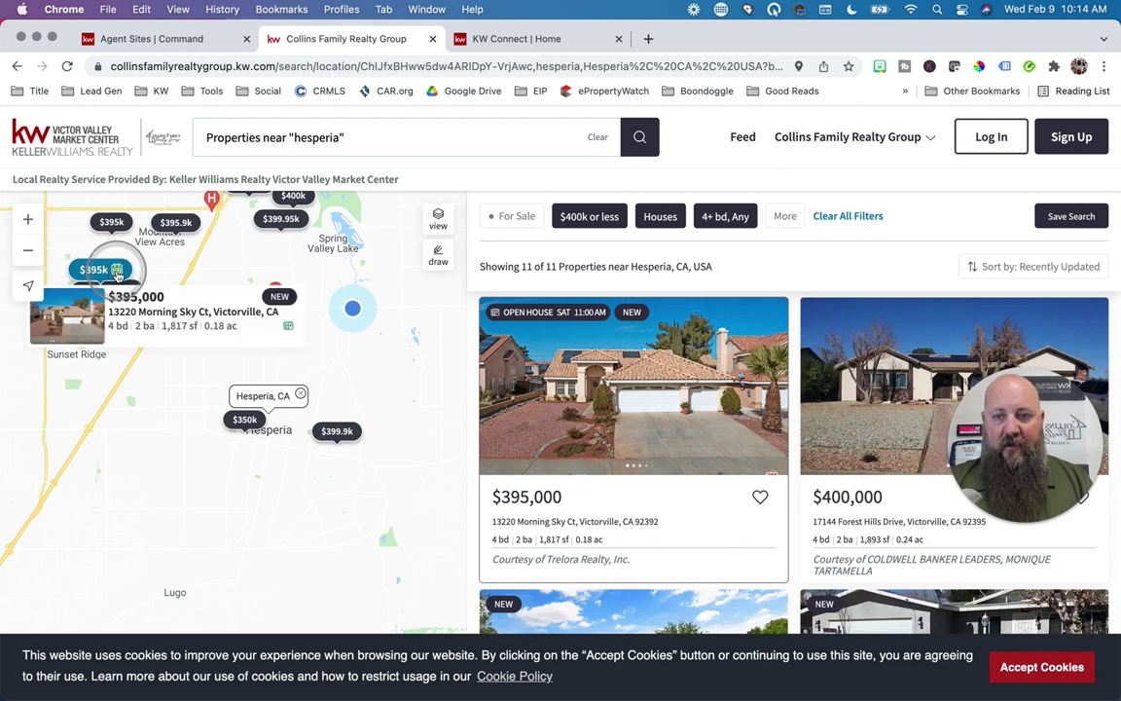
click(239, 306)
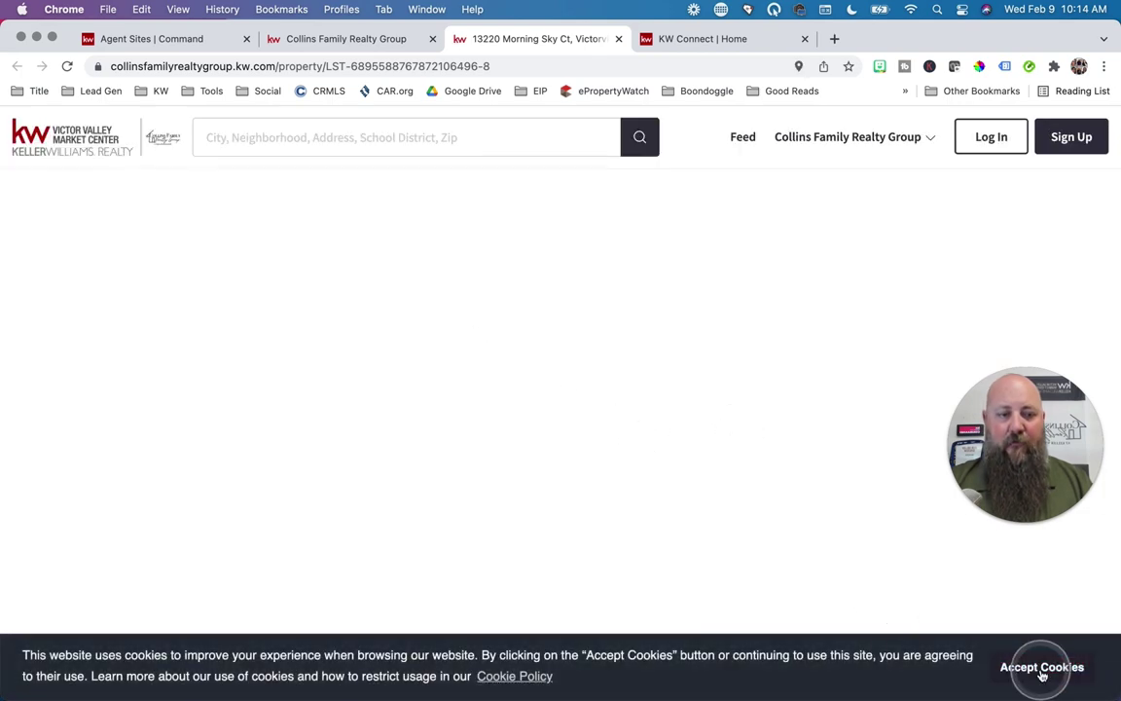
click(1041, 669)
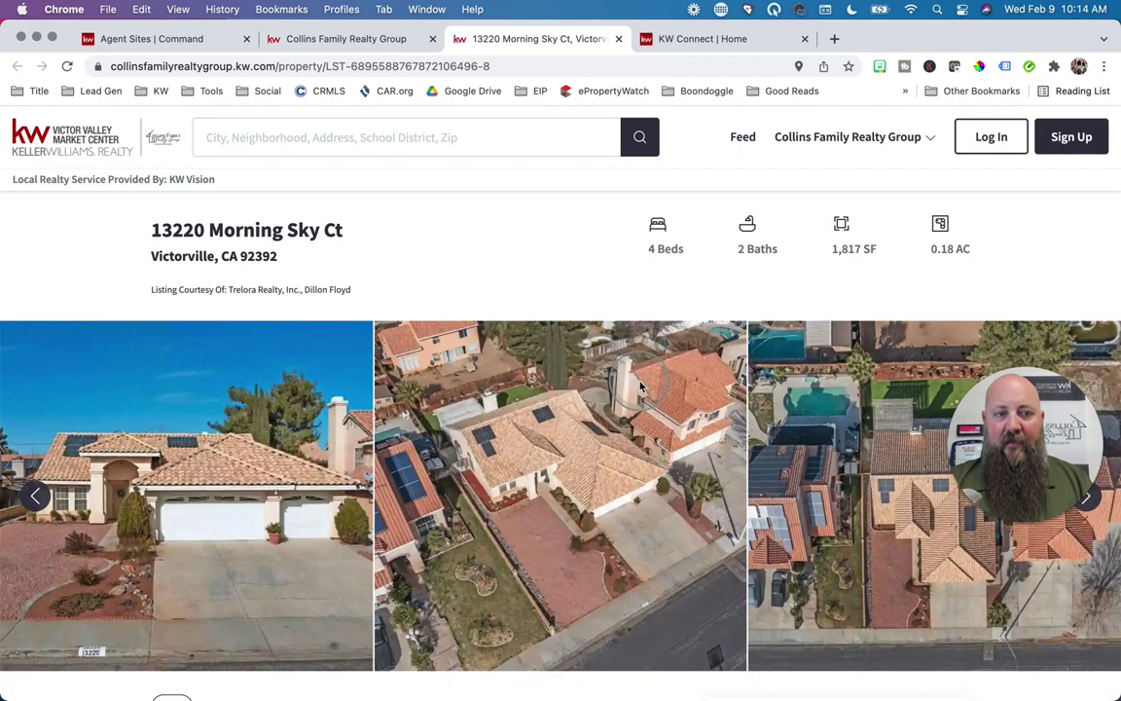
scroll(639, 388, down, 5)
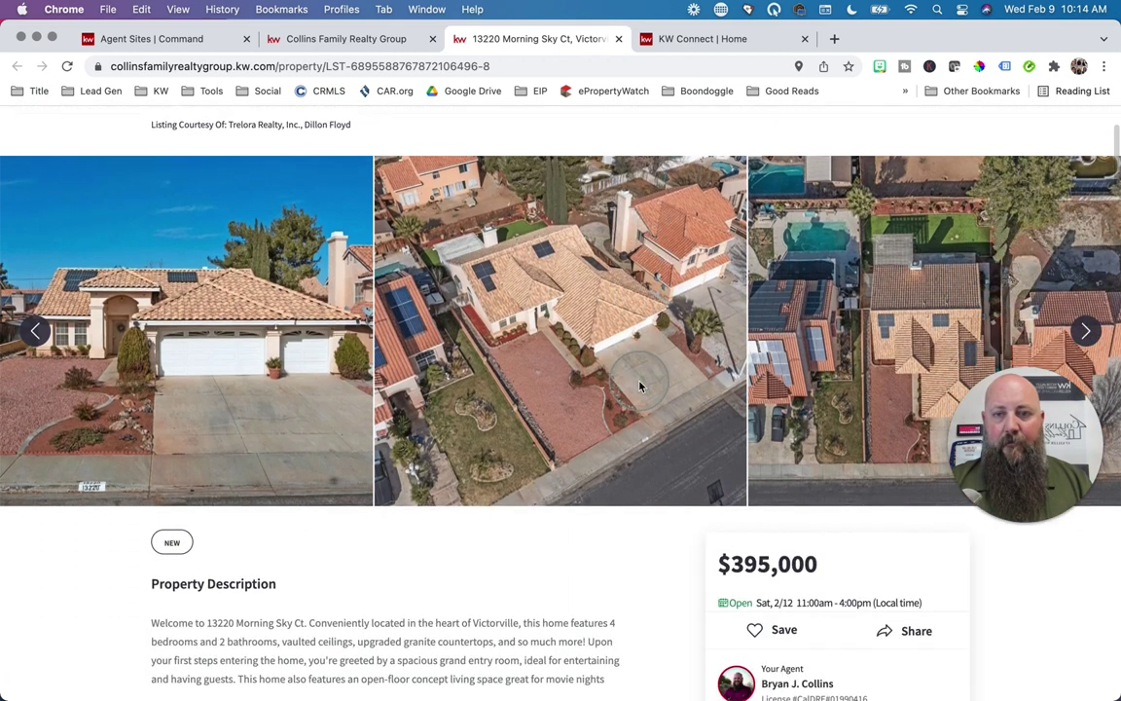
scroll(639, 387, down, 3)
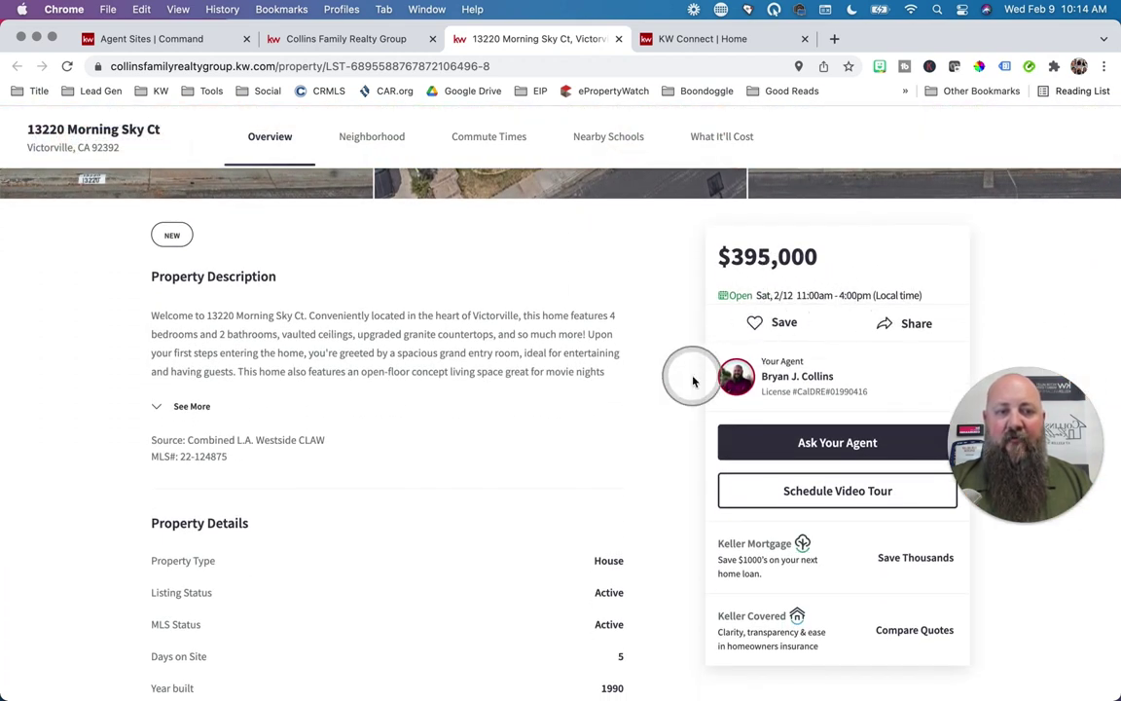
scroll(602, 429, down, 2)
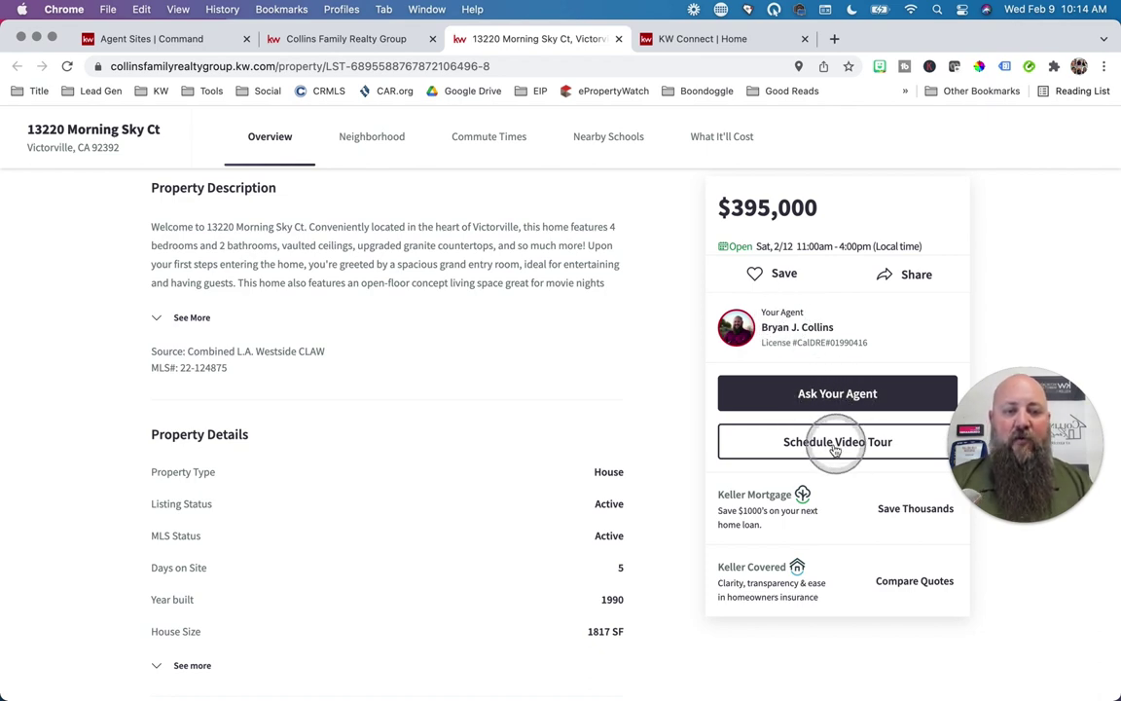
scroll(473, 411, down, 5)
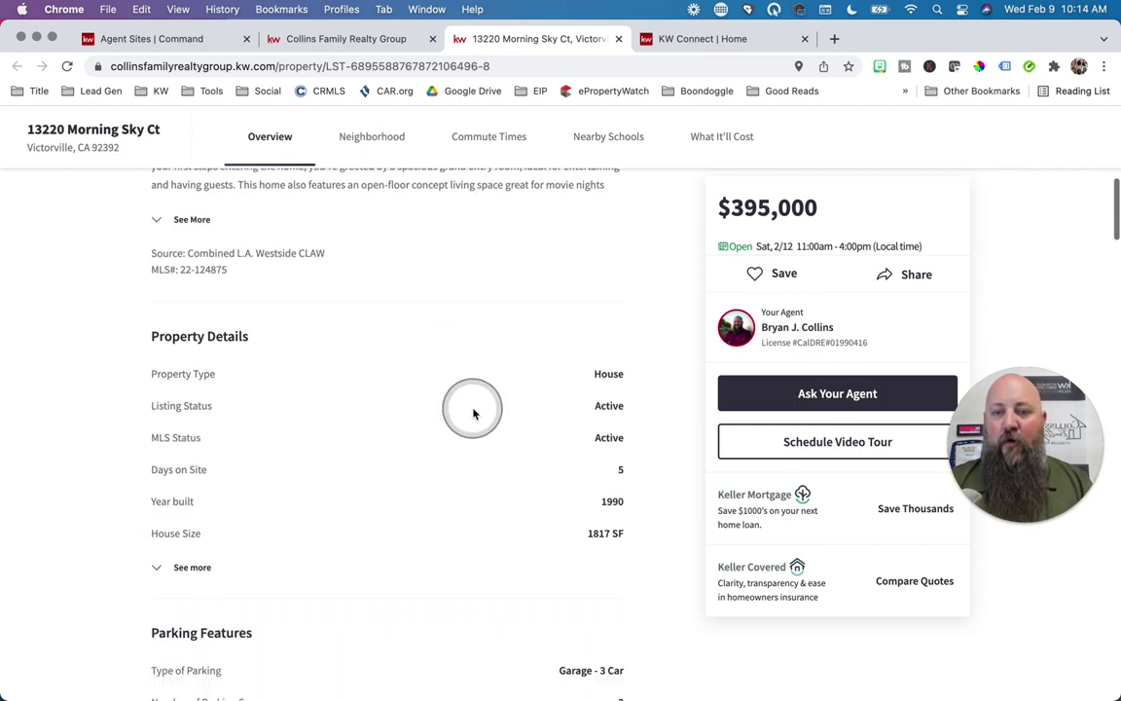
scroll(472, 414, up, 15)
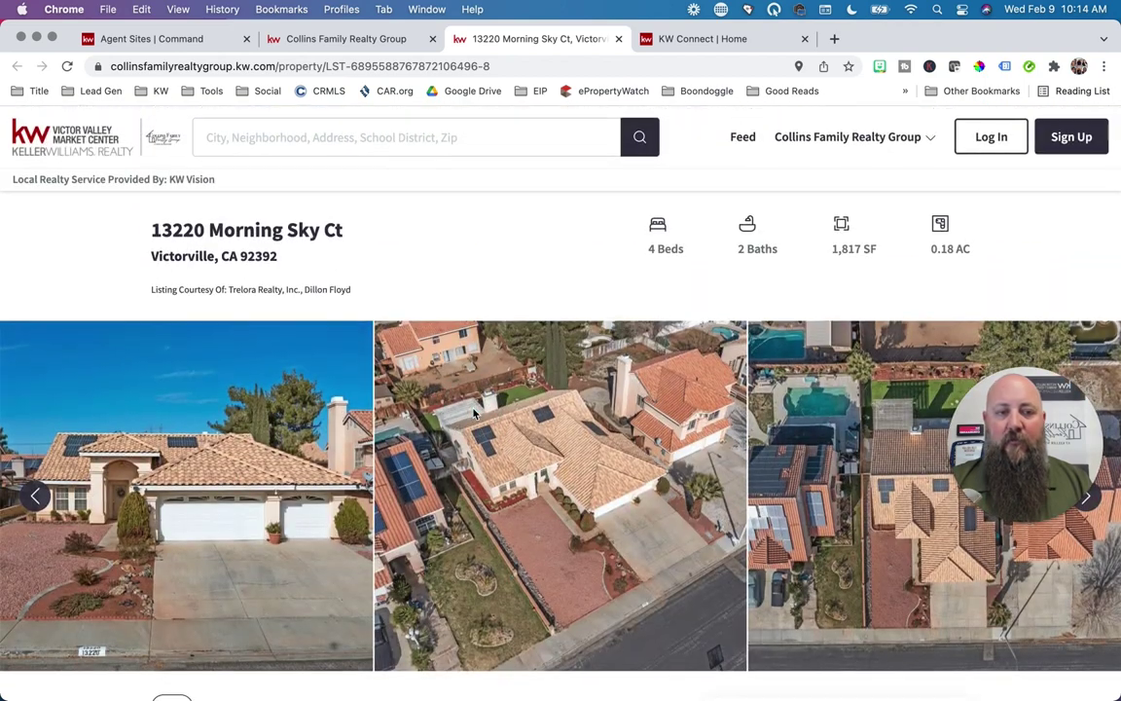
scroll(474, 413, down, 5)
scroll(474, 414, down, 5)
scroll(416, 368, up, 10)
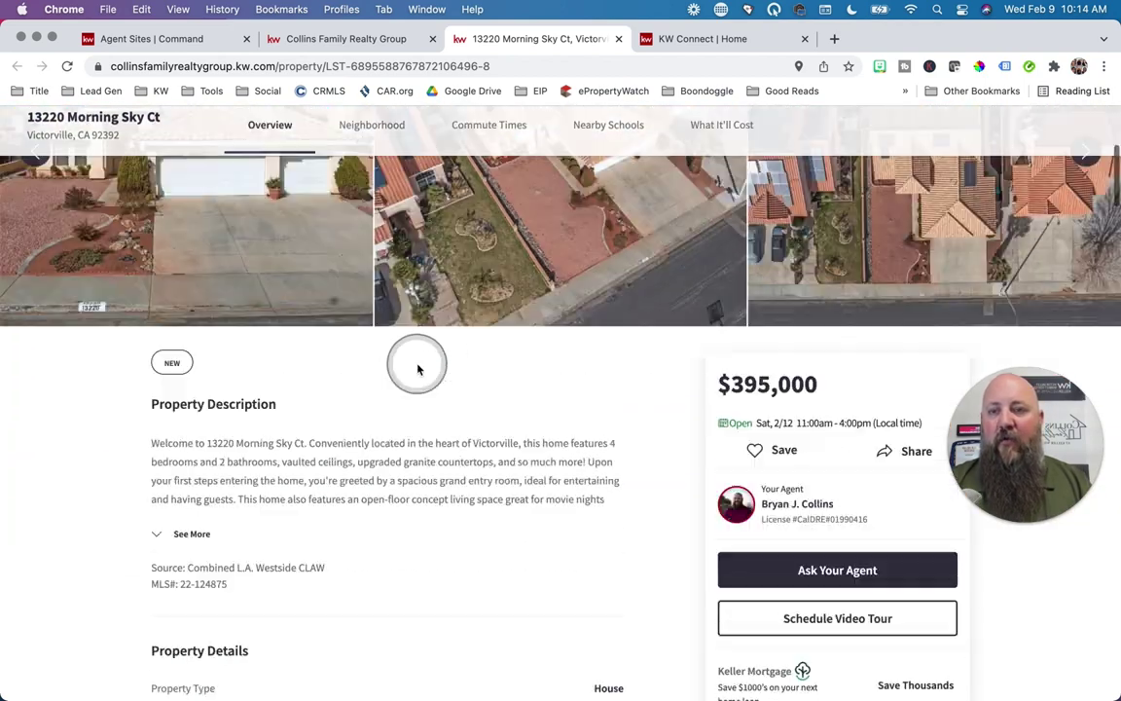
scroll(545, 383, down, 13)
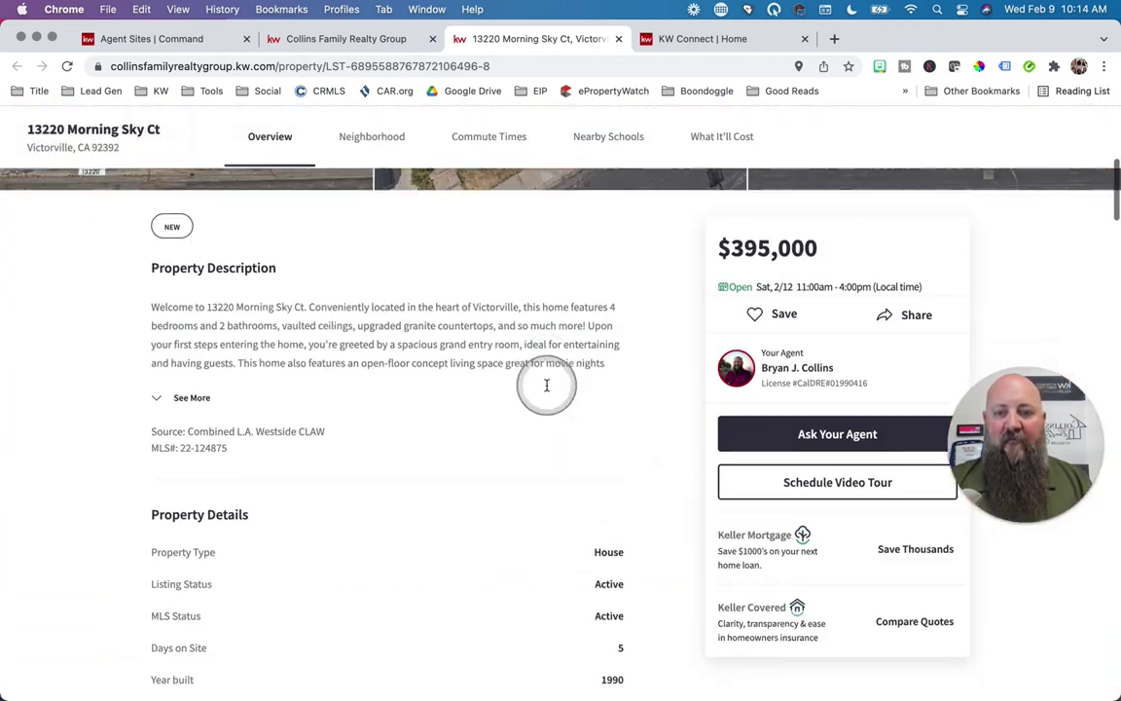
click(907, 308)
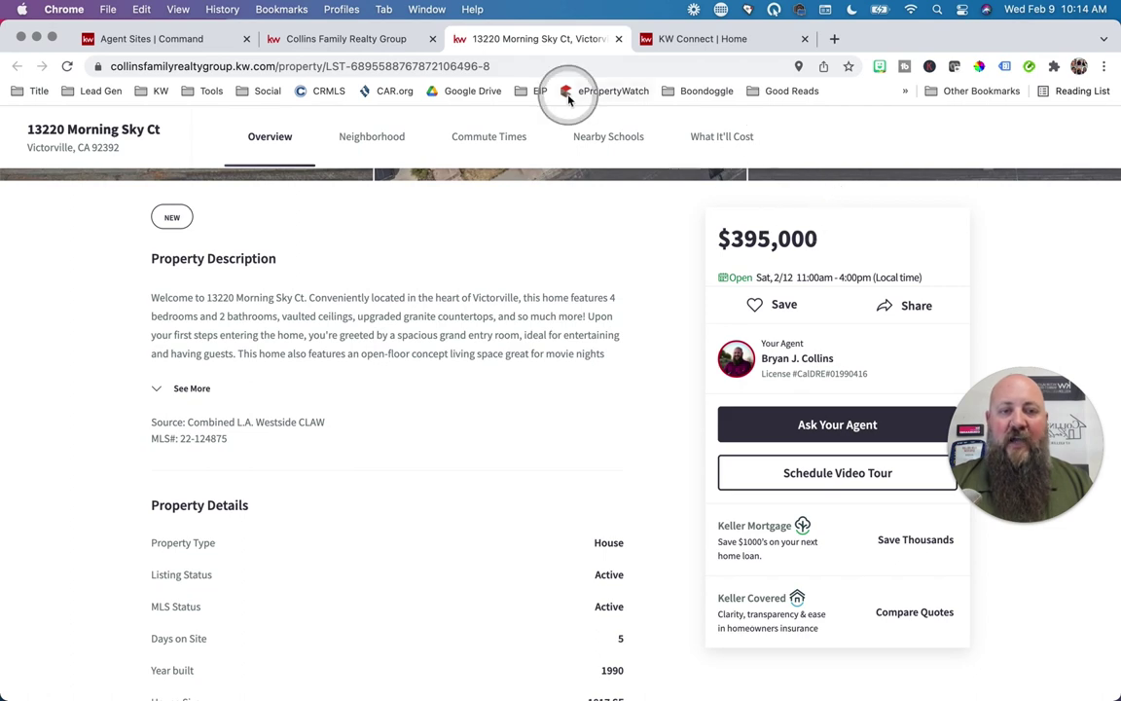
- Review the rest of the listing page, then close its tab
scroll(591, 375, down, 10)
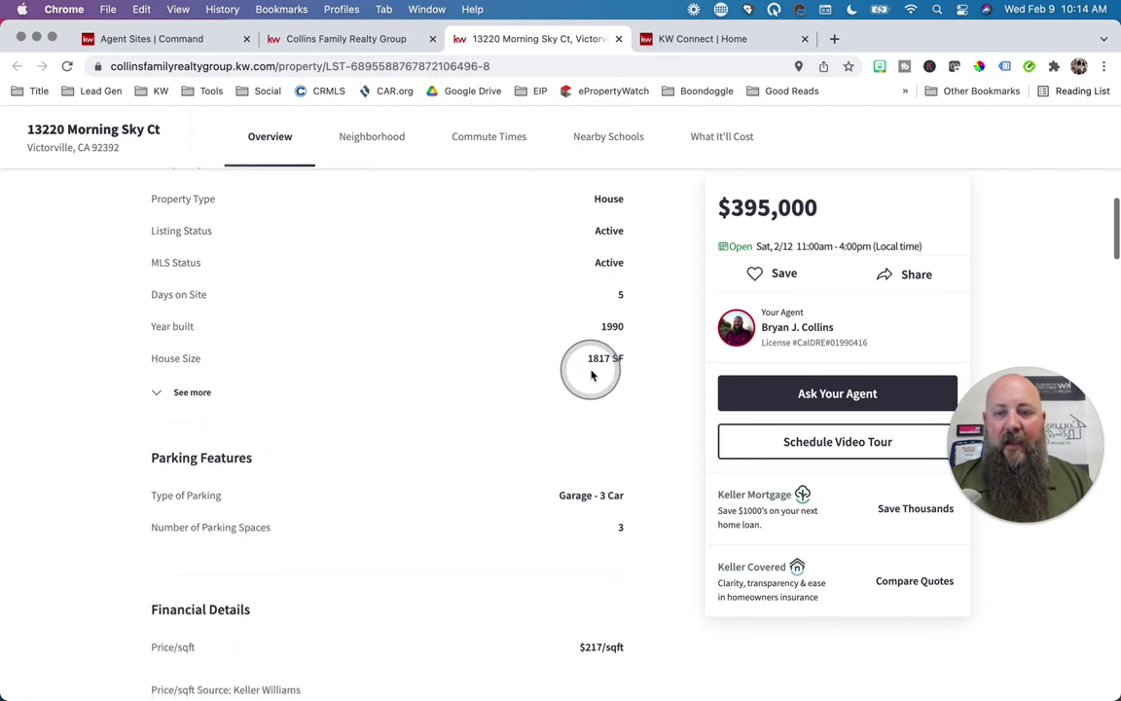
scroll(591, 374, down, 12)
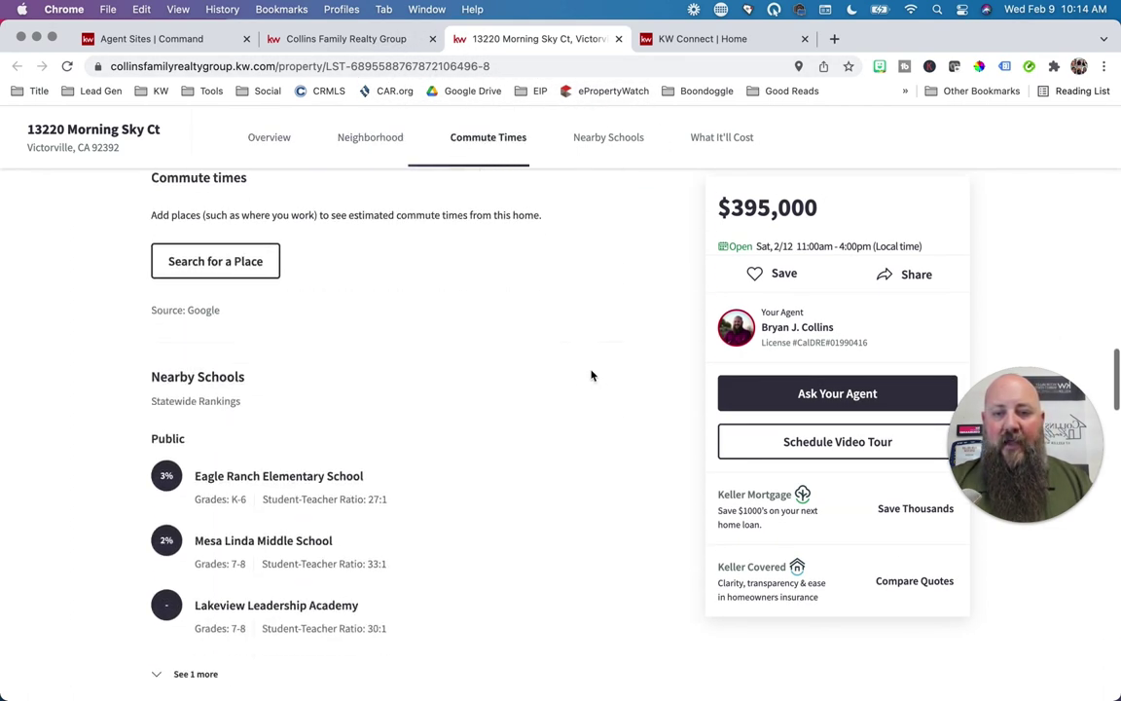
scroll(591, 374, down, 10)
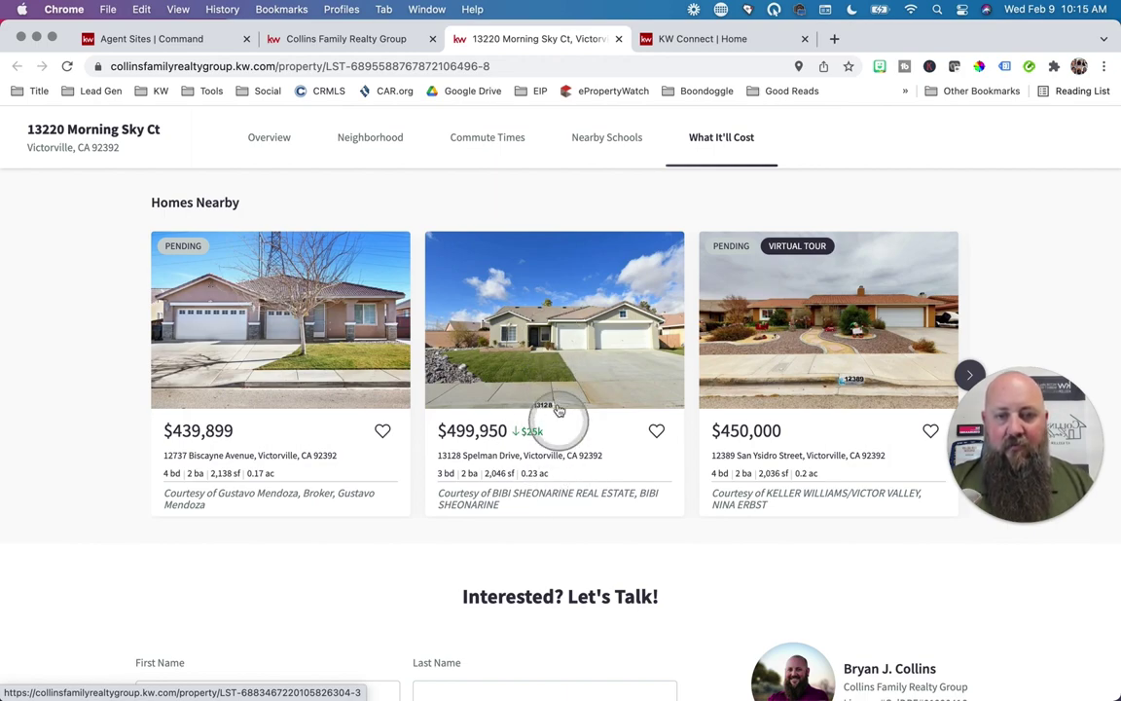
scroll(540, 301, up, 20)
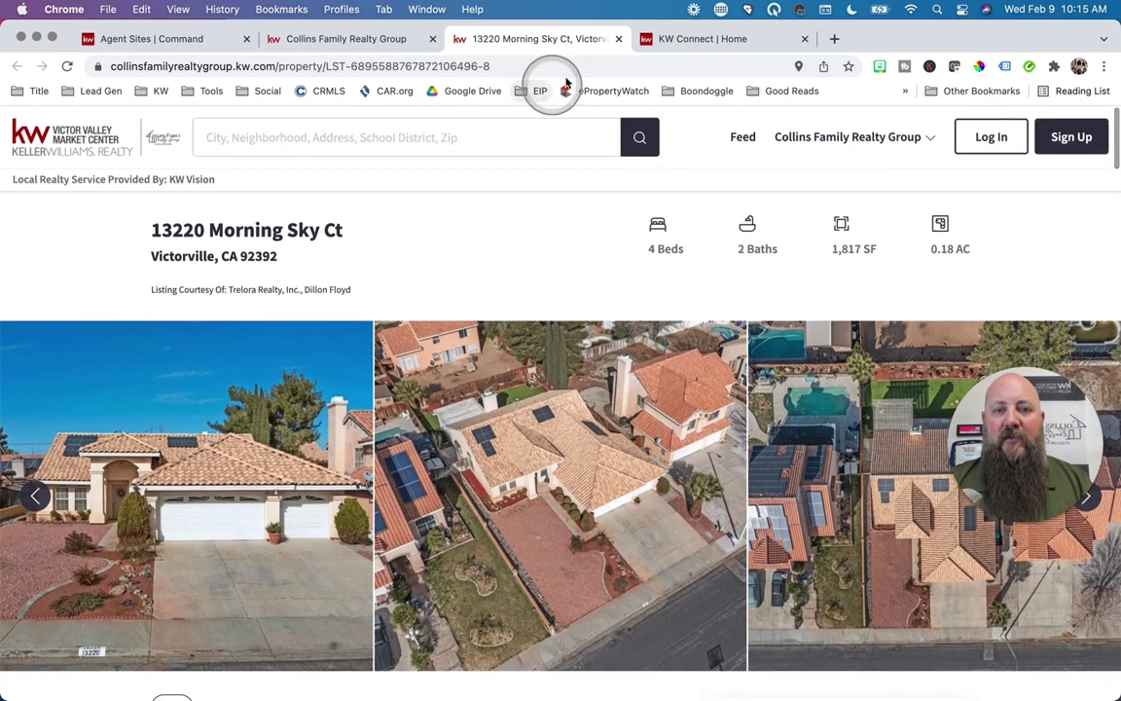
click(617, 39)
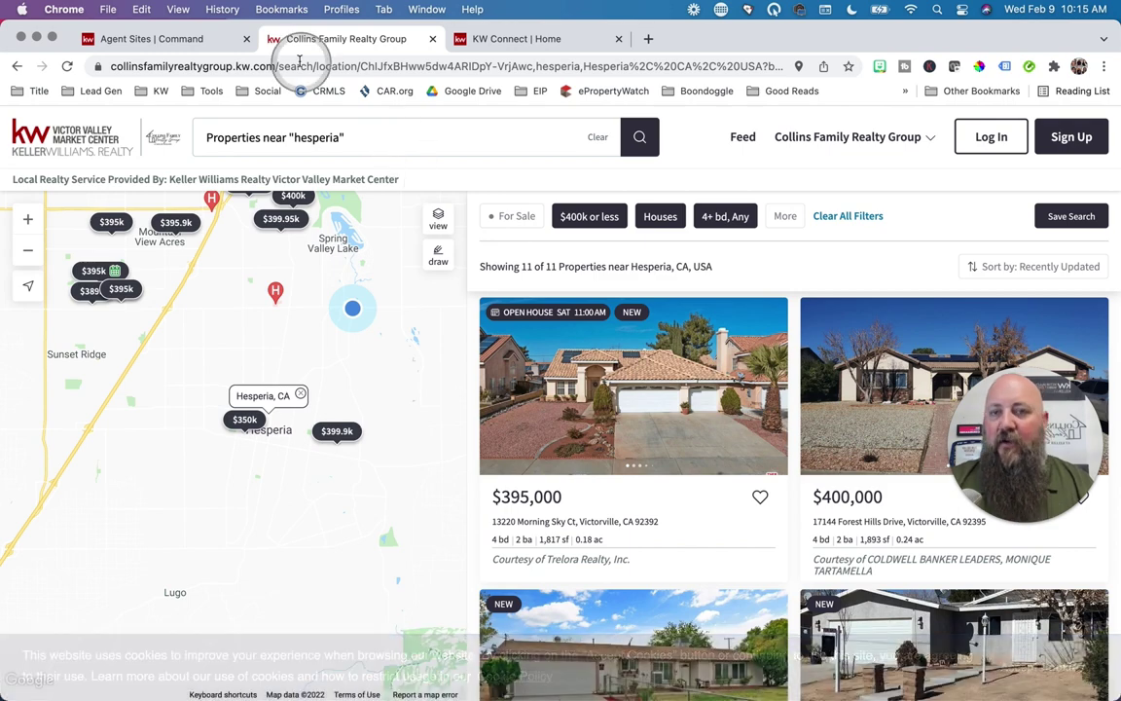
- Return to KW Command and navigate via Landing Pages and Home to Contacts
click(212, 41)
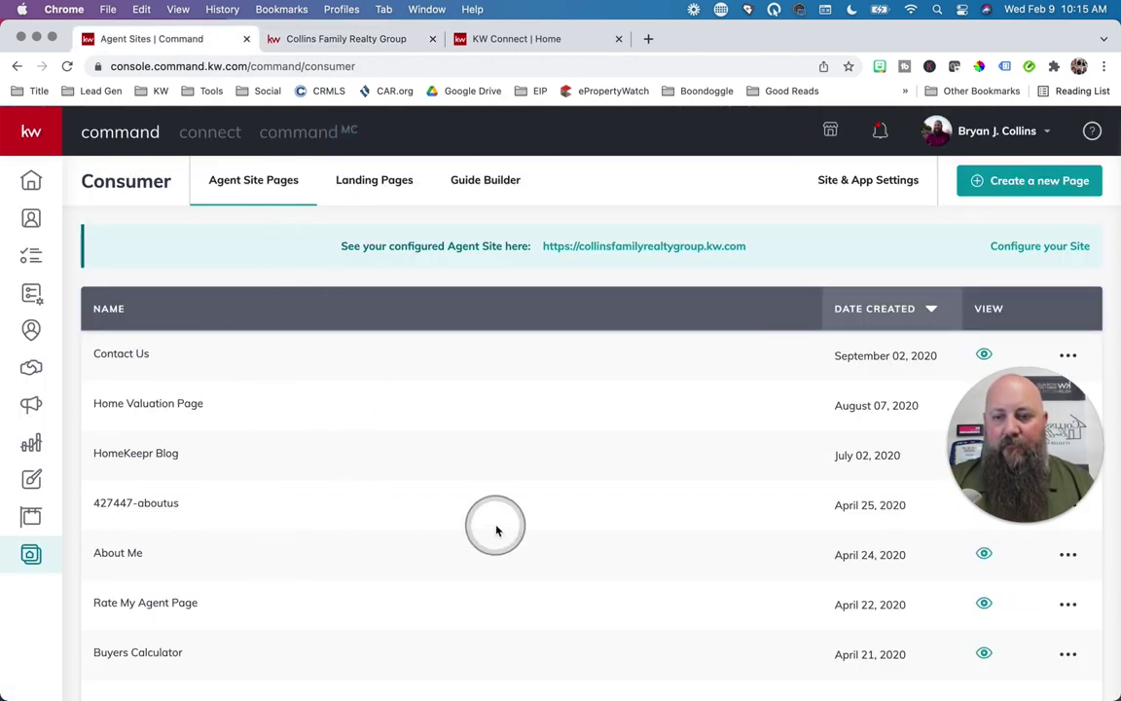
click(371, 185)
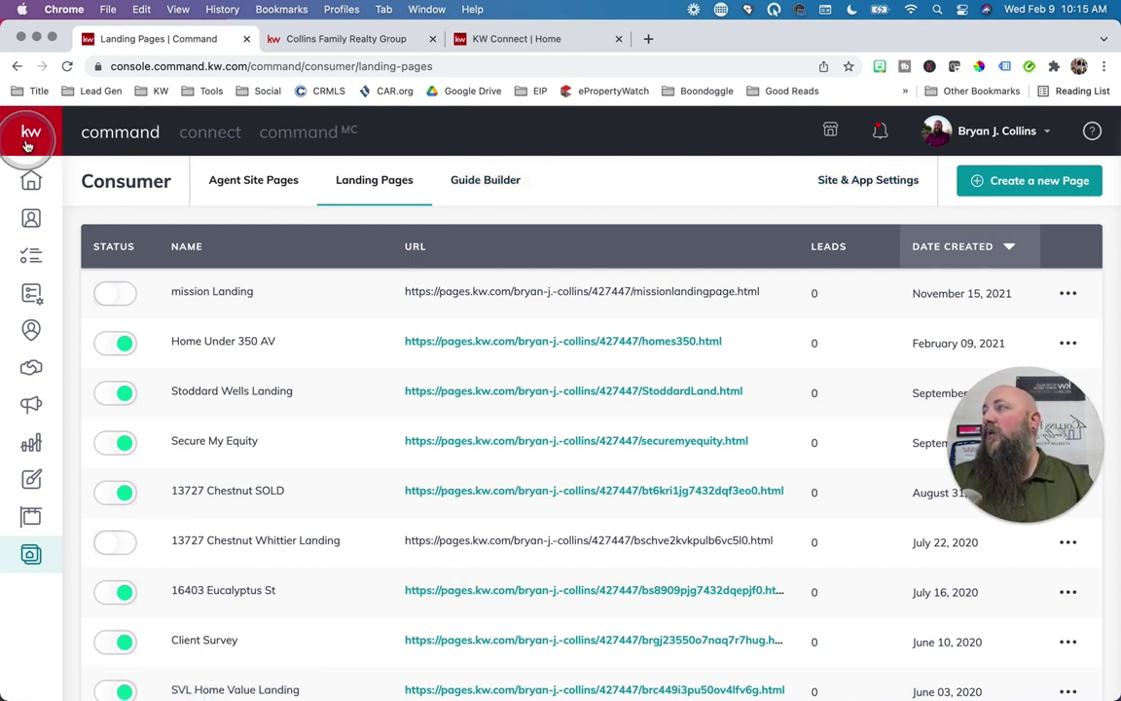
click(33, 189)
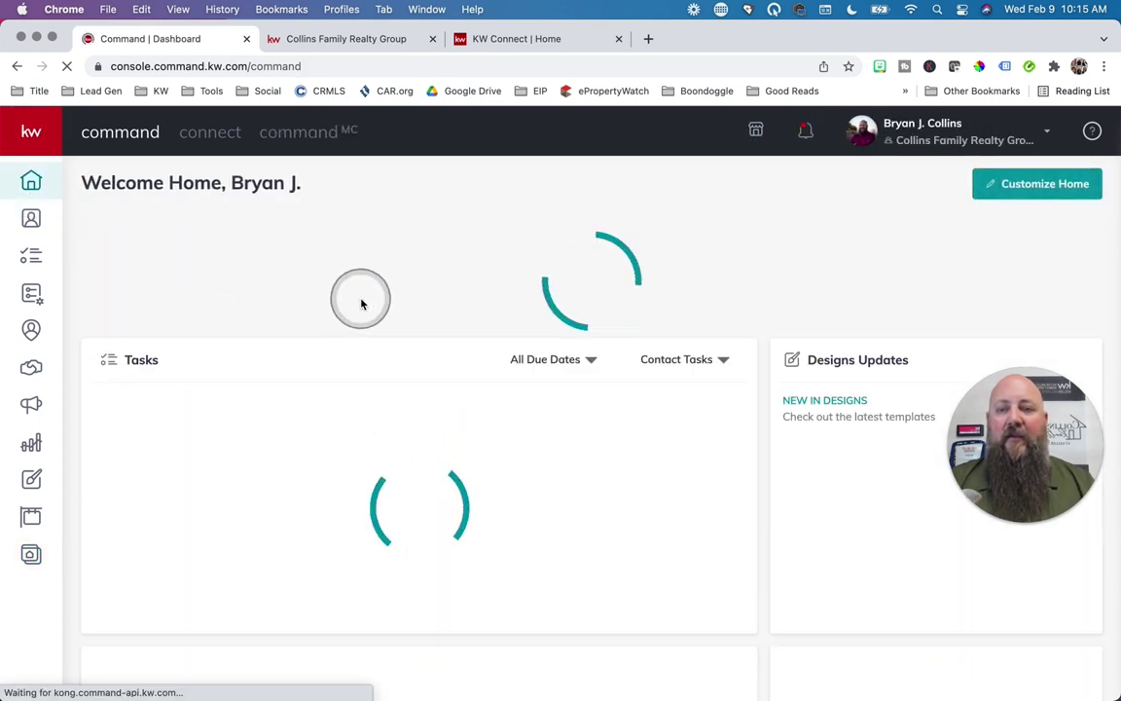
click(31, 130)
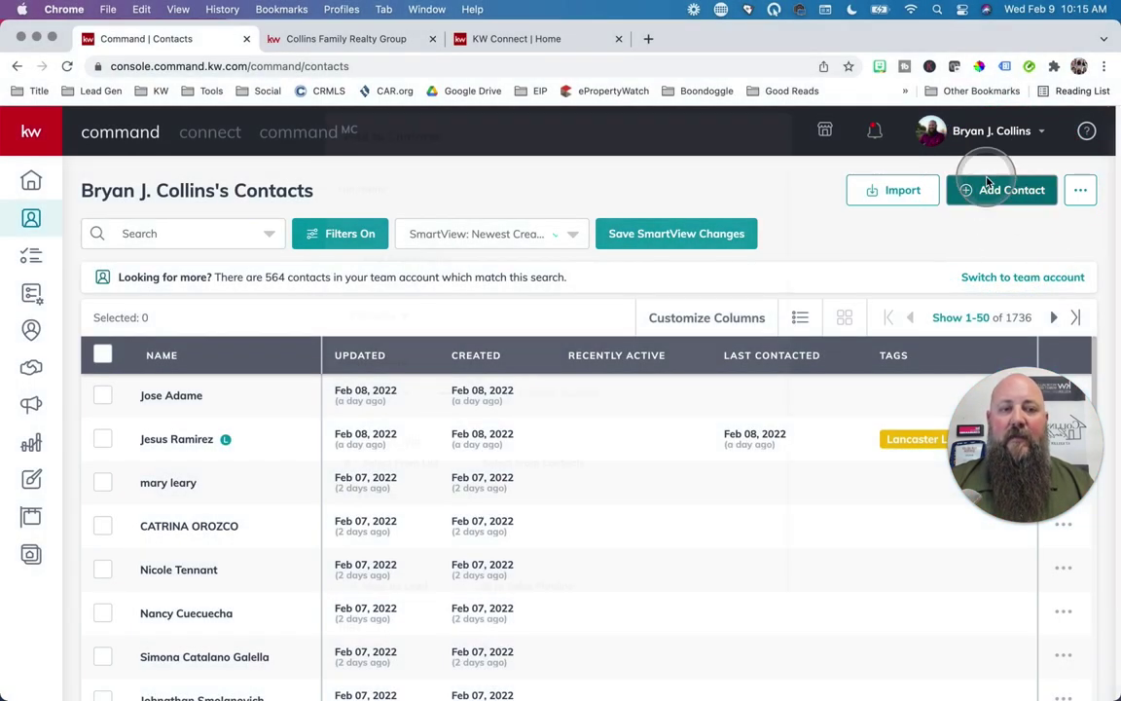
- Start a new contact with the test contact's full name, e-mail and partial primary phone
click(1009, 193)
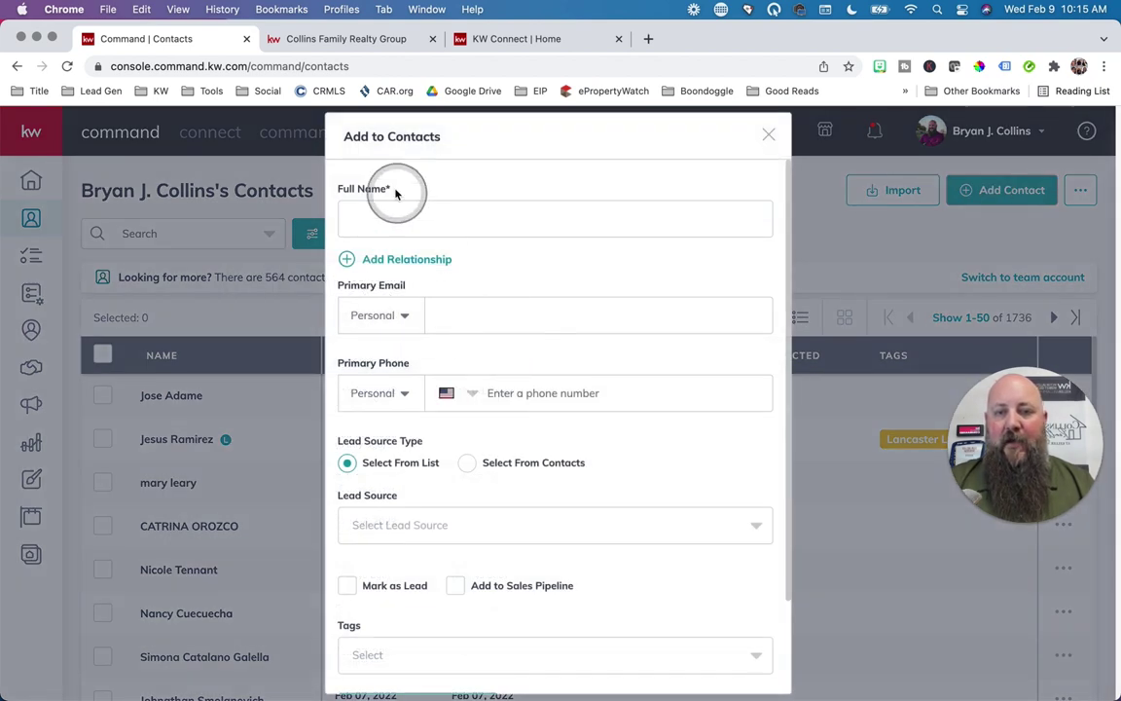
scroll(513, 443, down, 2)
scroll(467, 360, up, 2)
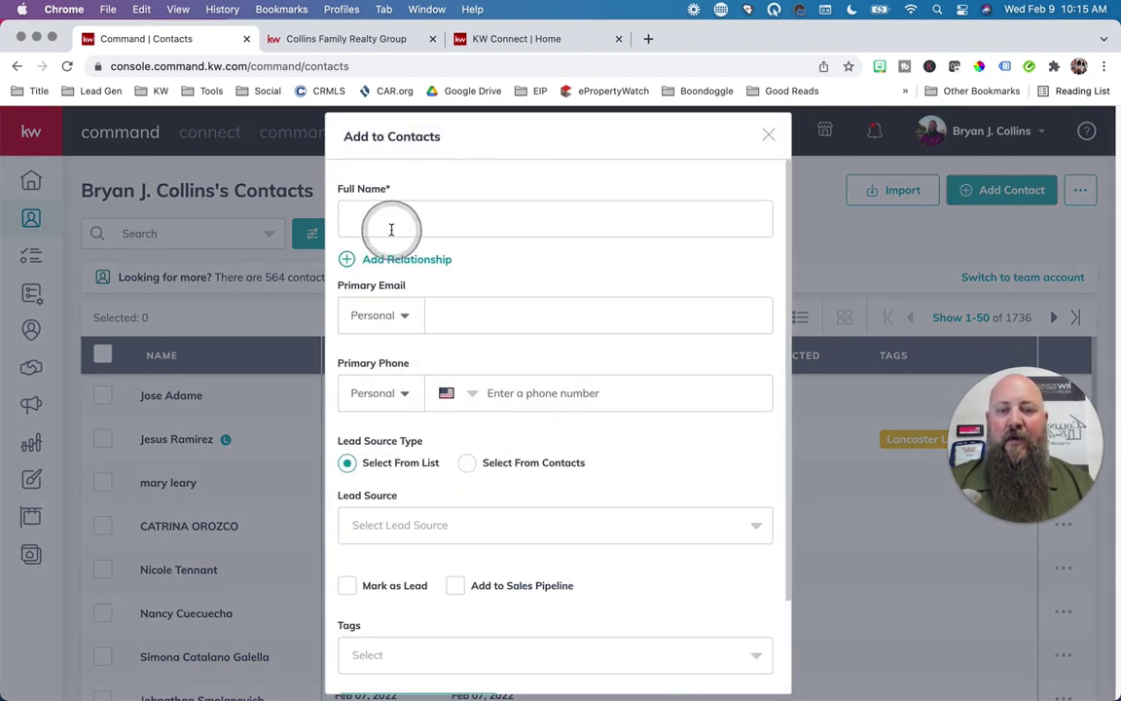
click(388, 221)
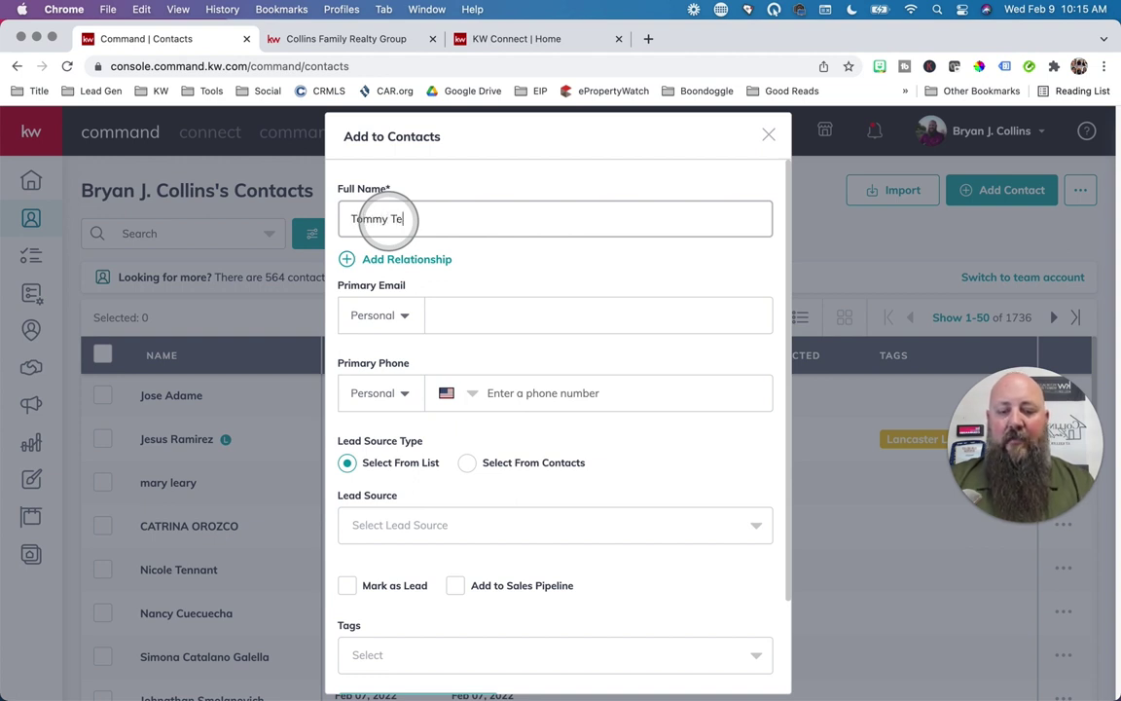
key(Tab)
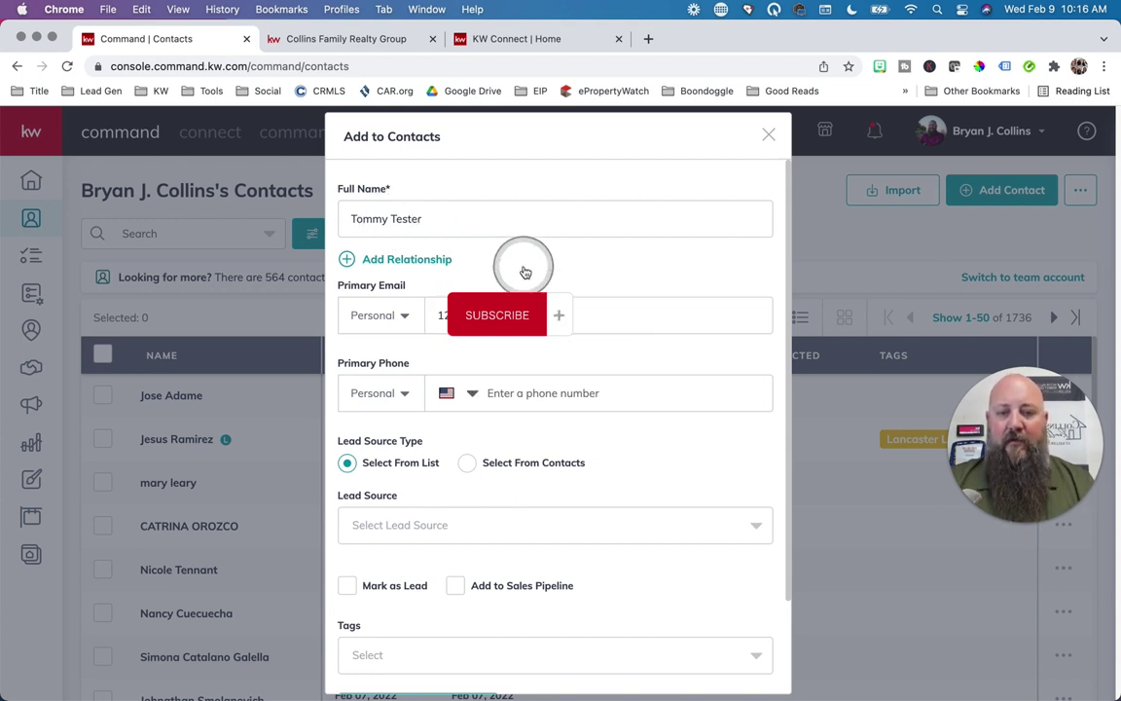
click(634, 390)
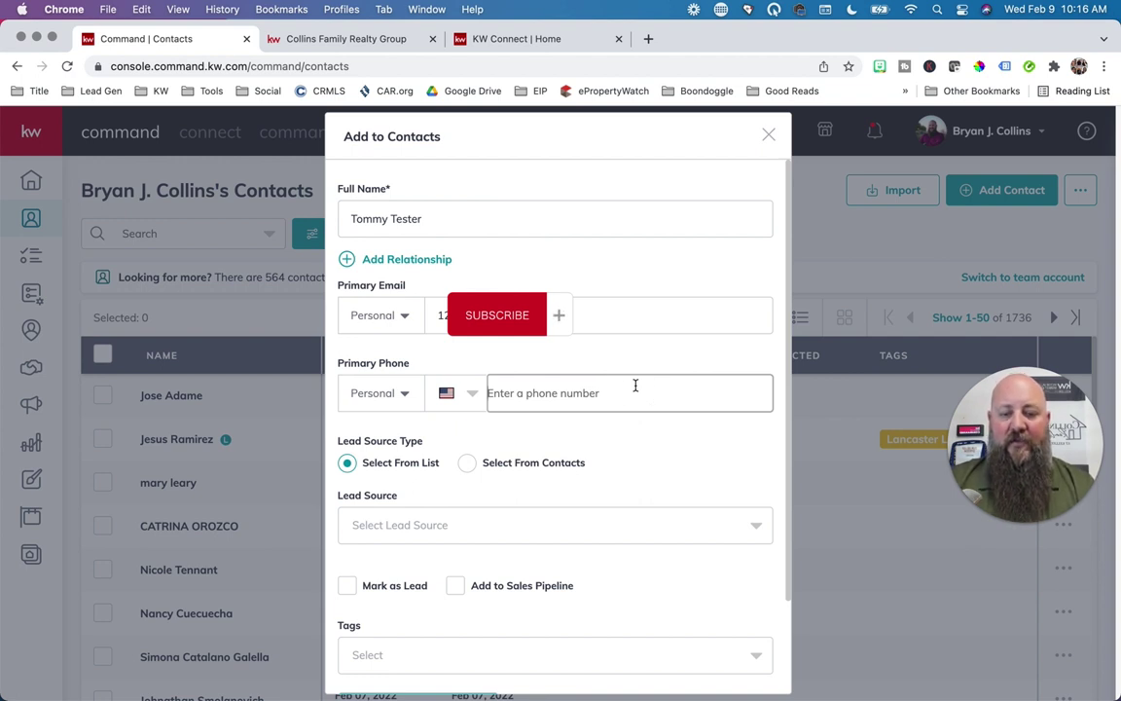
text(76)
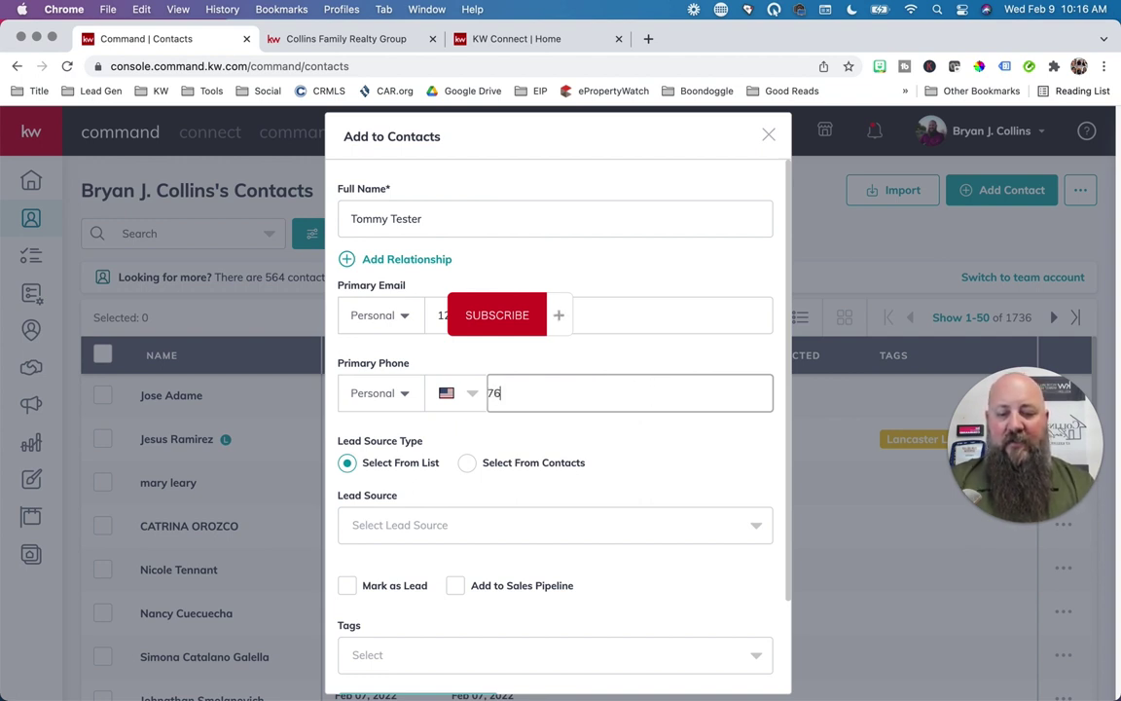
text(0)
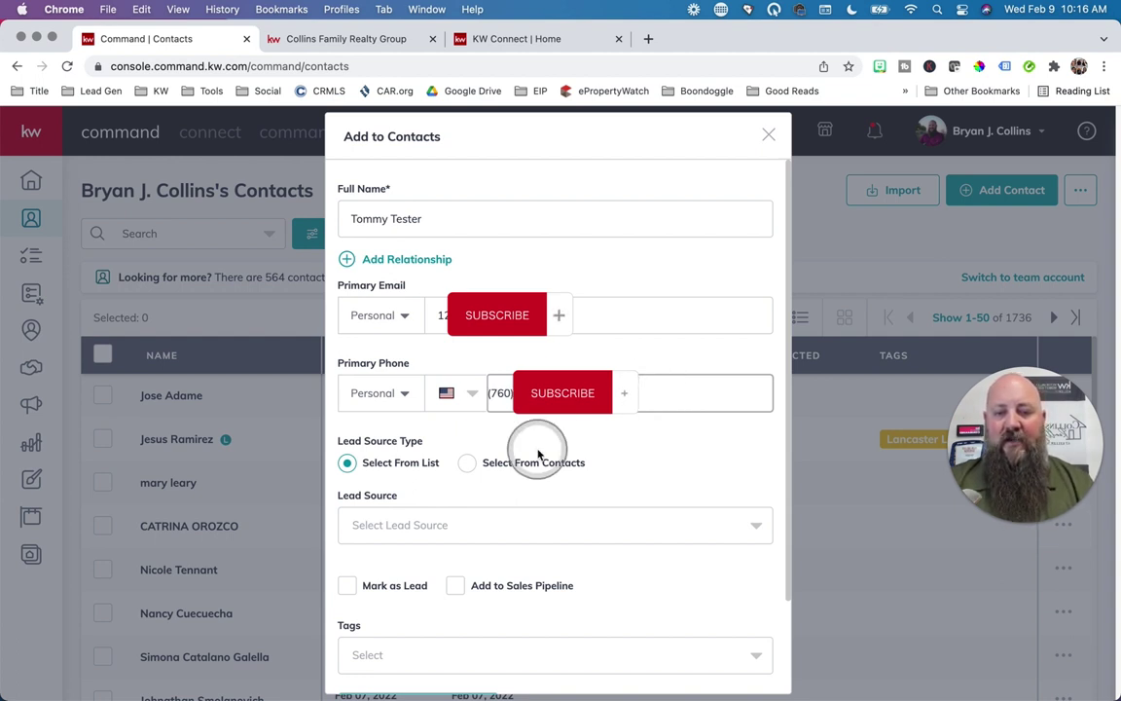
scroll(671, 465, down, 3)
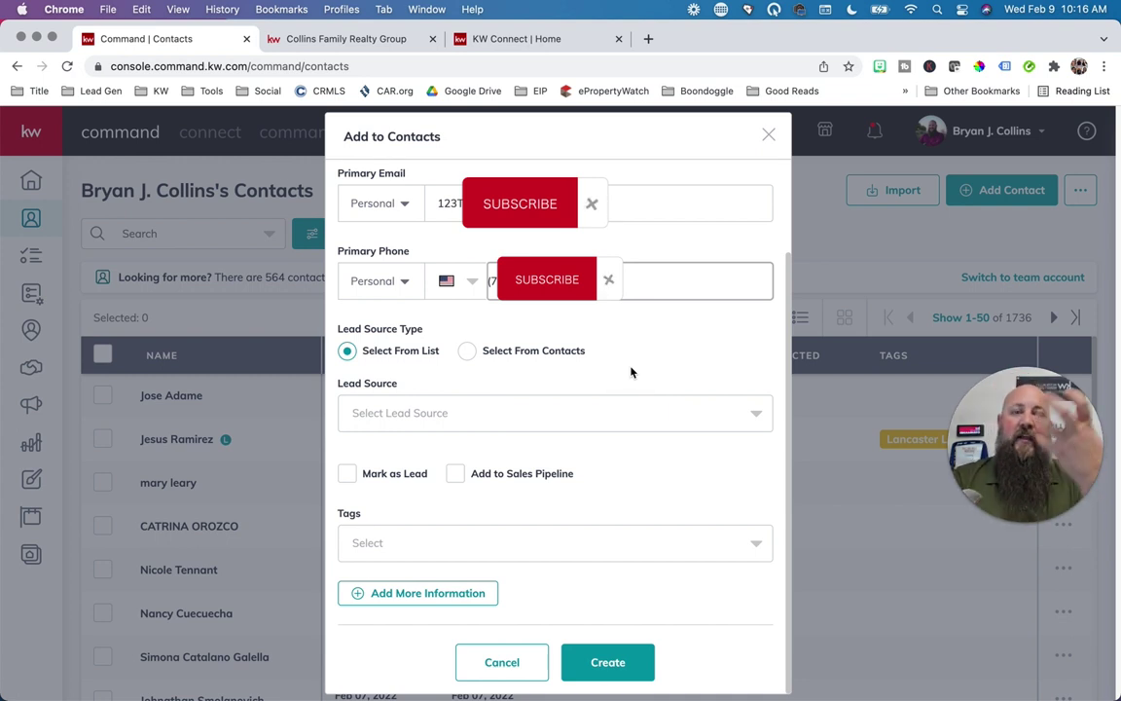
- Switch Lead Source Type from Select From Contacts back to Select From List, and show the lead sources
click(627, 394)
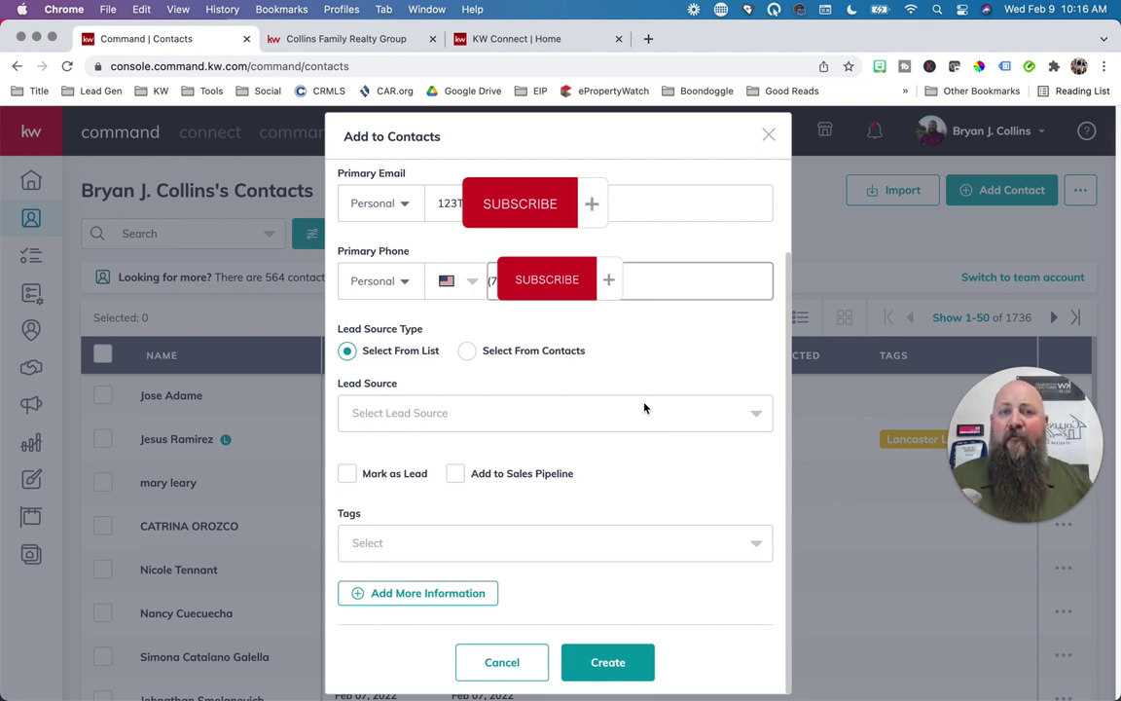
click(574, 365)
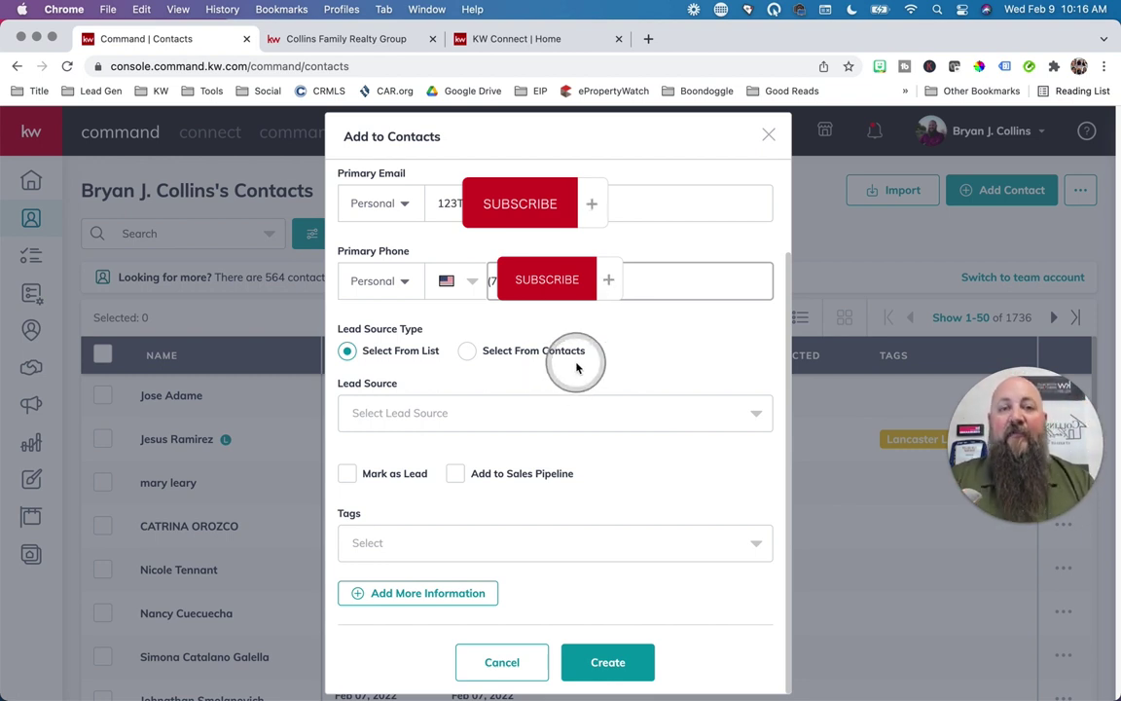
click(468, 352)
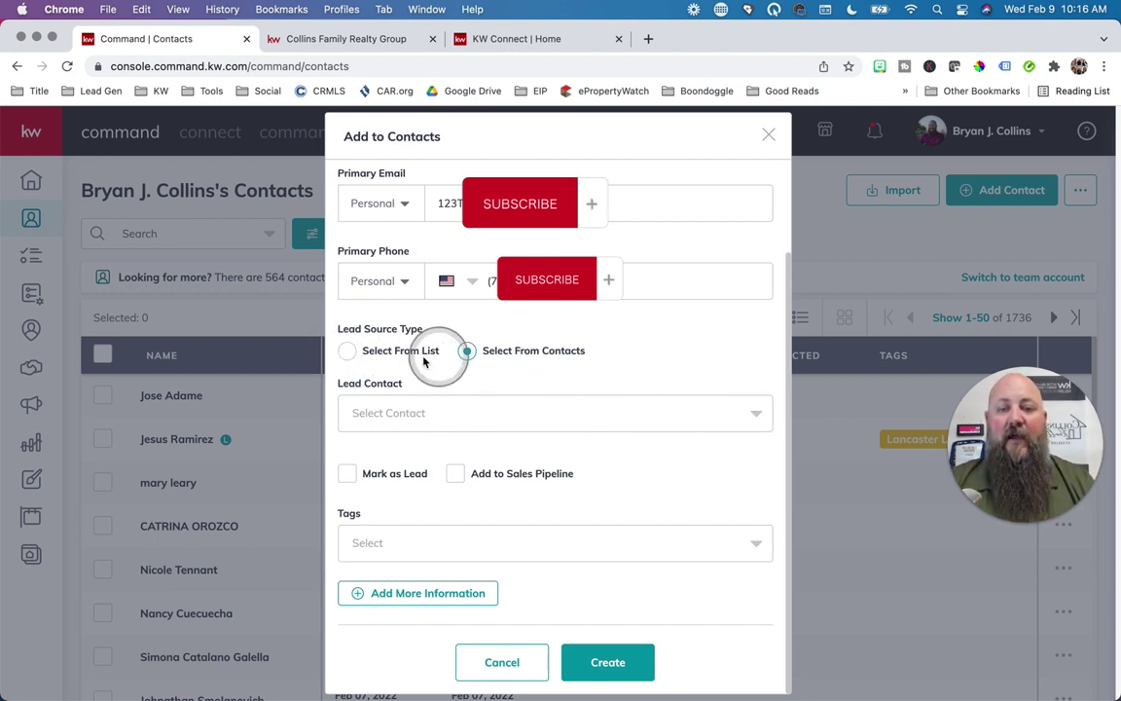
click(365, 353)
click(538, 418)
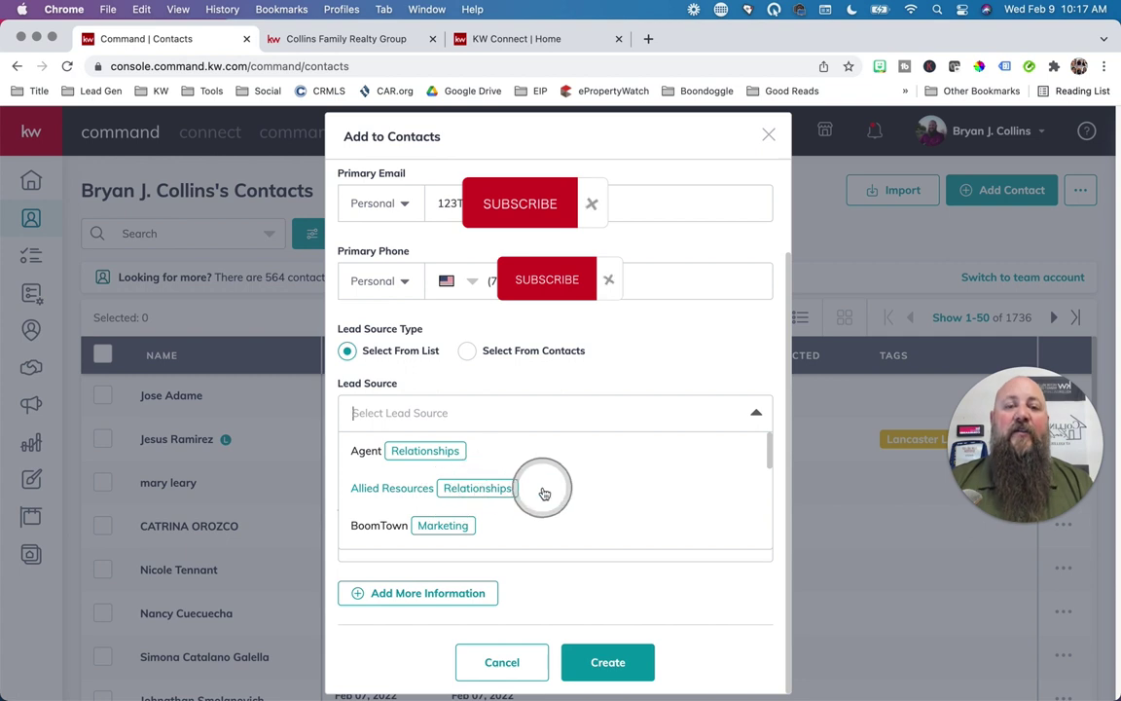
- Scroll through the lead sources and choose Allied Resources
scroll(567, 497, down, 2)
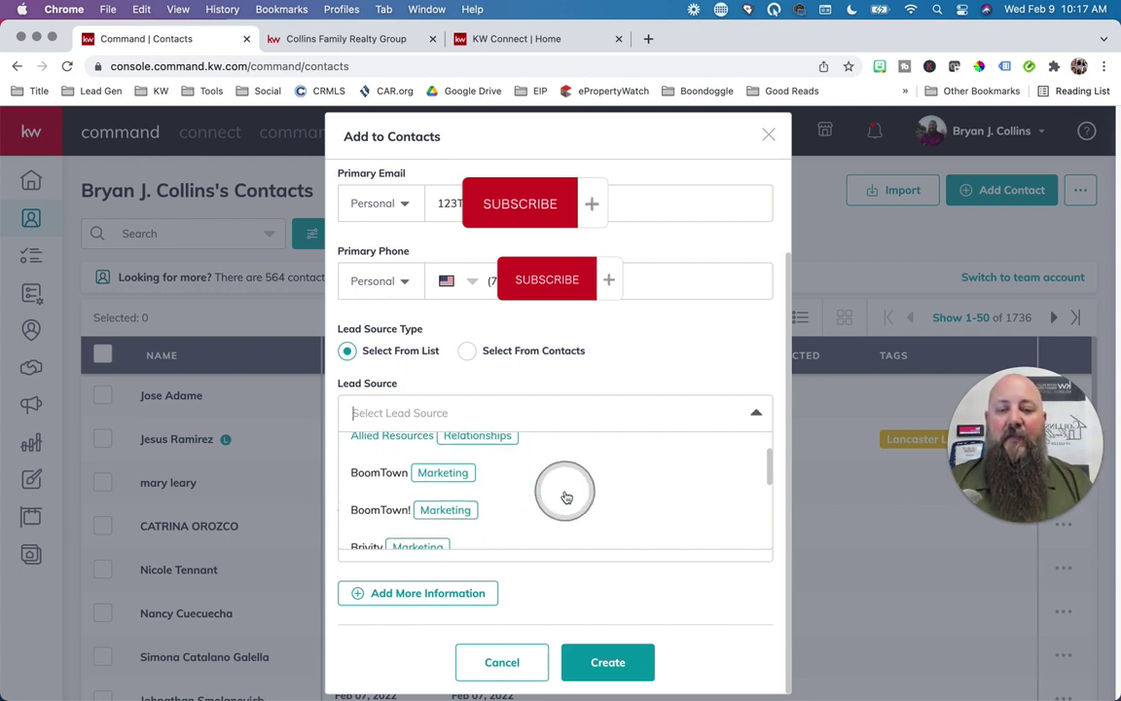
scroll(599, 498, down, 1)
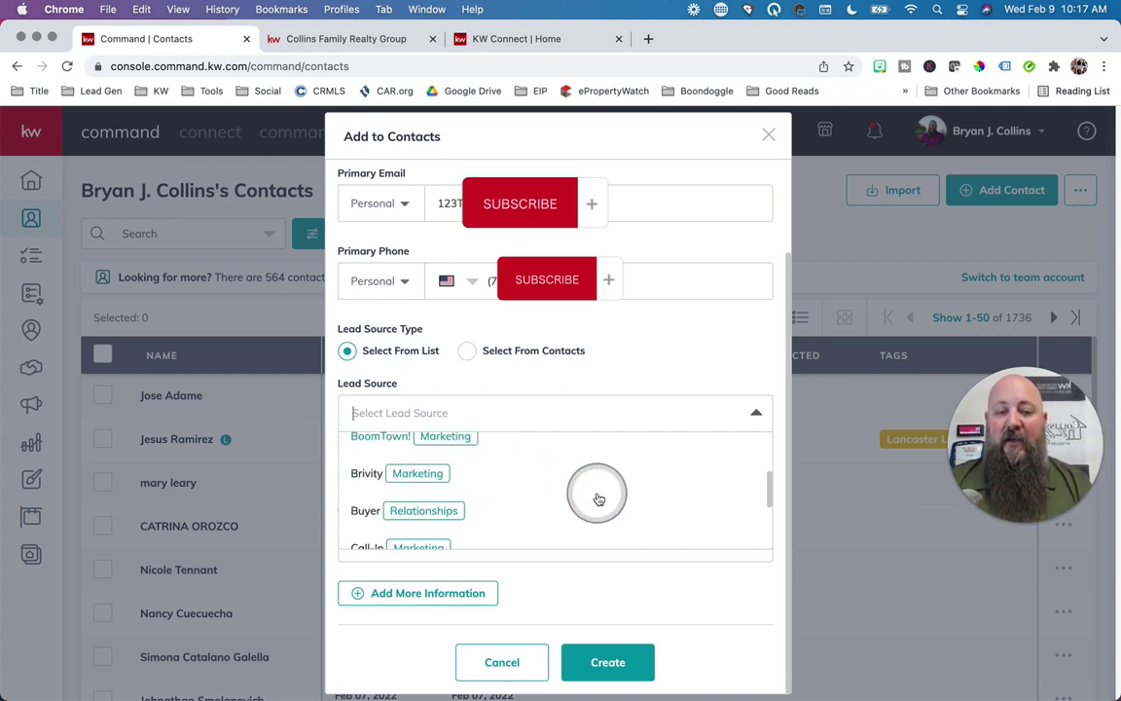
scroll(583, 492, down, 1)
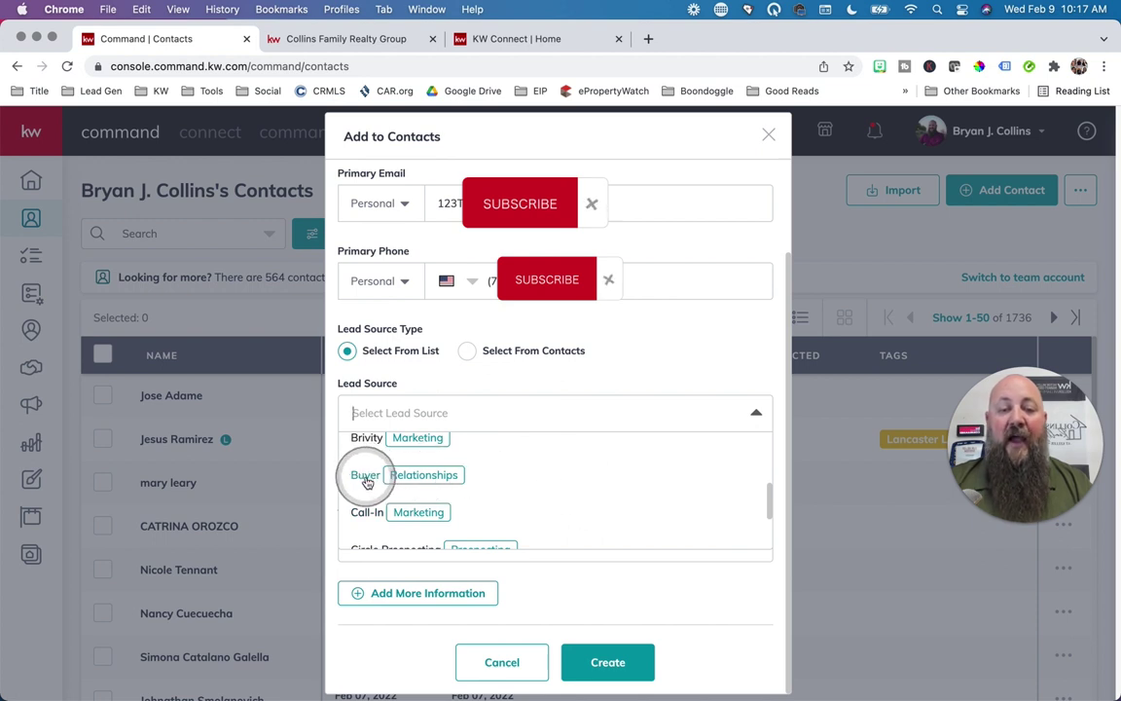
scroll(576, 470, down, 2)
scroll(551, 474, up, 1)
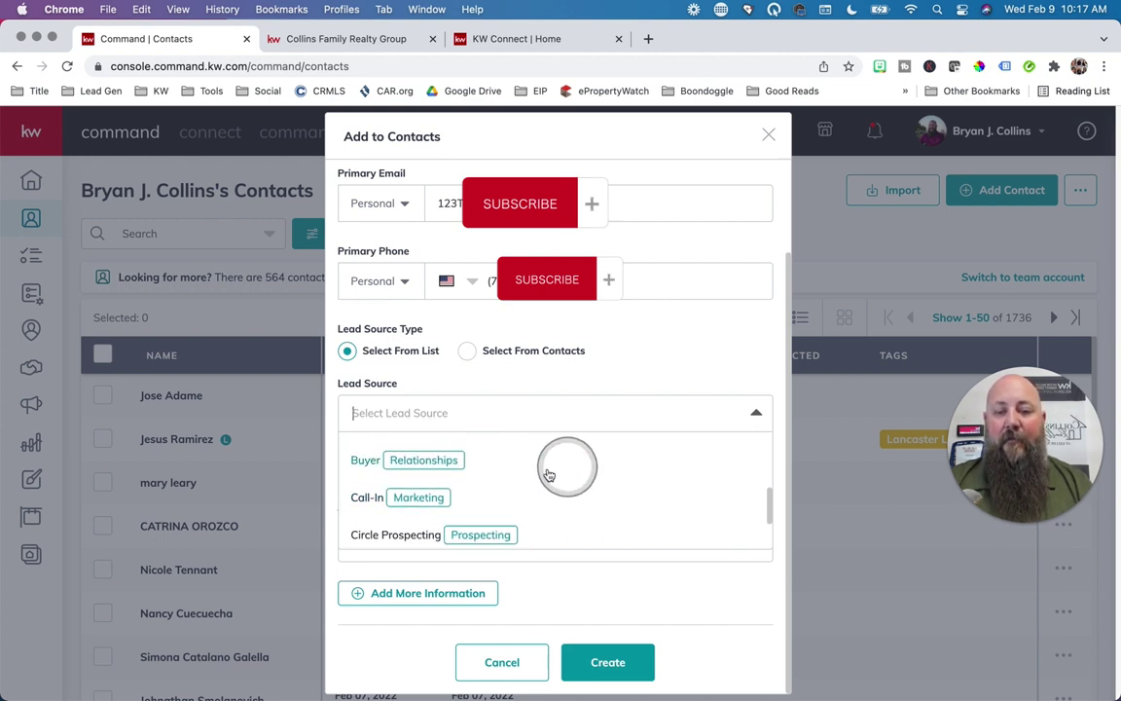
scroll(593, 487, down, 2)
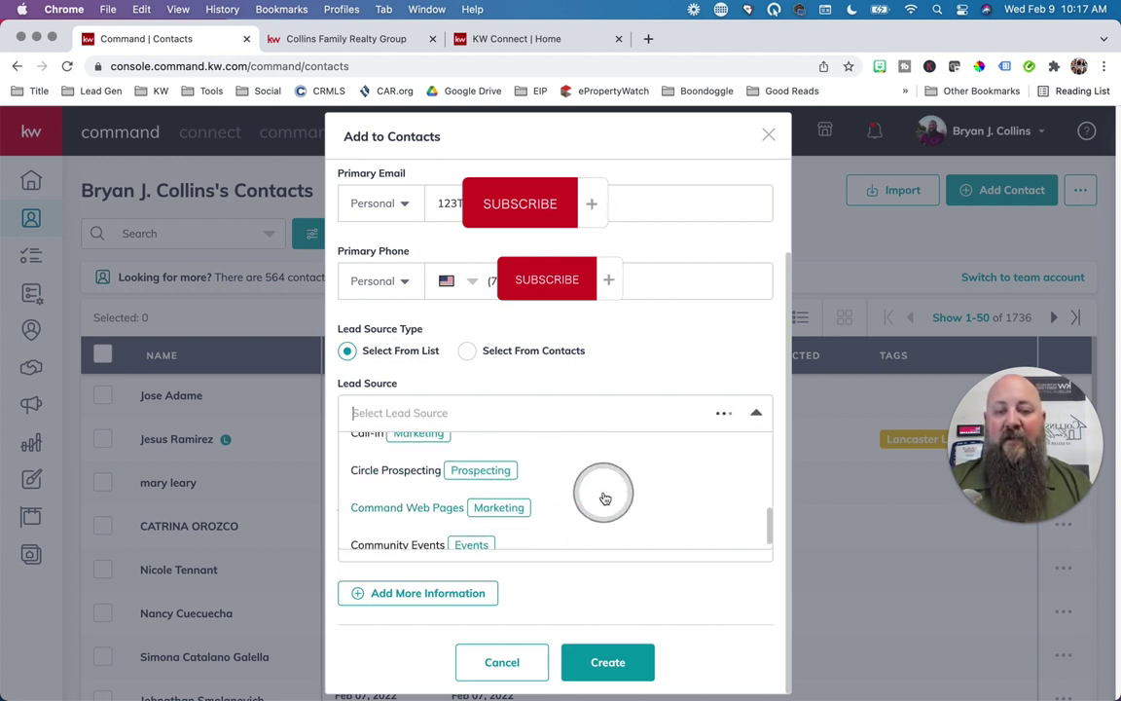
scroll(511, 482, down, 1)
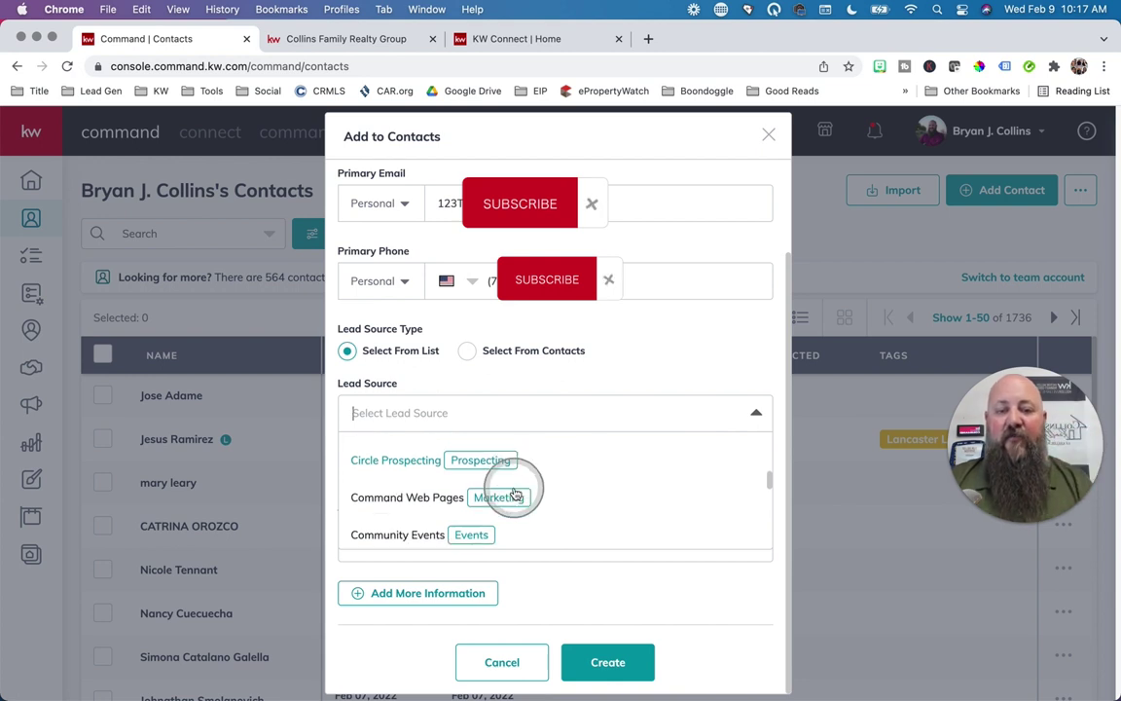
scroll(487, 482, down, 1)
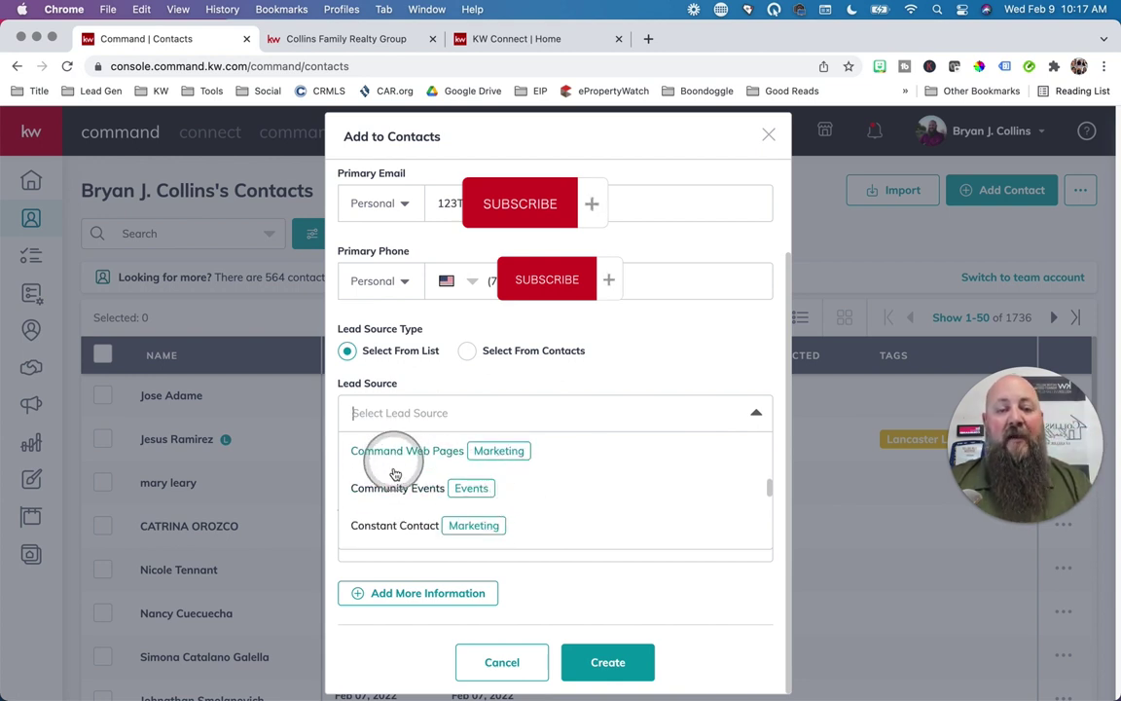
scroll(581, 513, down, 5)
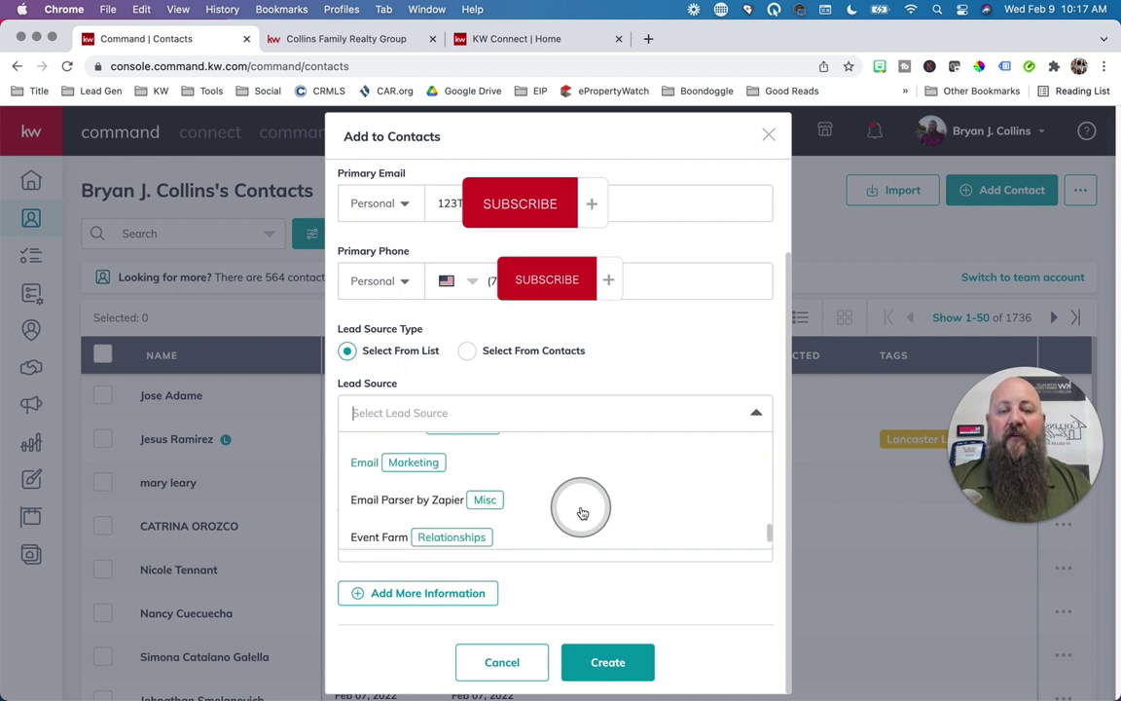
scroll(511, 500, down, 5)
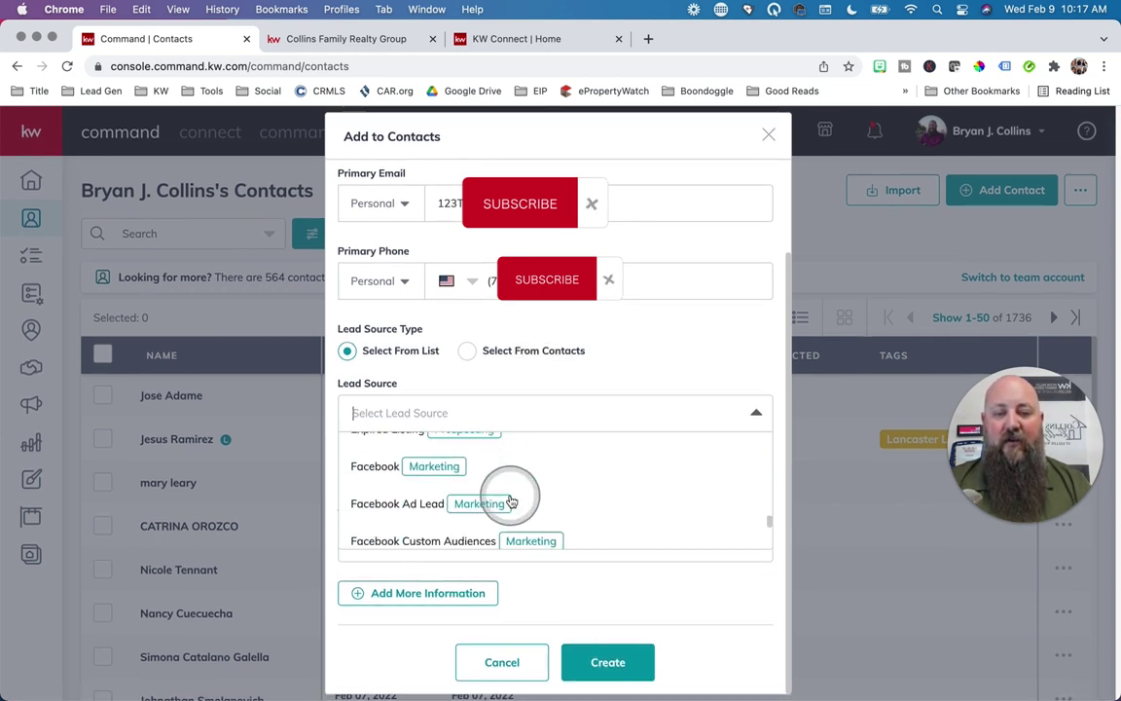
scroll(571, 510, down, 1)
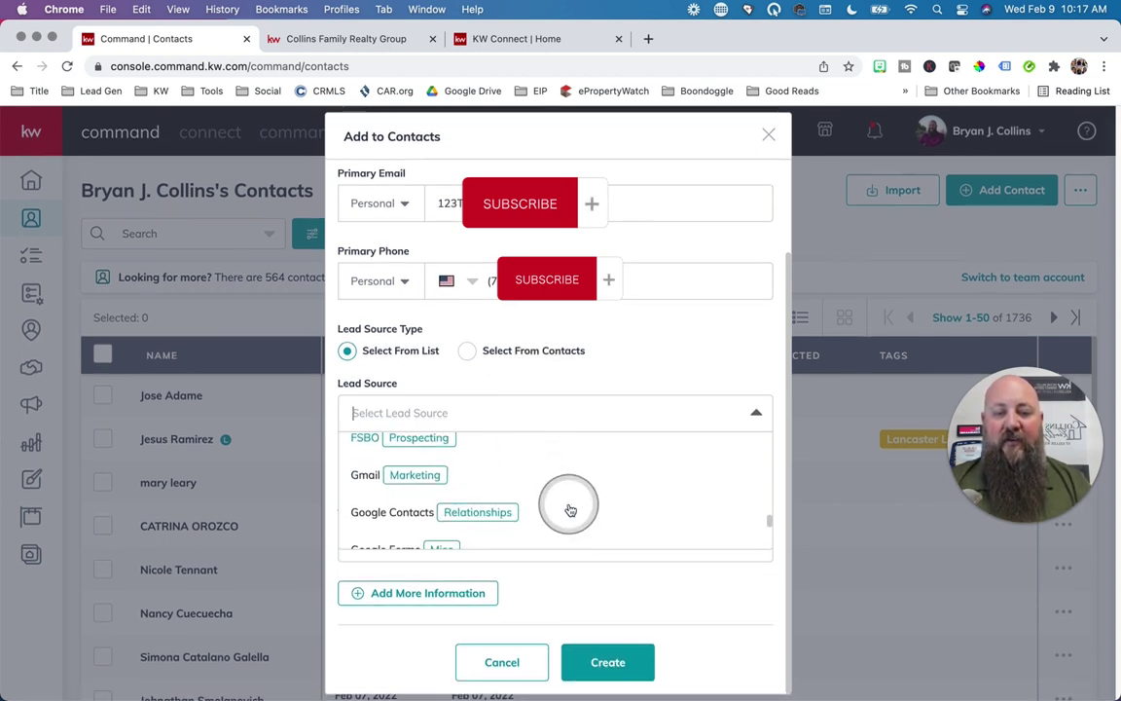
scroll(570, 510, down, 2)
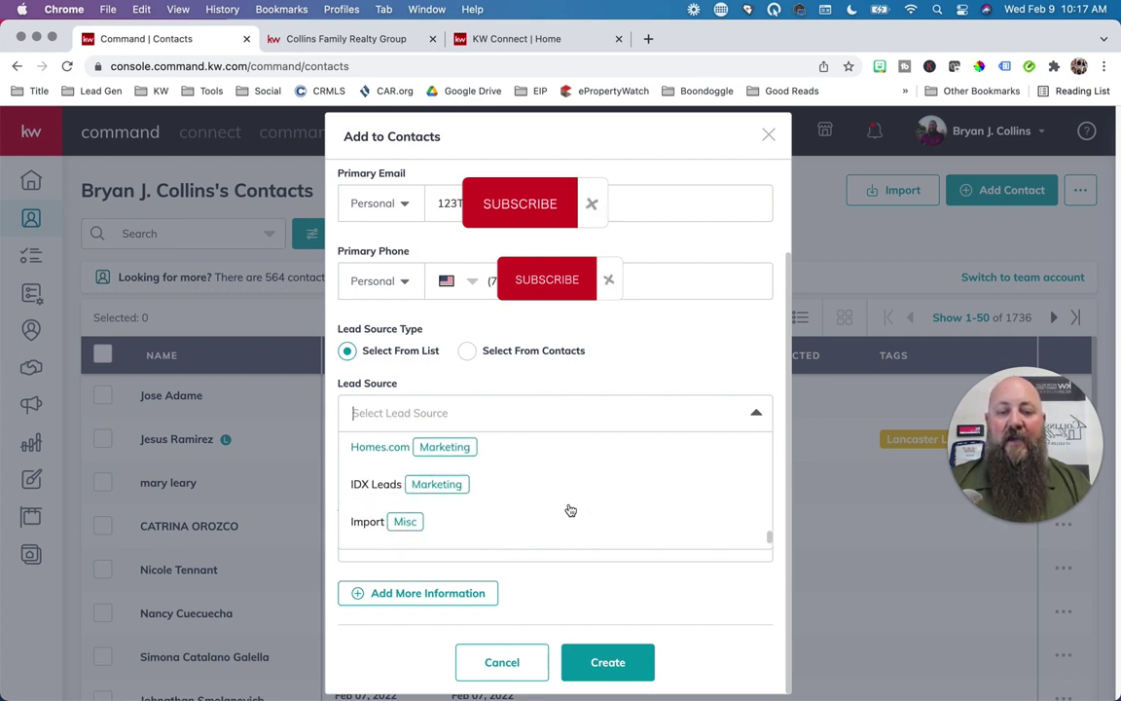
scroll(570, 510, down, 1)
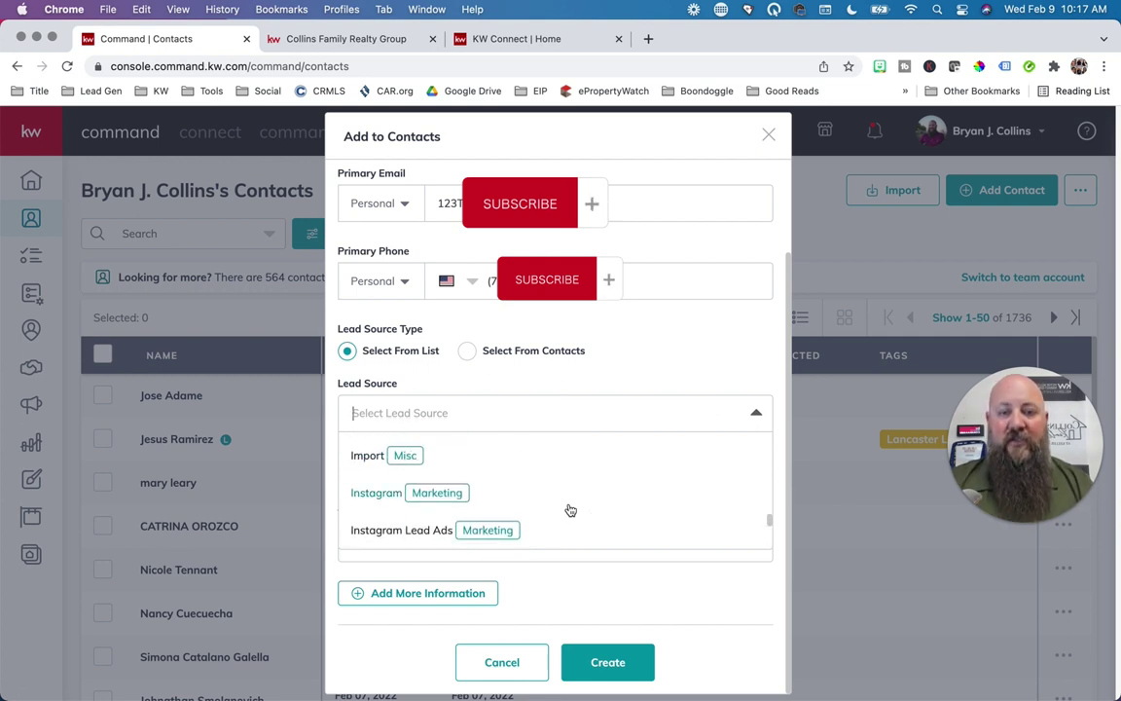
drag(570, 500, 522, 503)
scroll(520, 500, up, 10)
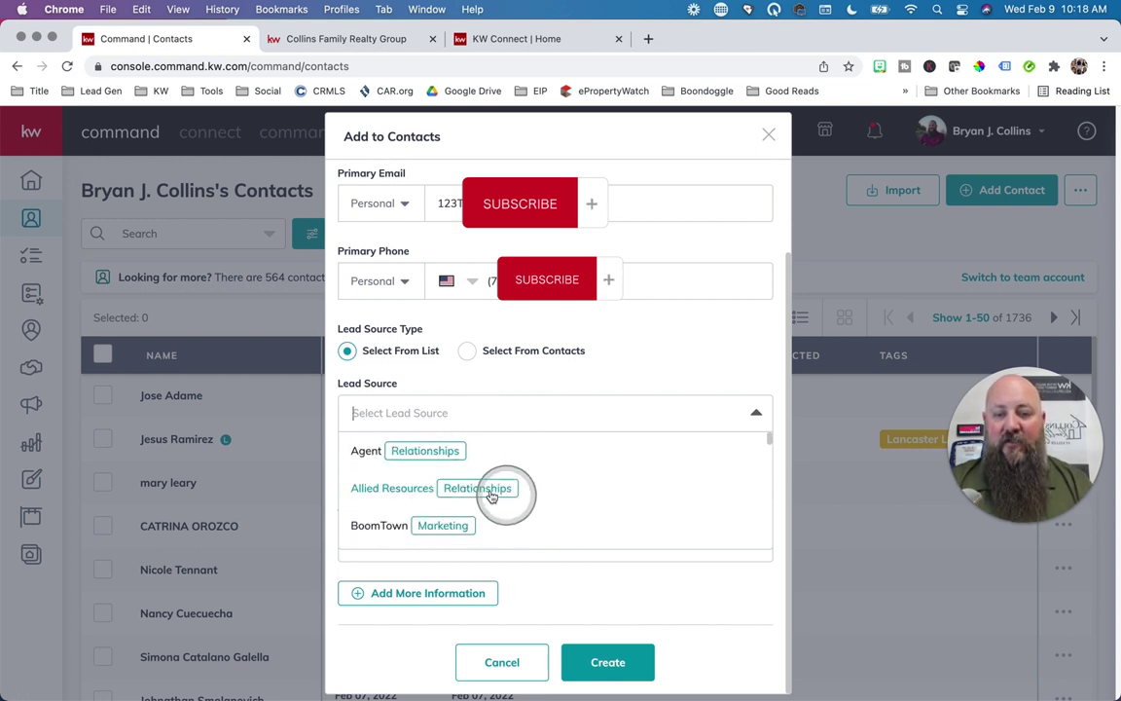
click(385, 485)
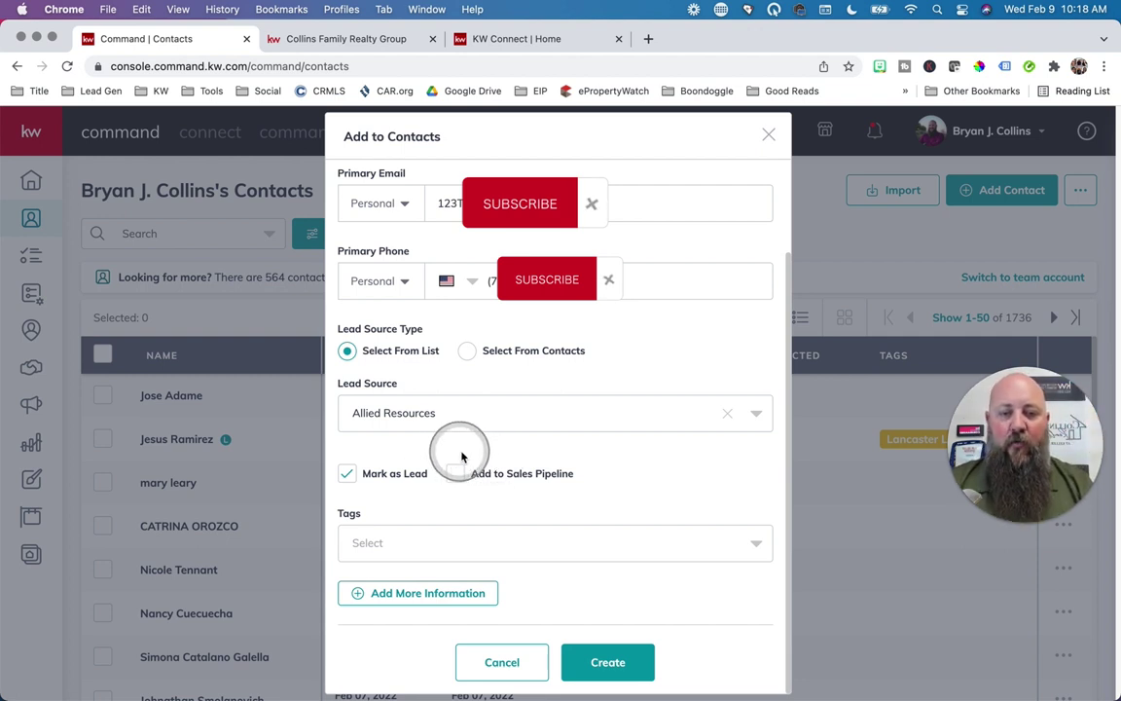
- Uncheck Mark as Lead, leave Add to Sales Pipeline unchecked, and show the tag choices
click(352, 474)
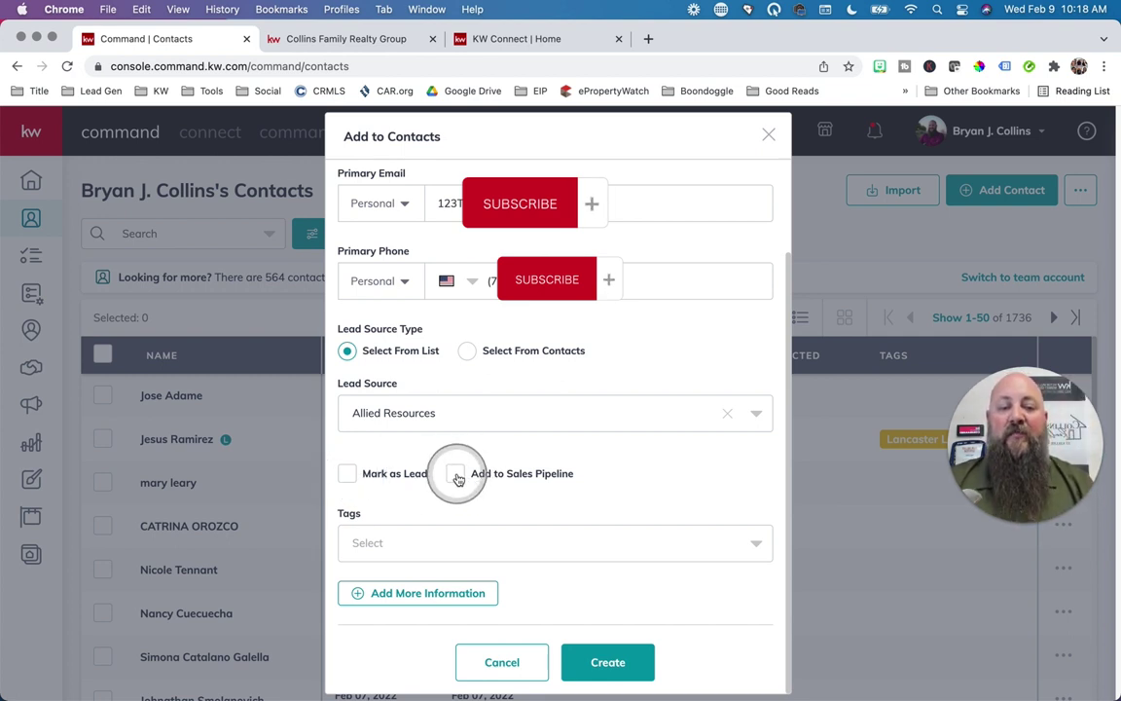
click(456, 475)
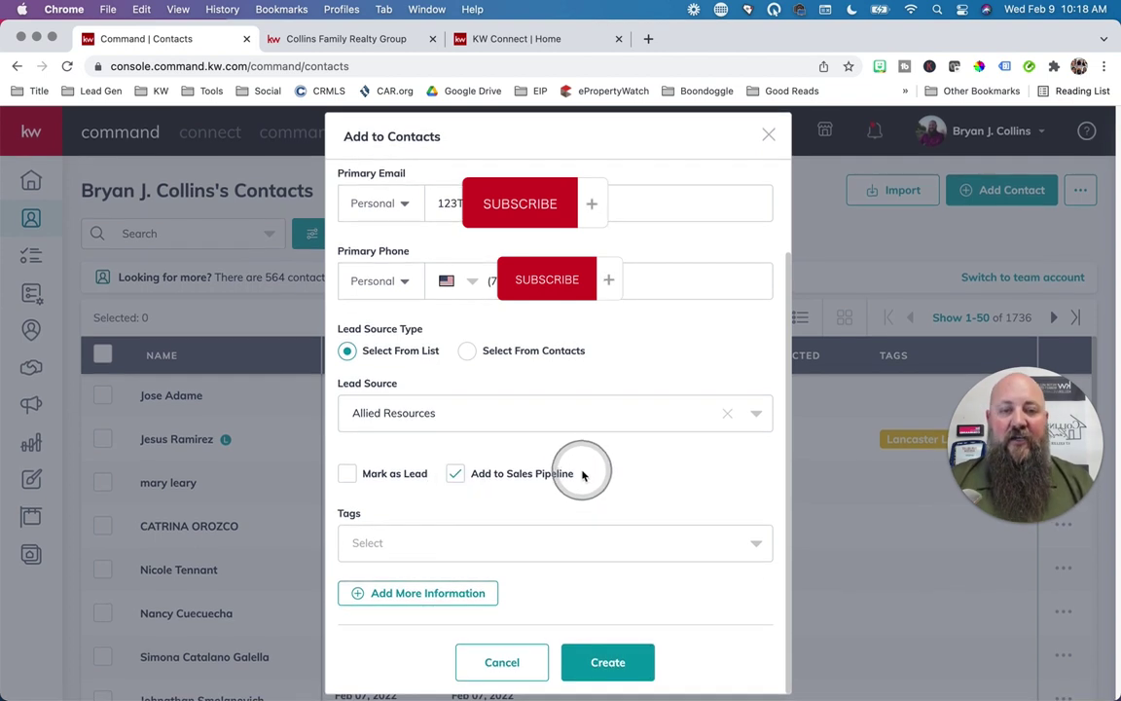
click(453, 473)
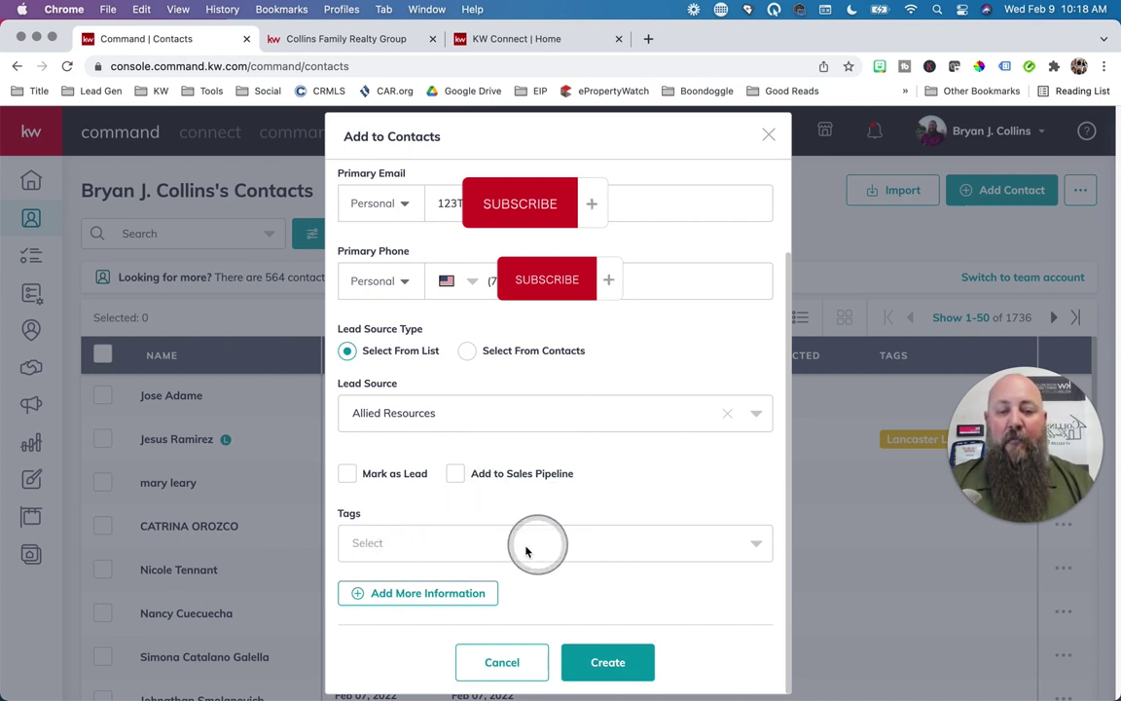
click(471, 552)
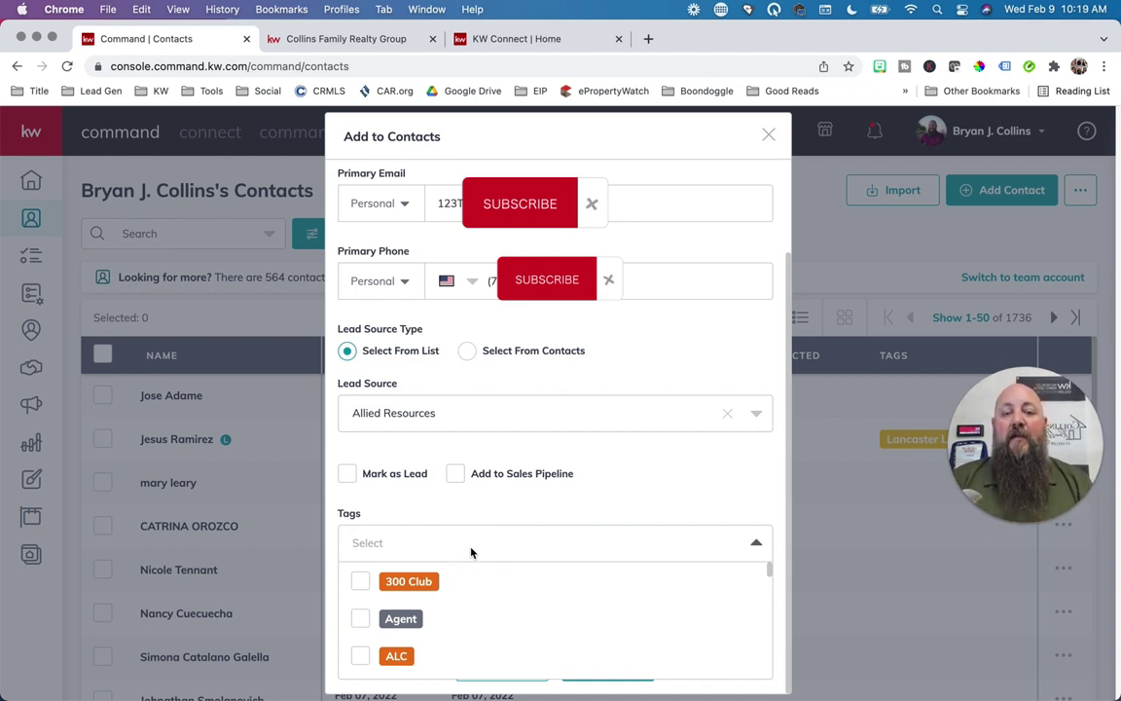
- Filter the tags by 'Buyer', review the matches, and close the list without adding a tag
mouse_move(432, 439)
mouse_down()
mouse_move(425, 389)
mouse_move(469, 399)
mouse_up()
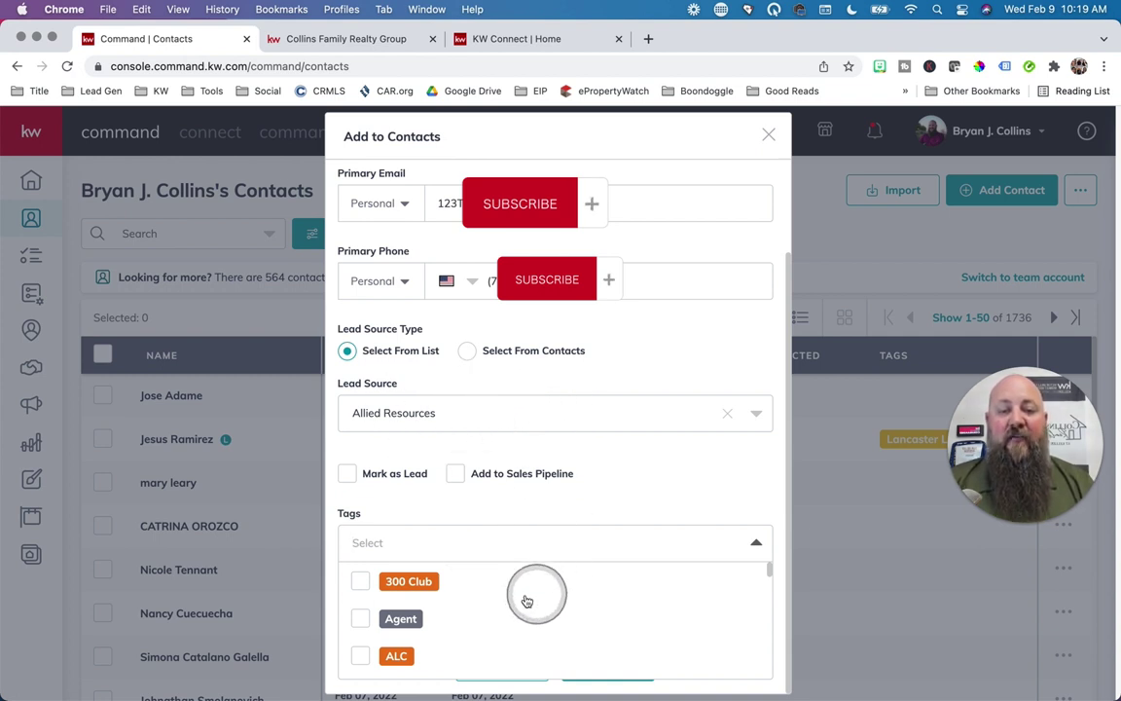
click(441, 548)
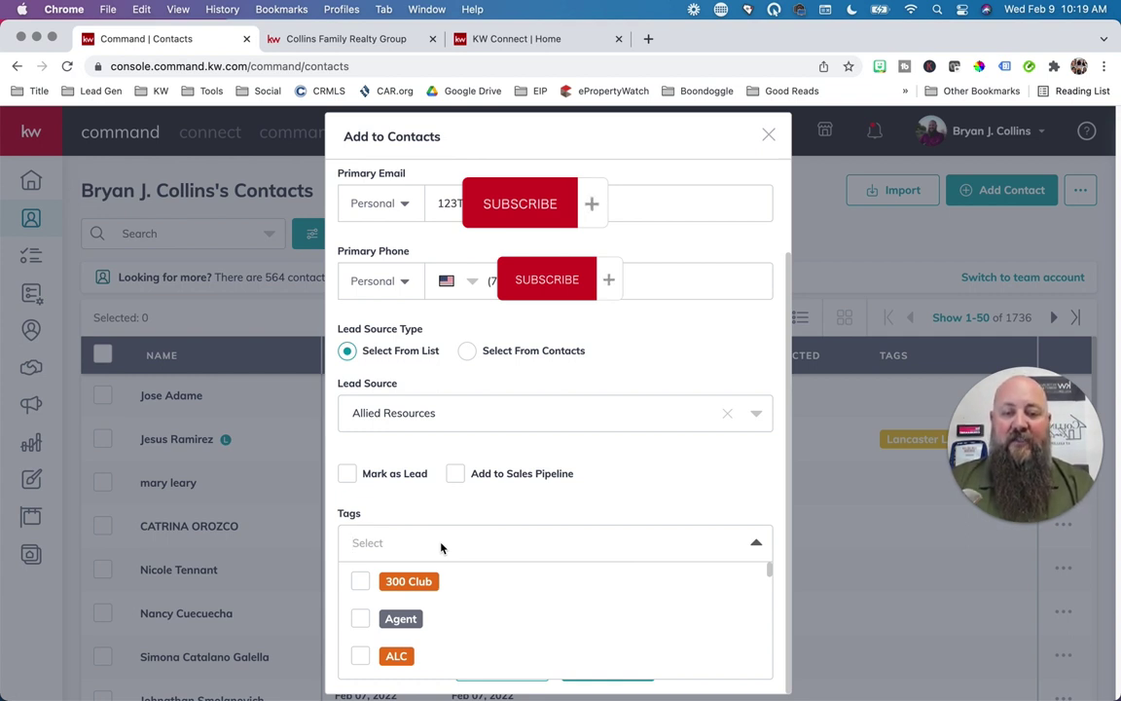
text(Buyer)
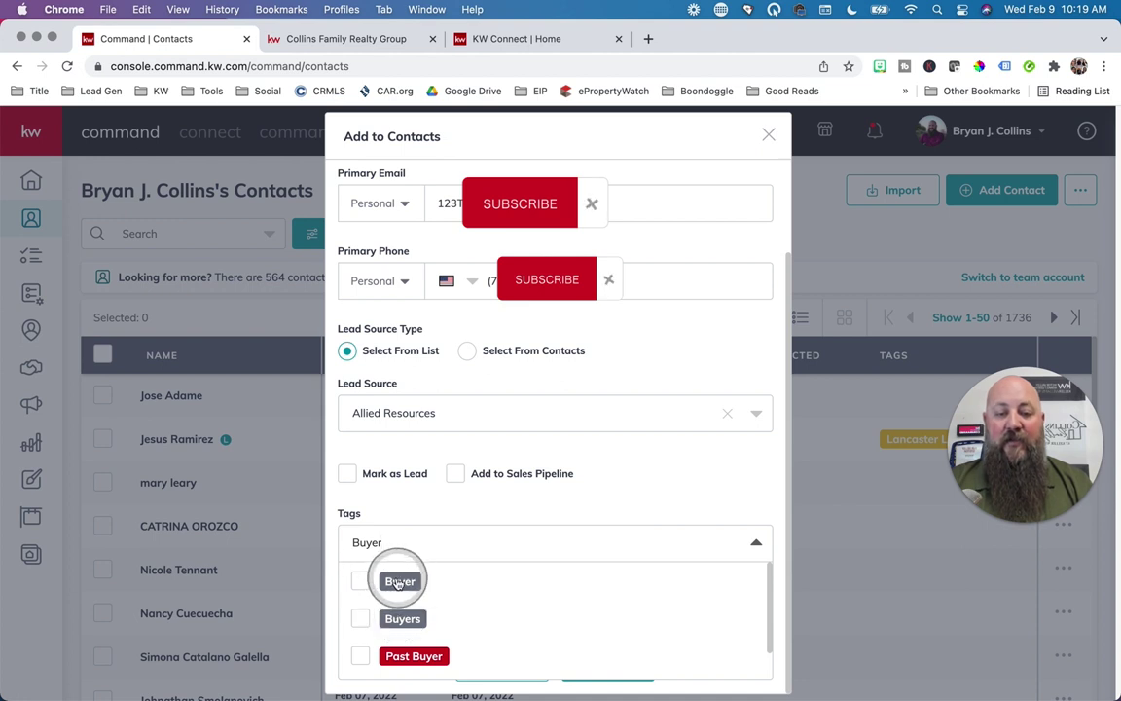
scroll(368, 647, down, 1)
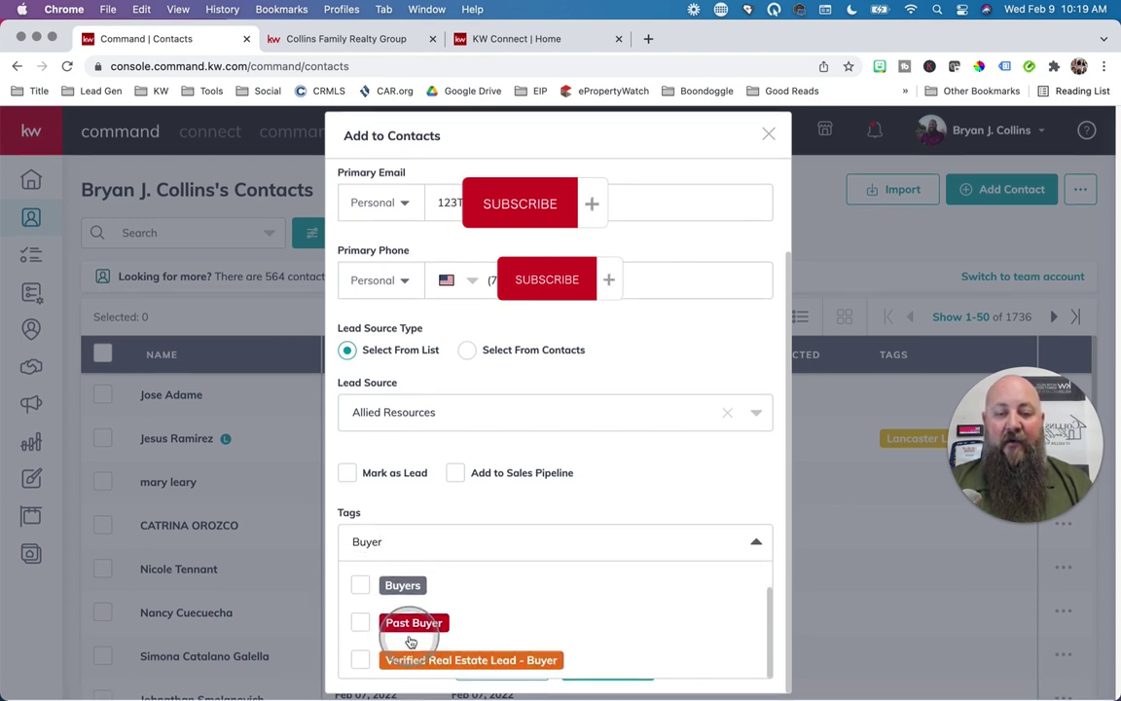
scroll(381, 625, up, 1)
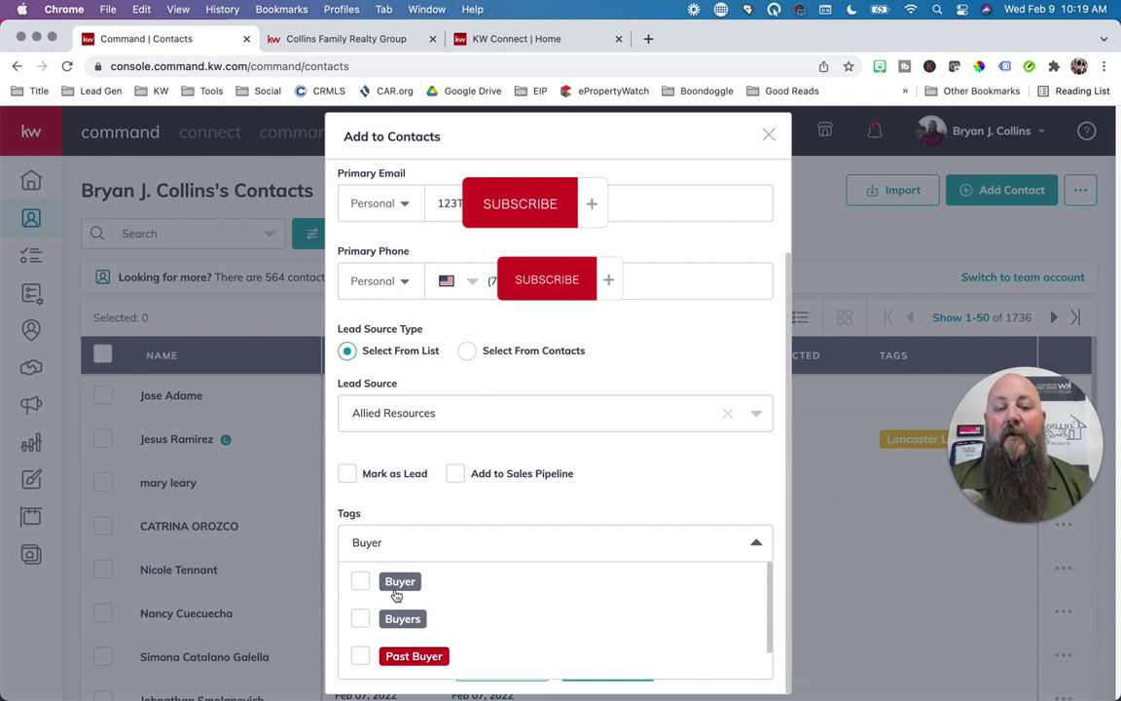
click(402, 540)
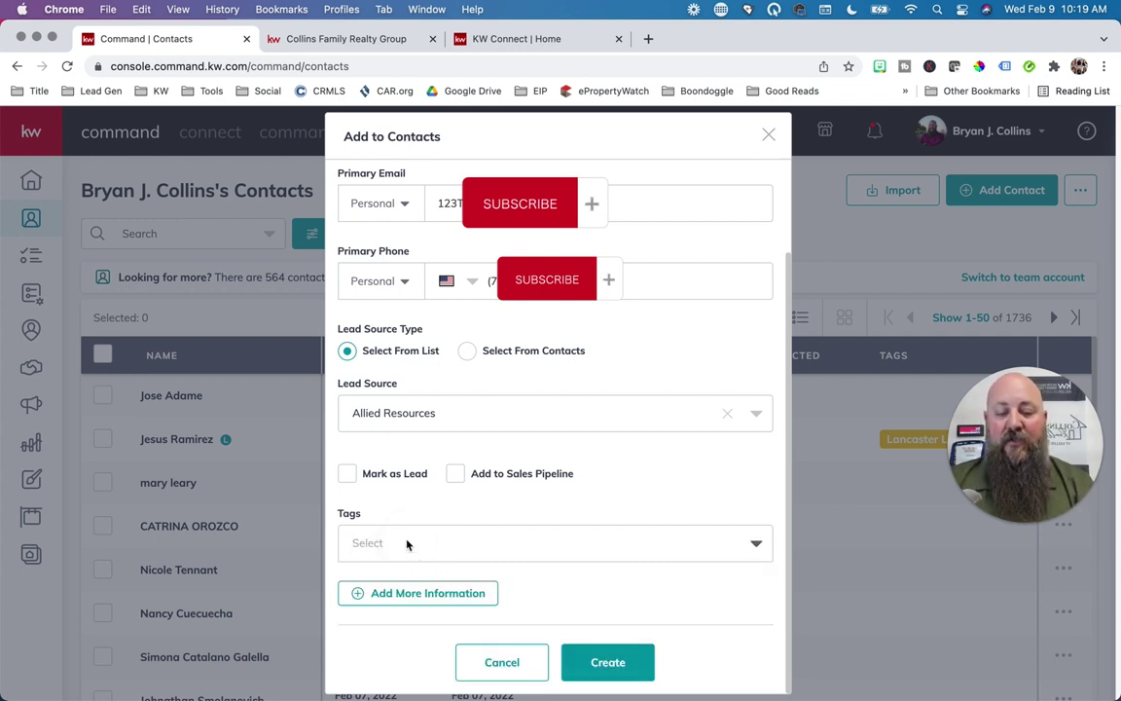
click(407, 543)
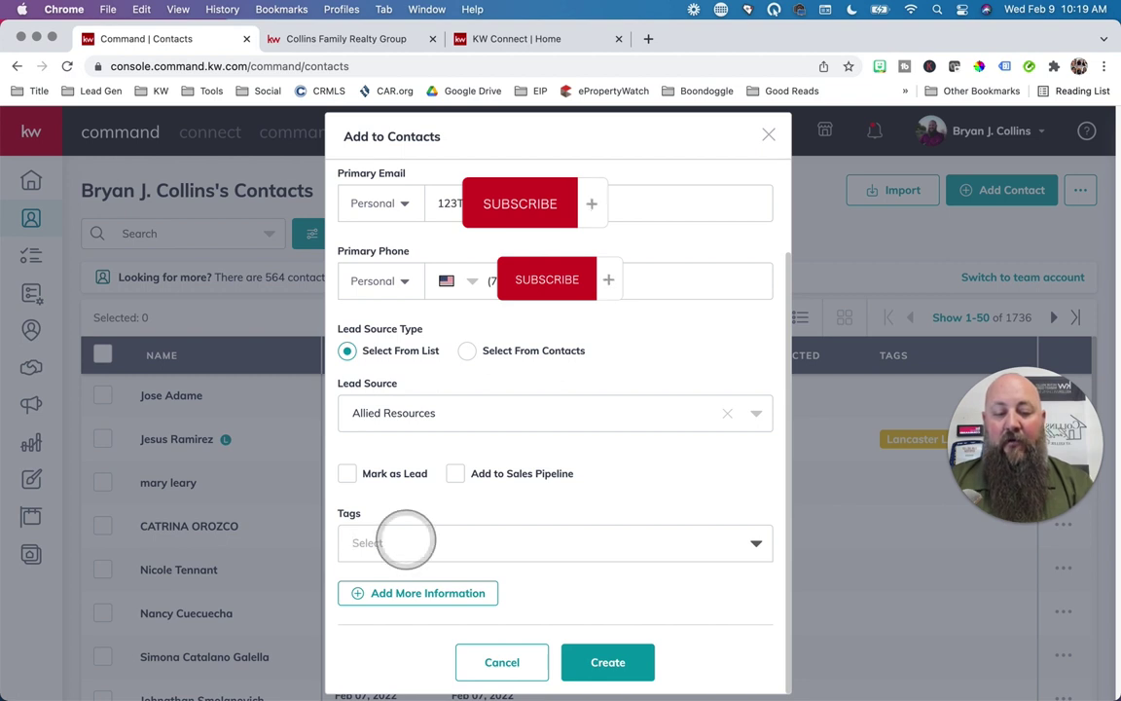
- Abandon the 'illinois' tag searches and add a new green custom tag named Kansas
text(ill)
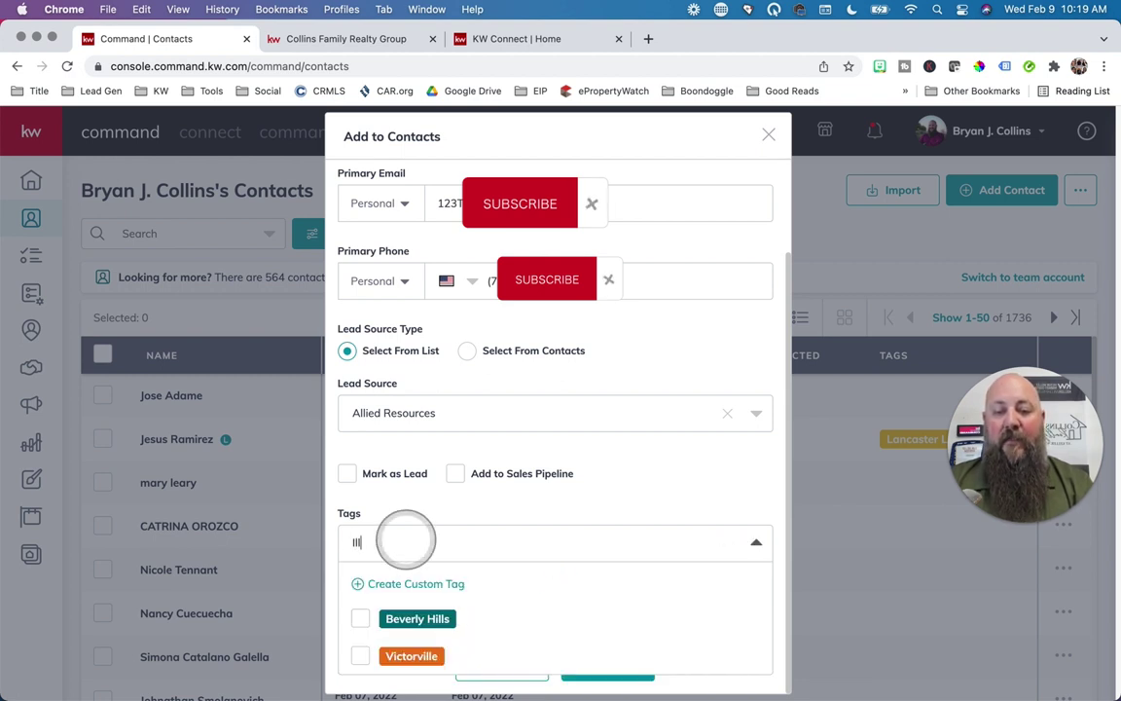
text(ino)
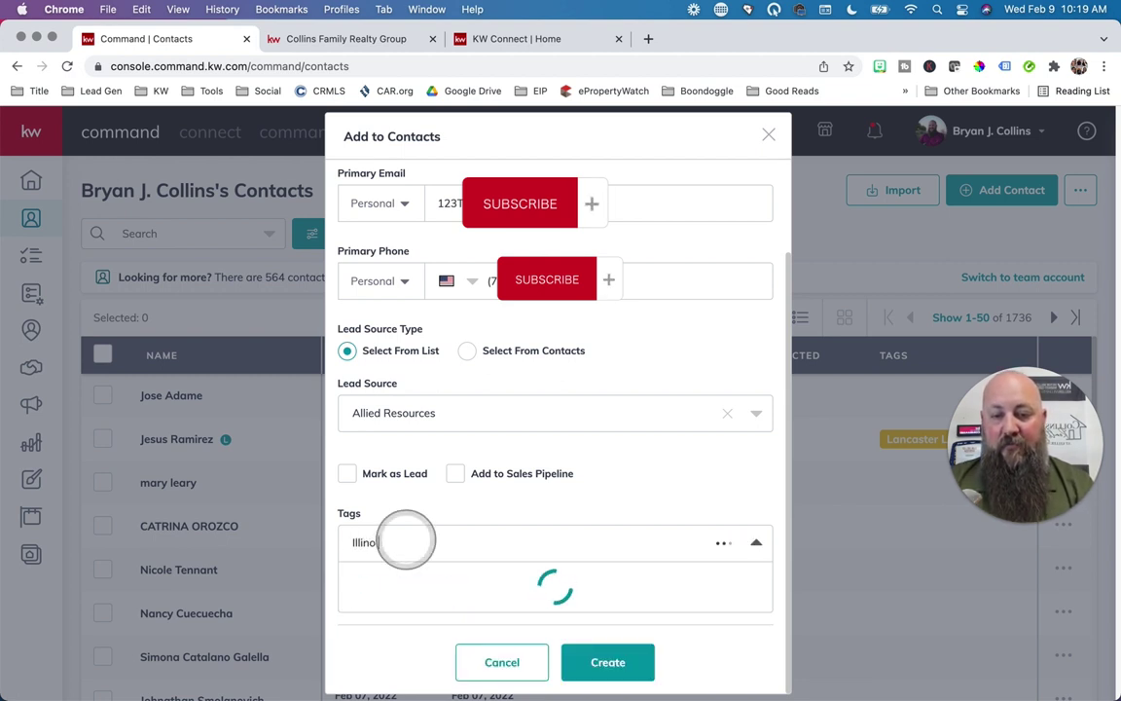
text(is)
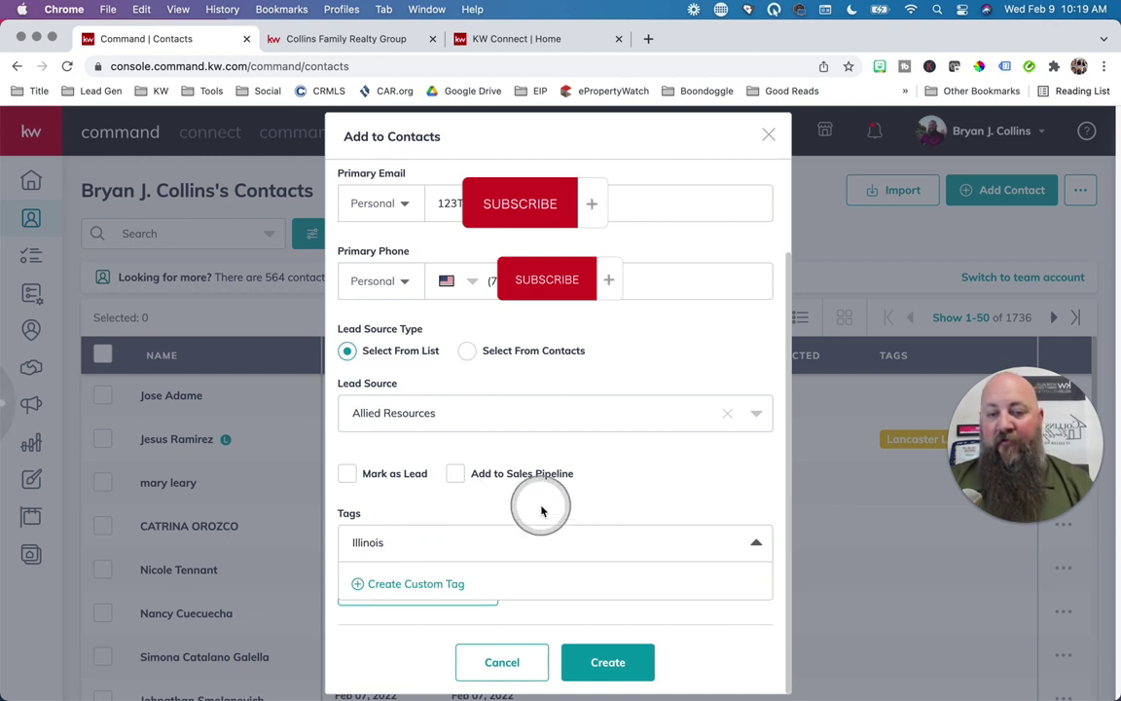
click(395, 538)
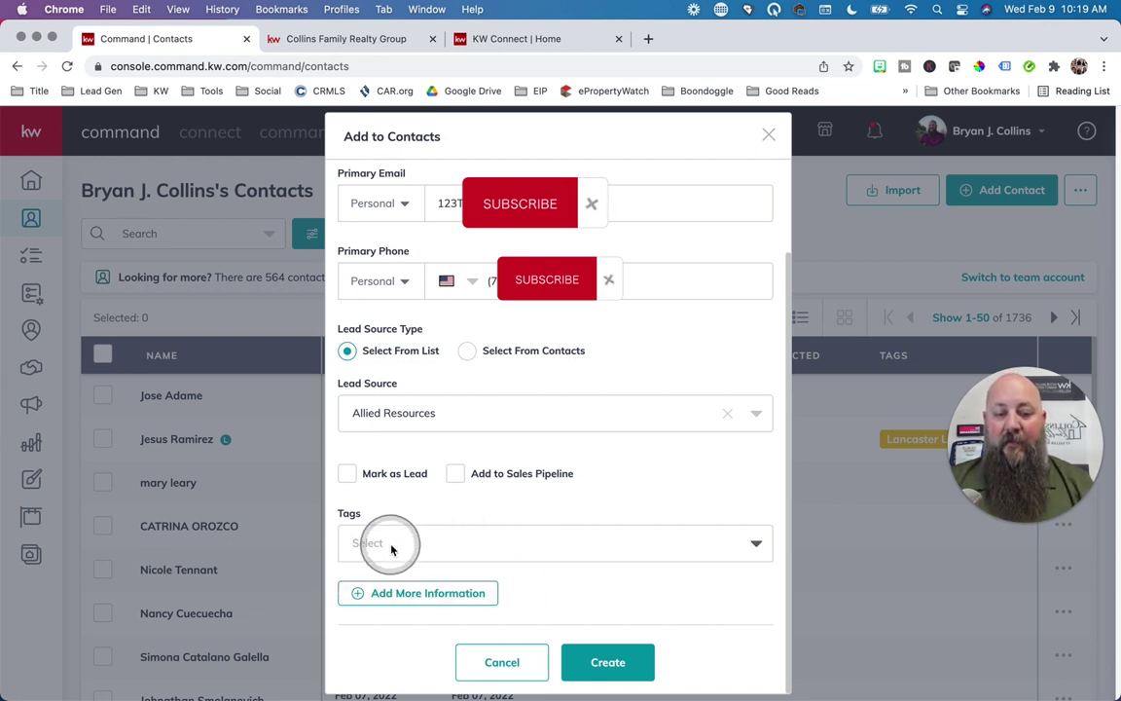
click(392, 545)
text(Illi)
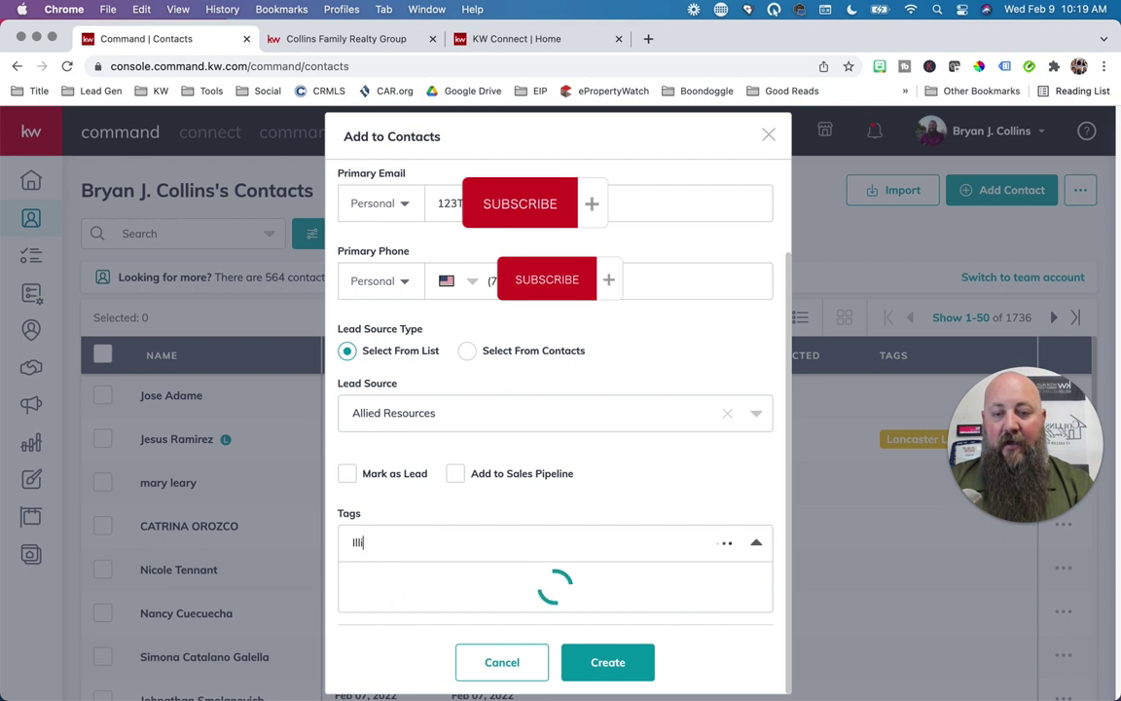
text(nio)
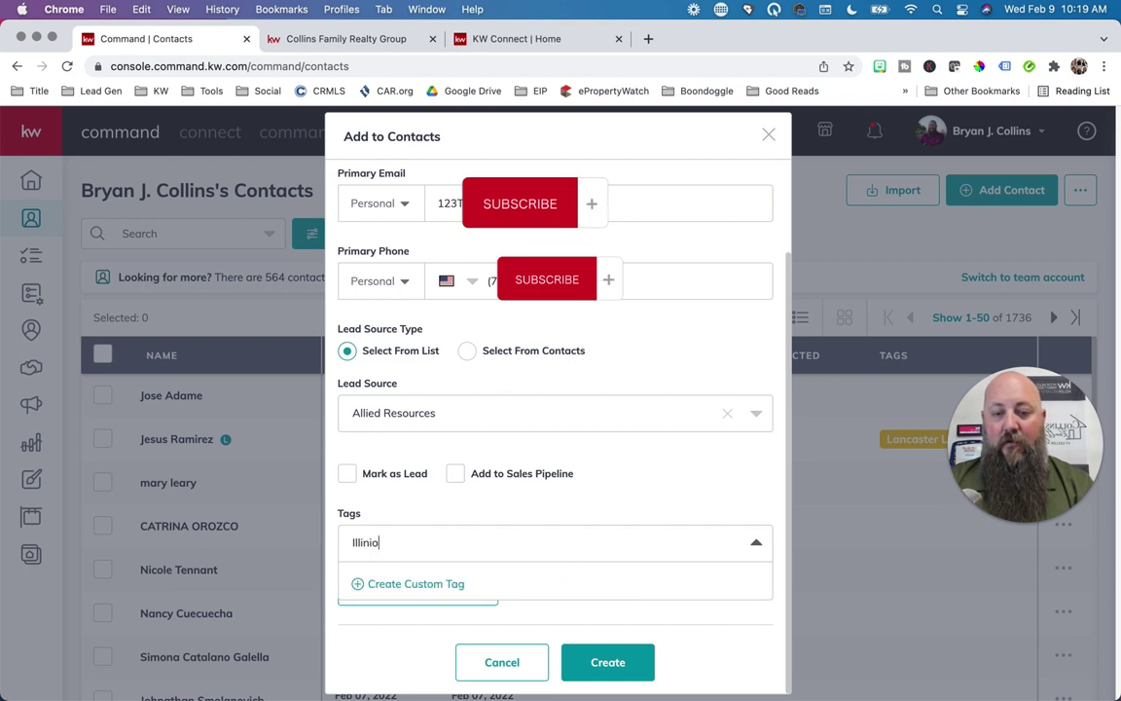
text(is)
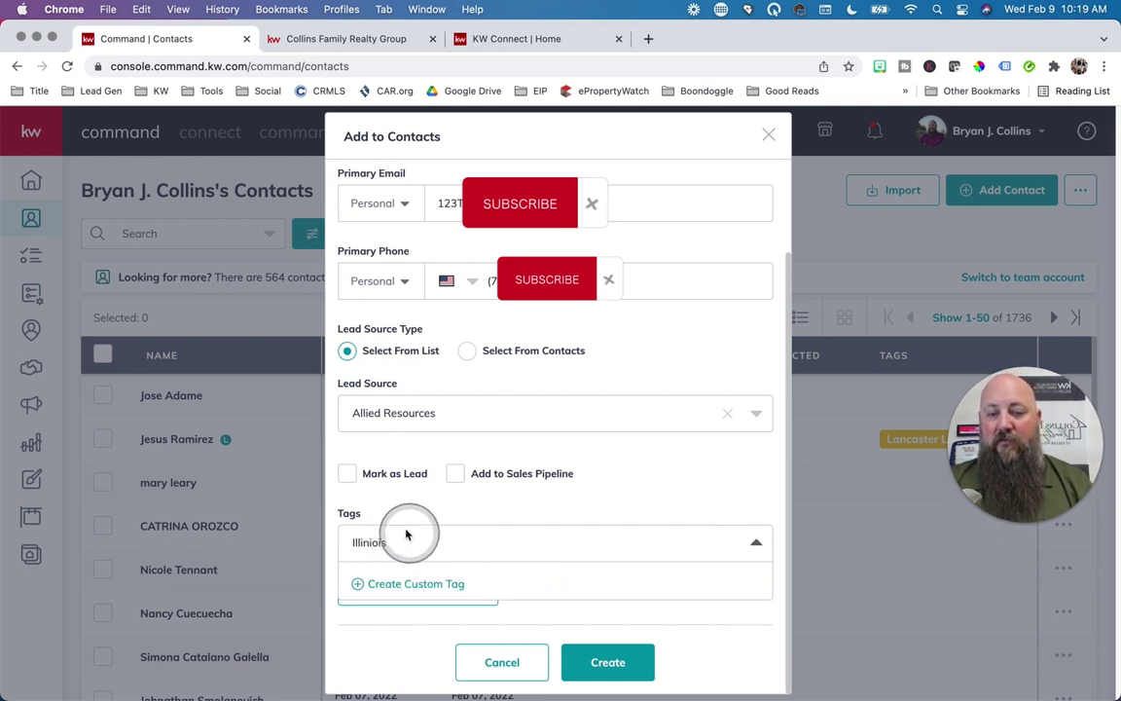
key(Escape)
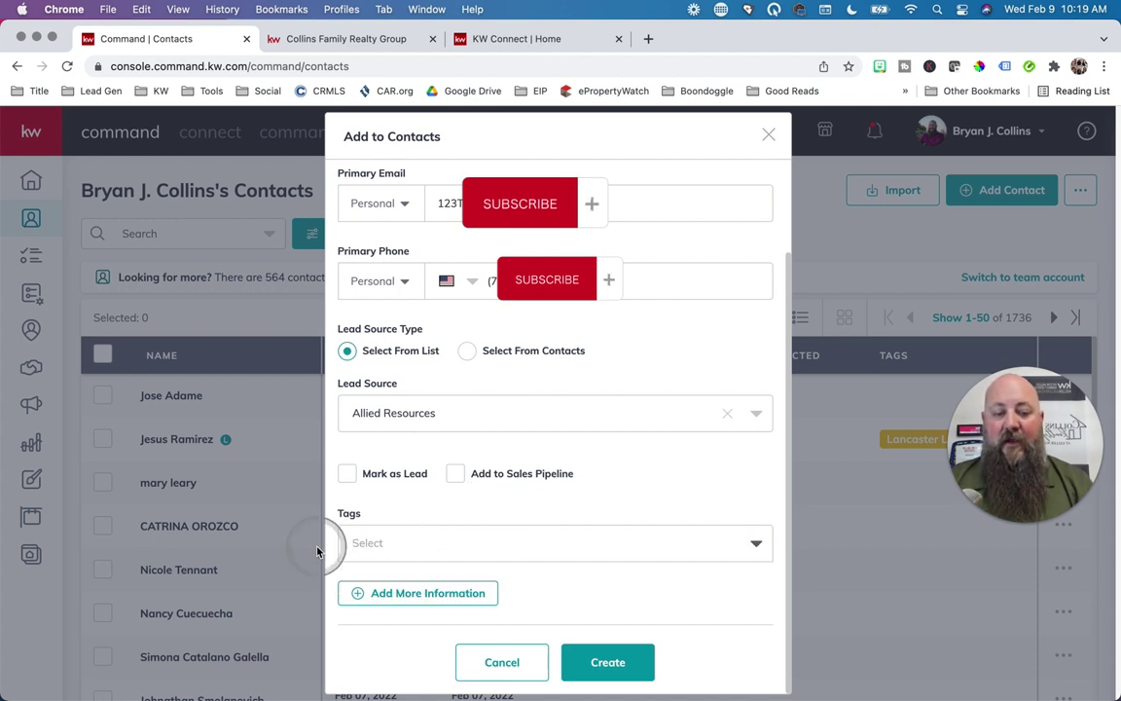
text(Kansas)
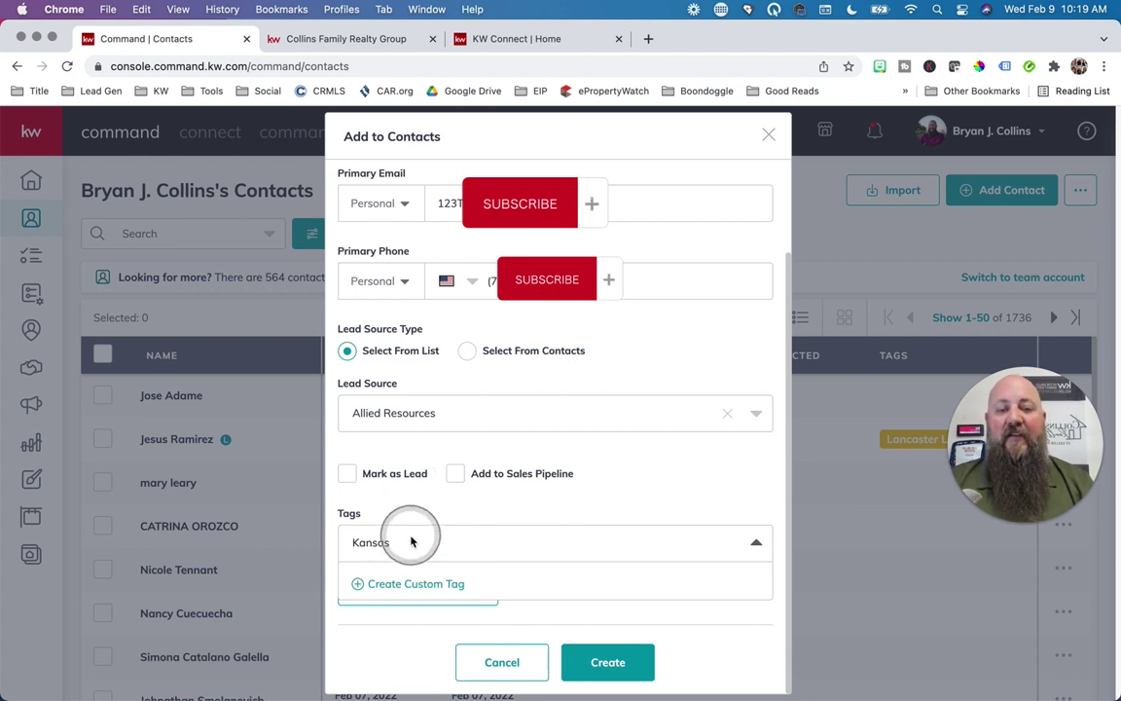
click(360, 585)
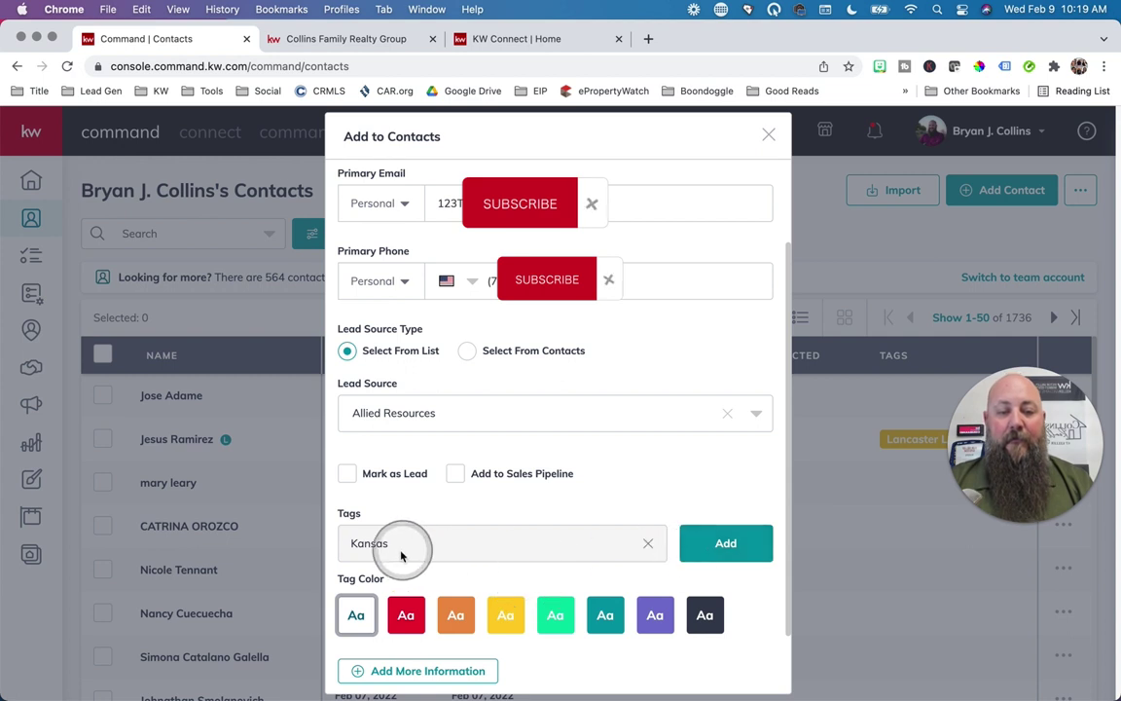
click(555, 613)
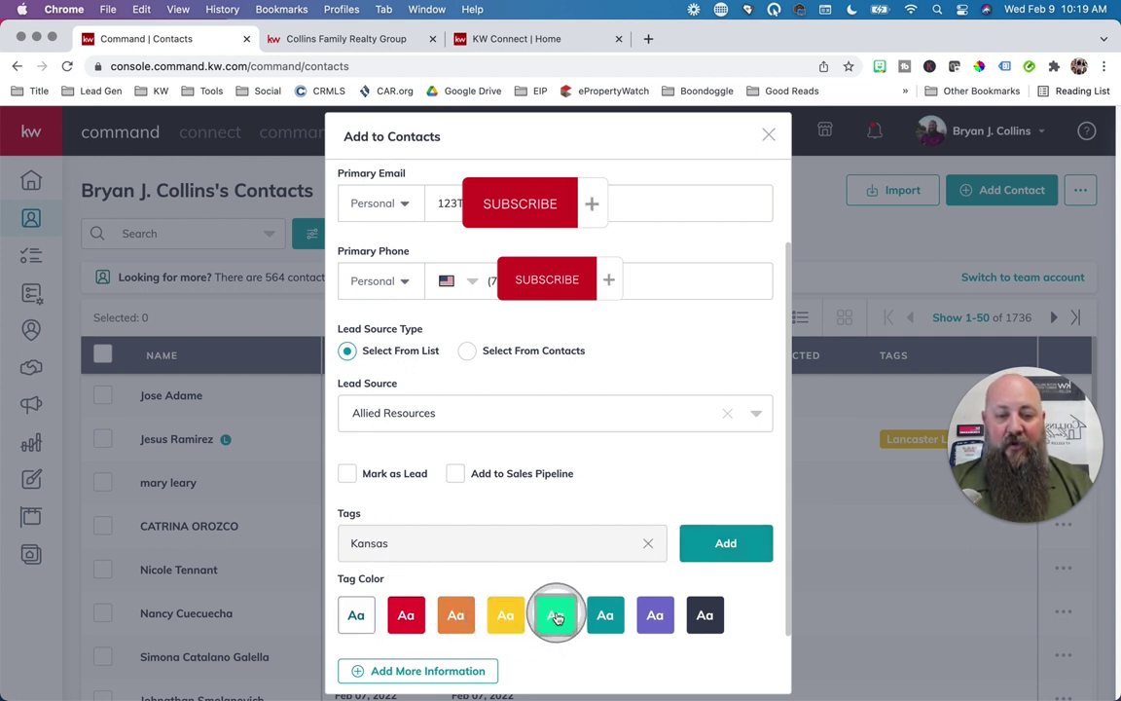
click(722, 545)
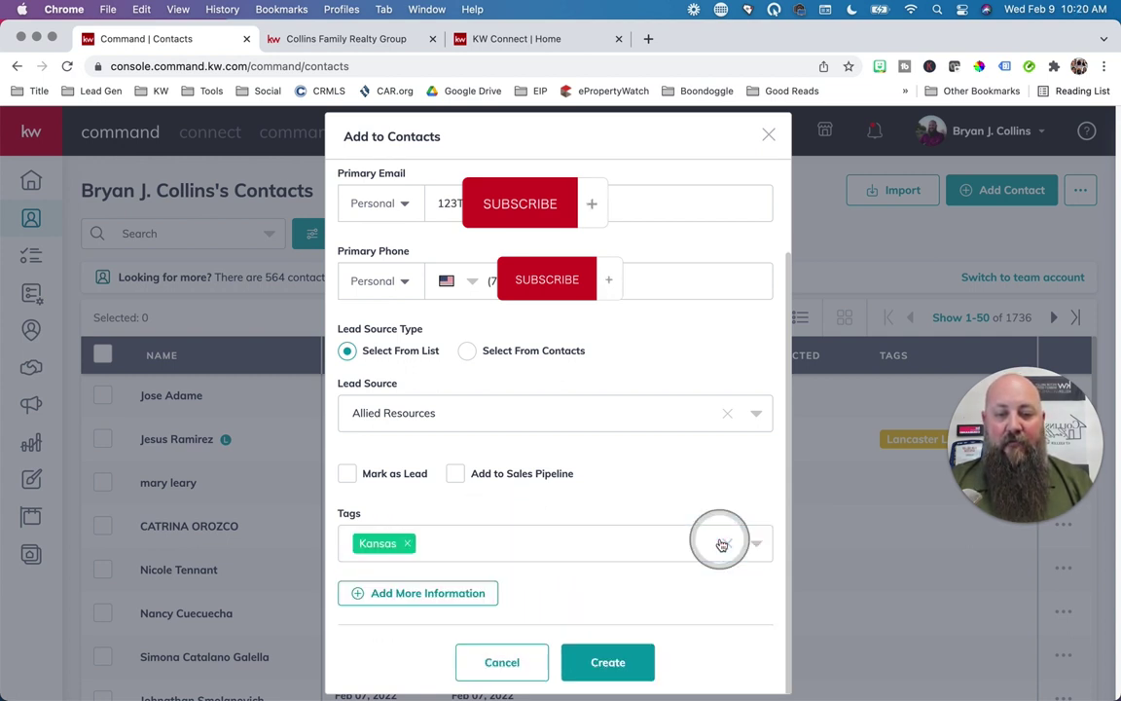
- Add the existing Buyer tag to the contact
click(452, 549)
text(Buyer)
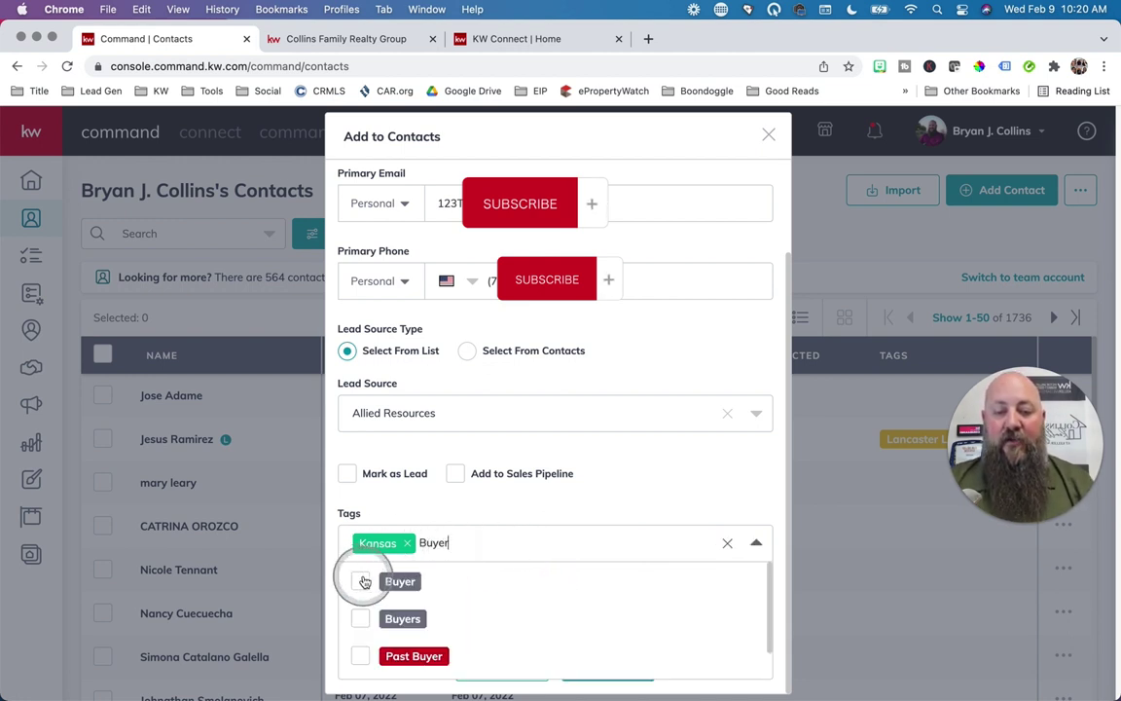
click(362, 581)
- Create a red custom tag 'Relocating to CA' and add it to the contact
text(Re)
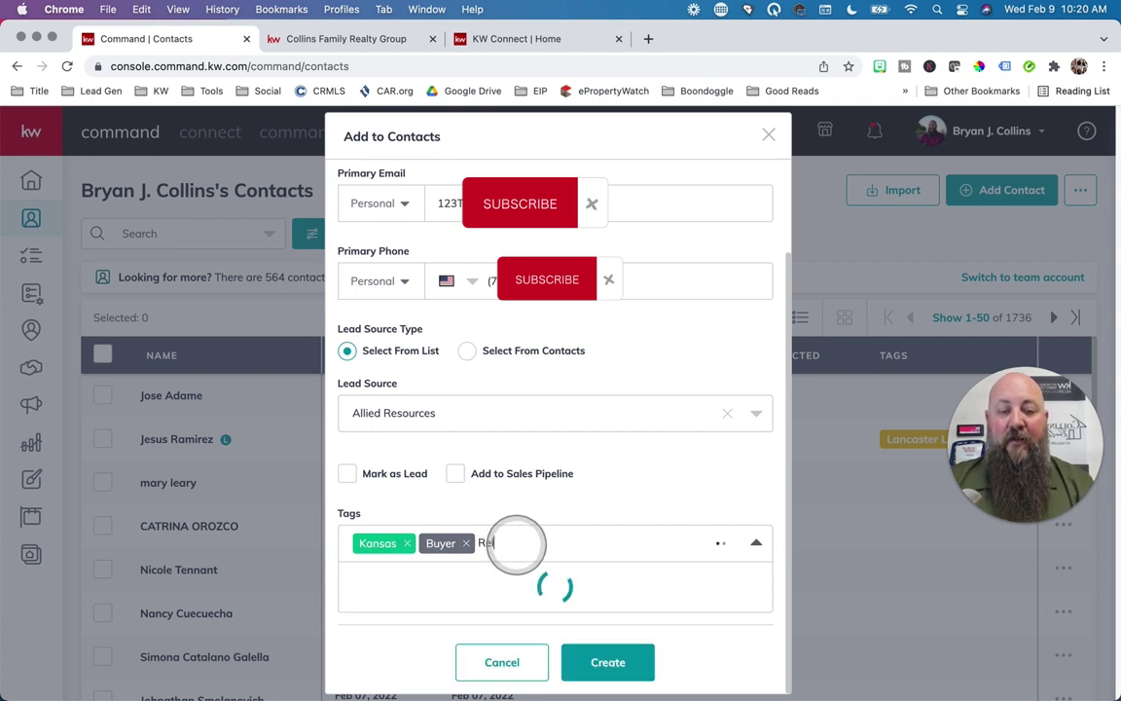
text(locat)
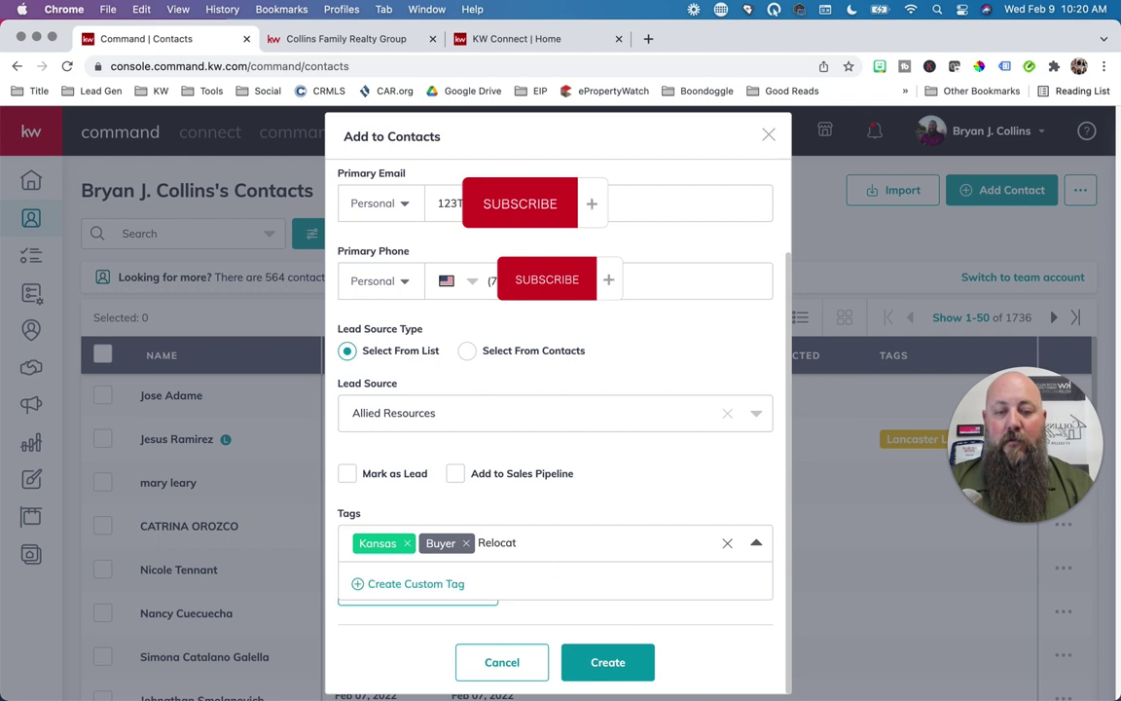
text(ie)
key(BackSpace)
text(ing)
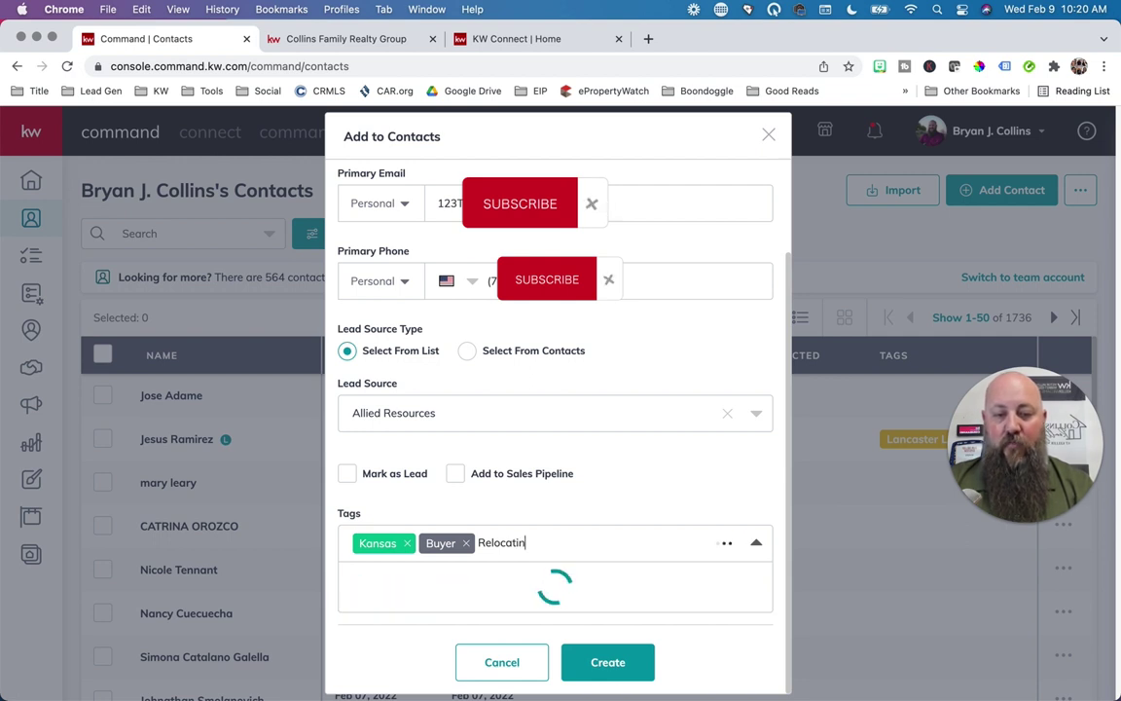
click(513, 543)
text(to CA)
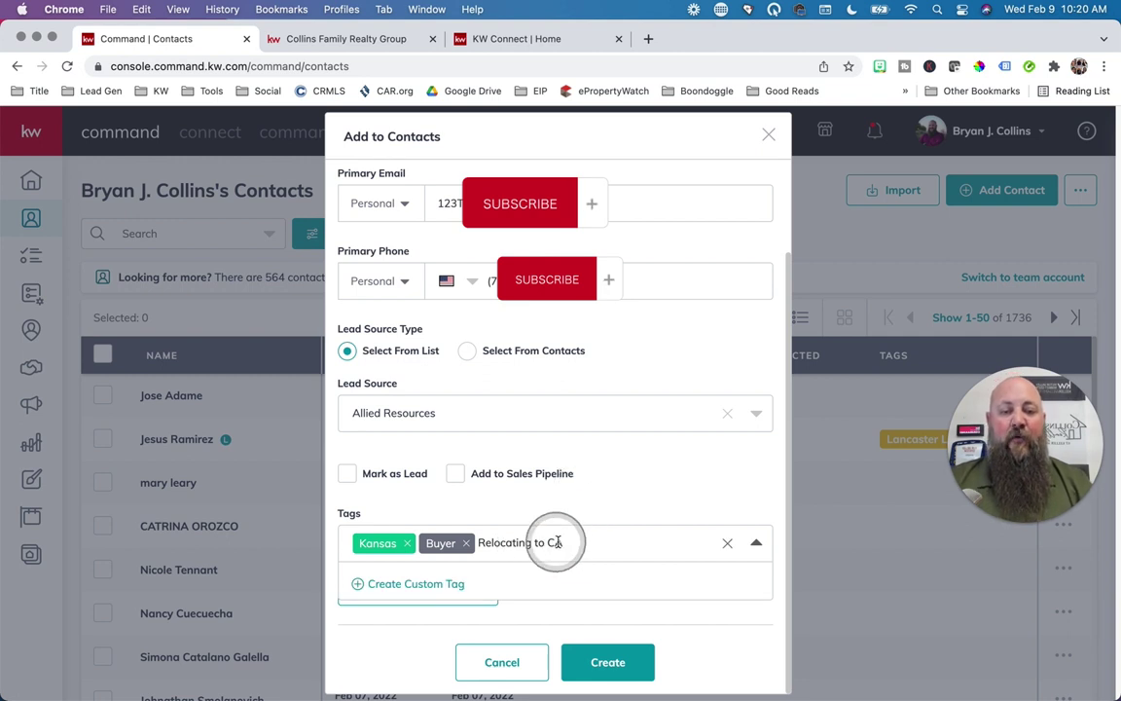
click(369, 584)
click(405, 614)
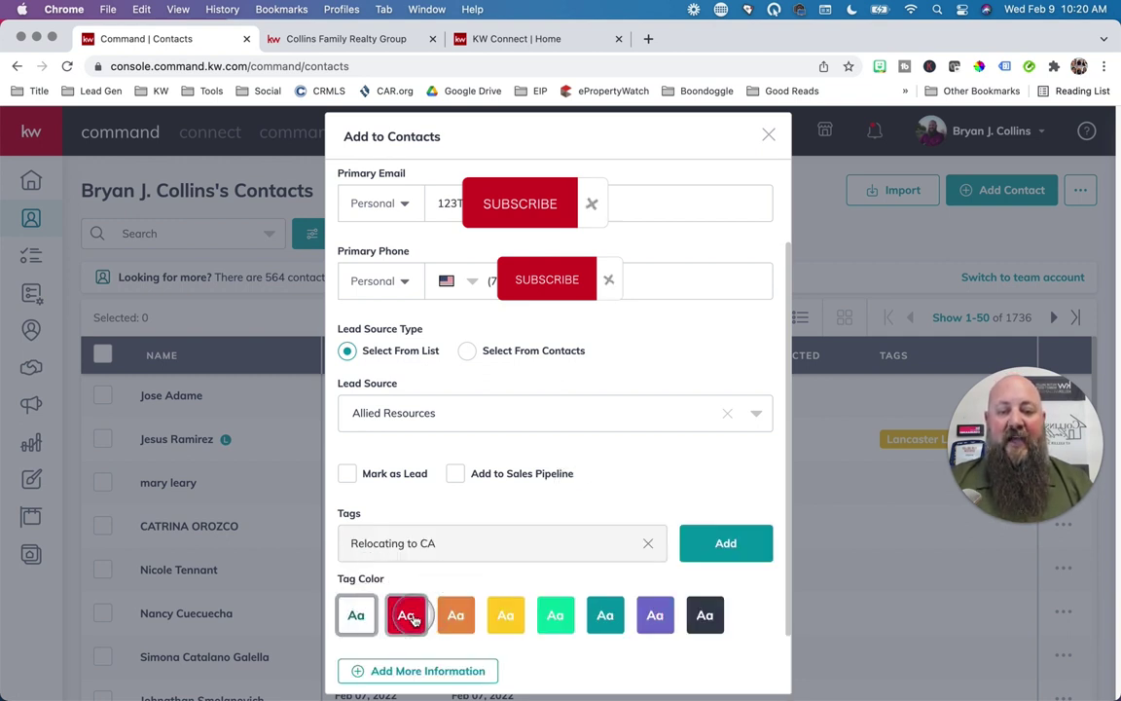
click(718, 544)
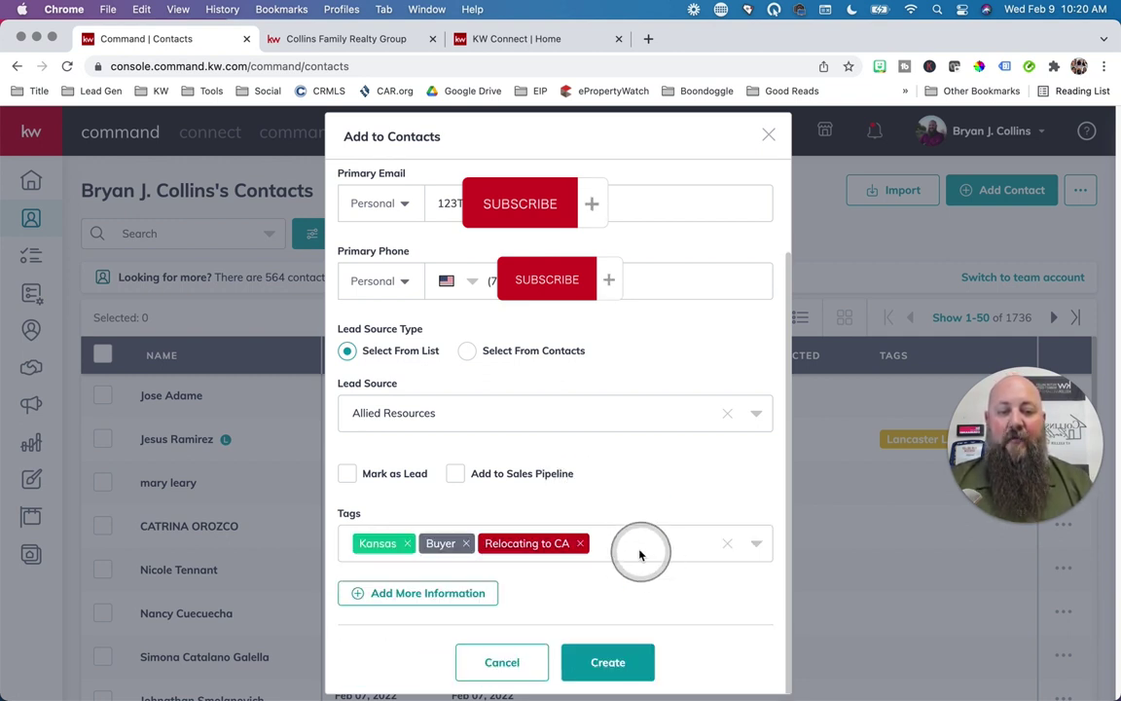
- Type the 'Referral From …' tag name, create it as a custom tag and pick orange
click(638, 551)
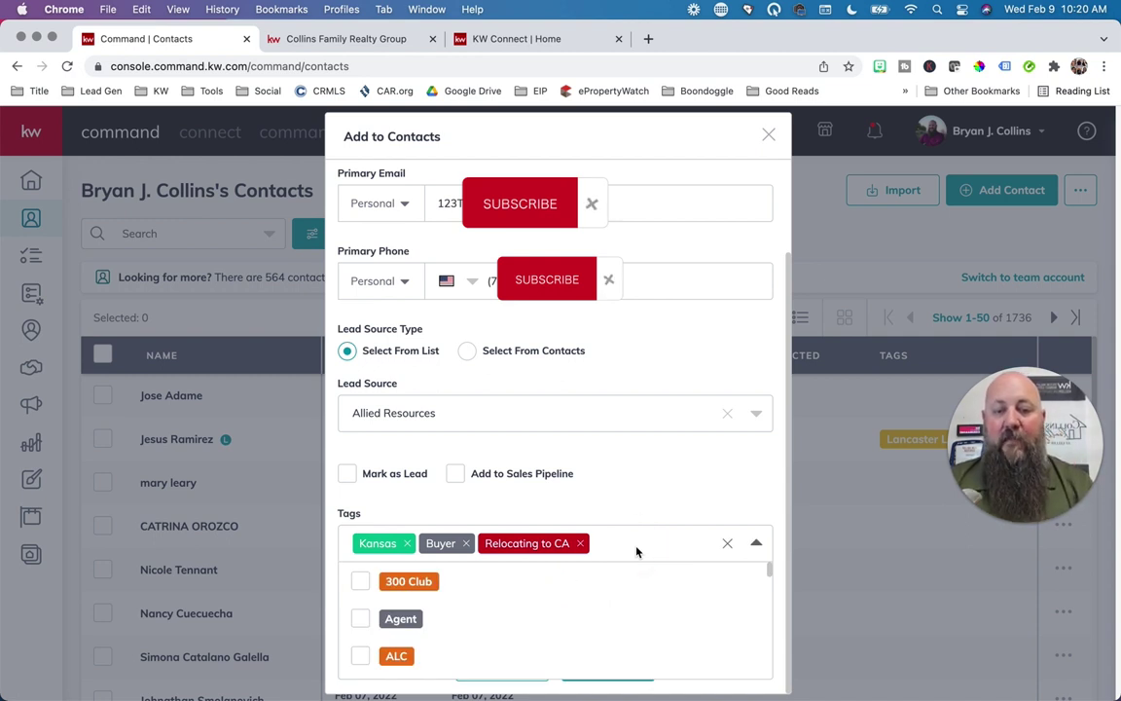
click(636, 552)
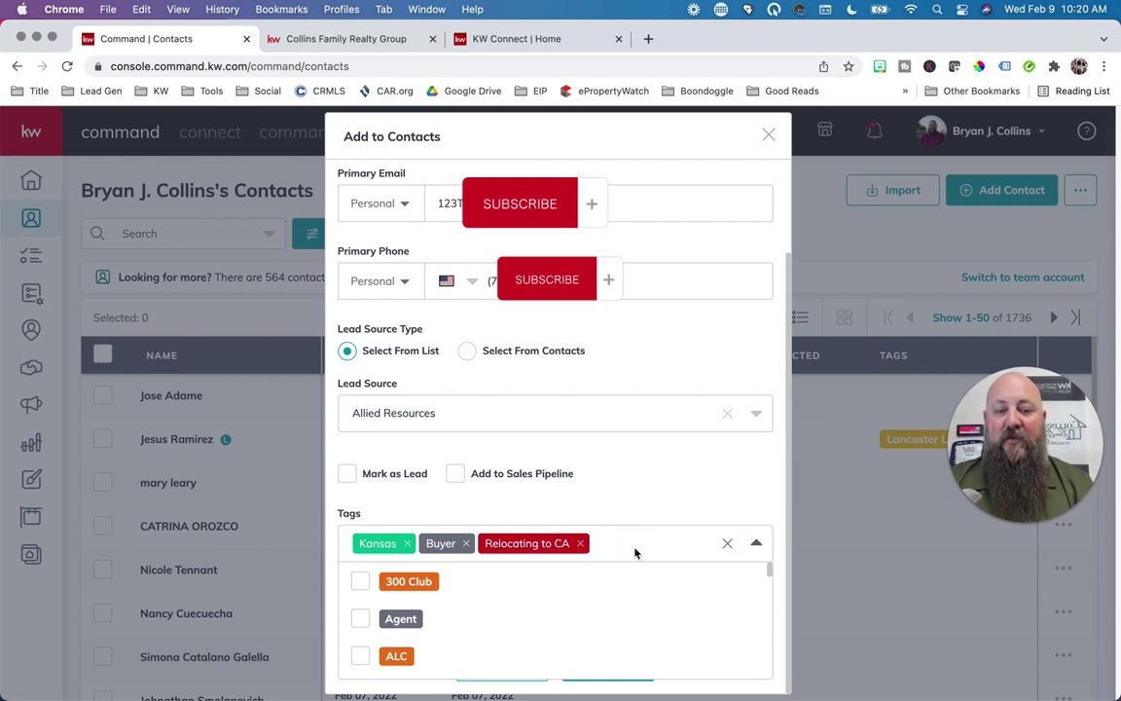
click(635, 548)
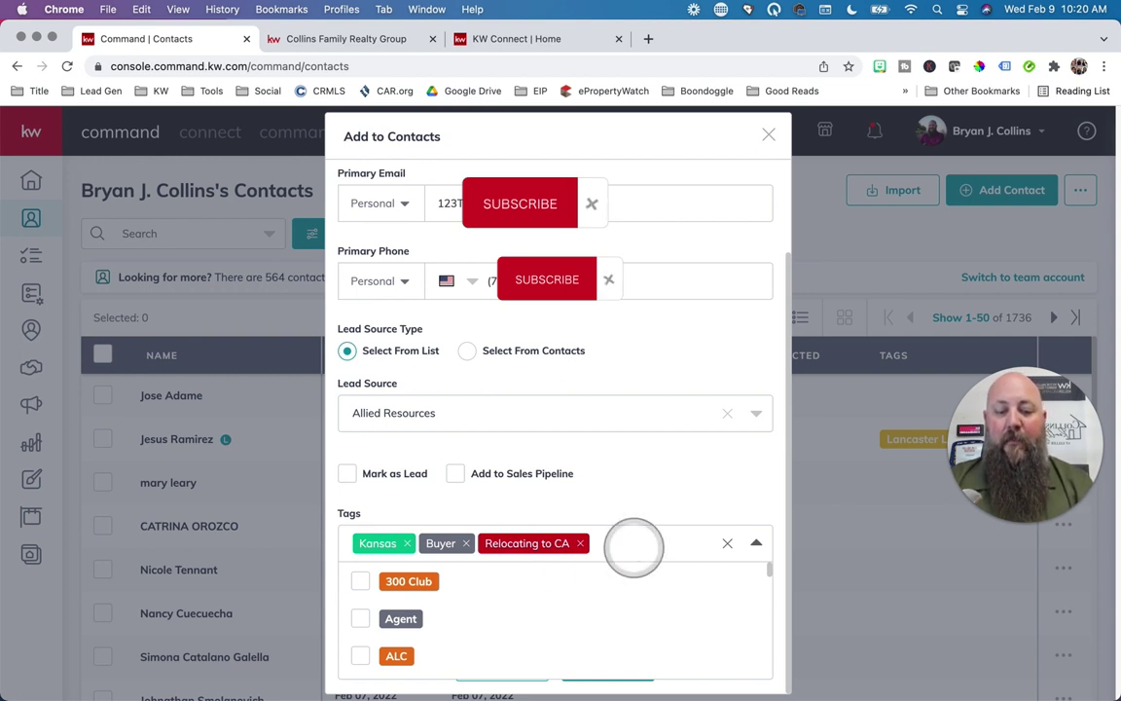
text(REferral From)
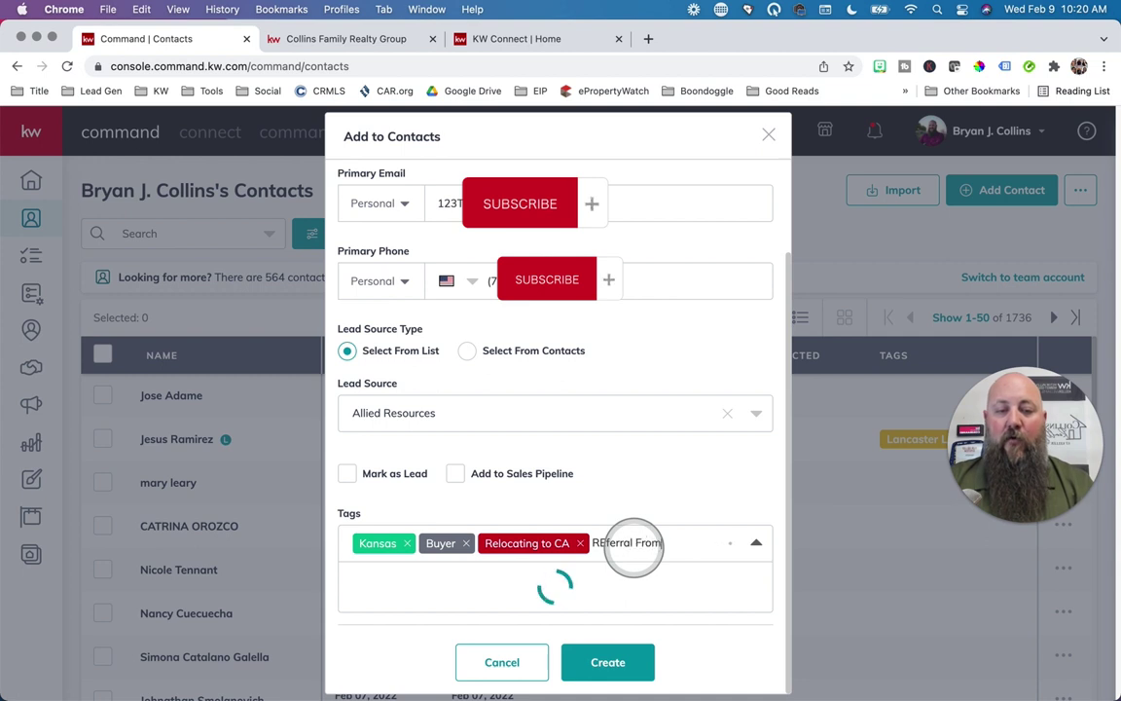
text(Dl)
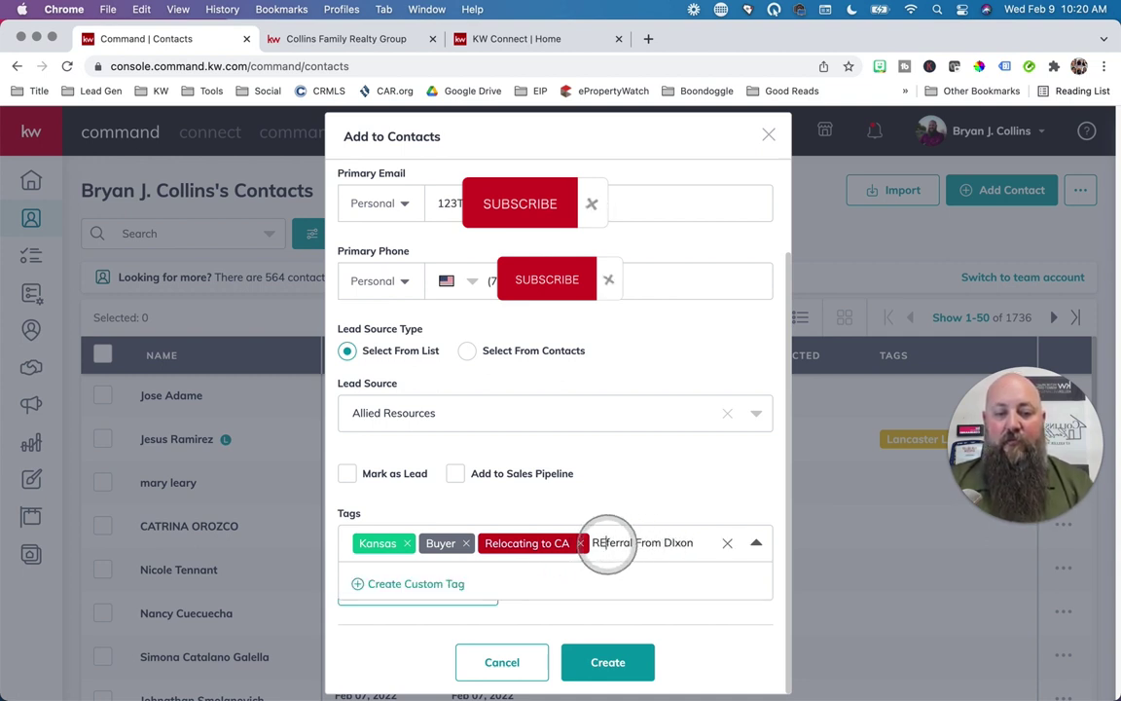
key(BackSpace)
text(e)
click(420, 586)
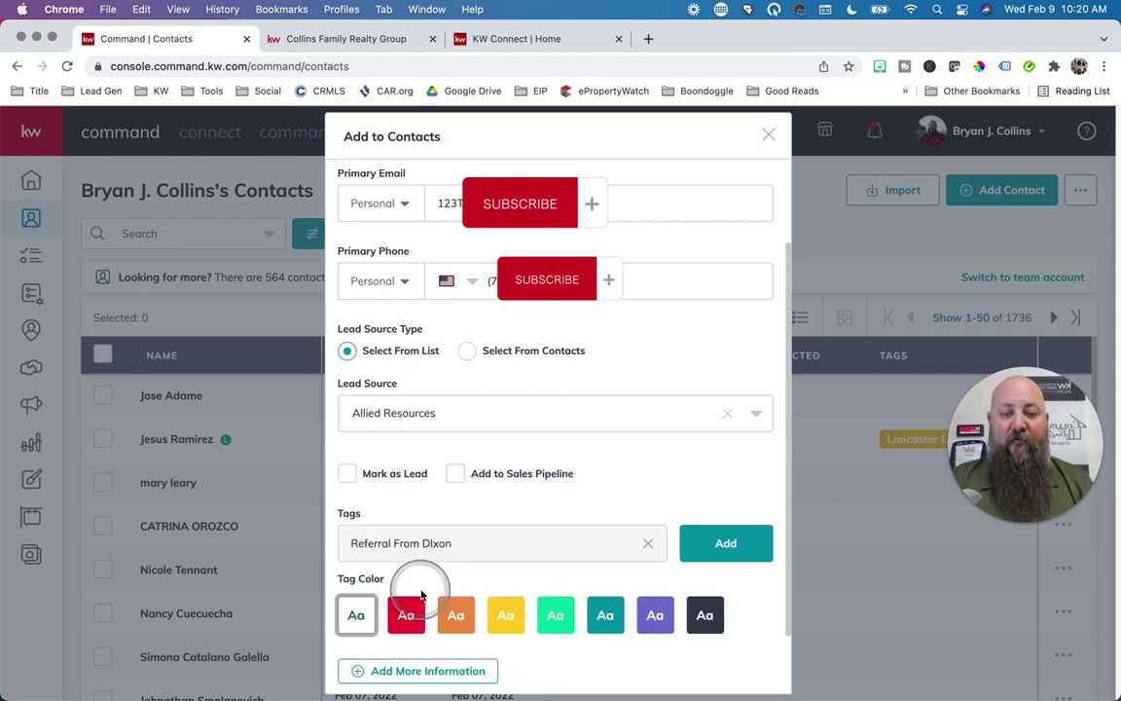
click(456, 614)
- Add the orange referral tag to the contact and close the tag list
click(738, 543)
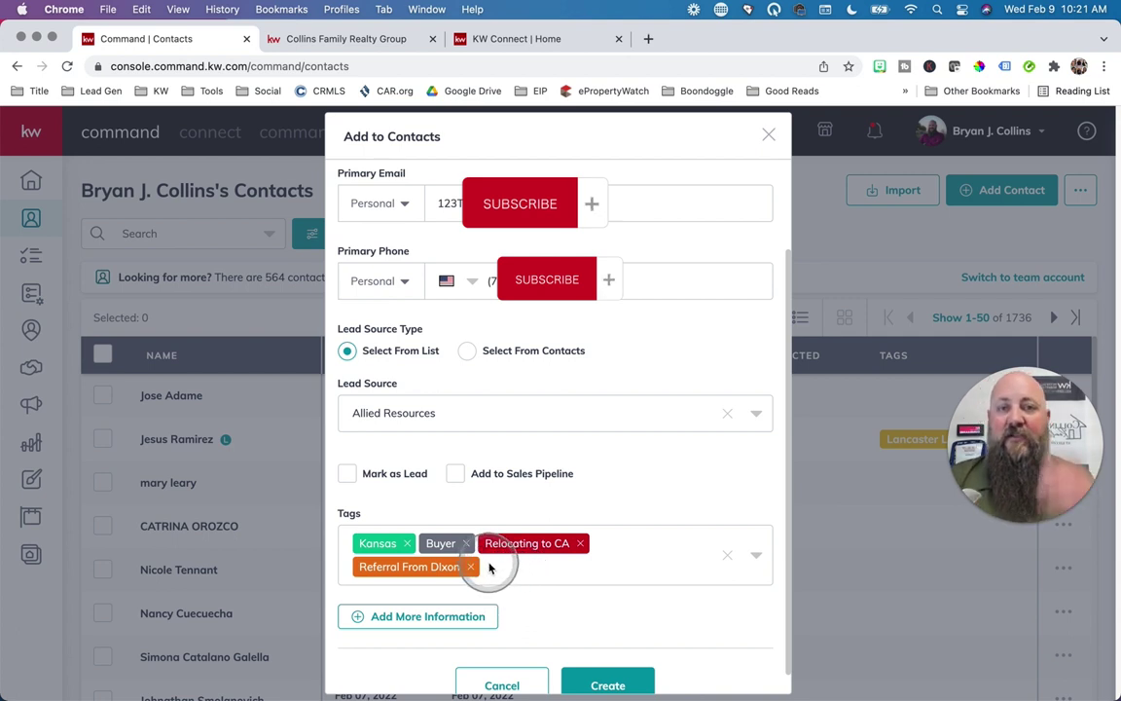
click(492, 569)
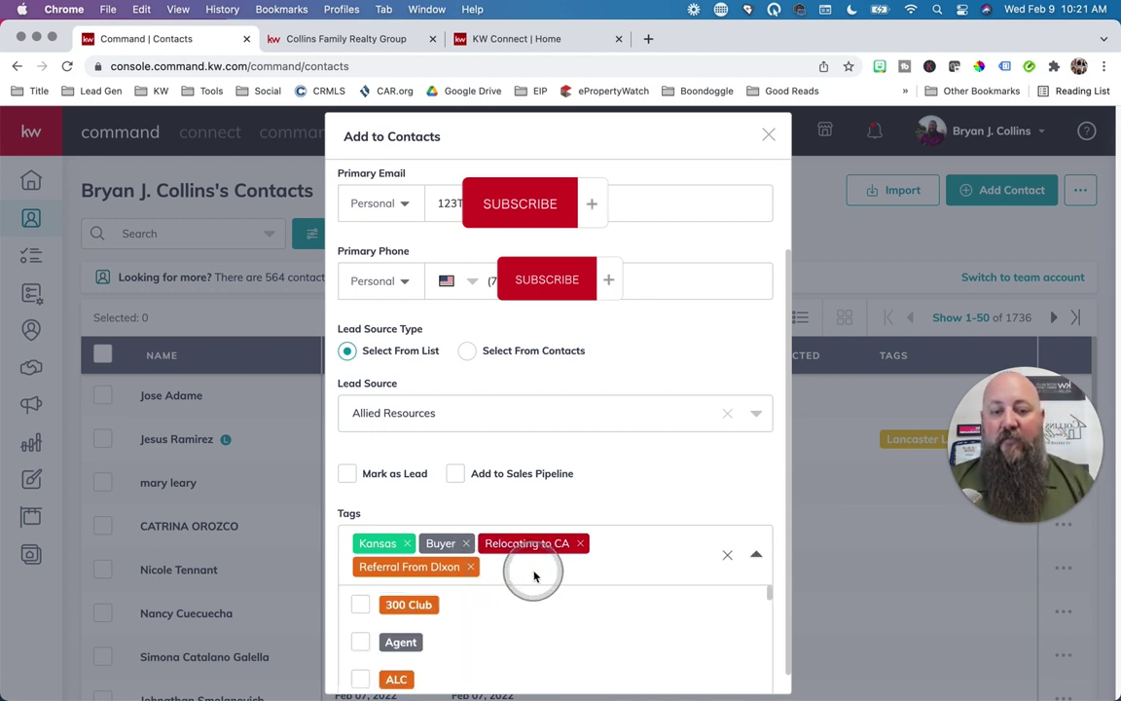
click(642, 519)
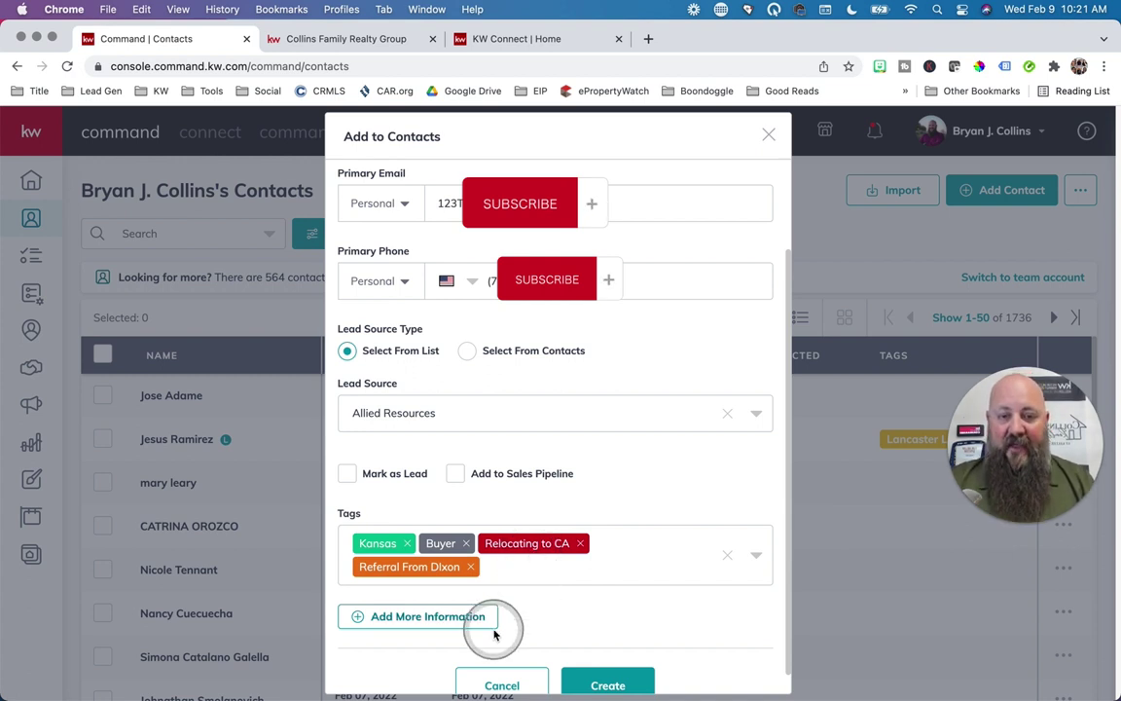
- Reveal the Additional Contact Information, About and Custom sections
scroll(612, 576, down, 1)
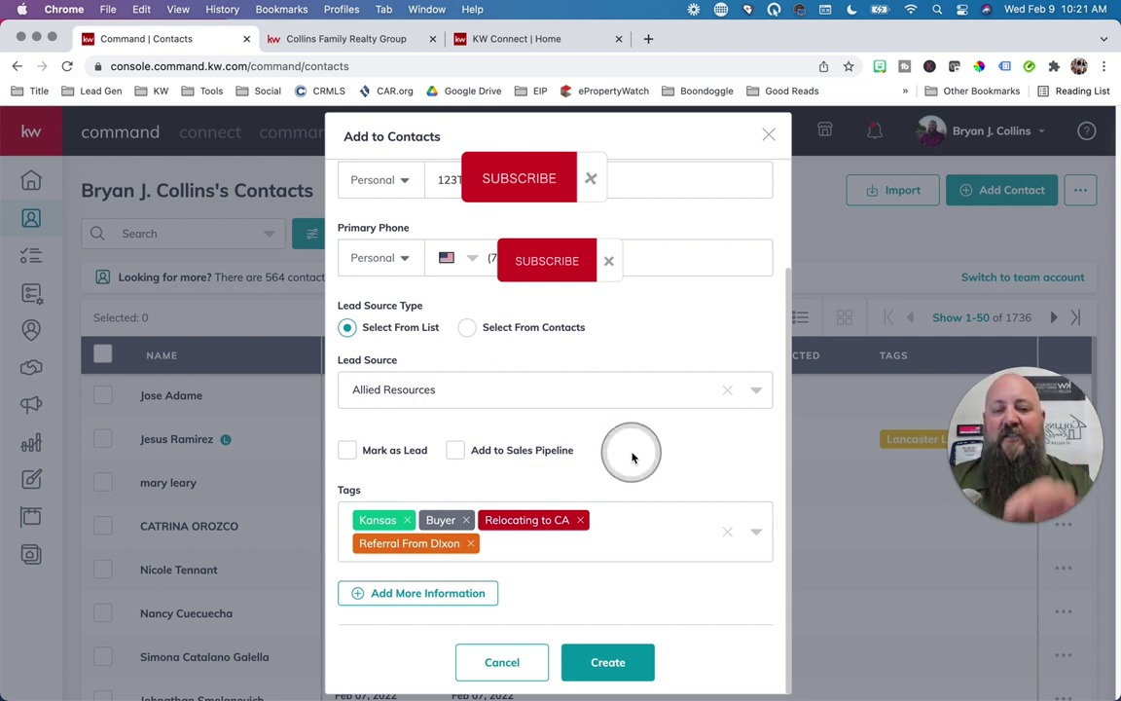
click(484, 597)
scroll(618, 536, down, 1)
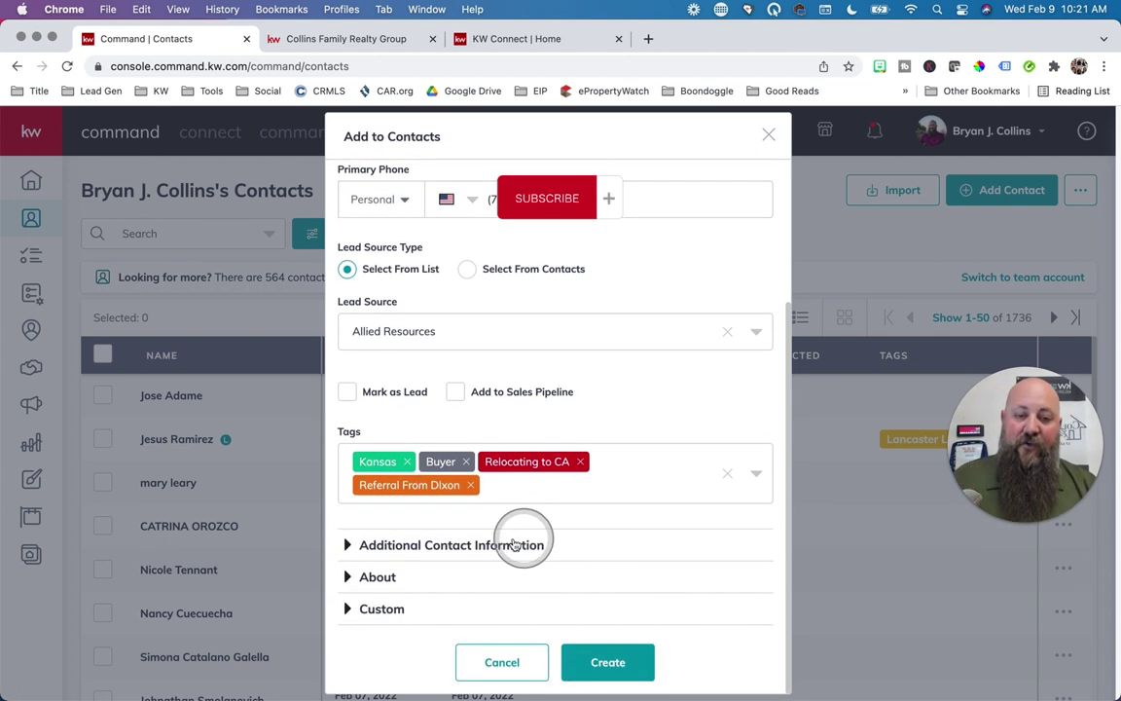
click(349, 545)
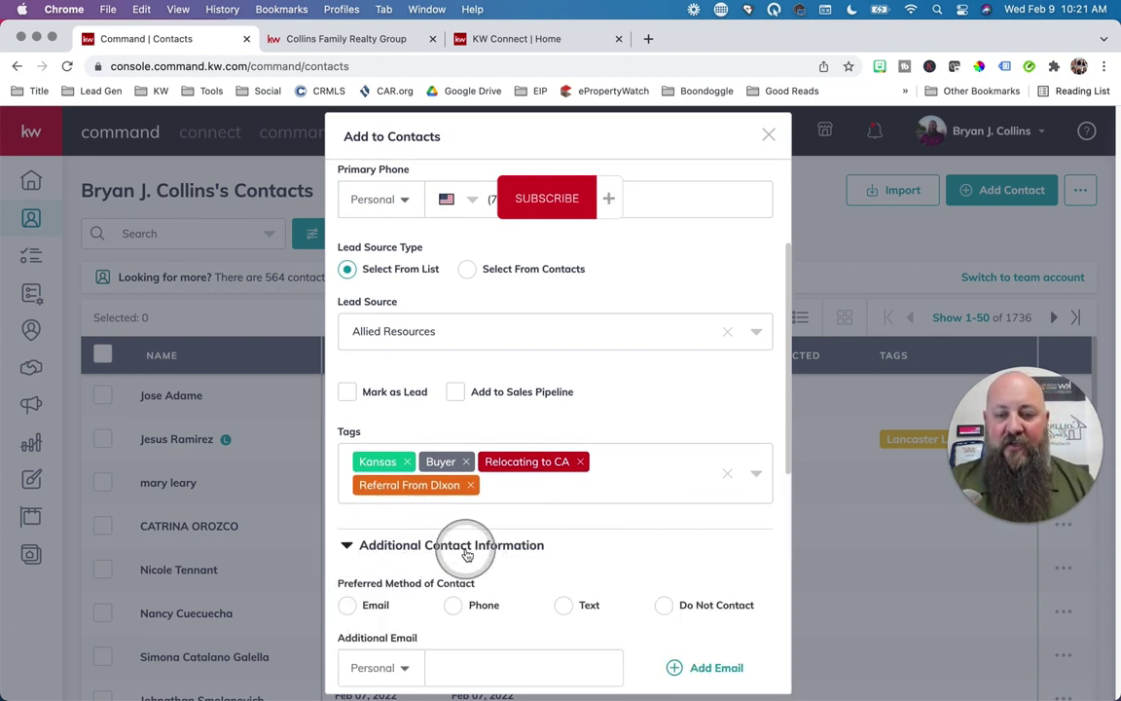
scroll(467, 549, down, 6)
scroll(453, 343, up, 1)
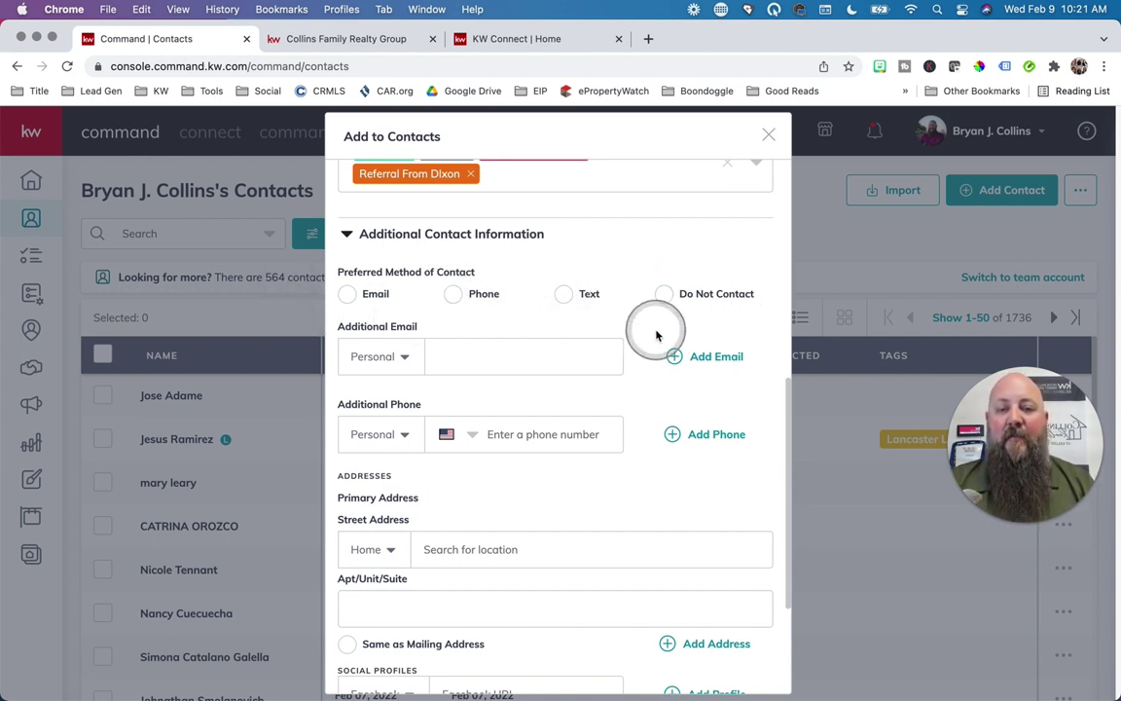
click(493, 364)
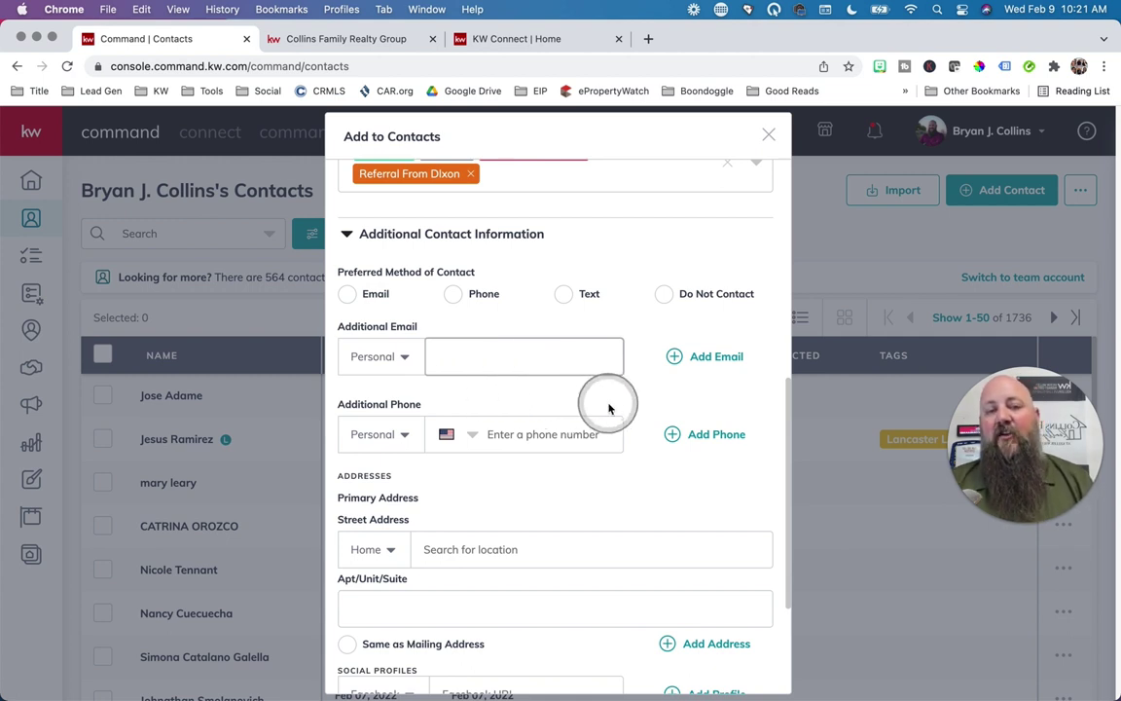
scroll(604, 404, down, 1)
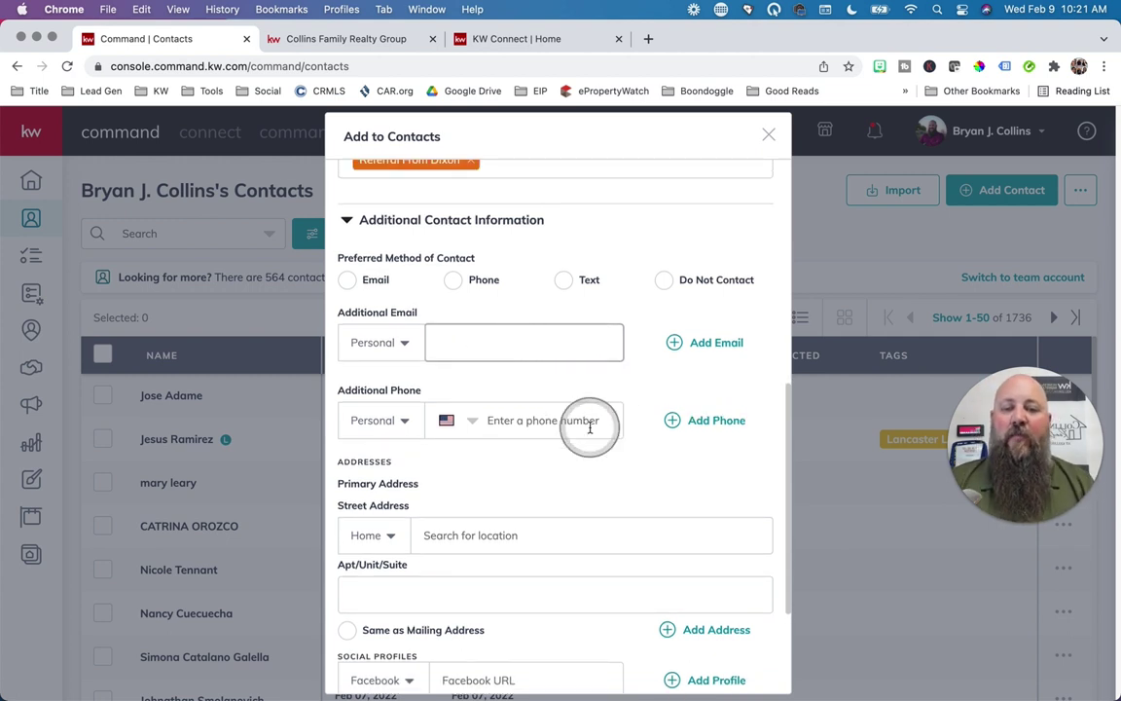
scroll(590, 426, down, 3)
scroll(536, 344, down, 4)
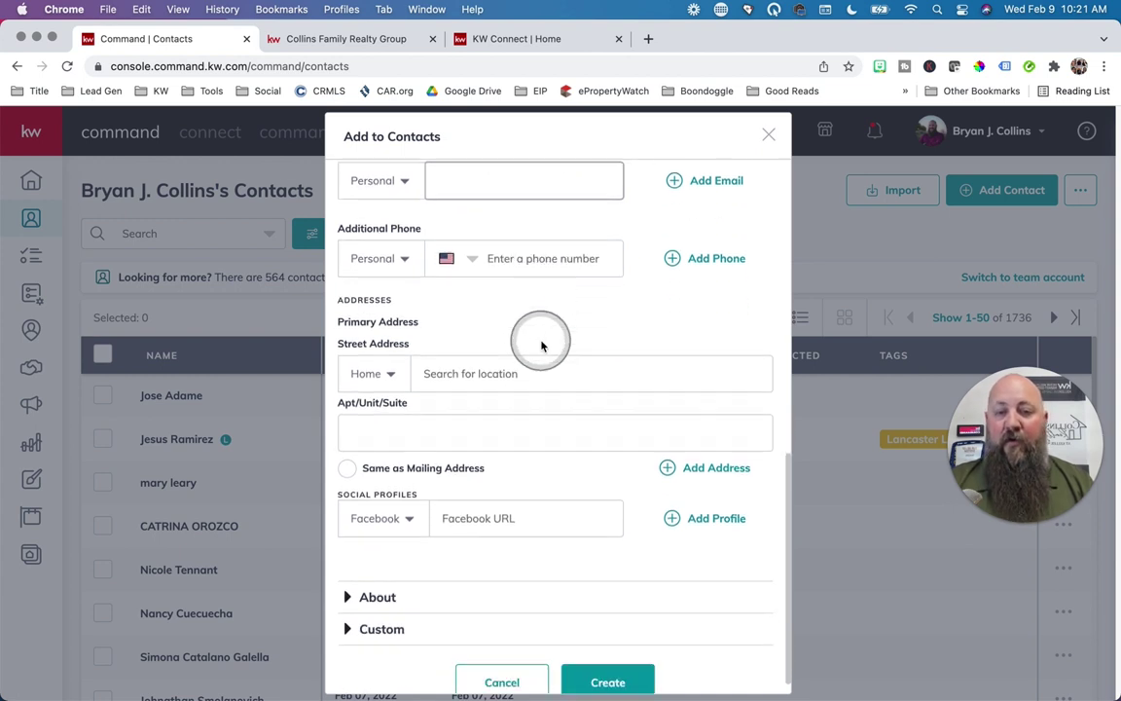
scroll(542, 345, down, 1)
click(468, 355)
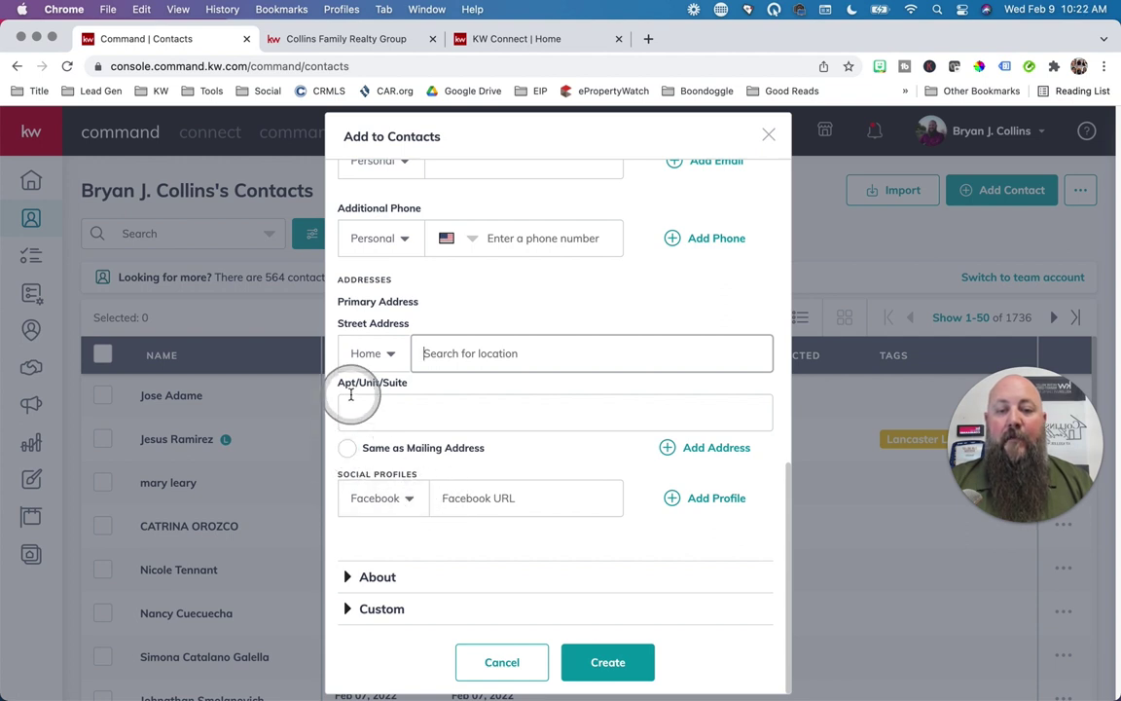
- Mark the contact's address as Same as Mailing Address
click(351, 447)
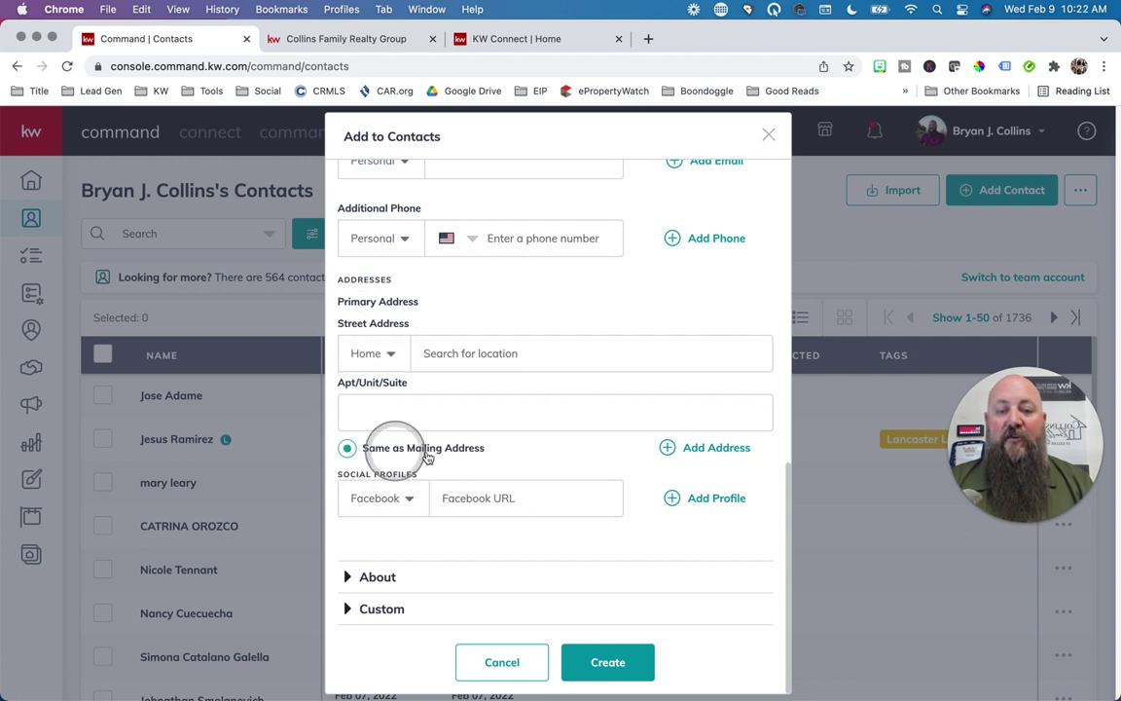
click(349, 448)
scroll(508, 452, up, 5)
scroll(508, 453, down, 5)
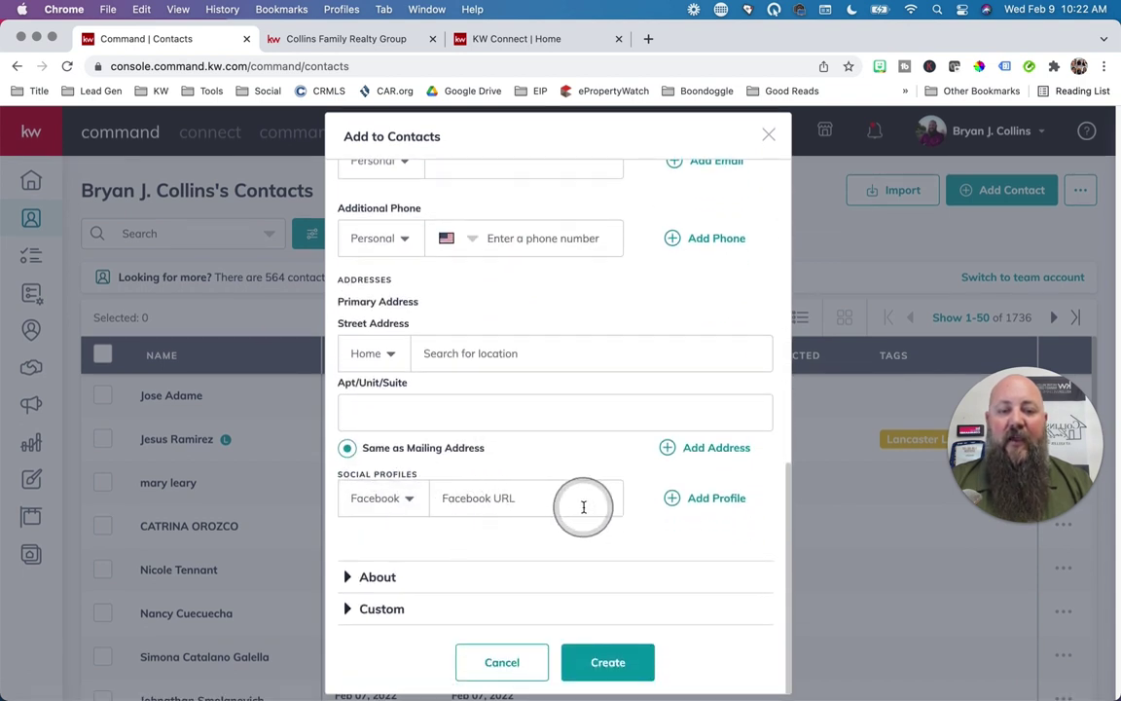
- Set the first social profile type to Website
click(408, 498)
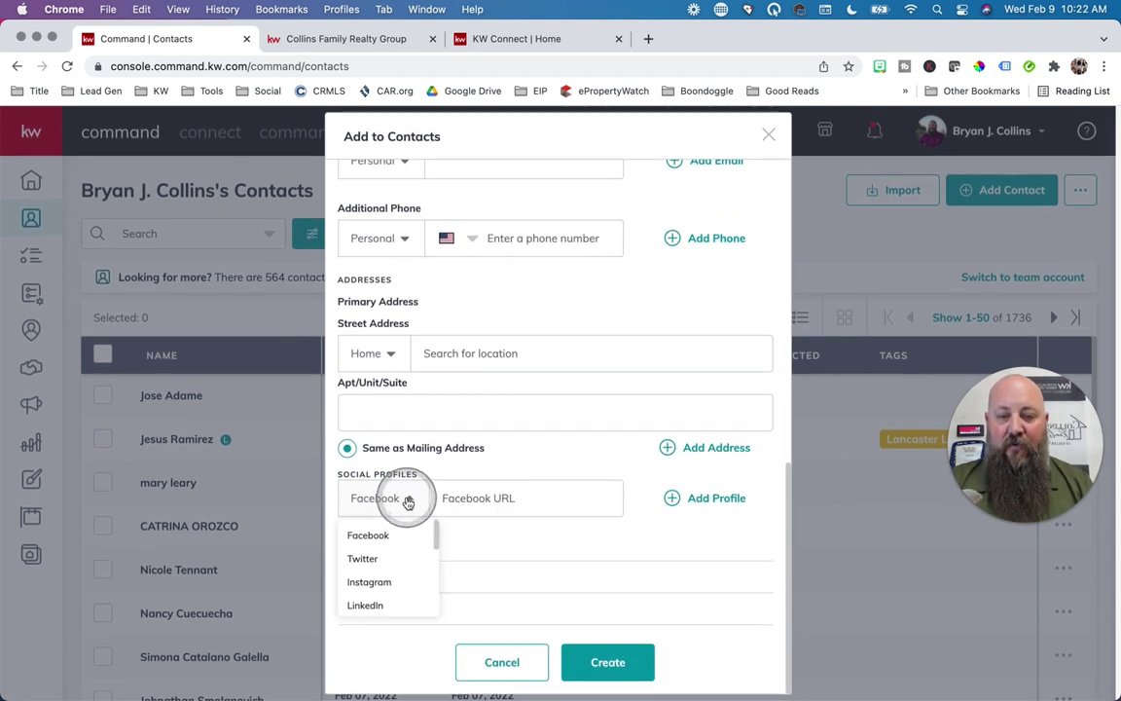
scroll(384, 594, down, 1)
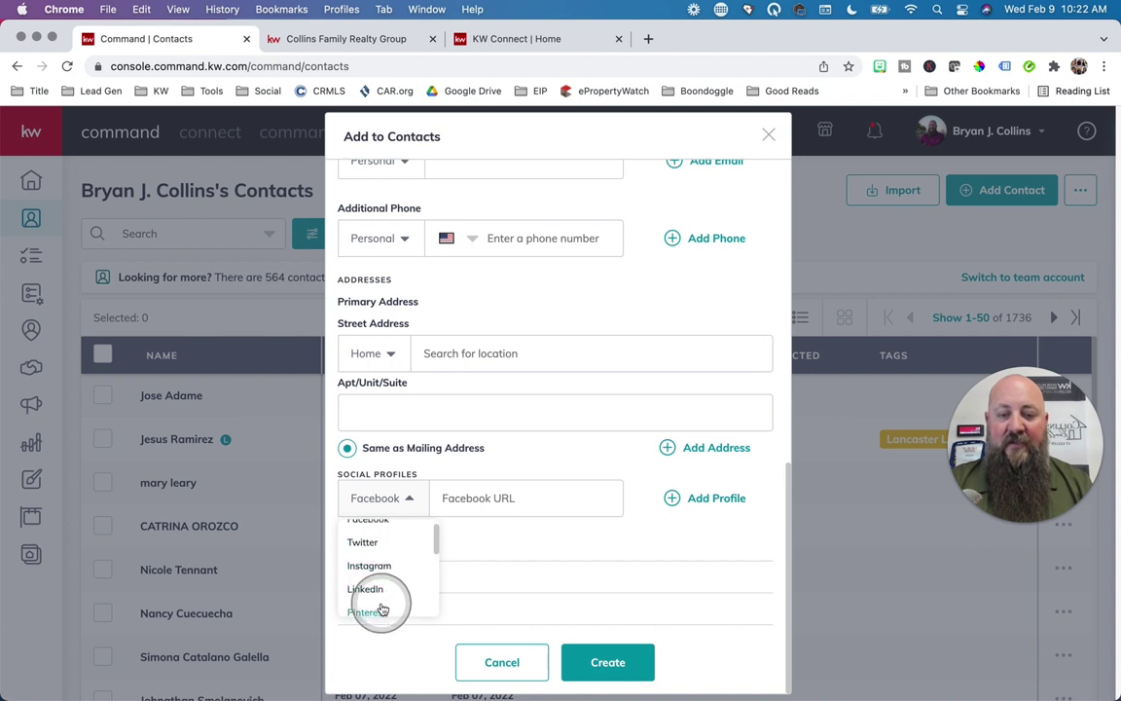
scroll(382, 591, down, 3)
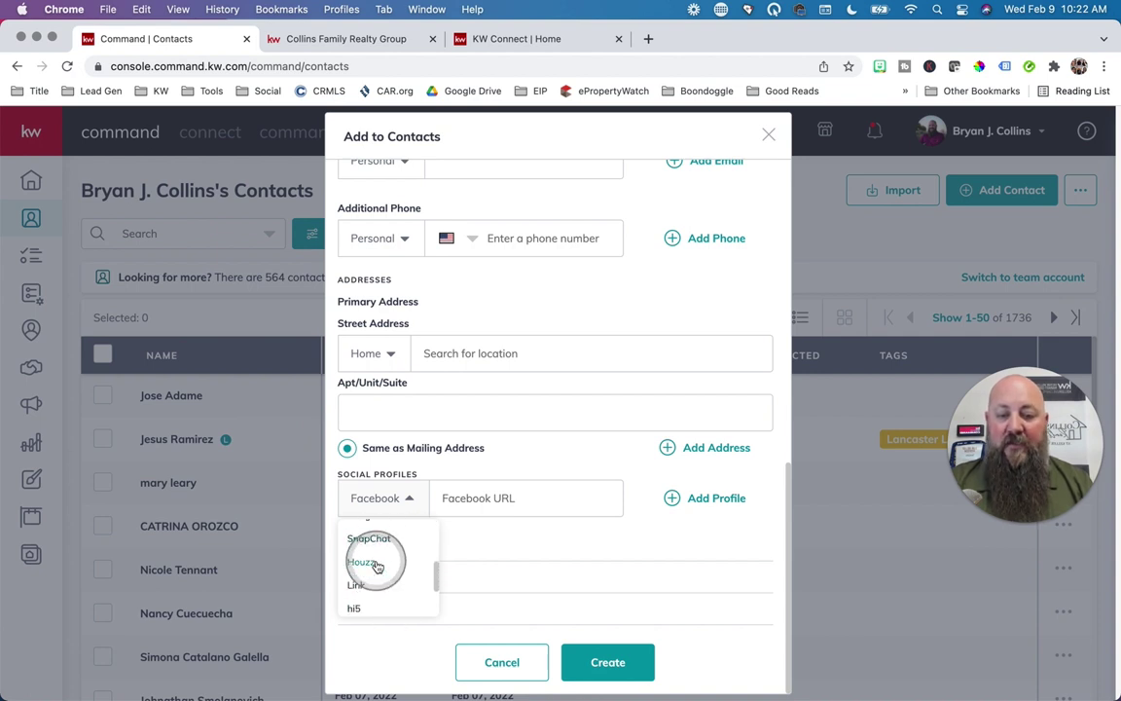
scroll(380, 588, down, 1)
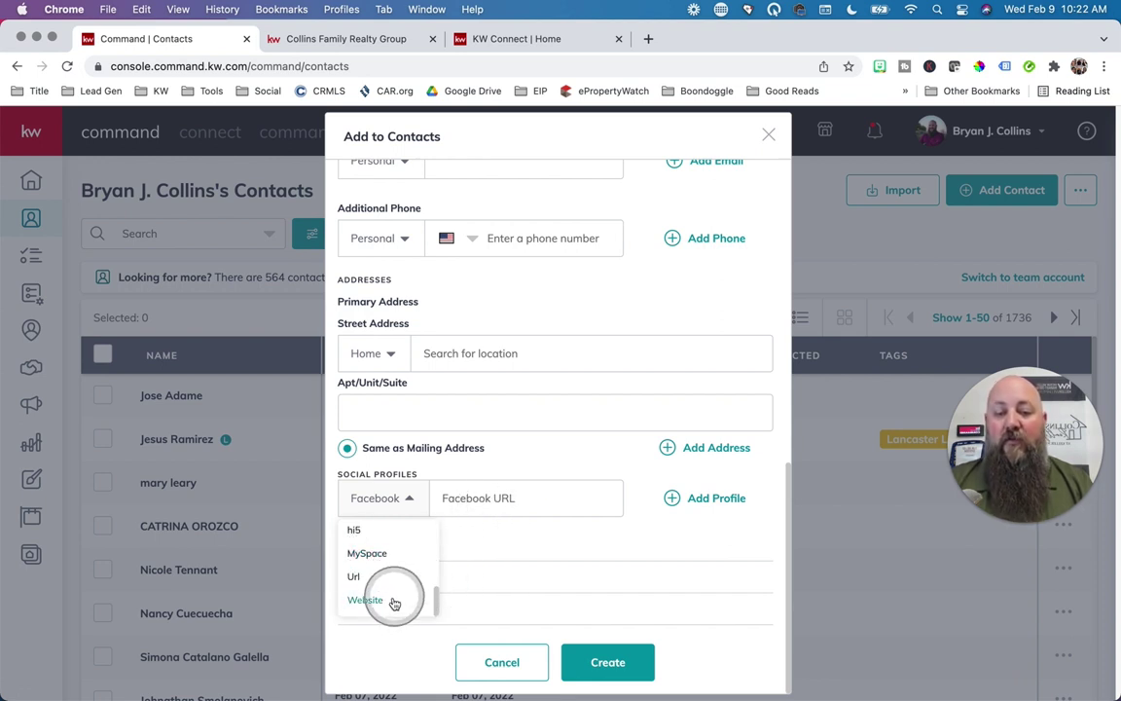
click(383, 605)
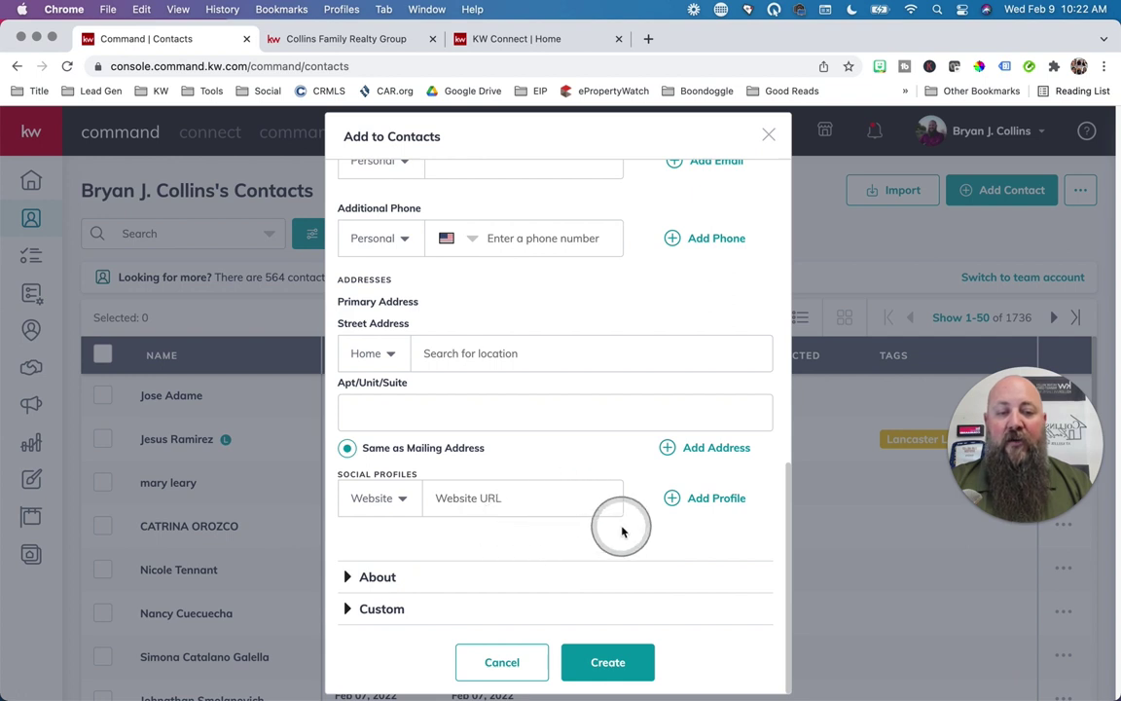
- Add a second social profile row, then remove the extra Facebook row
click(674, 500)
click(511, 512)
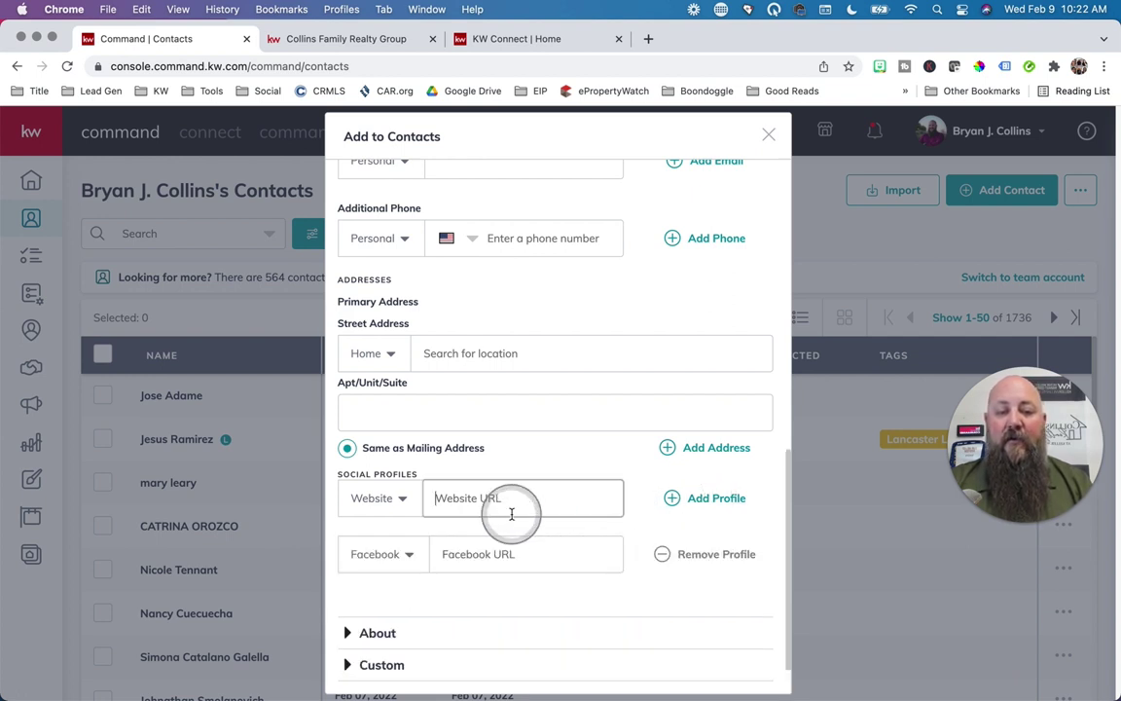
click(387, 554)
click(400, 588)
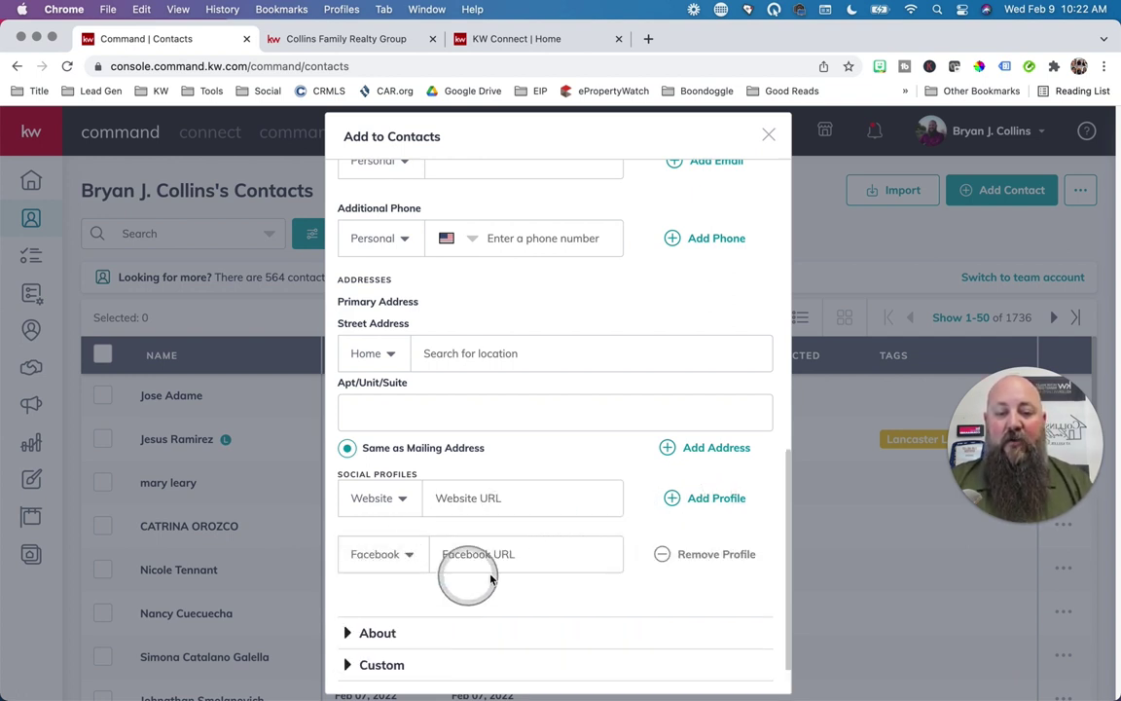
click(664, 557)
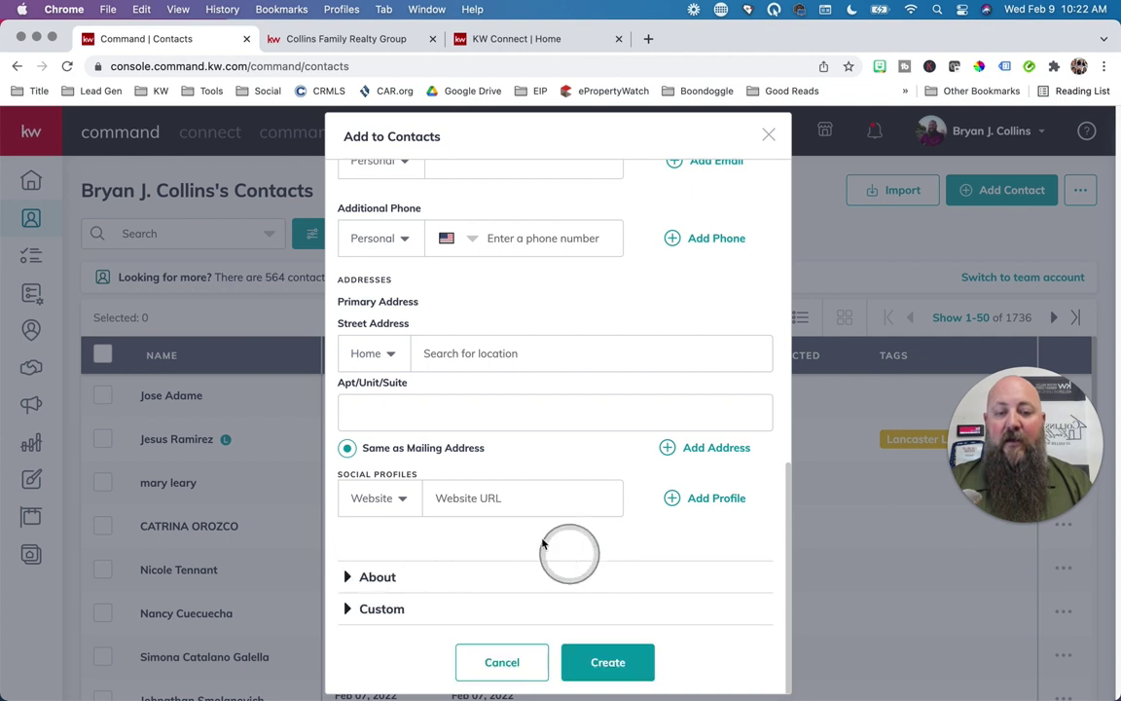
- Add a Twitter profile row and a third, Facebook profile row
click(673, 500)
click(409, 557)
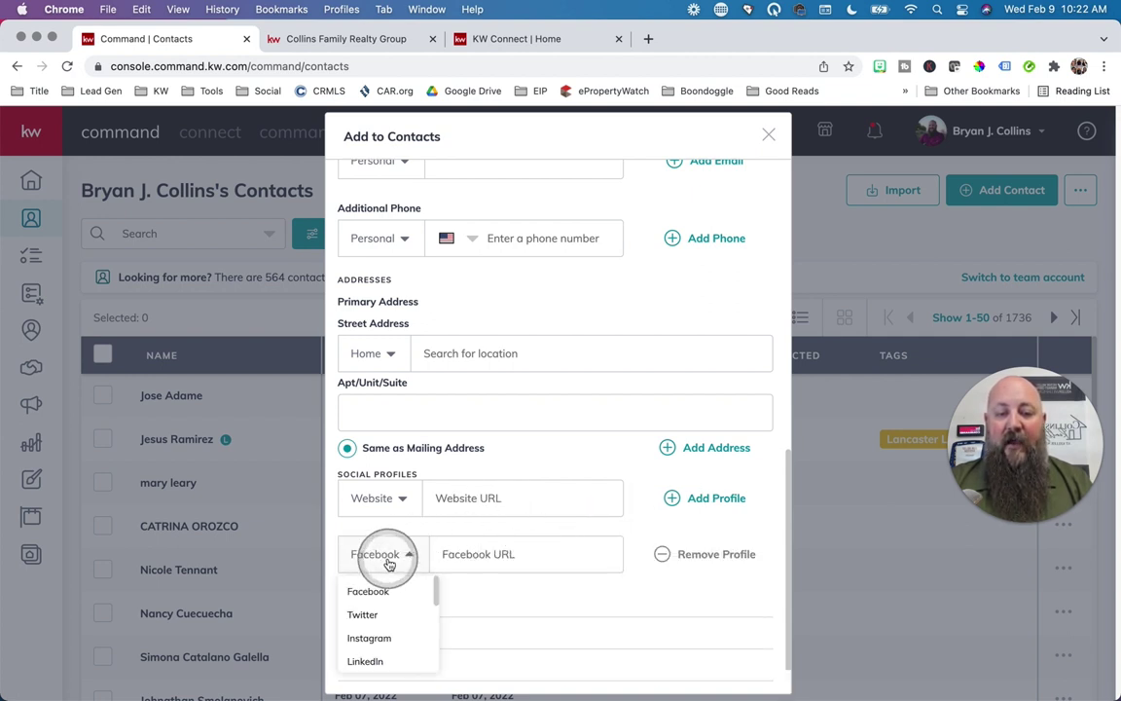
click(365, 613)
click(380, 558)
click(380, 563)
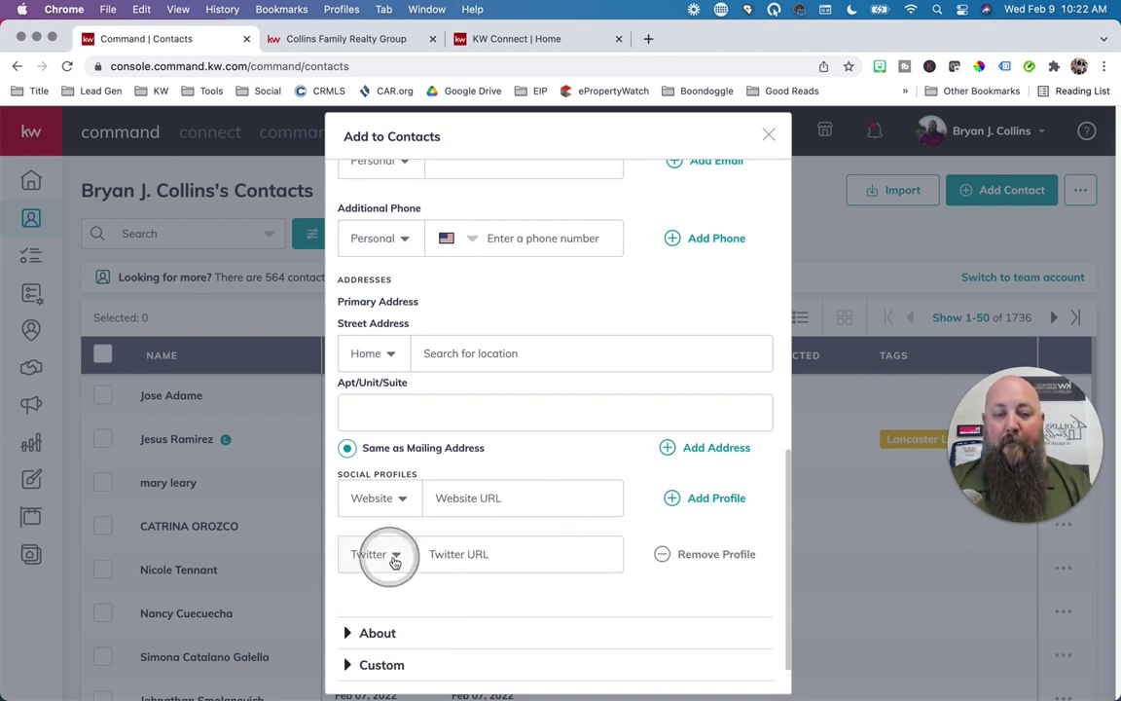
click(710, 507)
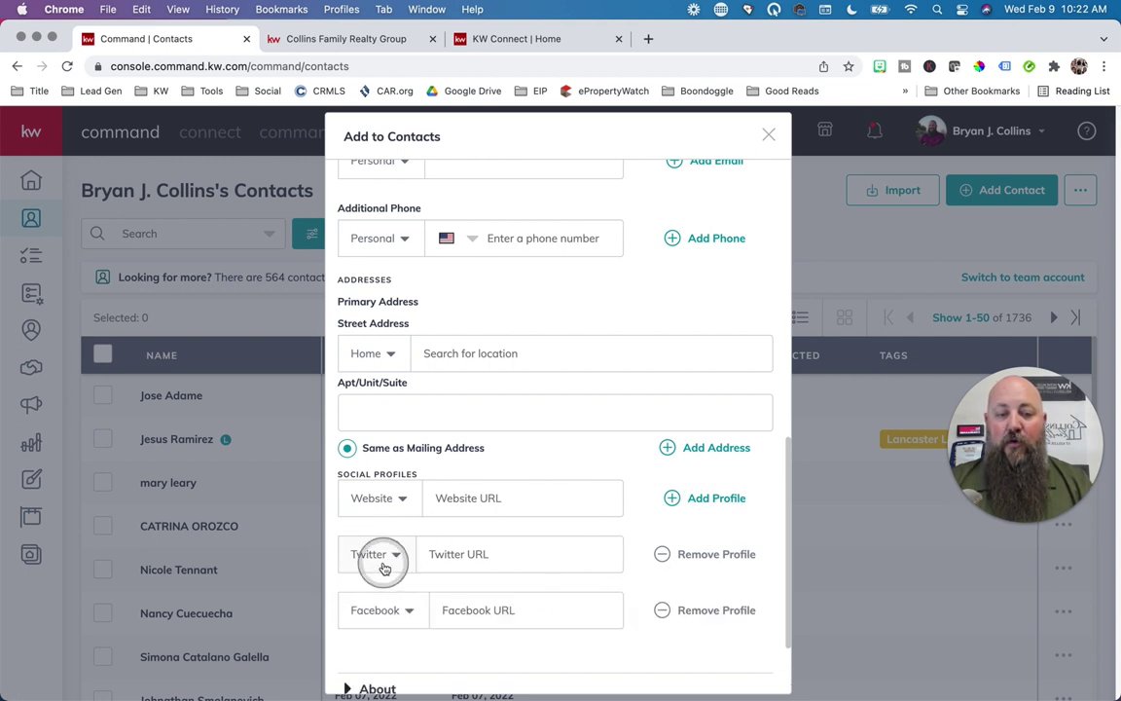
click(380, 558)
click(610, 476)
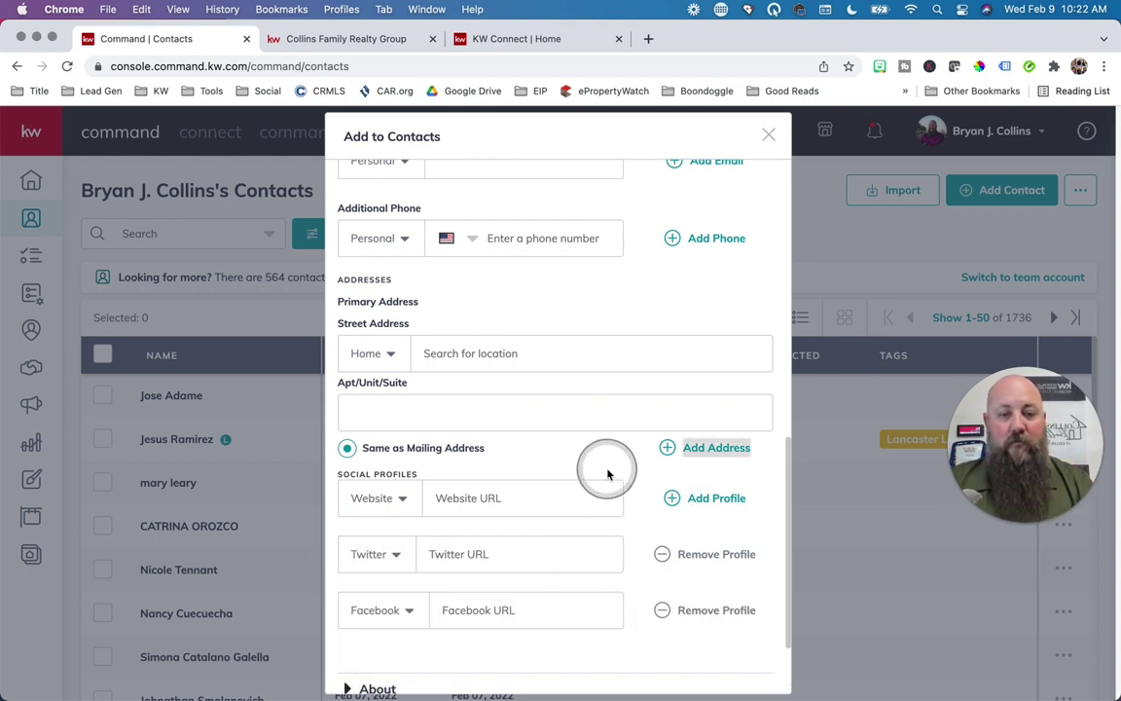
scroll(556, 500, down, 3)
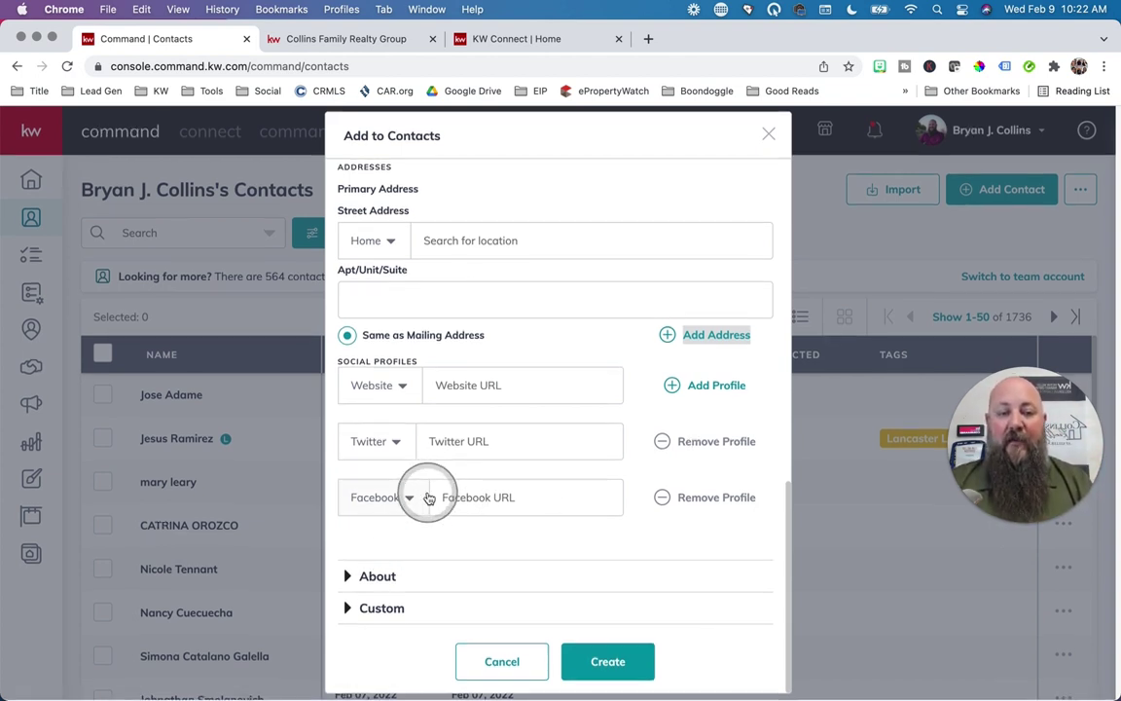
- Expand the contact's About section and scroll through its fields
click(360, 578)
scroll(491, 508, down, 5)
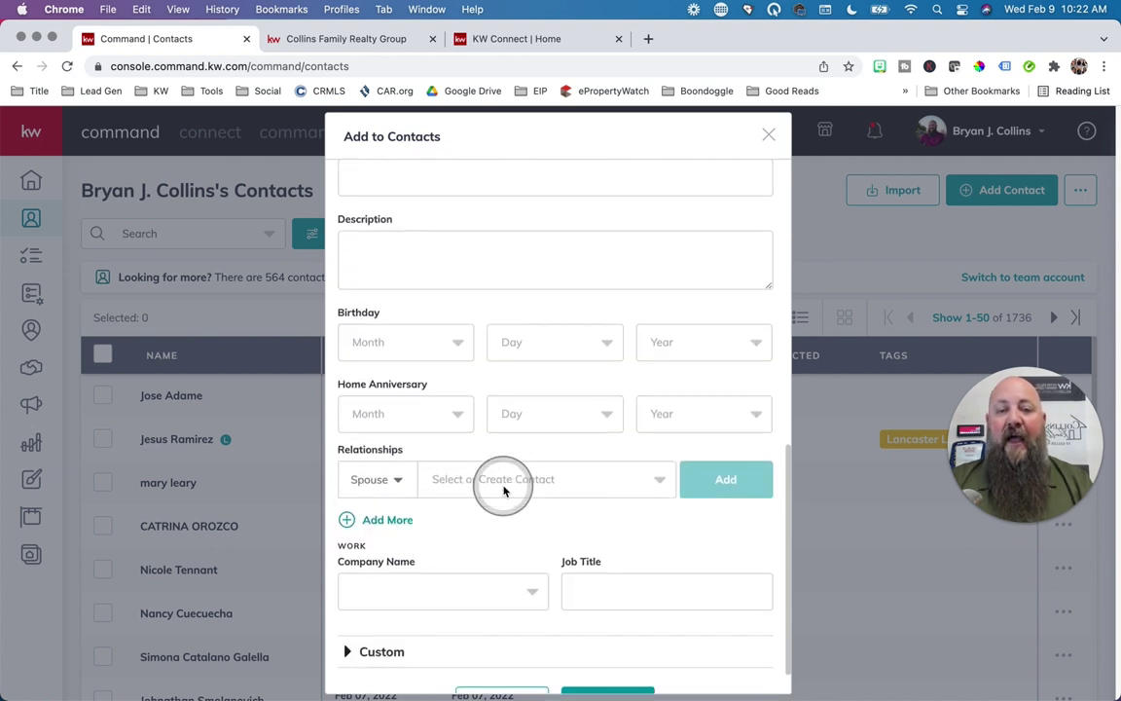
scroll(503, 488, up, 2)
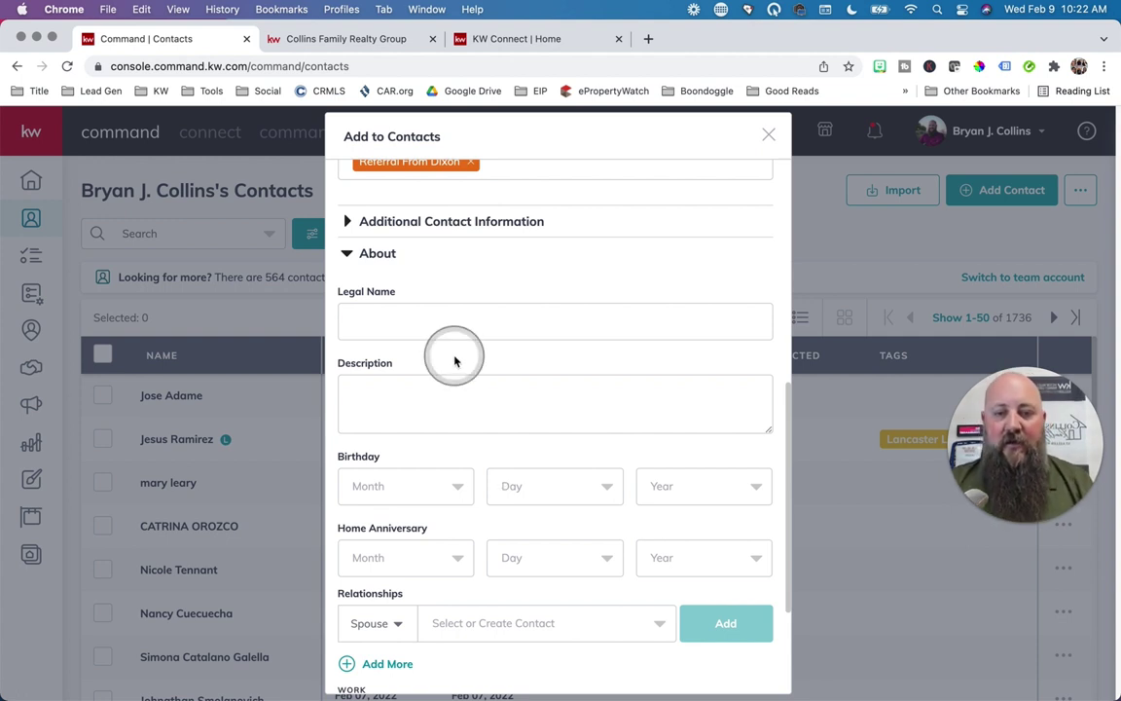
scroll(508, 468, down, 2)
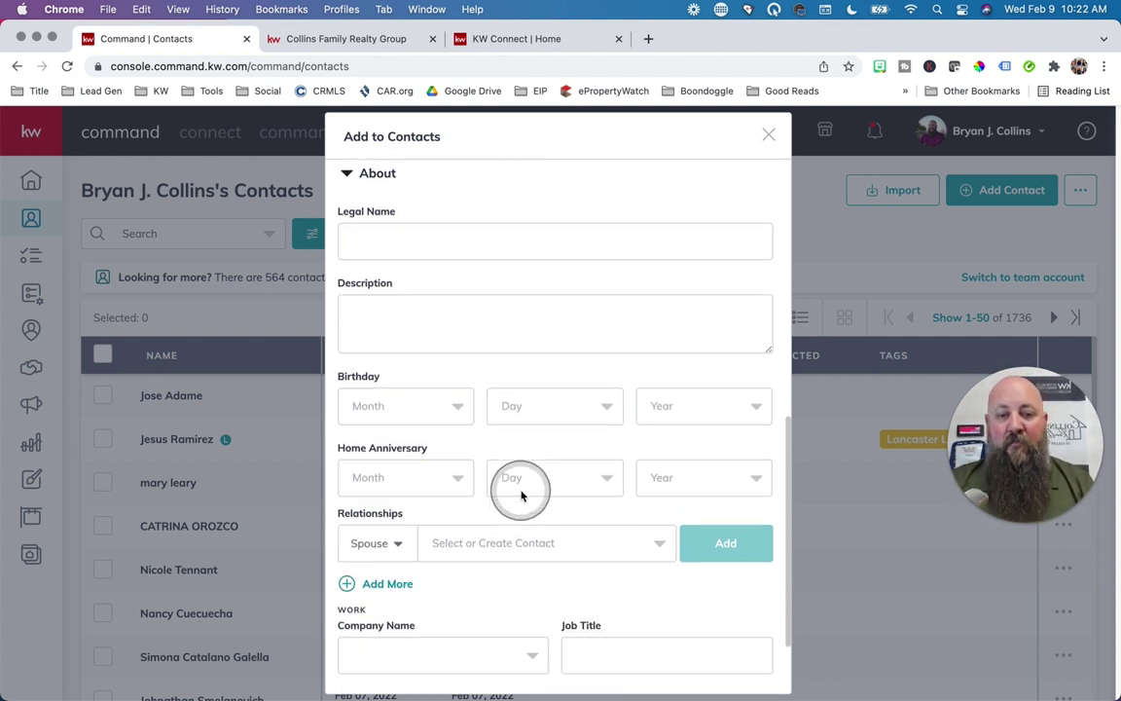
scroll(522, 496, down, 2)
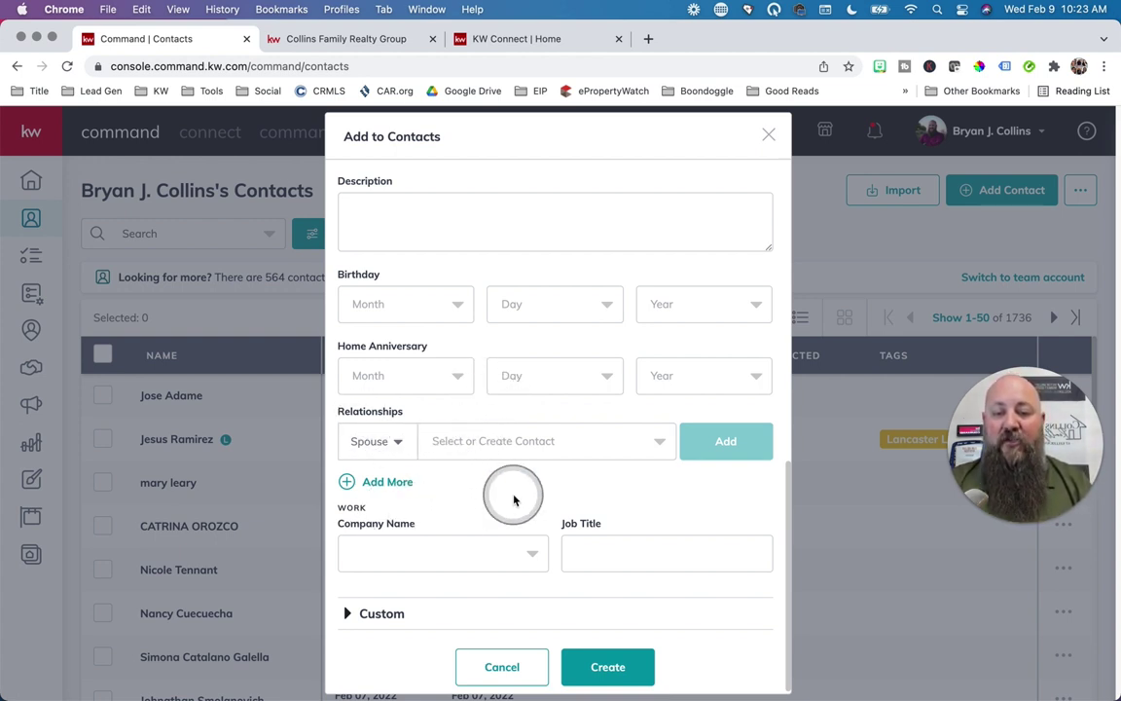
scroll(482, 496, down, 1)
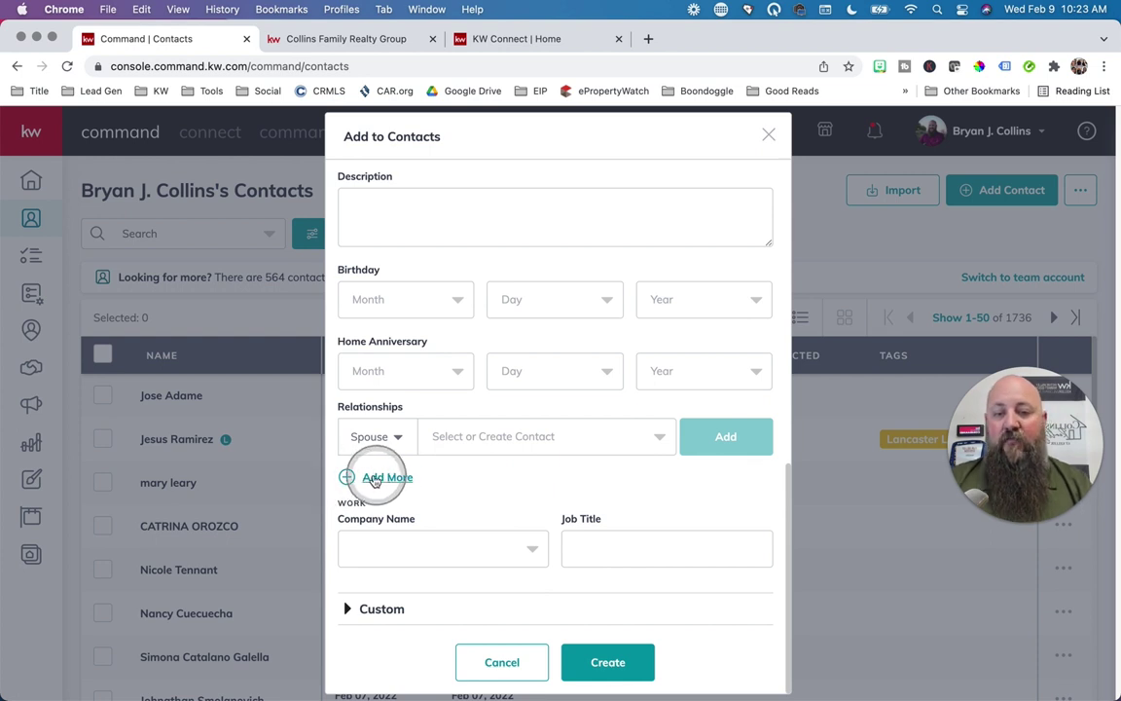
- Add and then remove a second Relationships row, and expand the Custom section
click(398, 486)
click(385, 518)
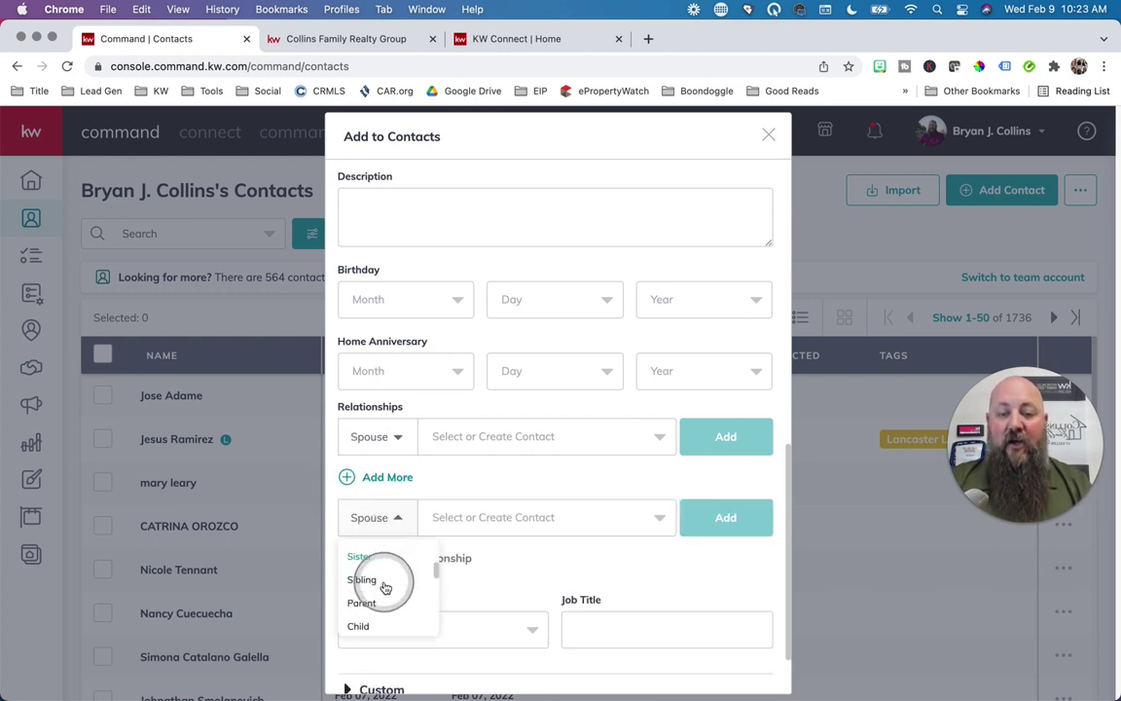
scroll(385, 588, down, 3)
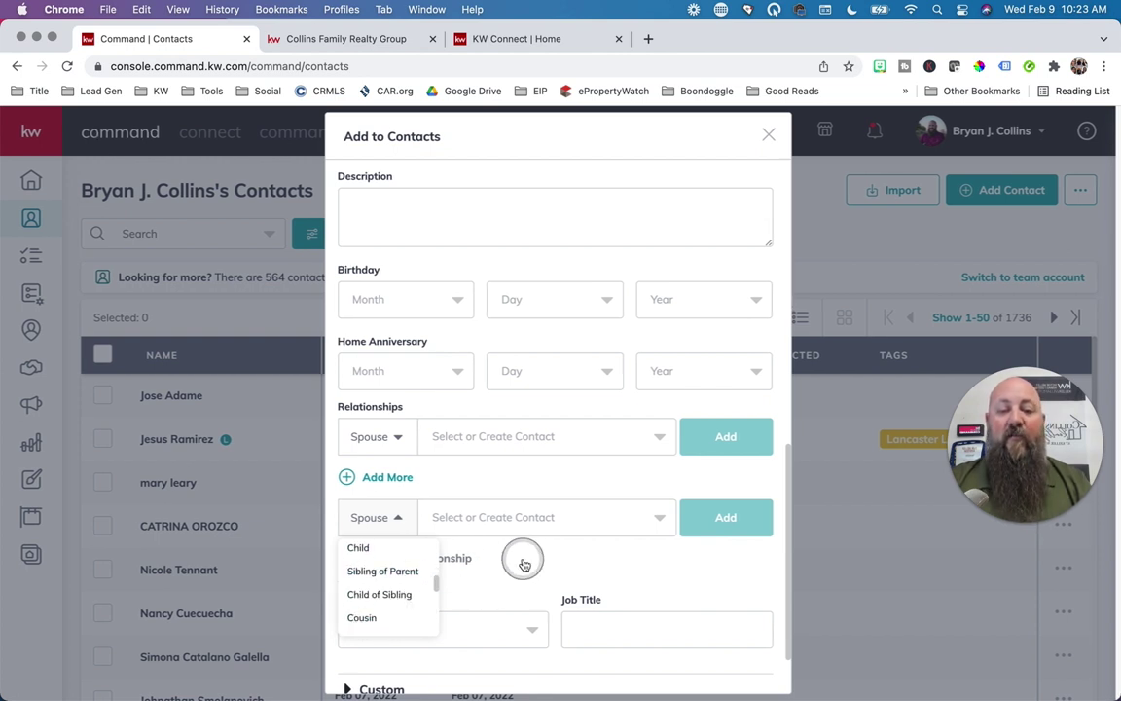
click(399, 557)
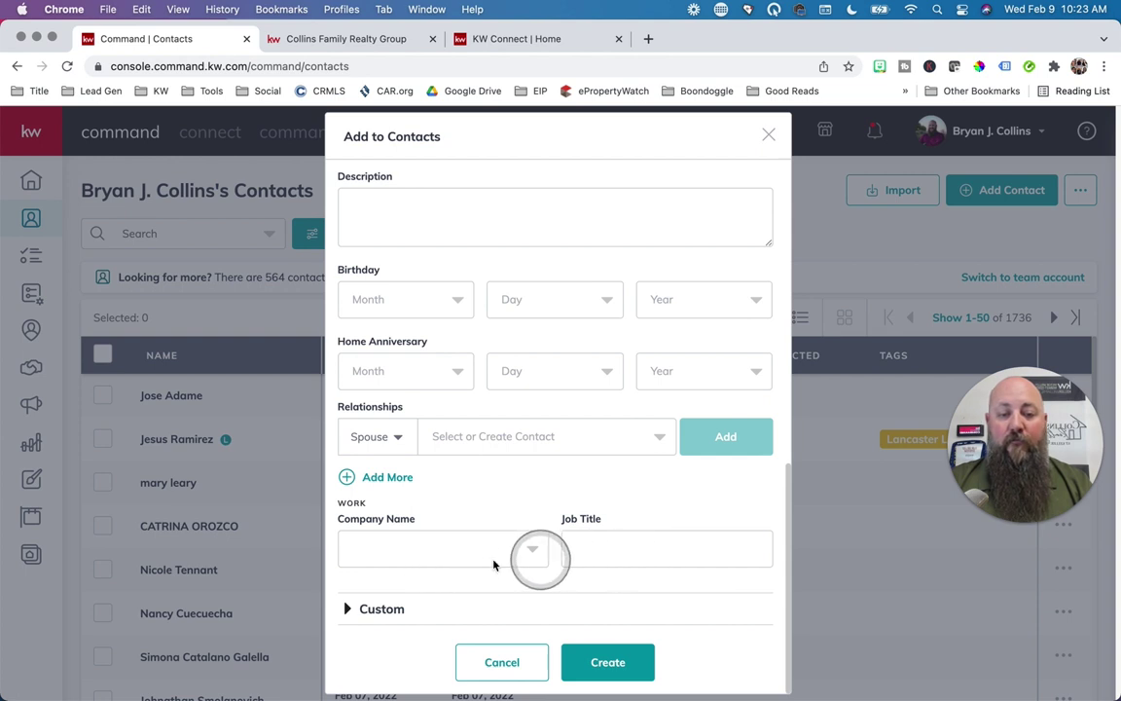
click(363, 610)
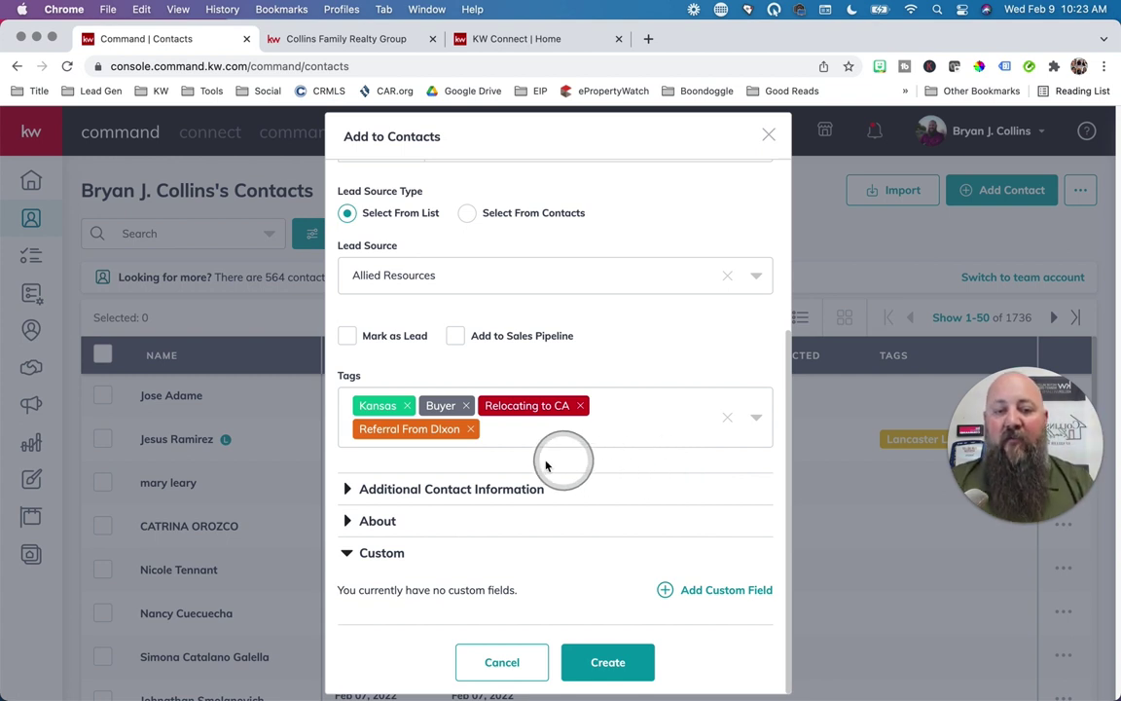
- Create the contact, adding it to the top of the Contacts list
scroll(603, 486, up, 5)
scroll(572, 483, down, 3)
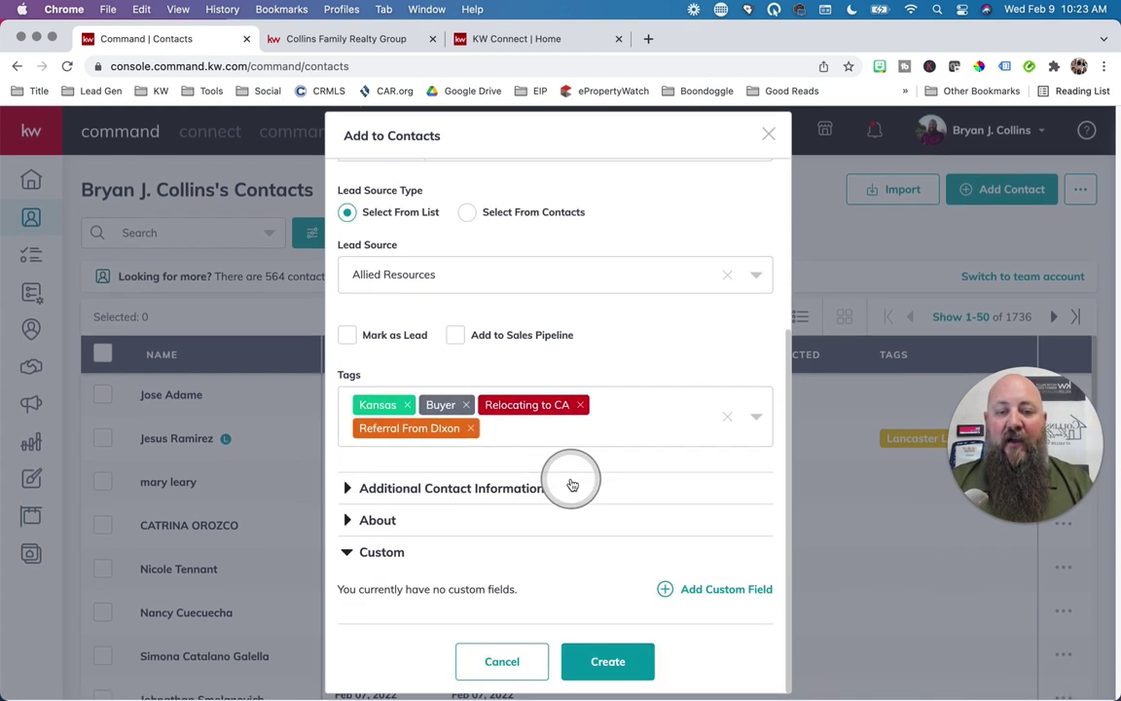
click(617, 658)
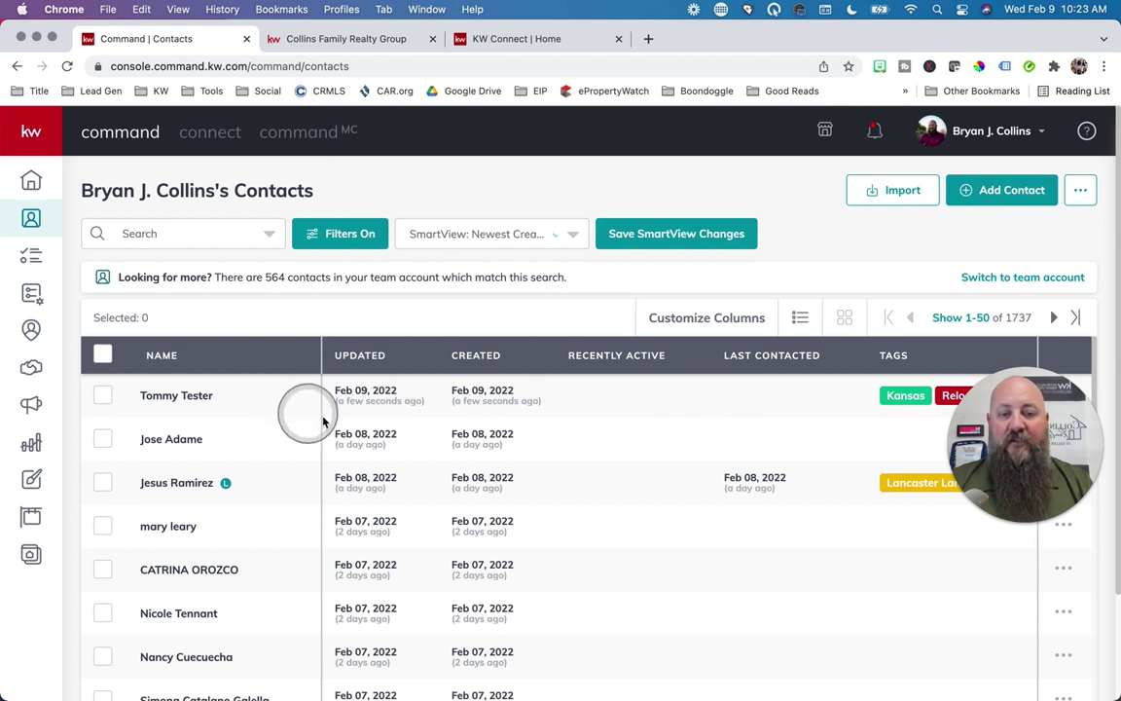
- Scroll the contacts table sideways through its columns, then swipe back to the Dashboard page
scroll(350, 424, right, 5)
scroll(340, 428, left, 5)
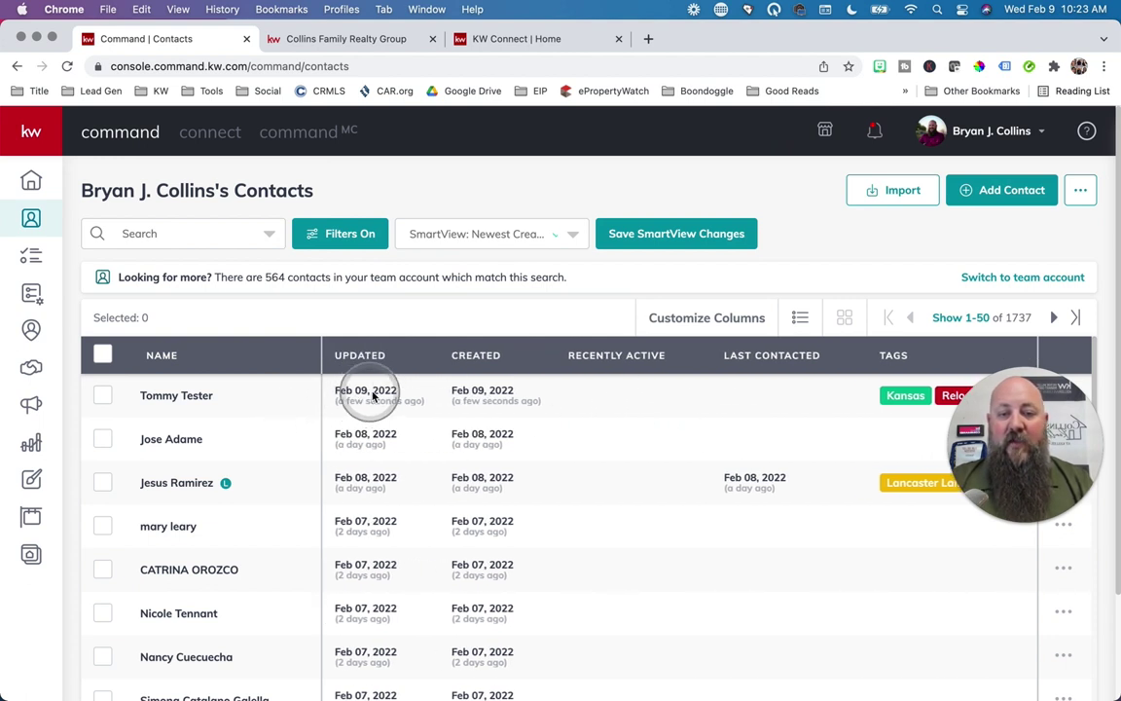
scroll(534, 390, right, 3)
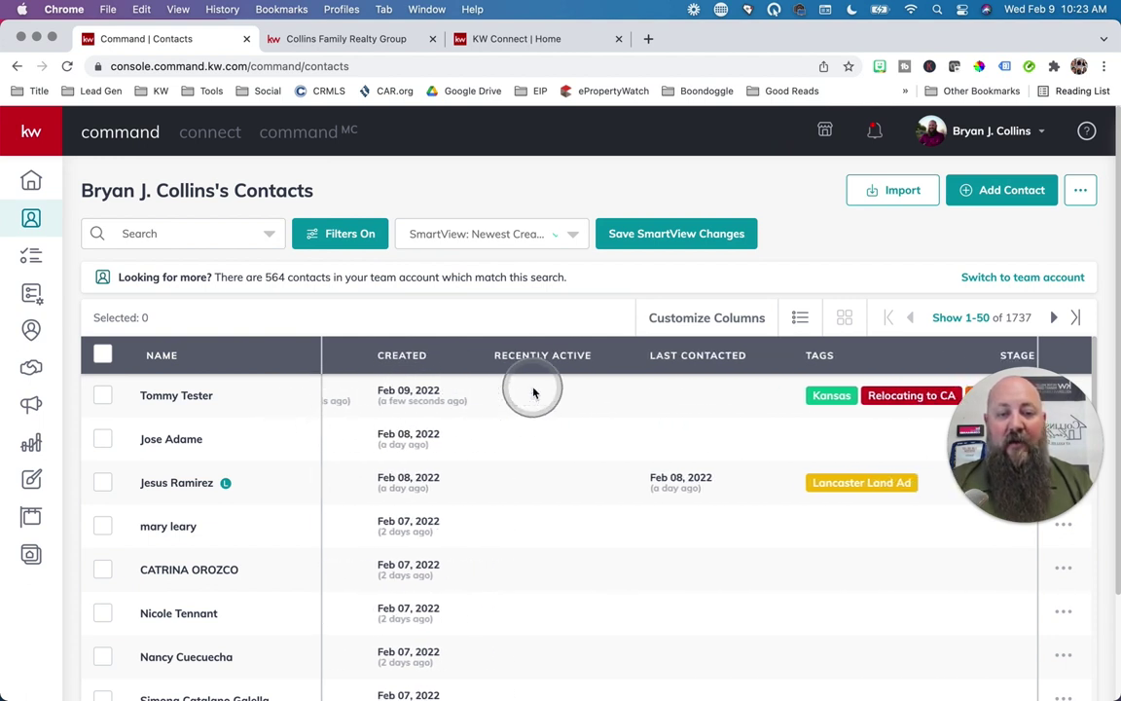
scroll(533, 390, right, 6)
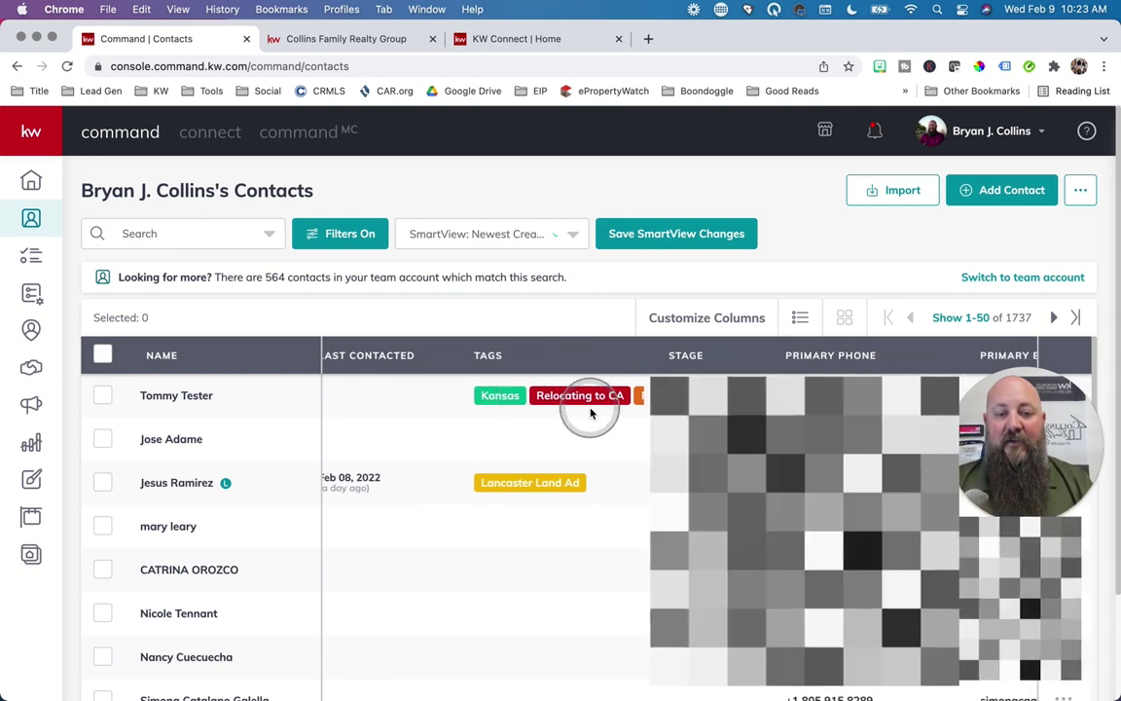
scroll(584, 413, right, 4)
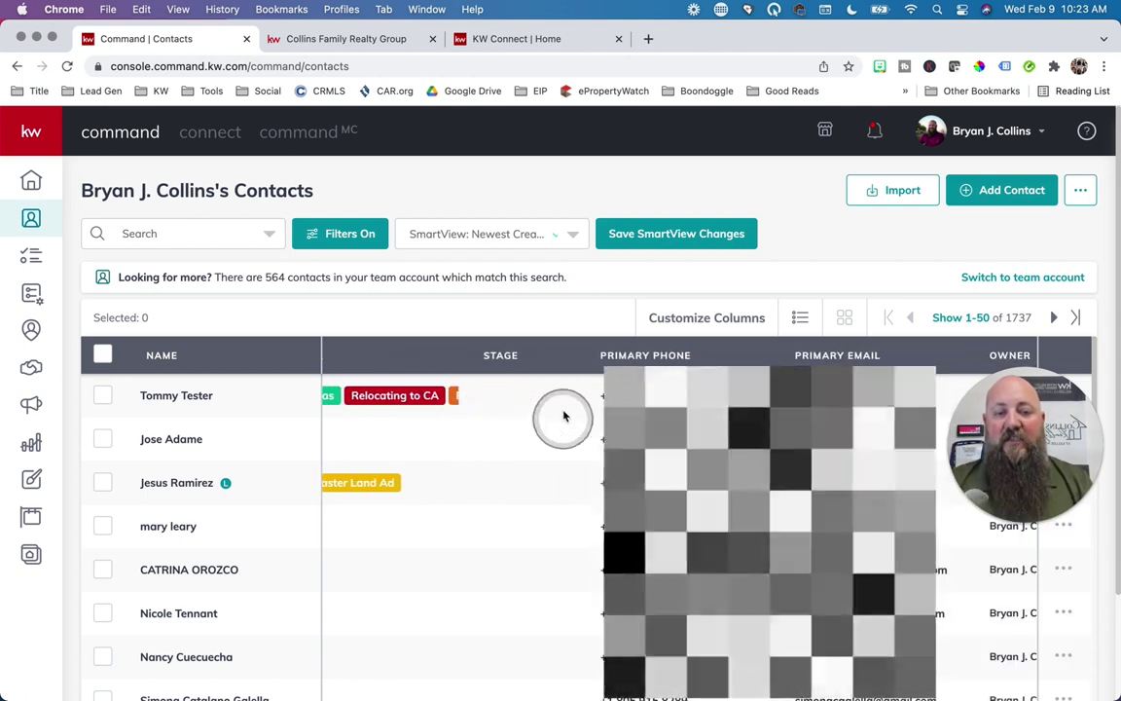
scroll(563, 417, right, 4)
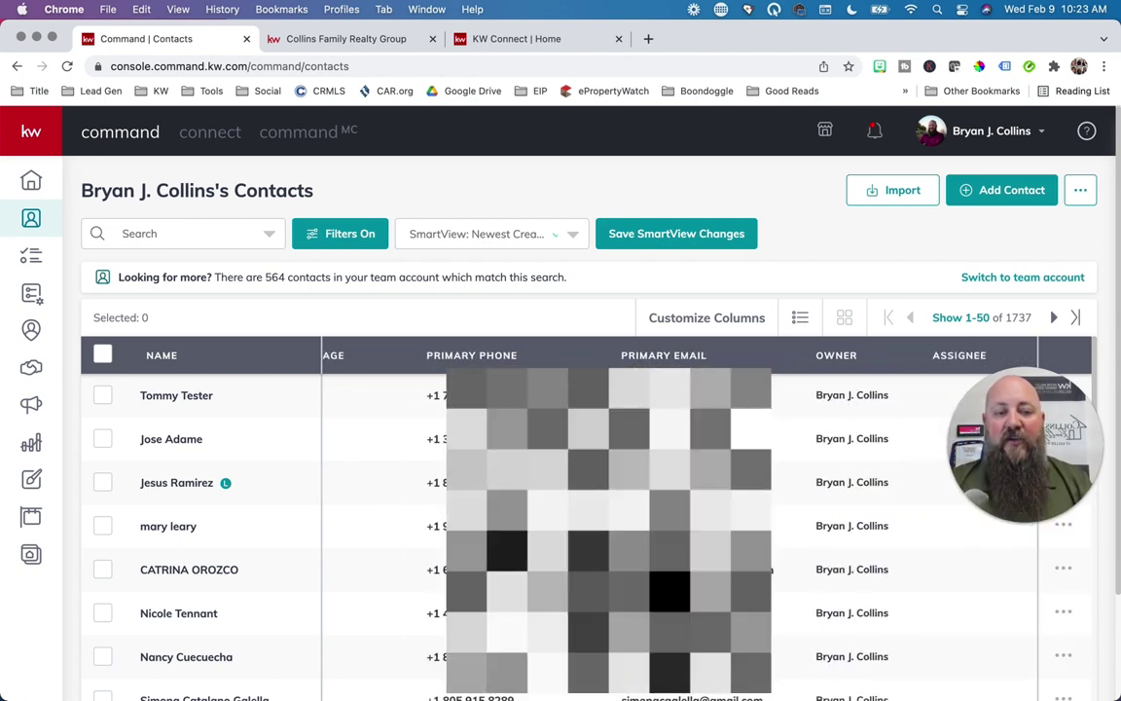
scroll(562, 426, left, 10)
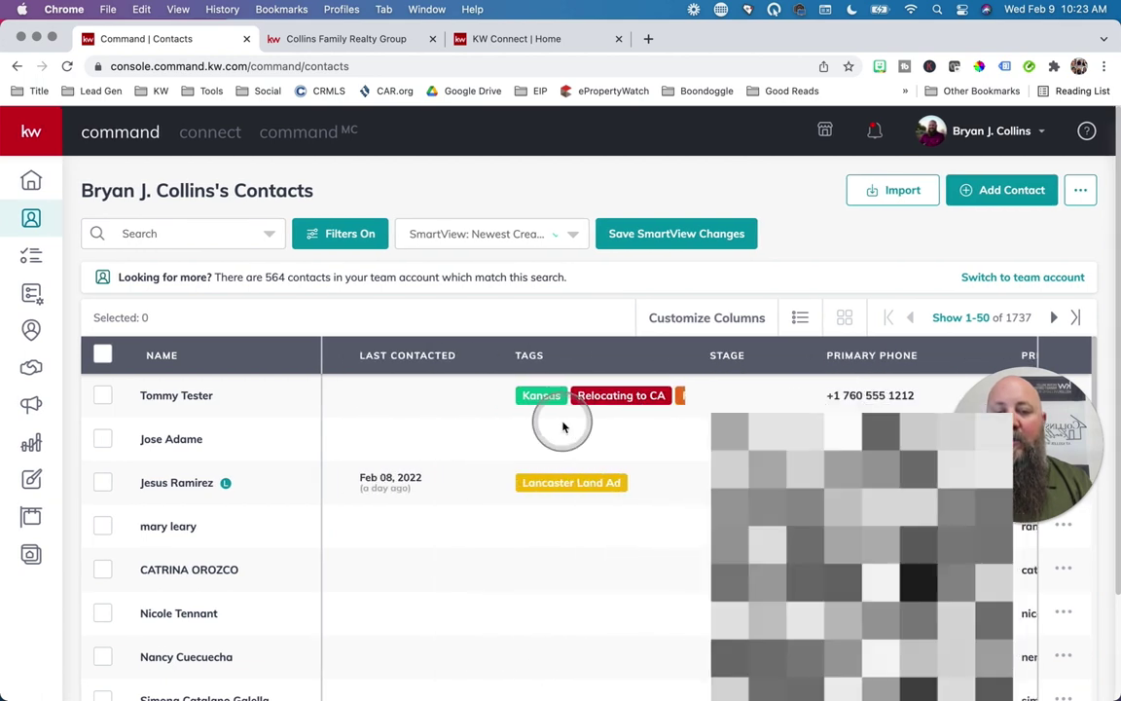
scroll(562, 426, left, 6)
scroll(562, 426, left, 6)
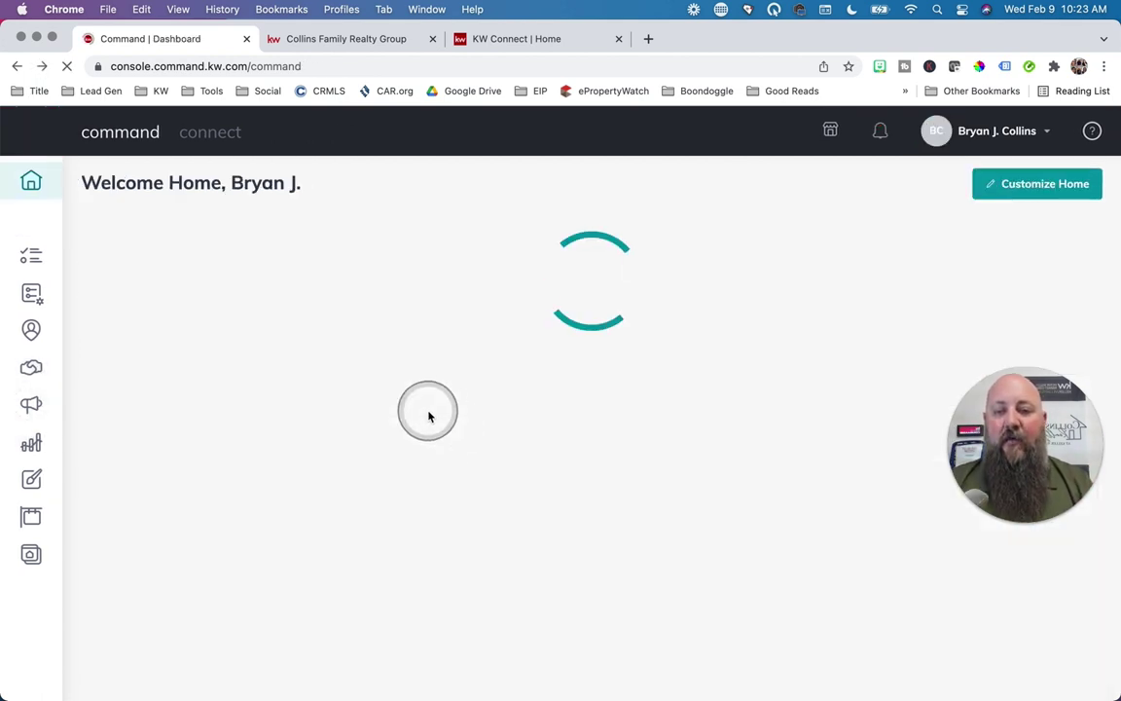
- Return to the Contacts list, with the new test contact at the top of 1737 contacts
click(33, 224)
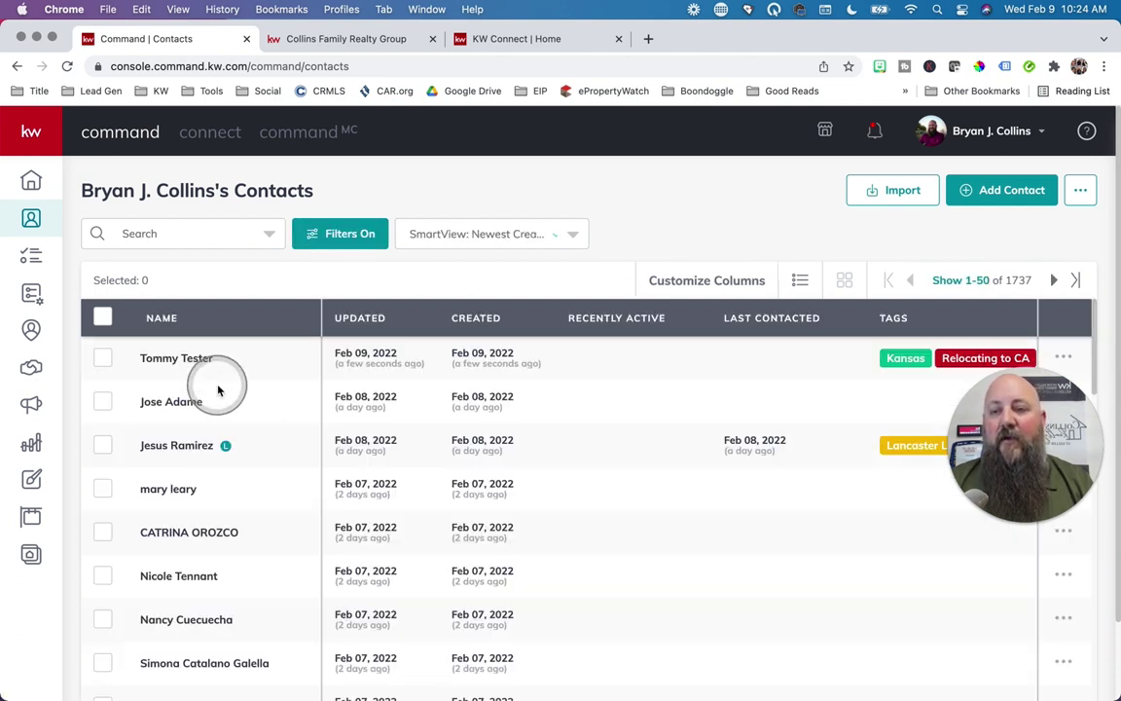
- Open the test contact's detail page and look down its tags, lead source and timeline
click(160, 361)
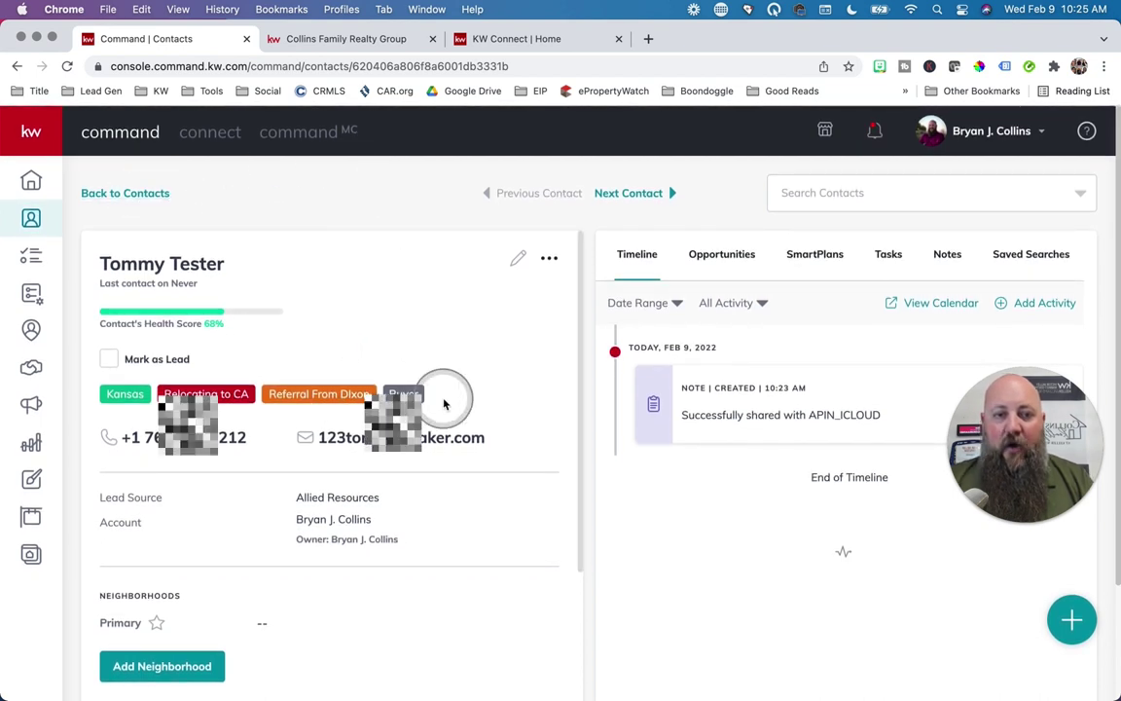
scroll(446, 400, down, 1)
- Subscribe the contact to the Victor Valley neighborhood by searching 'victor' under Add Neighborhood
scroll(382, 387, down, 5)
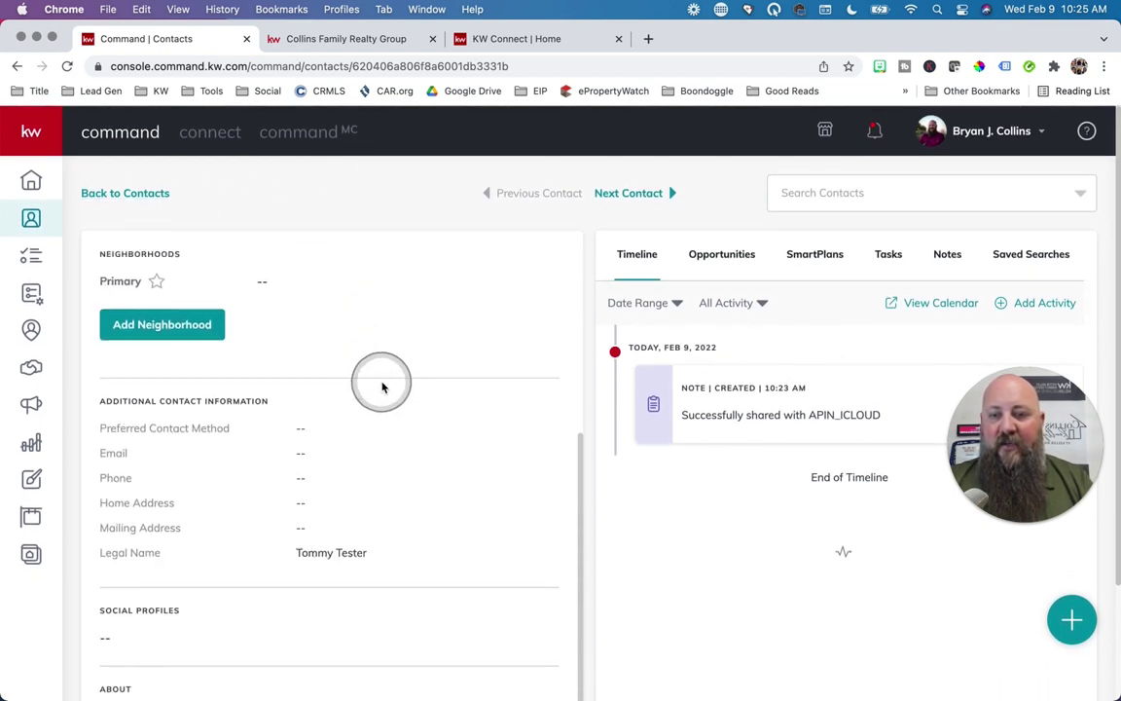
scroll(188, 416, up, 2)
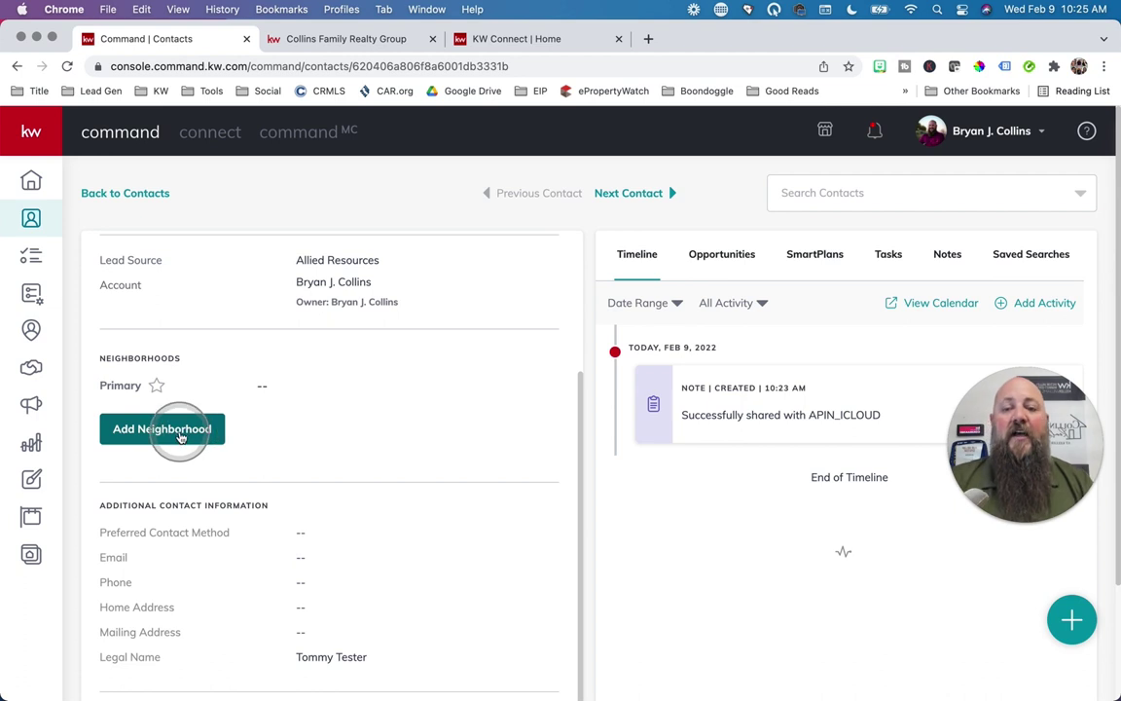
click(180, 438)
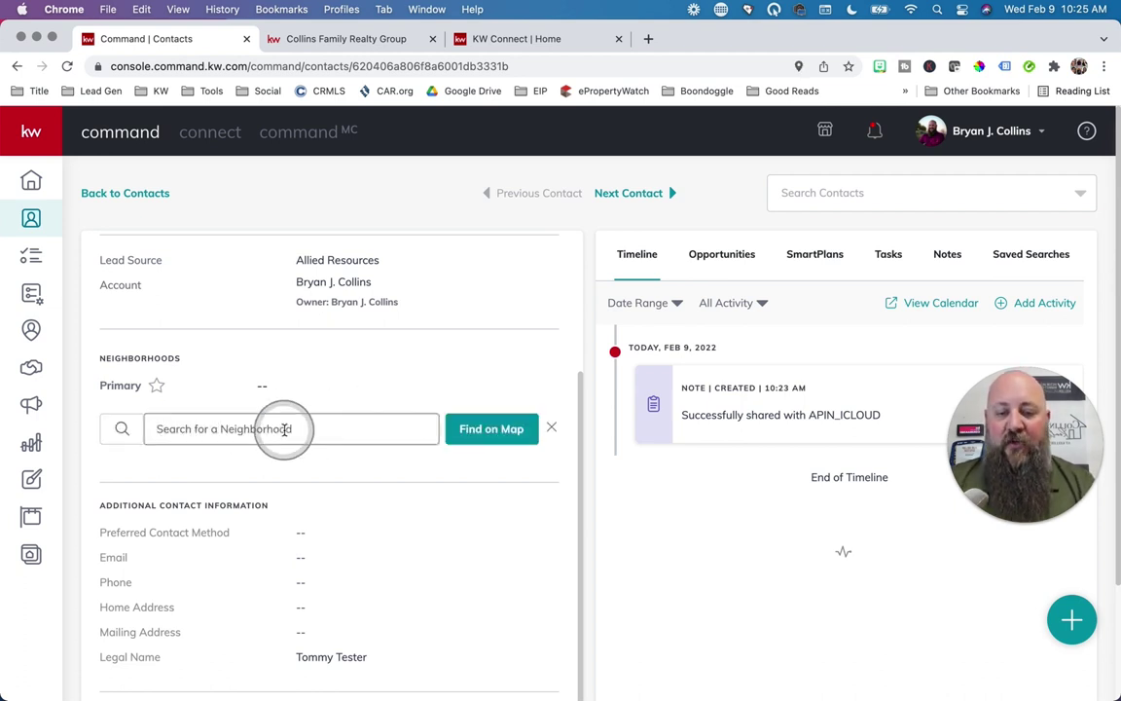
text(victor)
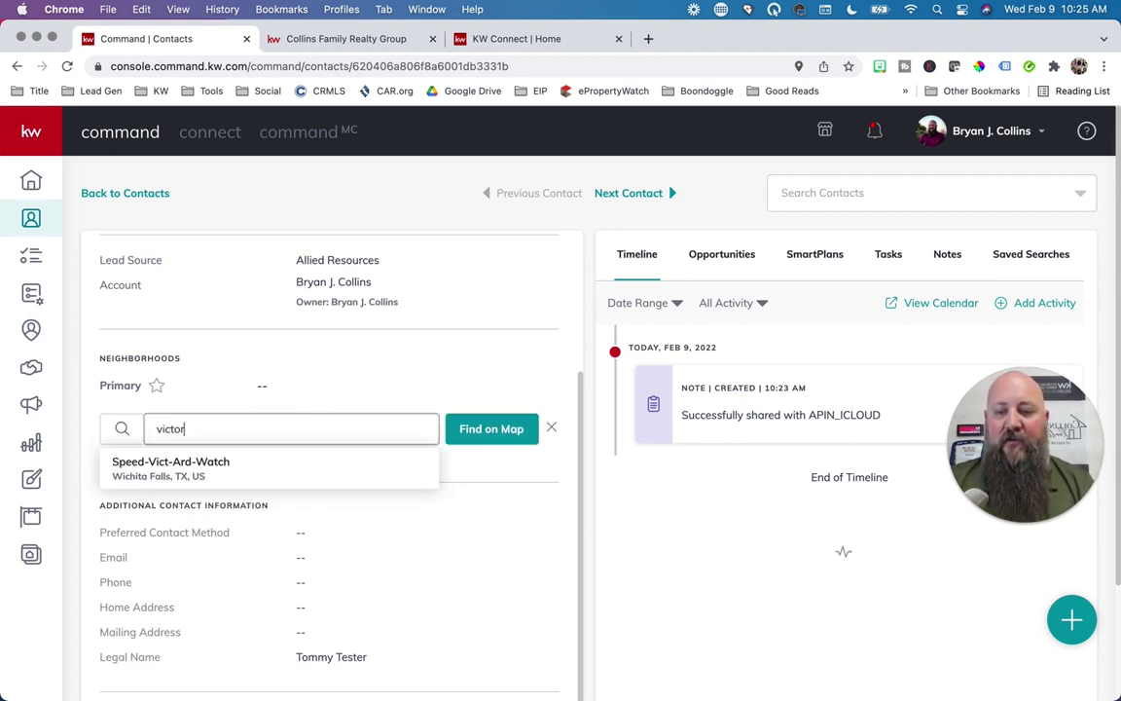
click(137, 463)
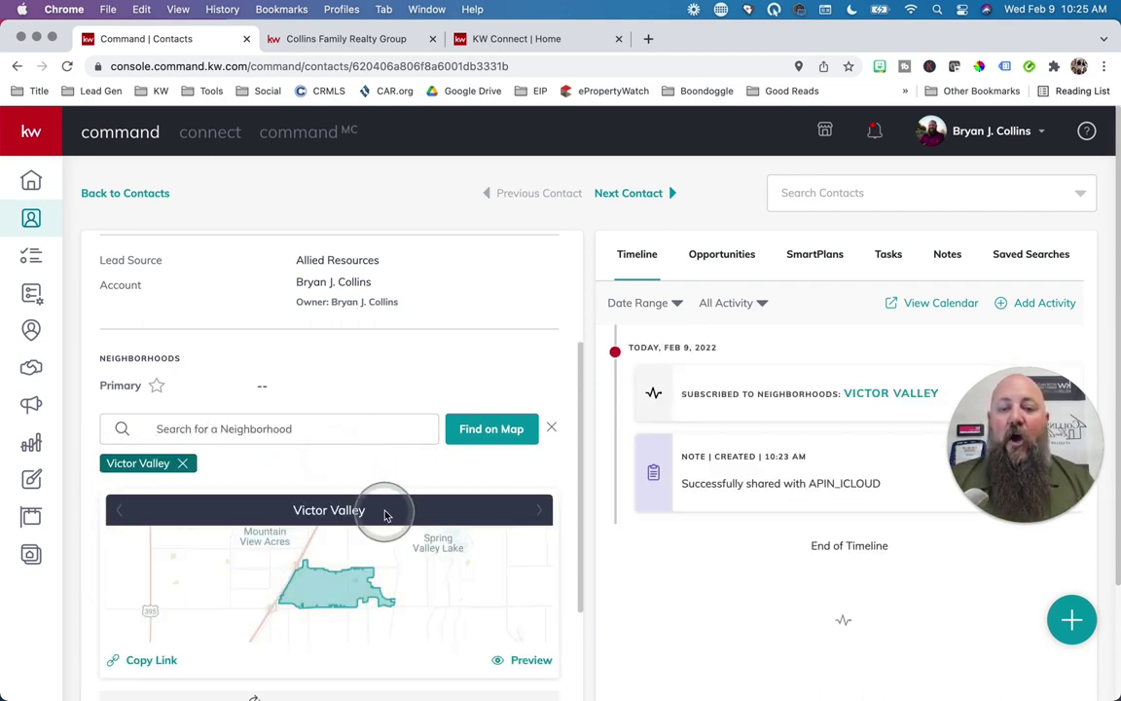
scroll(382, 508, down, 2)
scroll(386, 515, down, 3)
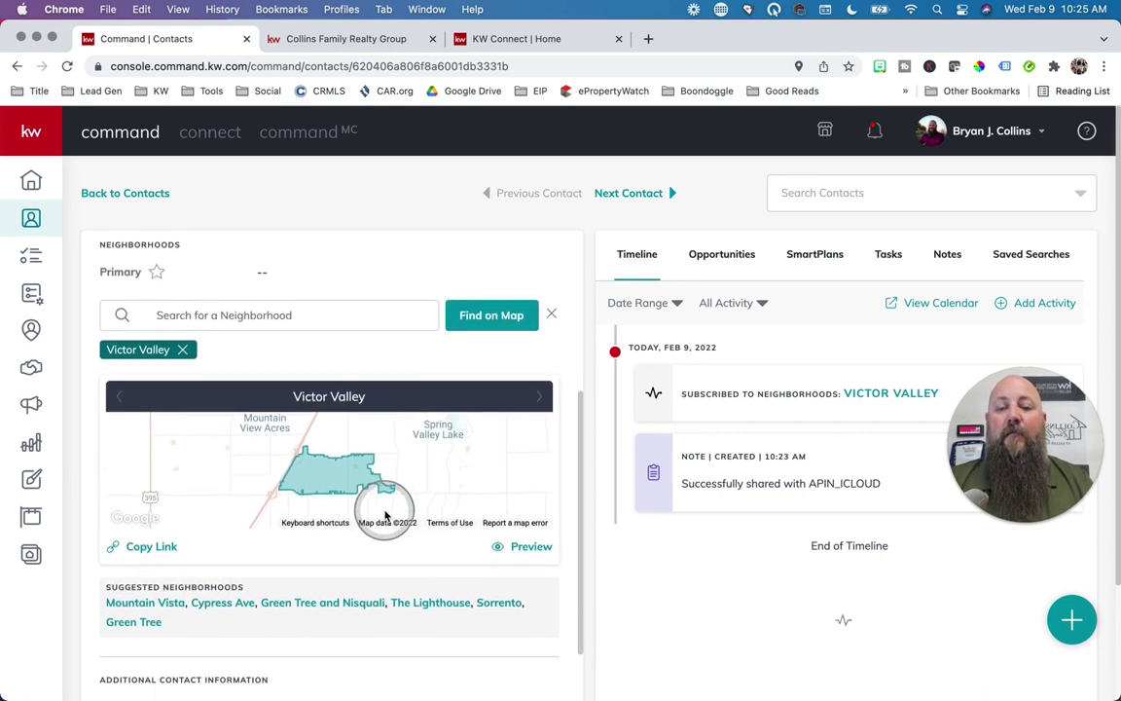
scroll(385, 516, down, 1)
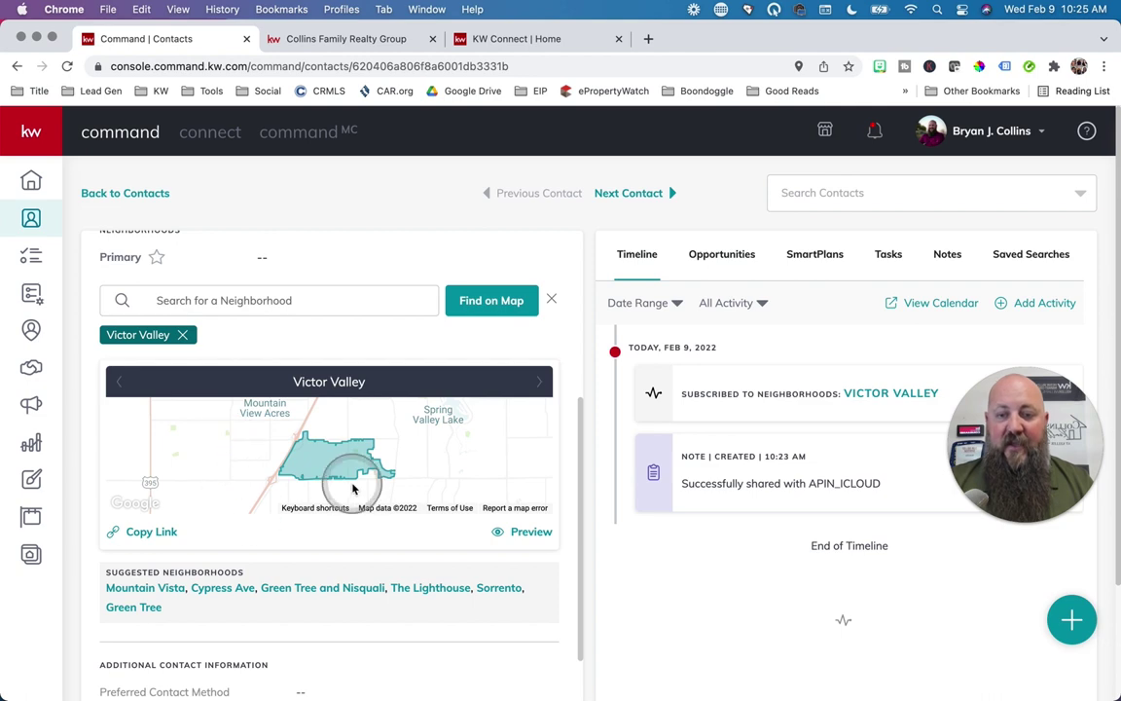
- Locate the contact's Victorville address on the map, select the Victor Valley area and save it
click(493, 302)
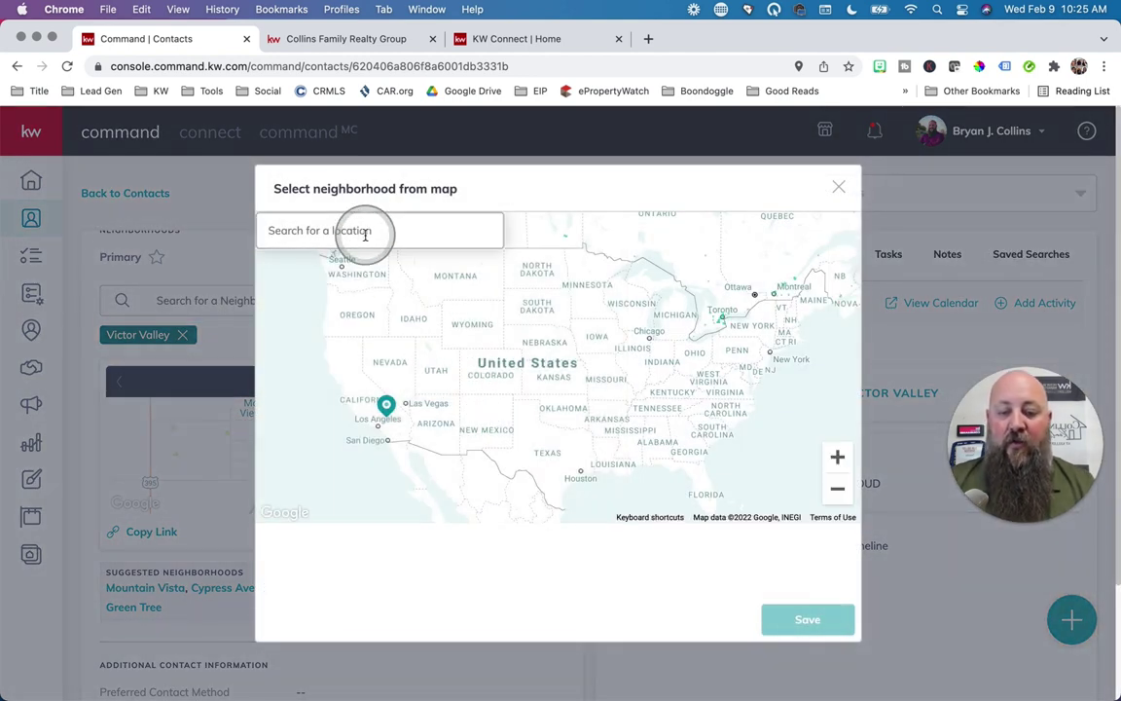
text(12)
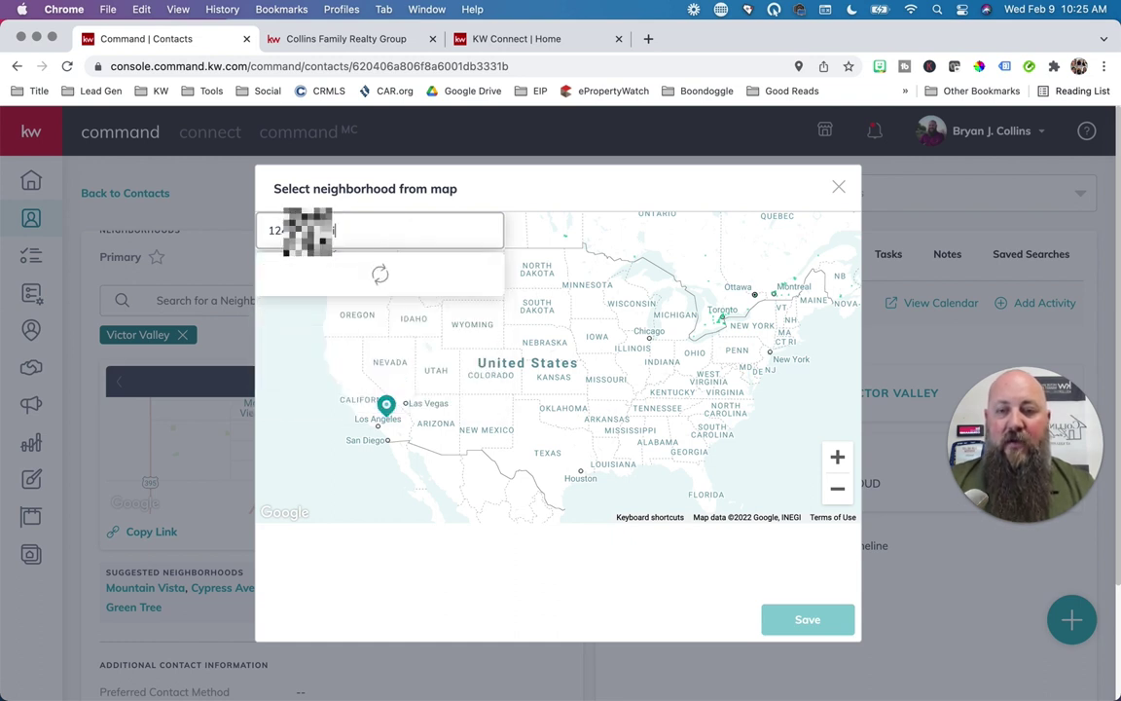
click(340, 275)
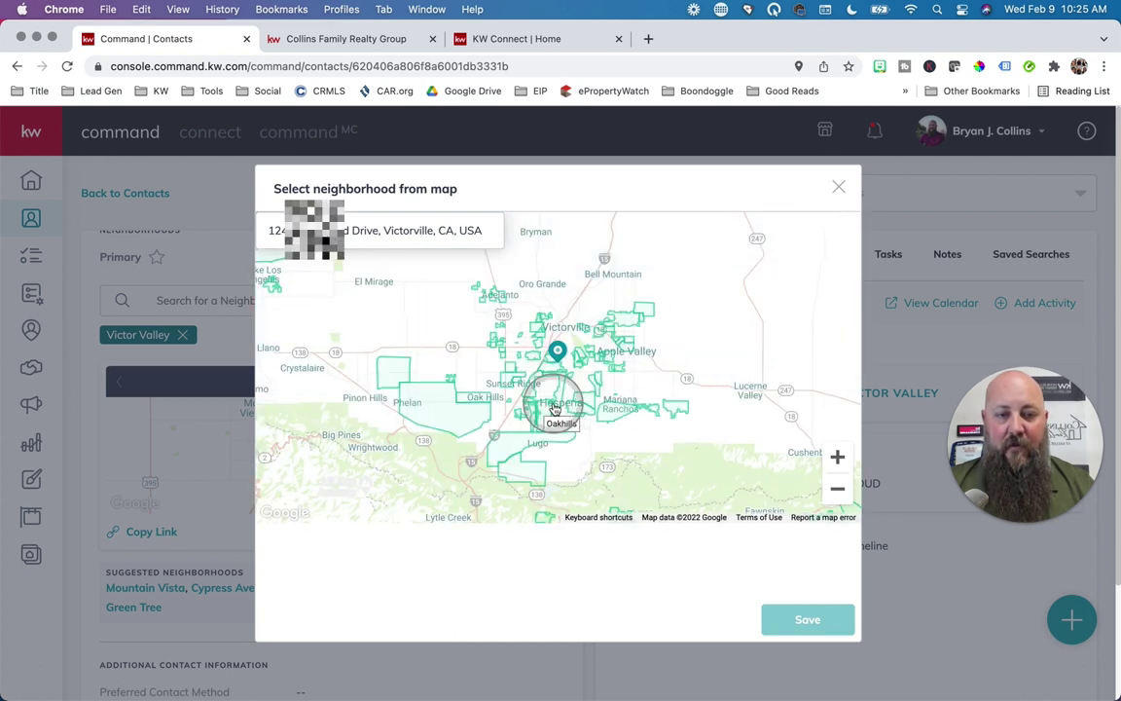
scroll(552, 362, up, 3)
scroll(552, 362, up, 5)
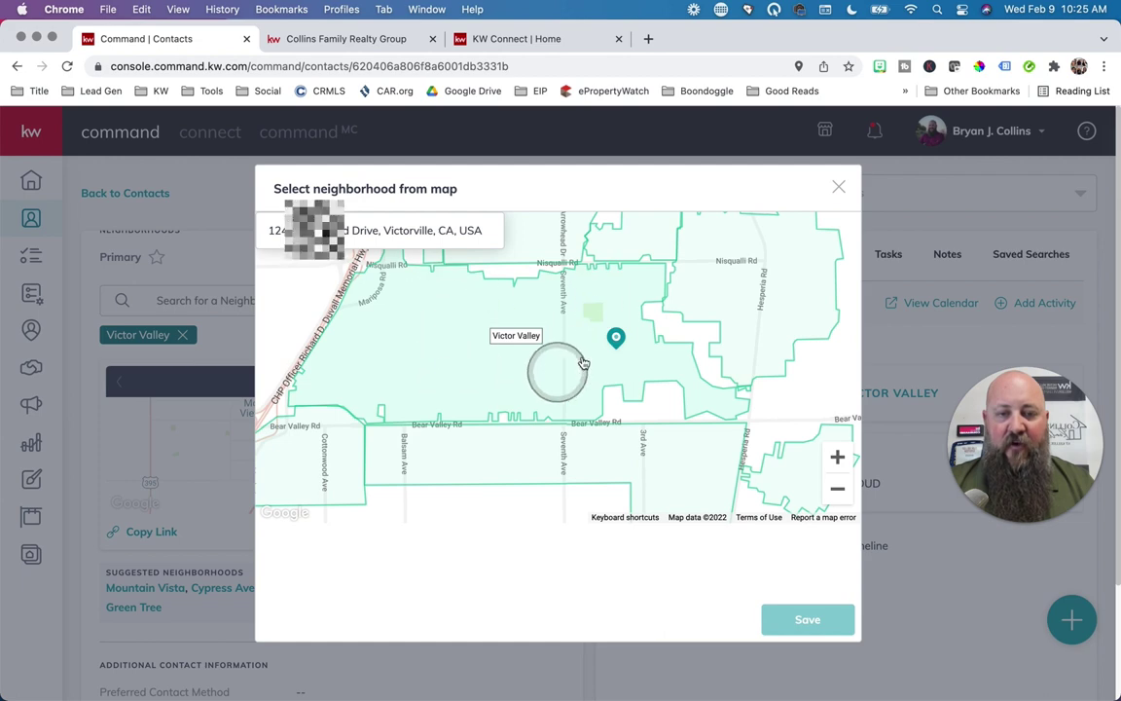
click(550, 352)
click(798, 625)
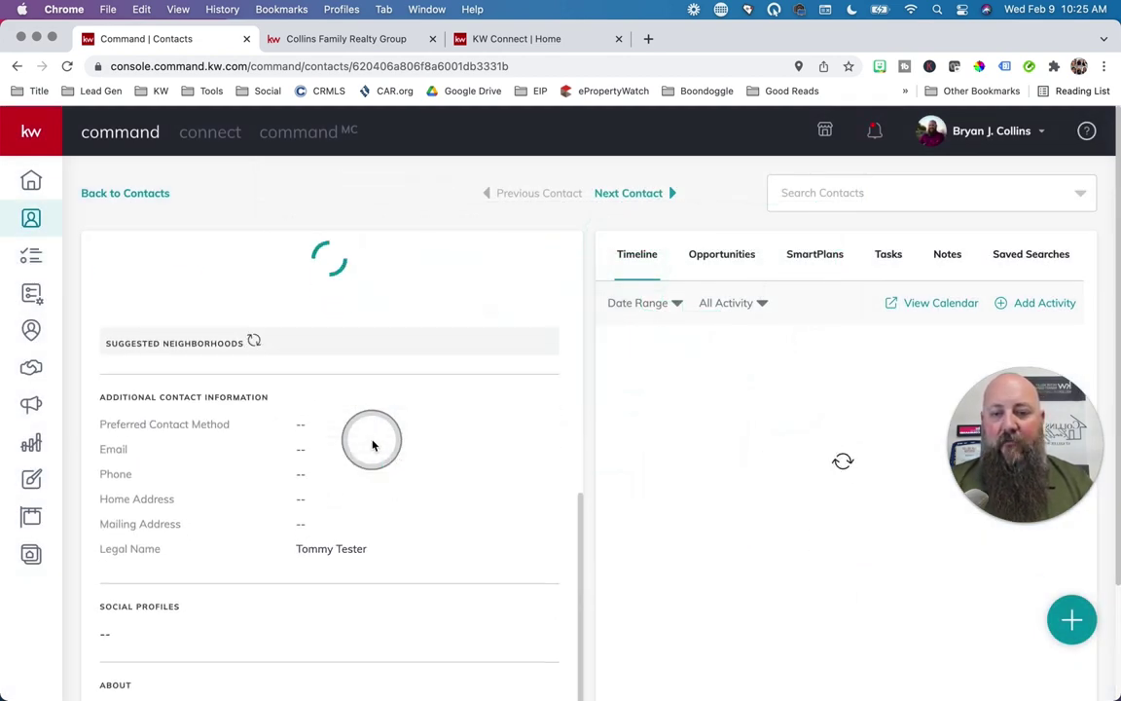
scroll(372, 445, down, 2)
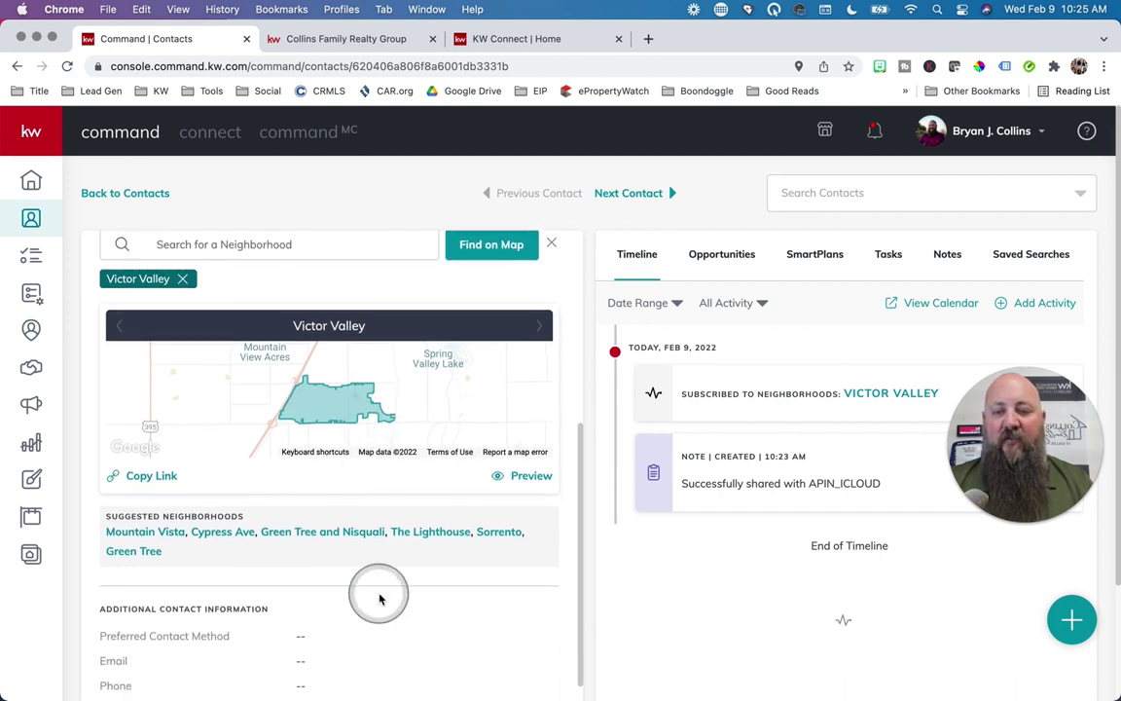
scroll(442, 538, down, 1)
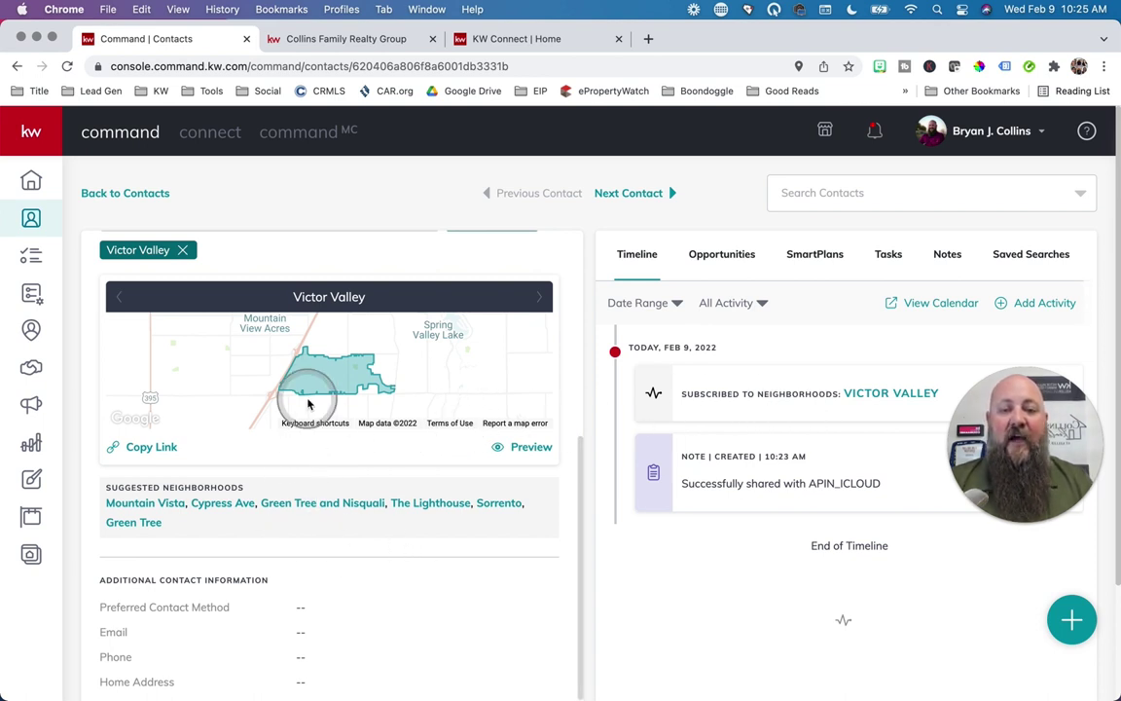
scroll(308, 404, up, 5)
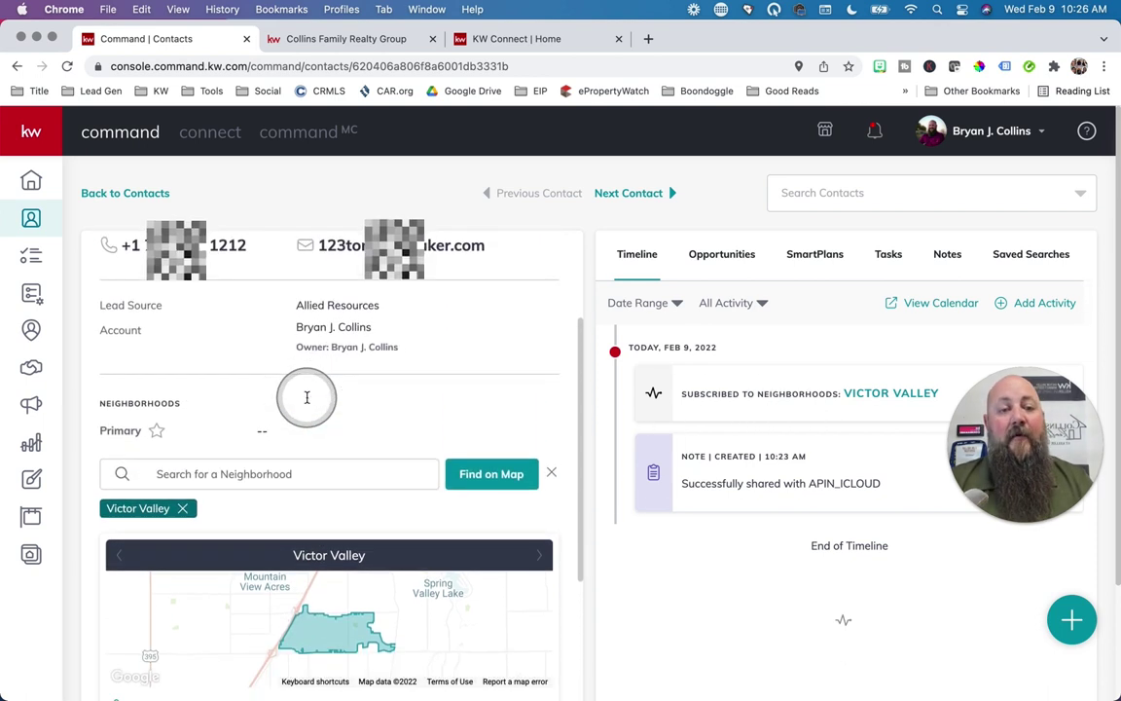
scroll(307, 397, down, 2)
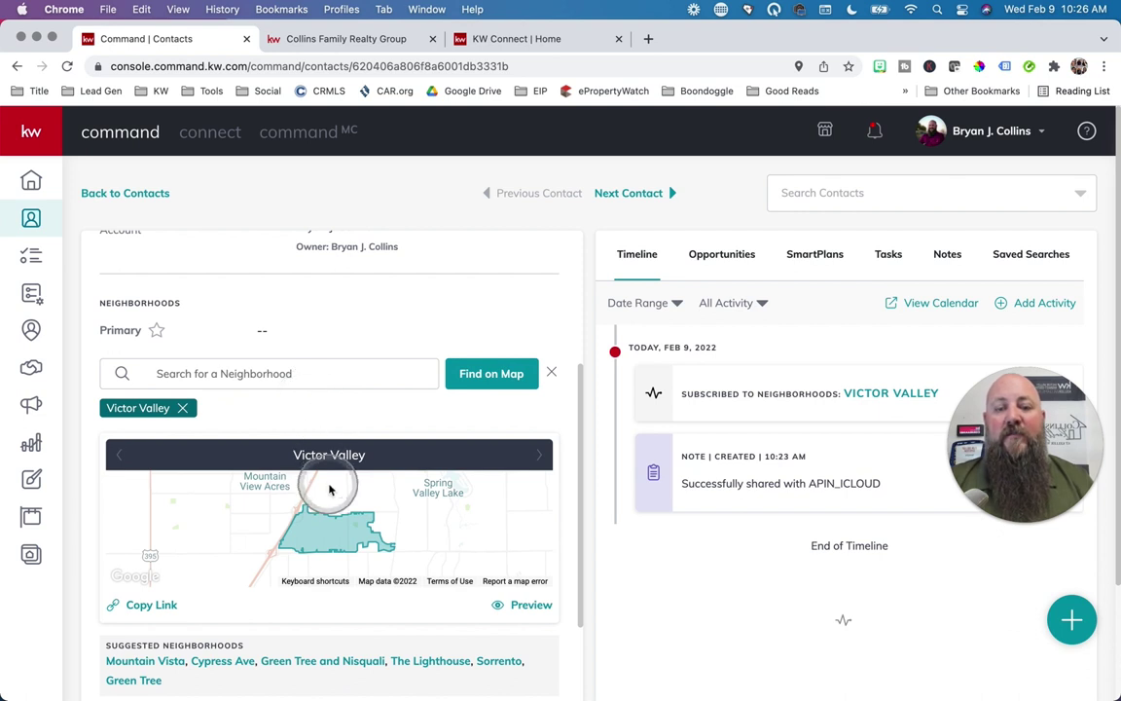
scroll(330, 489, down, 4)
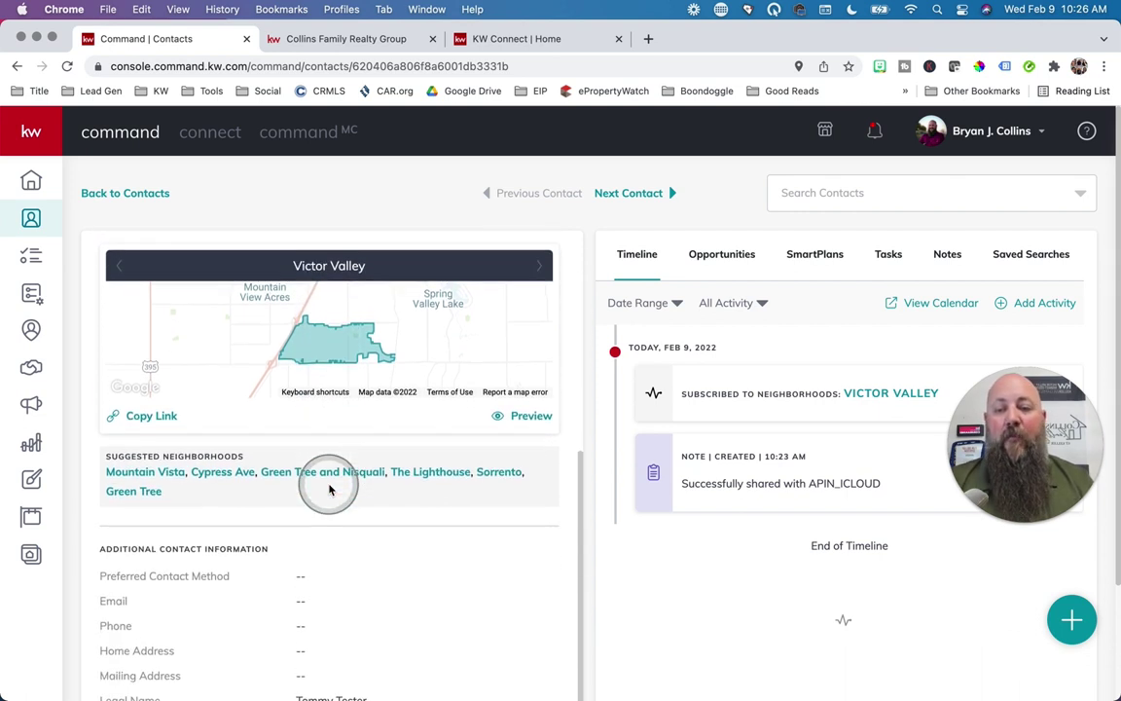
scroll(328, 489, down, 2)
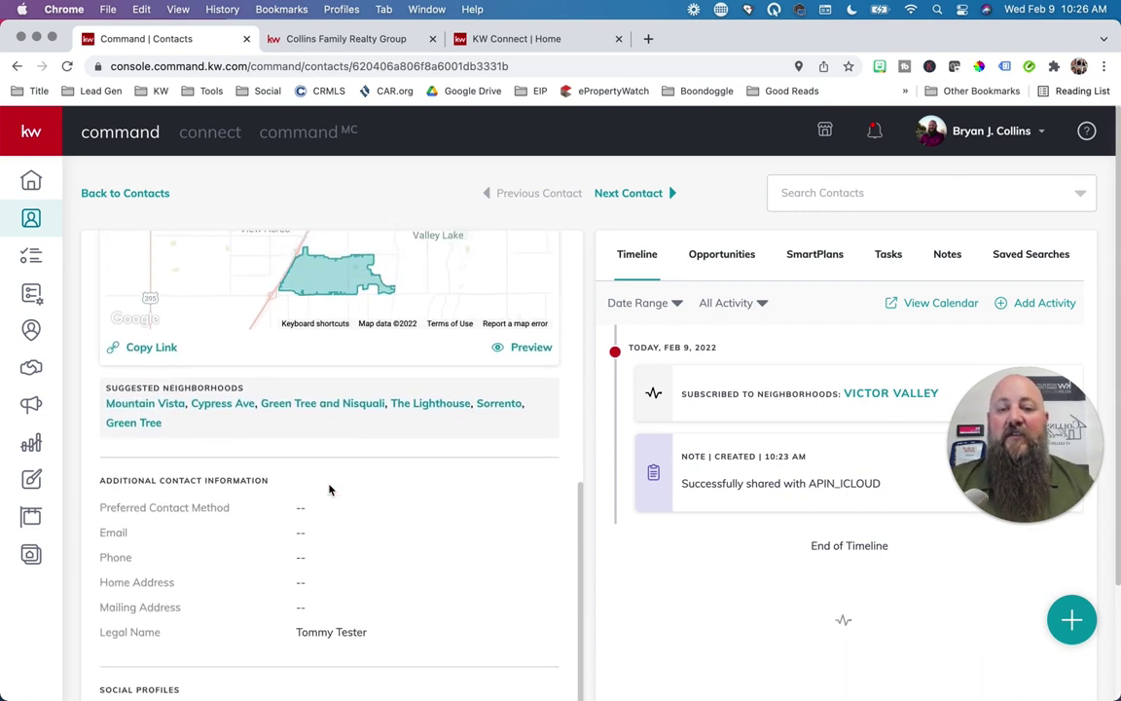
scroll(329, 489, up, 4)
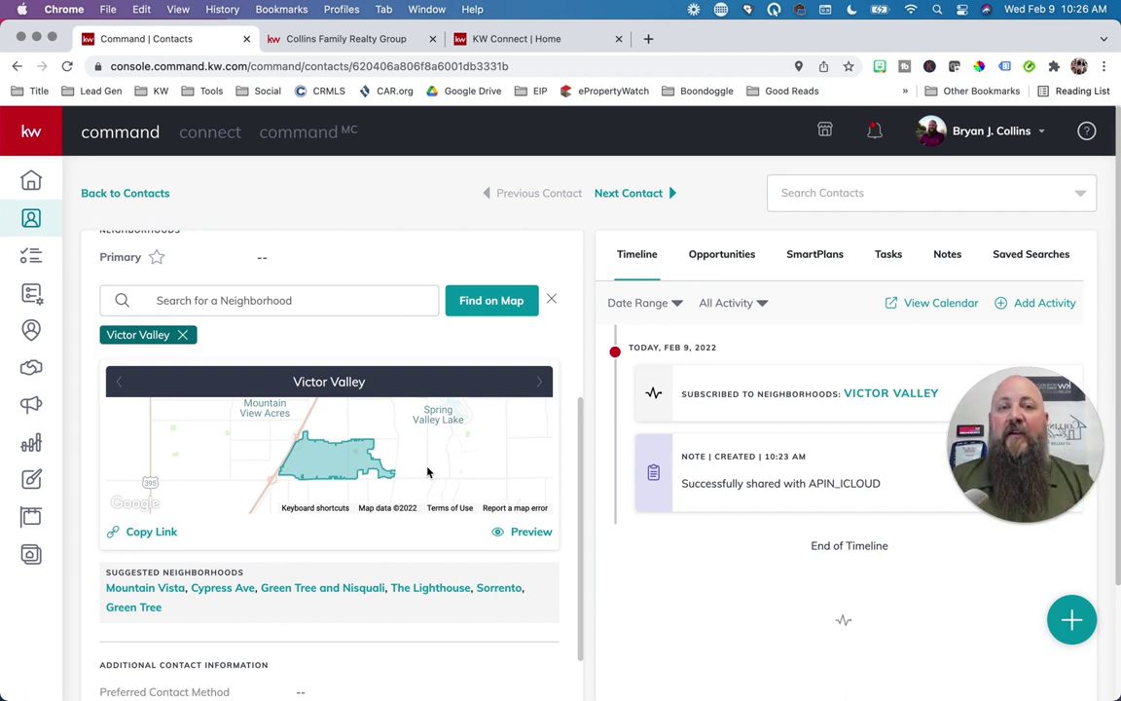
scroll(427, 472, up, 6)
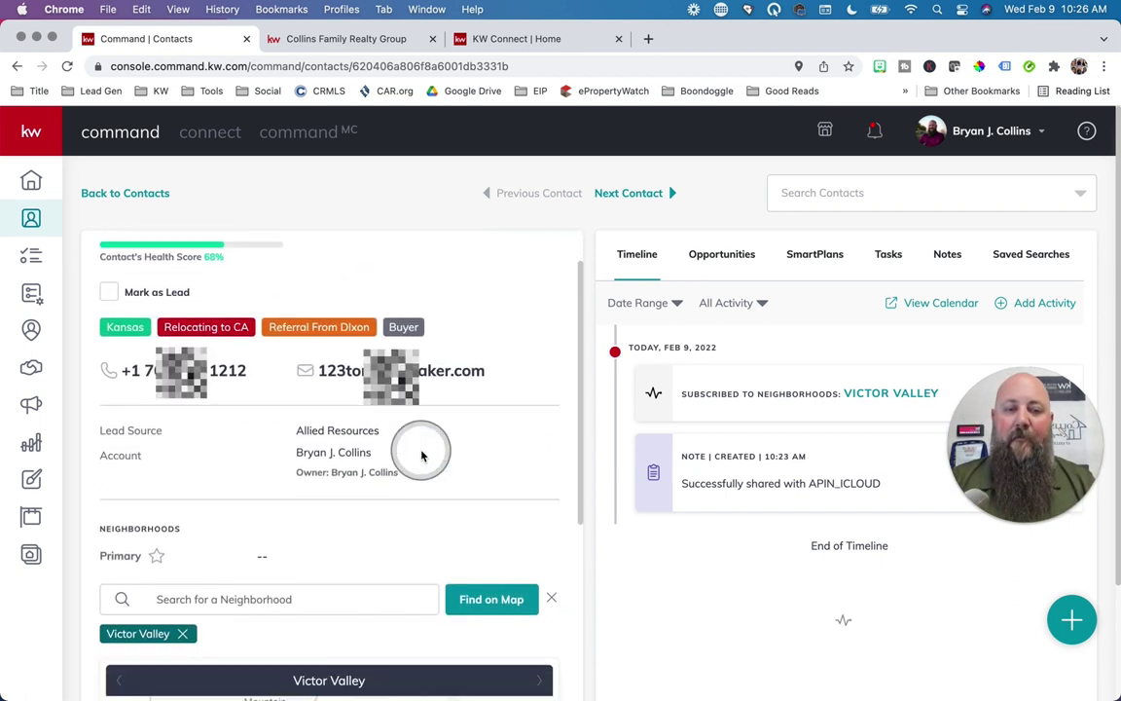
scroll(421, 456, down, 10)
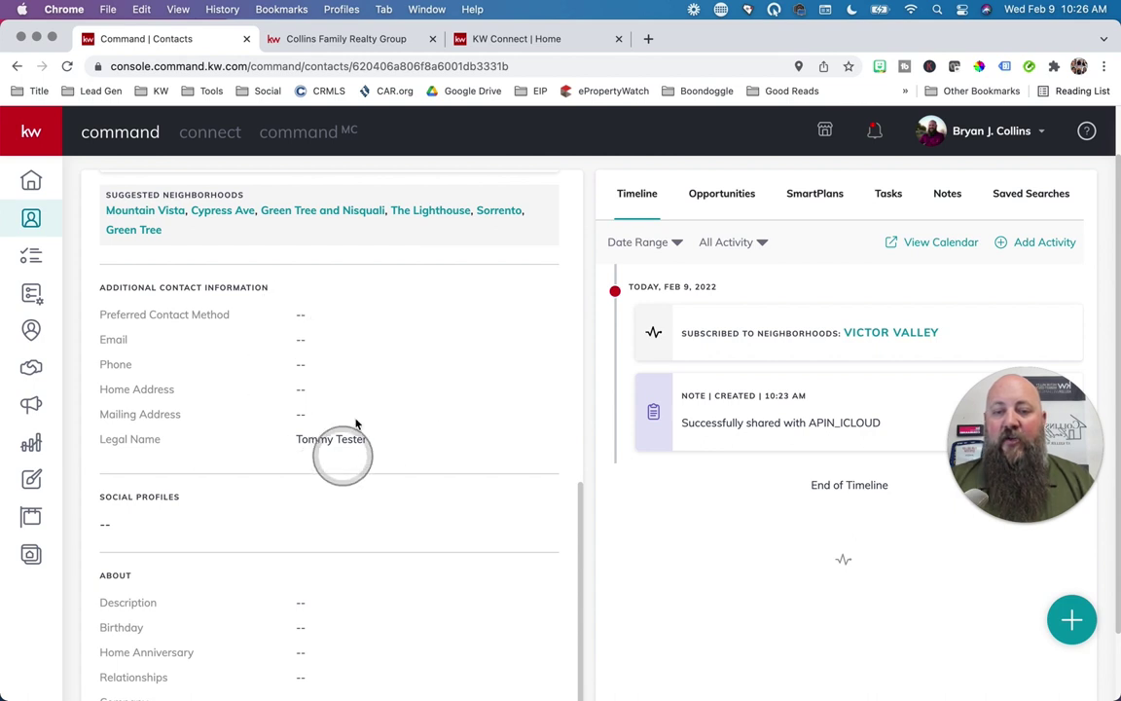
scroll(362, 438, down, 2)
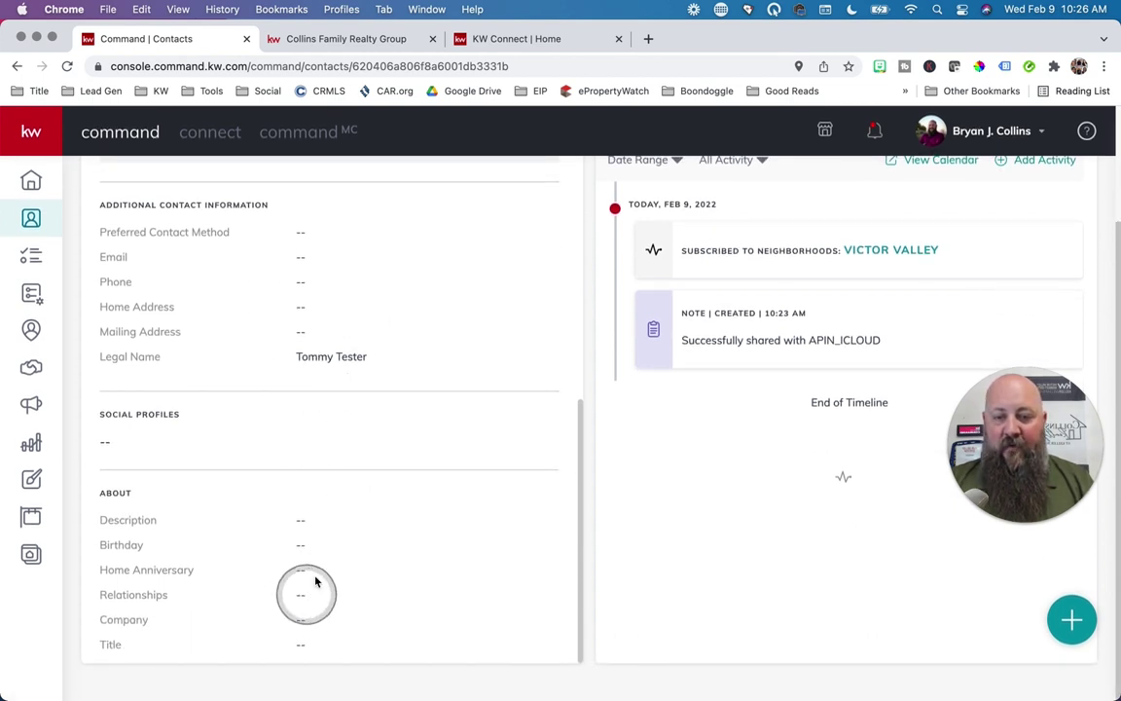
scroll(420, 393, up, 12)
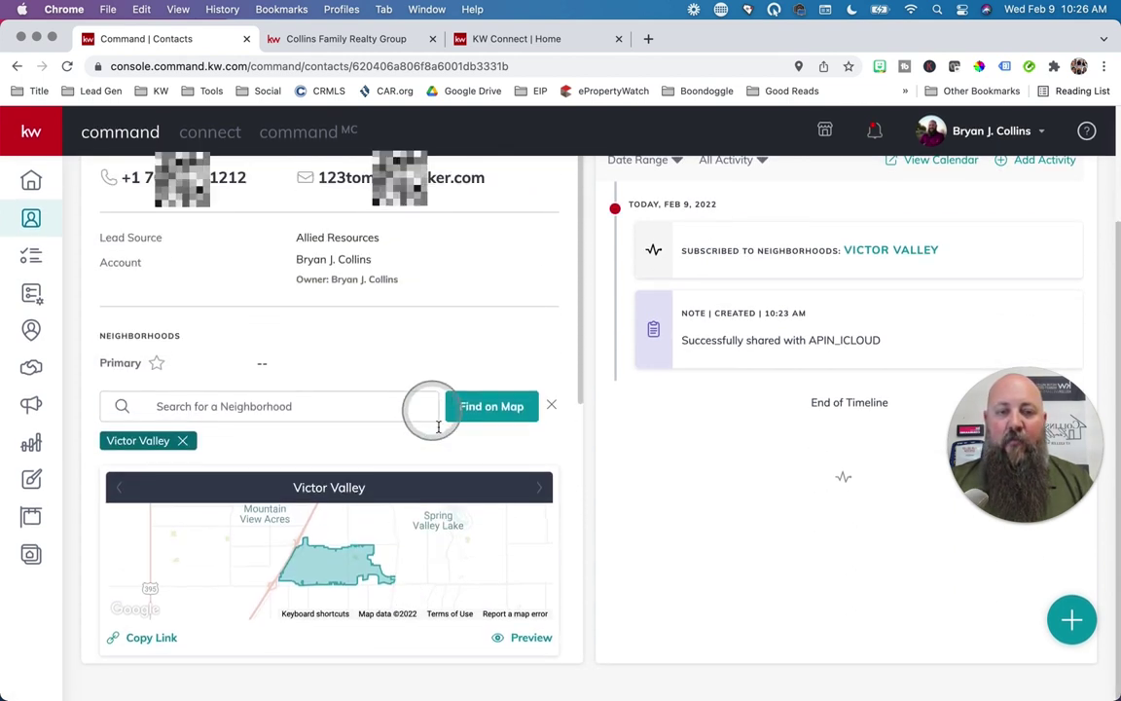
scroll(438, 425, up, 2)
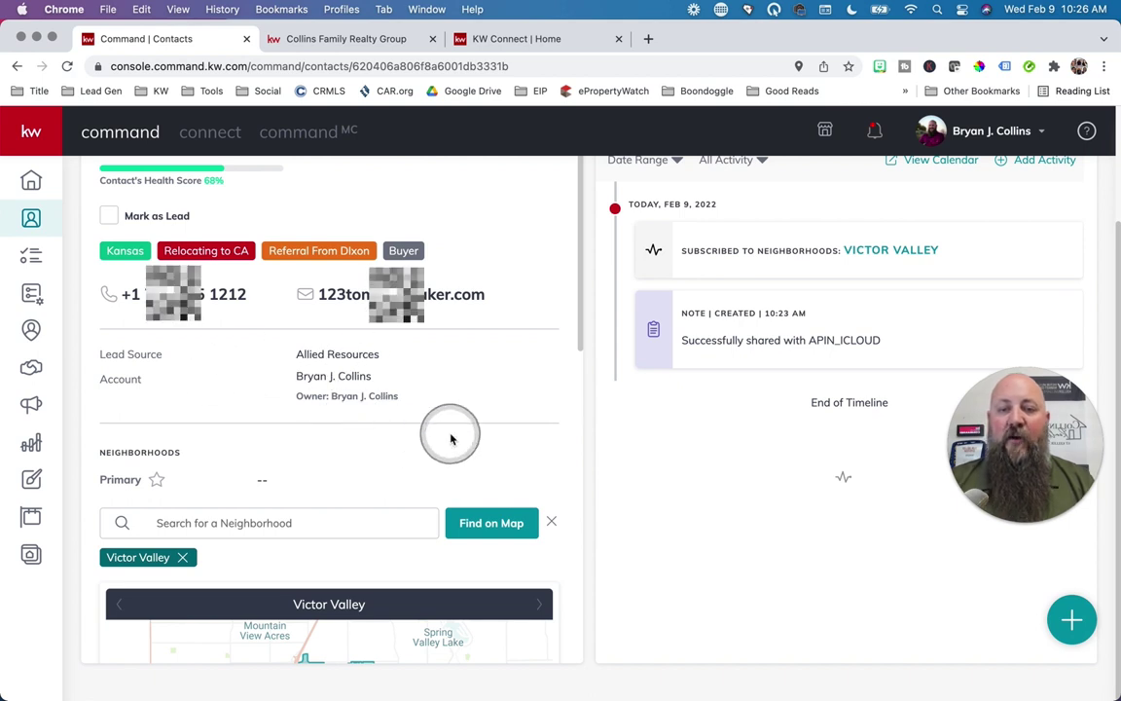
scroll(451, 440, up, 3)
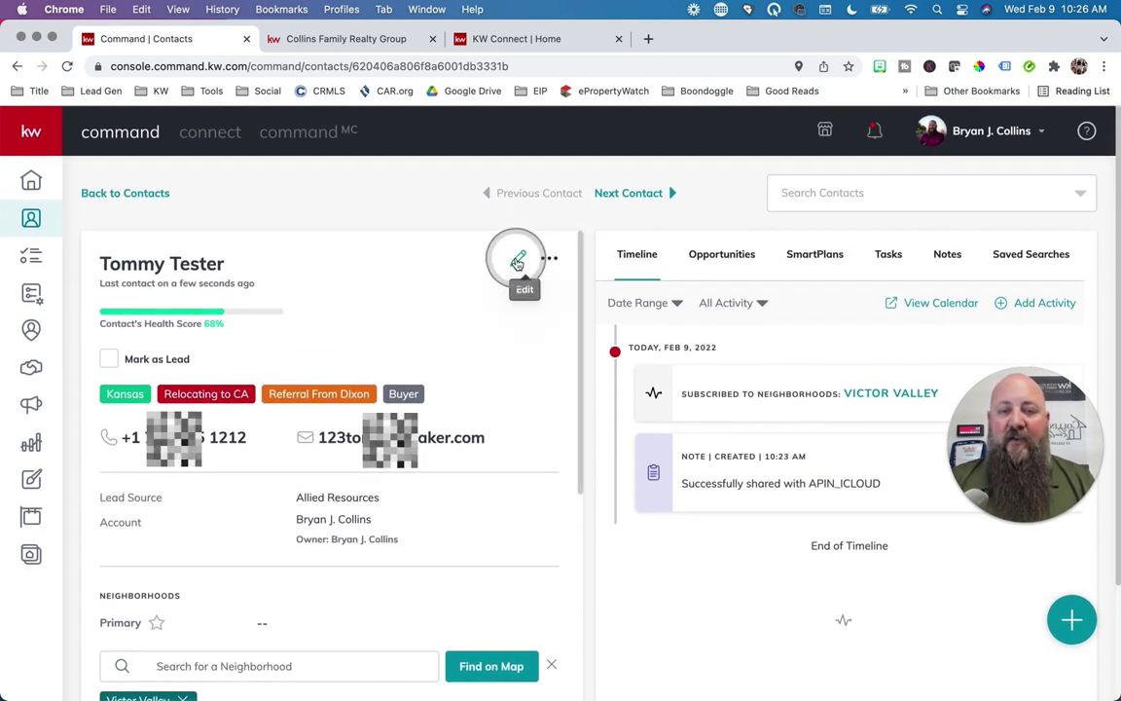
click(548, 258)
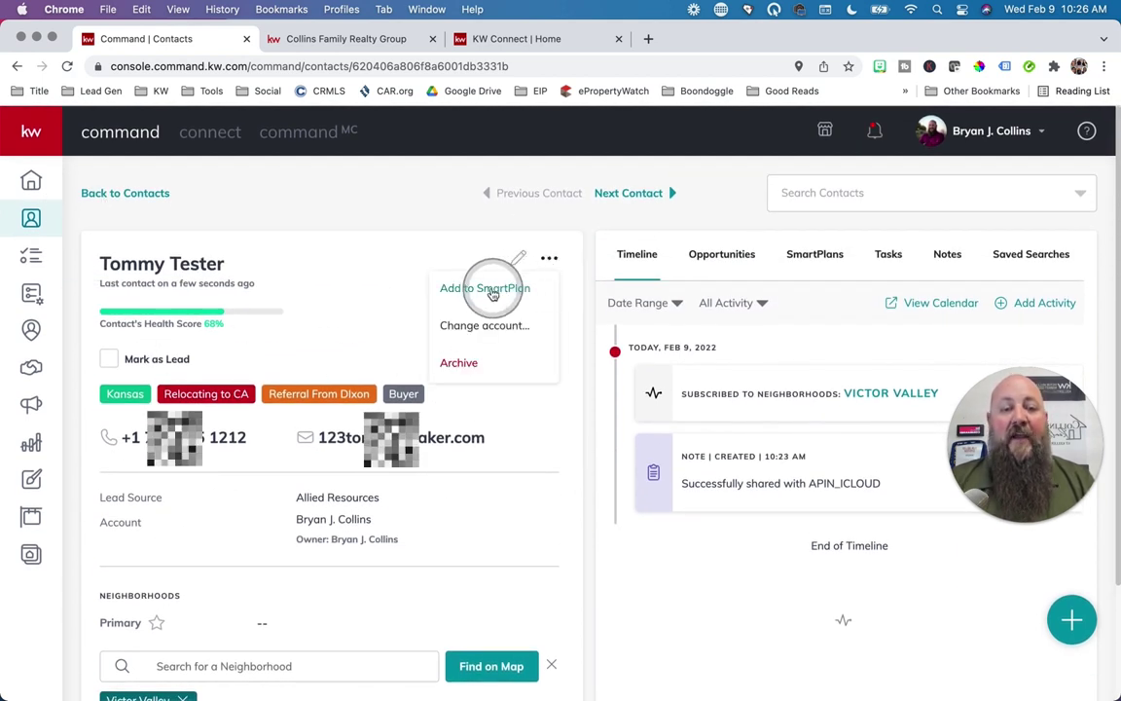
click(554, 255)
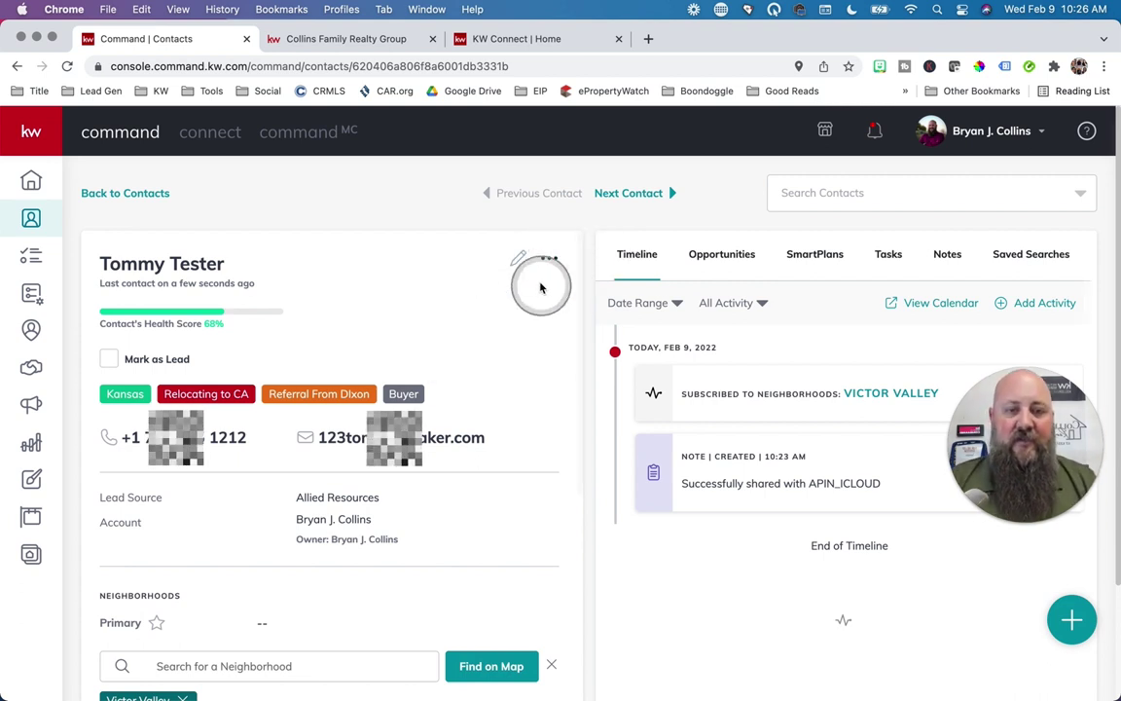
scroll(740, 438, down, 2)
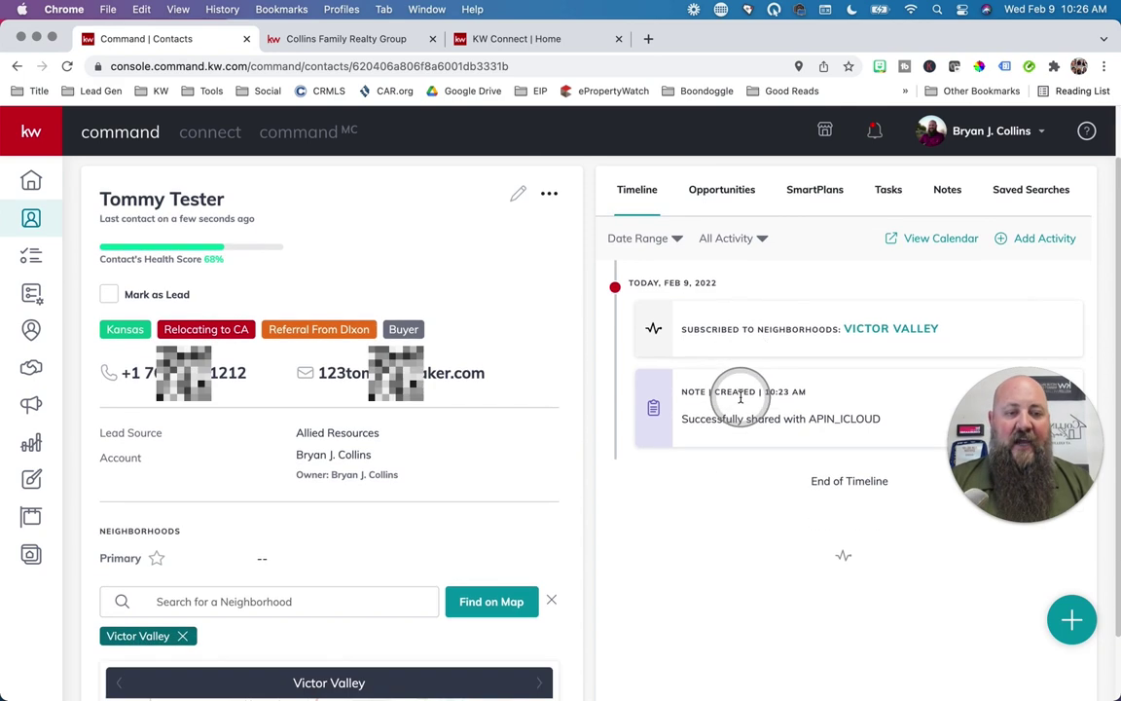
scroll(725, 408, up, 3)
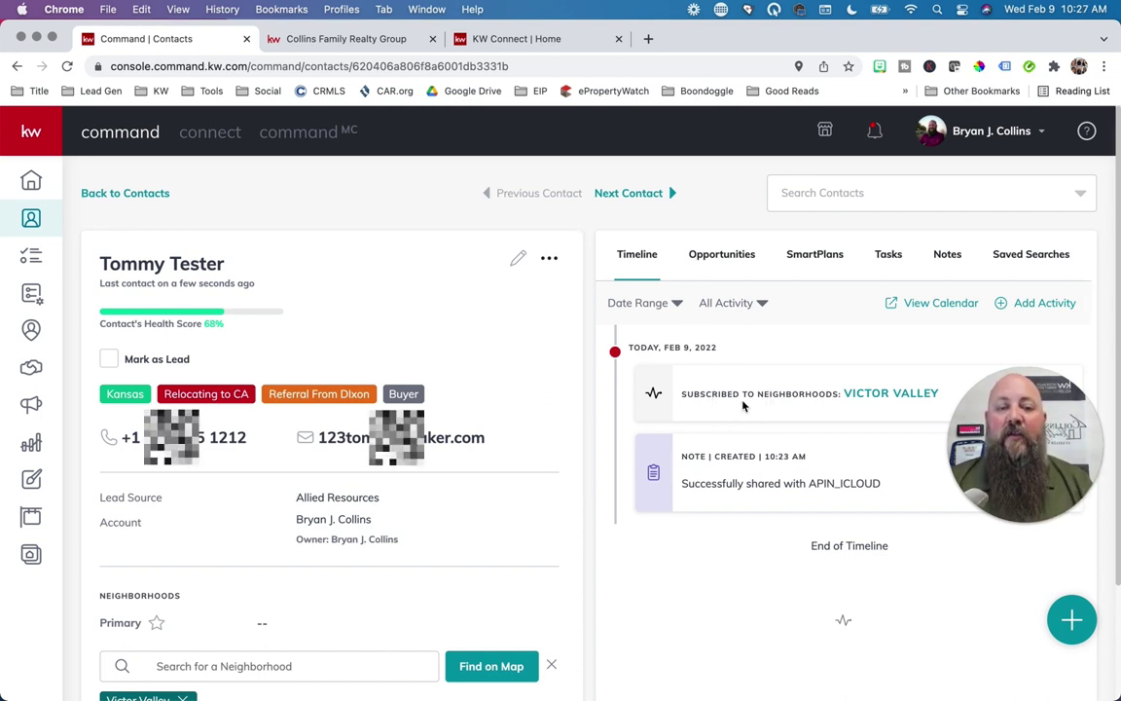
- Check the contact's Opportunities, SmartPlans and Tasks tabs, ending on the empty Notes tab
click(721, 255)
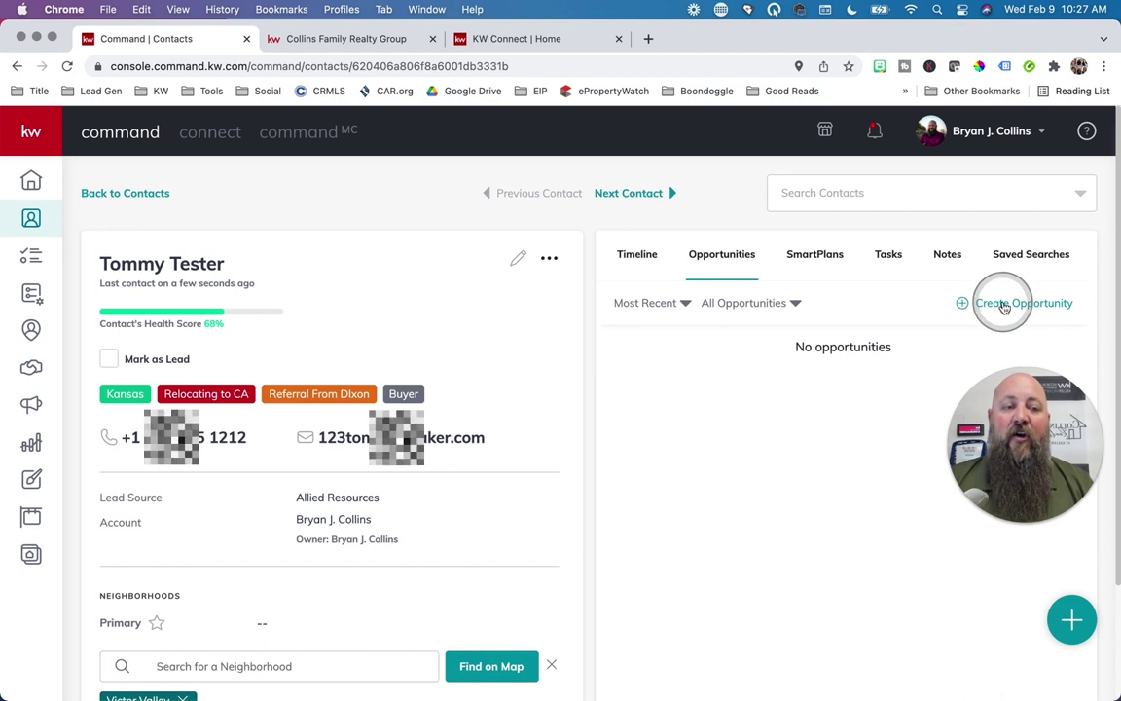
click(813, 256)
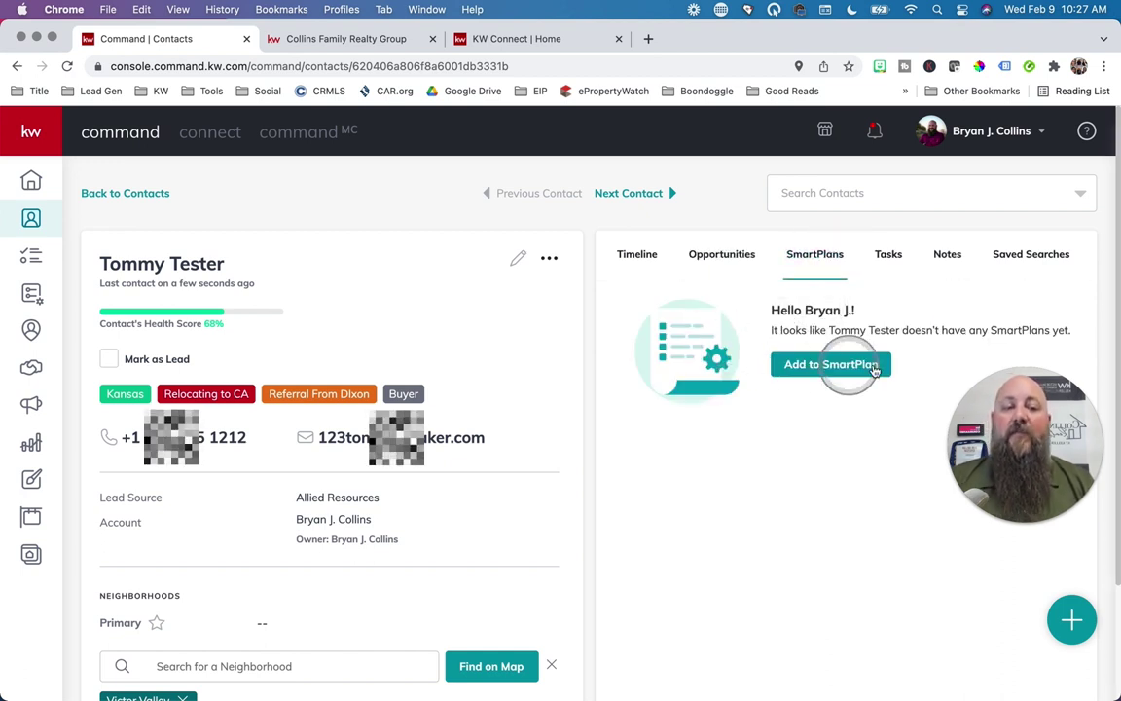
click(889, 258)
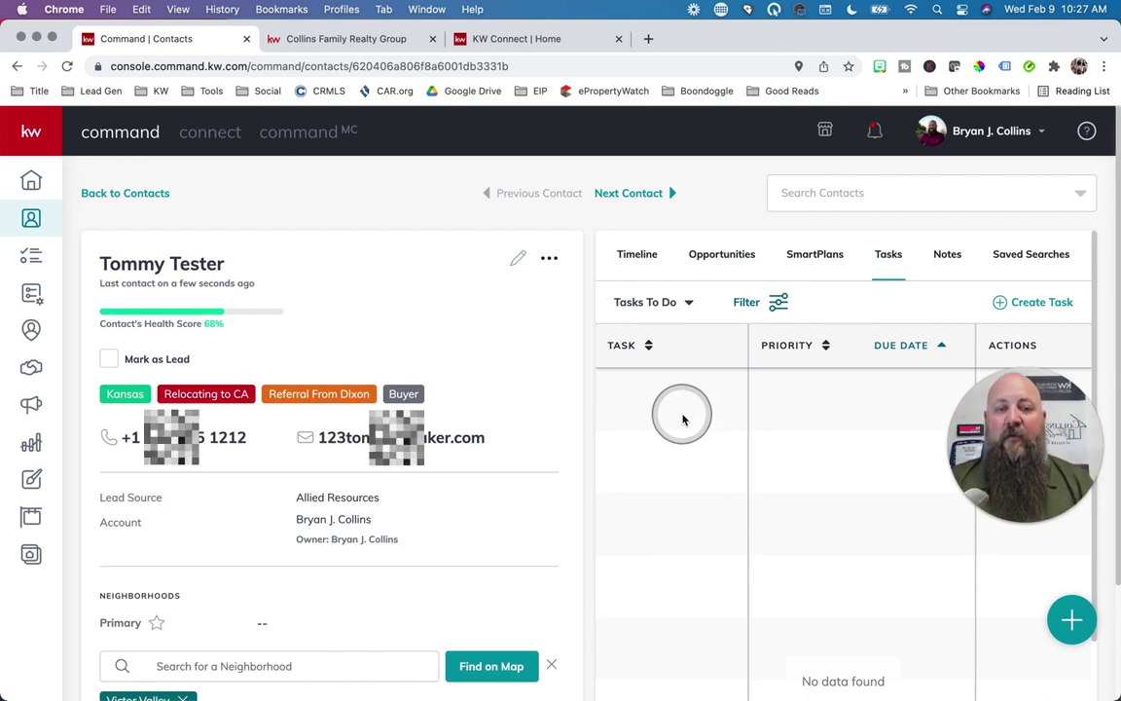
click(947, 257)
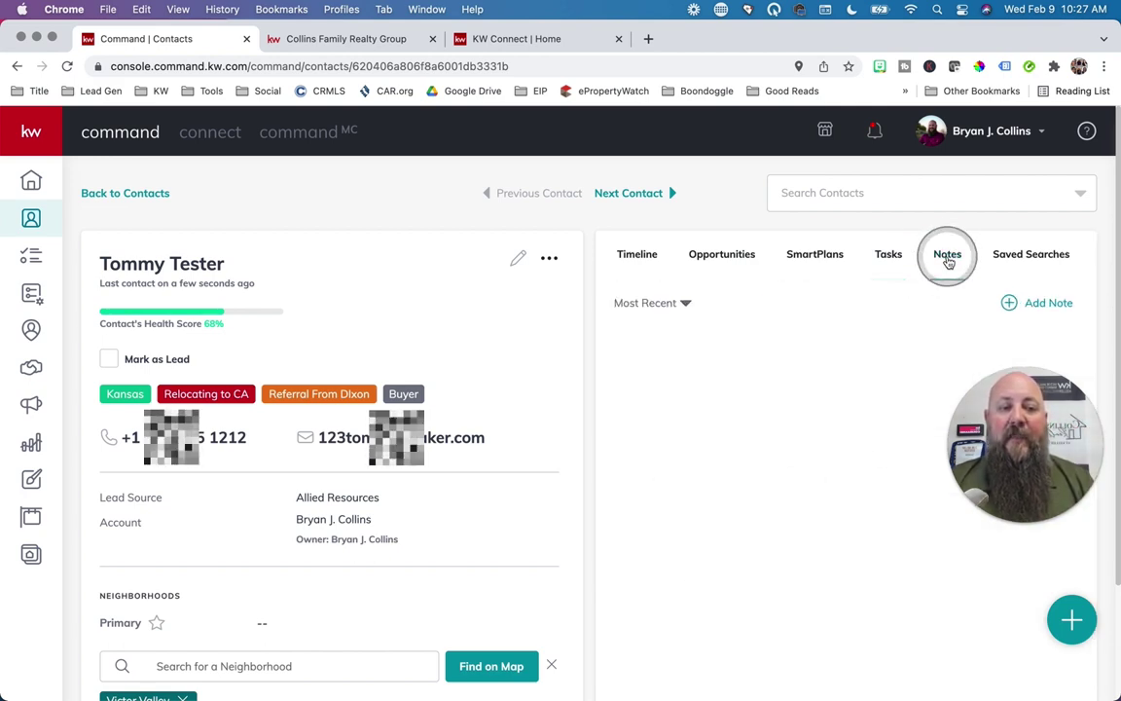
- Add a note titled 'Looking' saying the contact is looking for a new home
click(1037, 306)
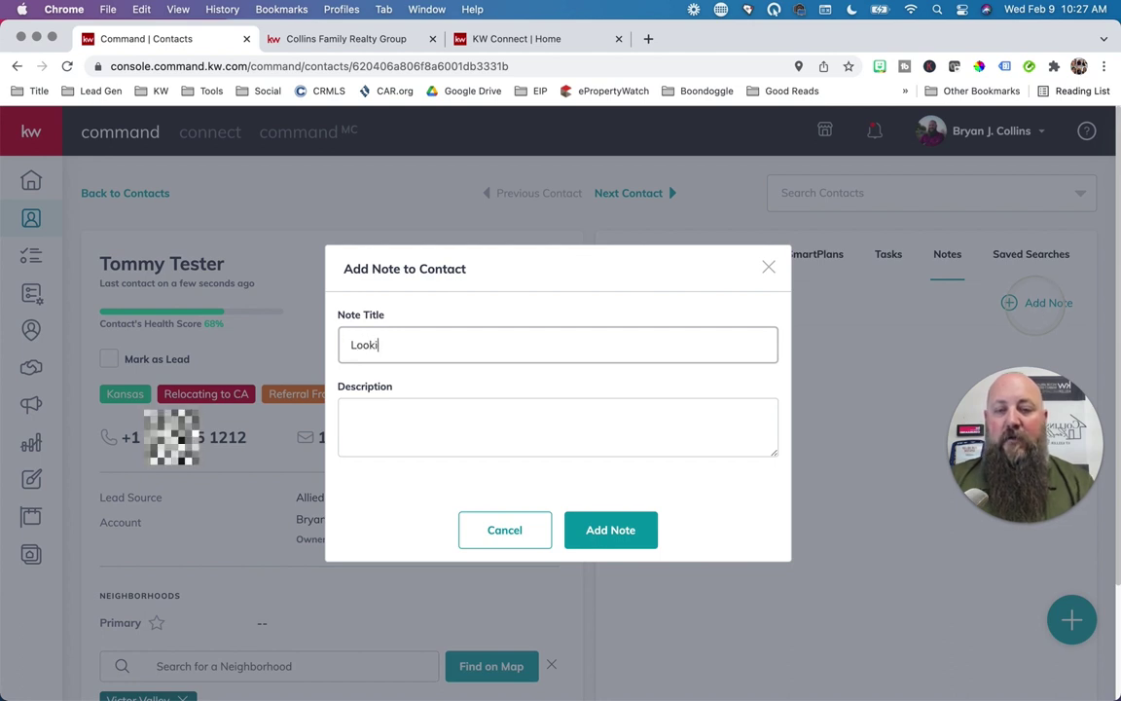
text(Looking)
key(Tab)
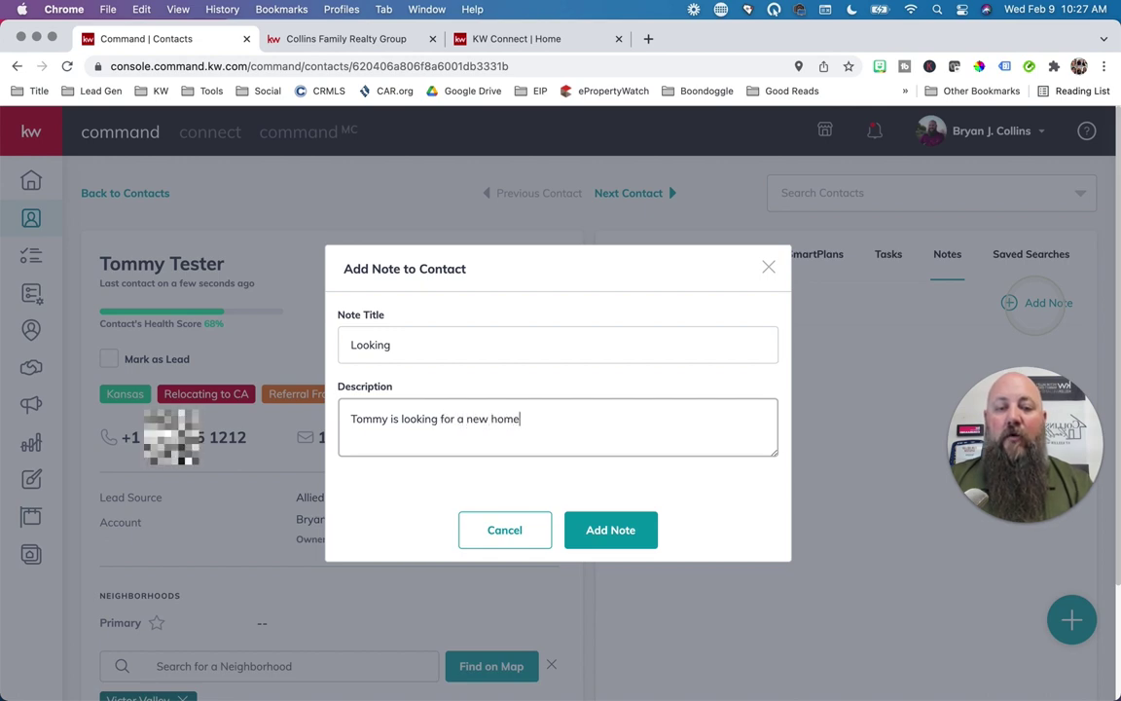
click(632, 529)
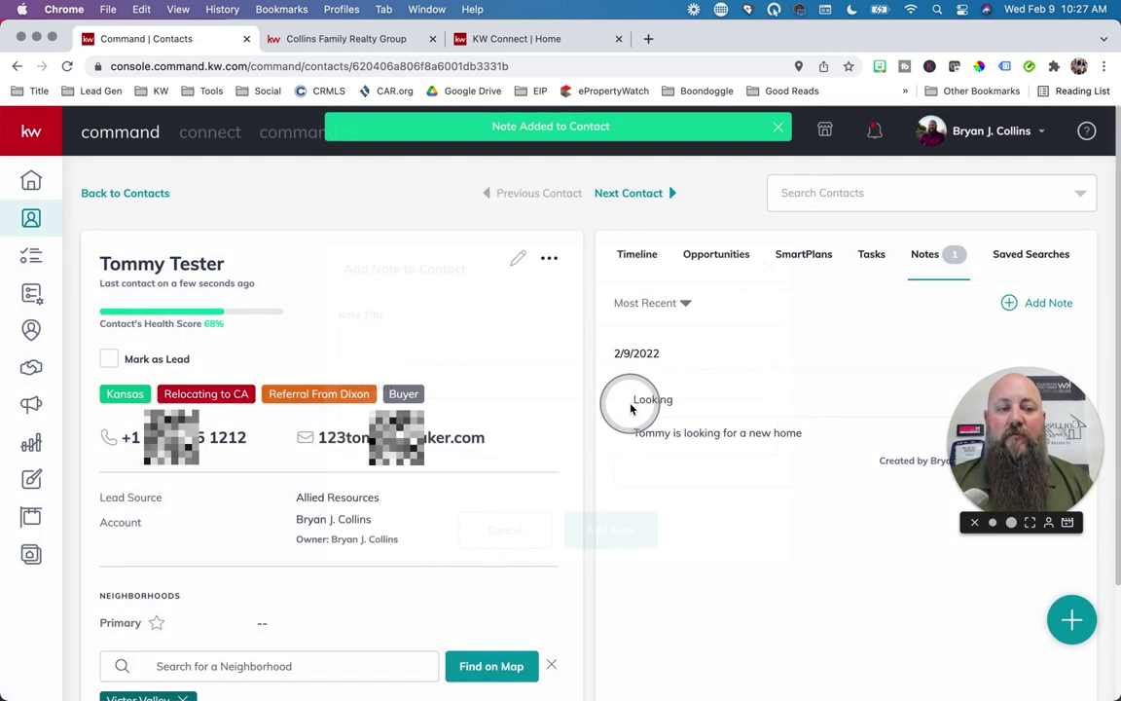
click(636, 254)
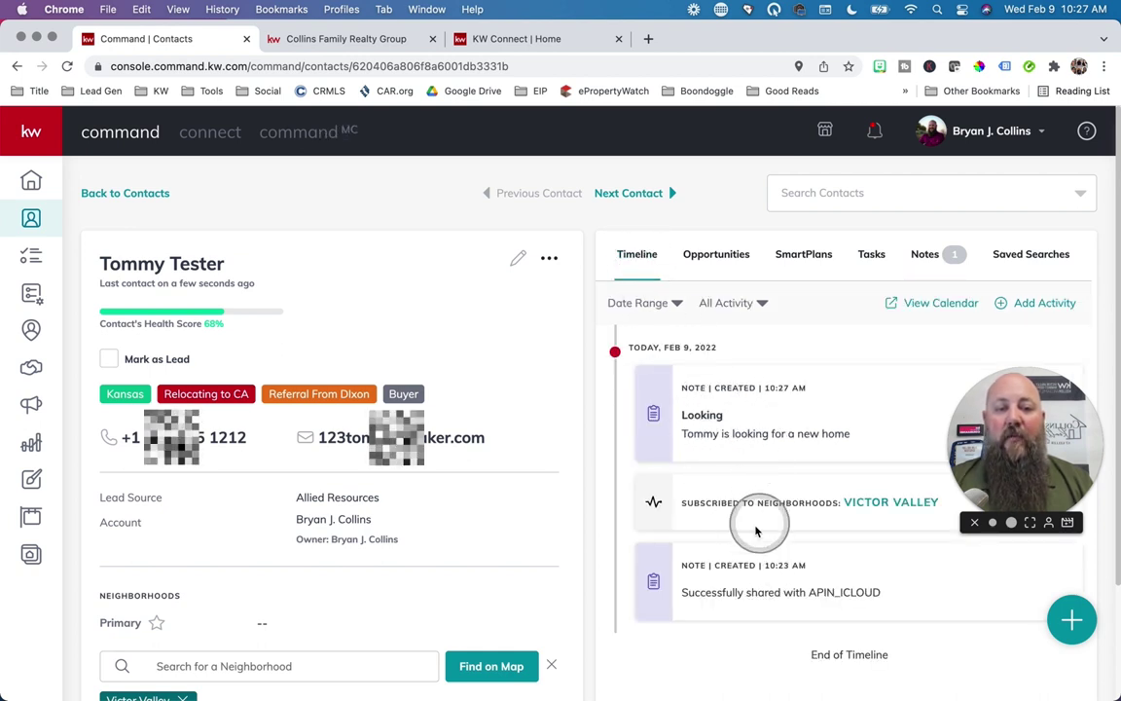
- Reposition the browser window and bring up the contact's Saved Searches tab
drag(1003, 447, 513, 86)
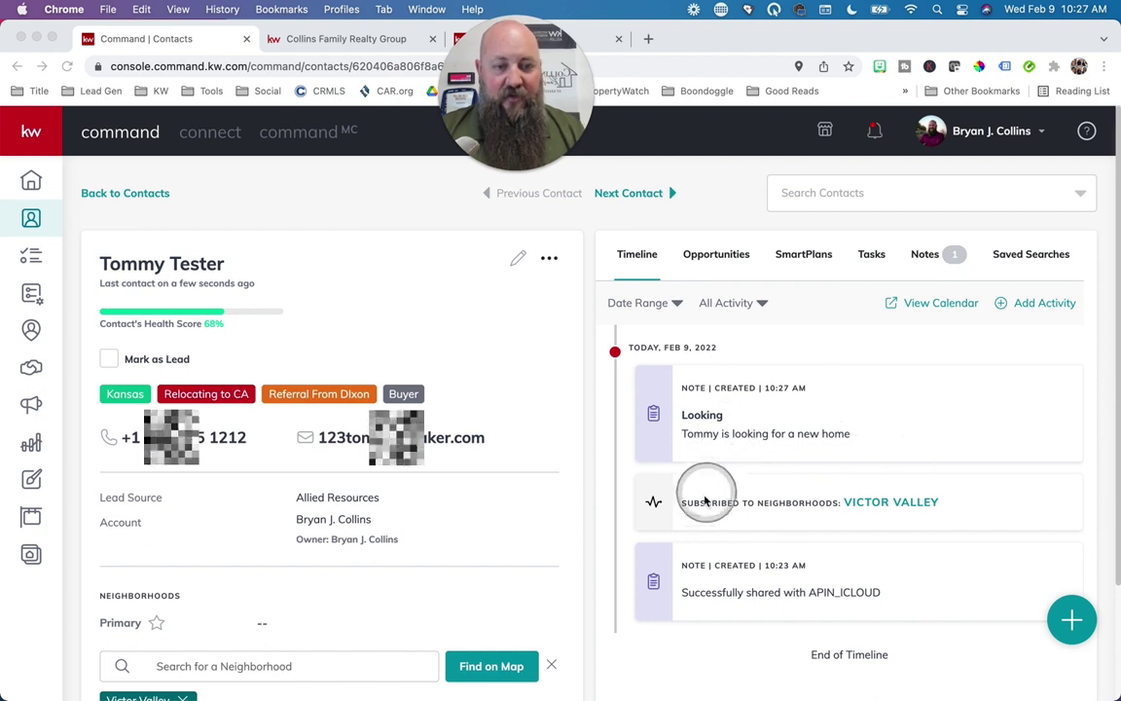
mouse_move(512, 120)
drag(513, 120, 582, 90)
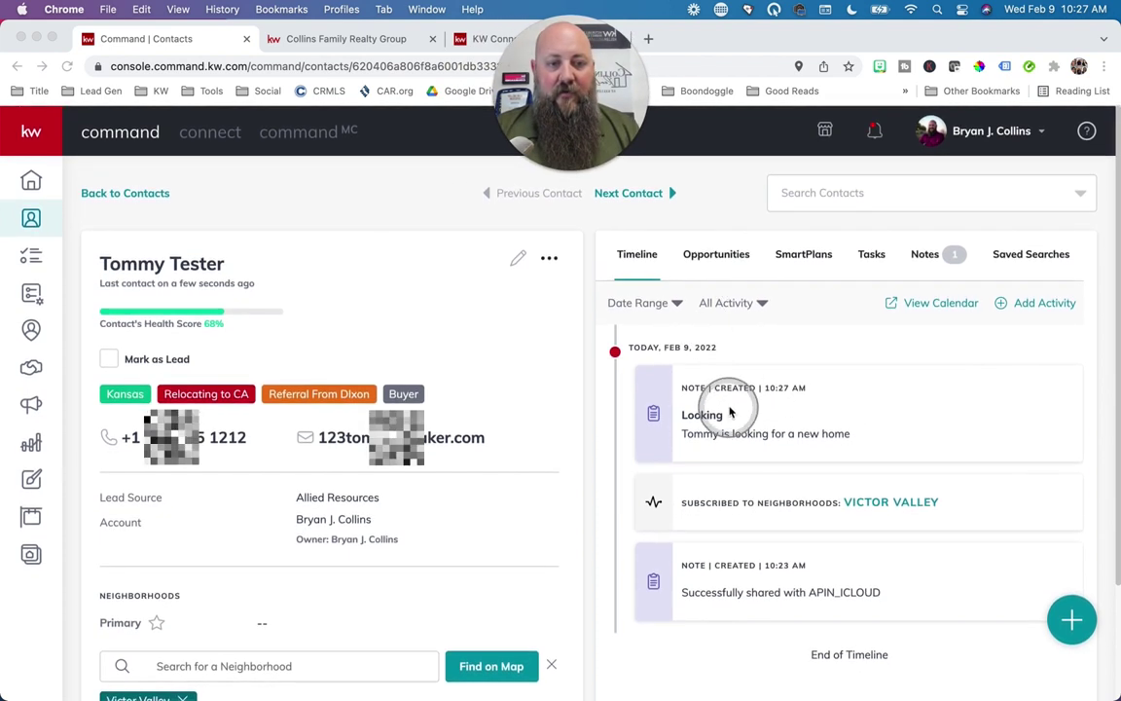
click(729, 412)
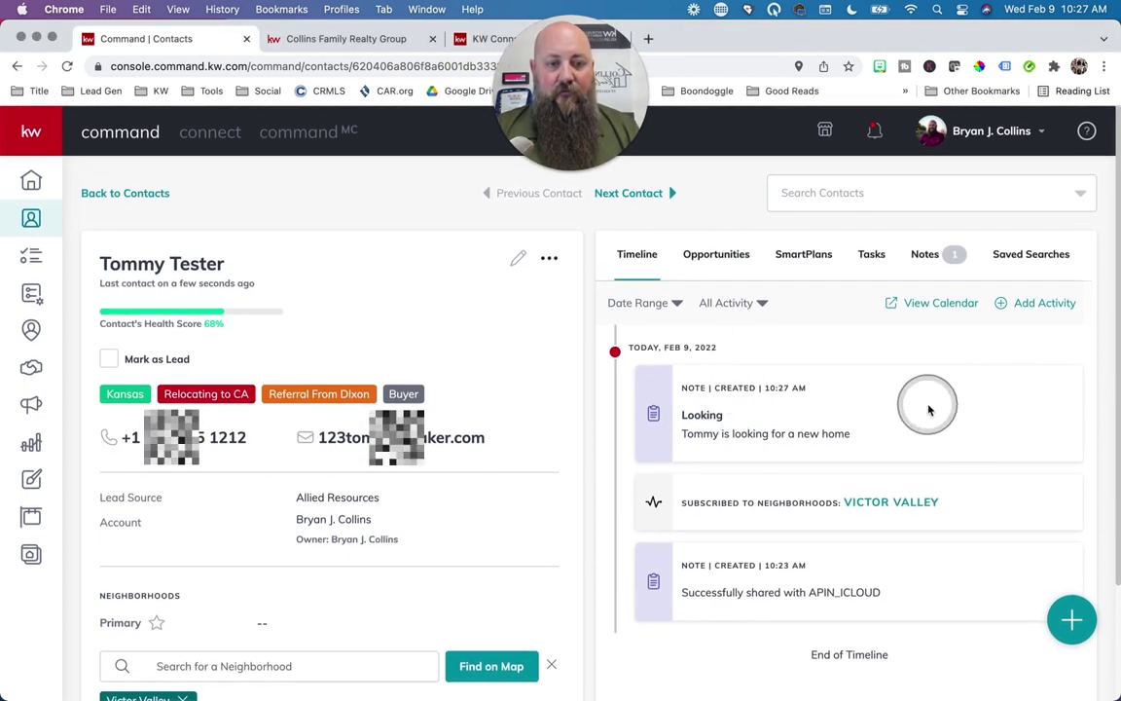
click(1010, 253)
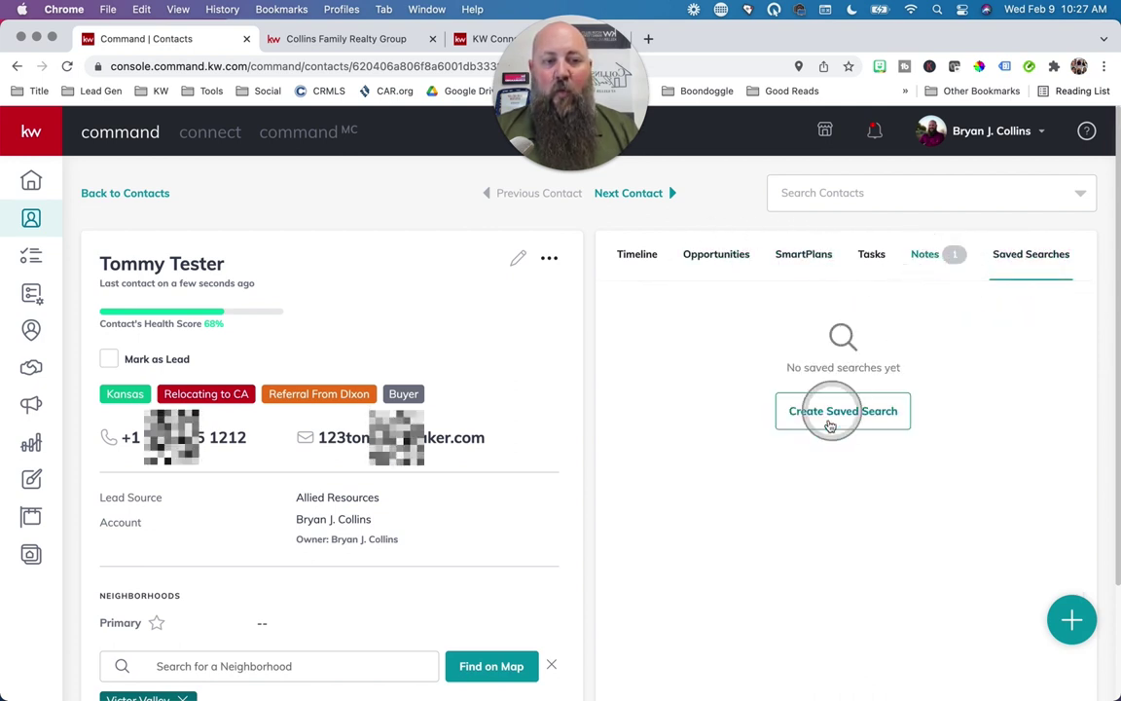
click(921, 260)
click(1010, 251)
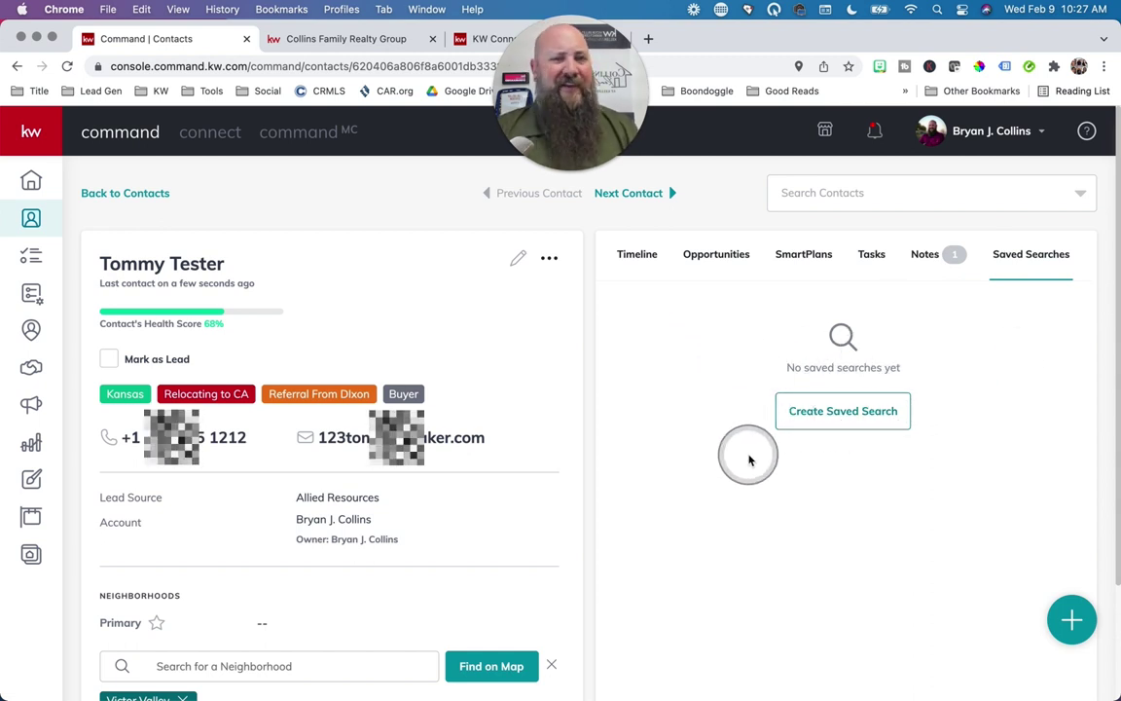
- Start a new saved search and exclude Pending listings, leaving Active and Coming Soon
click(842, 410)
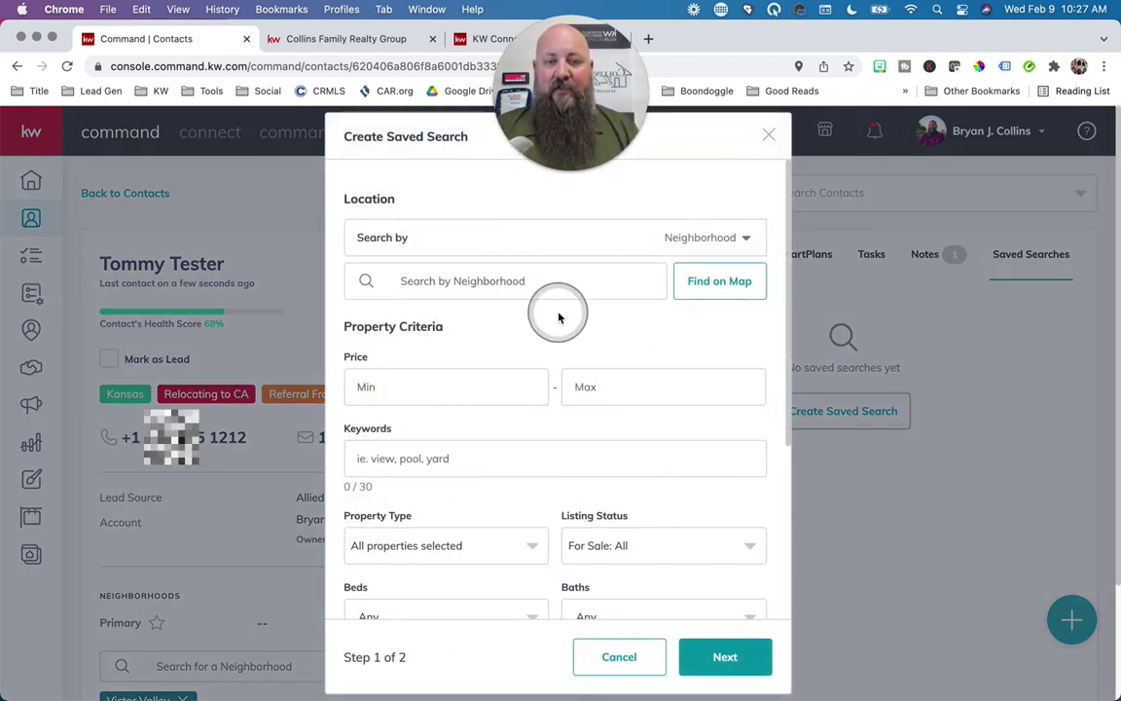
scroll(556, 350, down, 3)
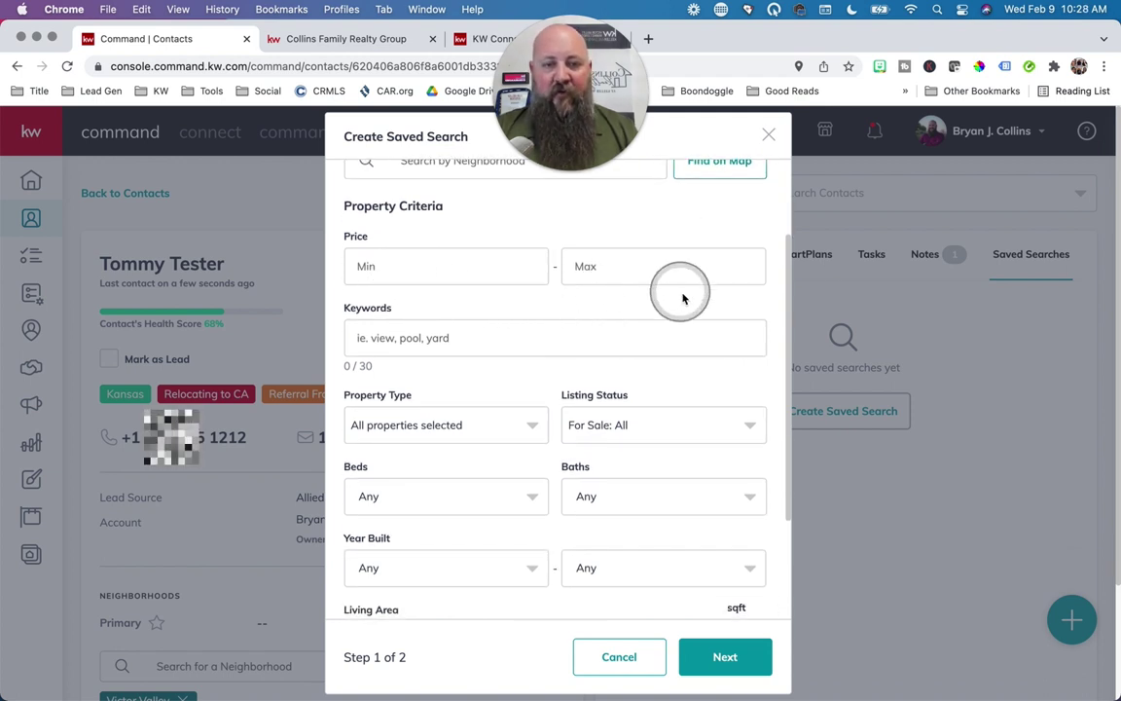
scroll(573, 421, down, 3)
scroll(618, 495, down, 3)
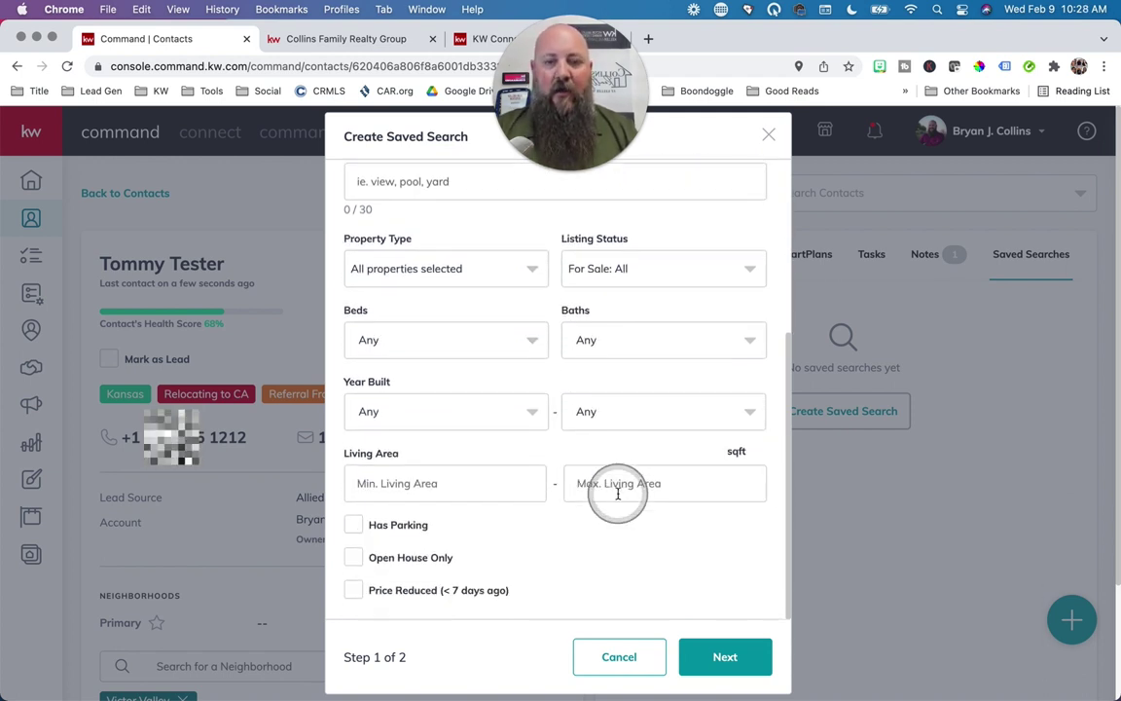
scroll(618, 496, up, 3)
scroll(618, 495, down, 3)
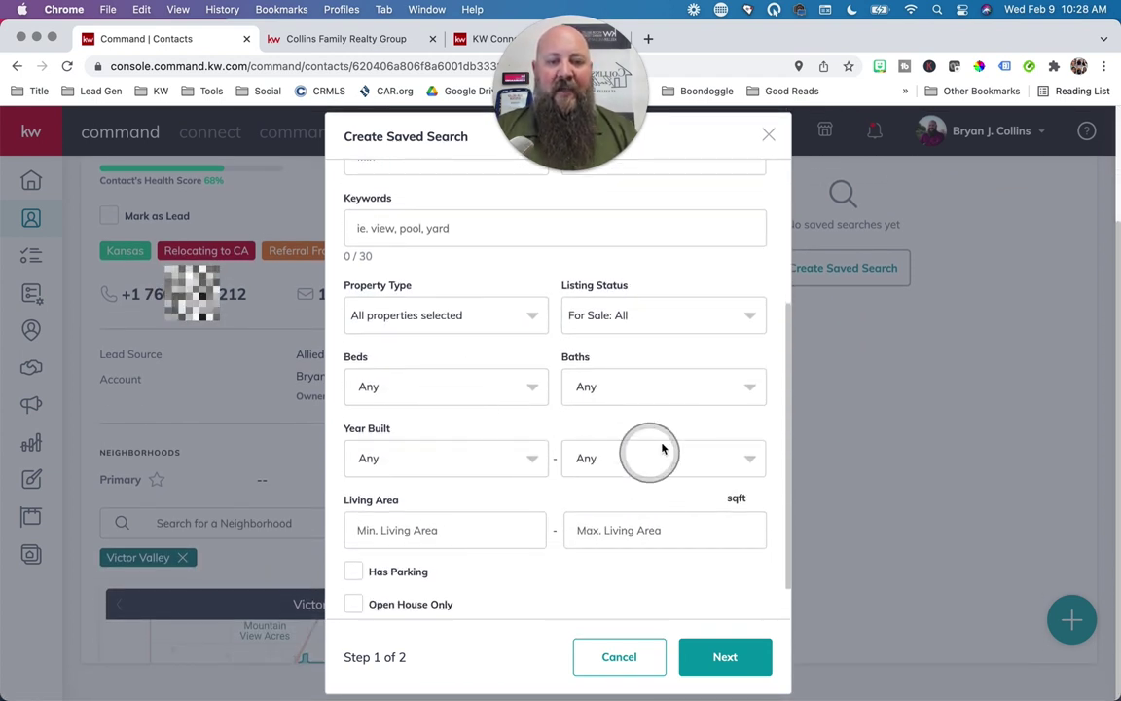
scroll(654, 470, up, 3)
click(650, 474)
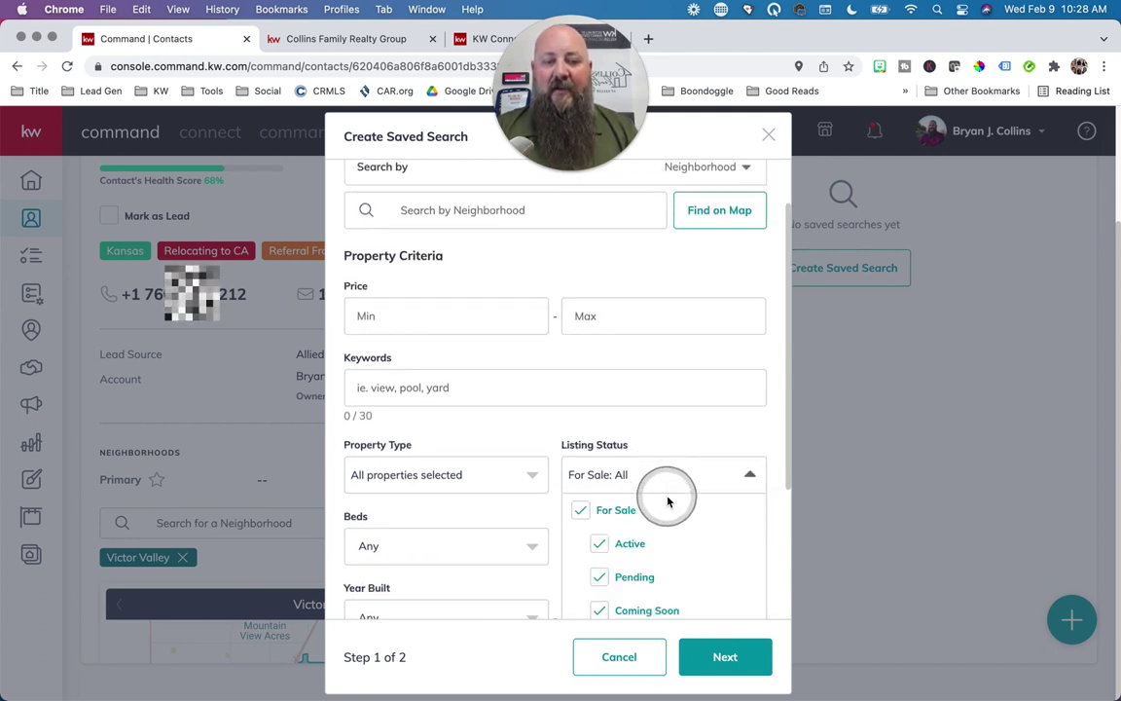
scroll(666, 500, down, 3)
click(615, 449)
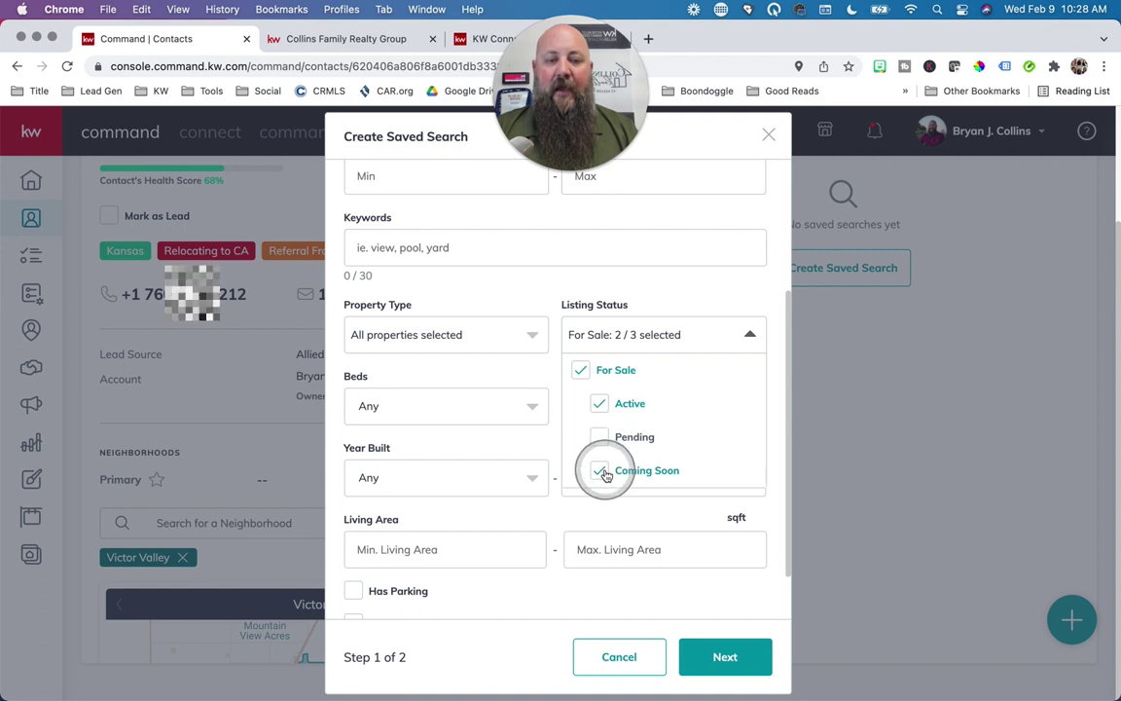
click(698, 350)
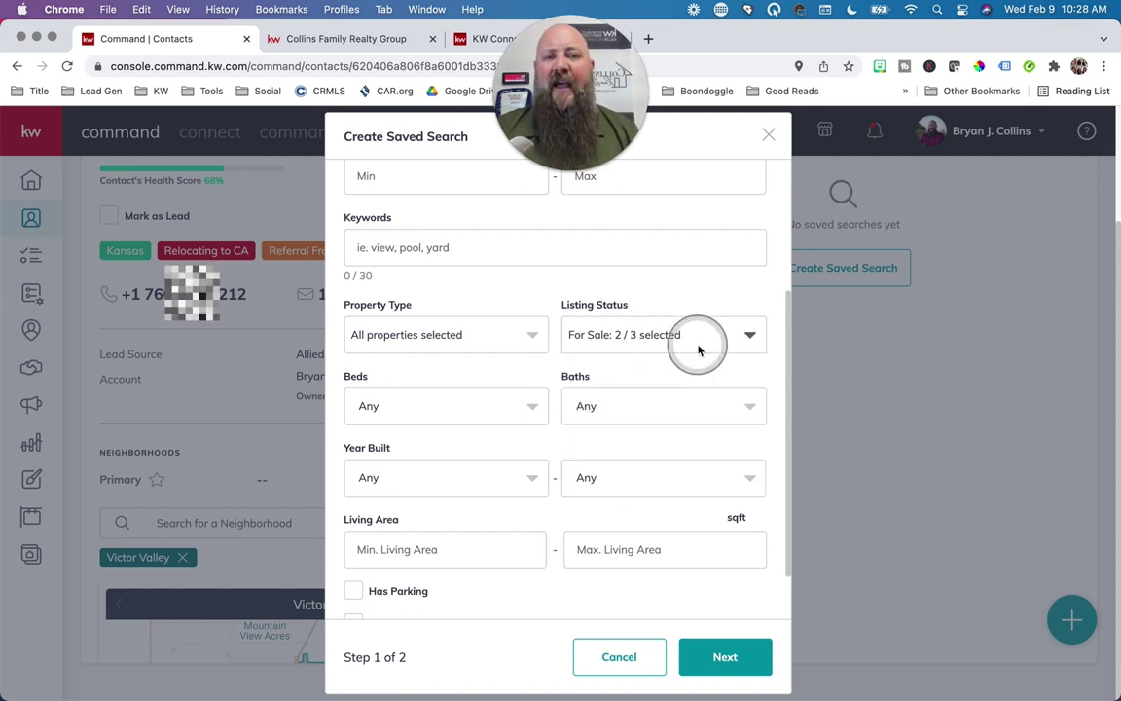
- Set Victor Valley, Victorville as the search neighborhood and continue to step 2
scroll(683, 351, up, 4)
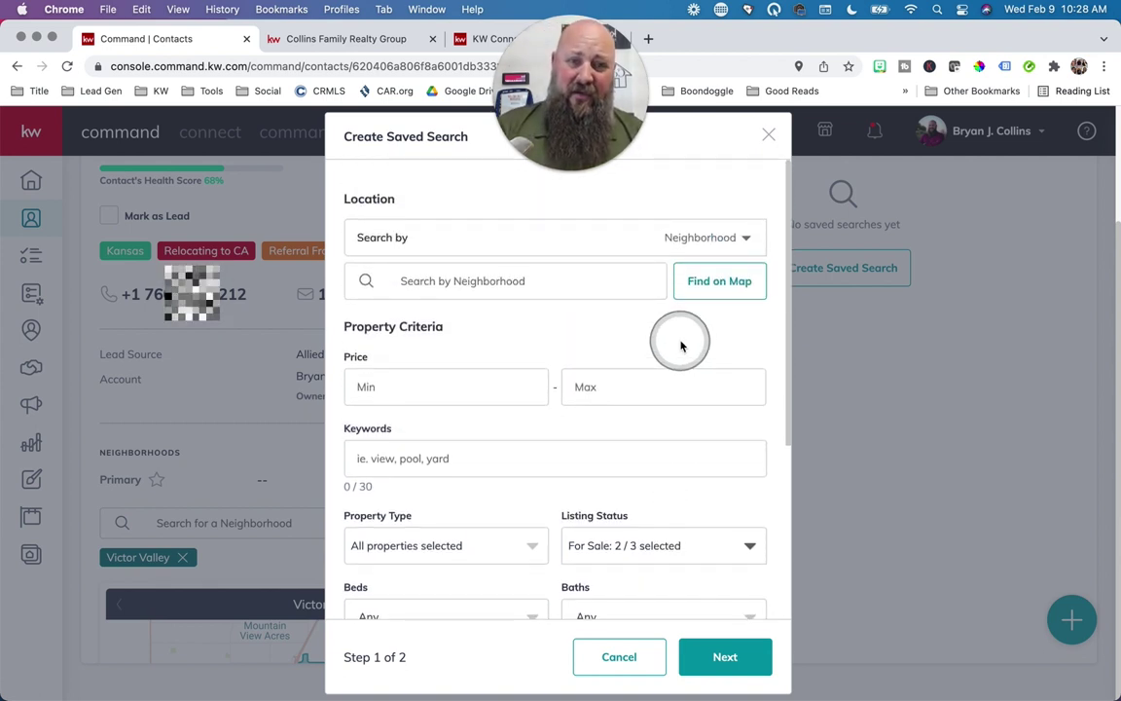
scroll(681, 347, down, 5)
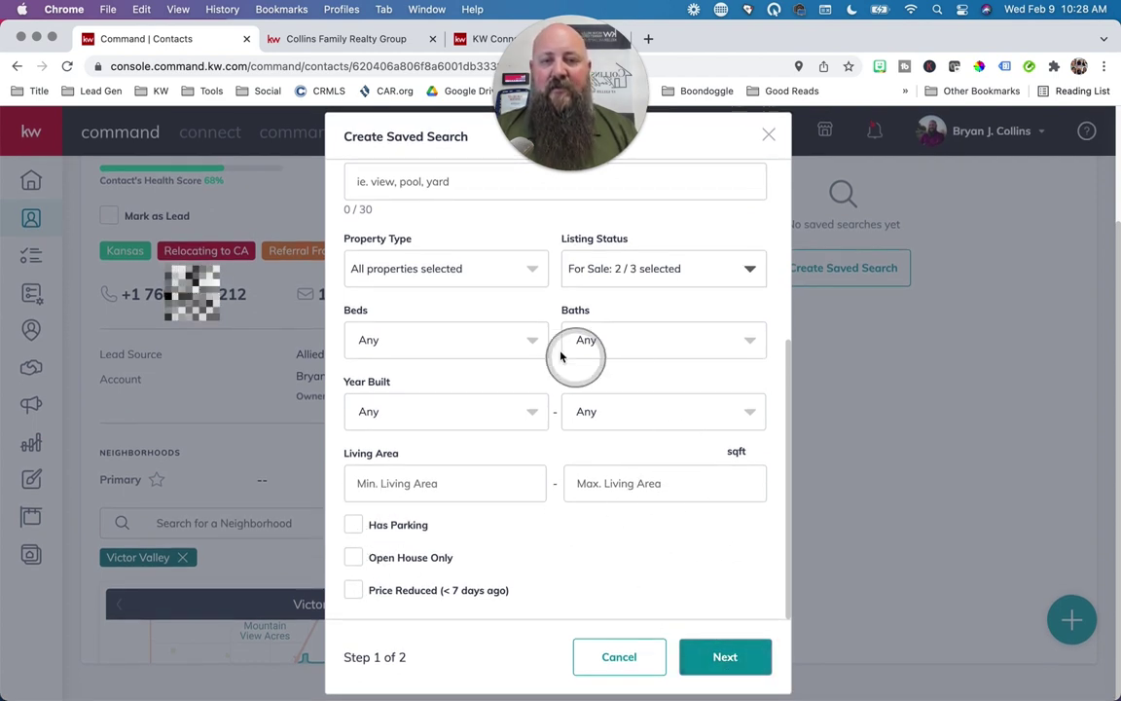
scroll(626, 459, up, 5)
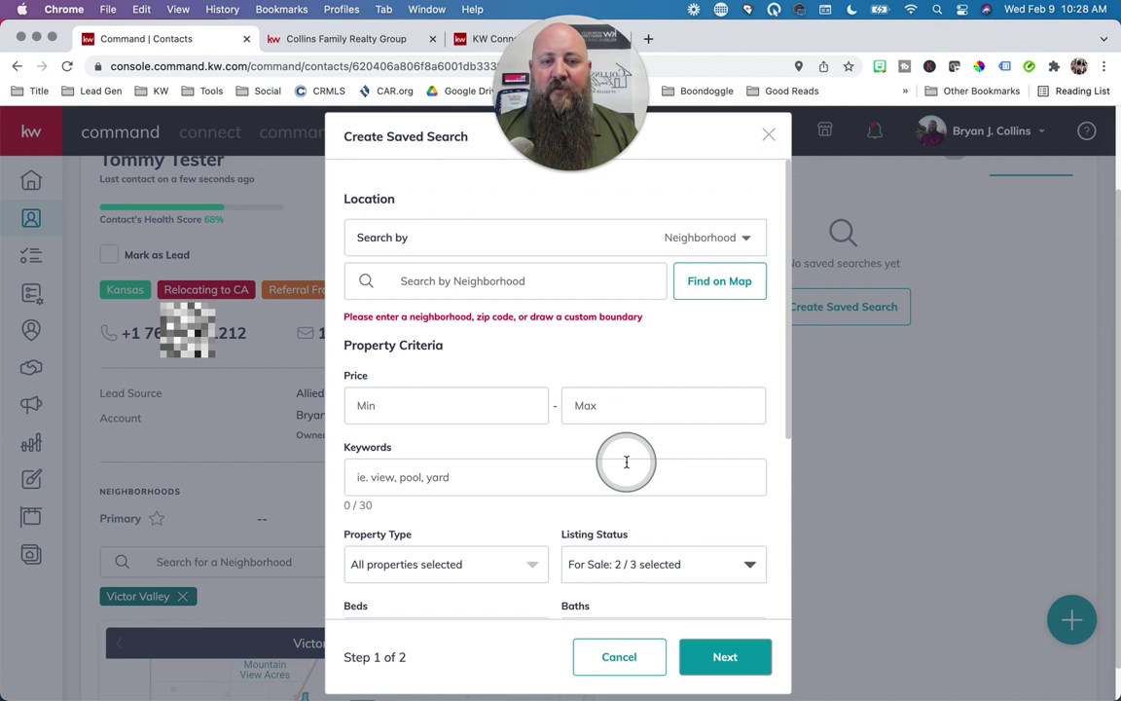
click(451, 281)
text(victor)
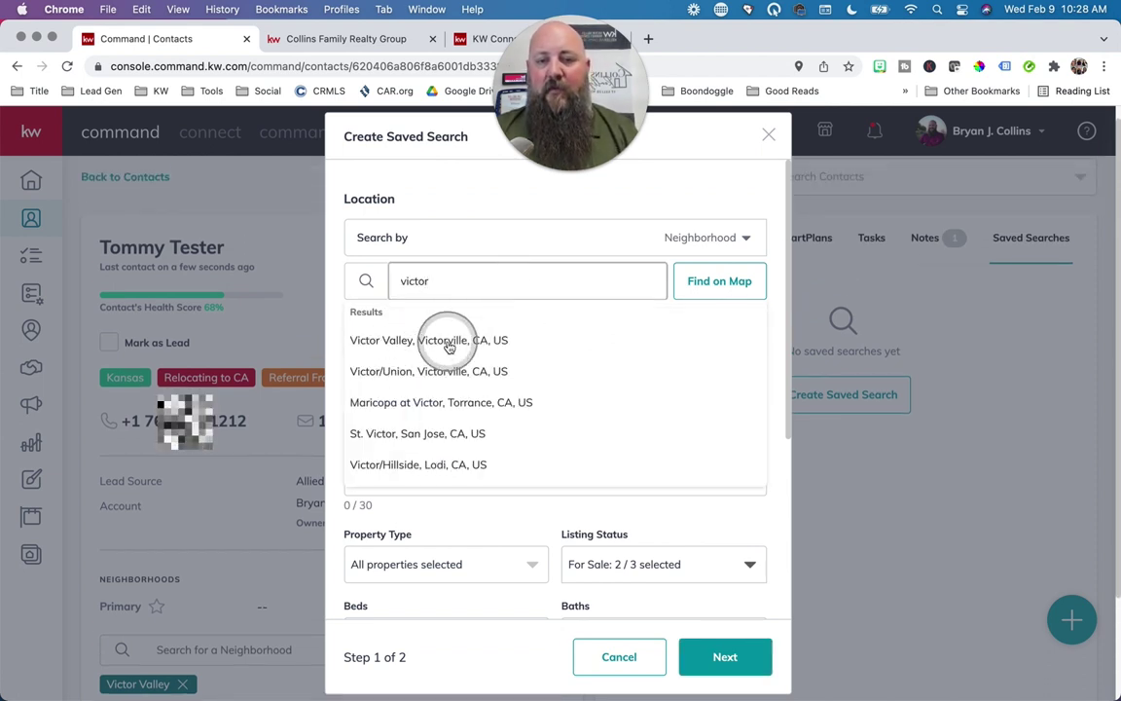
click(448, 346)
scroll(697, 487, down, 5)
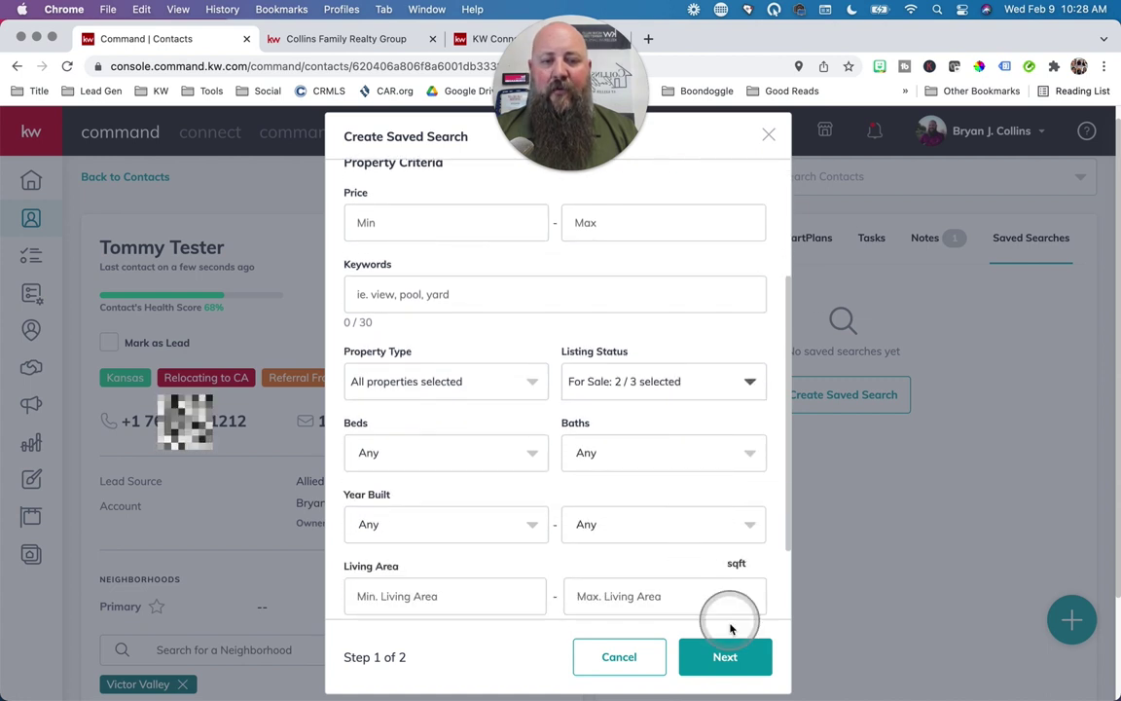
click(722, 656)
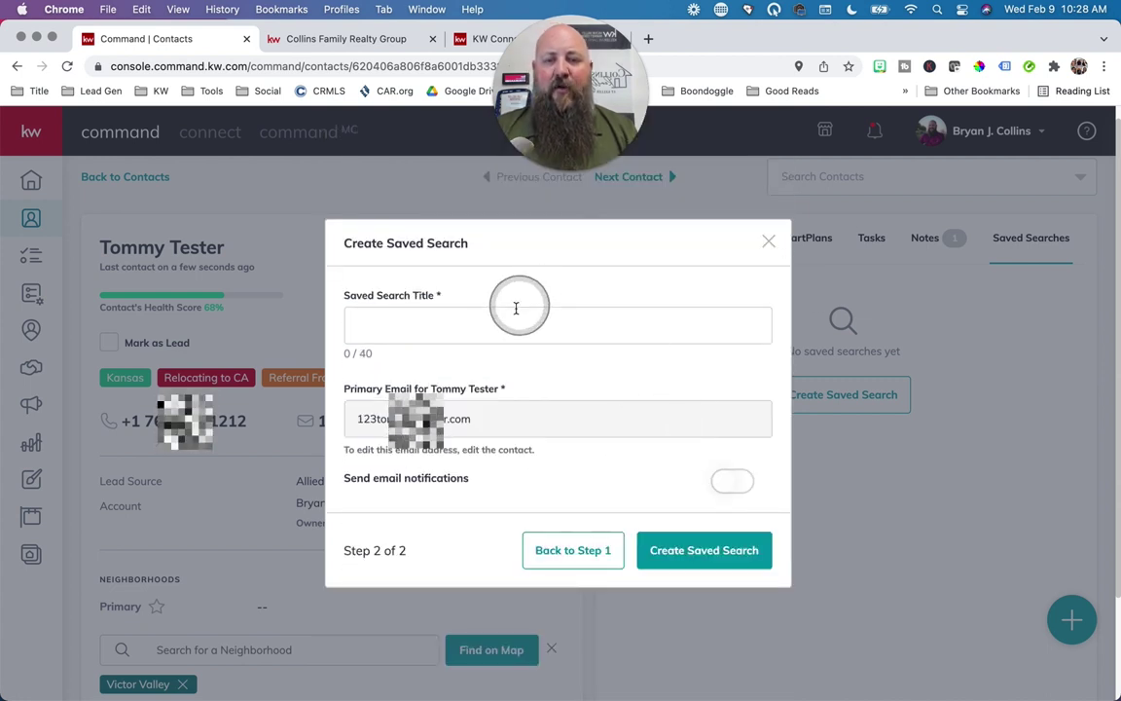
- Title the search 'victorvalley search', enable Weekly Summary email notifications, and create it
click(484, 324)
text(victorvallye)
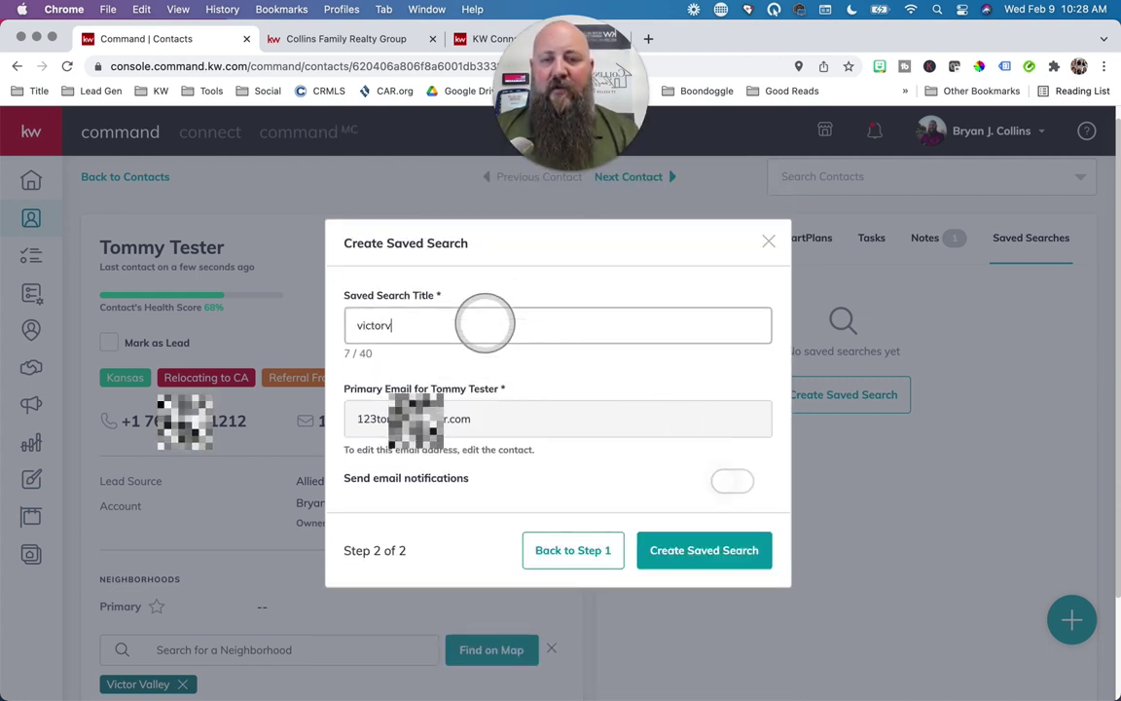
key(BackSpace)
key(BackSpace)
text(ey)
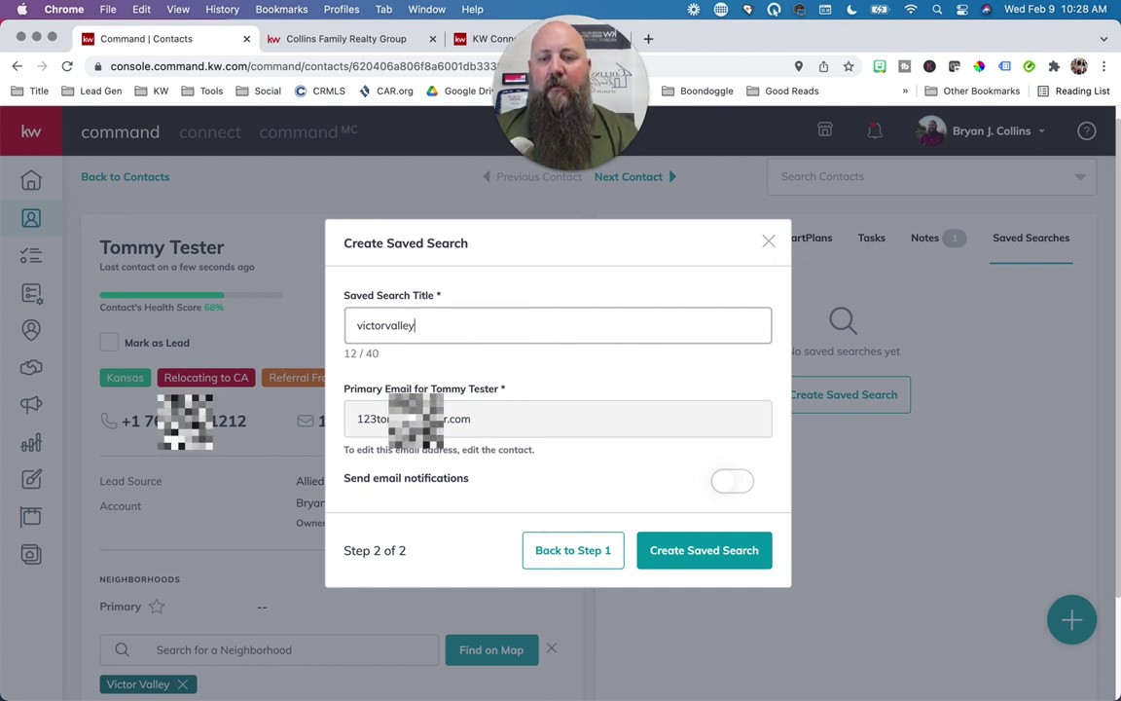
text( search)
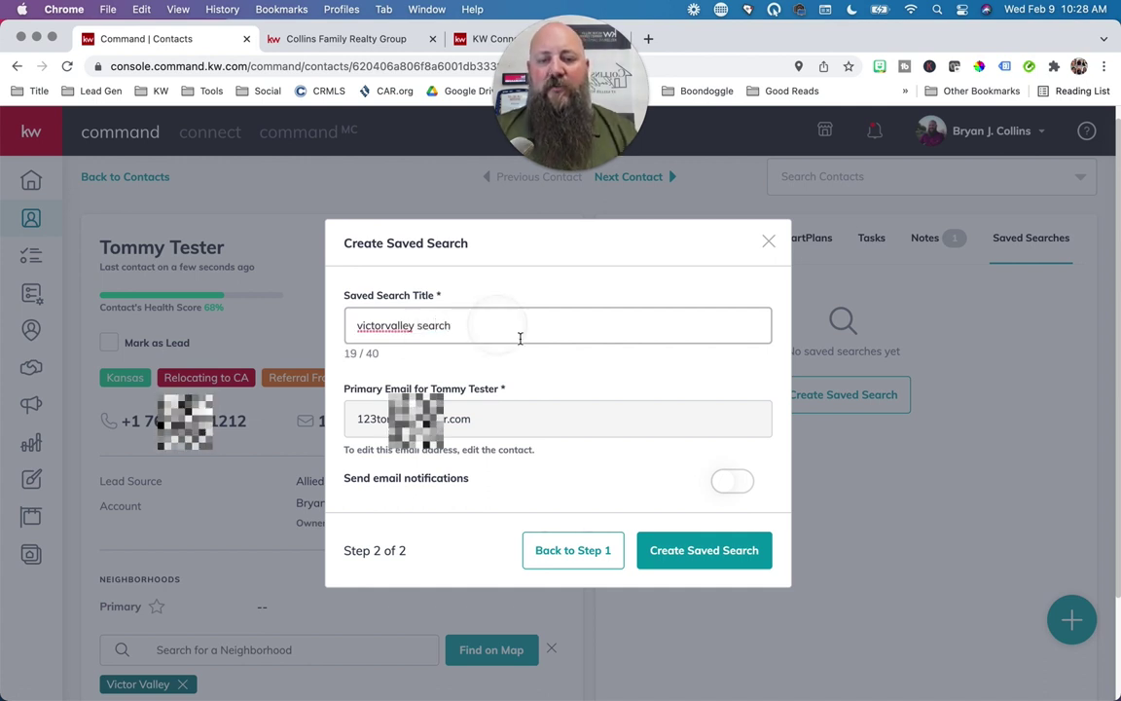
click(757, 489)
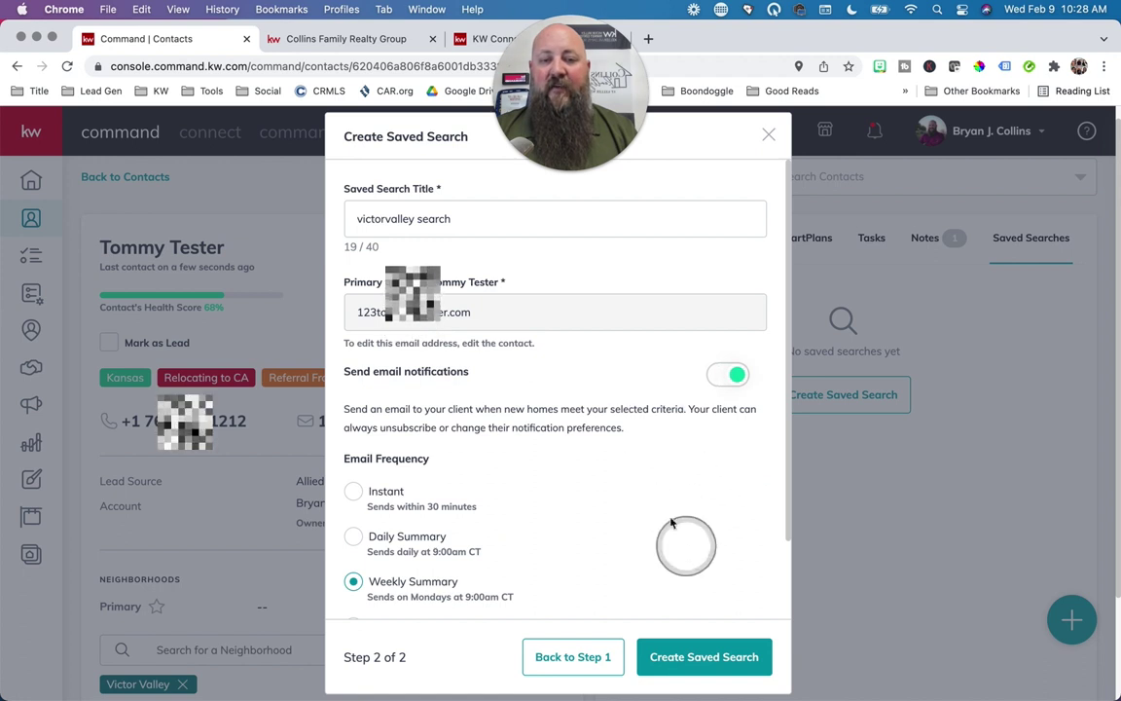
scroll(622, 408, down, 4)
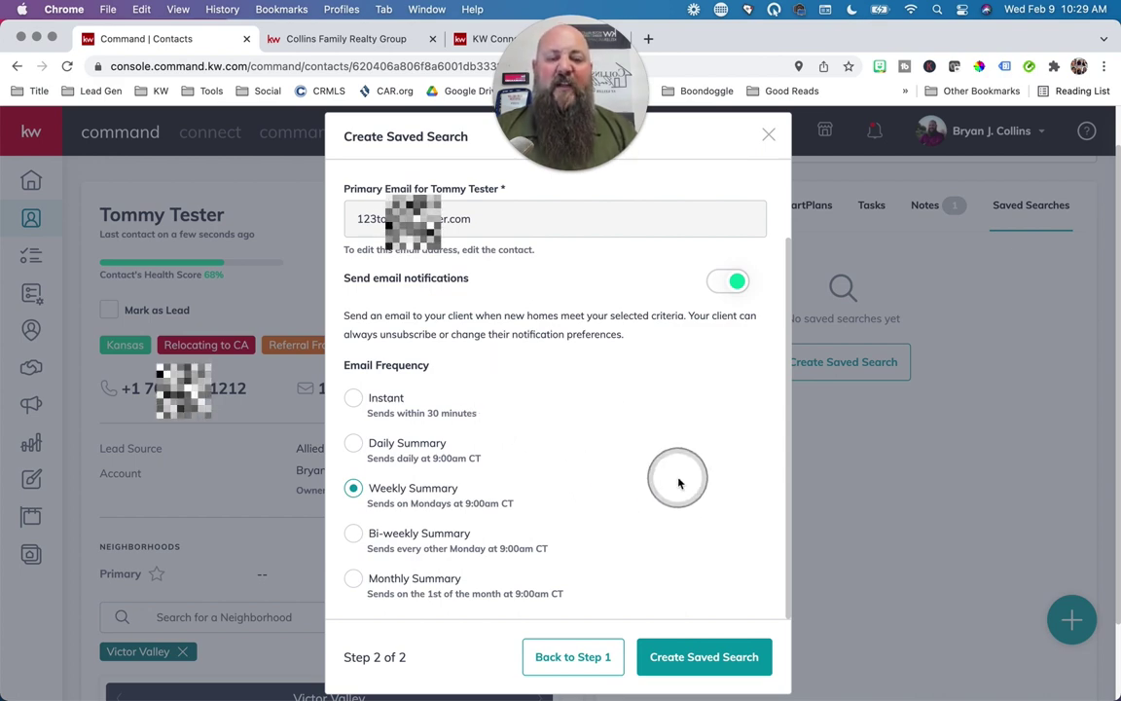
click(701, 654)
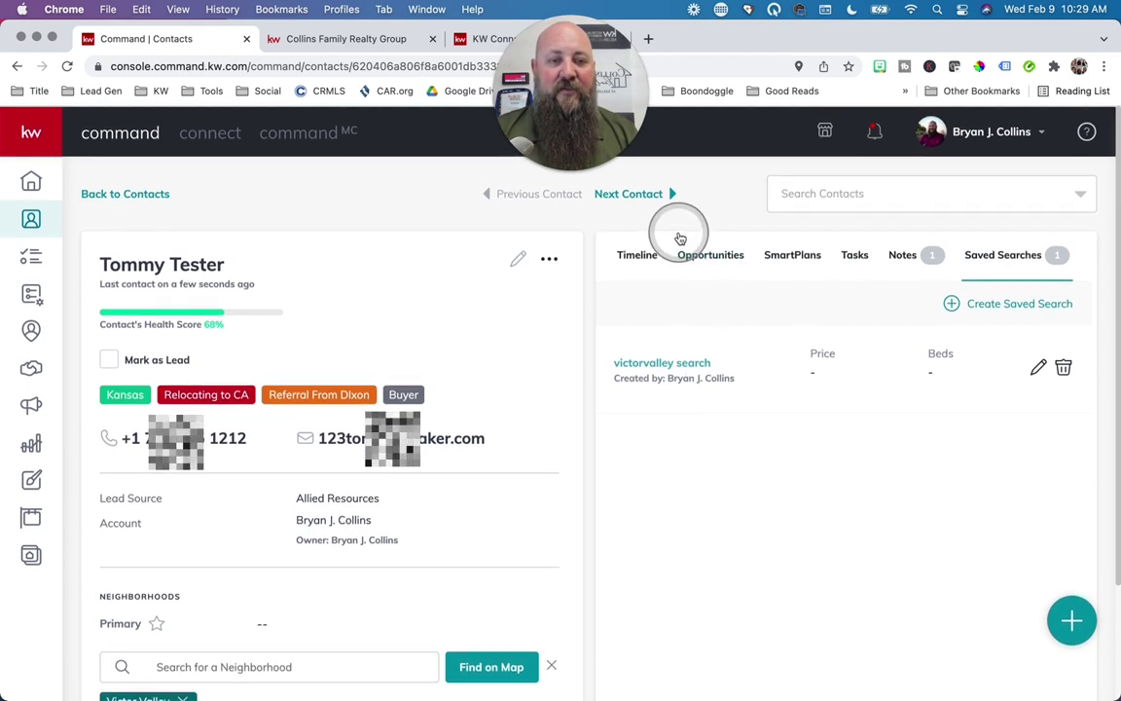
- Review the contact's timeline, then go back to the Notes tab listing the 'Looking' note
click(646, 263)
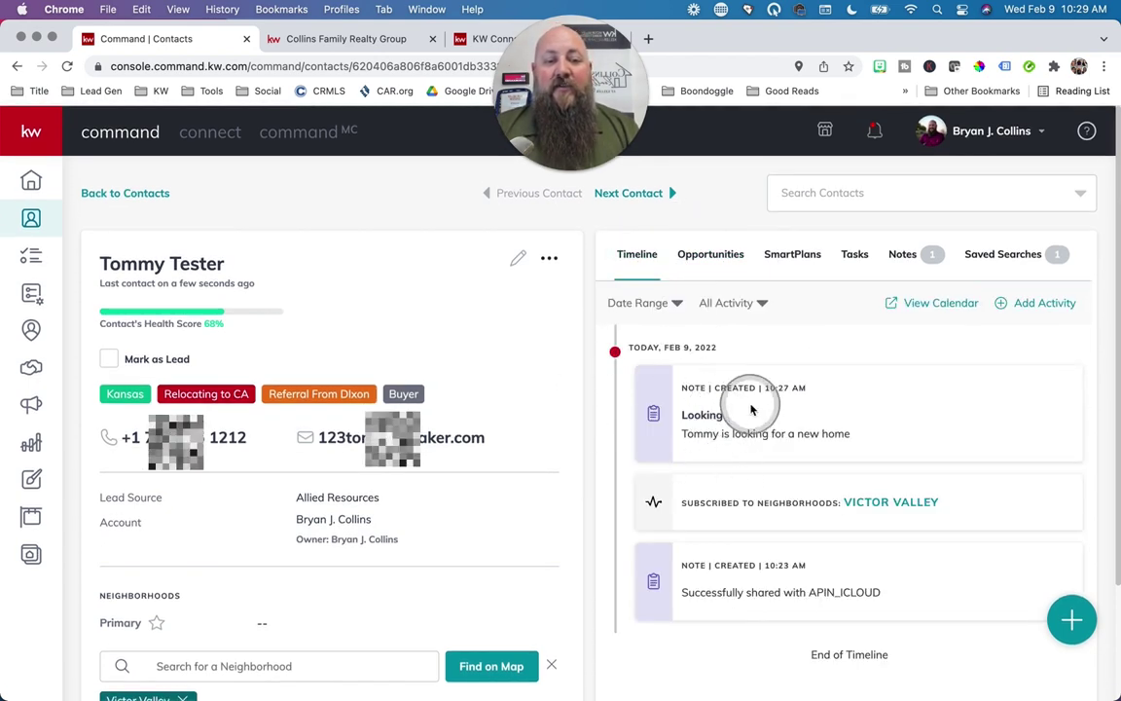
scroll(748, 404, down, 5)
scroll(750, 408, up, 5)
scroll(750, 409, down, 1)
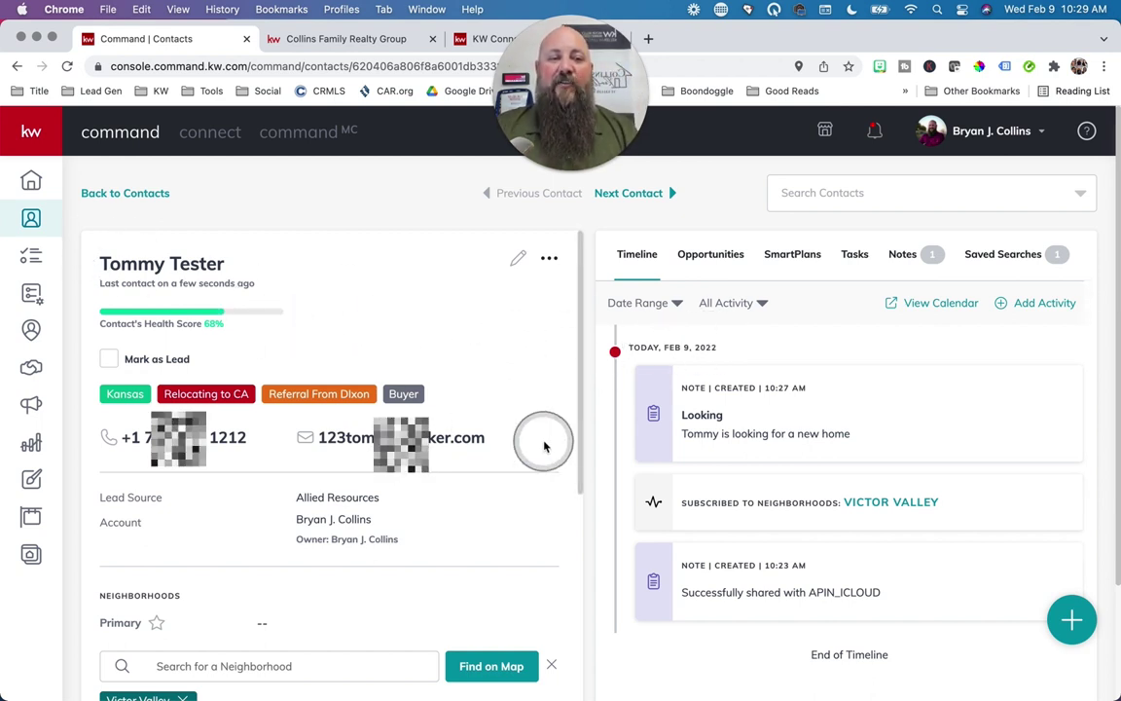
click(900, 257)
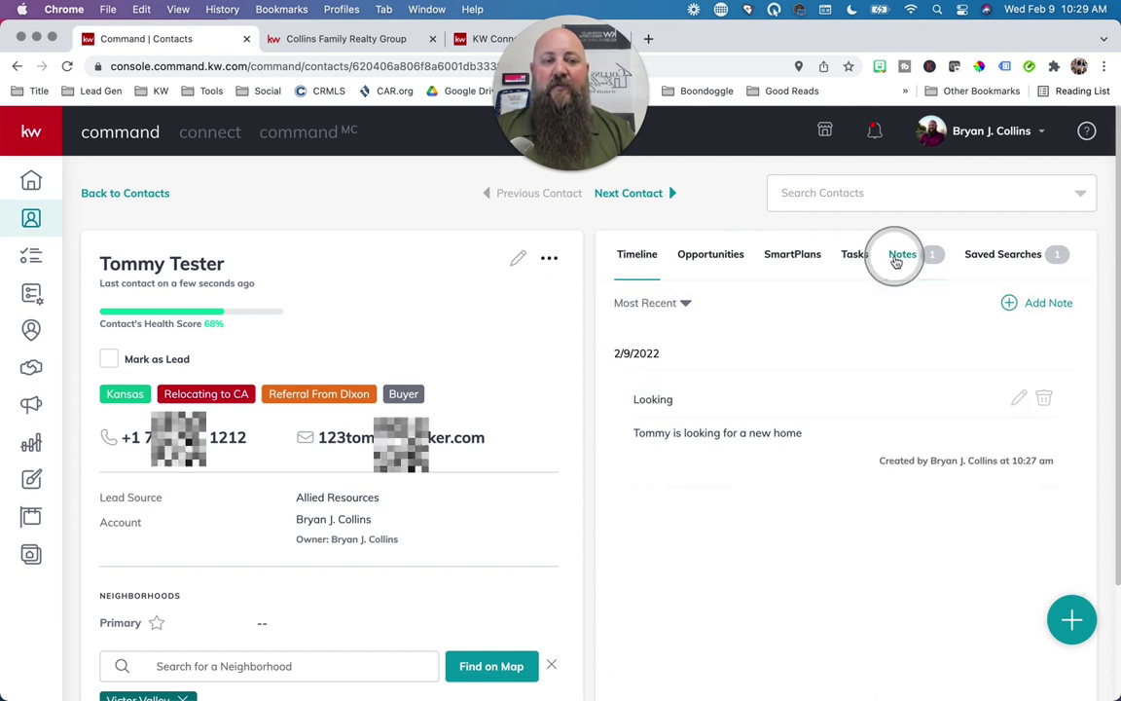
mouse_move(1072, 619)
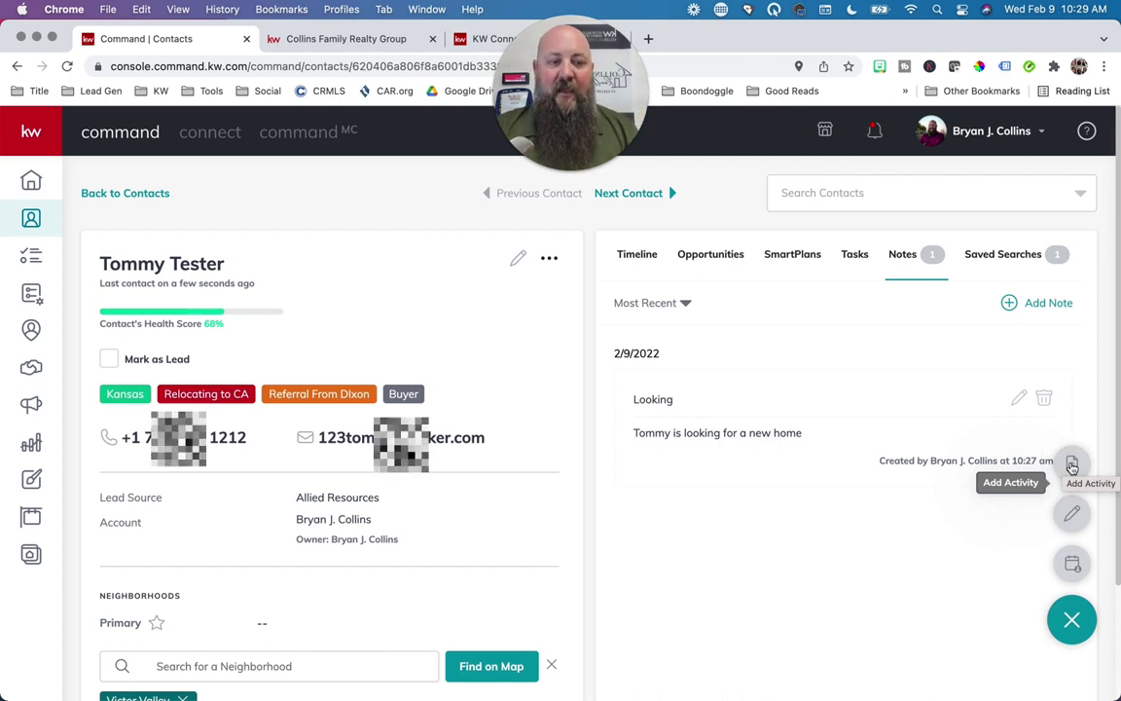
- Start a new activity for Tommy Tester and compare the Meeting, Call and Email interaction types
click(1071, 466)
click(363, 321)
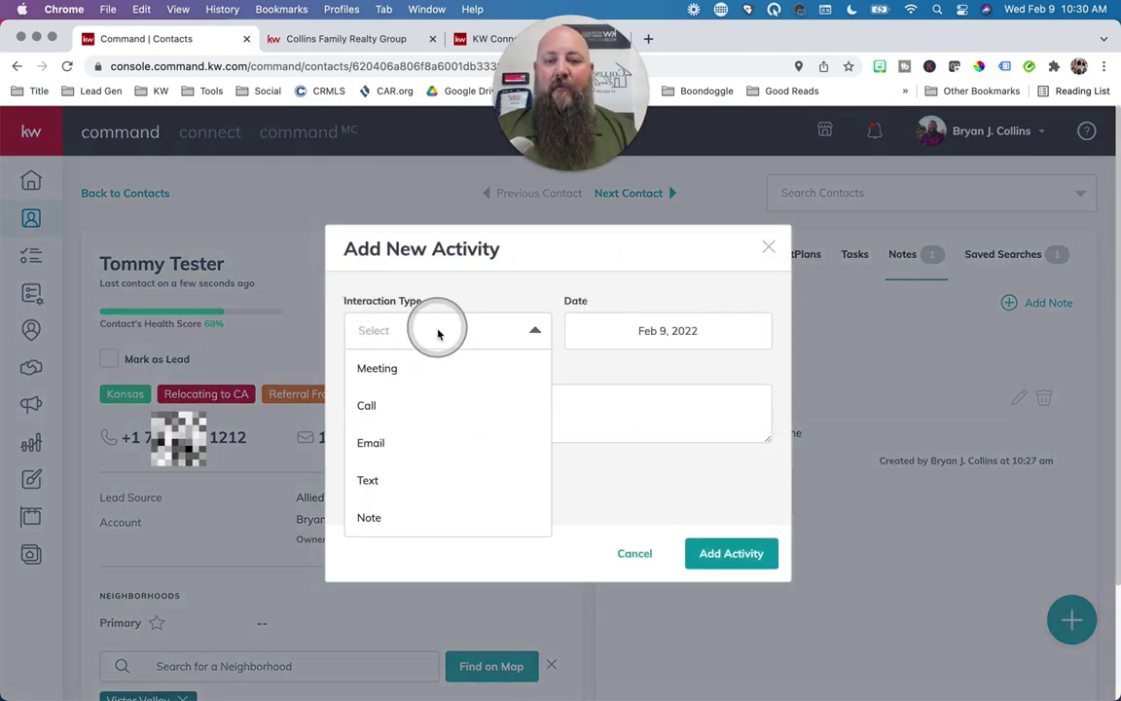
click(426, 377)
click(457, 336)
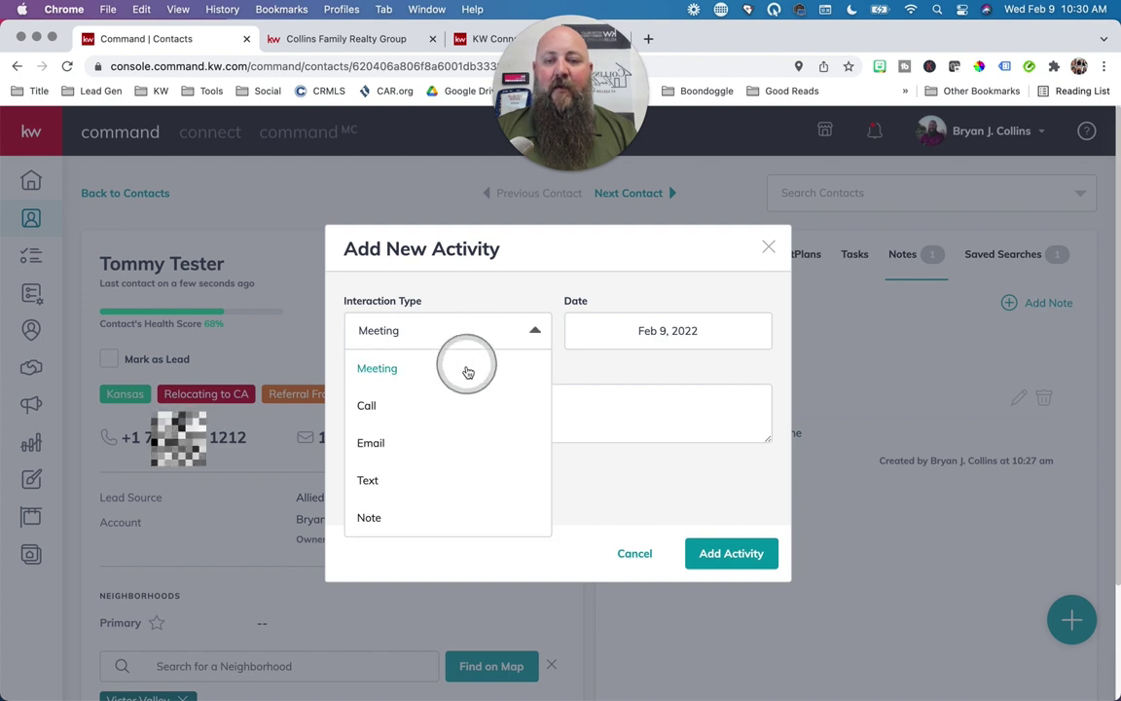
click(457, 404)
click(426, 336)
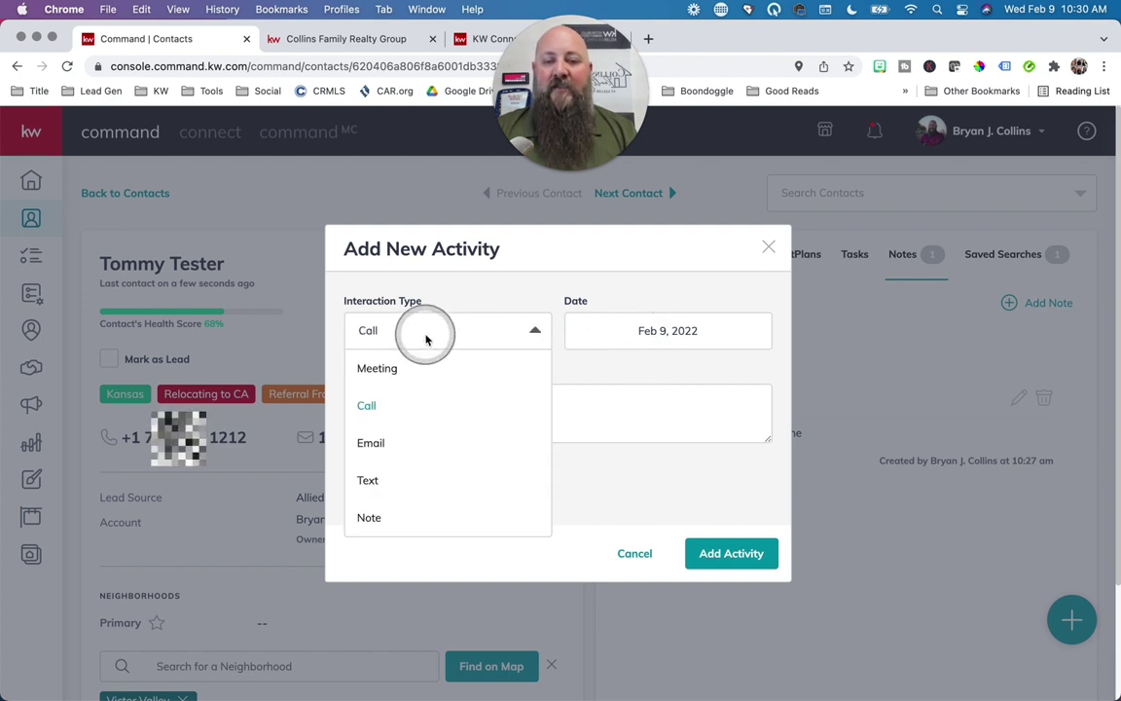
click(426, 456)
- After trying Text and Note, log a Meeting activity 'met about pre approval' for Feb 9, 2022
click(446, 296)
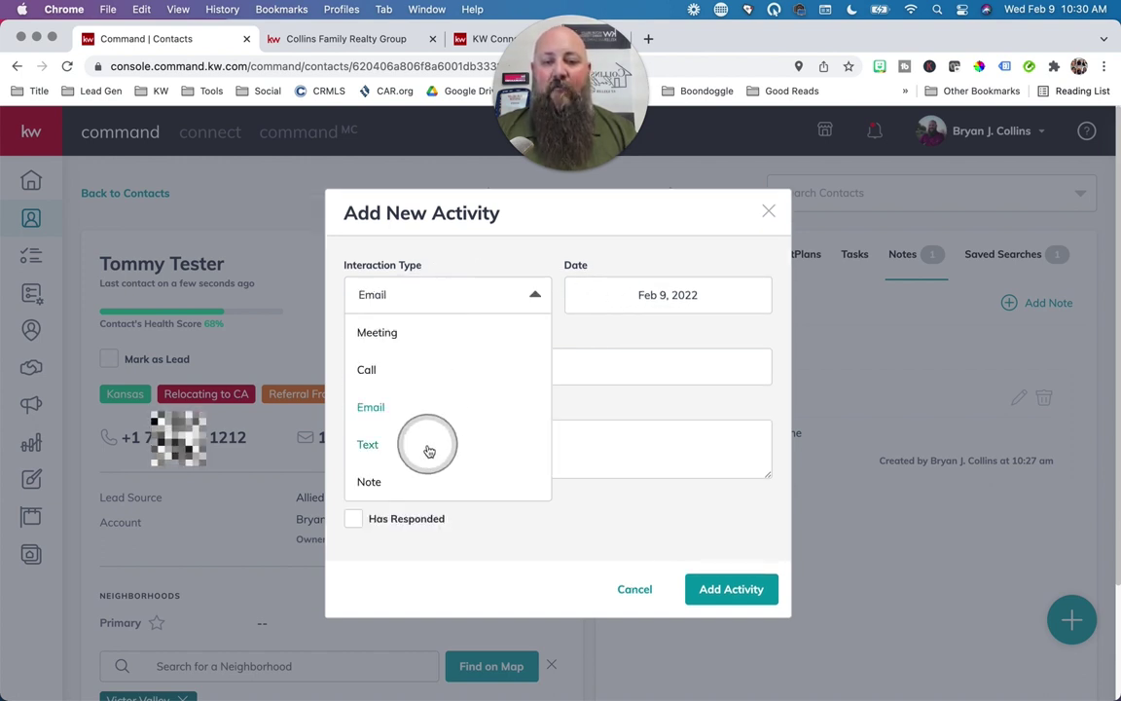
click(428, 446)
click(463, 350)
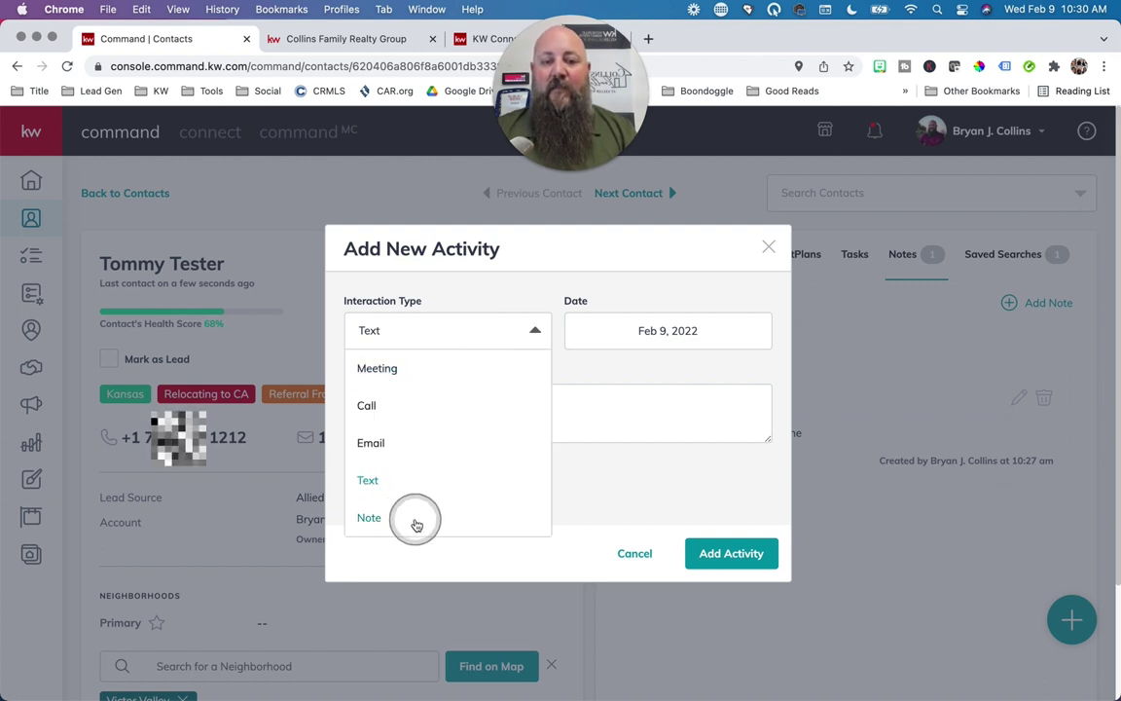
click(415, 524)
click(445, 298)
click(431, 346)
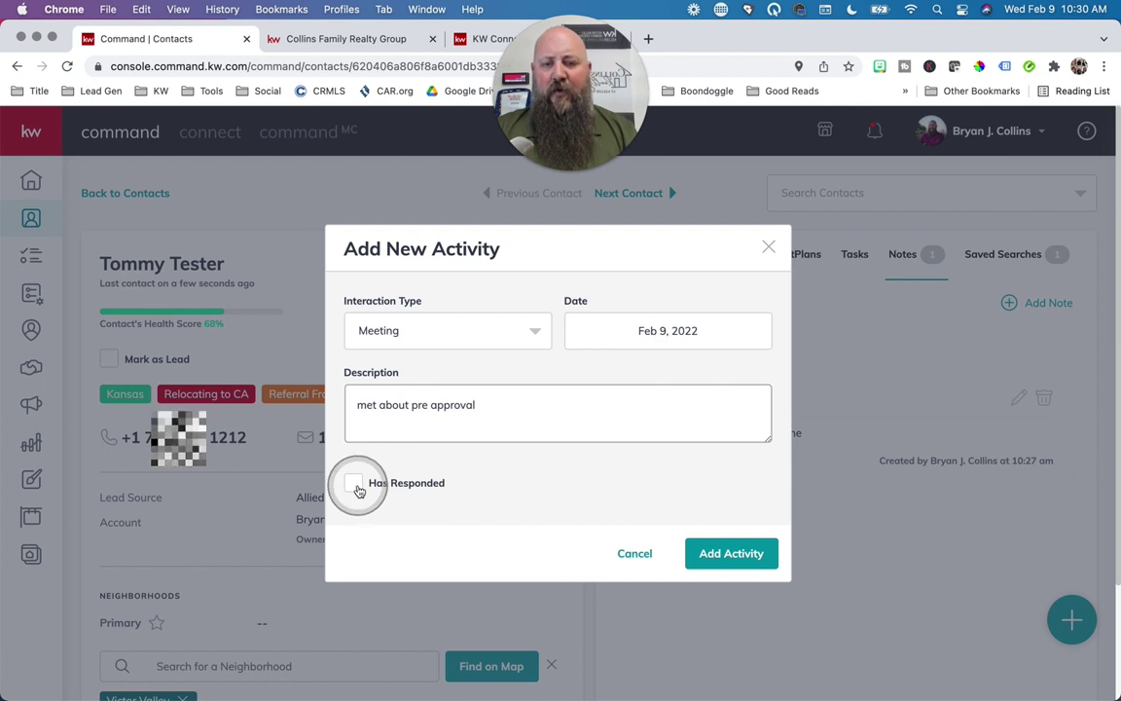
click(713, 553)
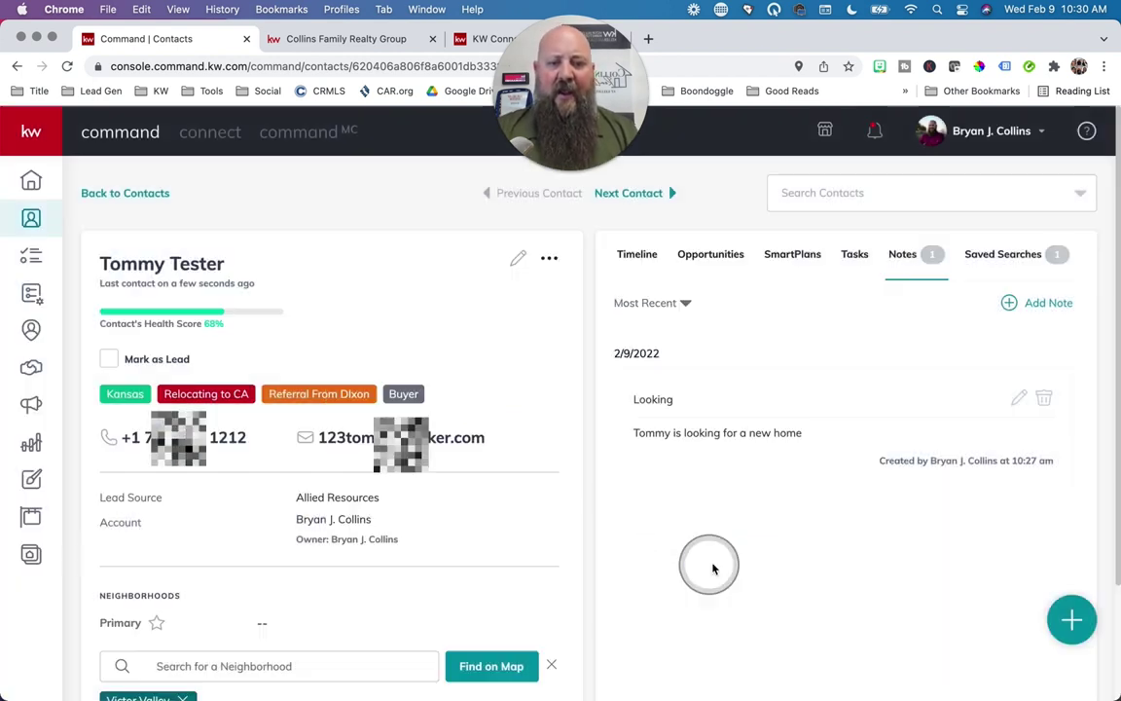
- View the contact's timeline, open the victorvalley search entry, then return to the timeline
click(638, 255)
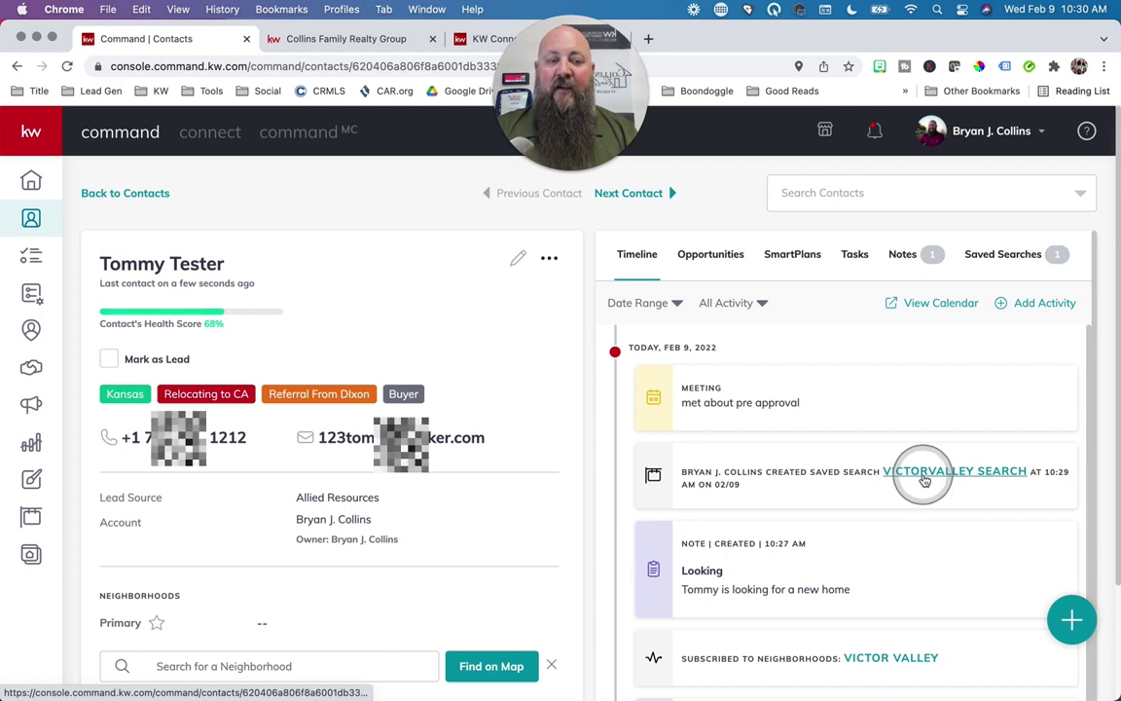
click(924, 480)
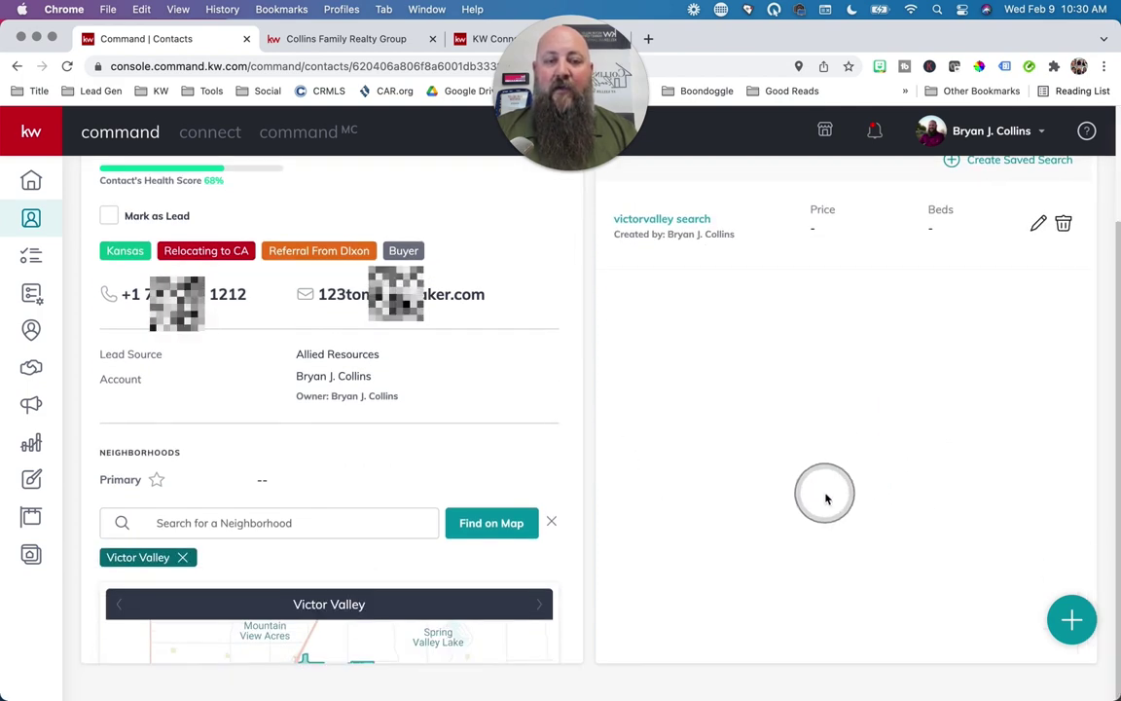
scroll(827, 498, up, 3)
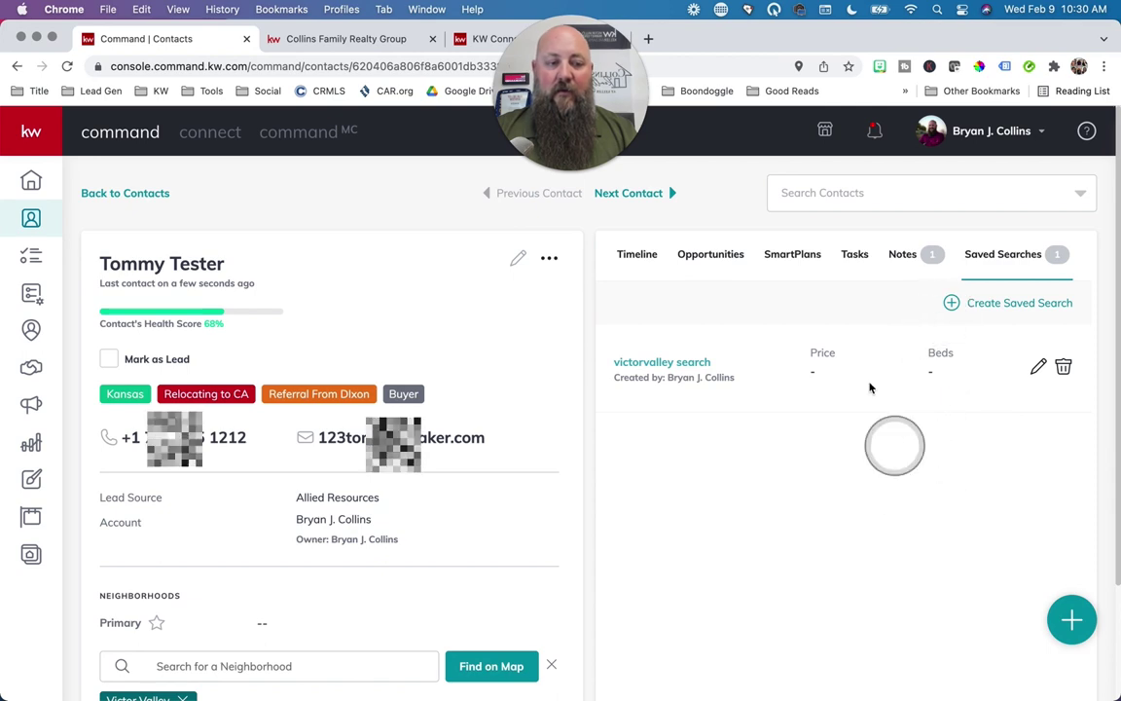
click(636, 254)
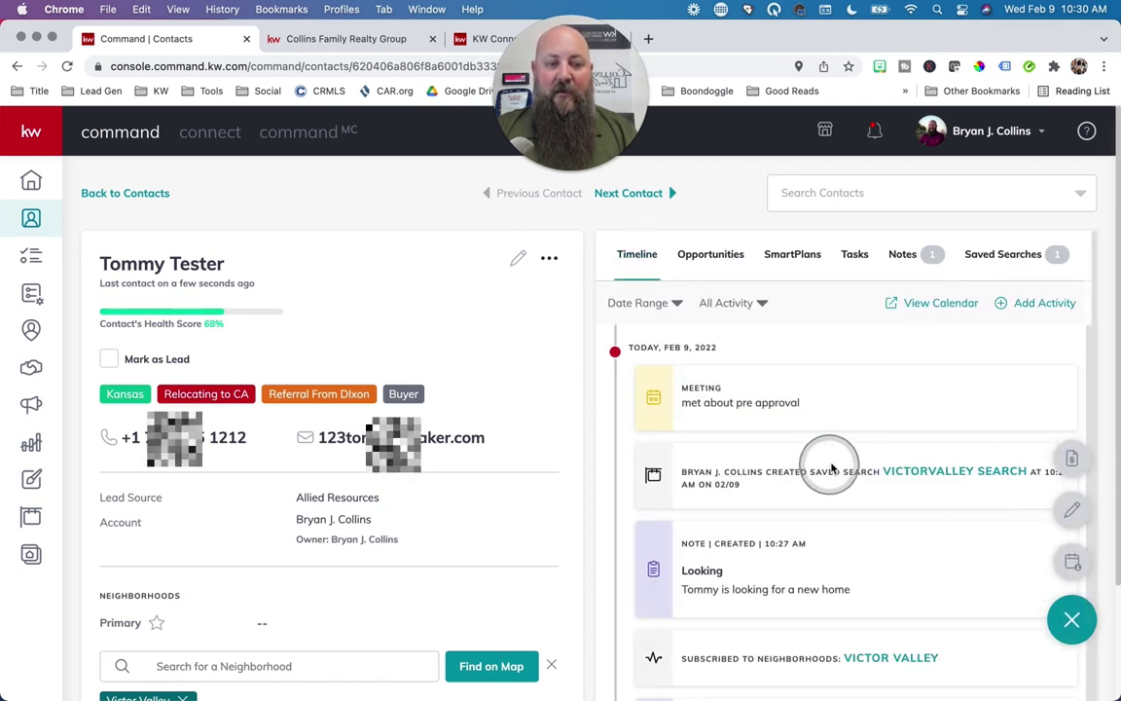
- Open and cancel a new activity form without saving, then open and close the account options menu
click(1071, 461)
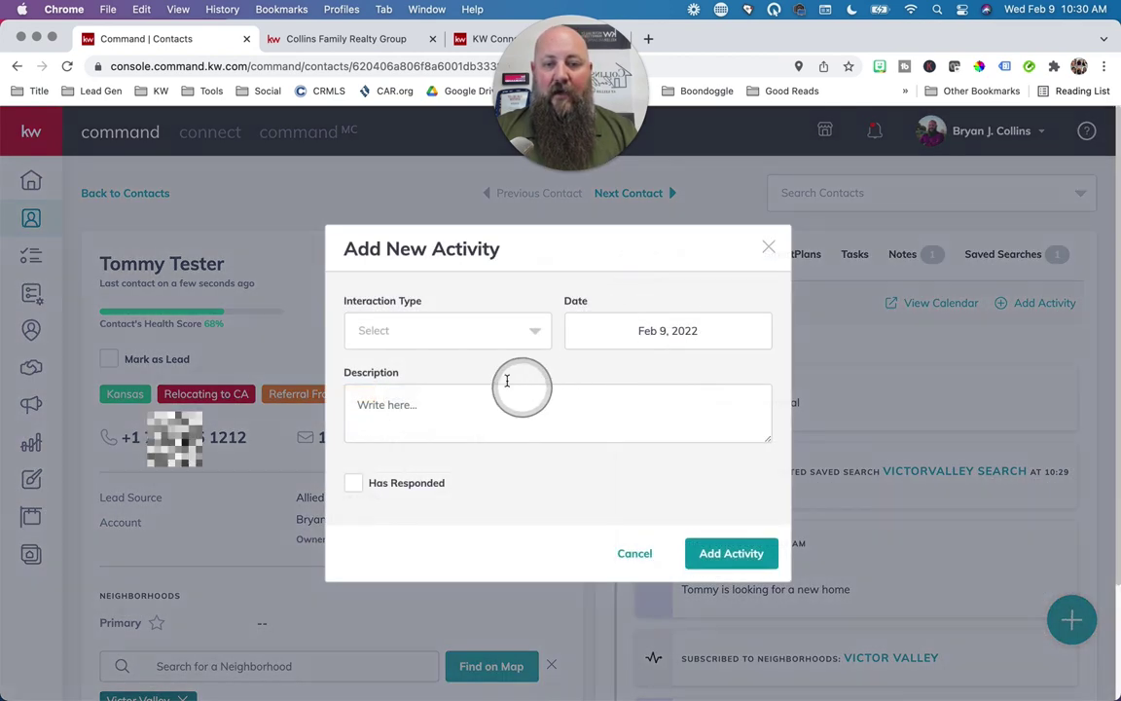
click(443, 332)
click(563, 252)
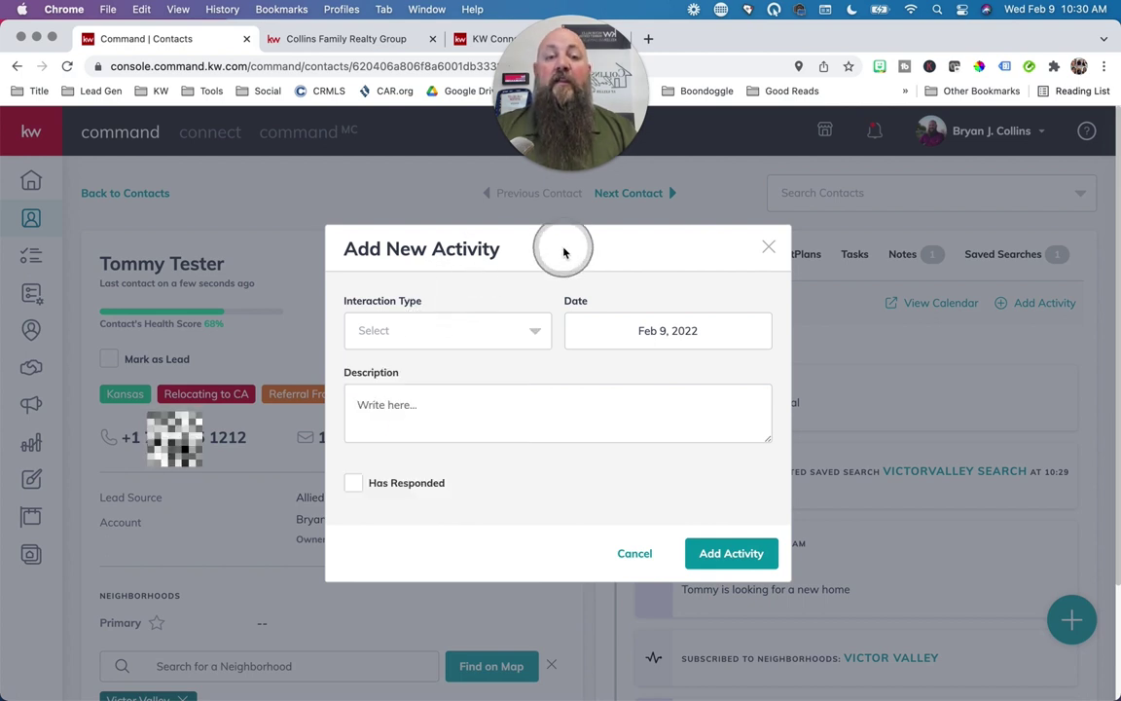
click(768, 247)
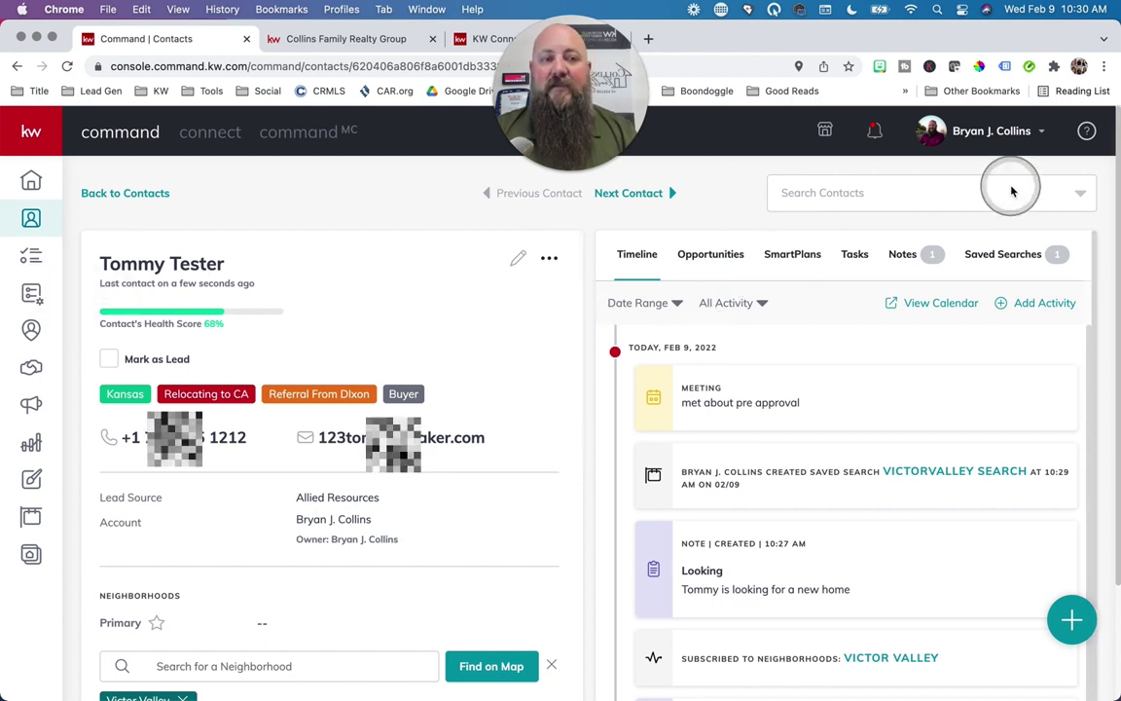
click(984, 137)
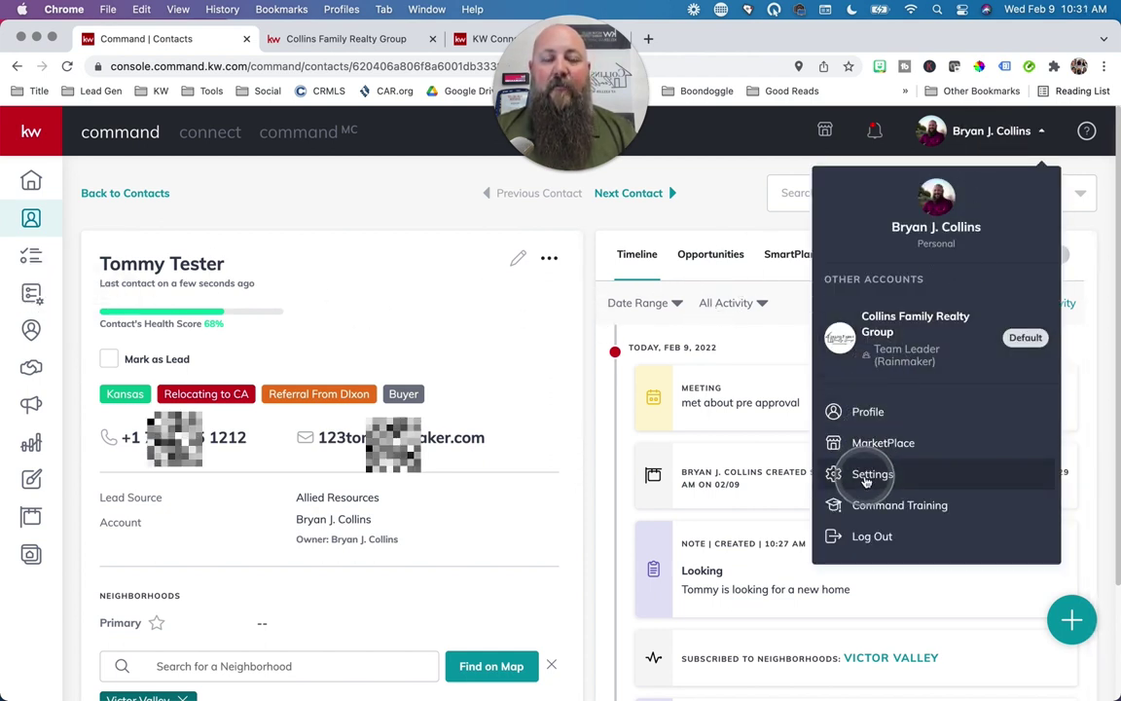
click(492, 227)
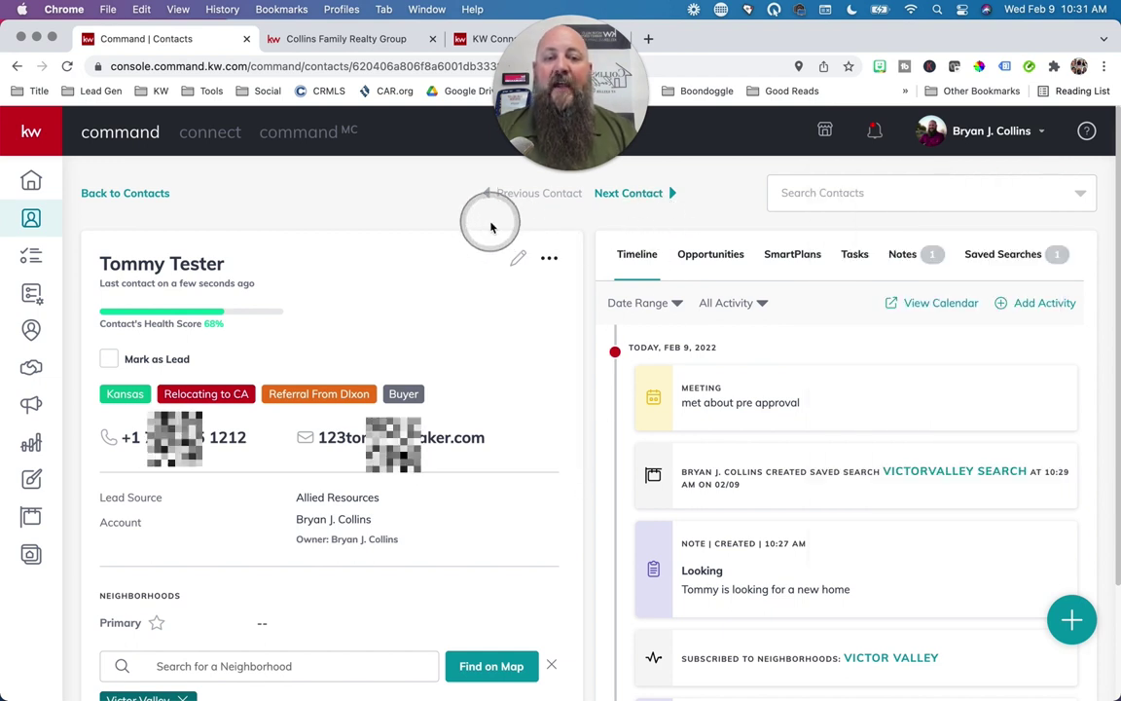
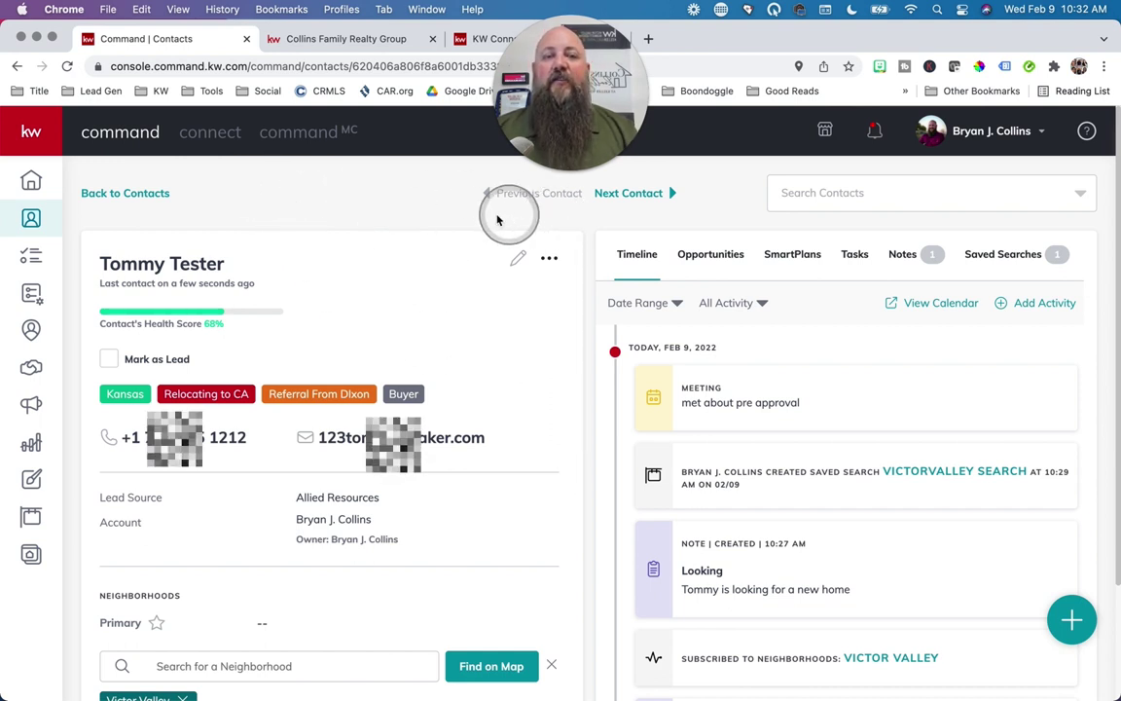
- Open the account Settings page from the name dropdown at the top right
click(1007, 134)
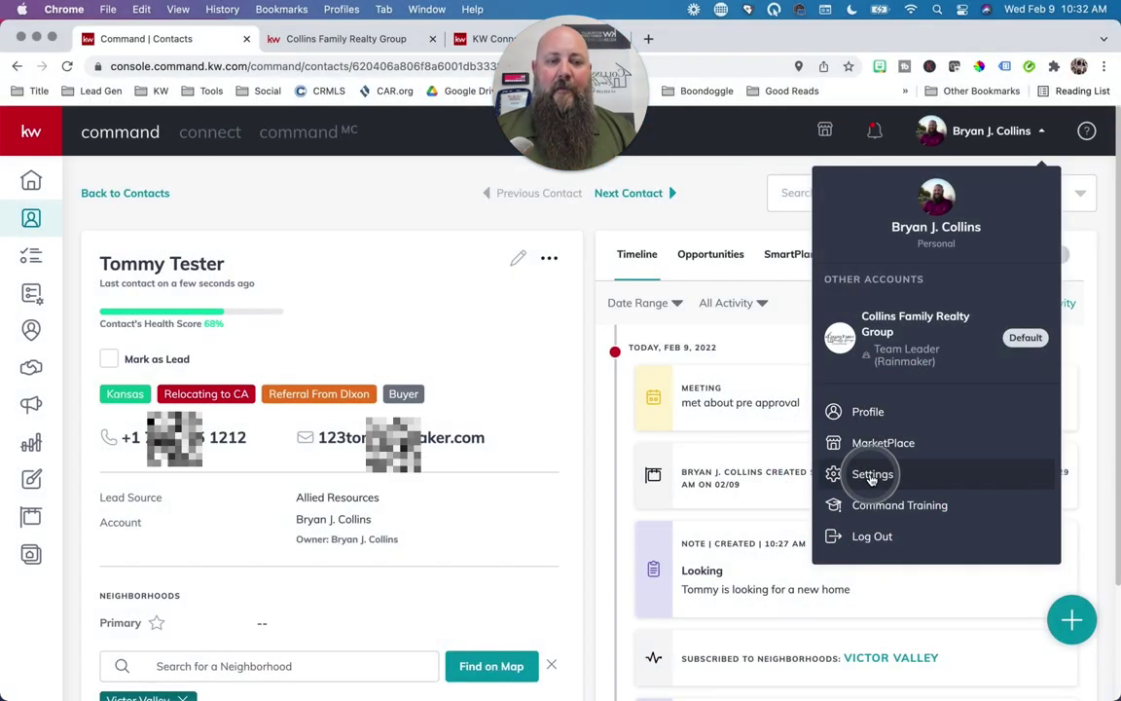
click(871, 475)
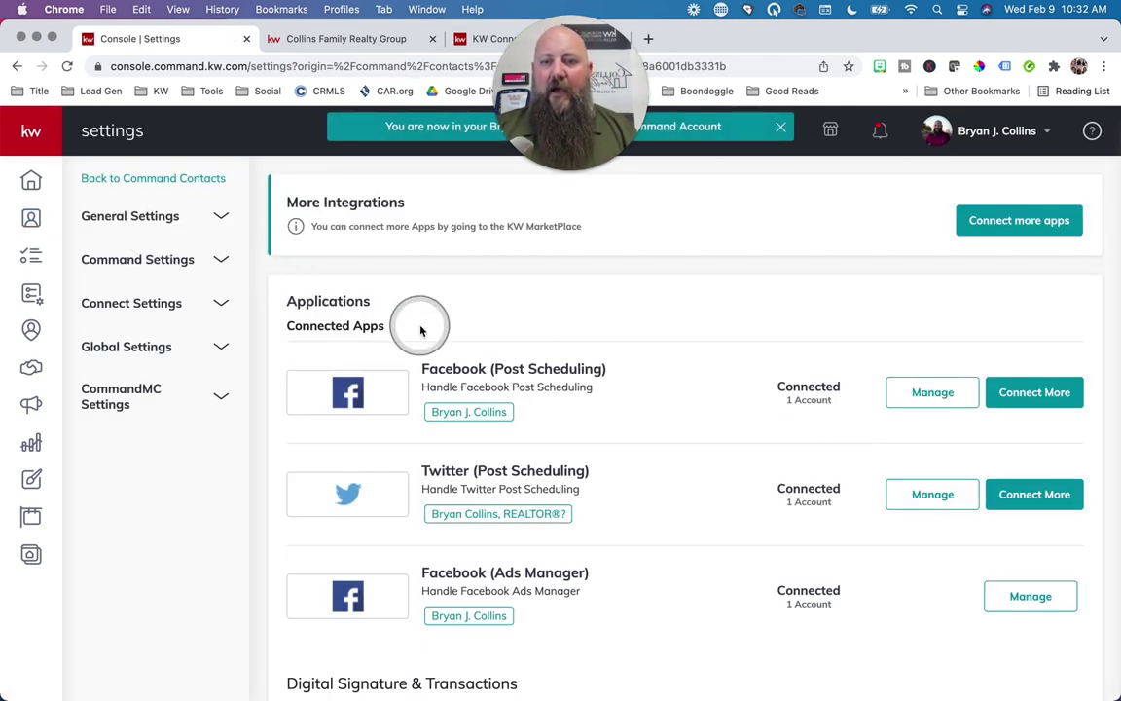
- Review the Applications integrations list, such as Facebook and Twitter Post Scheduling
scroll(584, 347, down, 2)
scroll(583, 347, down, 2)
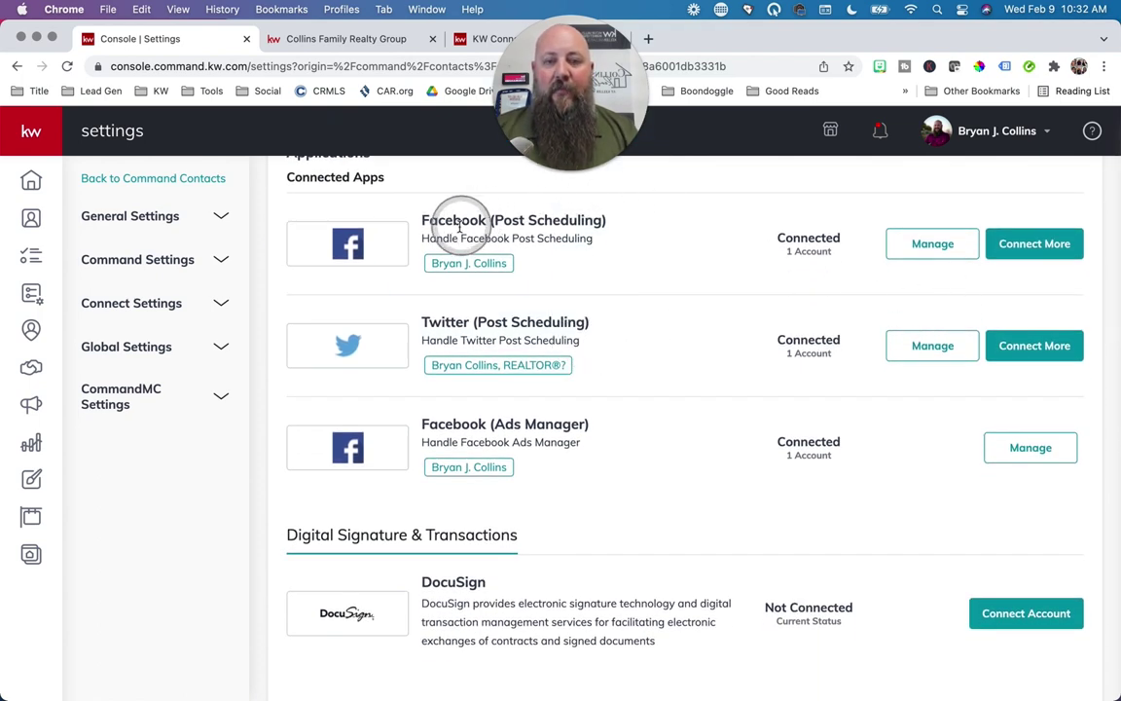
scroll(603, 358, down, 1)
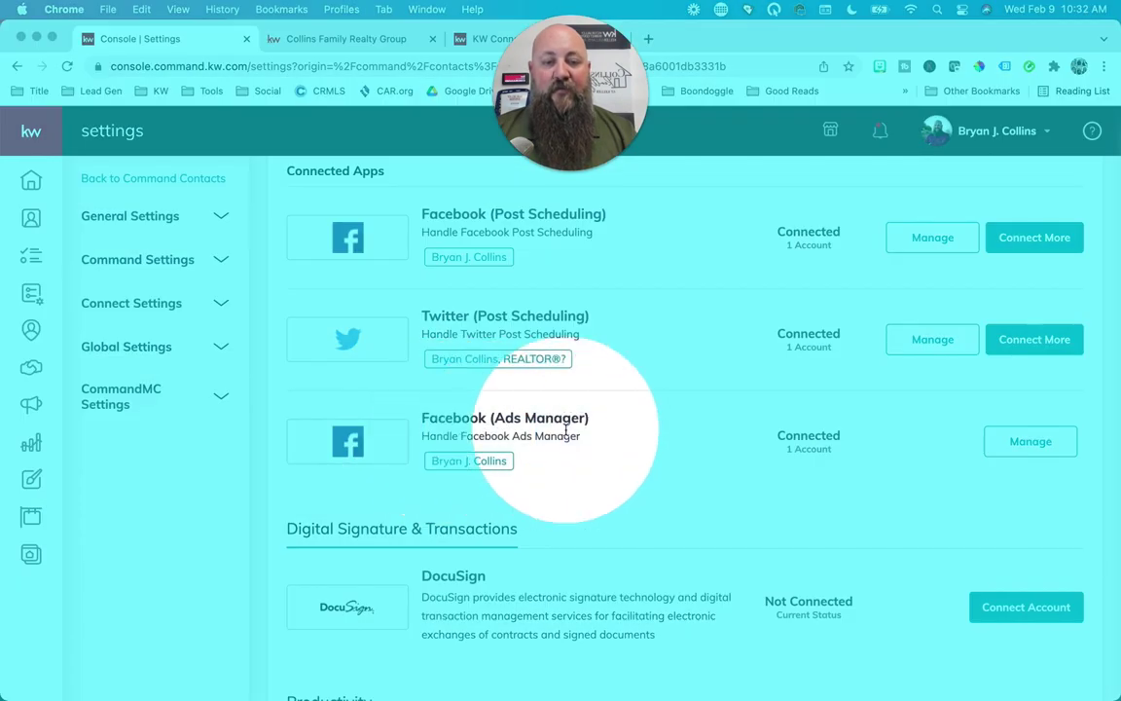
scroll(648, 438, down, 5)
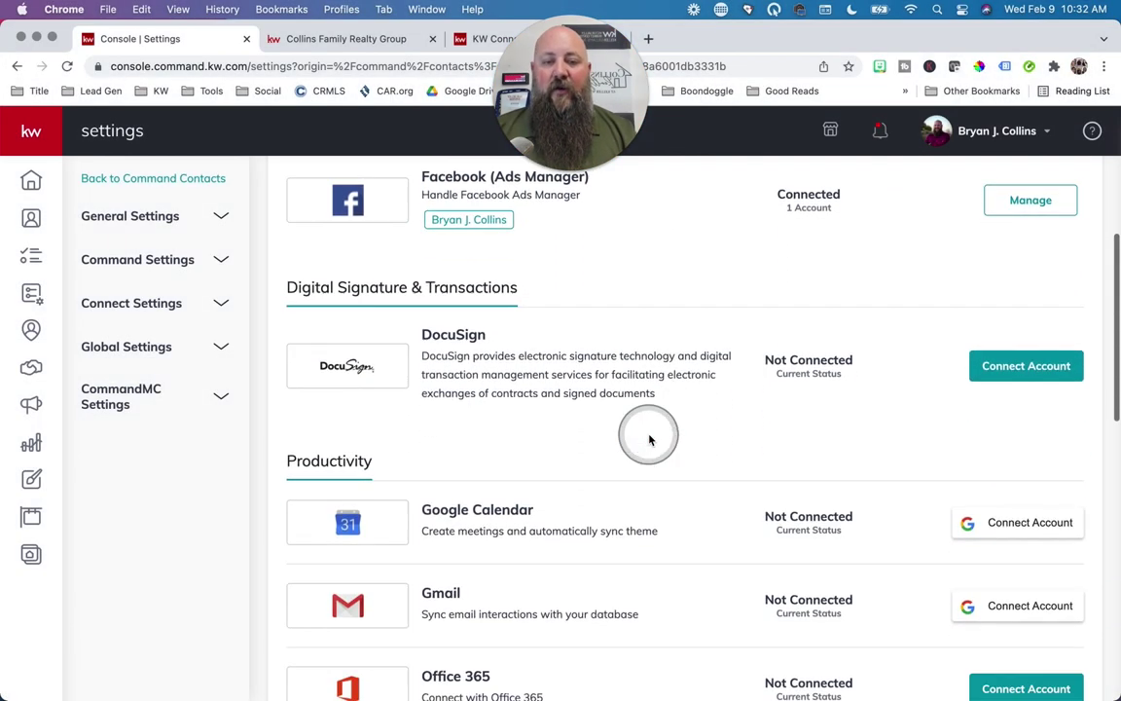
scroll(650, 440, down, 4)
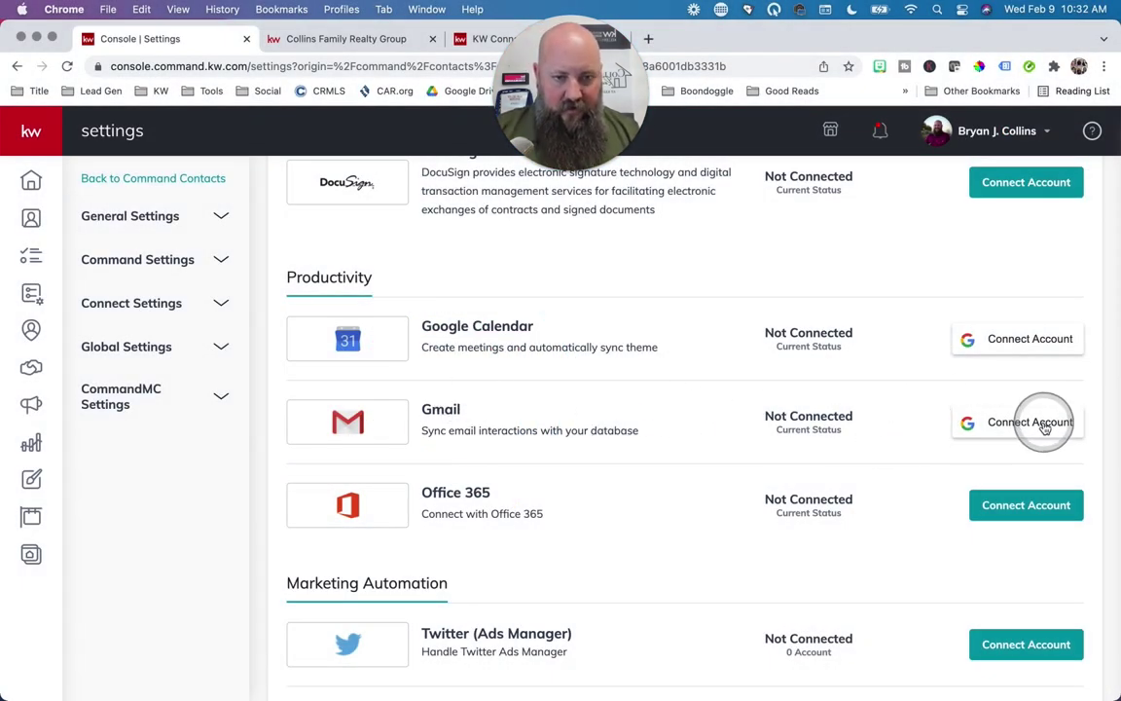
scroll(638, 476, down, 5)
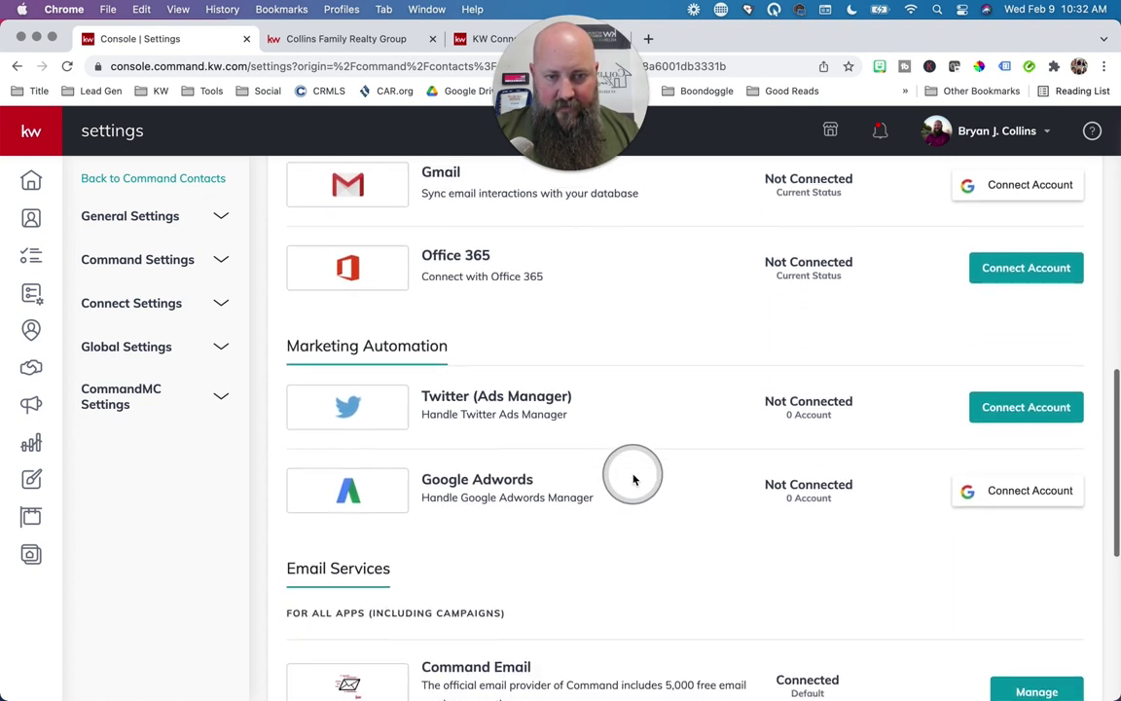
scroll(632, 475, up, 1)
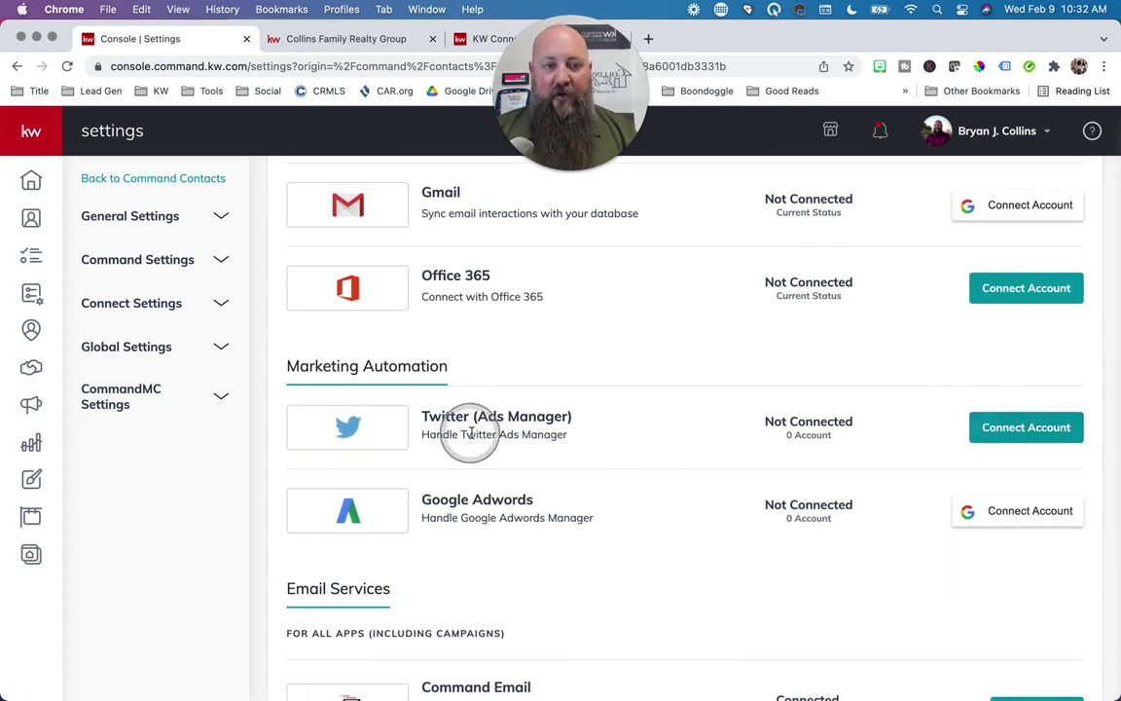
scroll(506, 467, up, 1)
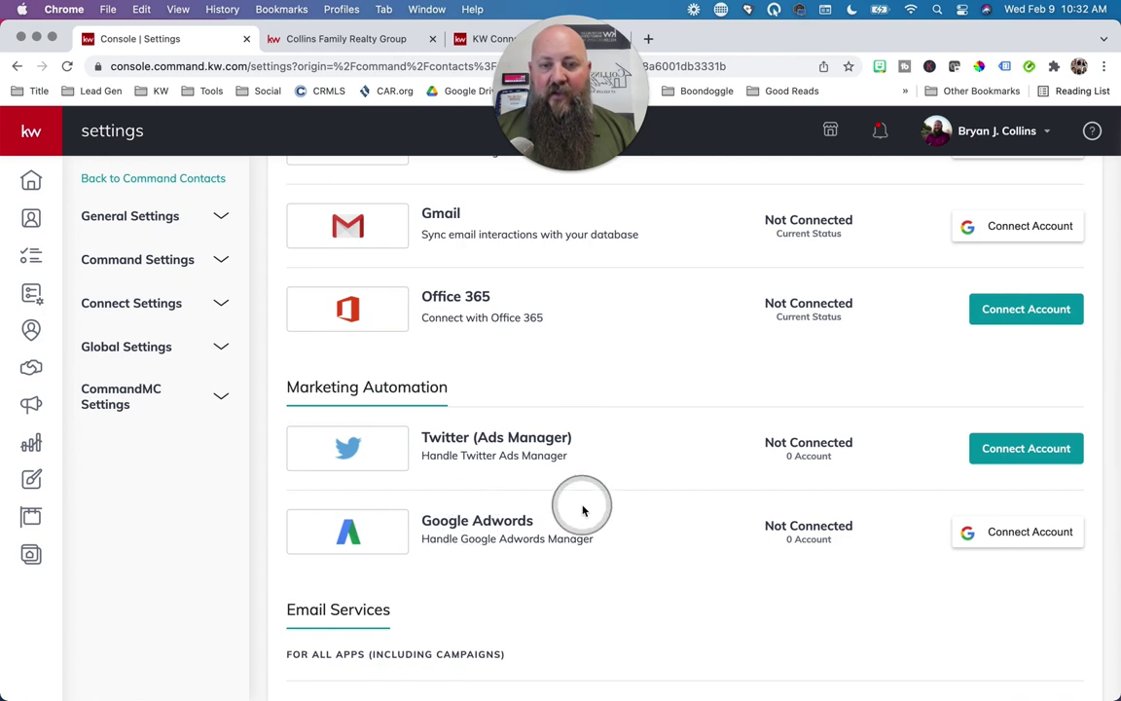
scroll(584, 511, up, 2)
scroll(583, 513, down, 2)
scroll(580, 500, up, 3)
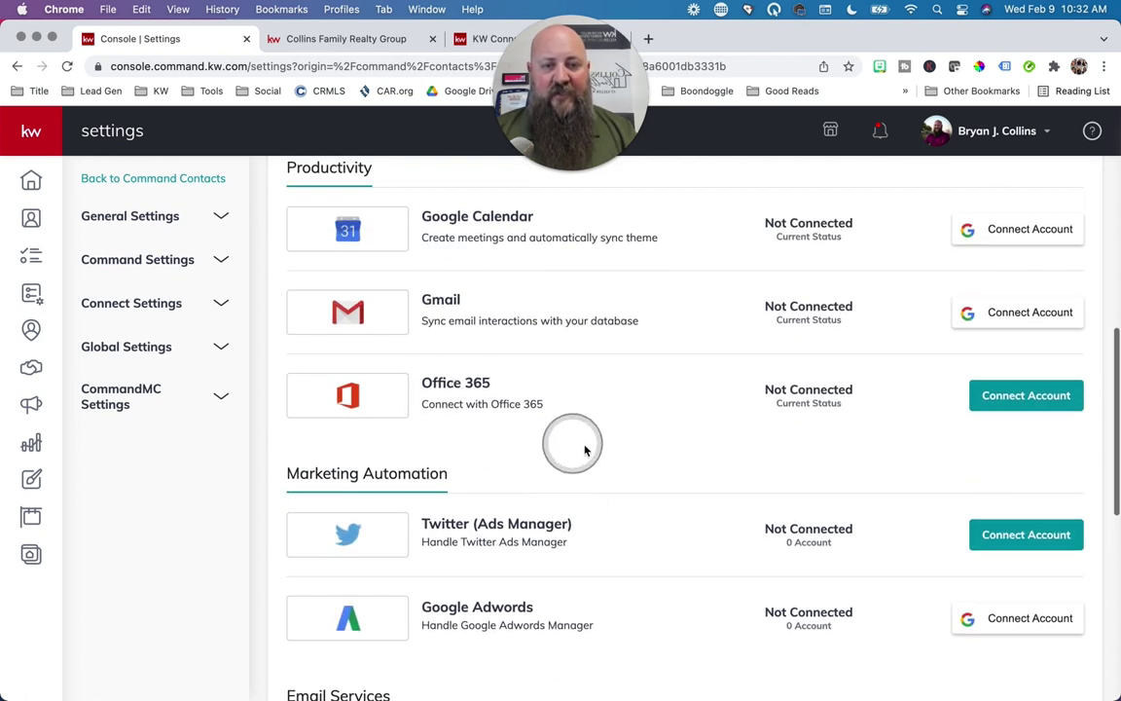
scroll(585, 449, down, 5)
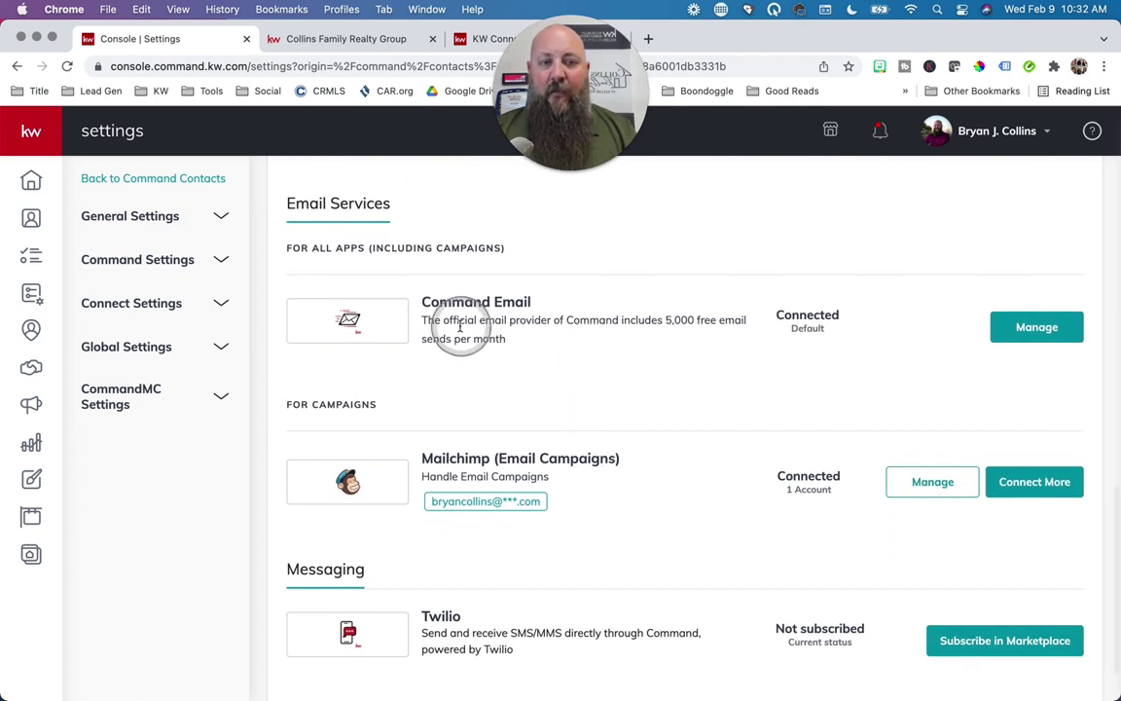
scroll(568, 459, down, 1)
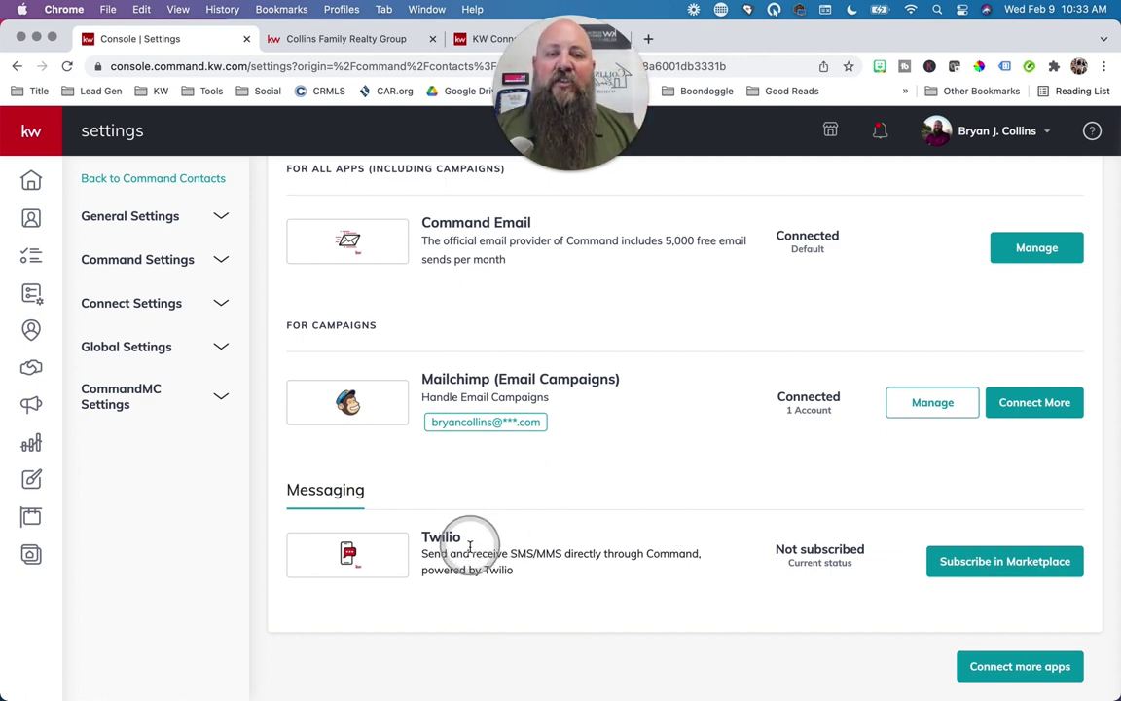
scroll(543, 546, up, 10)
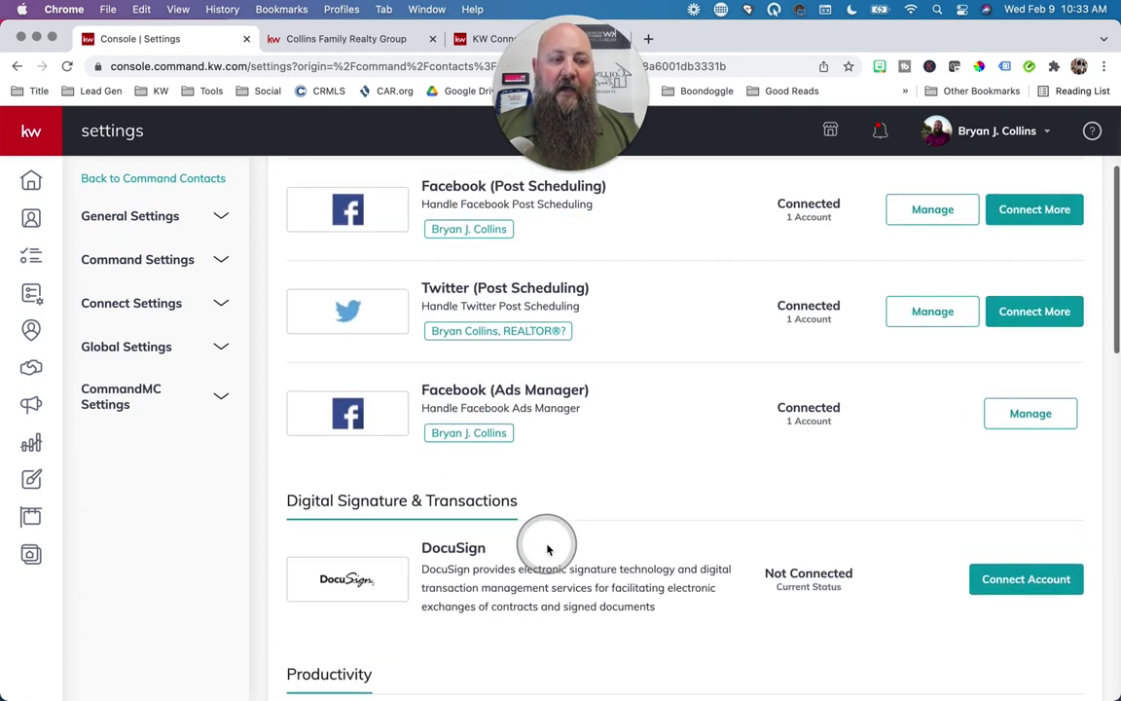
scroll(548, 545, up, 4)
scroll(777, 479, down, 2)
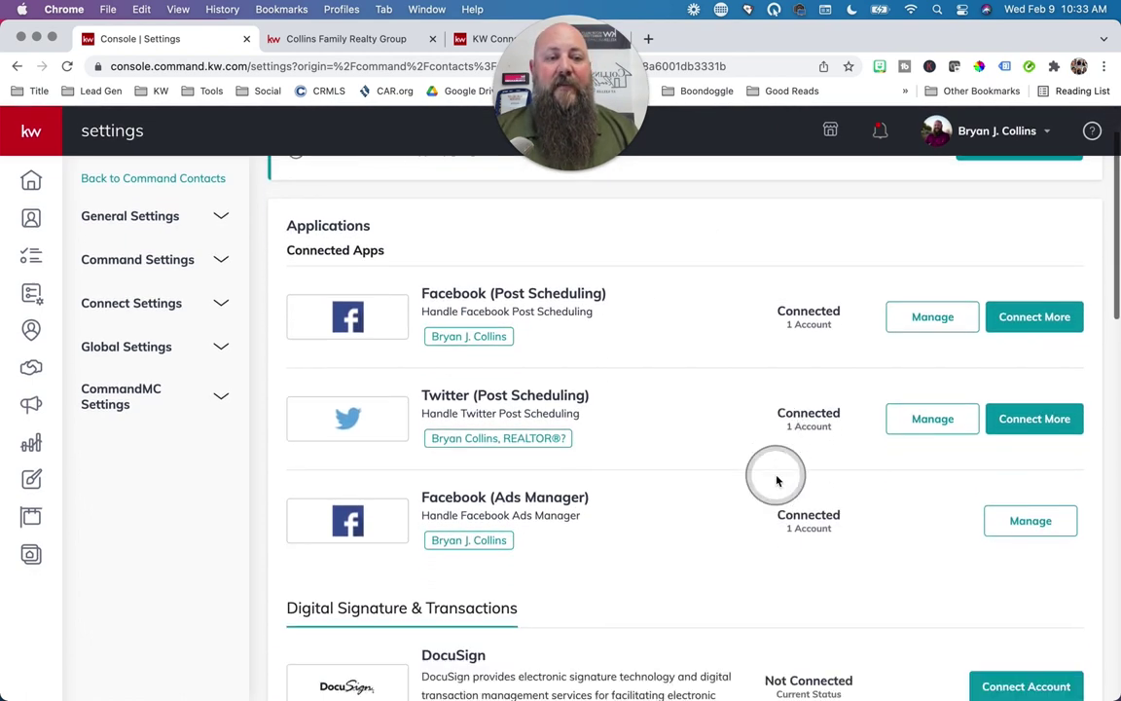
scroll(777, 479, down, 3)
scroll(777, 479, up, 3)
scroll(776, 477, down, 9)
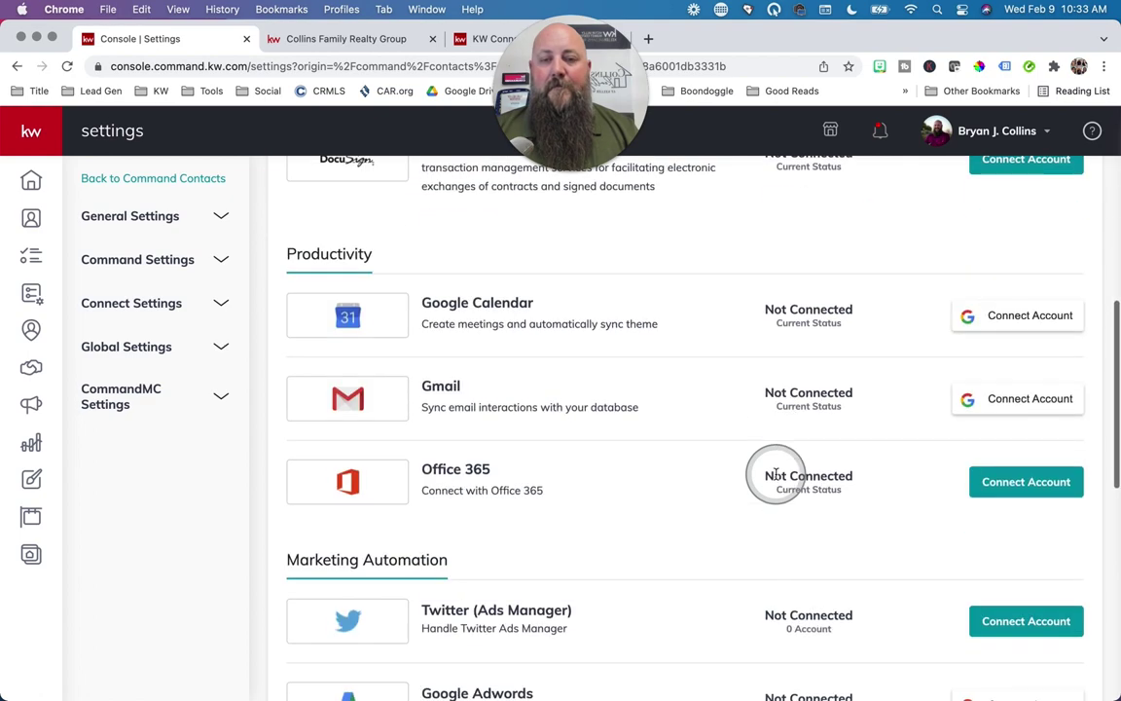
scroll(775, 475, up, 6)
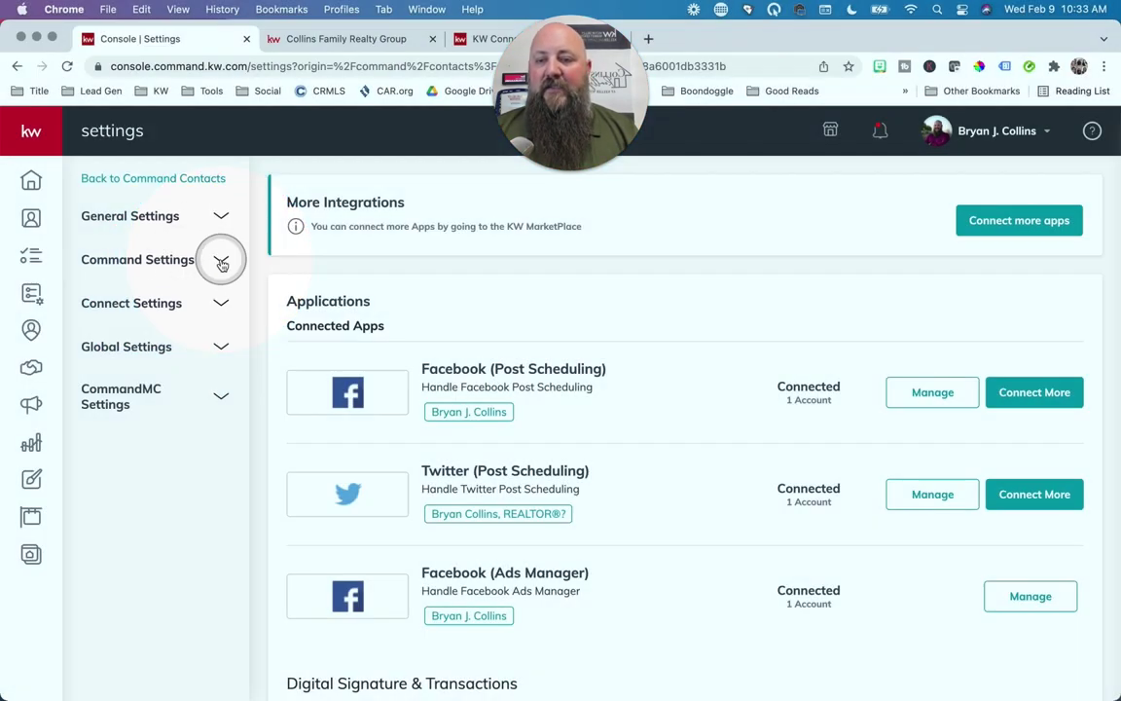
- Expand Command Settings and Connect Settings, then go to Marketing Profile
click(221, 261)
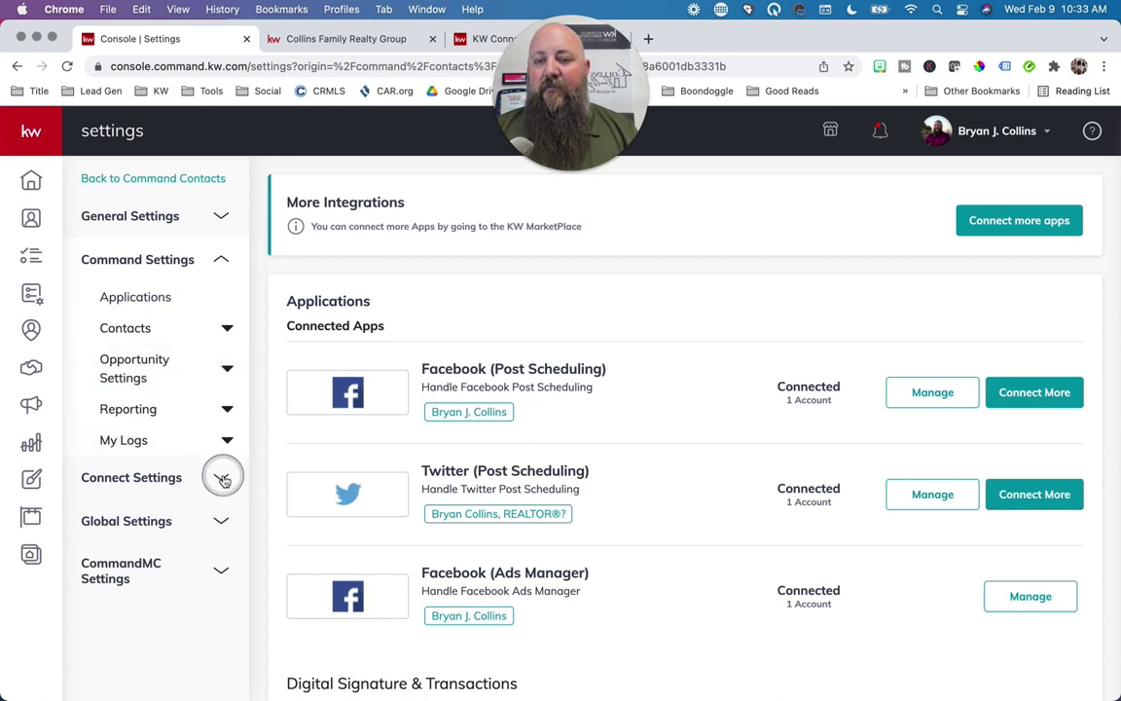
click(221, 474)
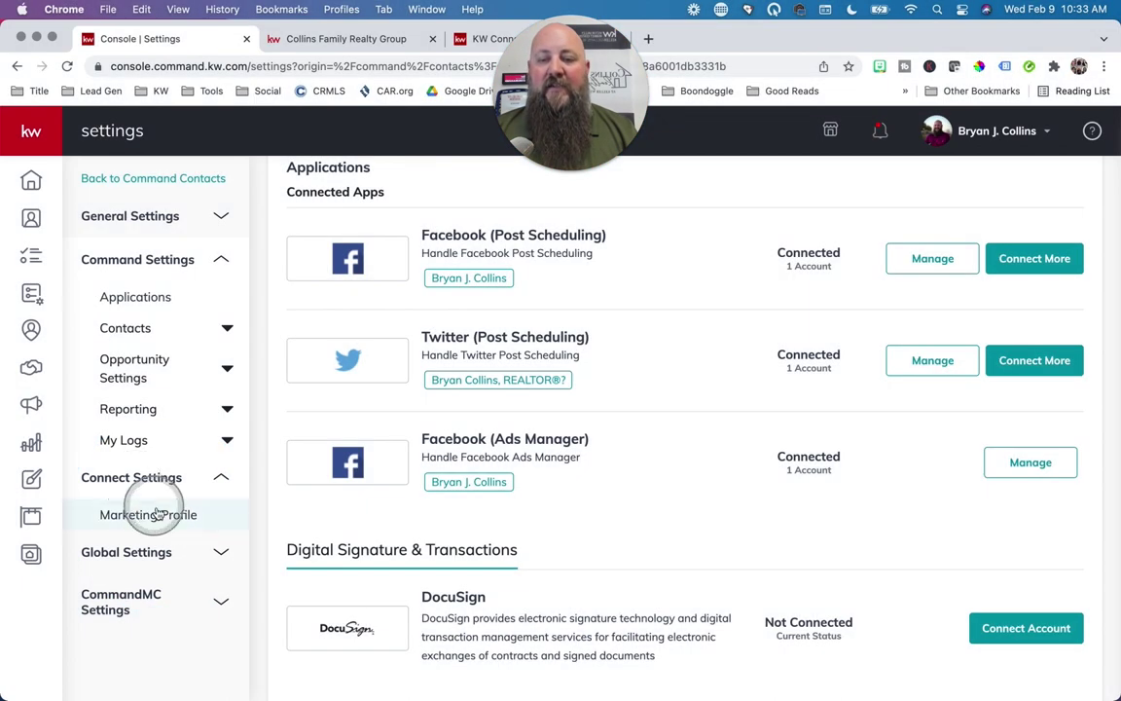
click(155, 514)
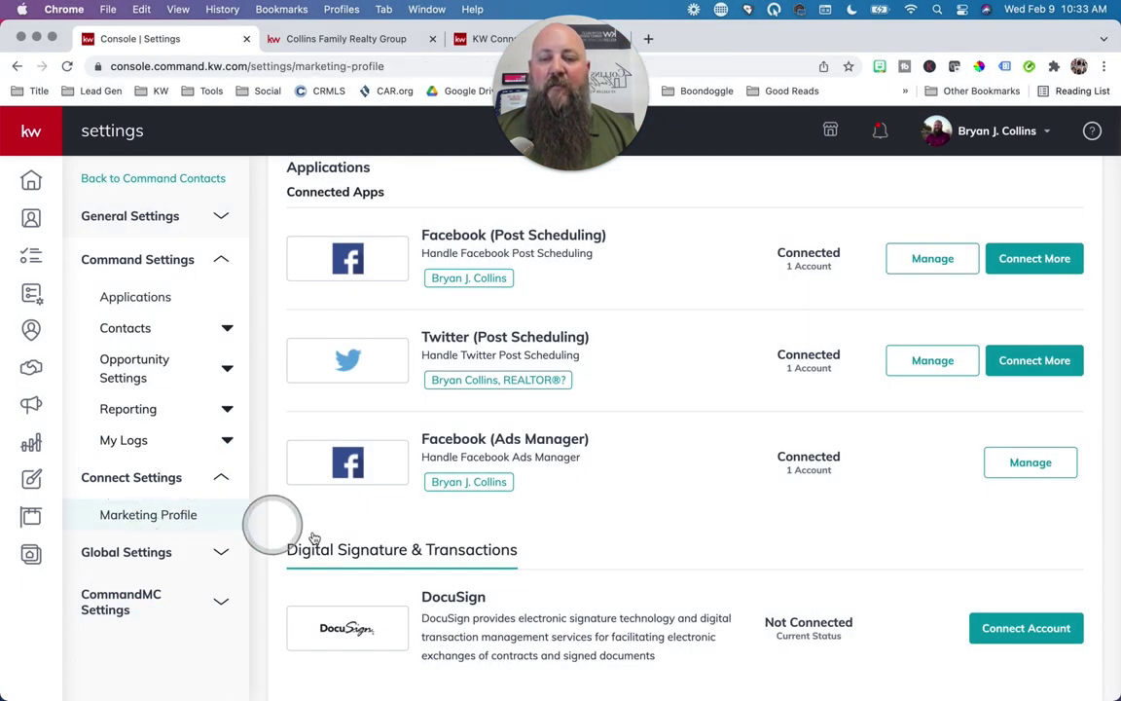
scroll(775, 492, down, 2)
scroll(774, 491, down, 3)
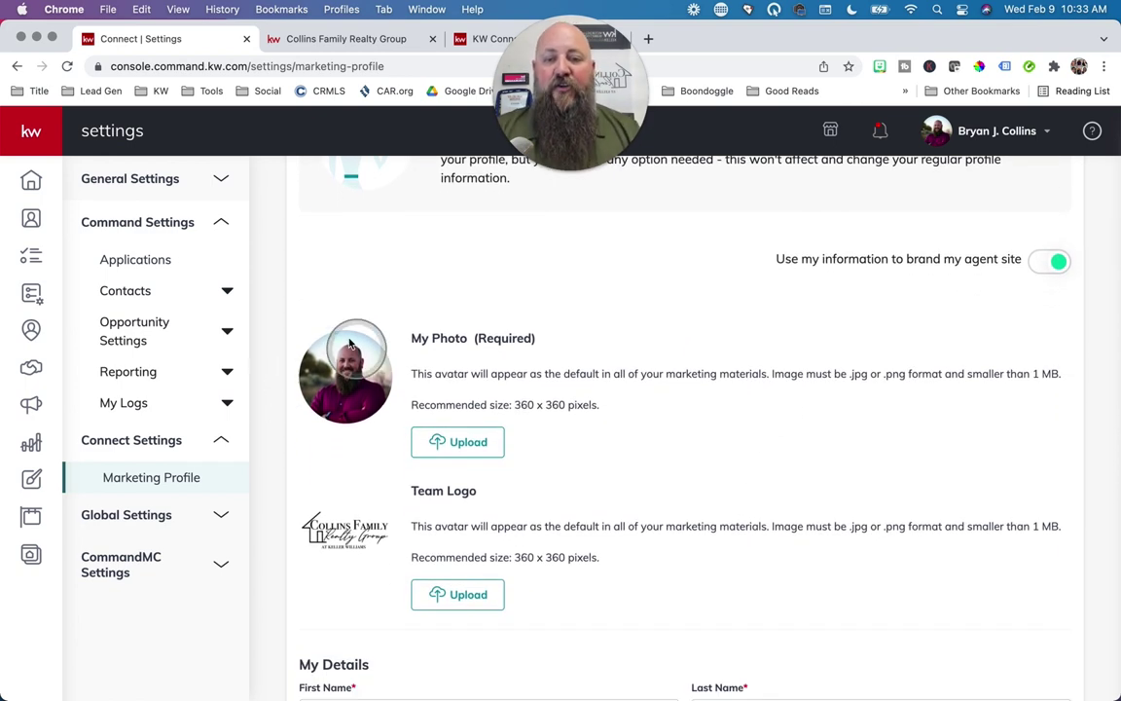
scroll(703, 508, down, 3)
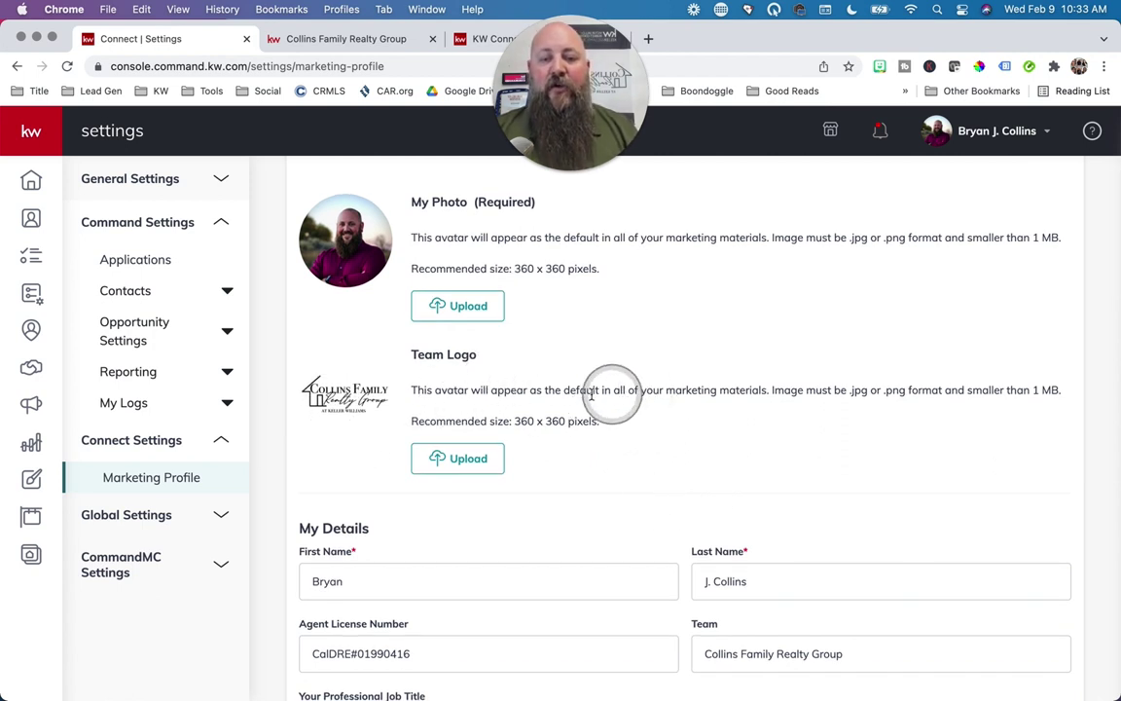
scroll(648, 408, down, 2)
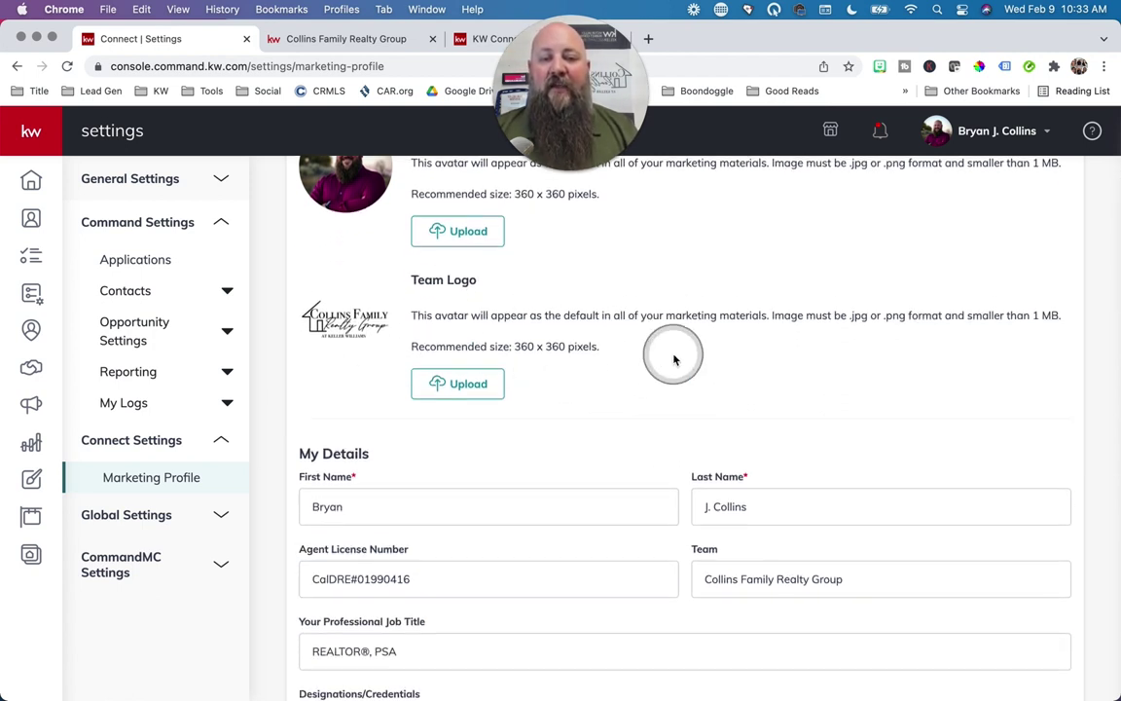
scroll(670, 355, down, 2)
scroll(671, 355, up, 3)
scroll(671, 358, down, 5)
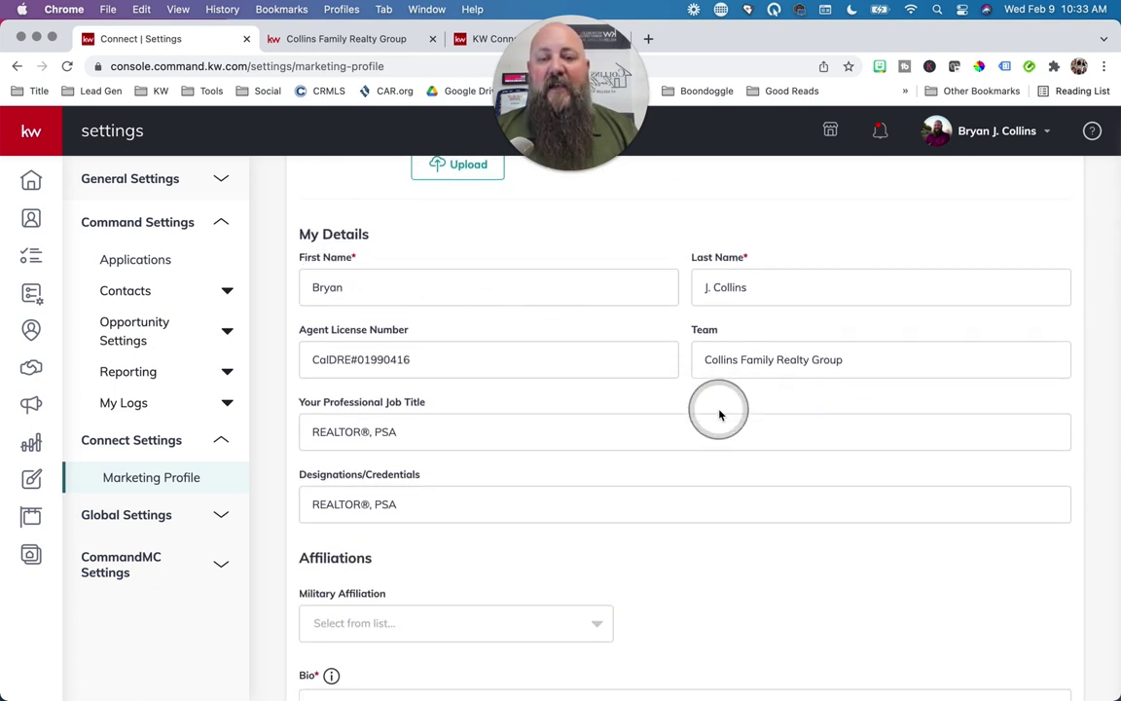
scroll(603, 350, down, 2)
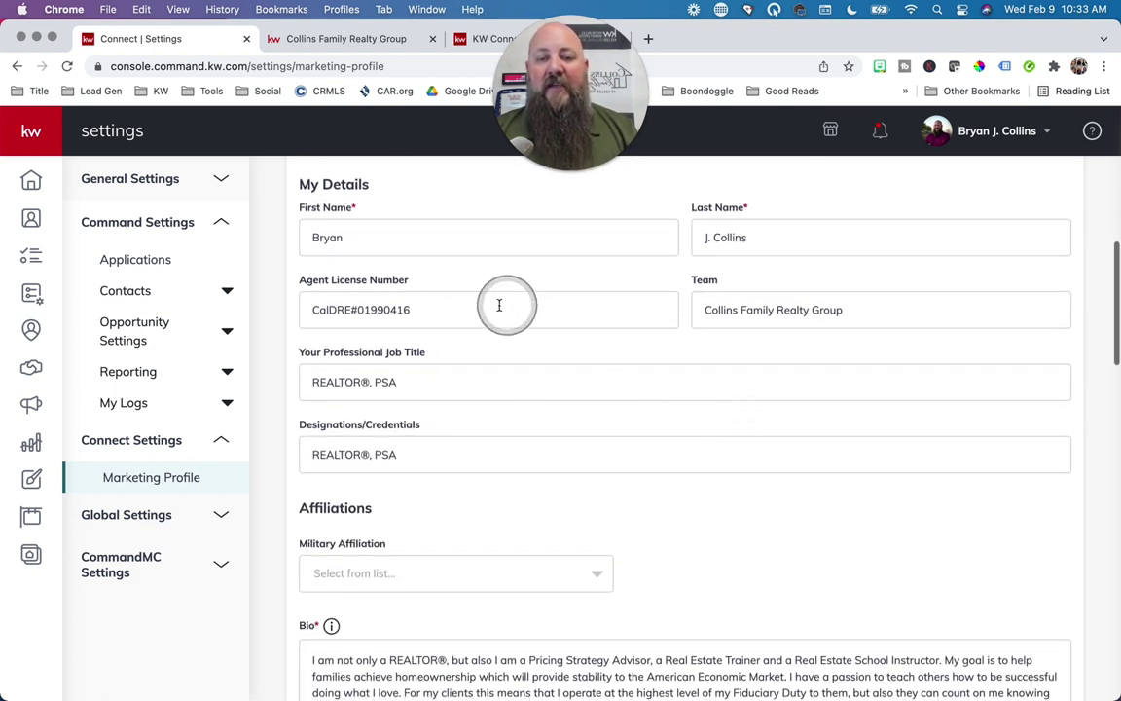
click(354, 316)
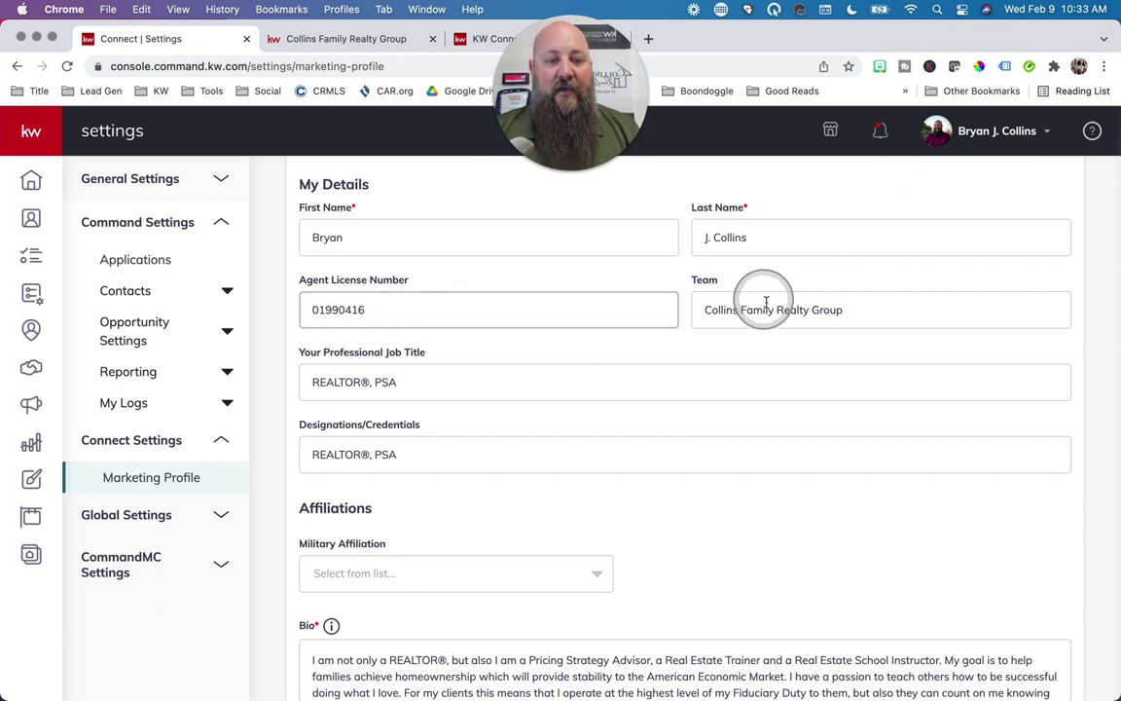
scroll(508, 415, down, 2)
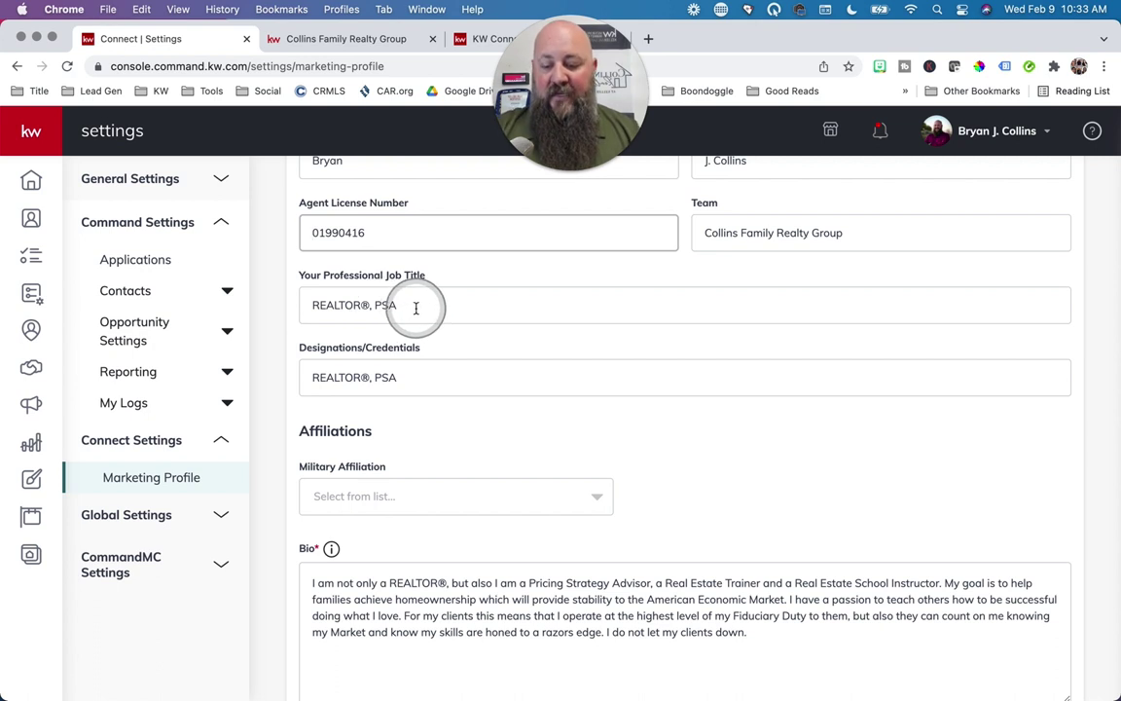
scroll(477, 366, down, 3)
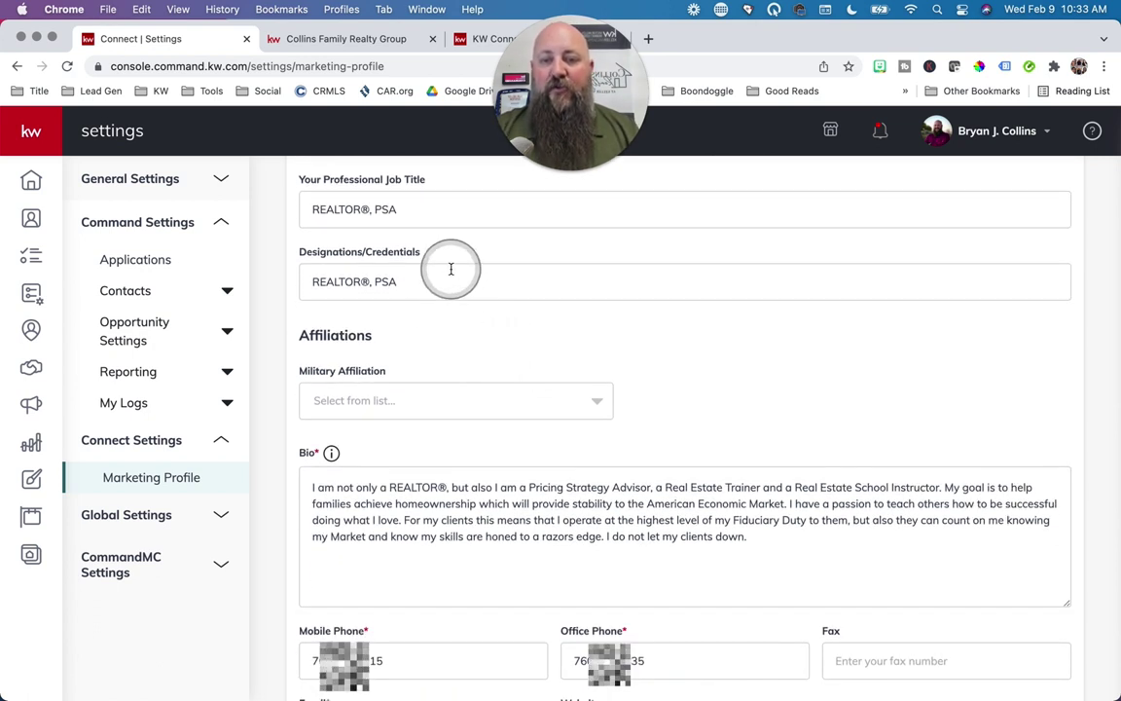
scroll(584, 345, down, 2)
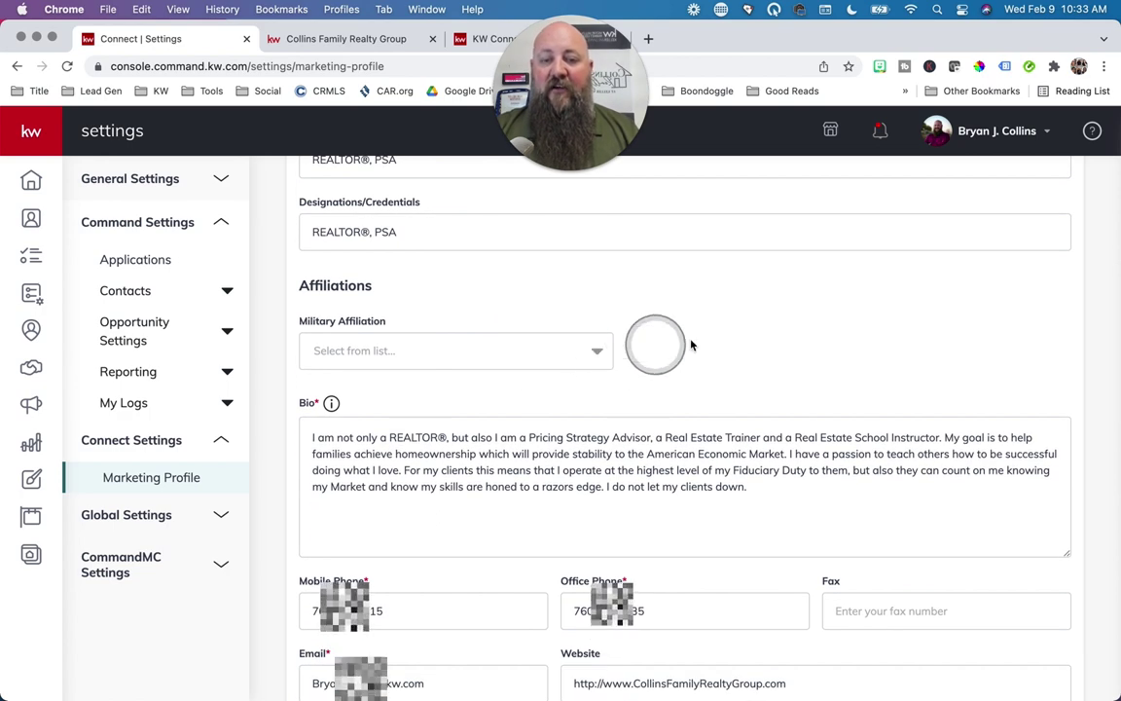
scroll(701, 336, down, 4)
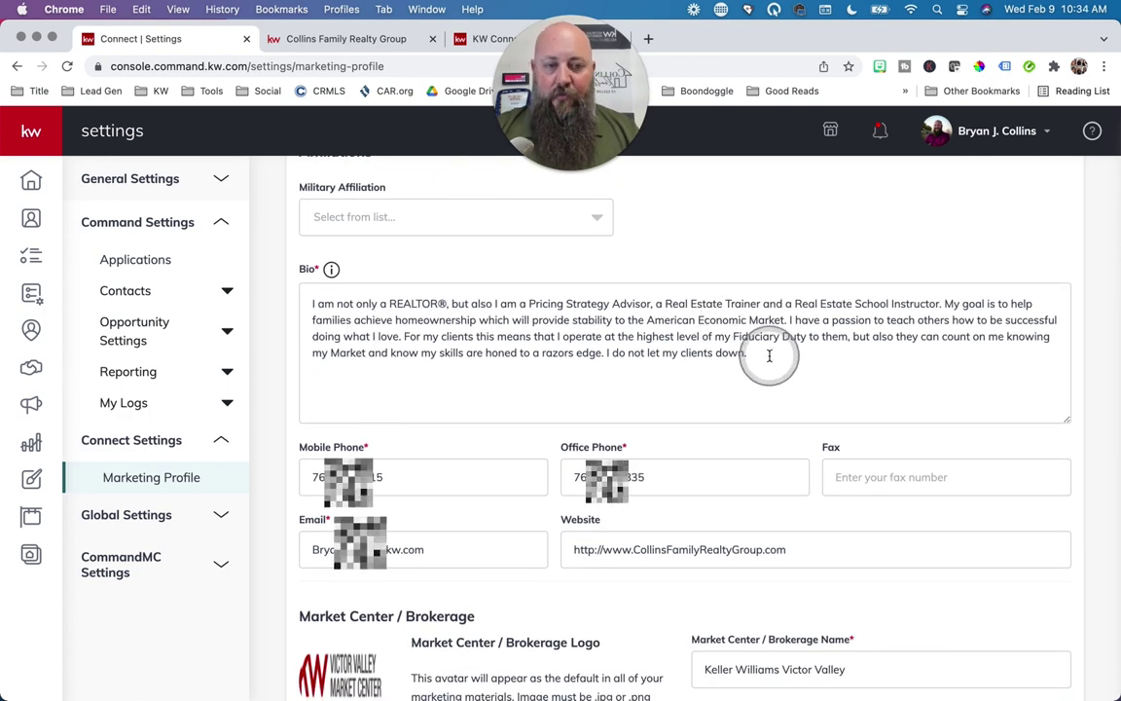
scroll(768, 353, down, 6)
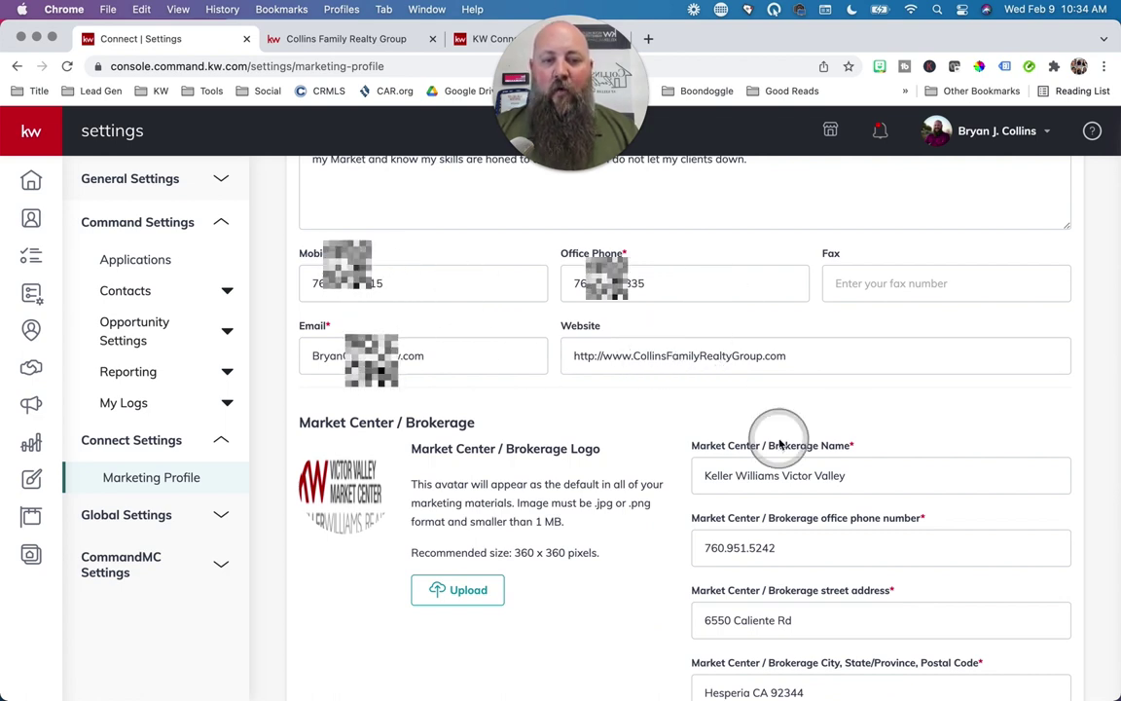
scroll(781, 444, down, 7)
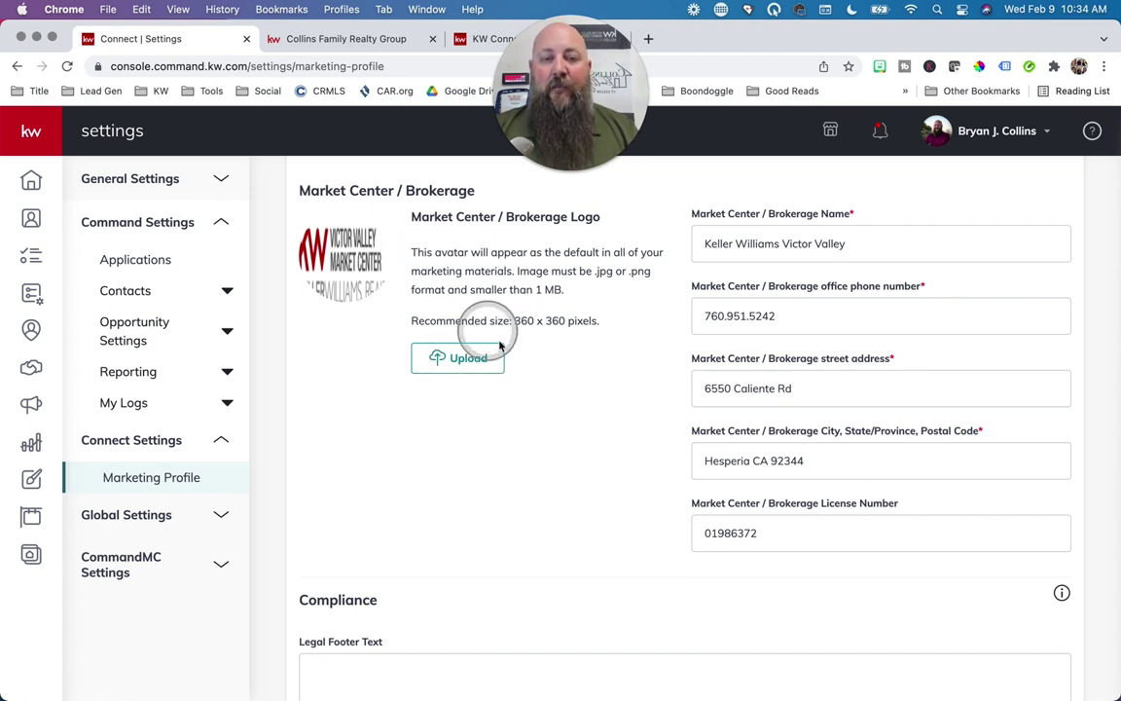
scroll(492, 360, up, 1)
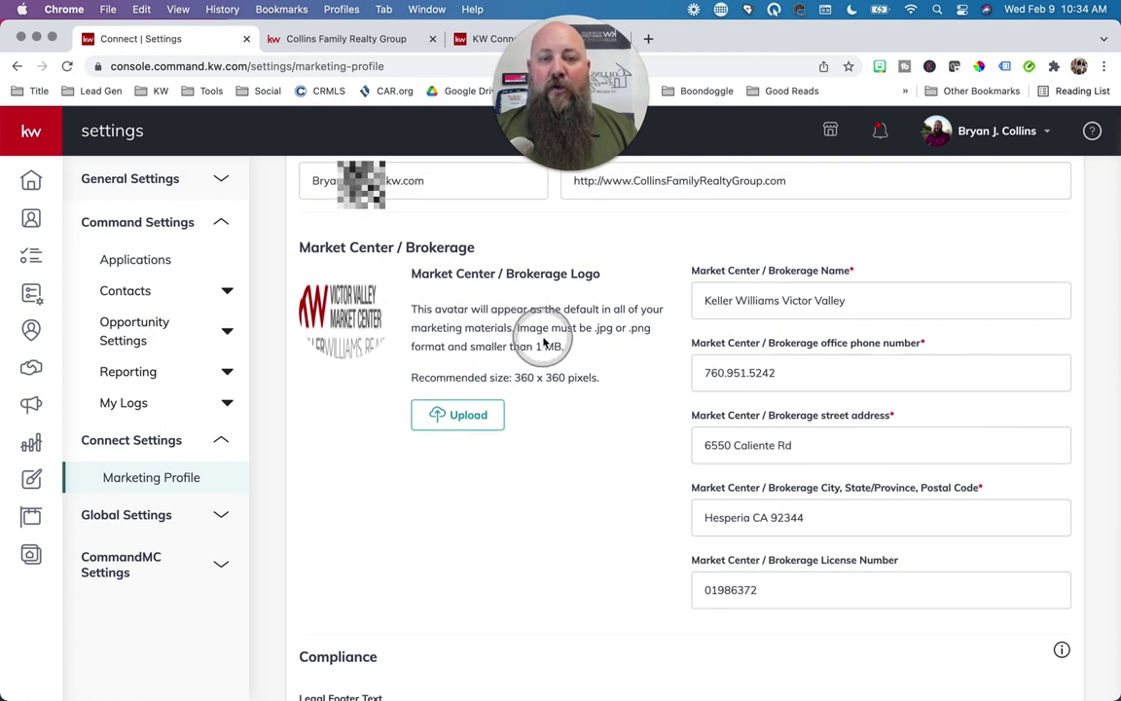
scroll(535, 292, up, 1)
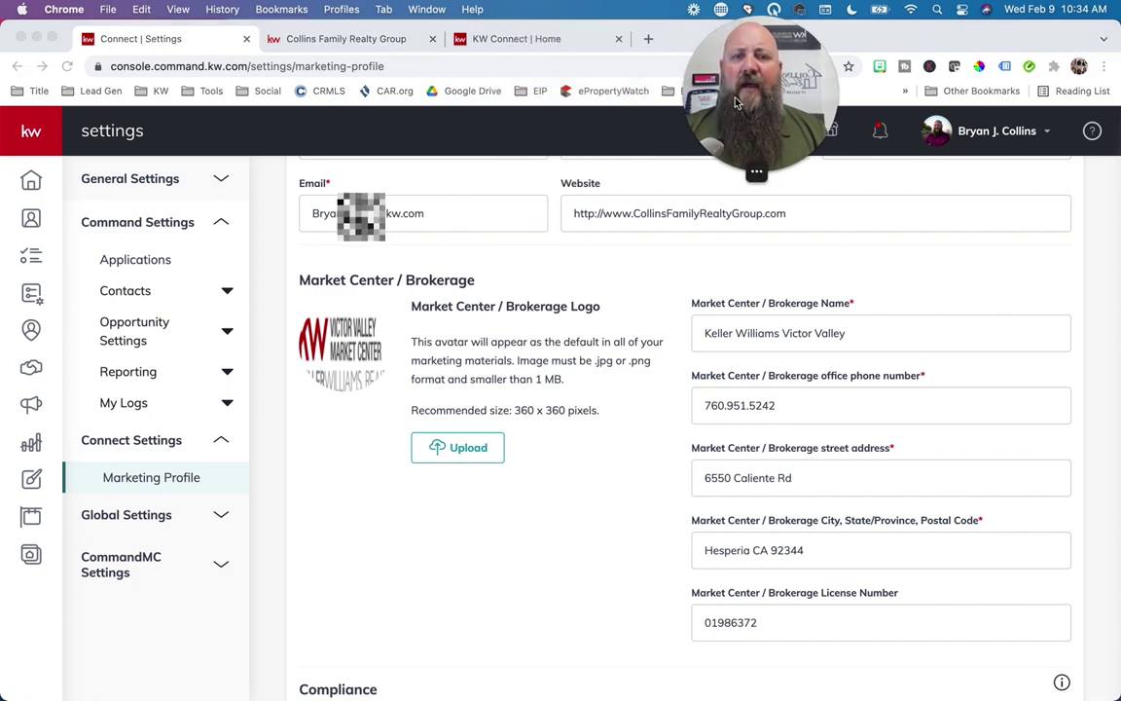
click(533, 39)
click(195, 47)
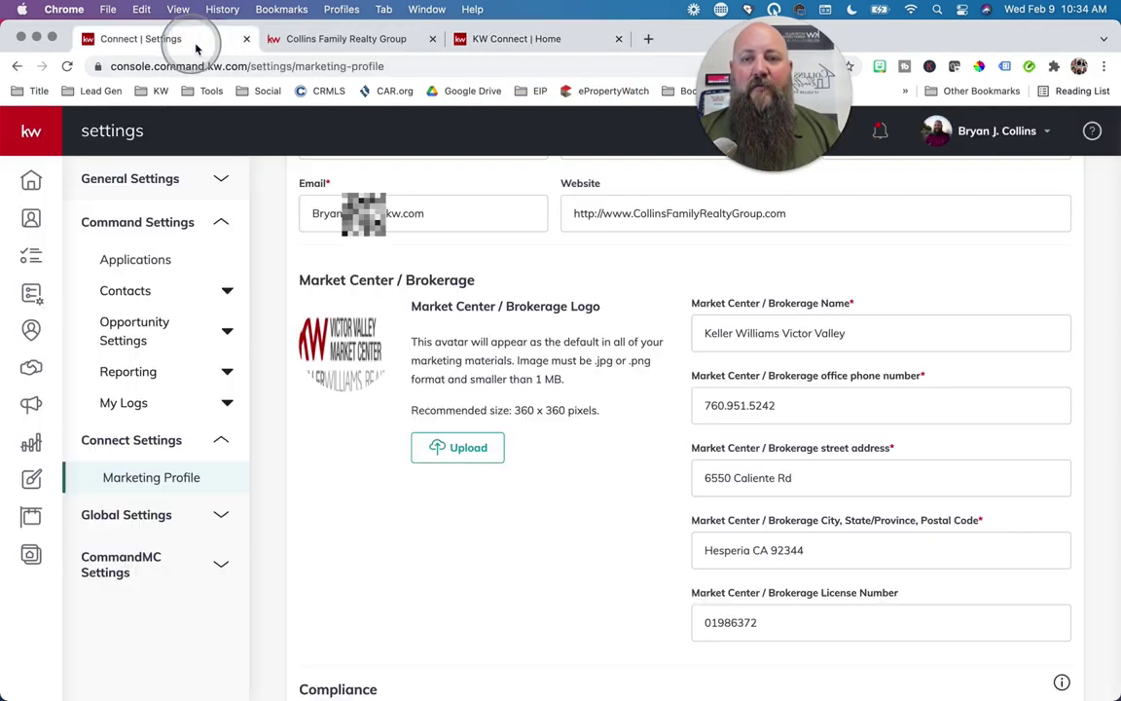
click(363, 375)
scroll(365, 220, up, 10)
click(300, 216)
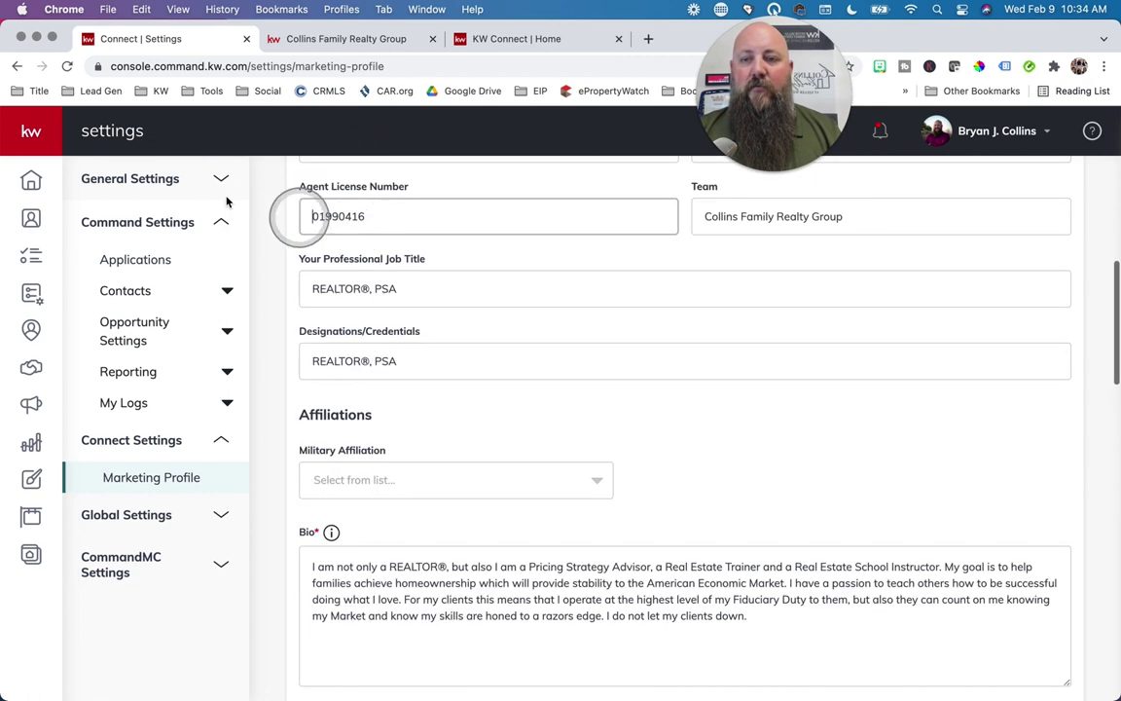
scroll(32, 165, up, 9)
click(32, 161)
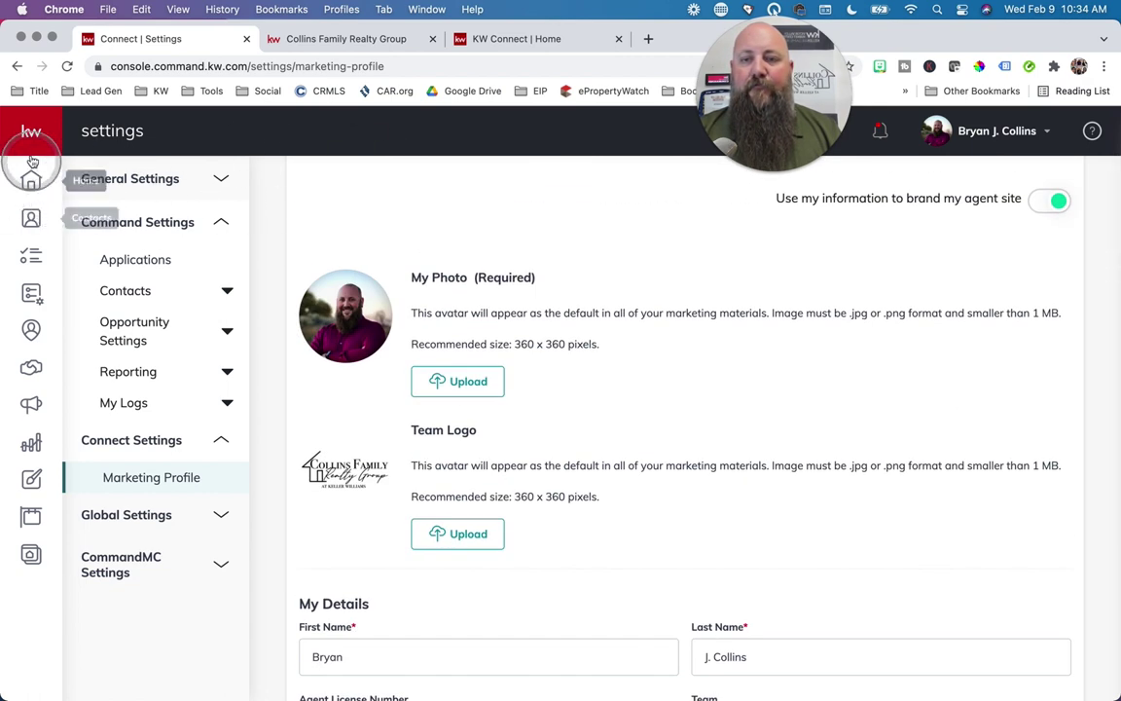
- Go from the Command home dashboard to Connect and open the kwconnect.com home page
click(32, 180)
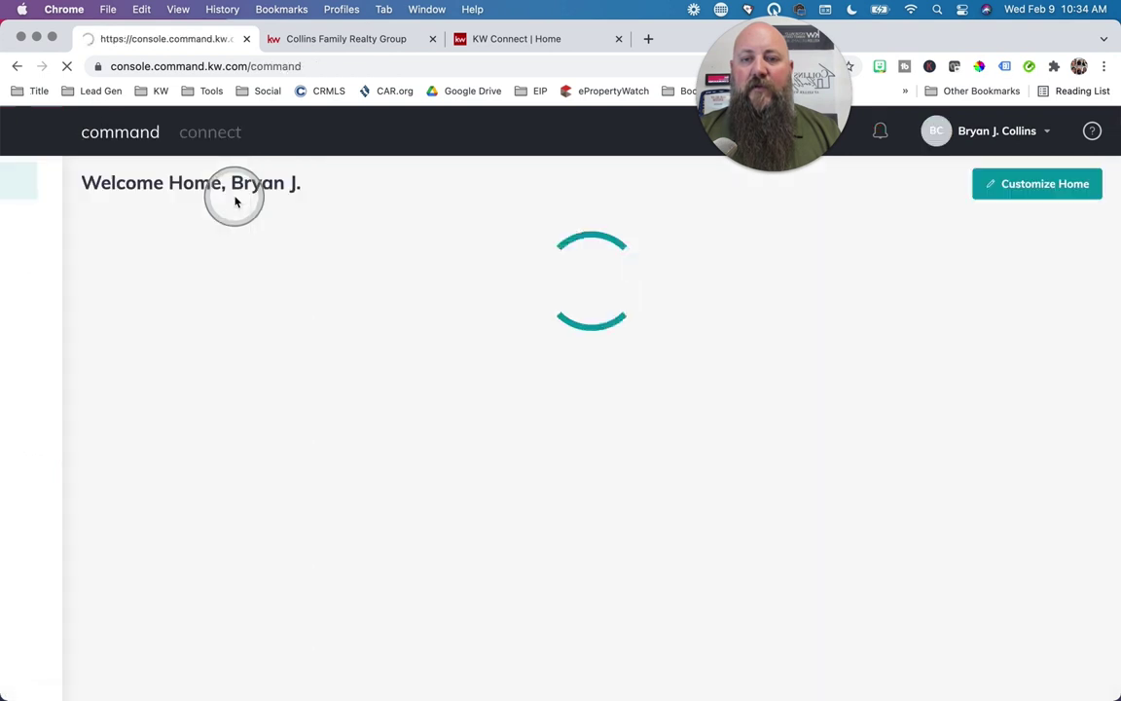
click(220, 141)
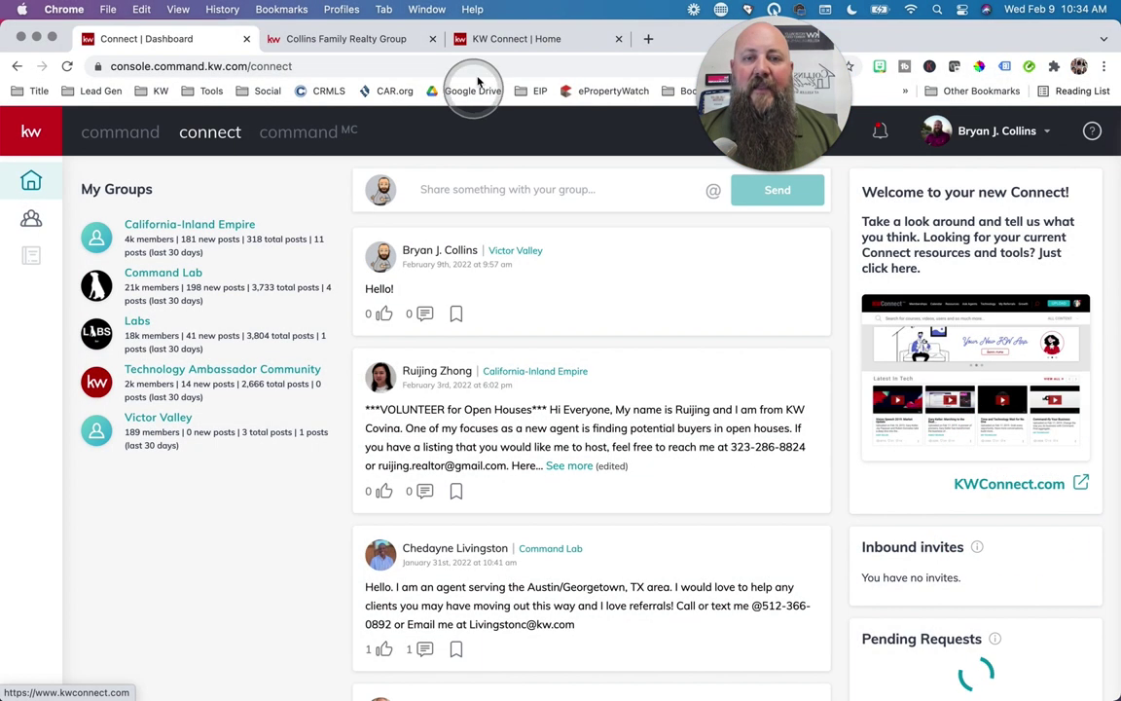
click(496, 39)
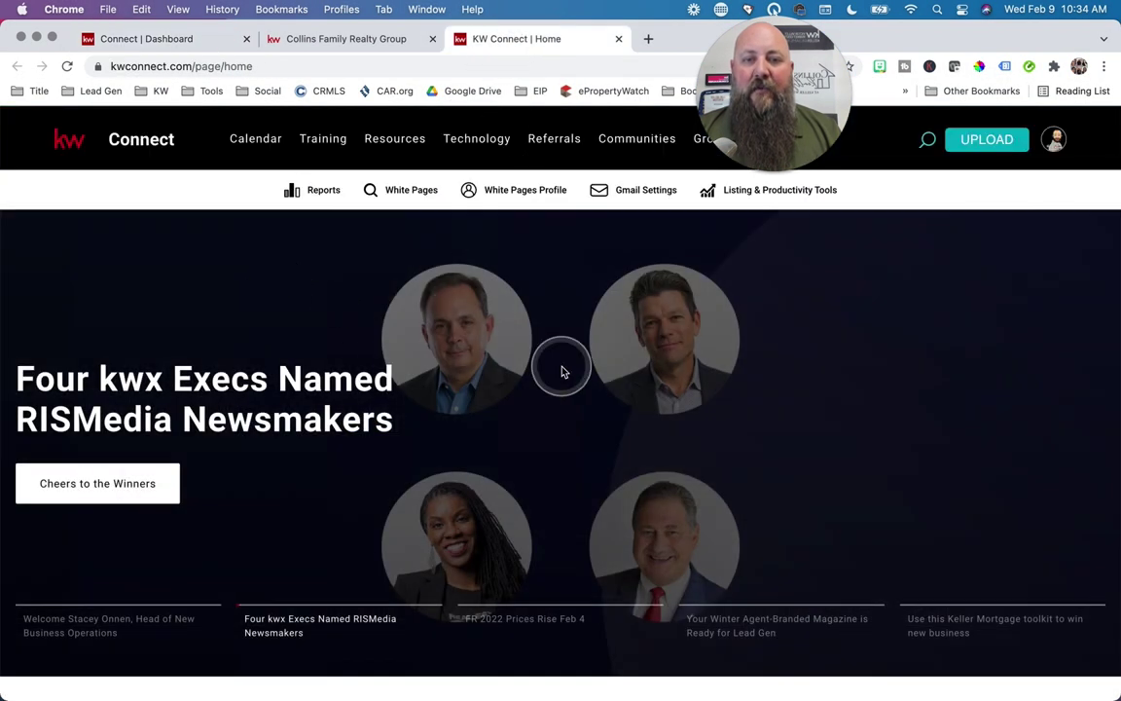
- Open the Marketing page from the kwconnect.com Resources menu
drag(757, 114, 950, 98)
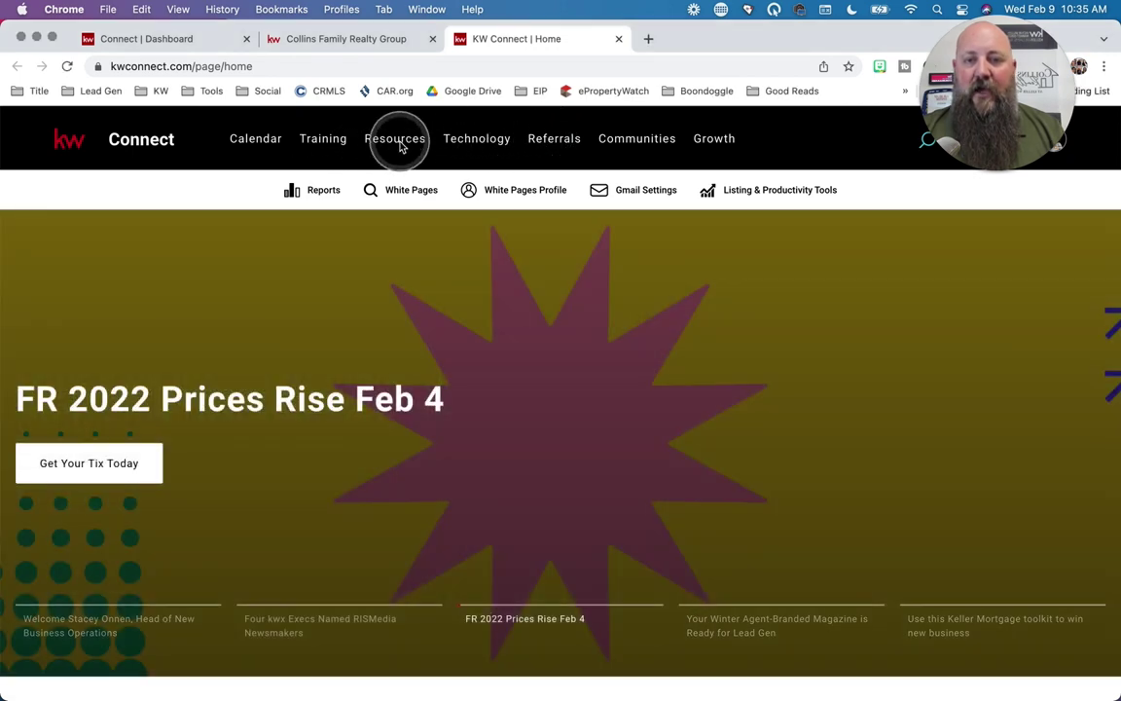
click(398, 145)
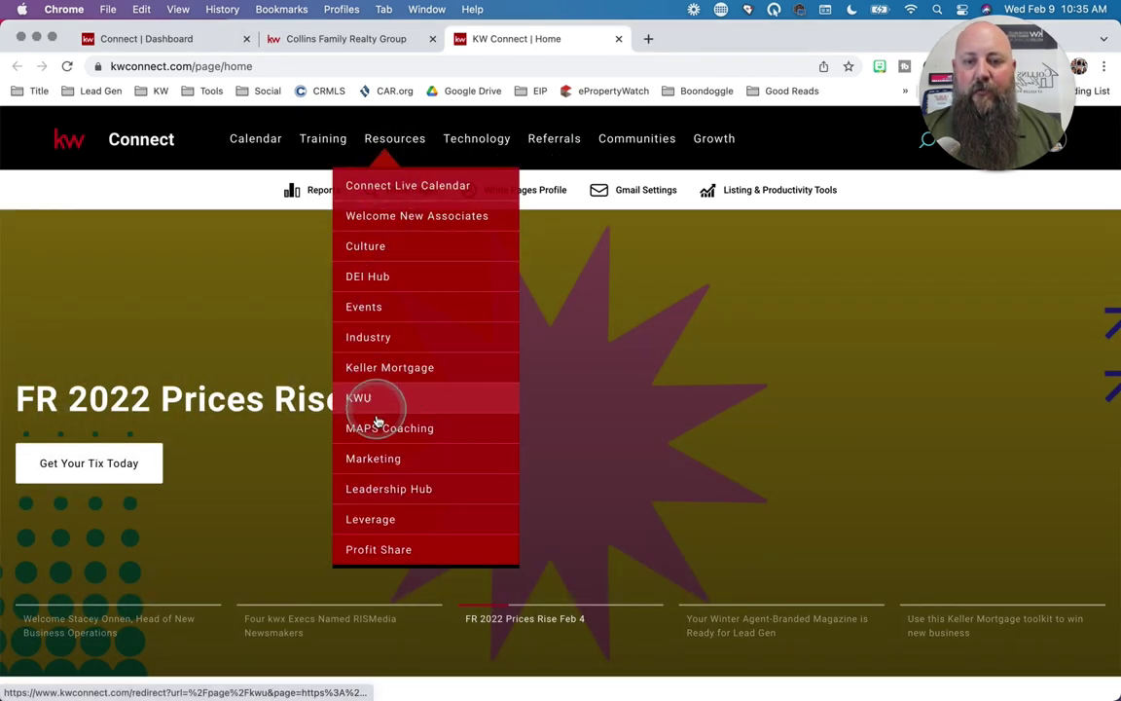
click(374, 464)
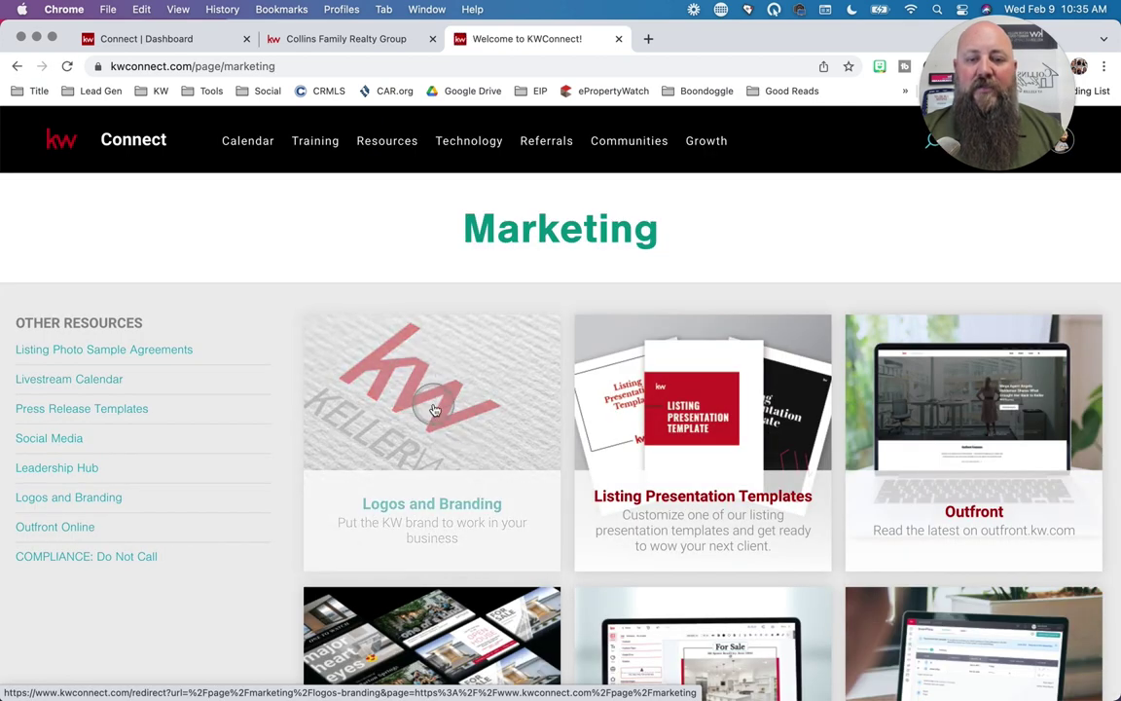
- Open Logos and Branding and scroll to the market center logo download instructions
click(435, 409)
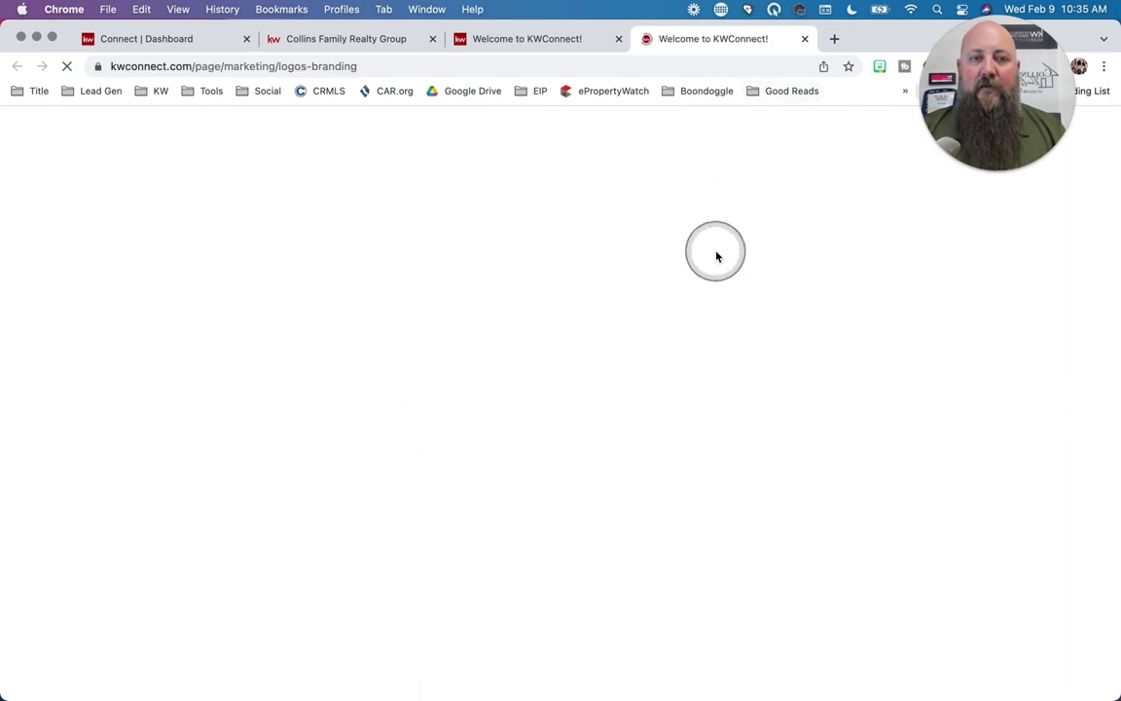
scroll(622, 267, down, 3)
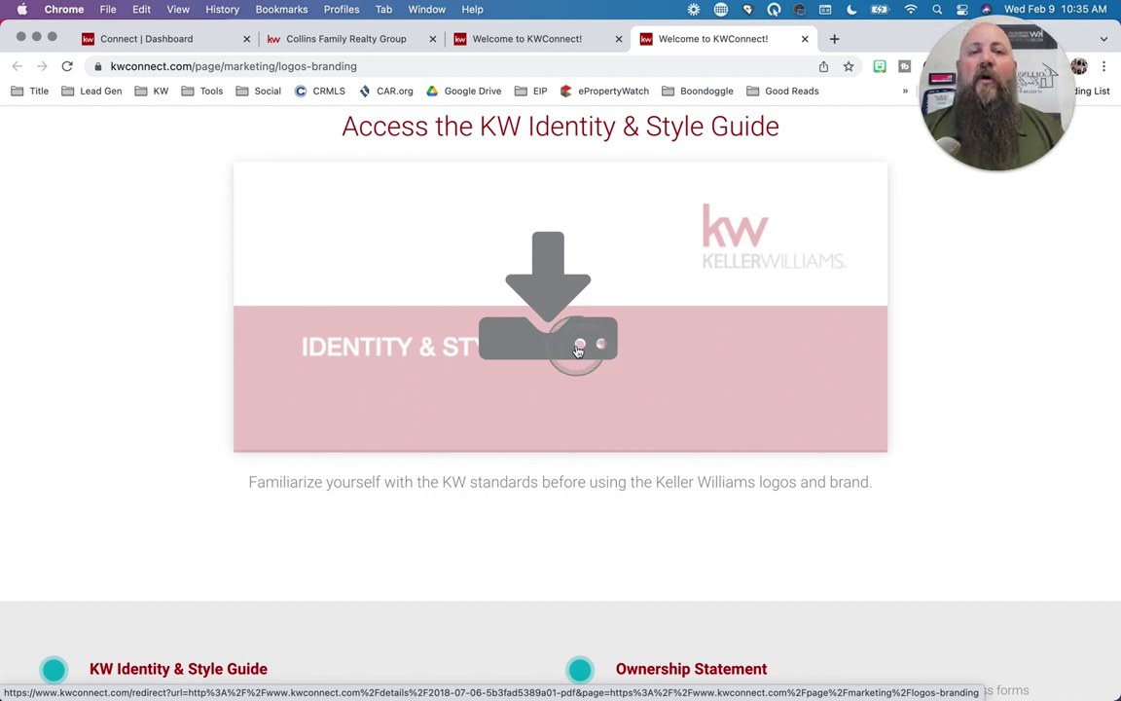
scroll(582, 359, down, 1)
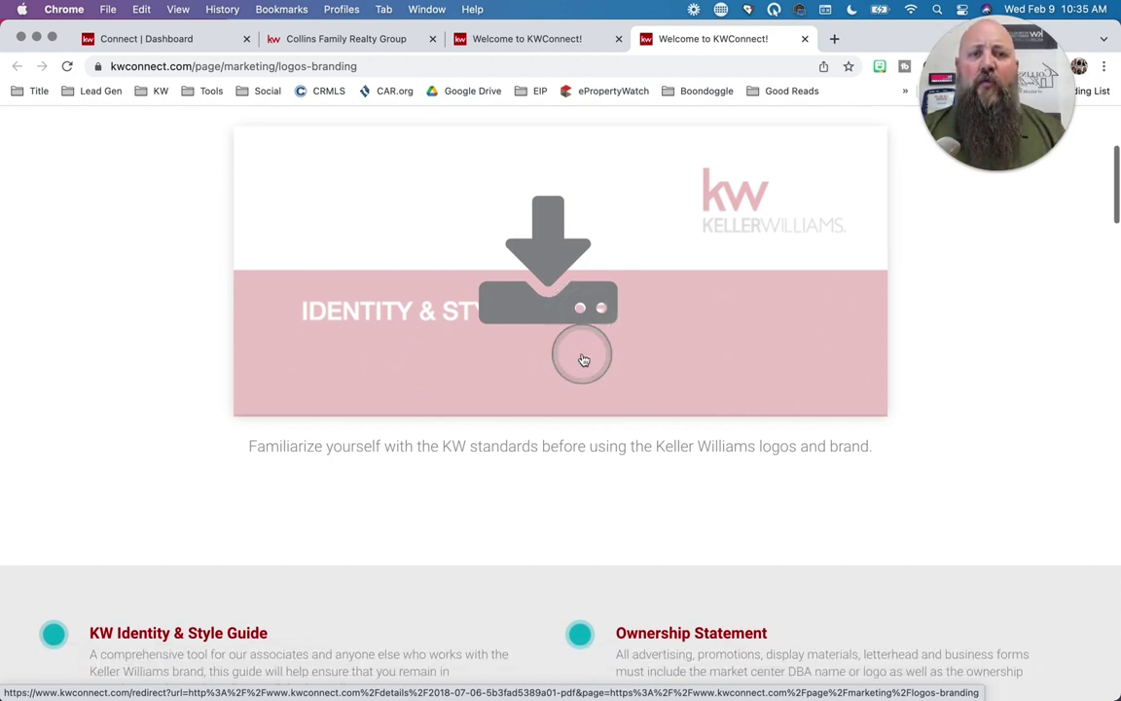
scroll(582, 360, up, 1)
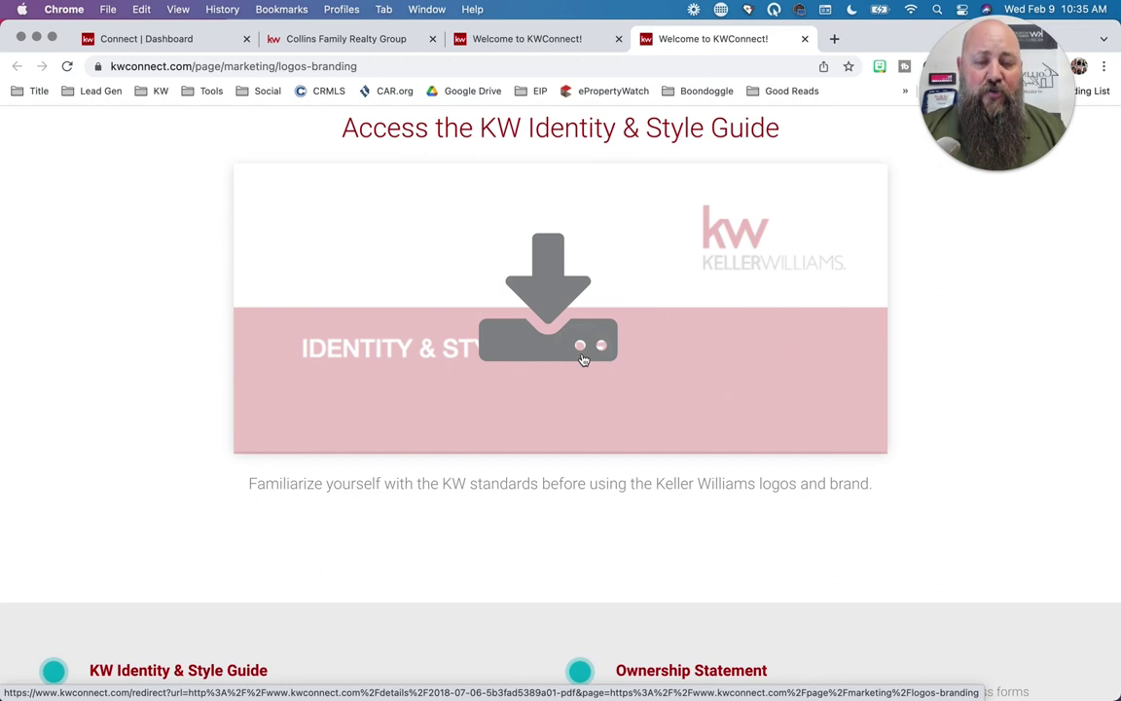
scroll(582, 359, up, 1)
scroll(582, 359, down, 10)
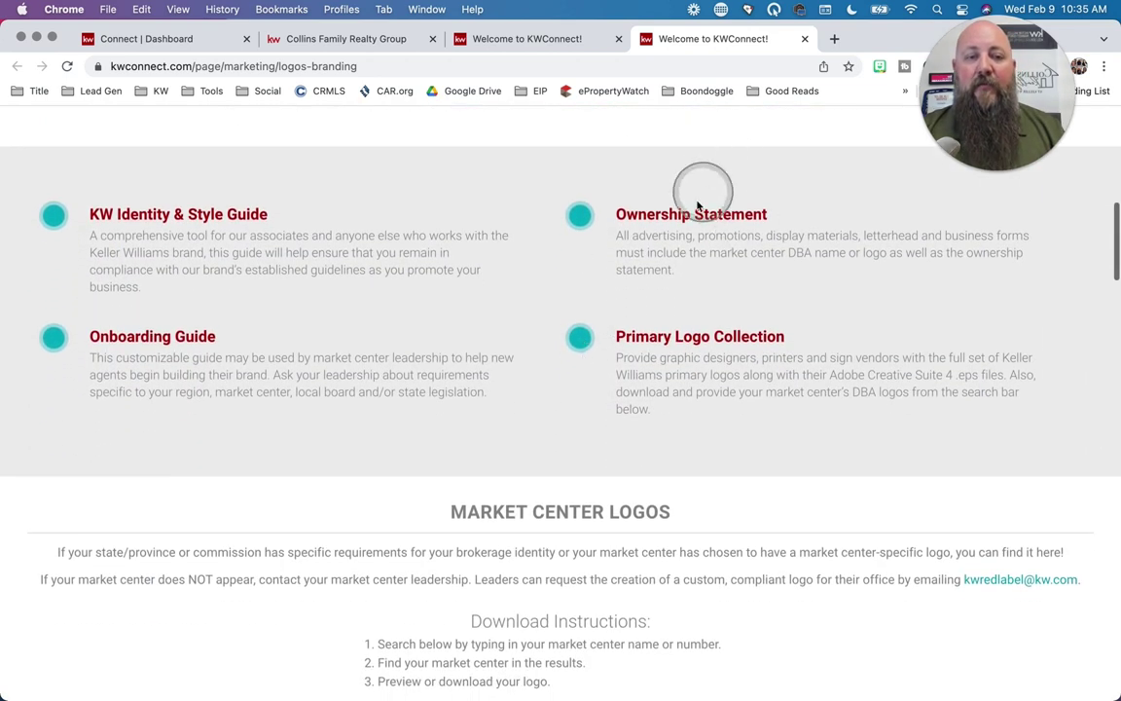
scroll(656, 418, down, 10)
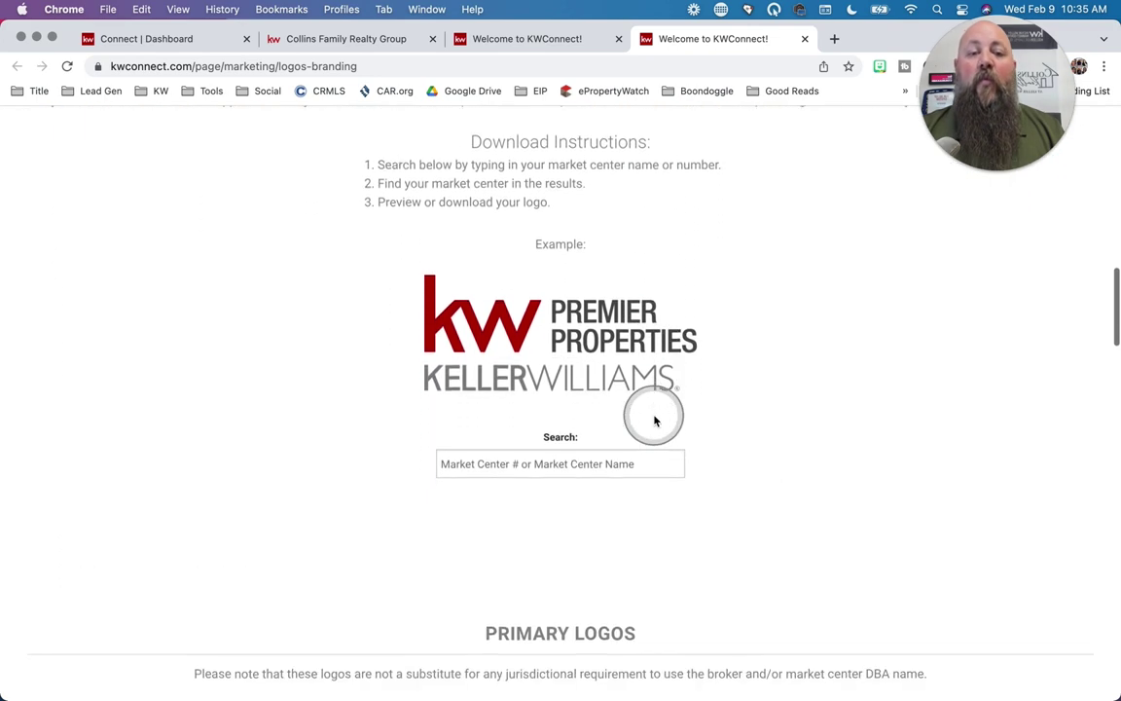
- Search the logos for '451victo' and download the 451 Victor Valley logo pack
click(556, 420)
text(451)
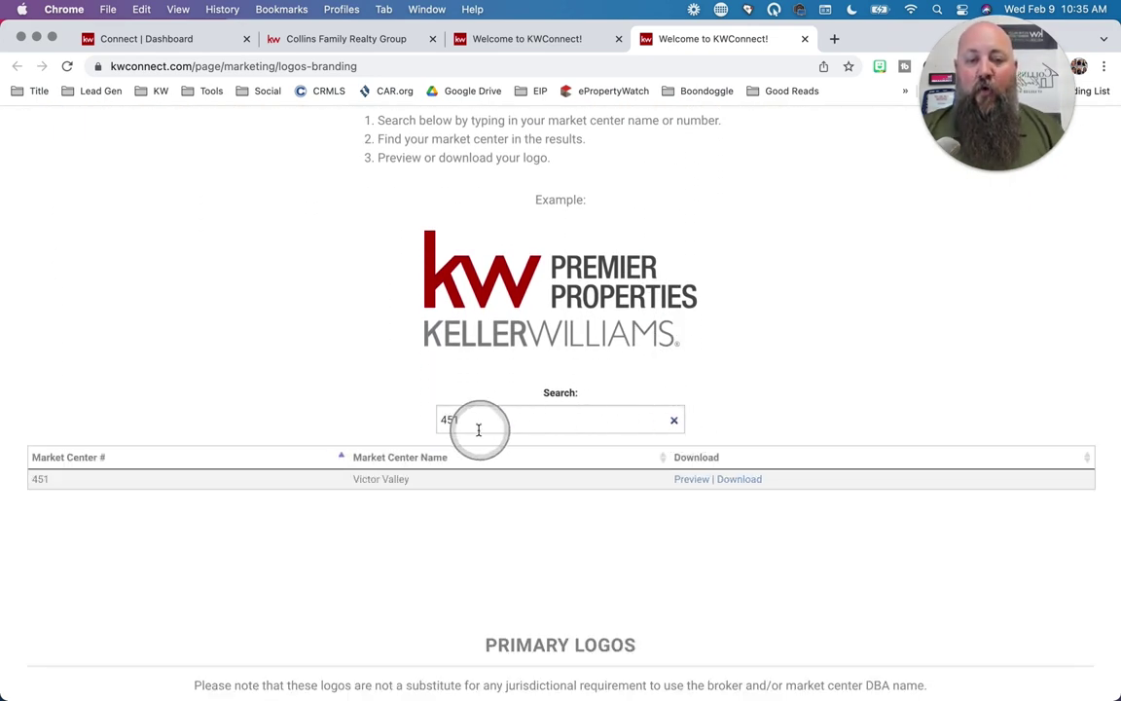
text(victo)
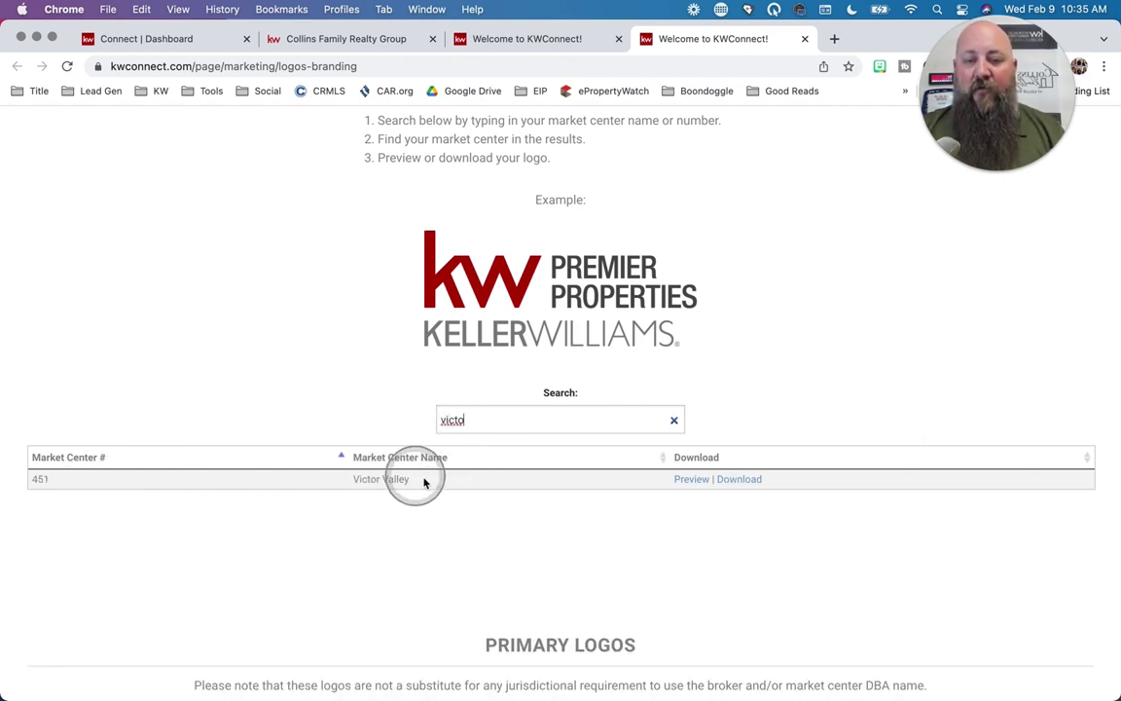
click(741, 484)
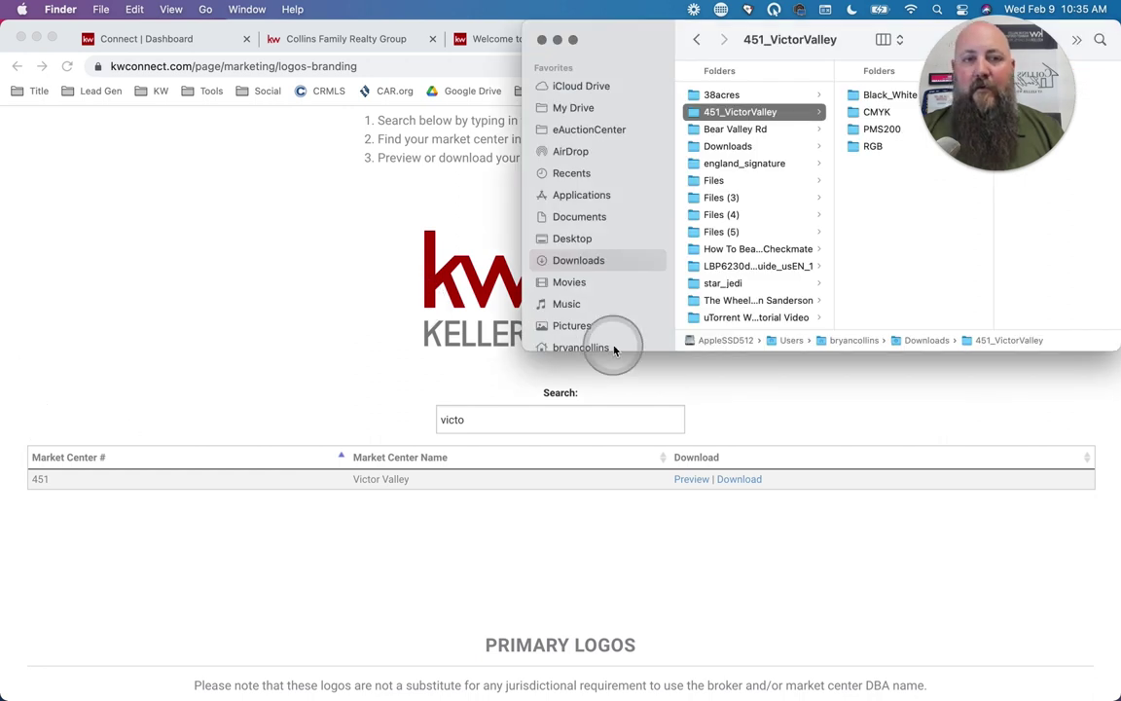
- Browse the Black_White, CMYK, PMS200 and RGB logo folders and preview the RGB PNG
drag(640, 33, 348, 128)
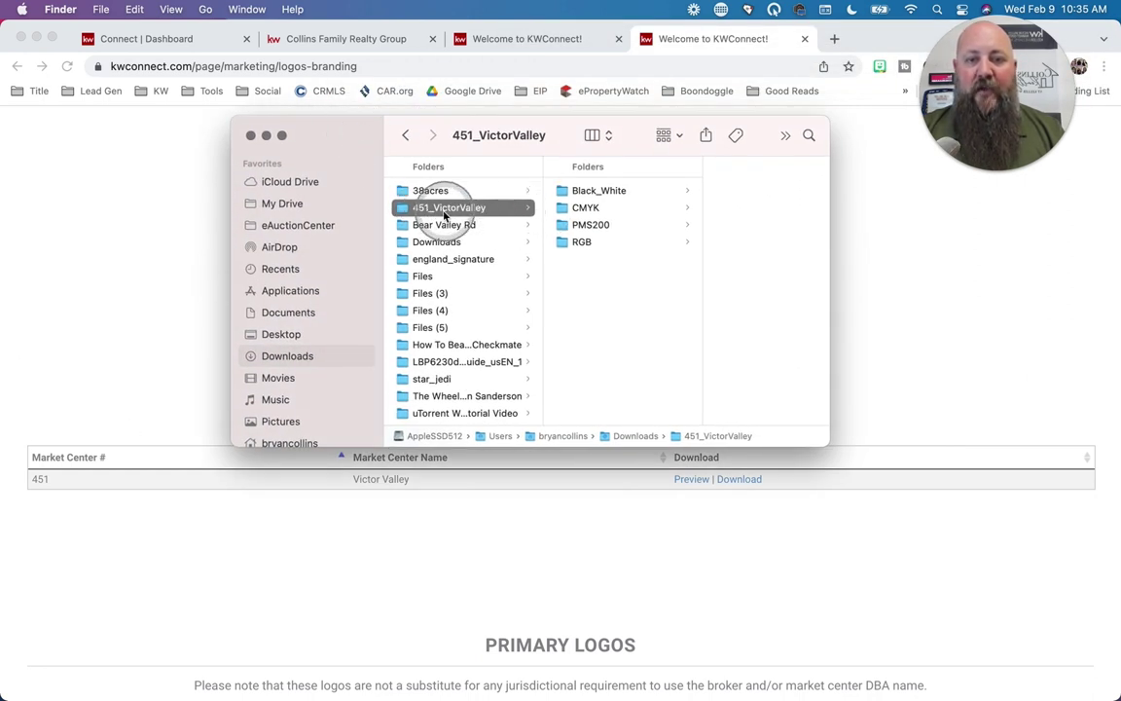
click(584, 195)
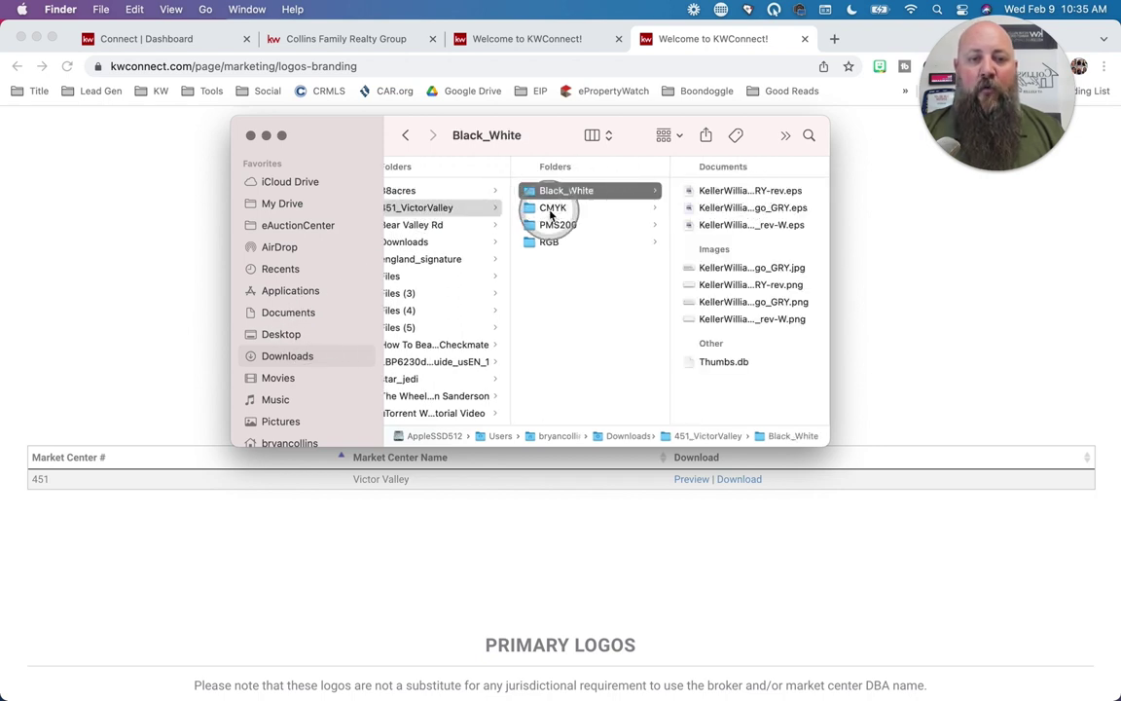
click(552, 208)
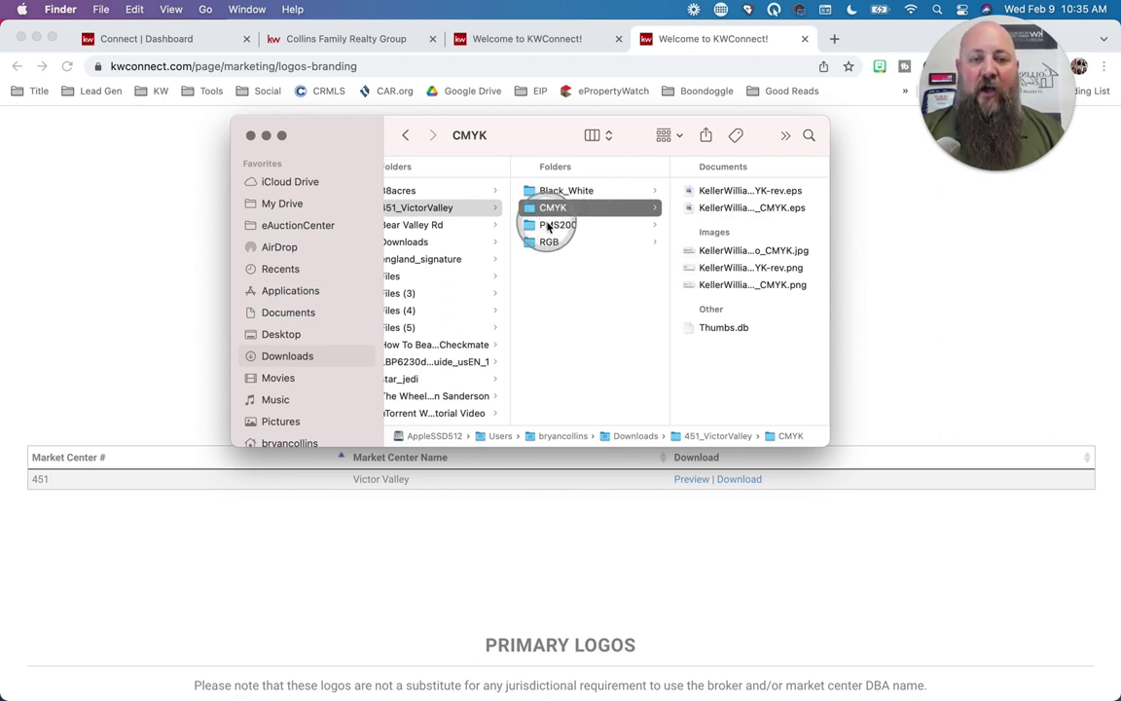
click(550, 225)
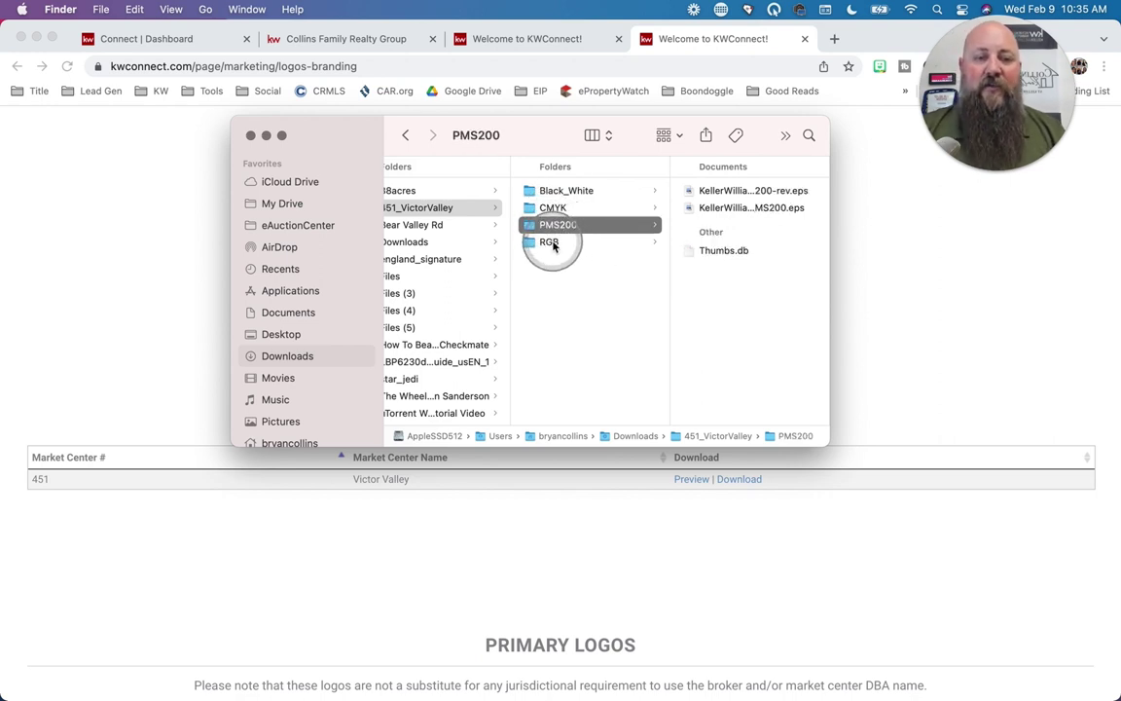
click(551, 244)
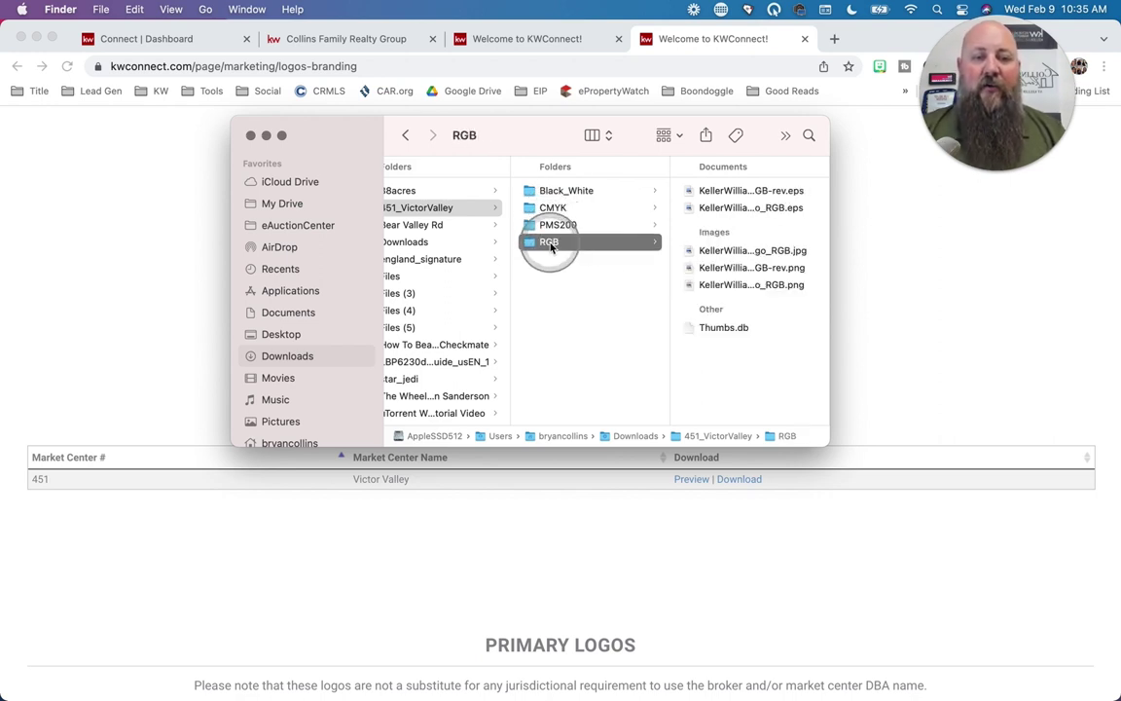
click(743, 285)
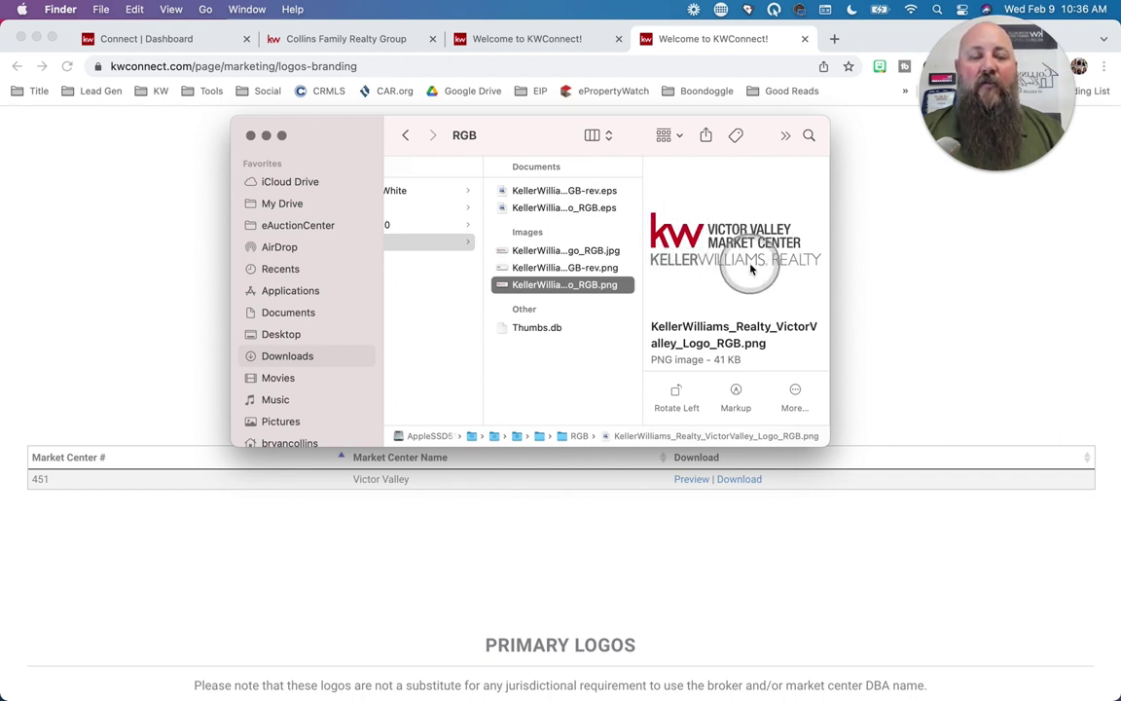
- Preview the reversed and full-colour Victor Valley RGB logos, then move Finder aside
mouse_move(743, 246)
mouse_down()
mouse_move(725, 209)
mouse_move(504, 213)
mouse_move(723, 249)
mouse_up()
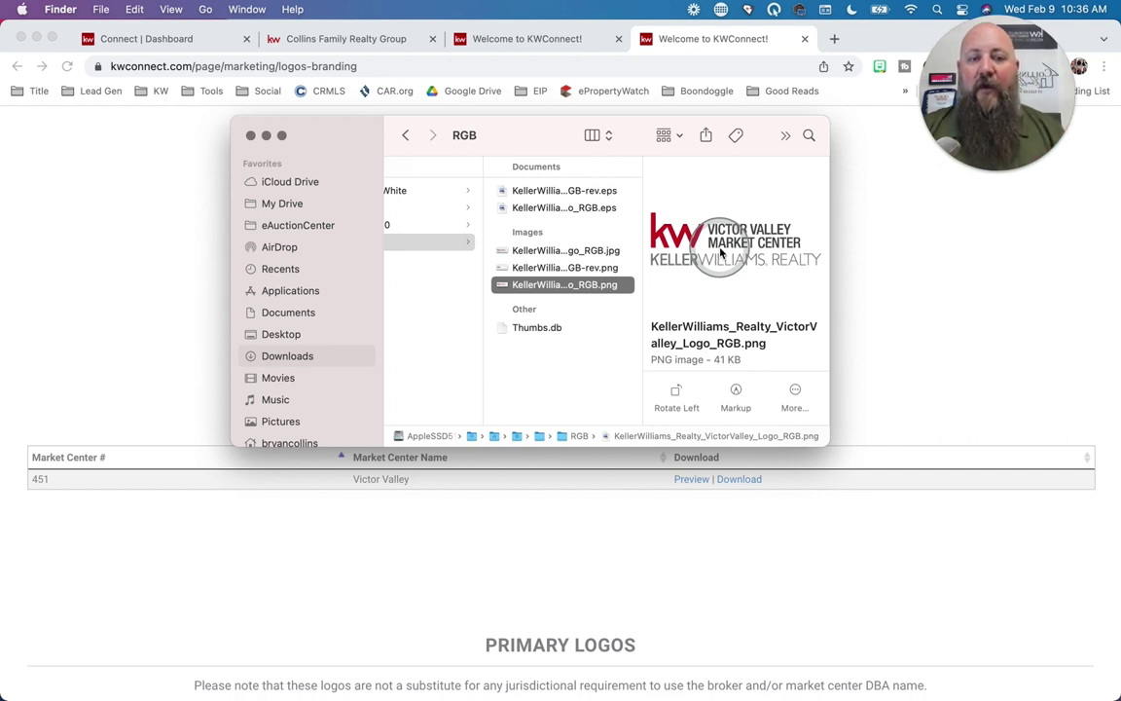
click(596, 270)
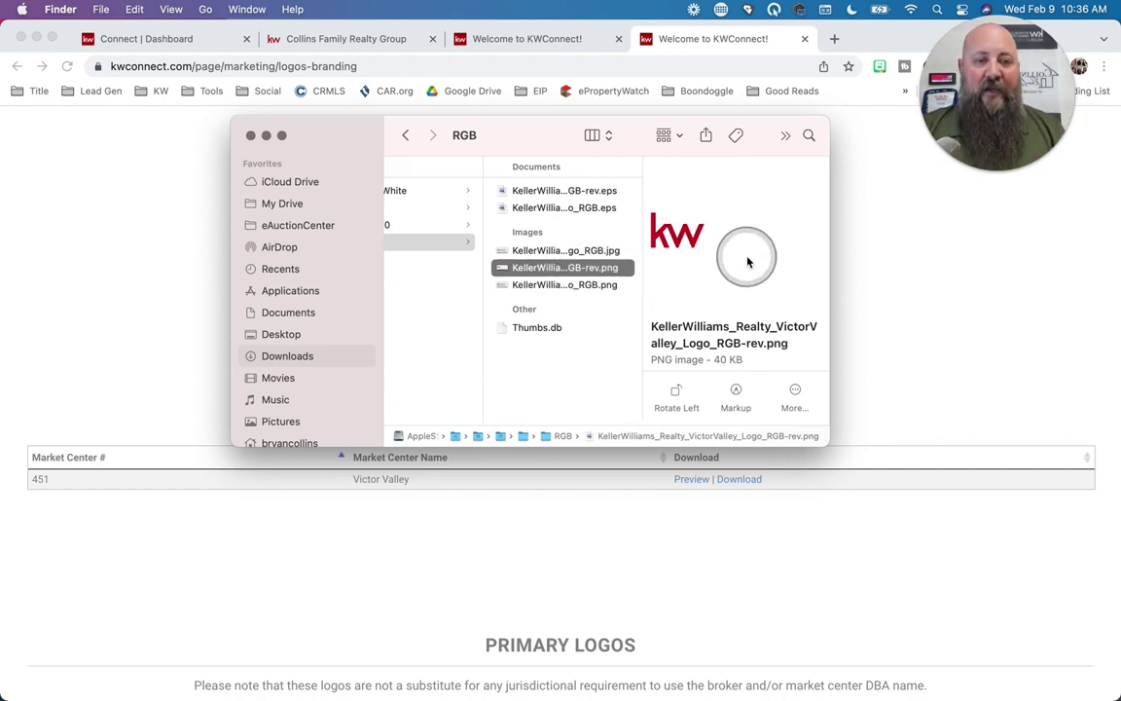
mouse_move(724, 280)
mouse_down()
mouse_move(706, 265)
mouse_move(758, 267)
mouse_move(680, 255)
mouse_up()
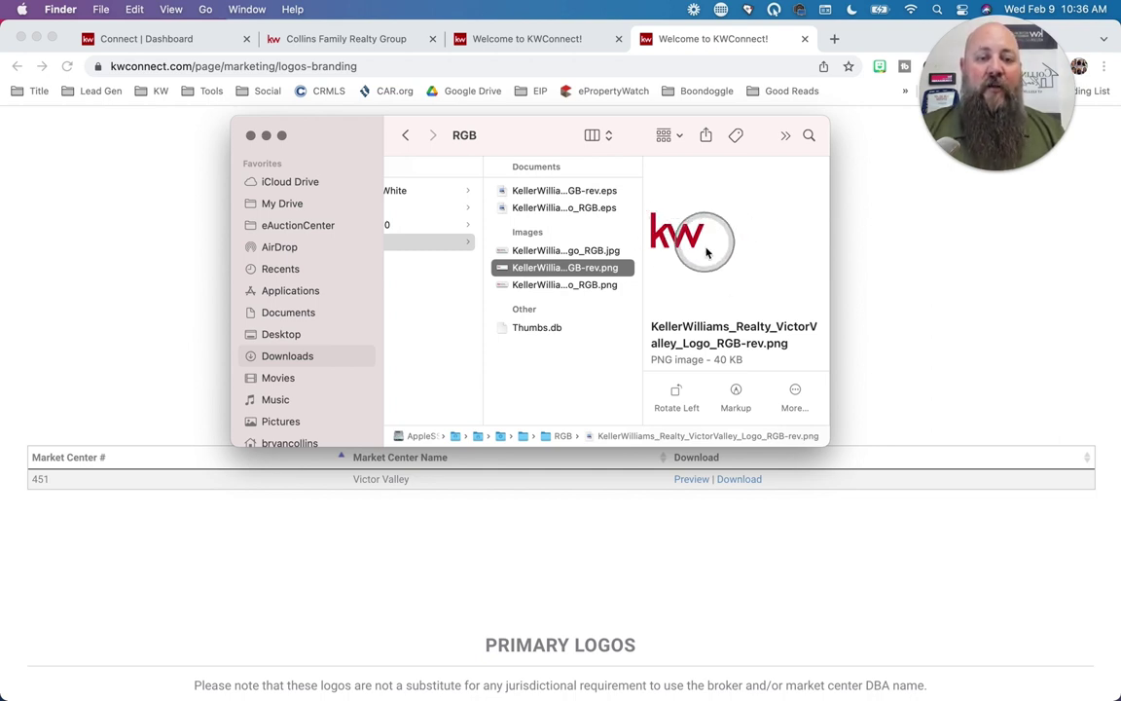
click(575, 285)
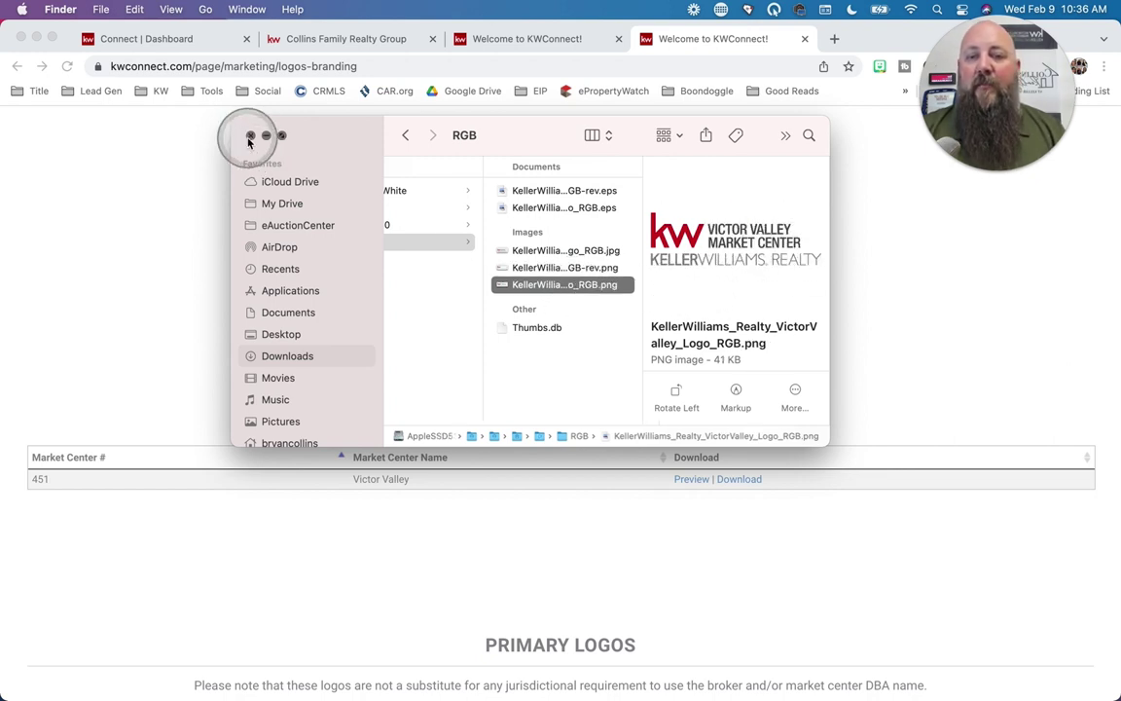
drag(368, 134, 744, 155)
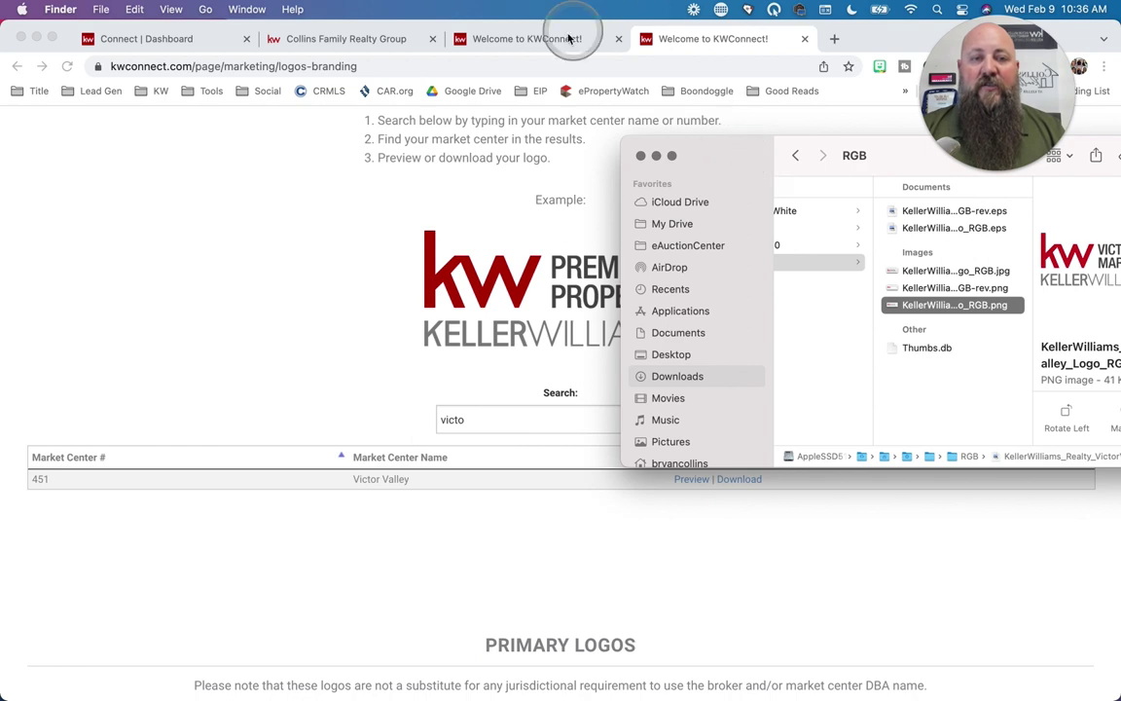
click(569, 37)
click(297, 39)
- Return the Command tab to the Connect Settings page through the Back history
click(180, 39)
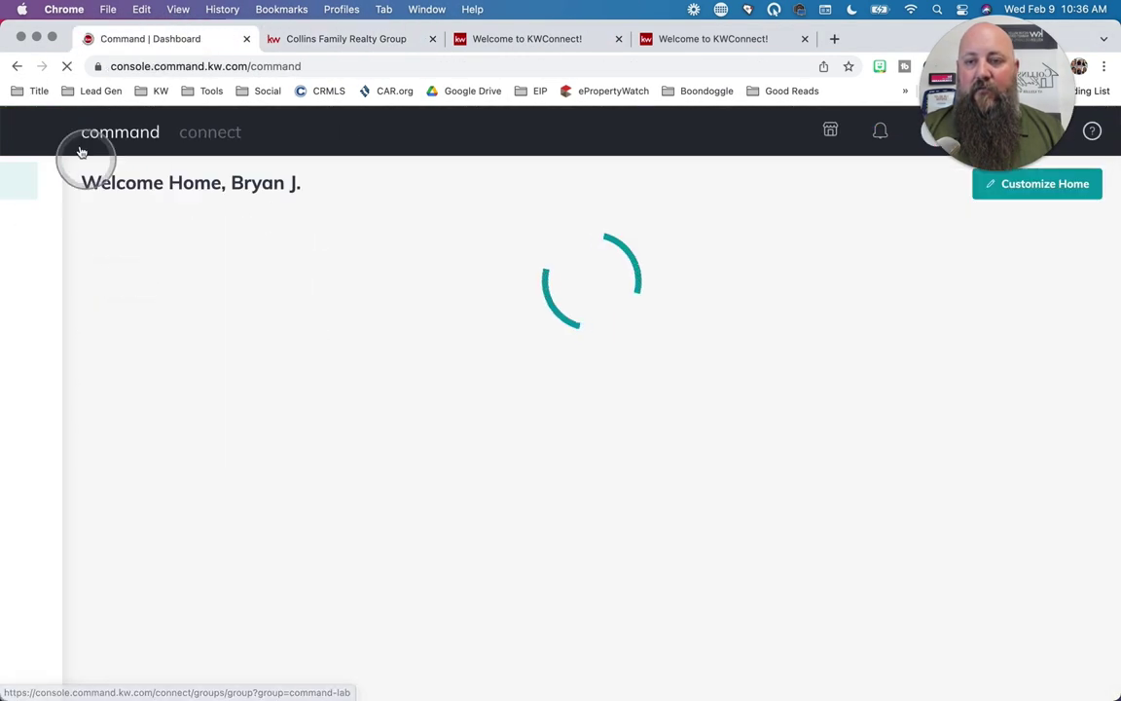
click(17, 70)
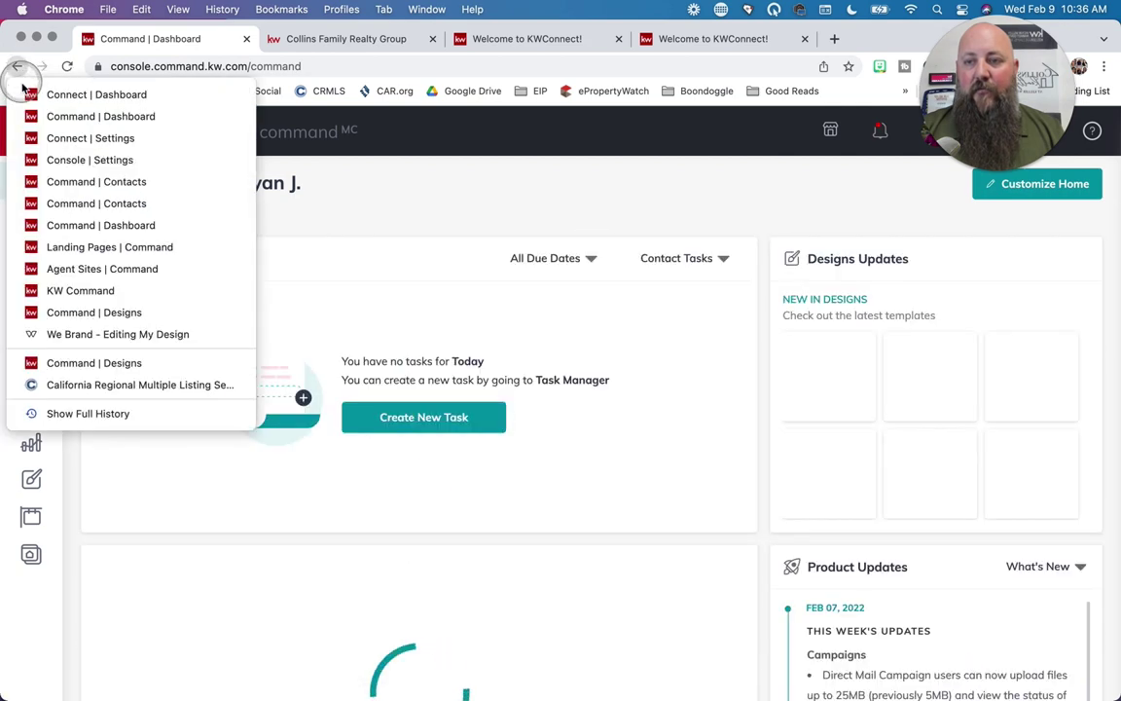
click(39, 137)
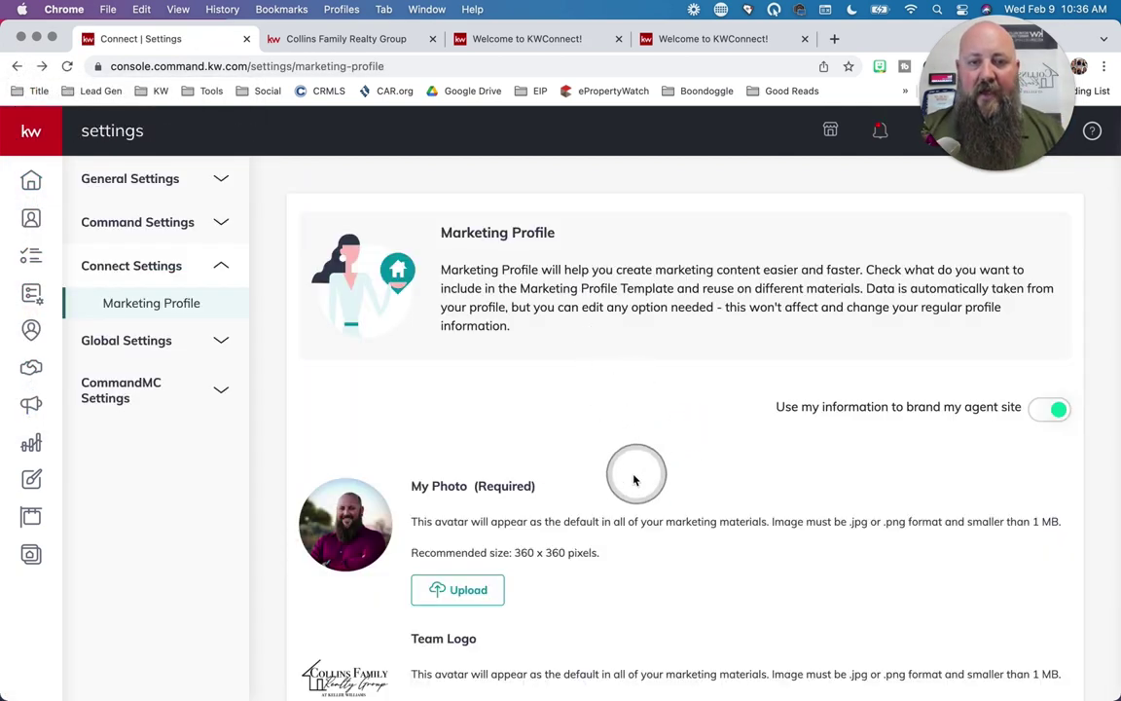
scroll(662, 482, down, 20)
scroll(690, 489, up, 5)
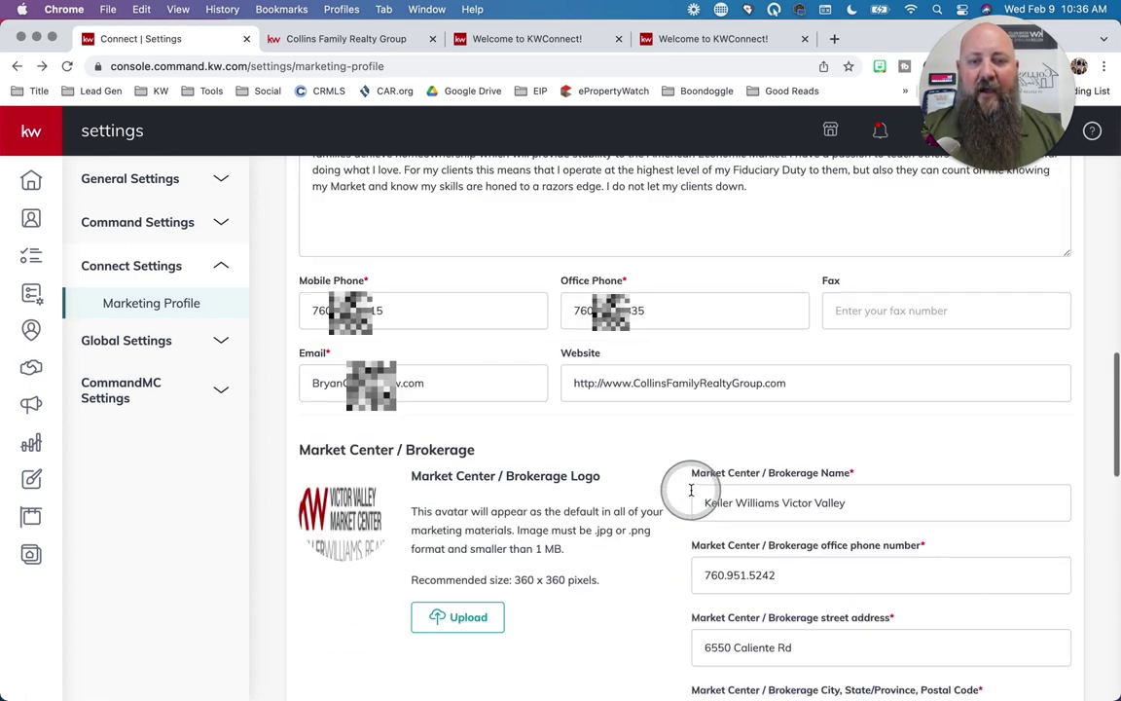
- Close the Finder logo window and scroll down to the Social (Optional) links
key(super+Tab)
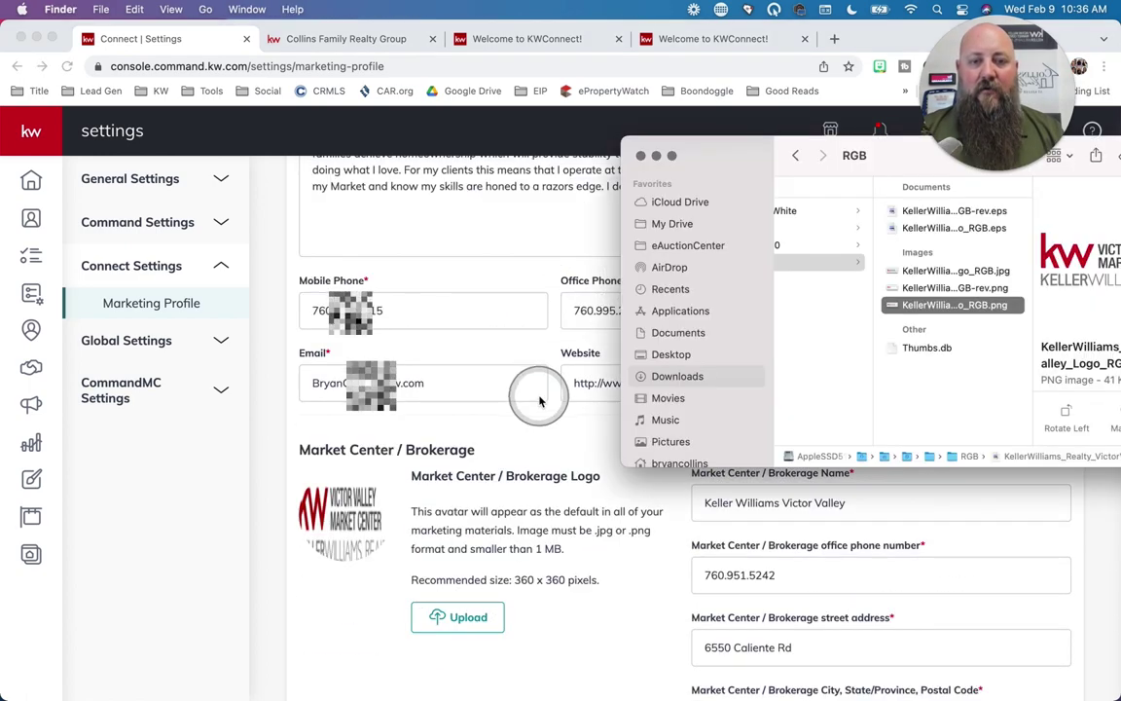
drag(750, 158, 561, 145)
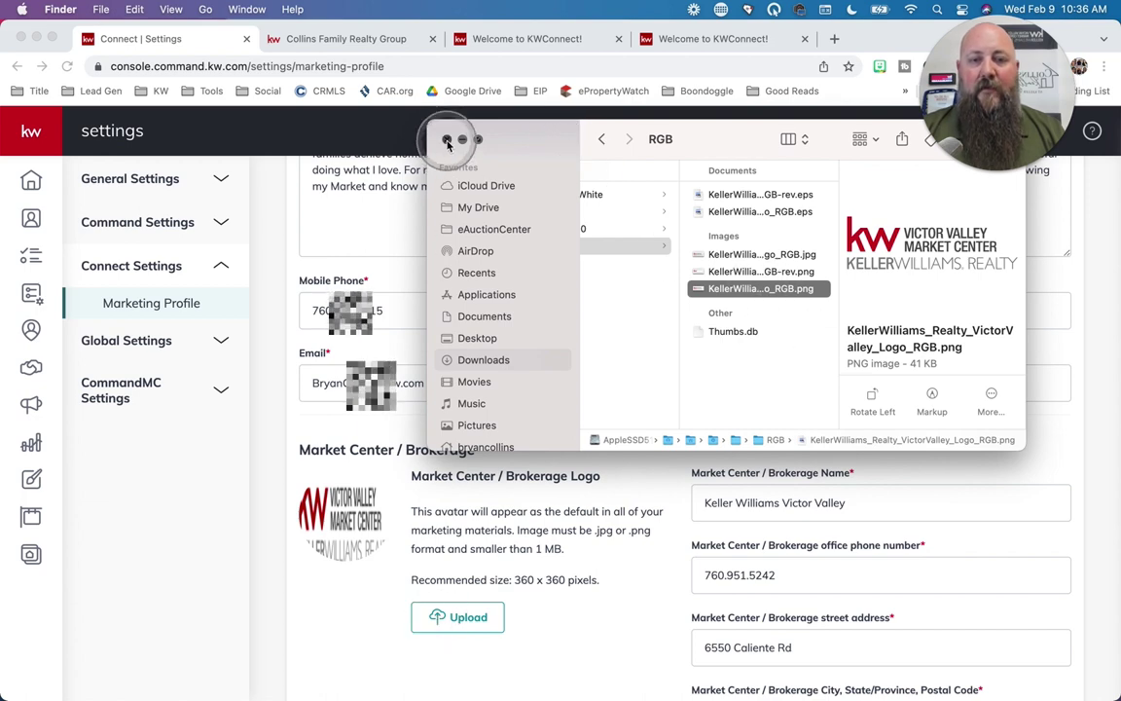
click(446, 140)
scroll(446, 424, down, 5)
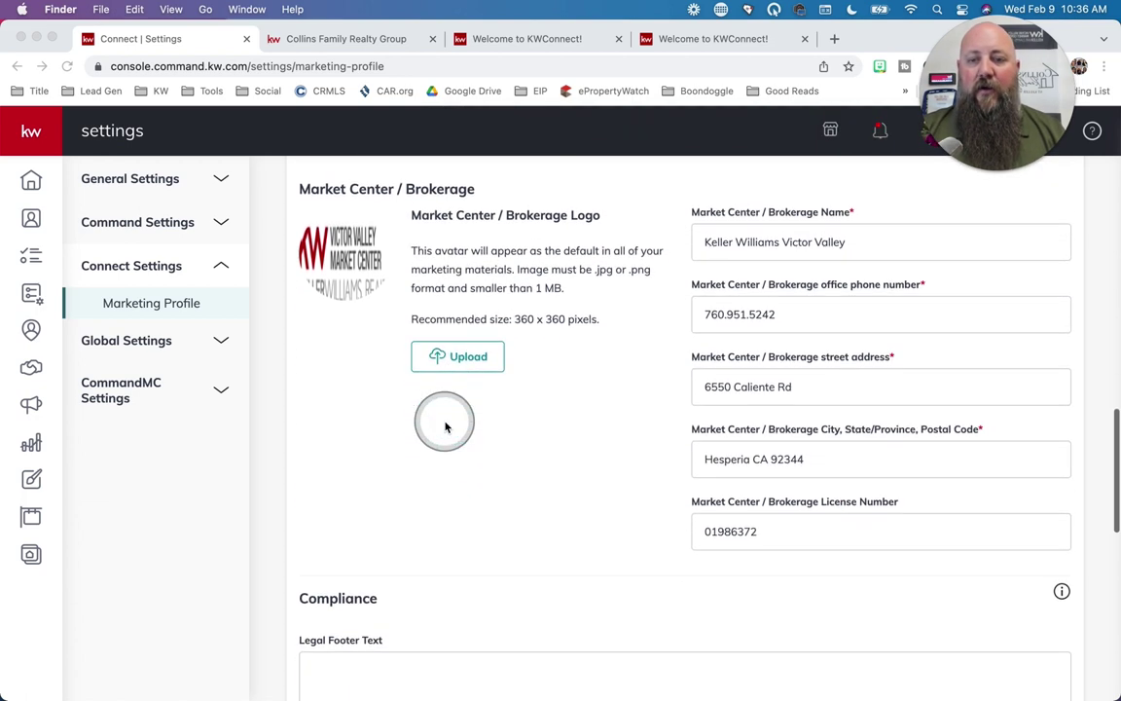
scroll(446, 426, down, 8)
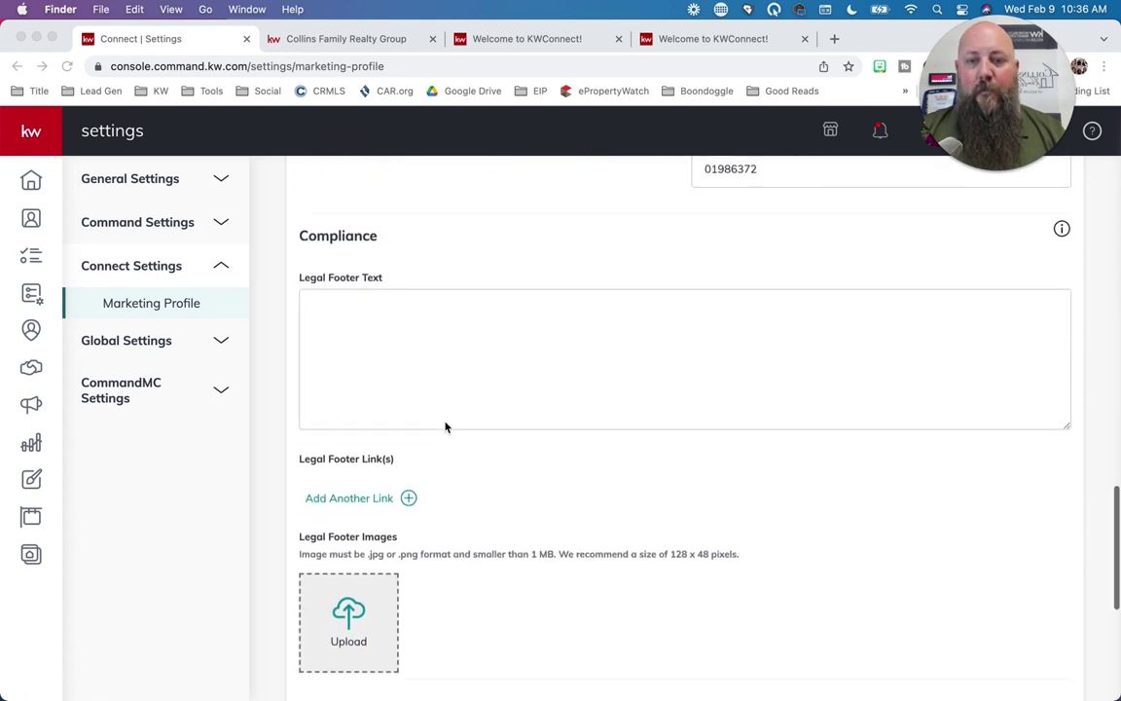
scroll(446, 426, down, 3)
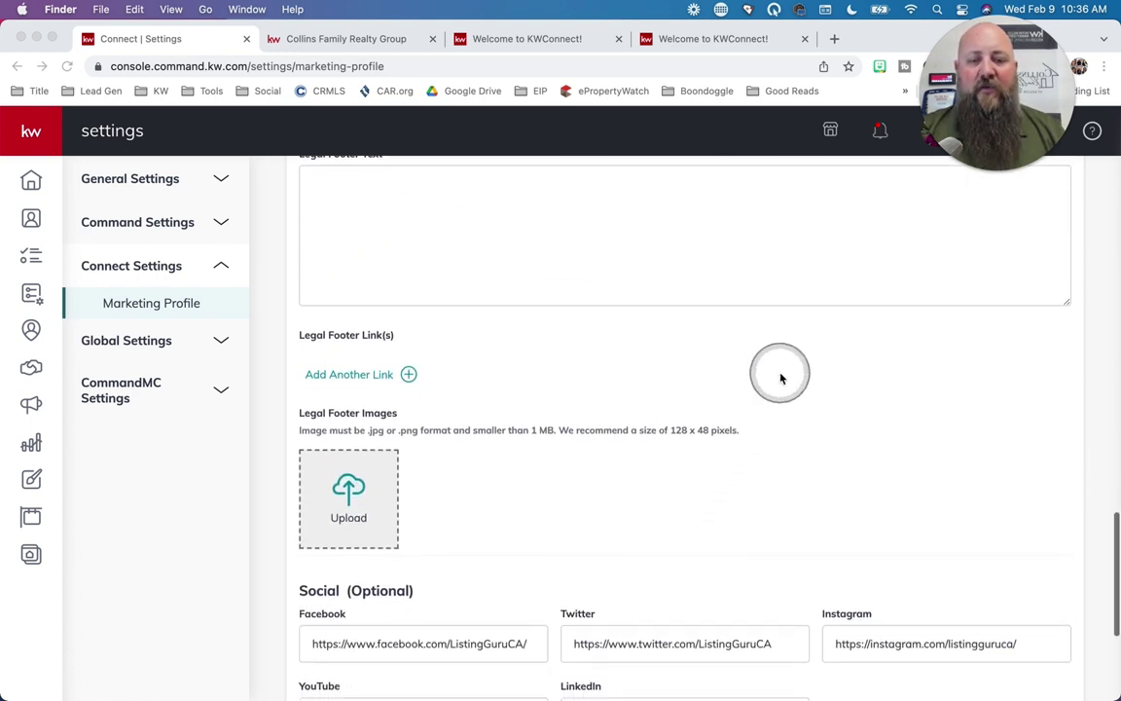
scroll(564, 295, down, 2)
scroll(610, 380, up, 3)
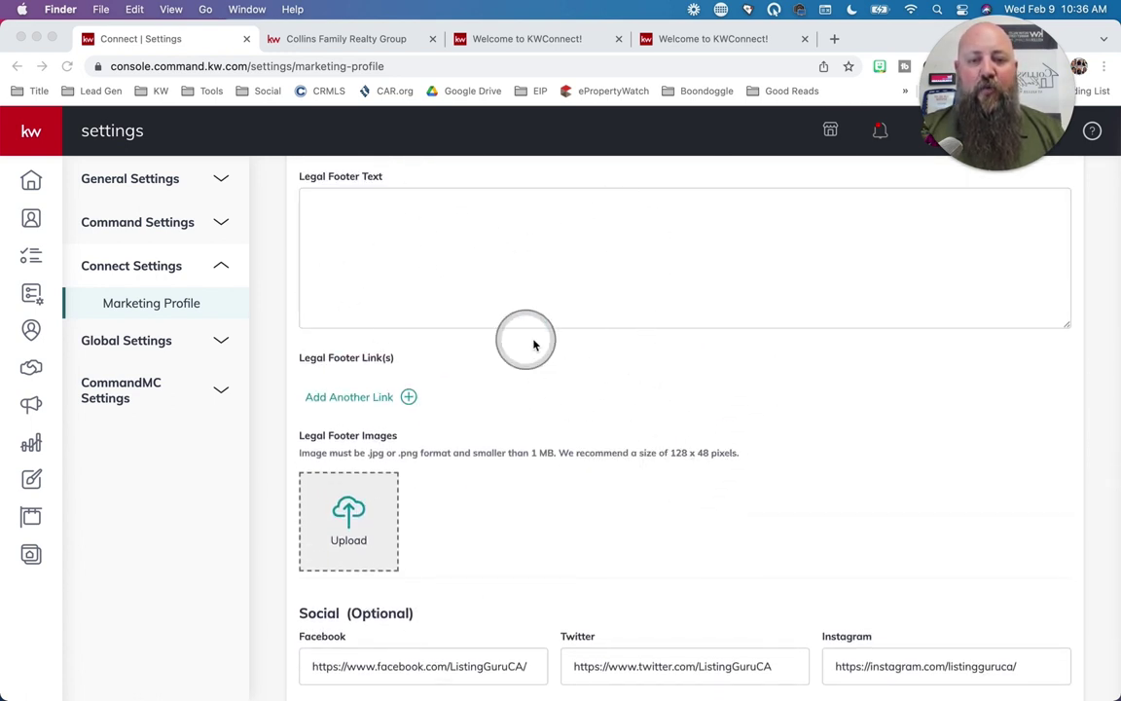
scroll(820, 348, down, 5)
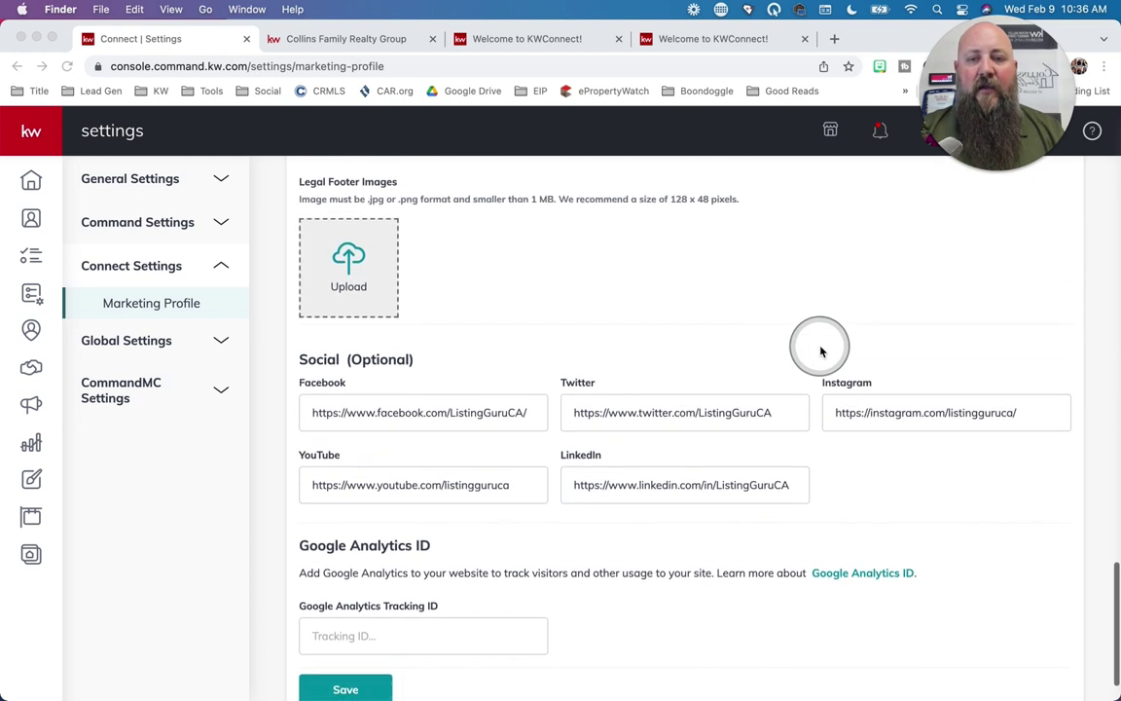
scroll(821, 348, down, 1)
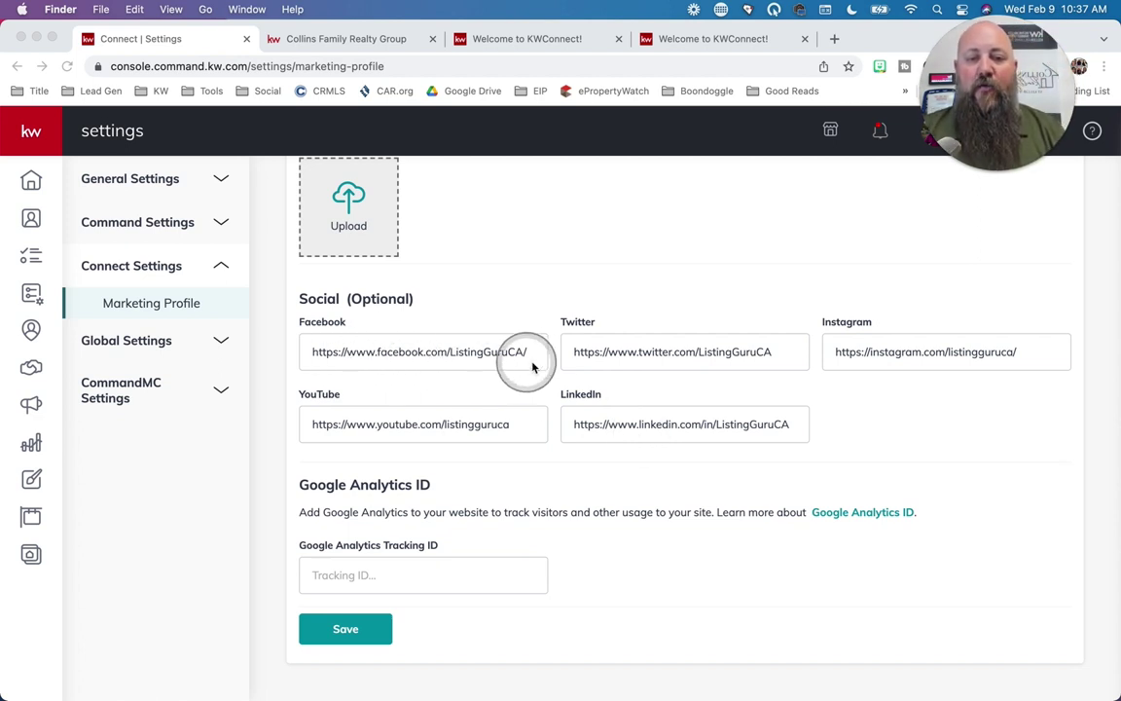
- Open facebook.com in a new tab and go to the team's managed business page
click(833, 40)
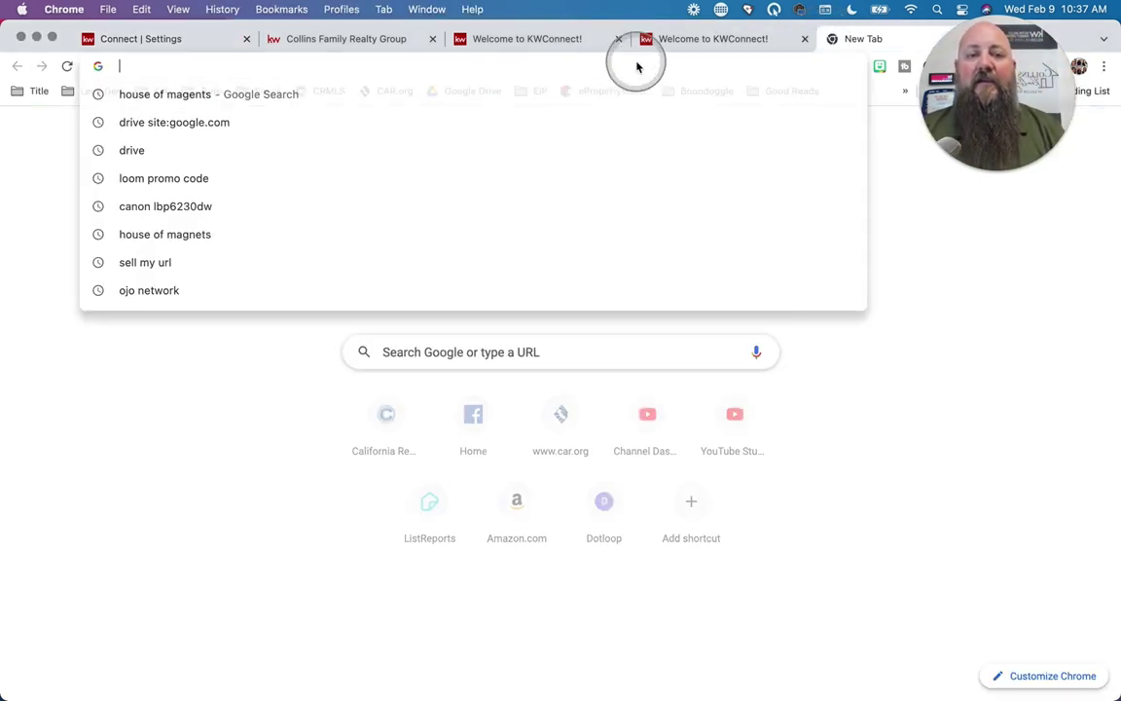
text(fac)
key(Return)
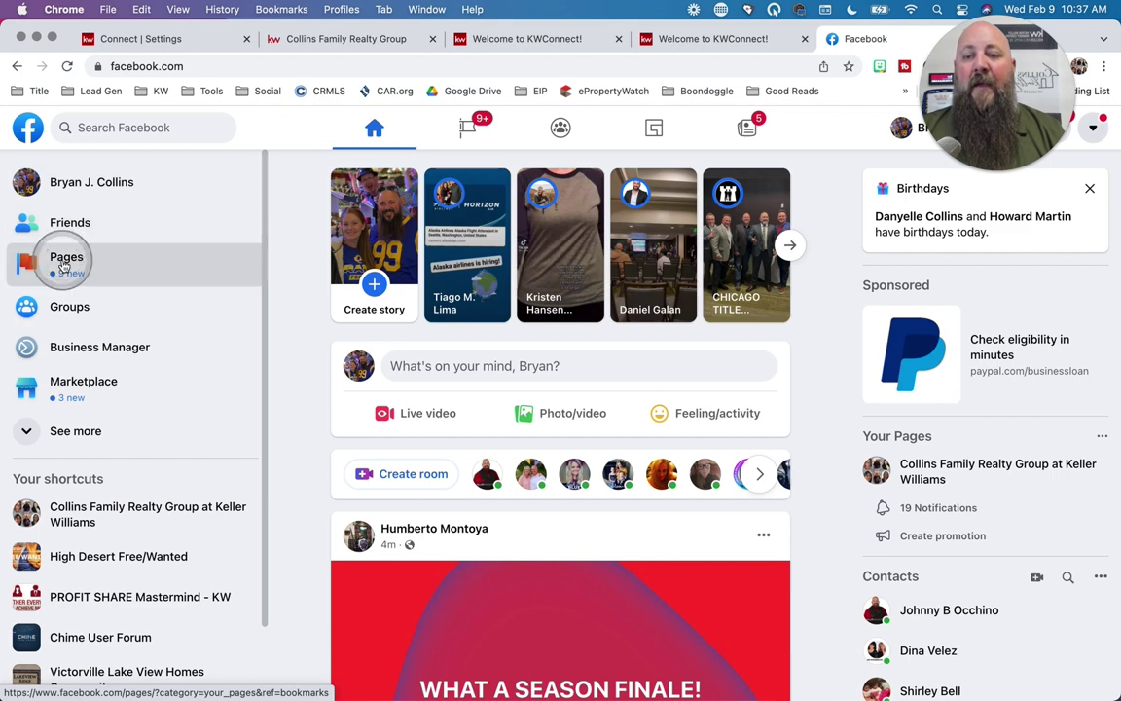
click(68, 258)
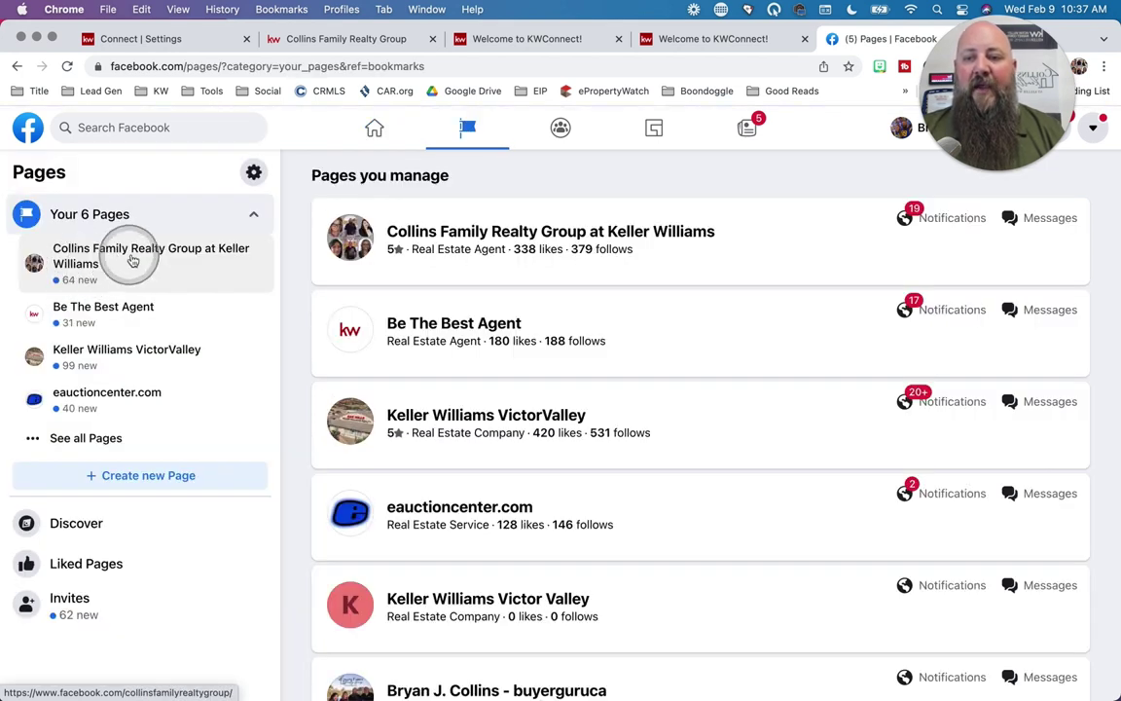
click(133, 259)
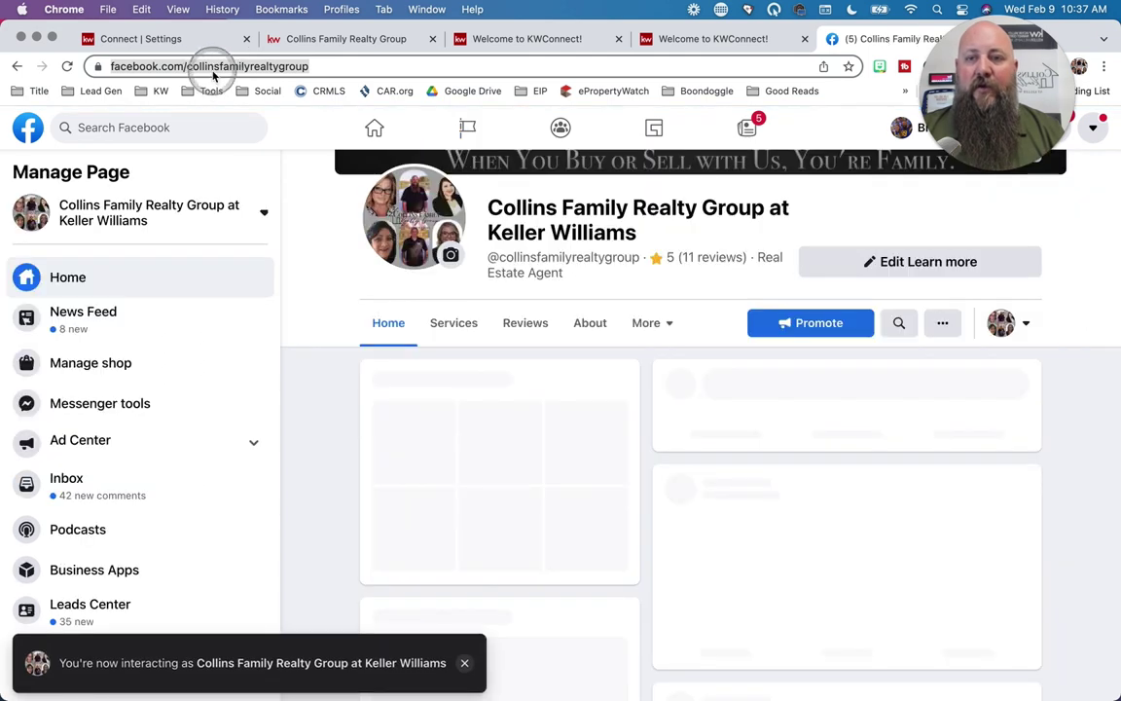
- Copy the business page's web address and select the existing Facebook link in Settings
right_click(212, 68)
click(235, 199)
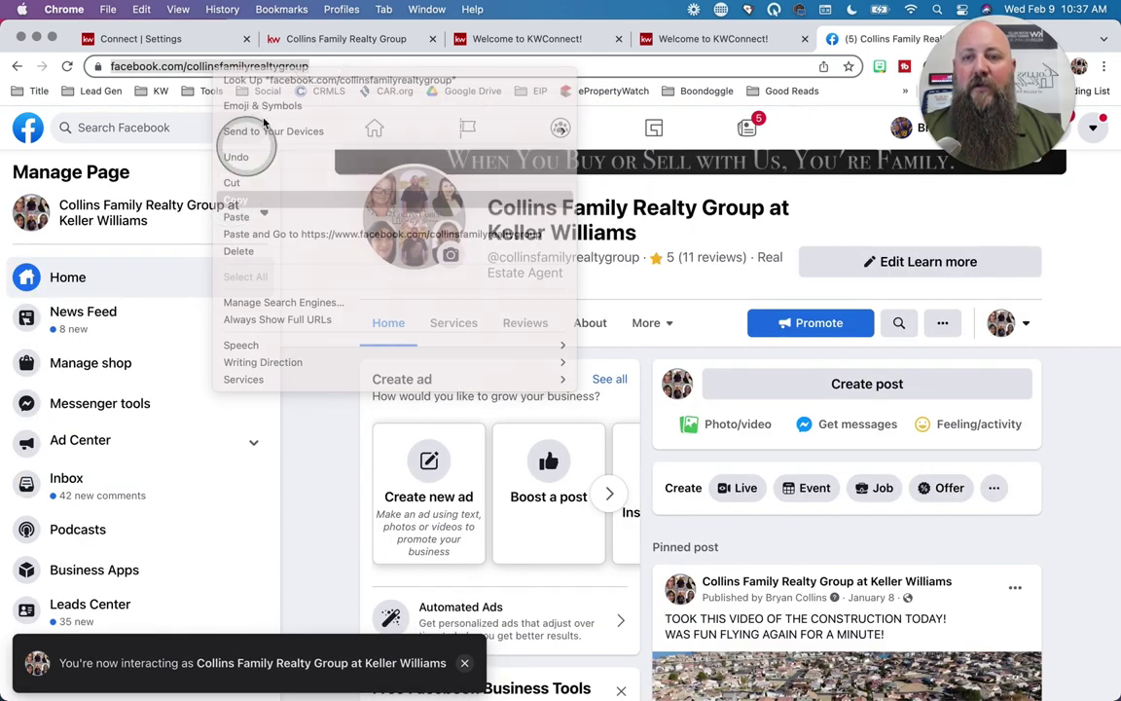
click(141, 39)
triple_click(493, 358)
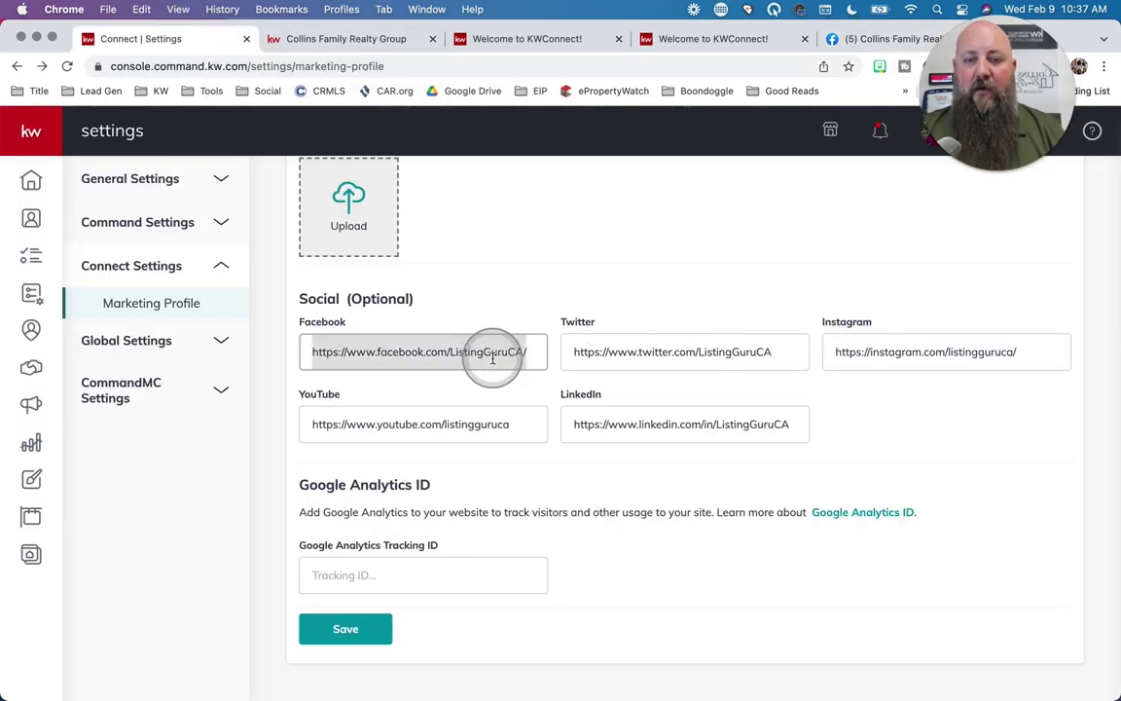
- Paste the business address and handles into the Facebook, Twitter, Instagram and YouTube links
key(super+v)
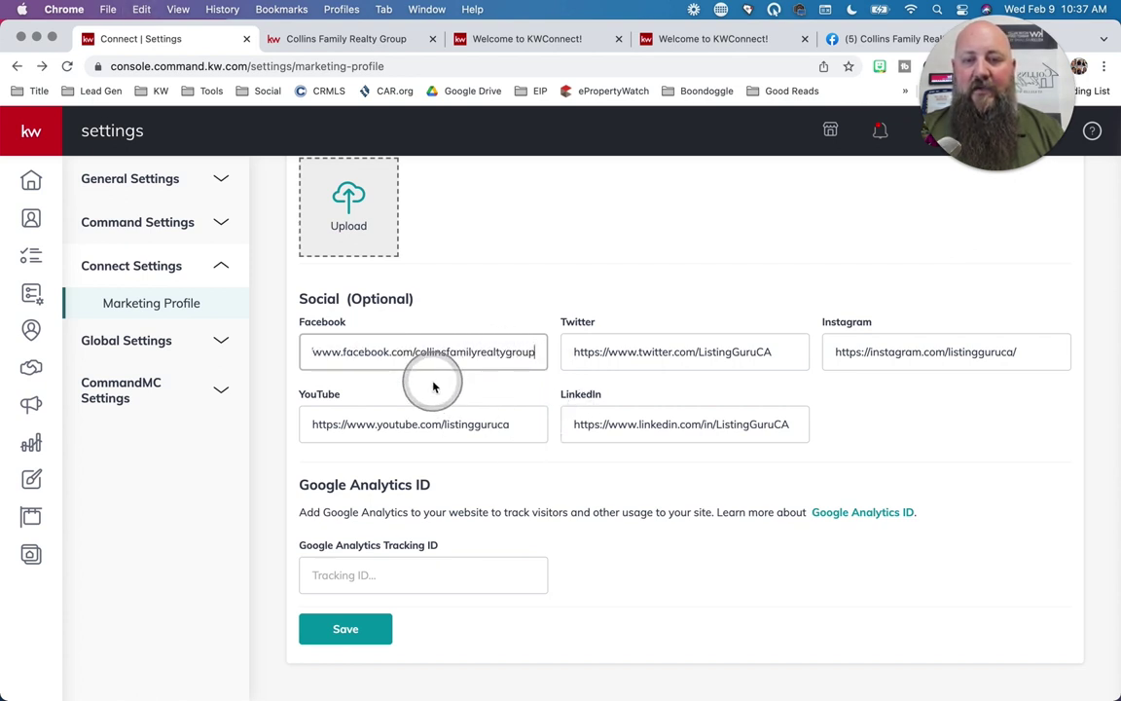
click(720, 352)
click(517, 356)
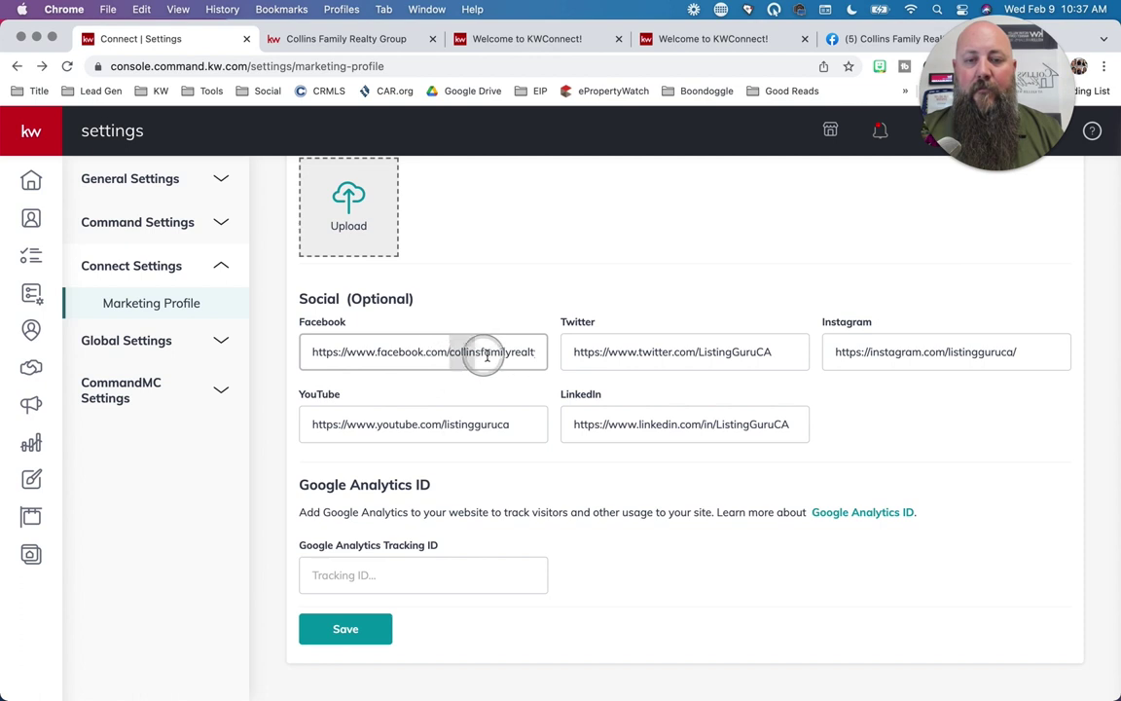
drag(486, 355, 557, 359)
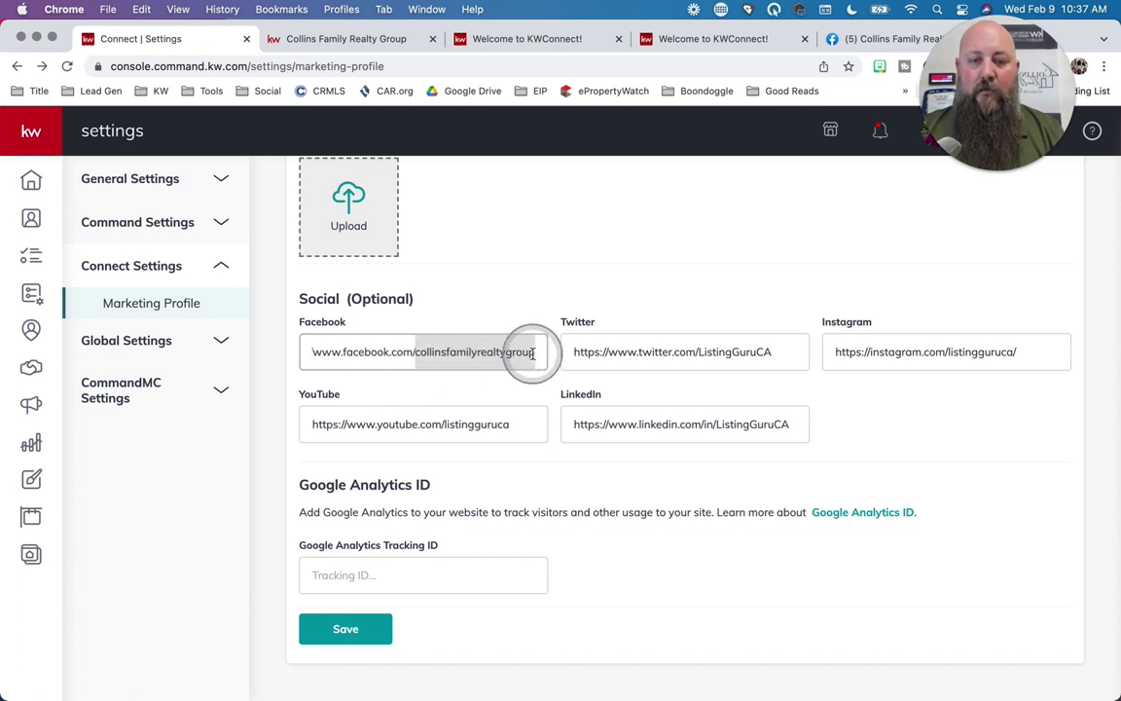
click(720, 360)
drag(699, 354, 798, 353)
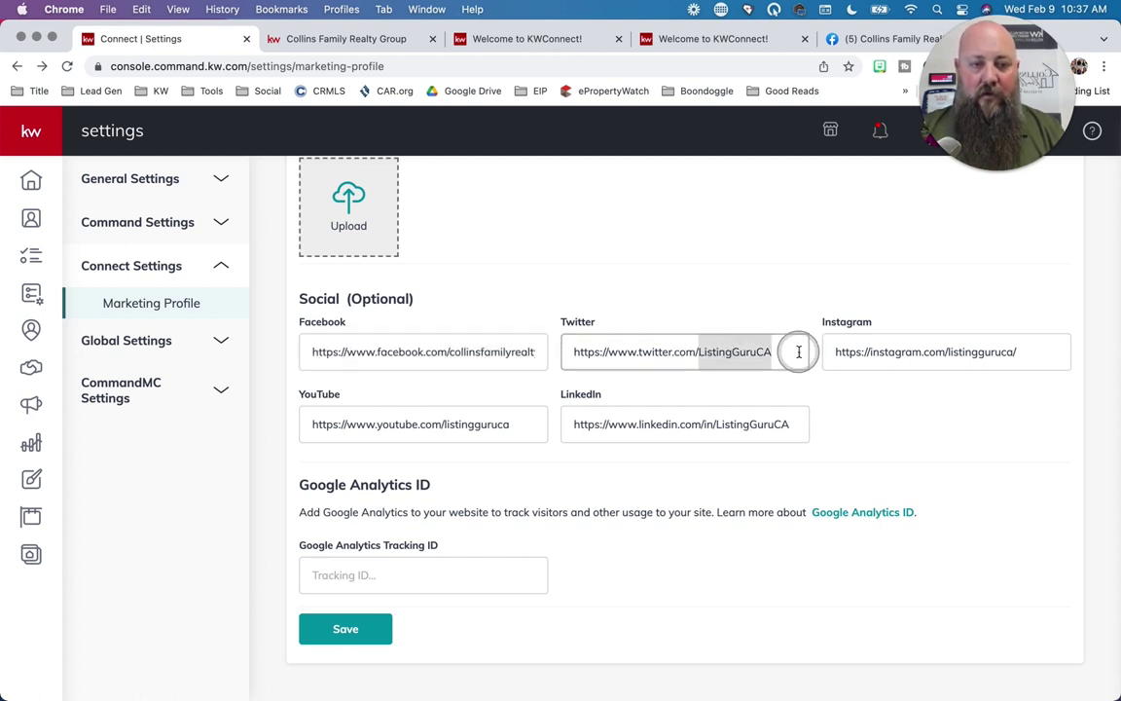
key(super+v)
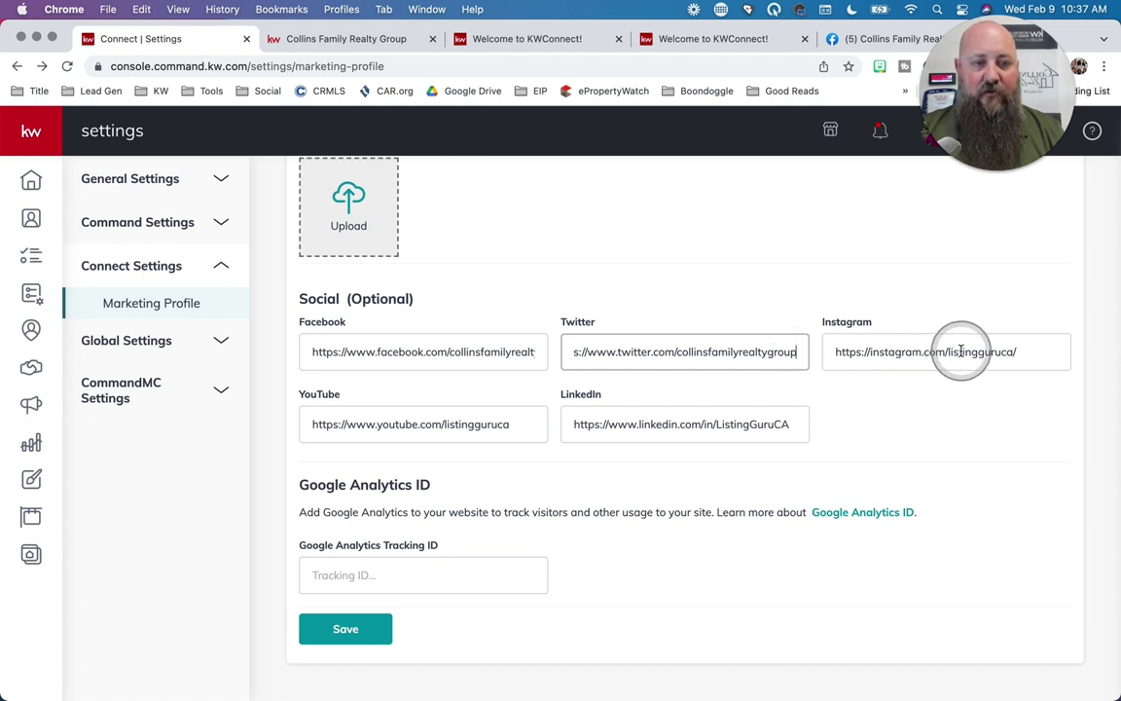
drag(948, 353, 1048, 351)
key(super+v)
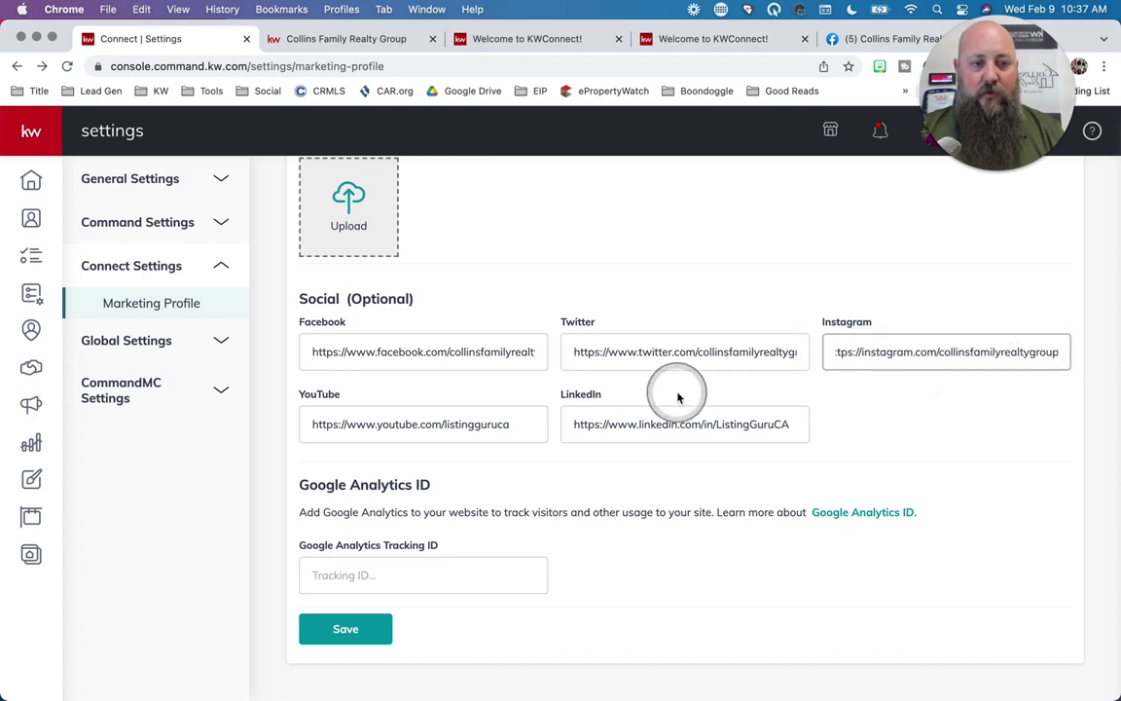
drag(442, 425, 494, 425)
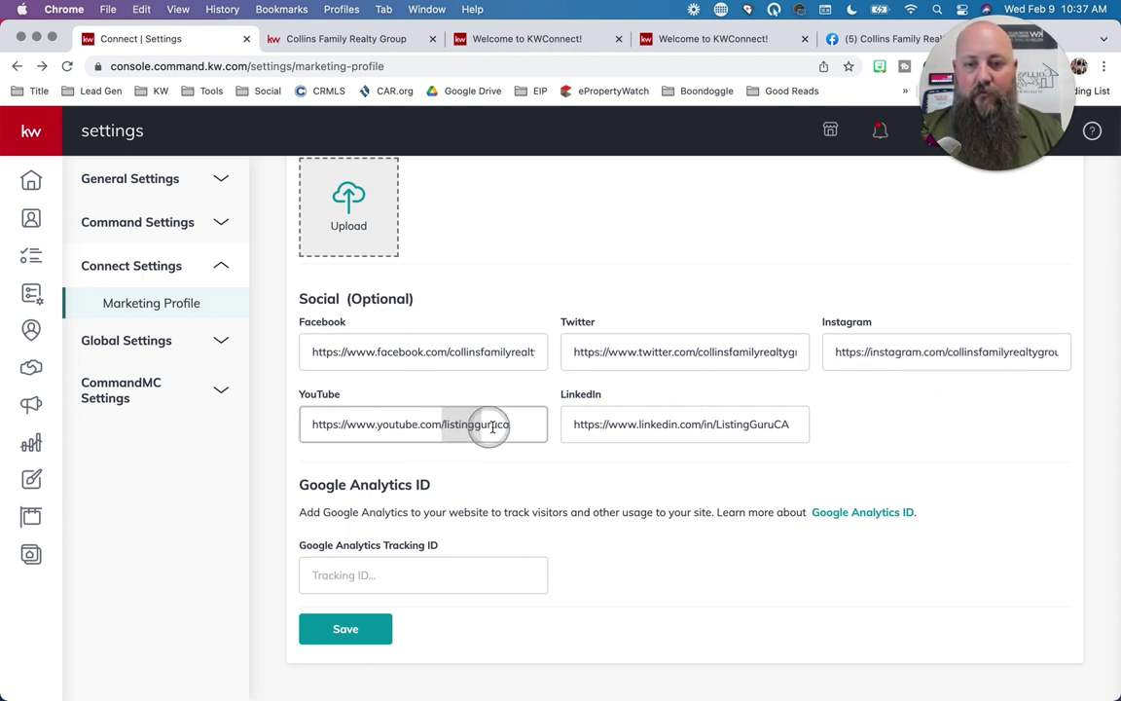
key(super+v)
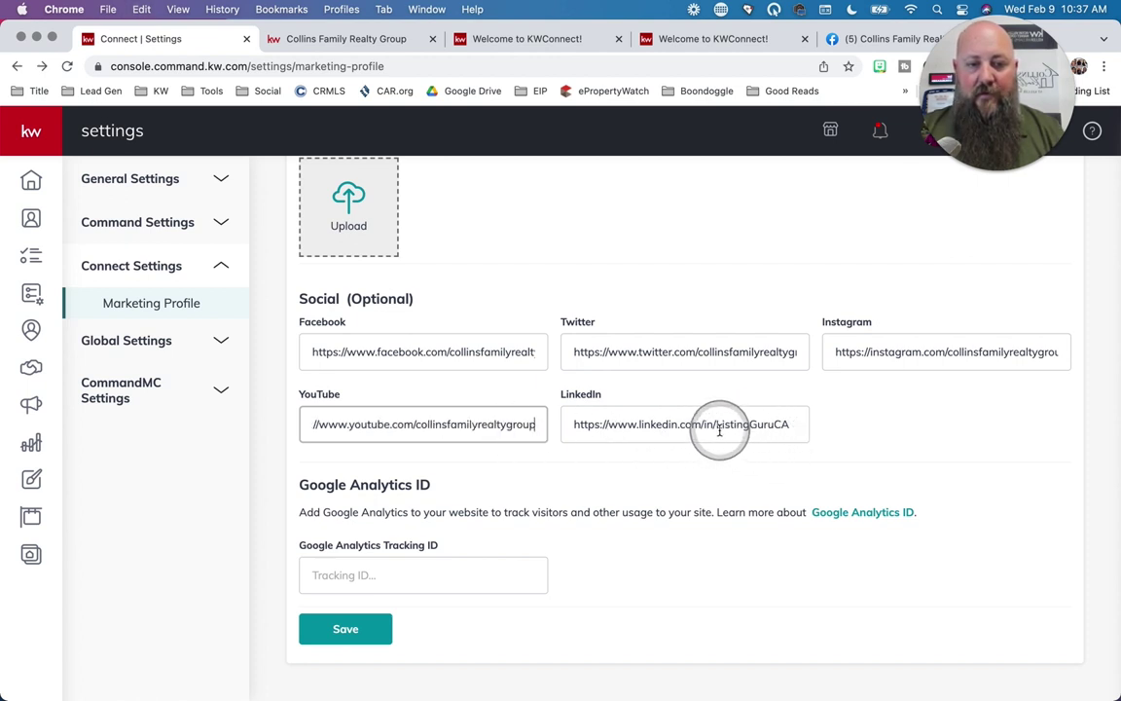
click(866, 453)
- Clear the LinkedIn link and save the Marketing Profile
scroll(720, 460, up, 3)
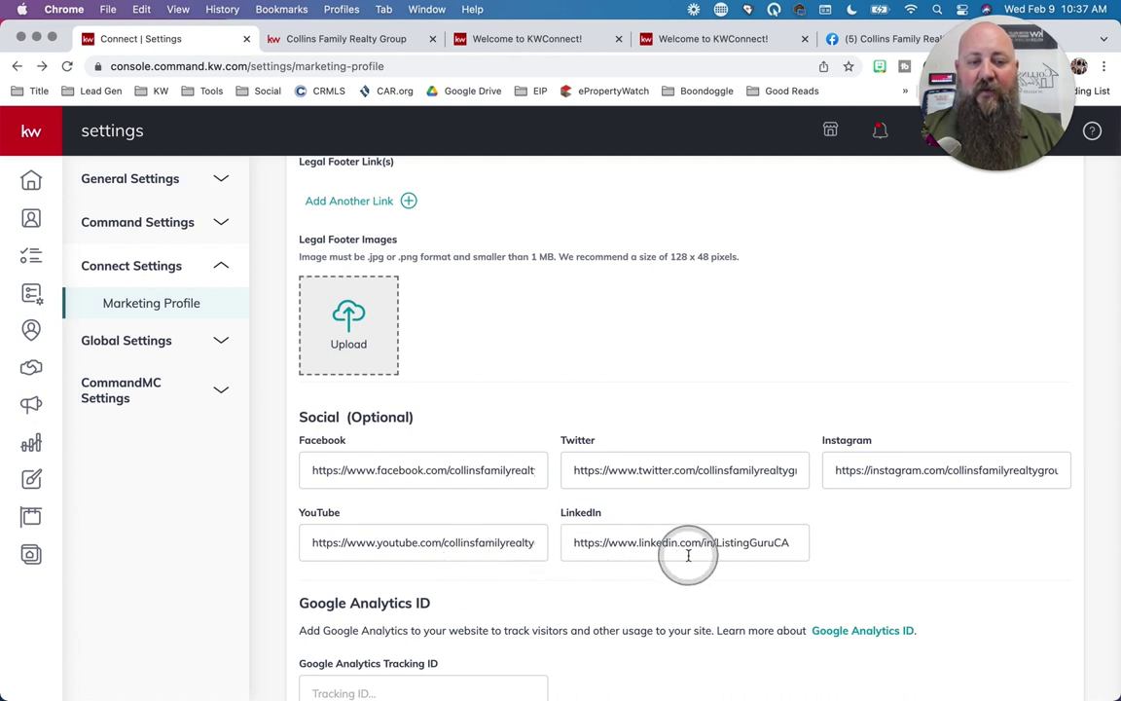
scroll(672, 547, down, 3)
double_click(773, 423)
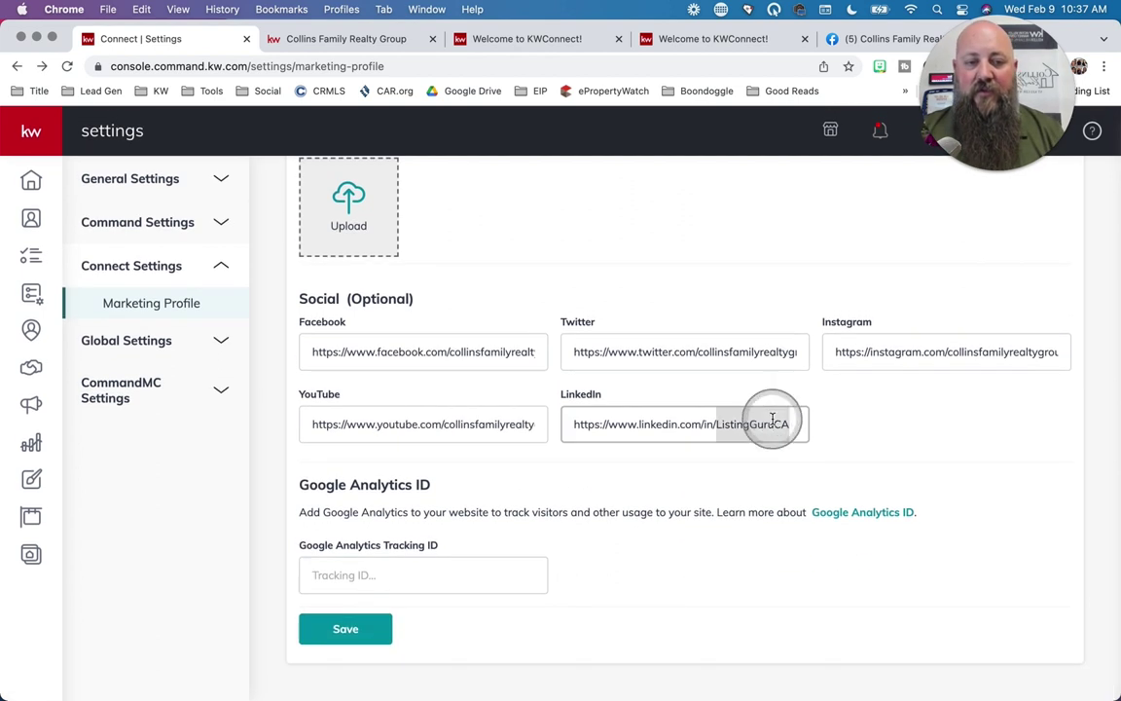
key(super+a)
key(BackSpace)
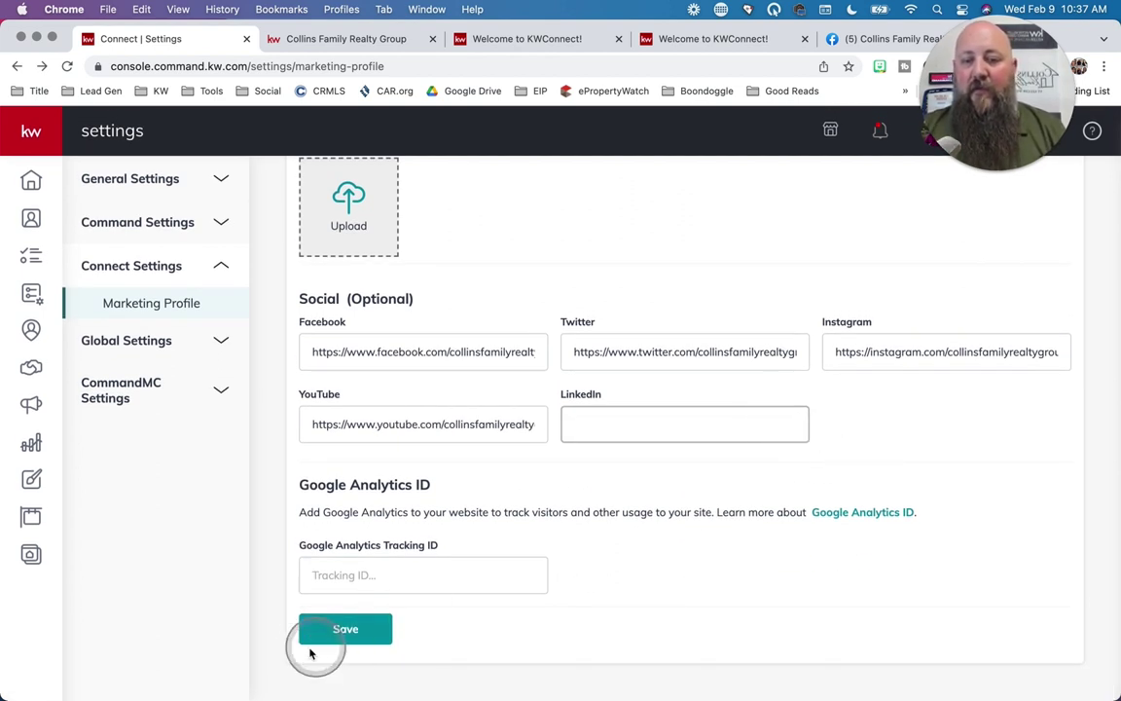
click(333, 628)
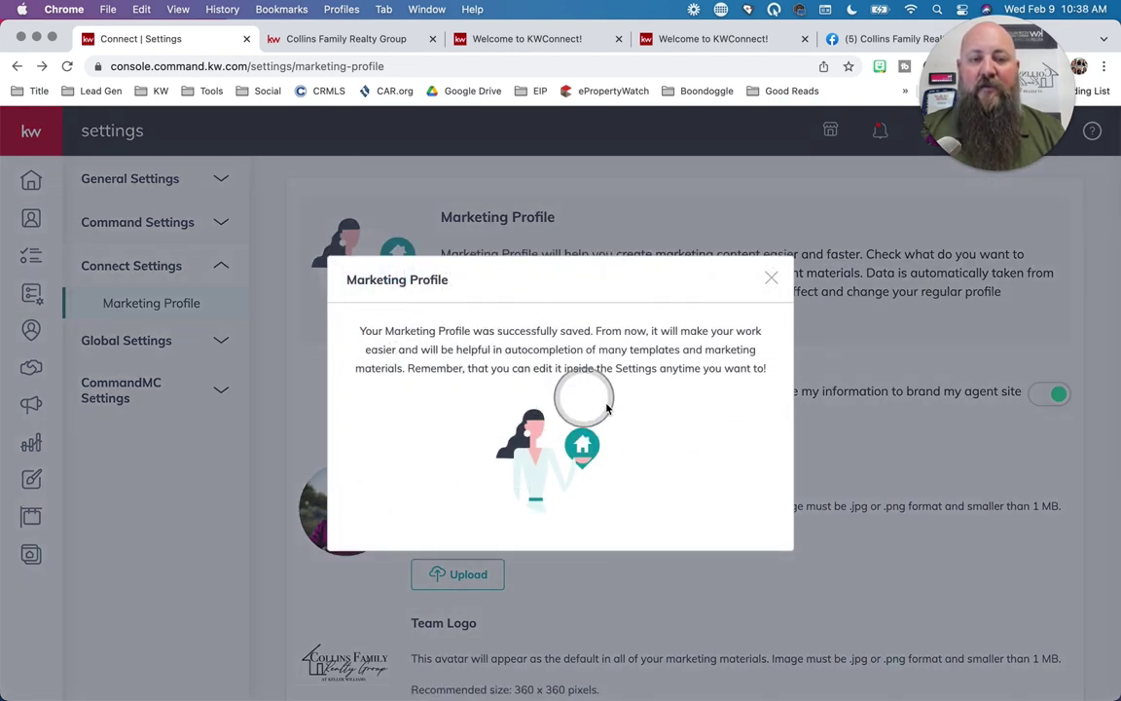
- Re-enable 'Use my information to brand my agent site' and acknowledge the compliance reminder
click(772, 279)
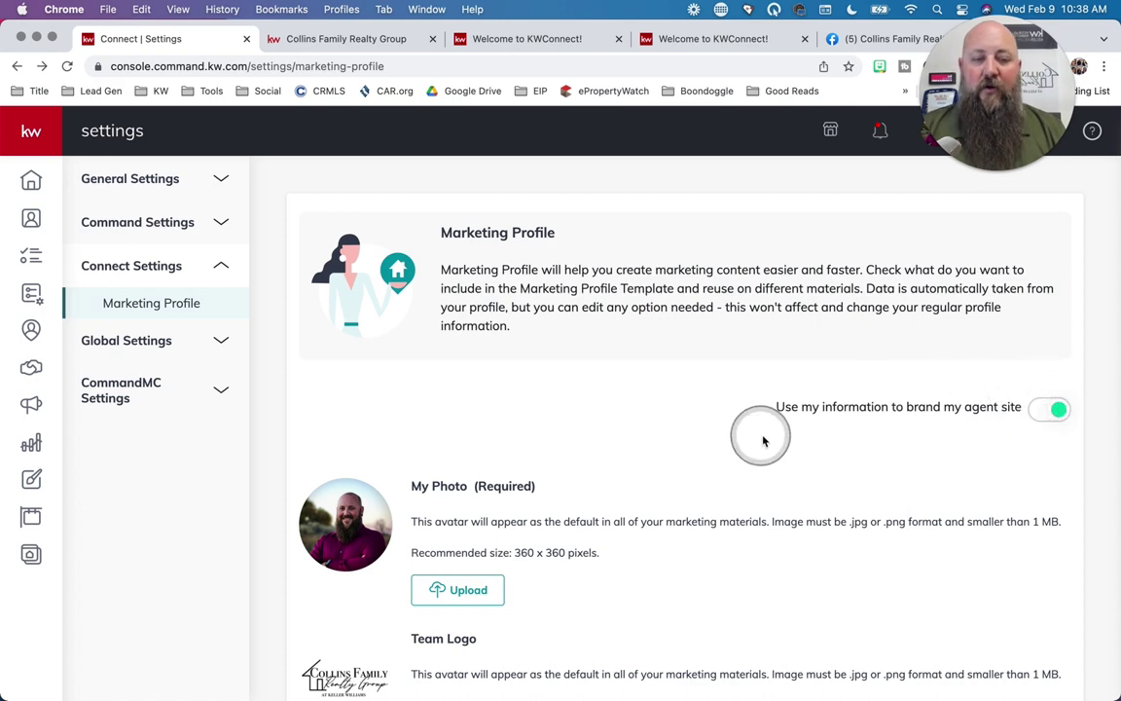
click(1050, 410)
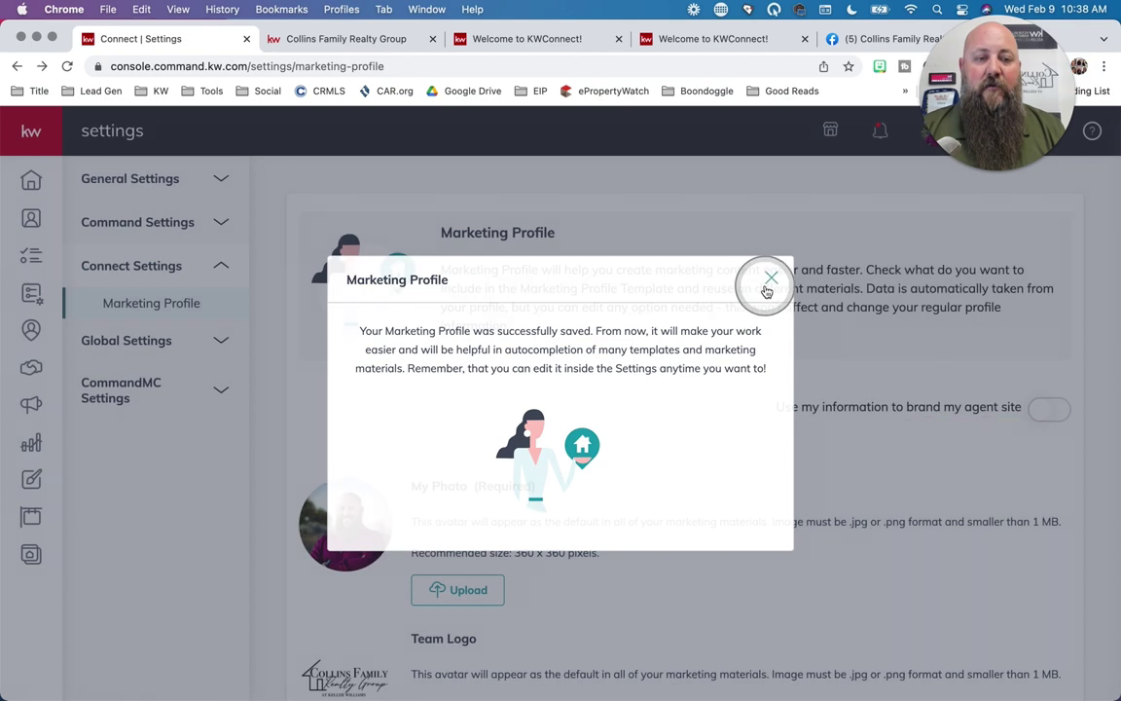
click(767, 289)
click(1052, 412)
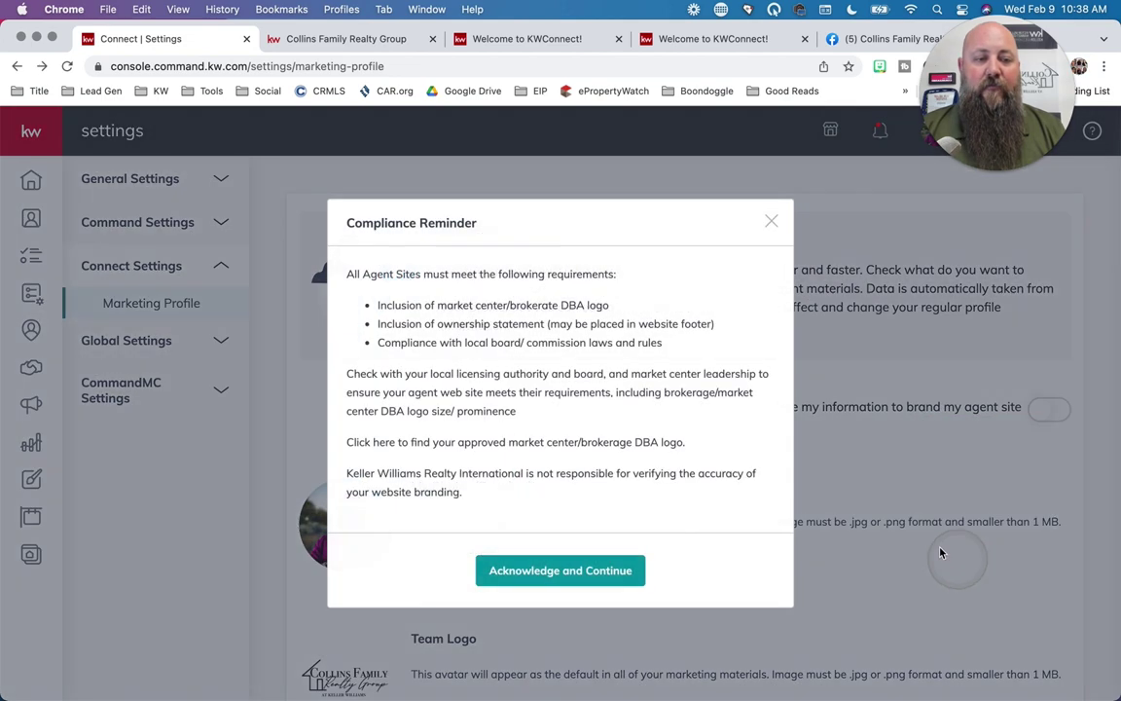
click(563, 574)
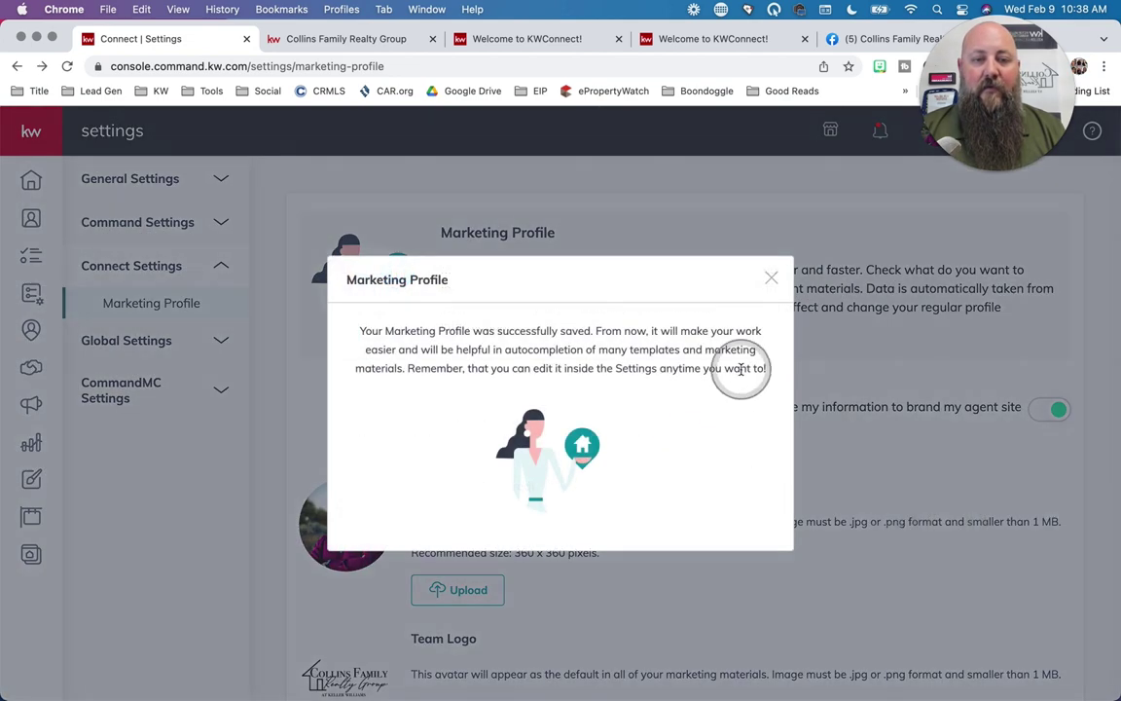
click(767, 284)
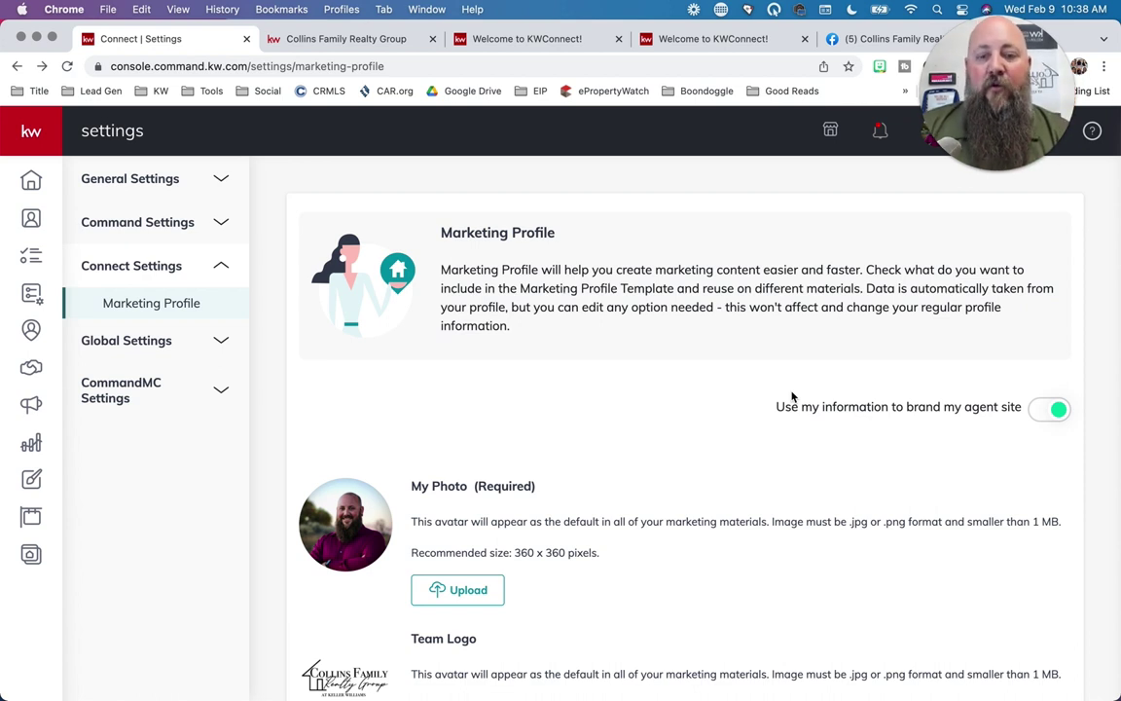
- Try uploading the larger headshot as My Photo, which is rejected as over 1MB
click(463, 589)
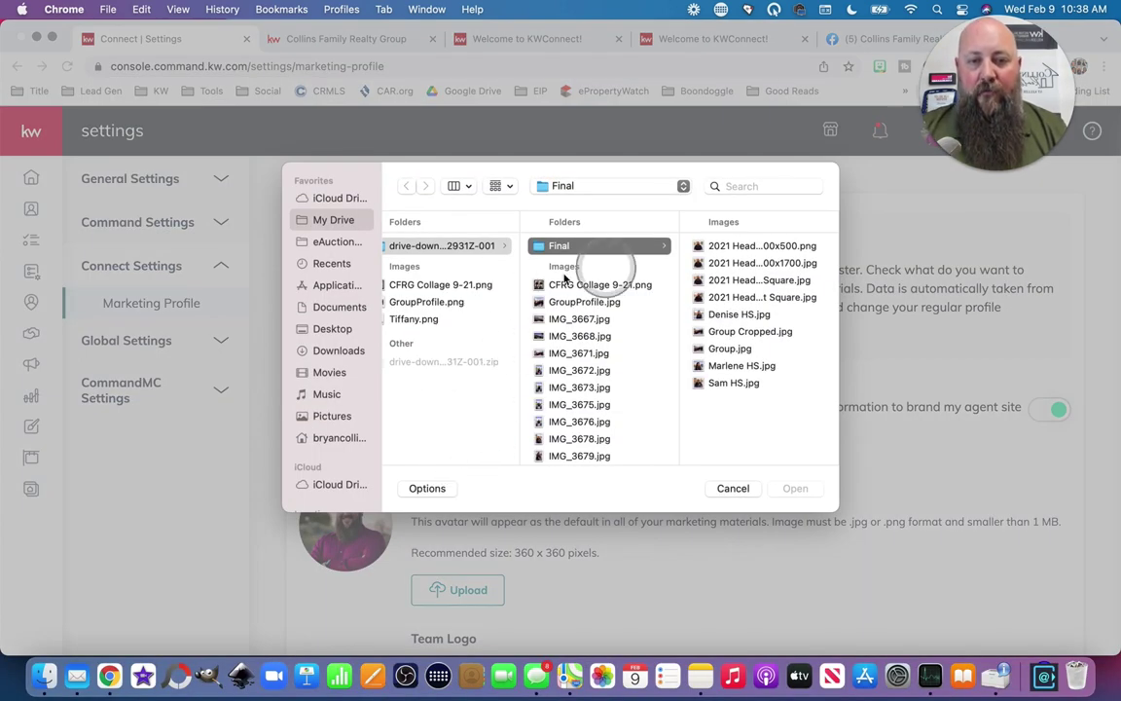
click(720, 245)
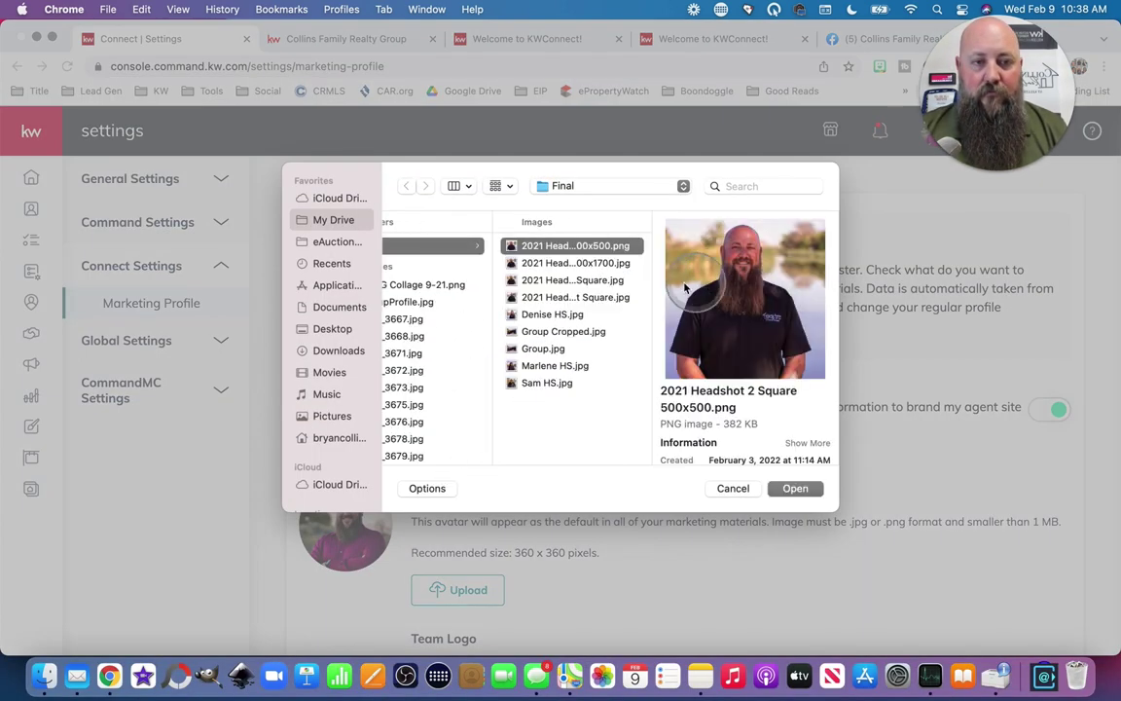
click(570, 261)
click(803, 495)
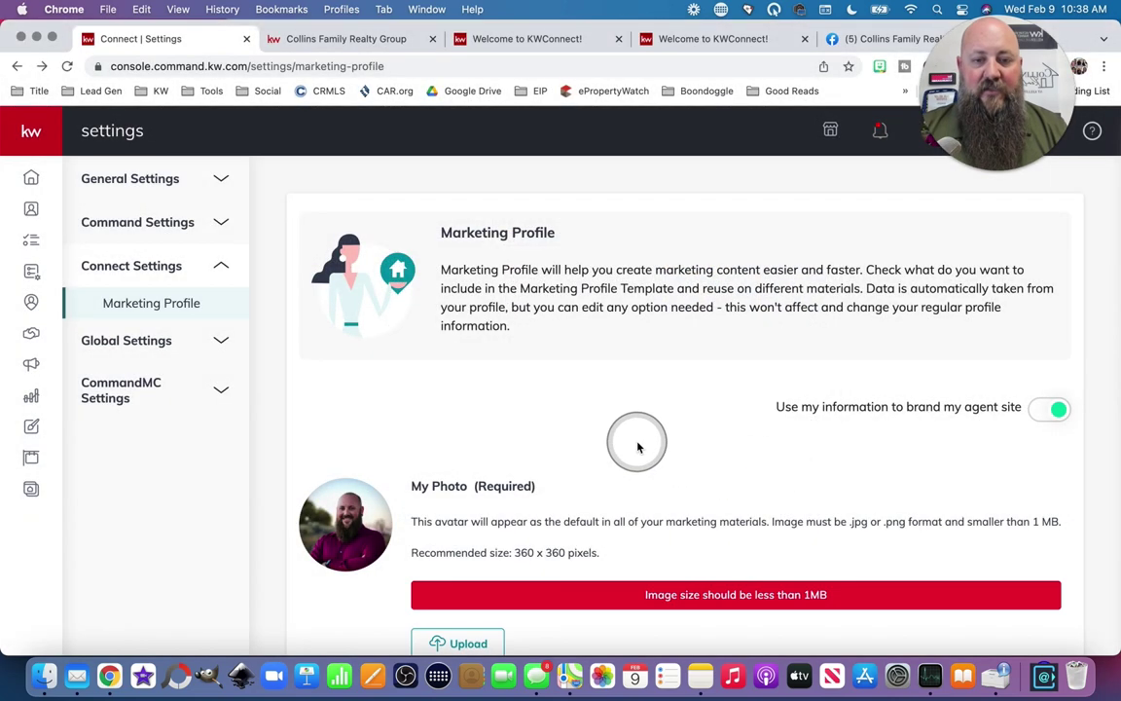
- Upload '2021 Headshot 2 Square 500x500.png' as the My Photo image instead
click(569, 555)
click(479, 247)
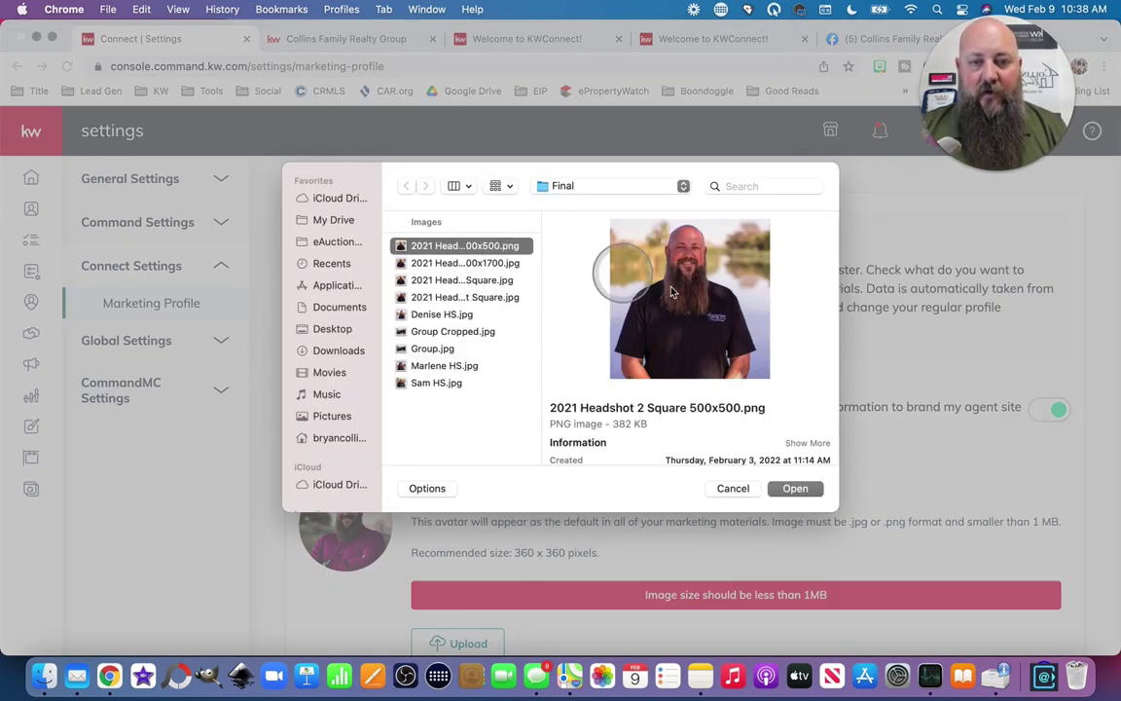
click(485, 283)
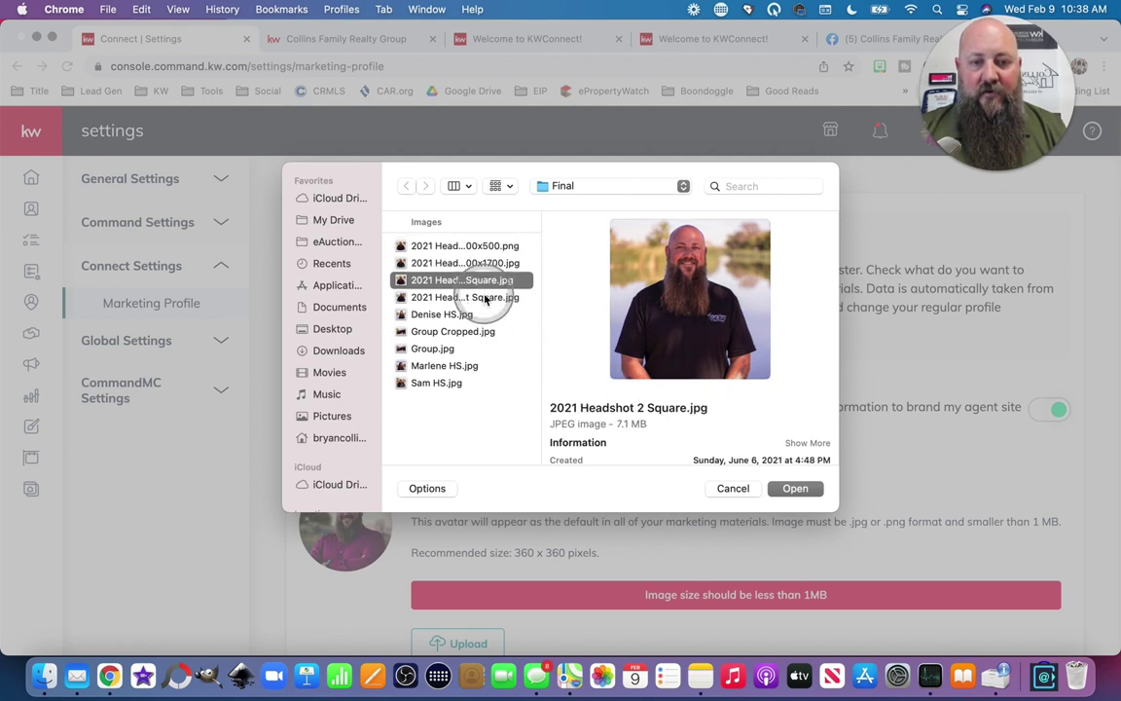
click(484, 297)
click(475, 245)
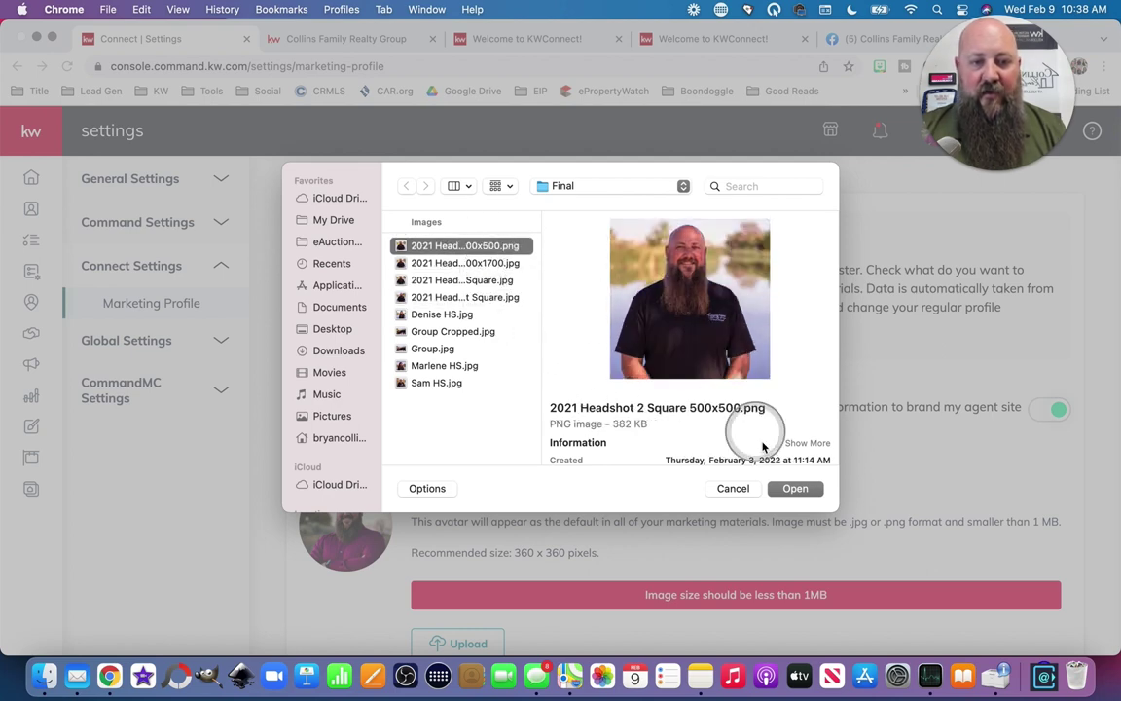
click(798, 489)
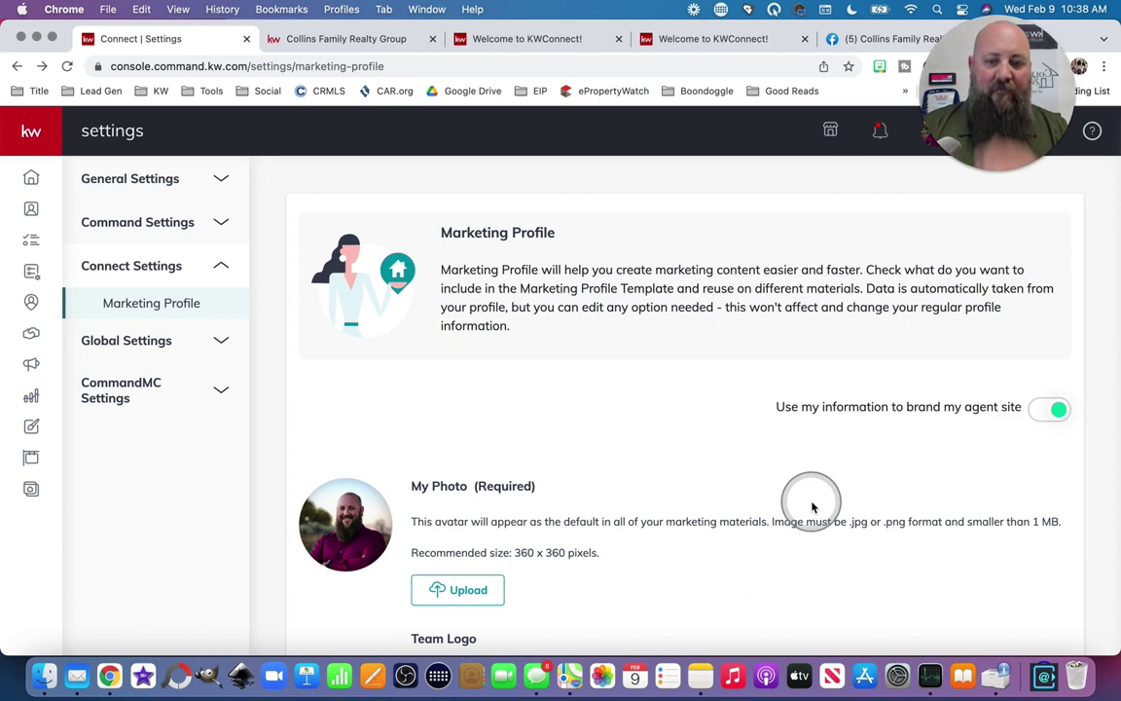
scroll(812, 506, down, 3)
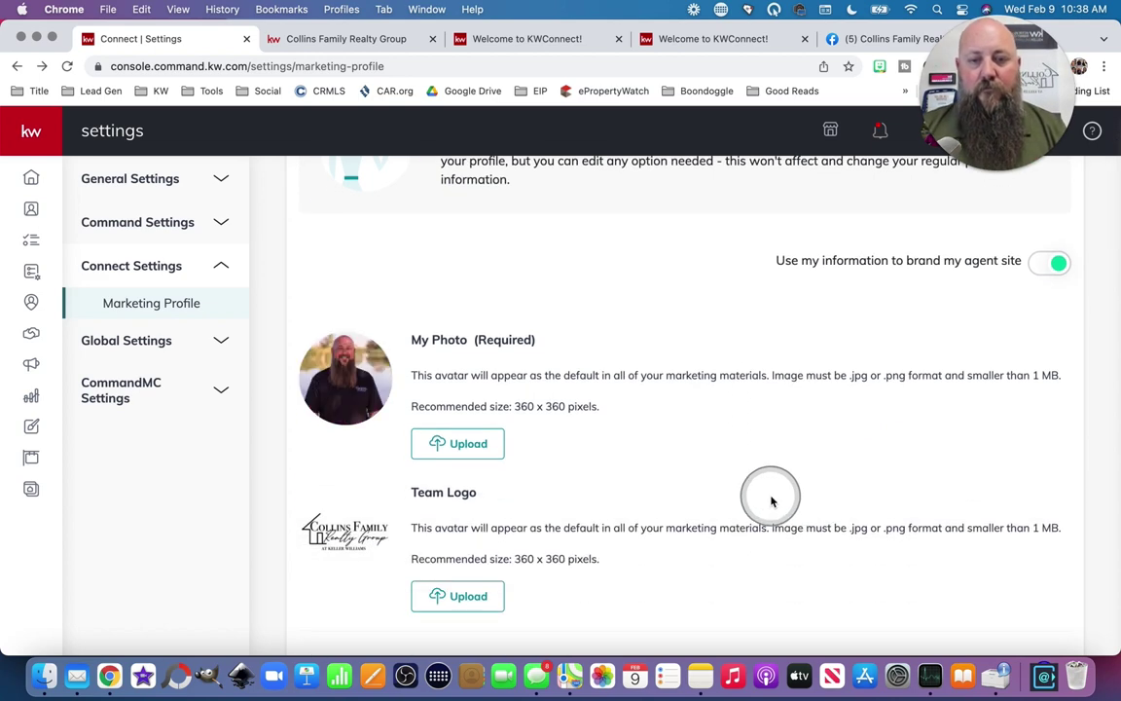
- Start a new team logo upload and browse to My Drive's 6. Marketing > Logo folder
scroll(772, 501, down, 3)
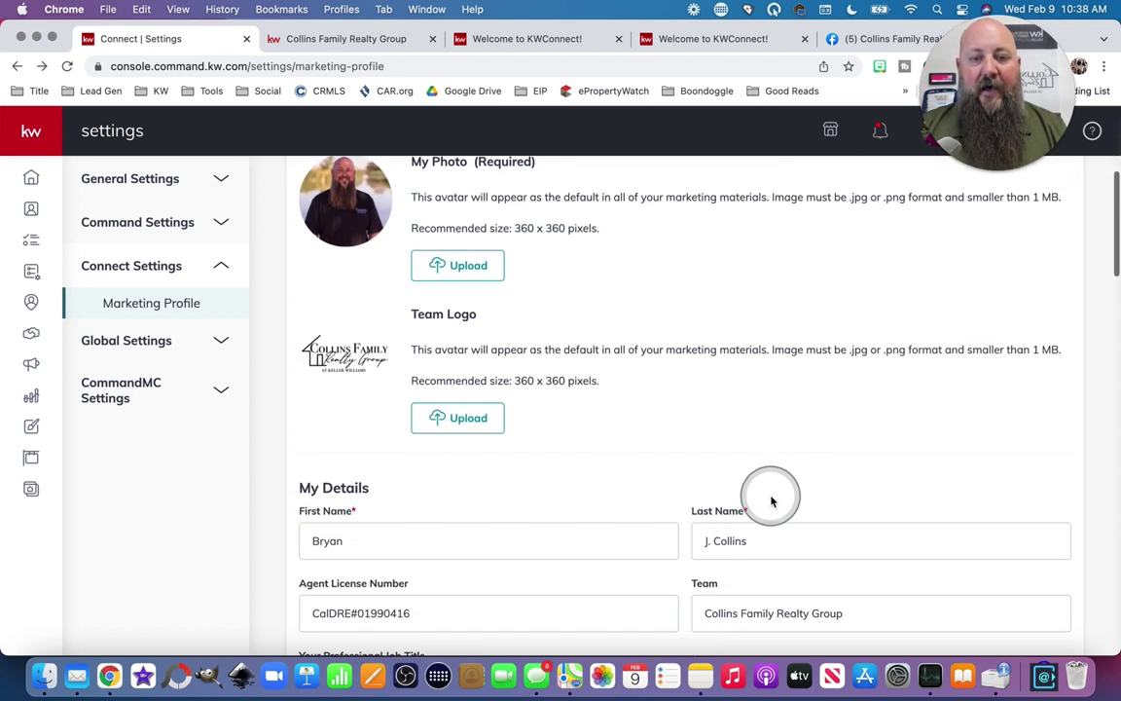
click(449, 420)
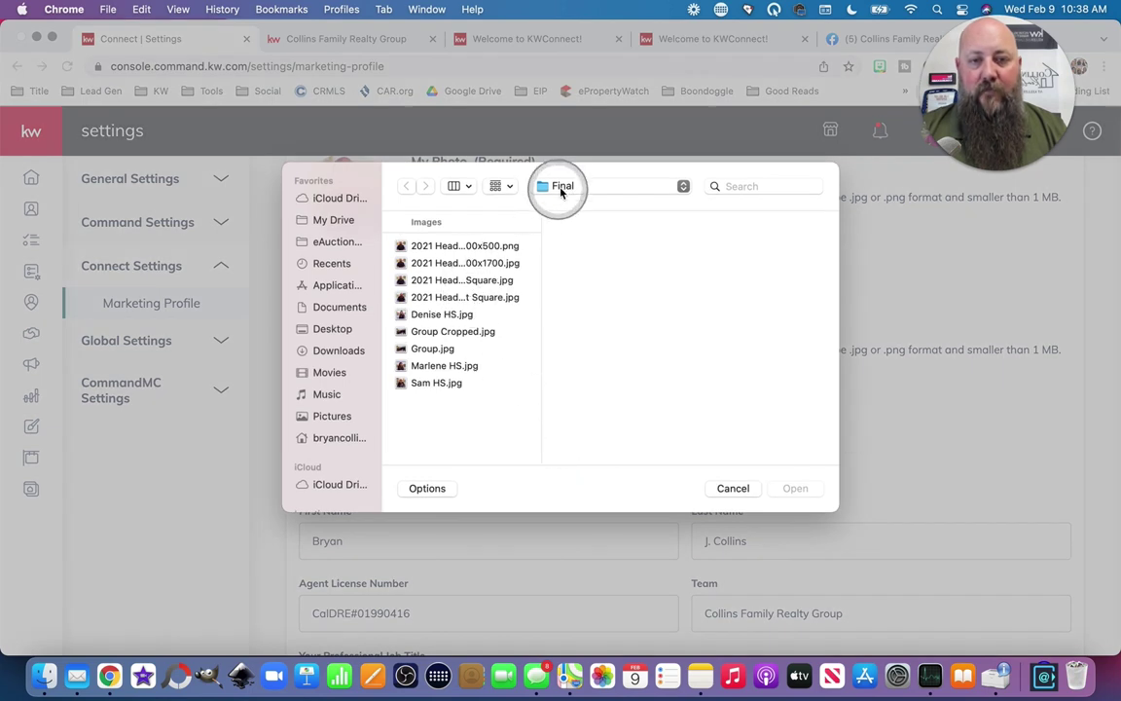
click(560, 186)
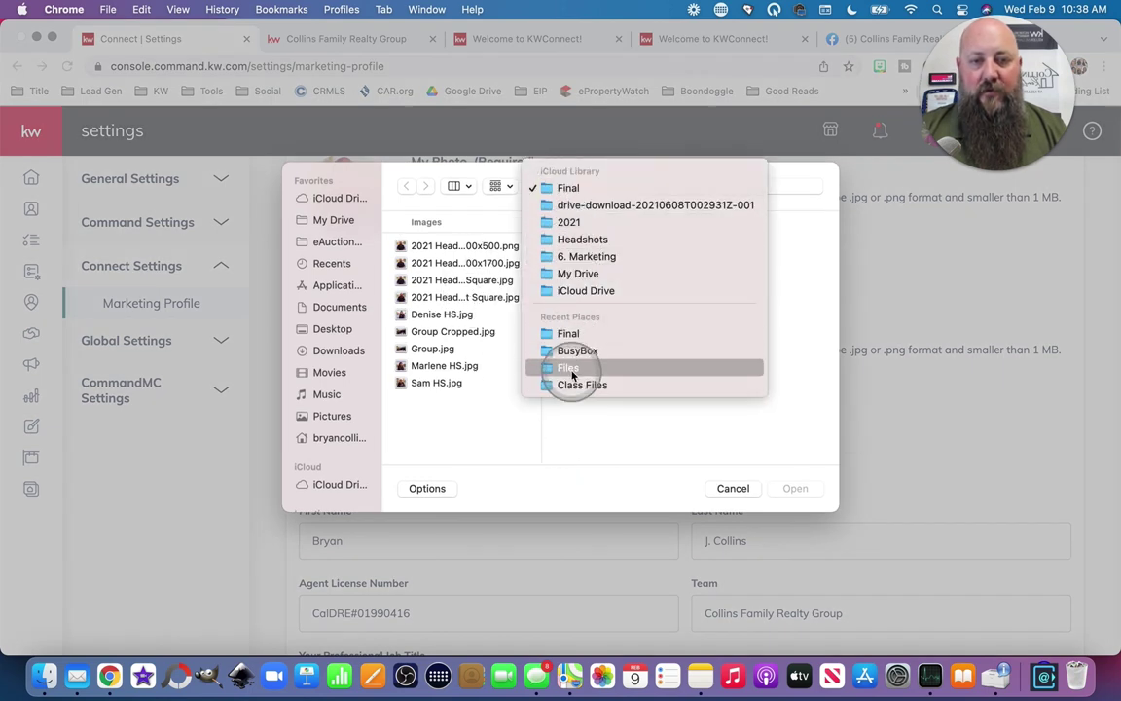
click(569, 367)
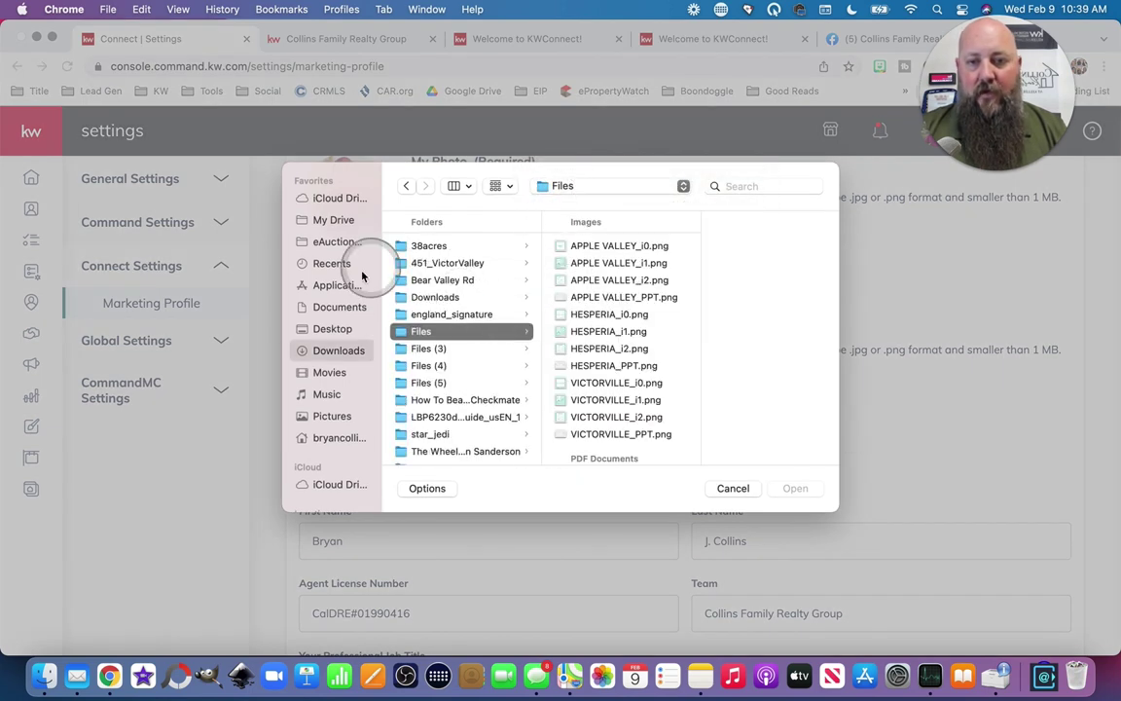
click(333, 219)
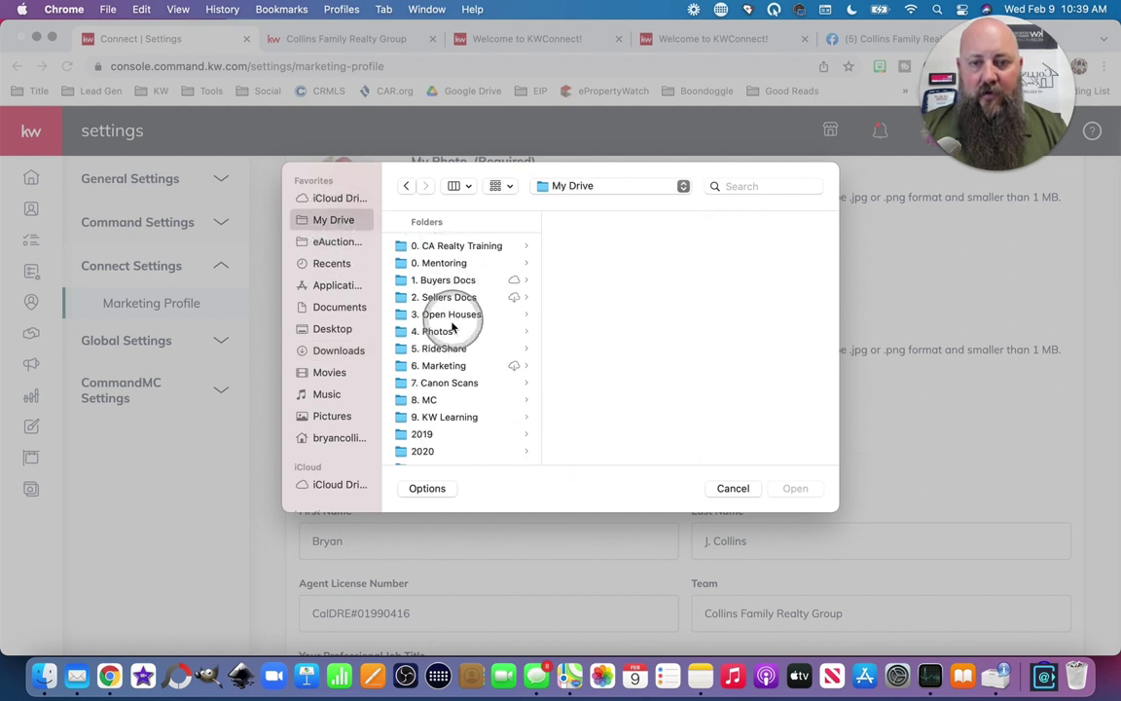
click(439, 366)
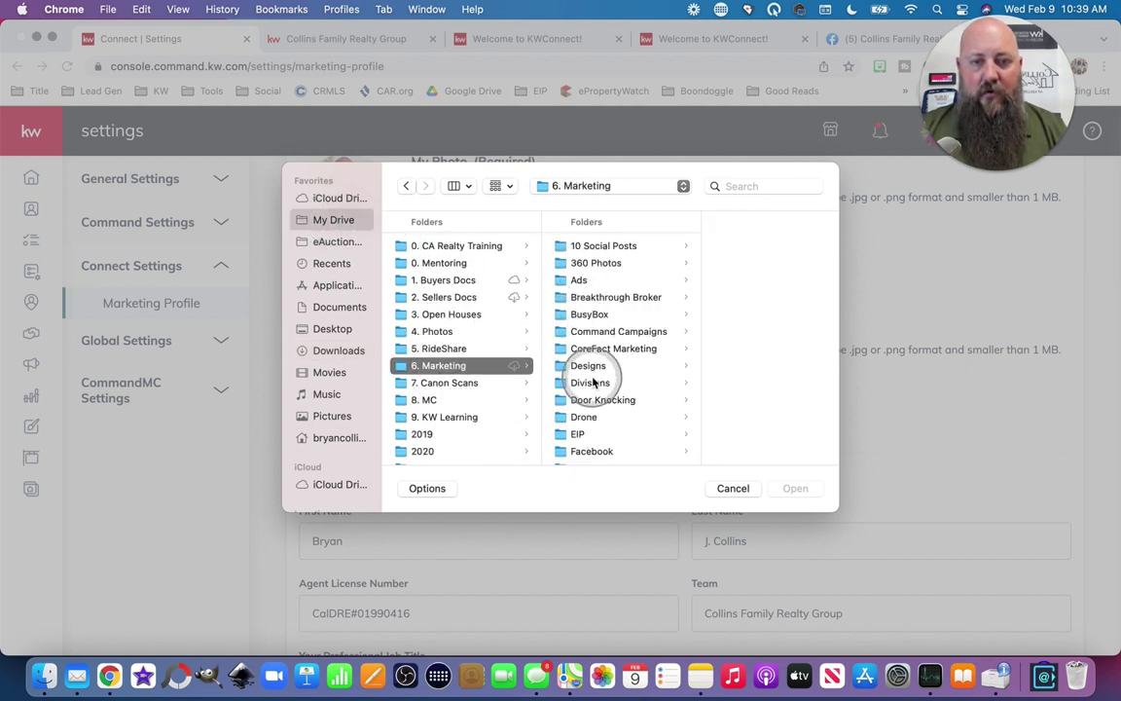
scroll(592, 383, down, 5)
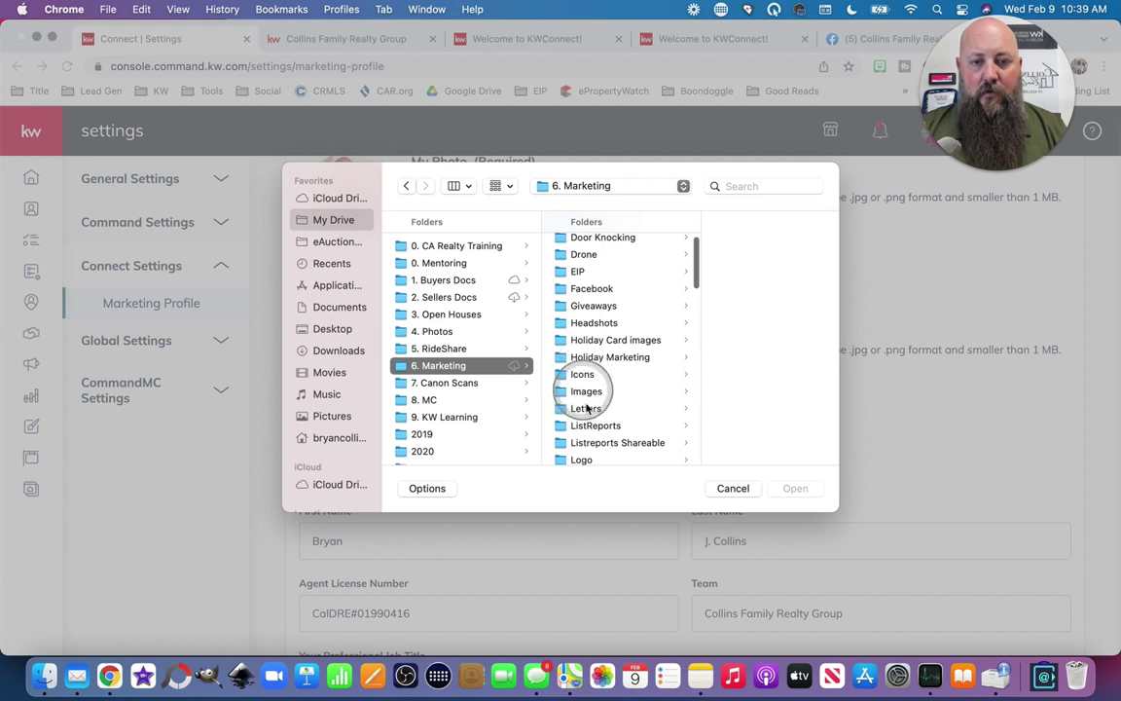
click(584, 459)
- Upload '2021 Logo SM.png' from the CFRG logo folder as the Team Logo
click(725, 244)
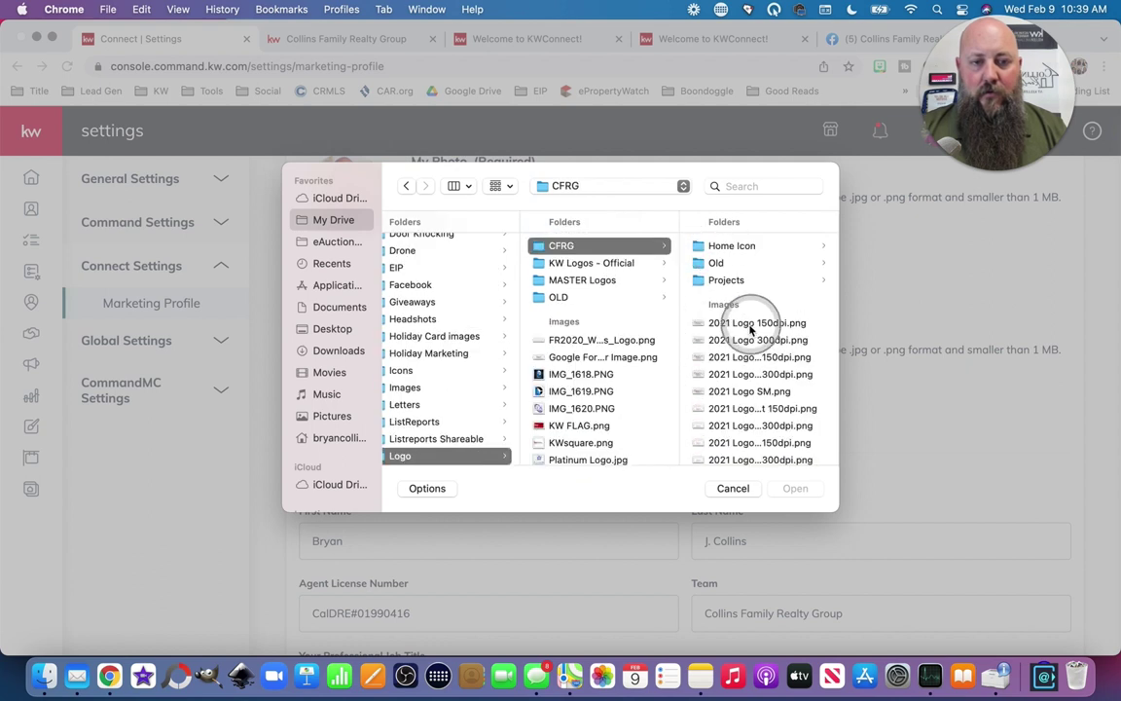
click(741, 325)
key(Down)
key(Down)
key(Down)
key(Down)
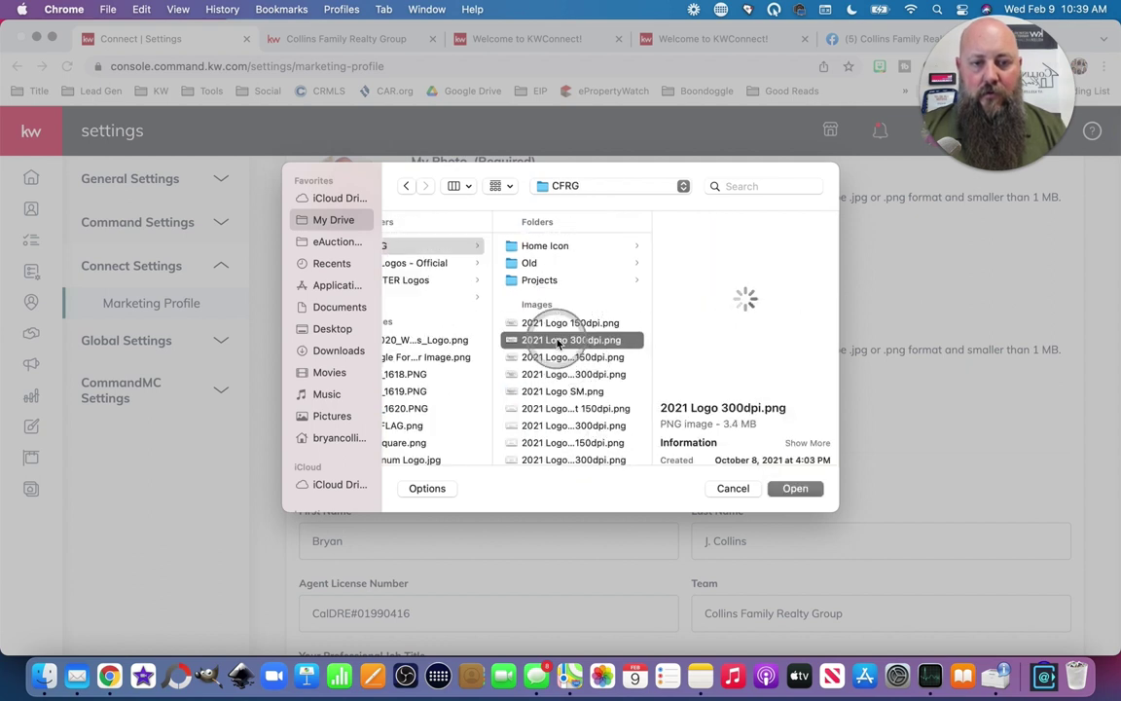
key(Down)
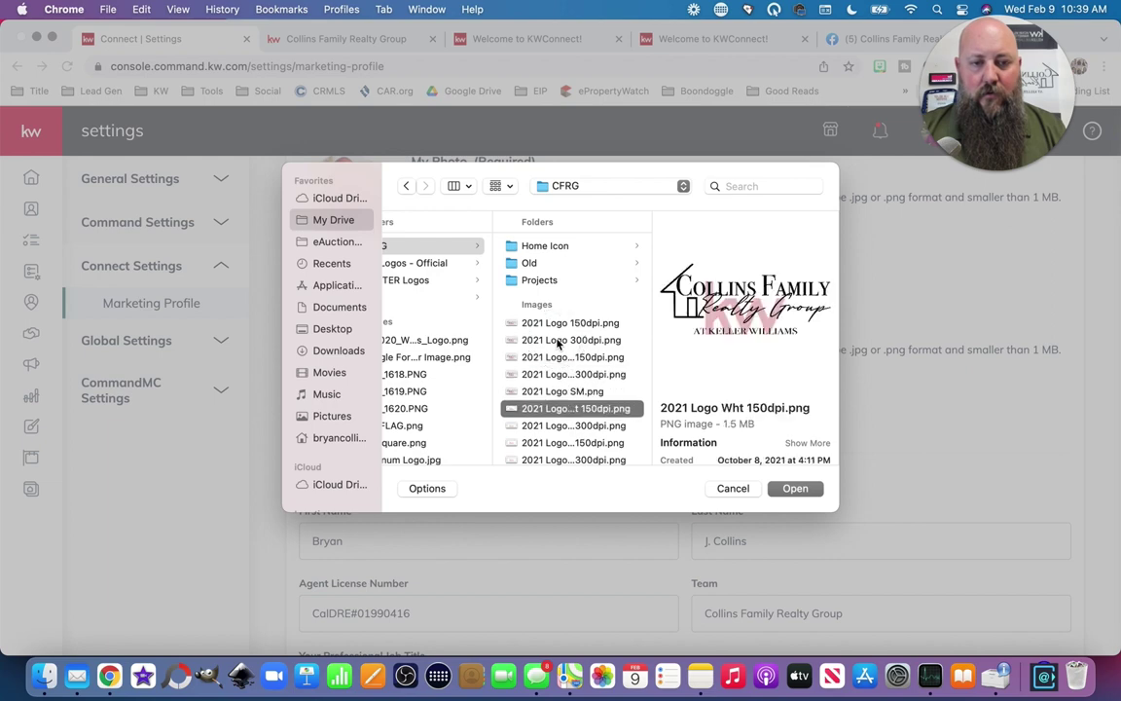
key(Up)
click(808, 479)
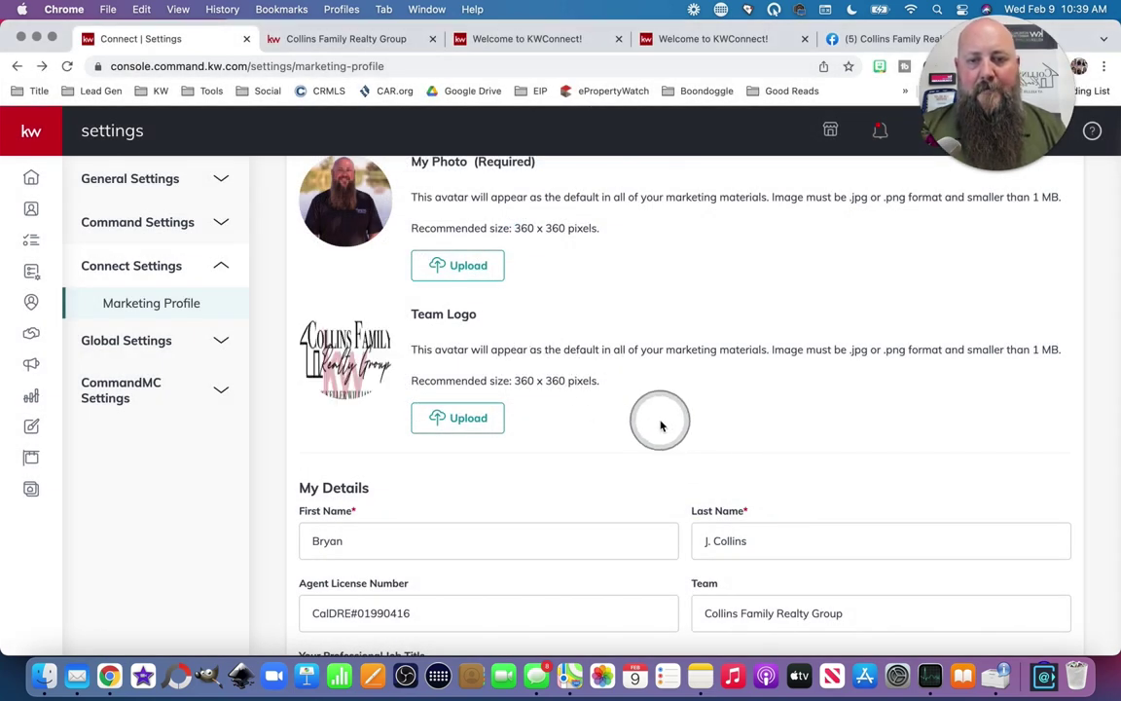
- Save the Marketing Profile with the new photo and logo, then dismiss the confirmation
scroll(720, 432, down, 15)
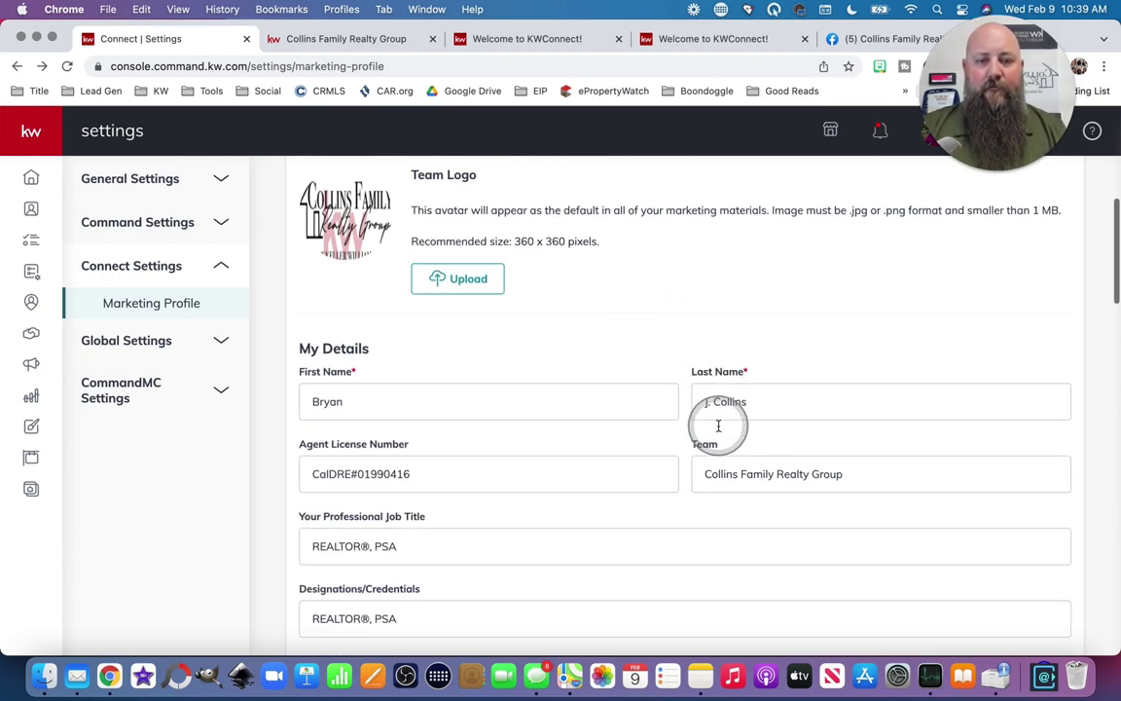
scroll(622, 544, down, 3)
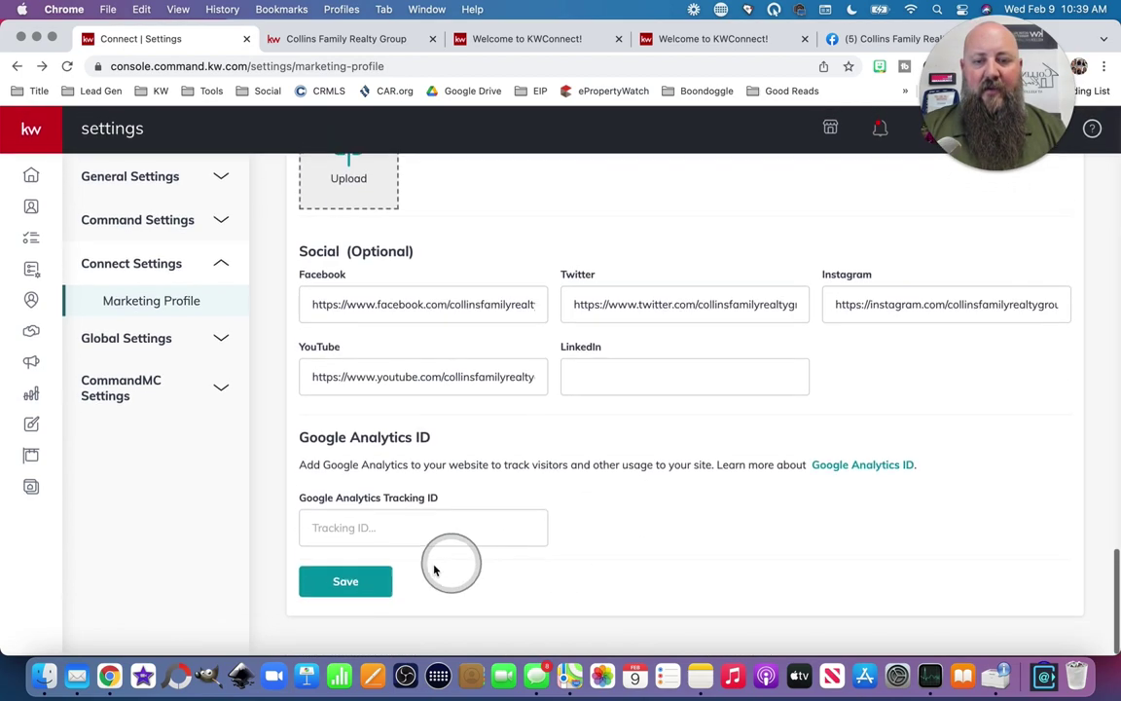
click(347, 581)
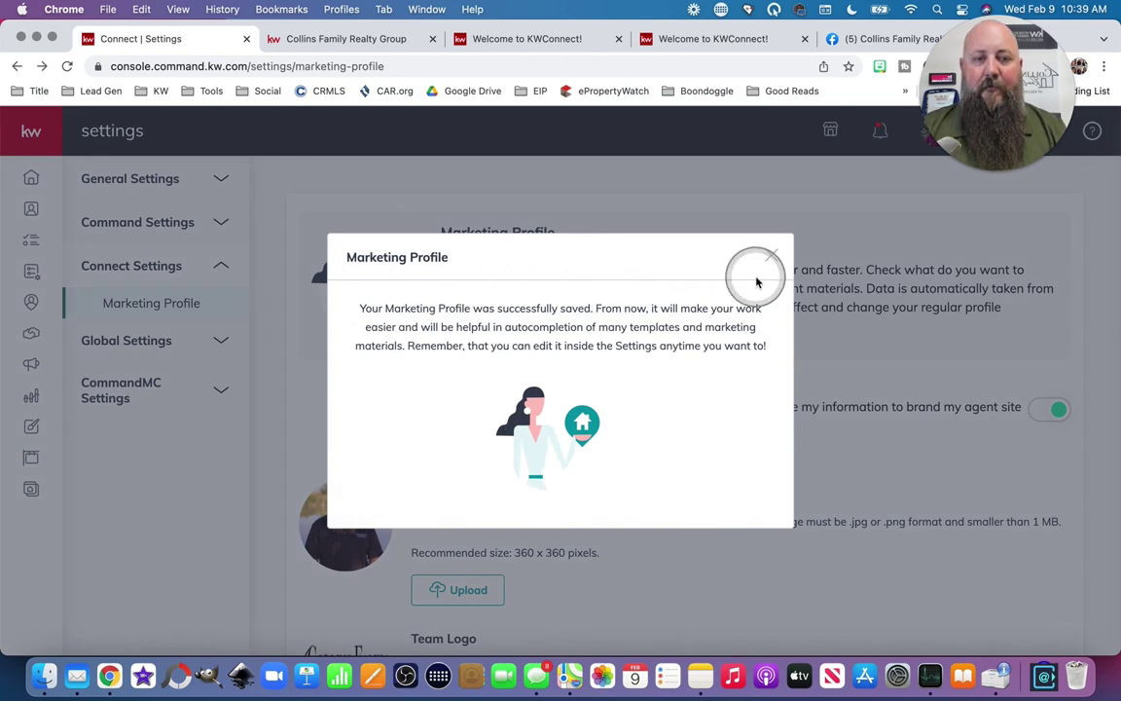
click(775, 255)
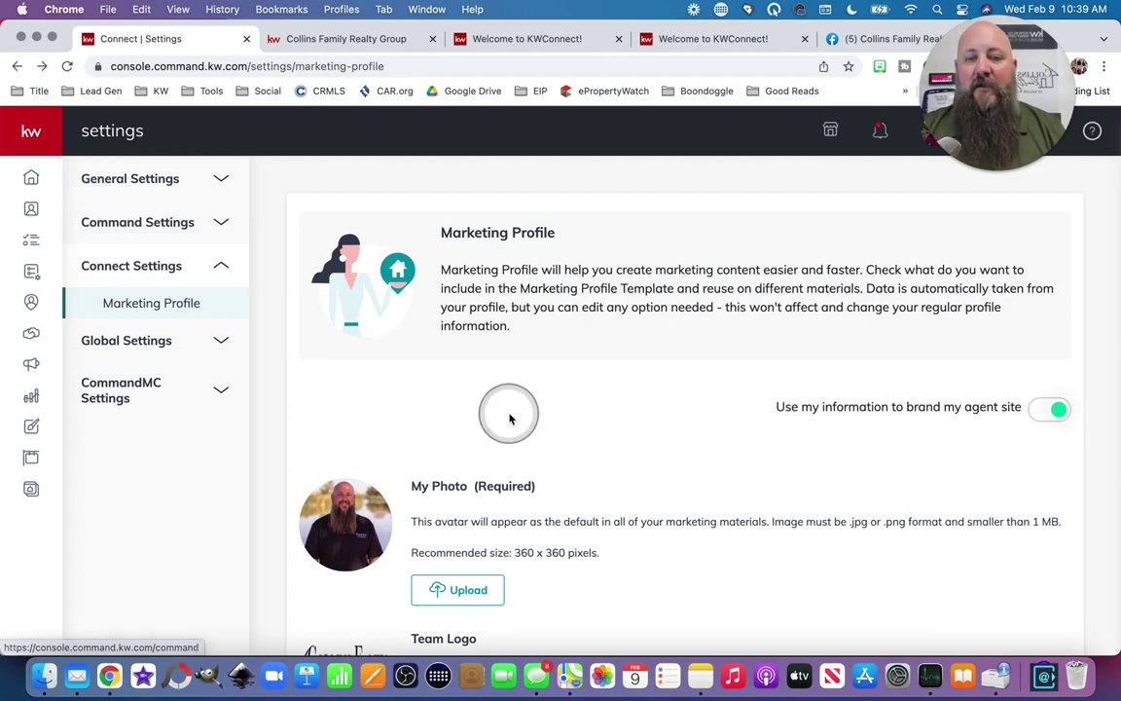
- Go to the Consumer section's Agent Site Pages listing Contact Us and About Me
scroll(508, 409, down, 10)
scroll(508, 413, down, 3)
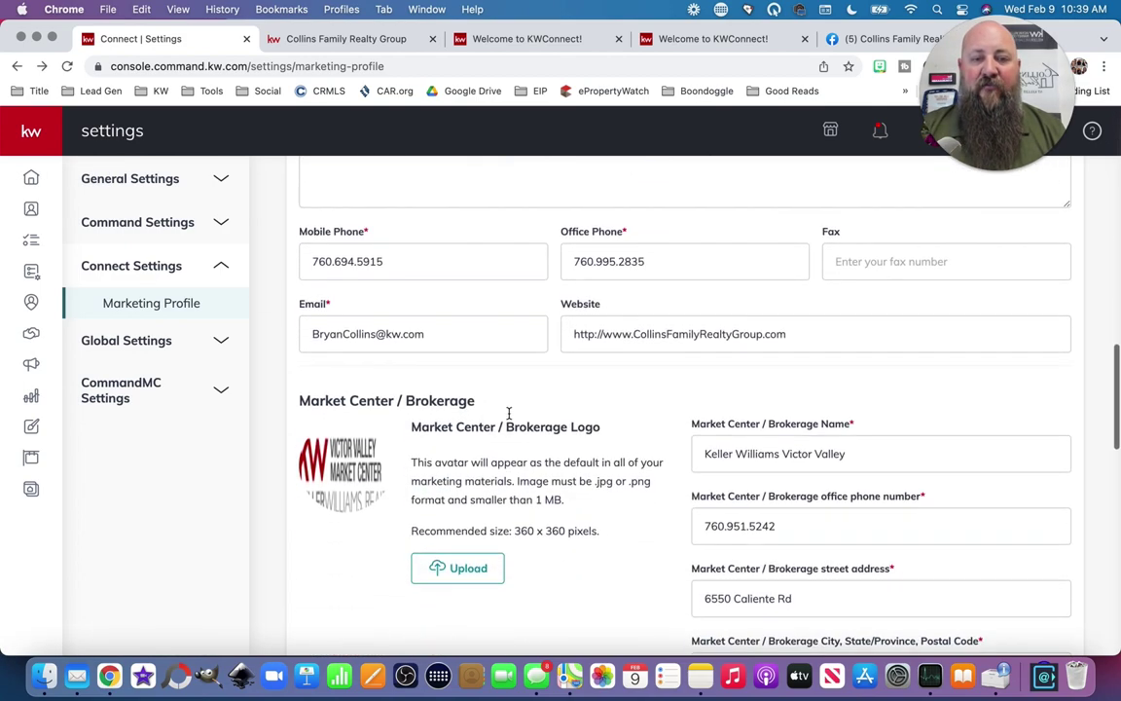
scroll(508, 416, up, 8)
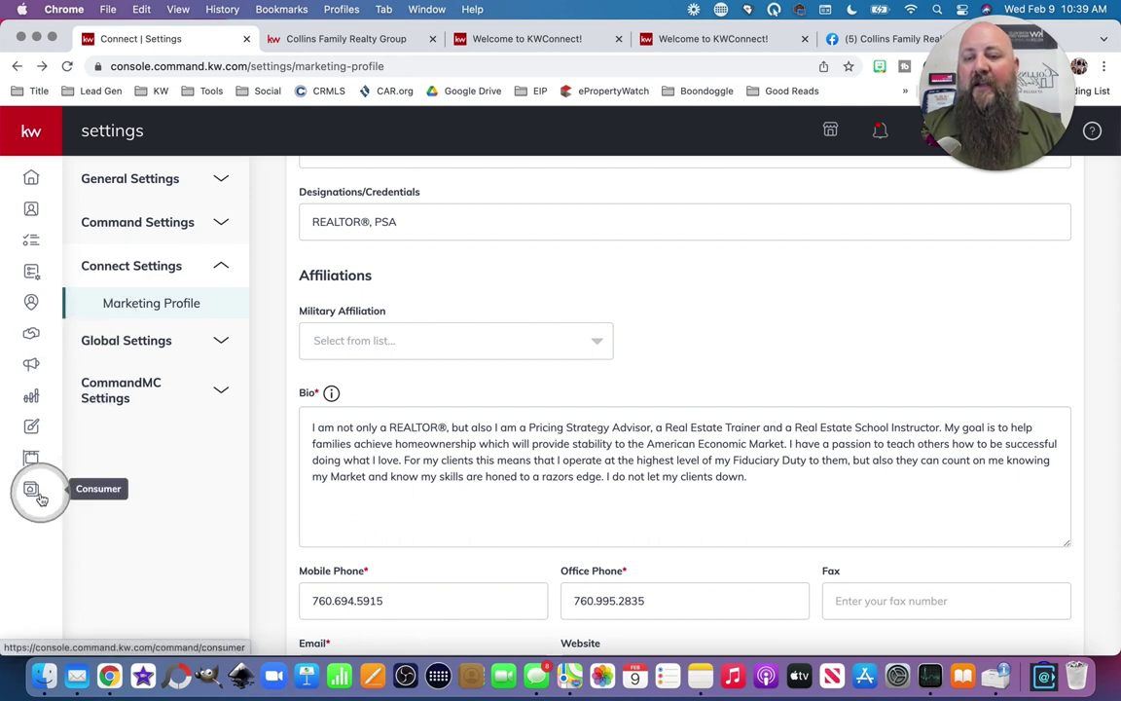
click(34, 492)
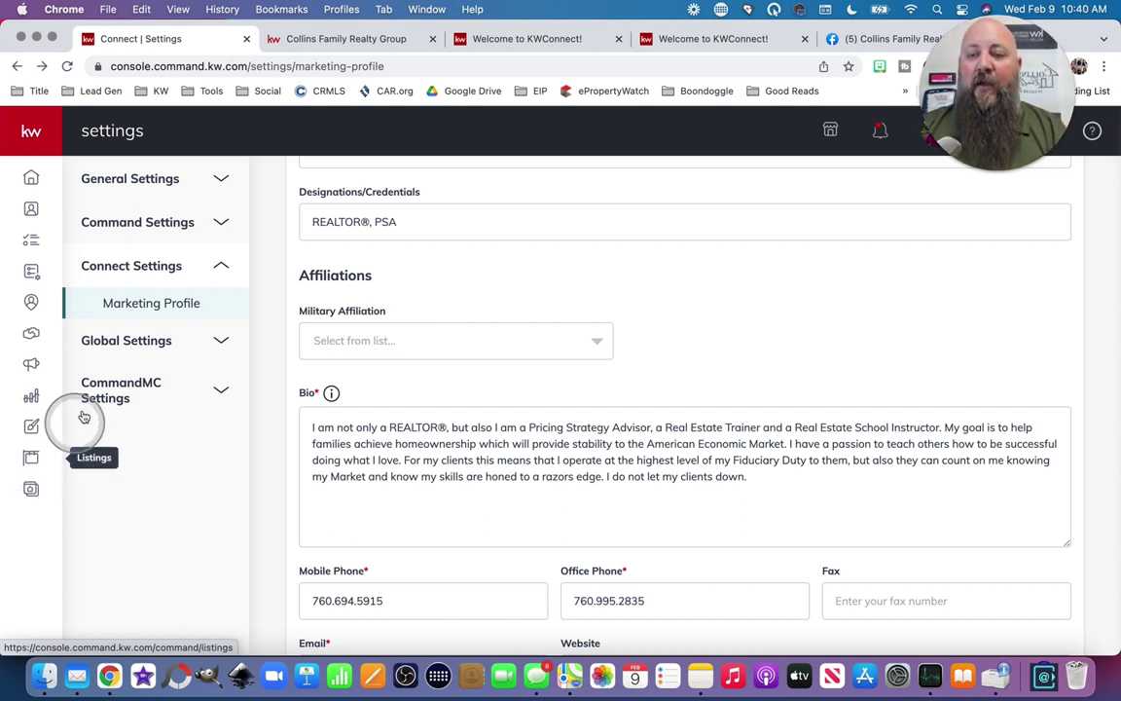
click(54, 494)
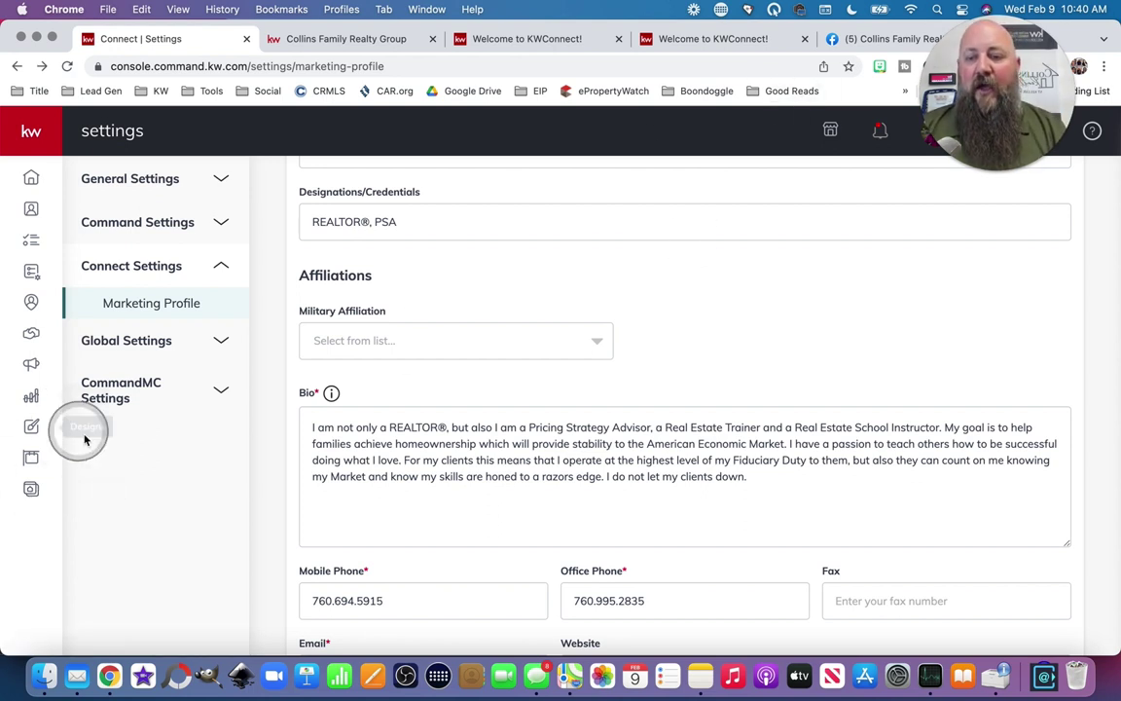
click(31, 489)
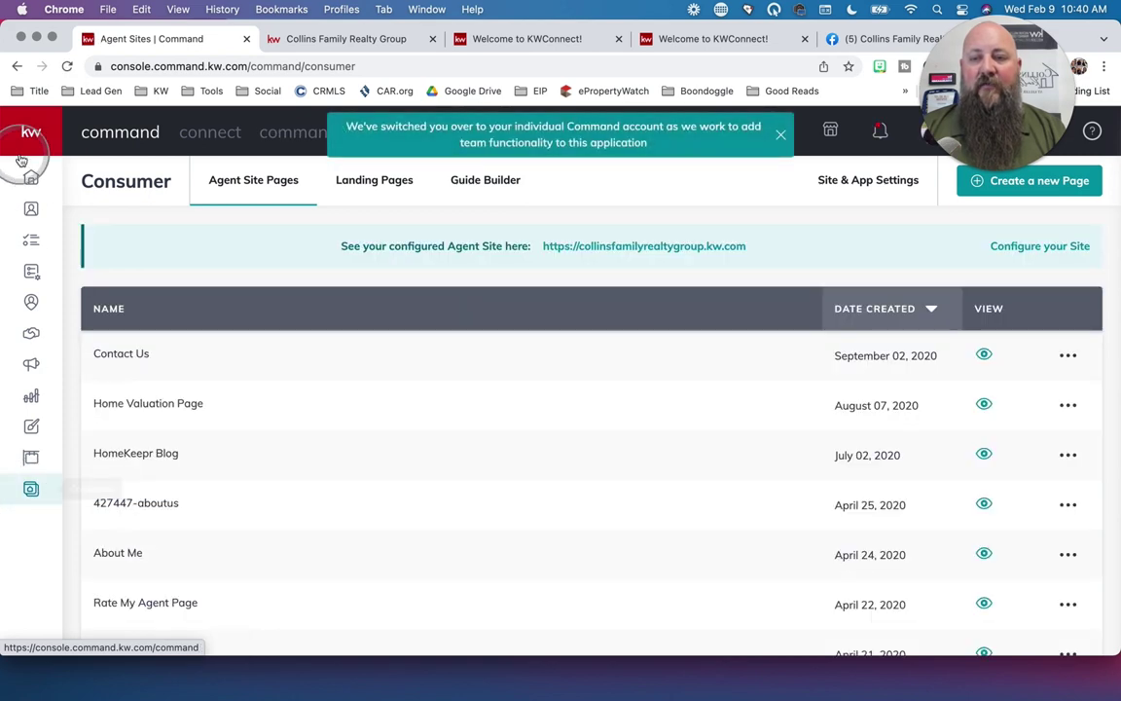
mouse_move(21, 166)
click(82, 487)
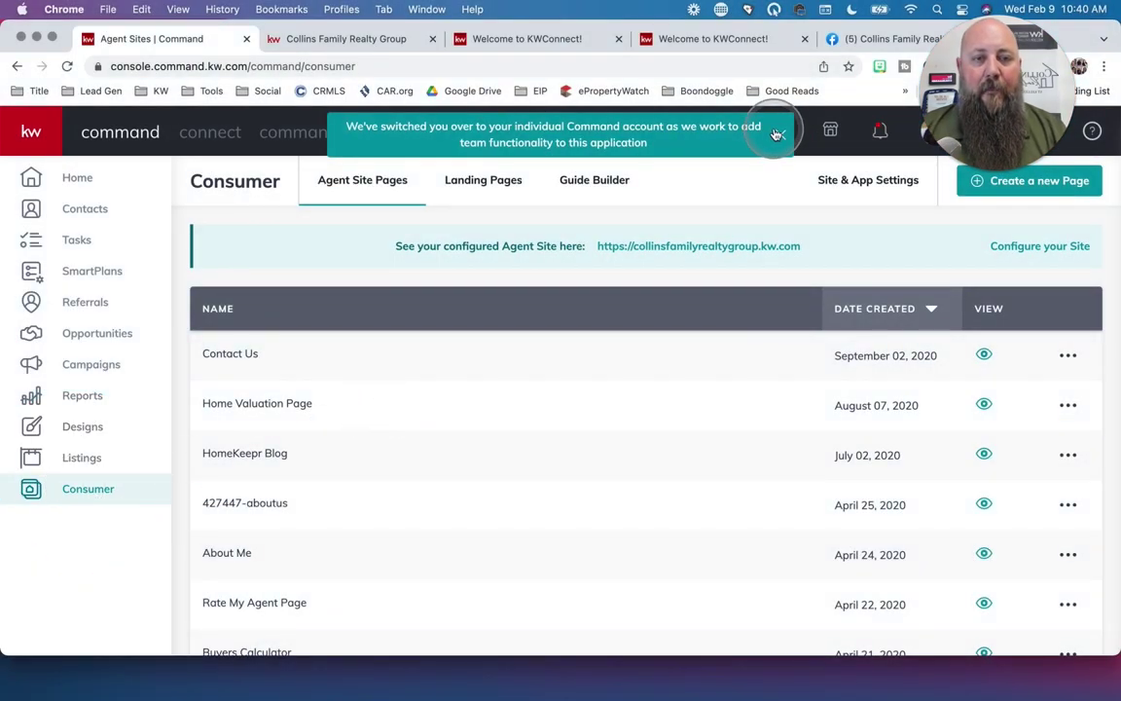
- Dismiss the account-switch notice and open Site & App Settings showing the hero settings
click(778, 134)
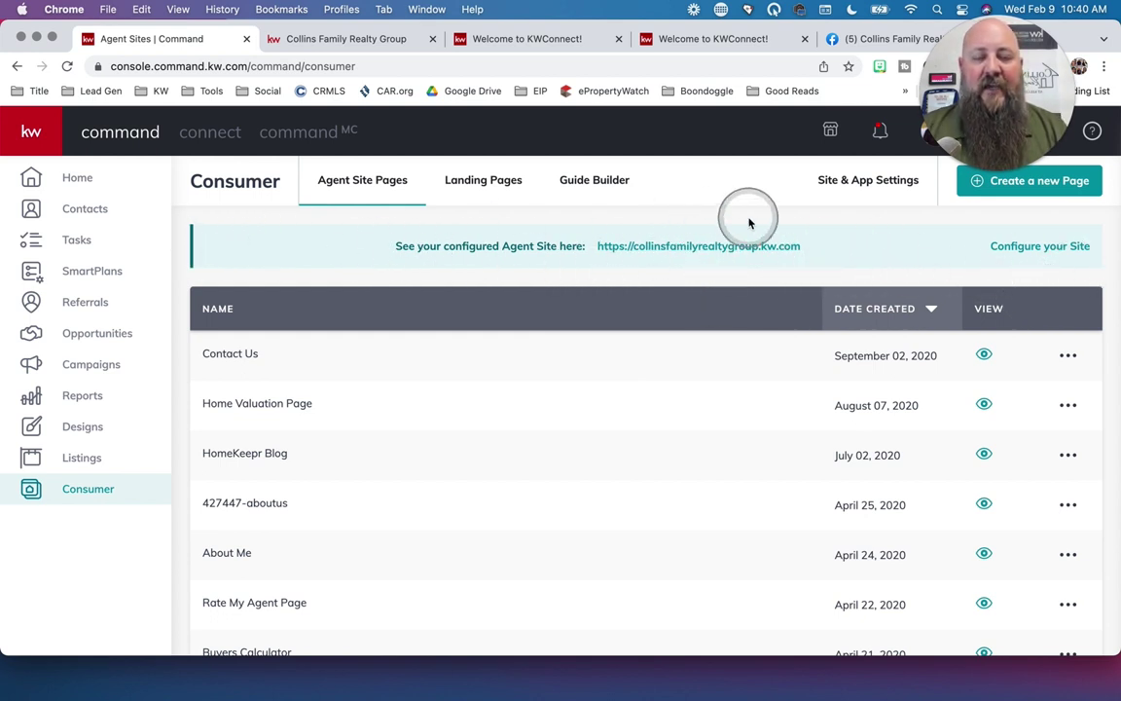
click(837, 185)
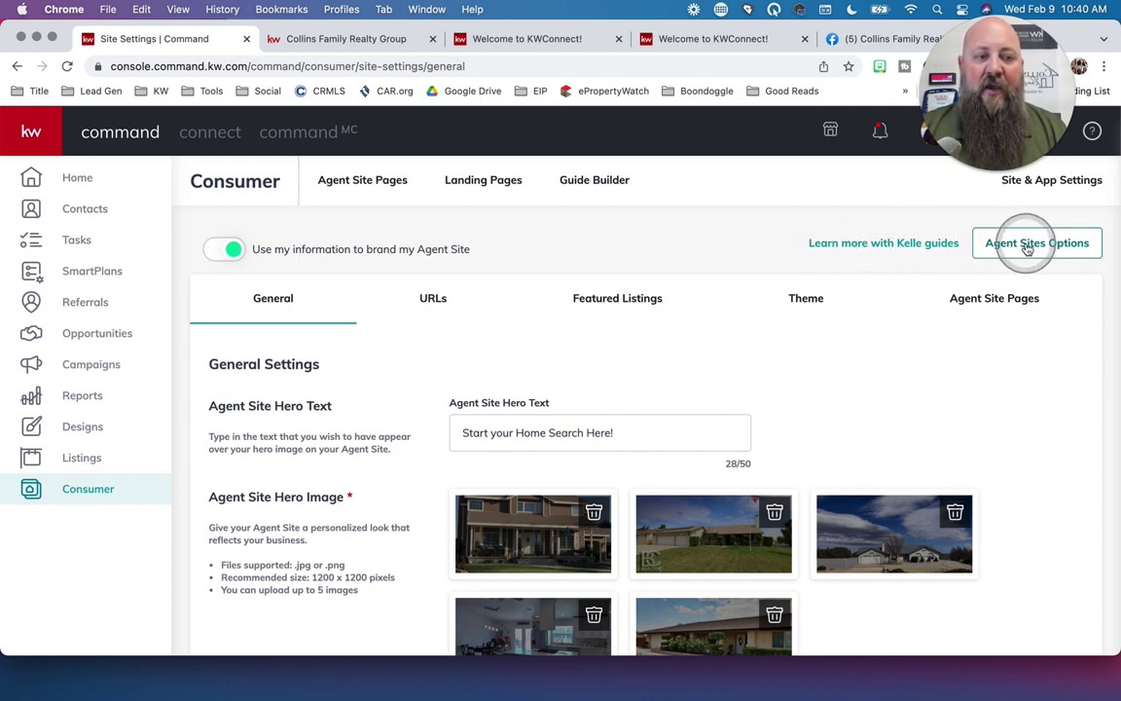
- Launch the Agent Site Kelle guide, leaving the settings page when prompted
click(883, 245)
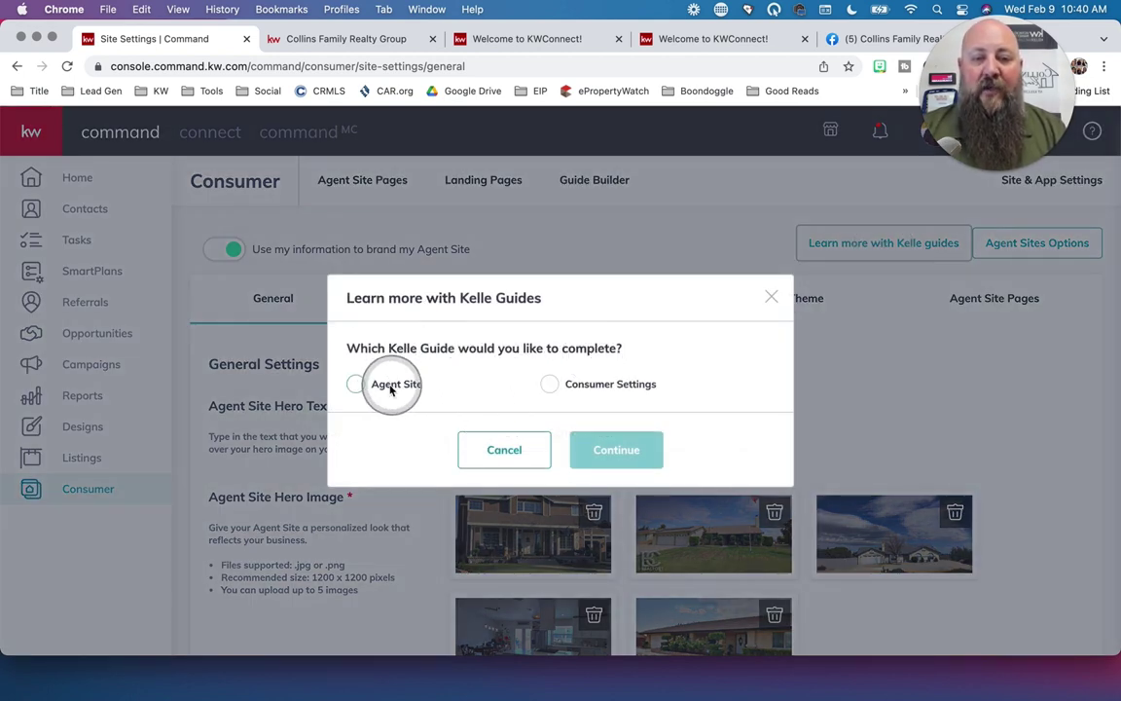
click(355, 386)
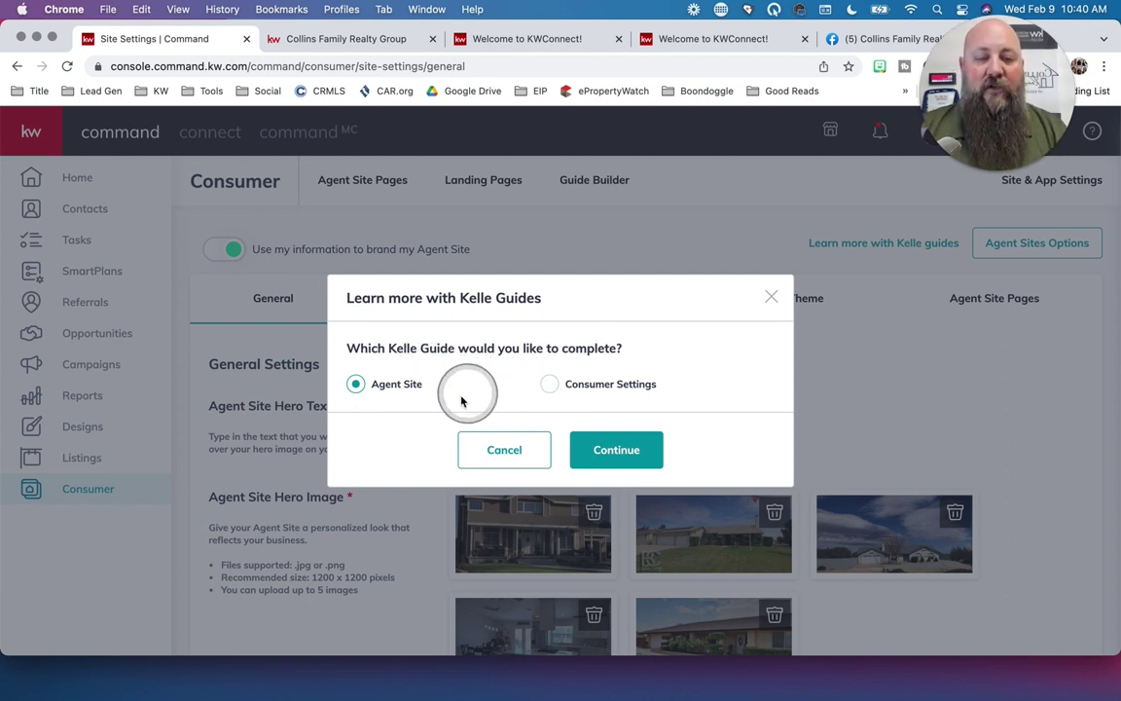
click(618, 449)
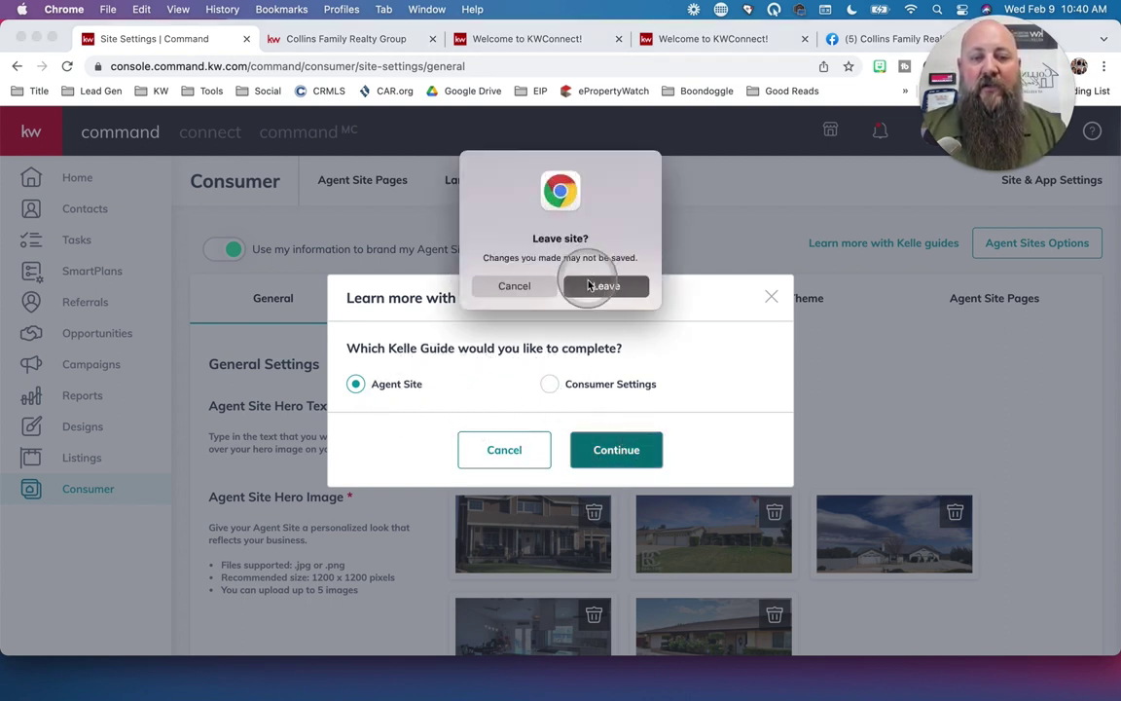
click(603, 285)
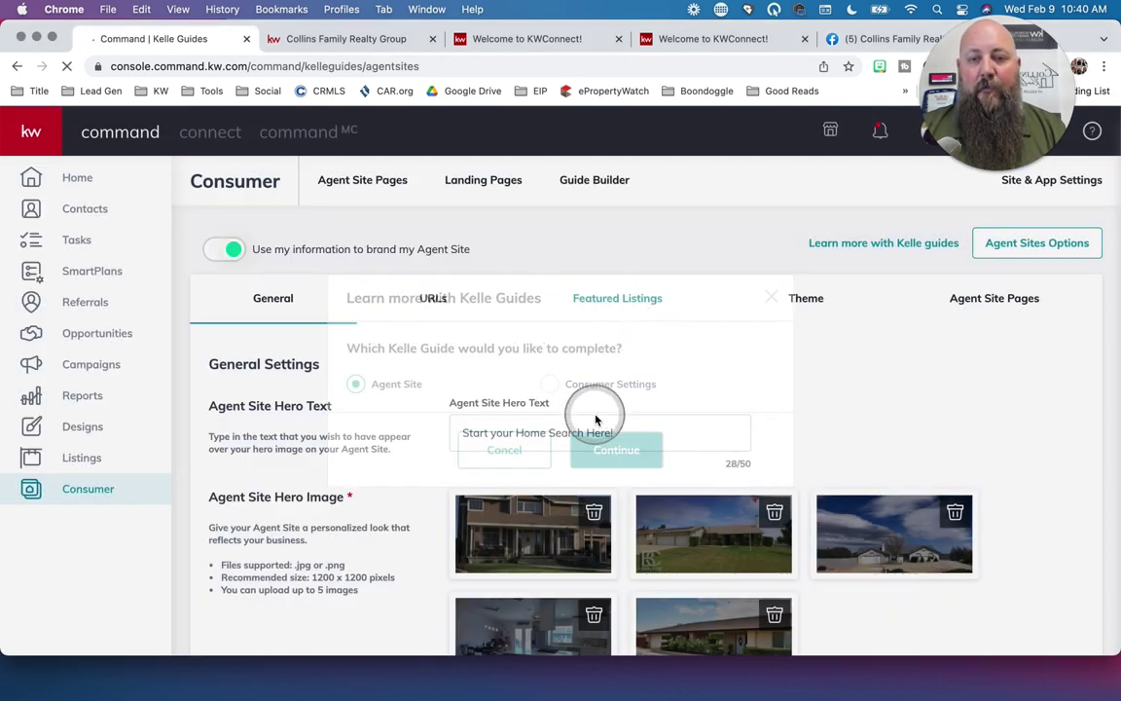
scroll(552, 394, down, 2)
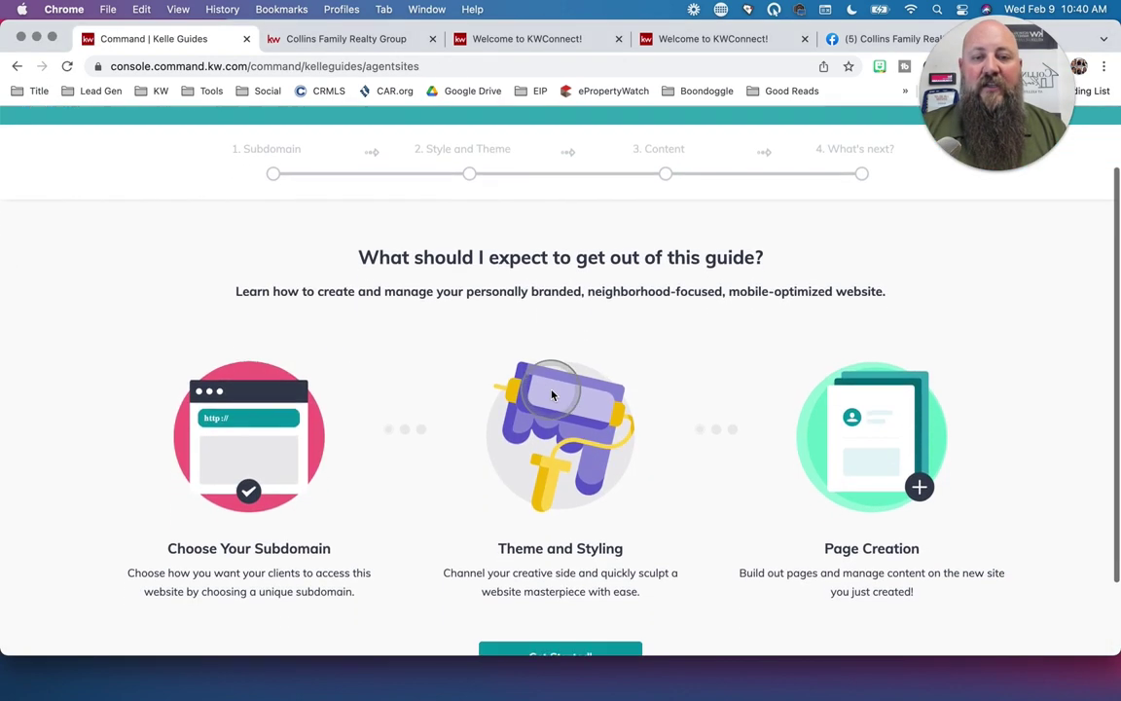
scroll(438, 292, up, 1)
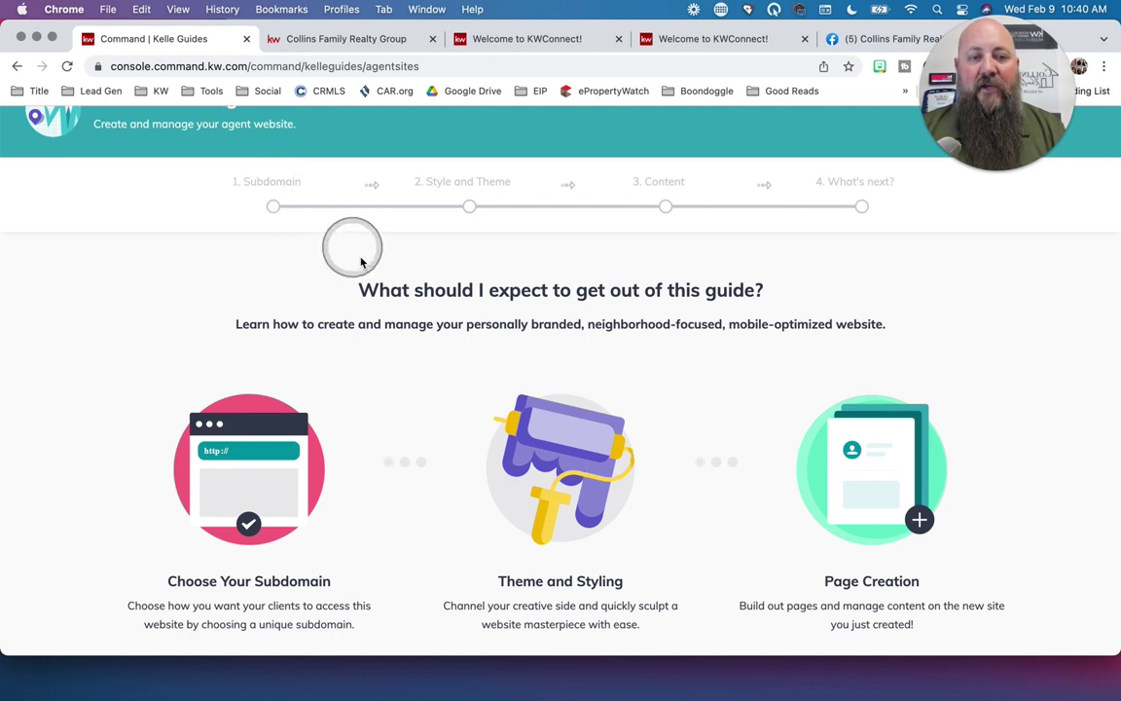
scroll(699, 373, down, 2)
scroll(699, 372, down, 1)
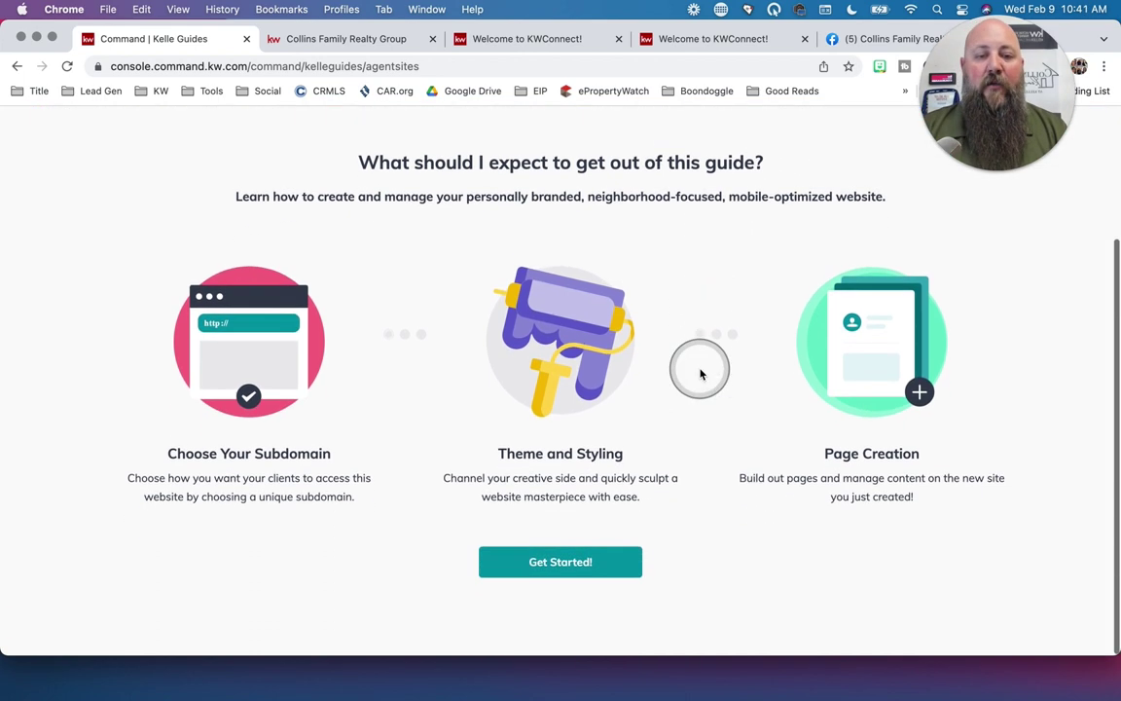
scroll(700, 370, up, 3)
scroll(700, 371, down, 3)
- Begin the guide, acknowledge the compliance reminder, and review subdomain collinsfamilyrealtygroup.kw.com
click(575, 563)
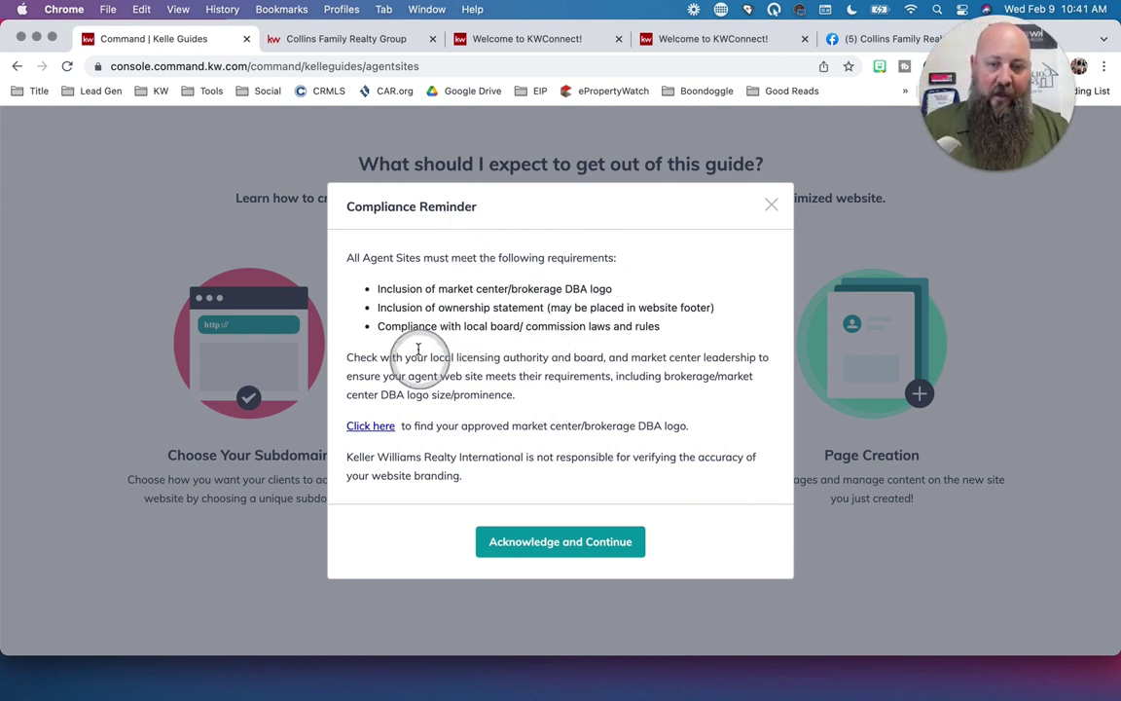
click(555, 543)
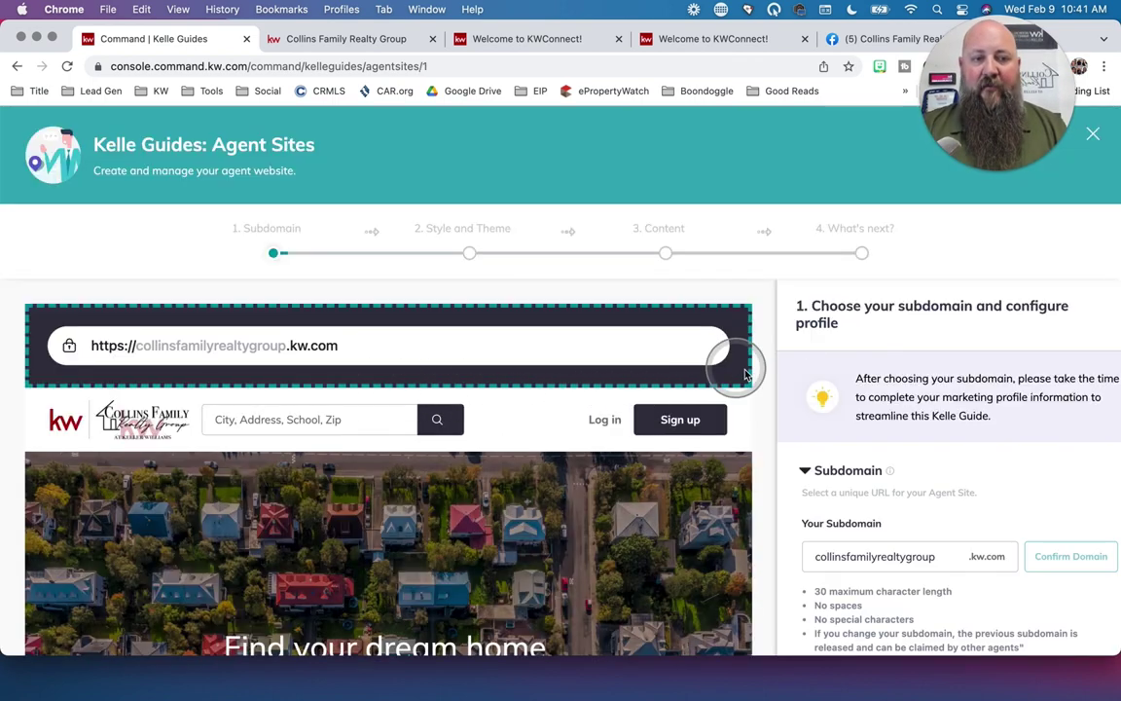
scroll(745, 374, down, 2)
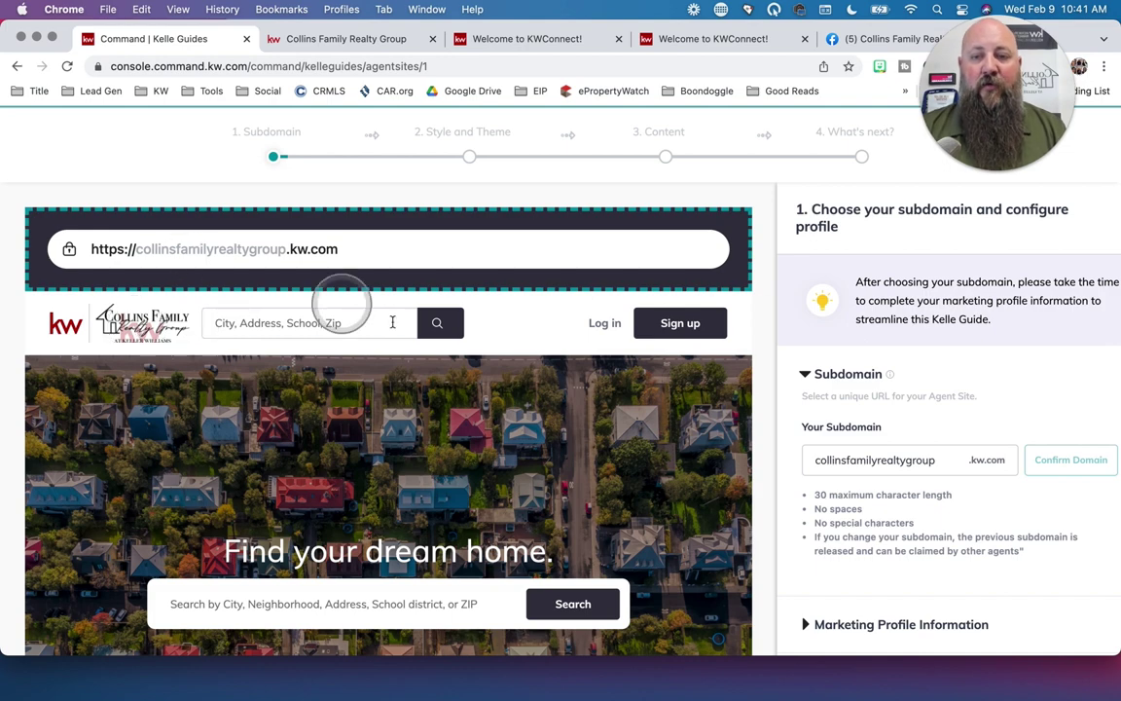
scroll(932, 474, down, 1)
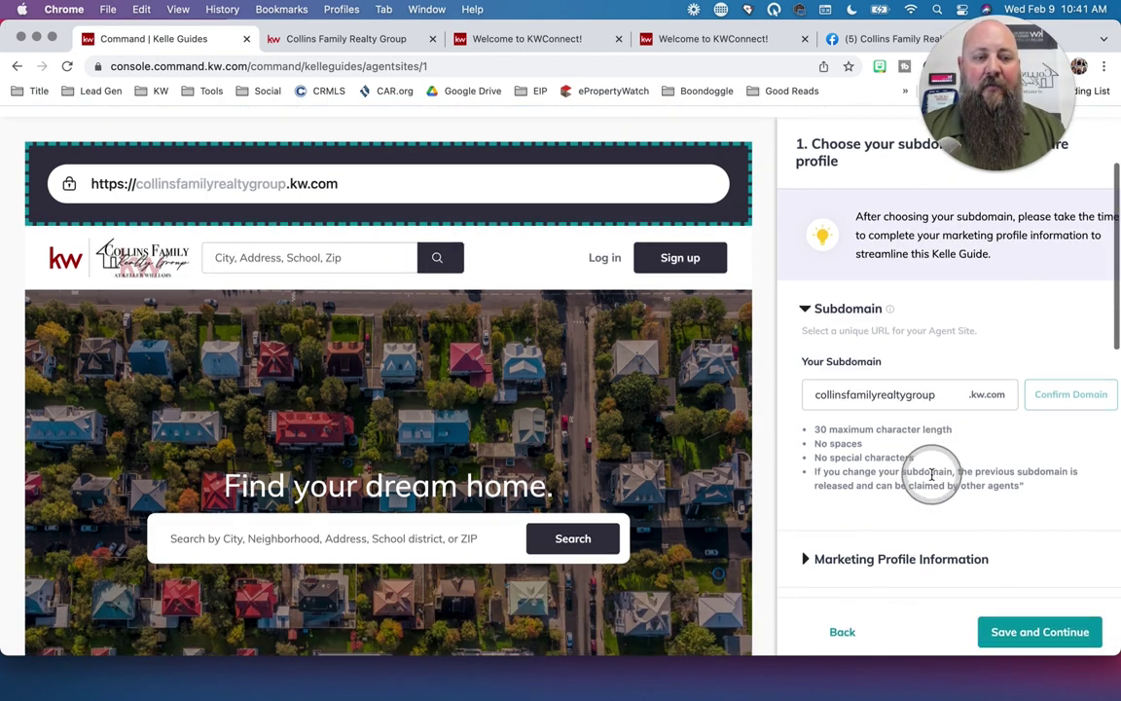
scroll(931, 473, up, 1)
drag(926, 455, 815, 455)
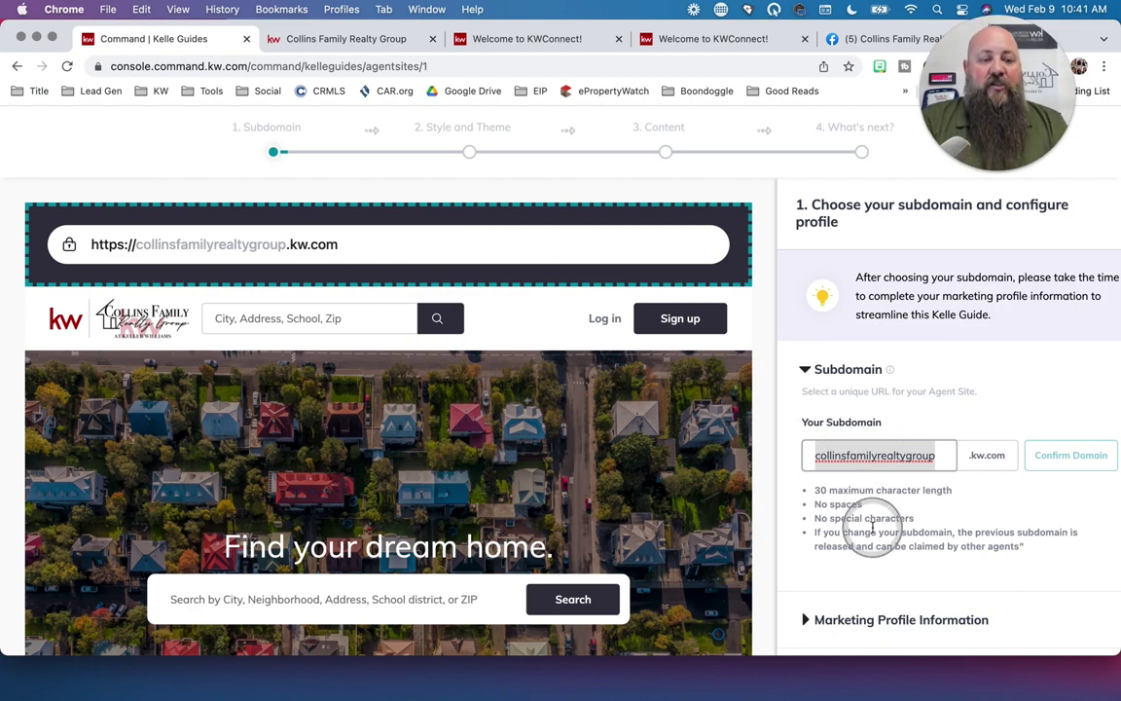
scroll(874, 525, down, 3)
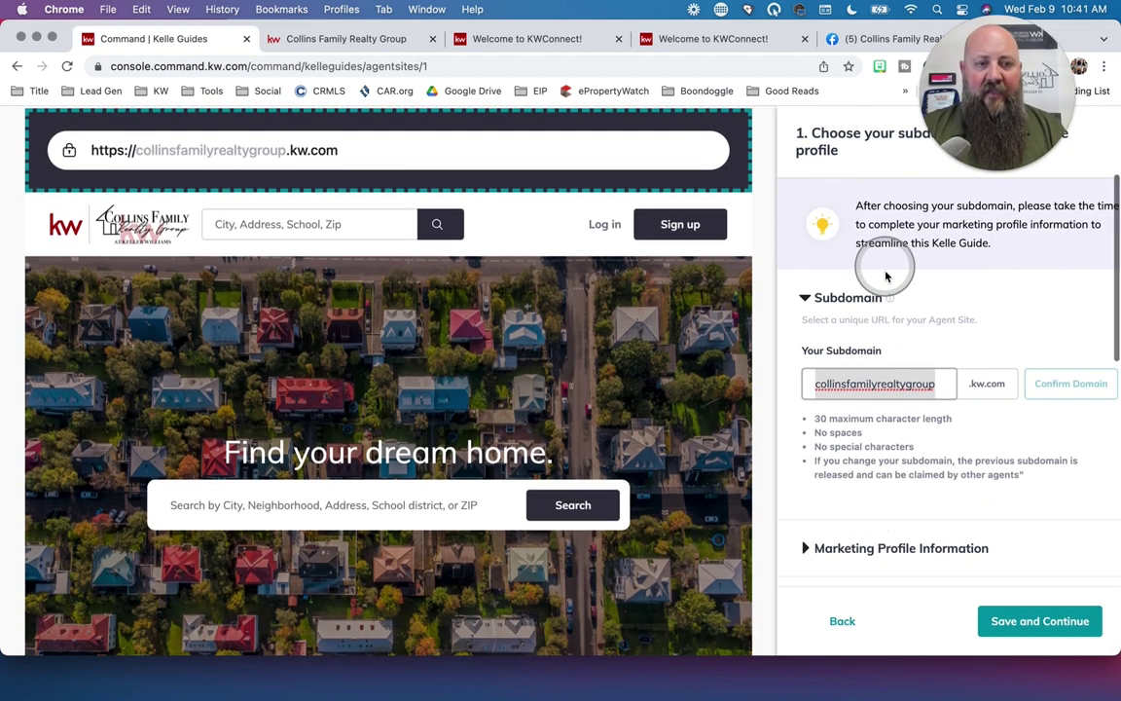
scroll(888, 430, up, 4)
scroll(889, 436, down, 4)
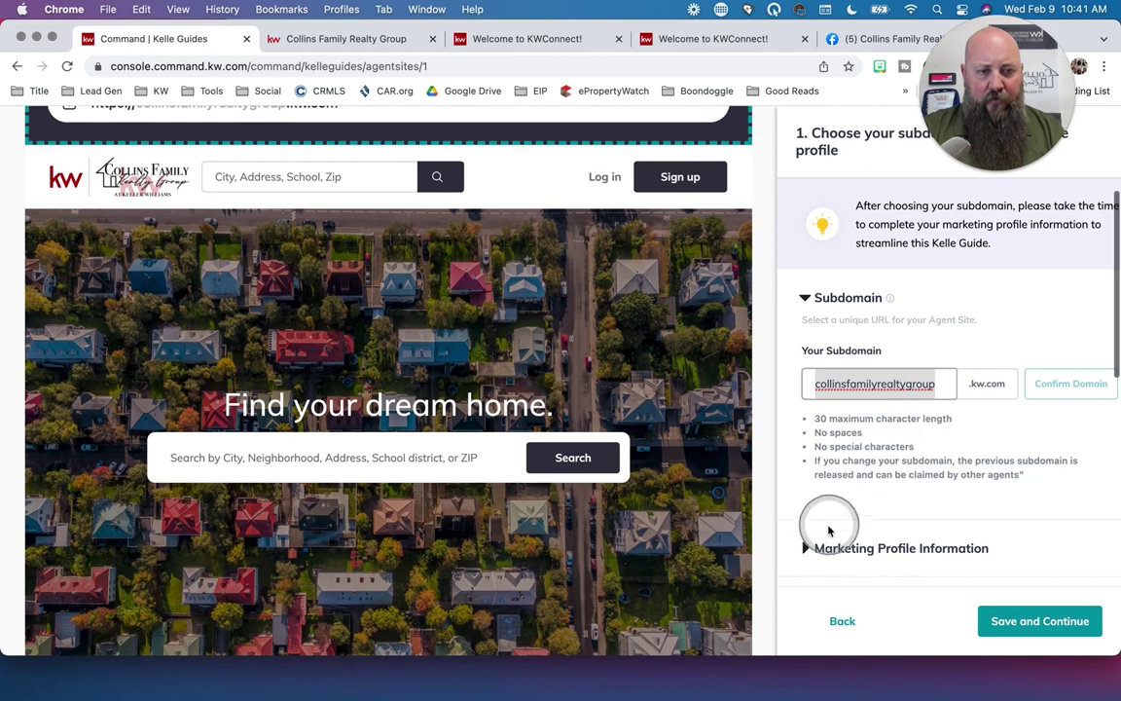
click(808, 547)
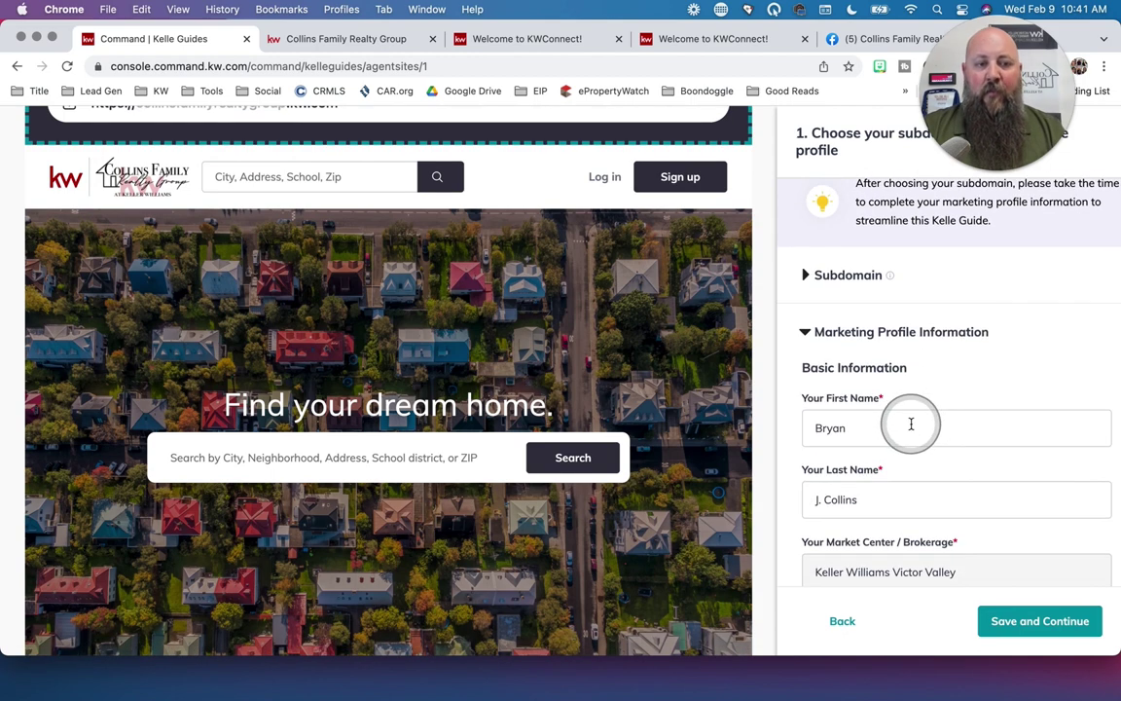
scroll(911, 428, down, 5)
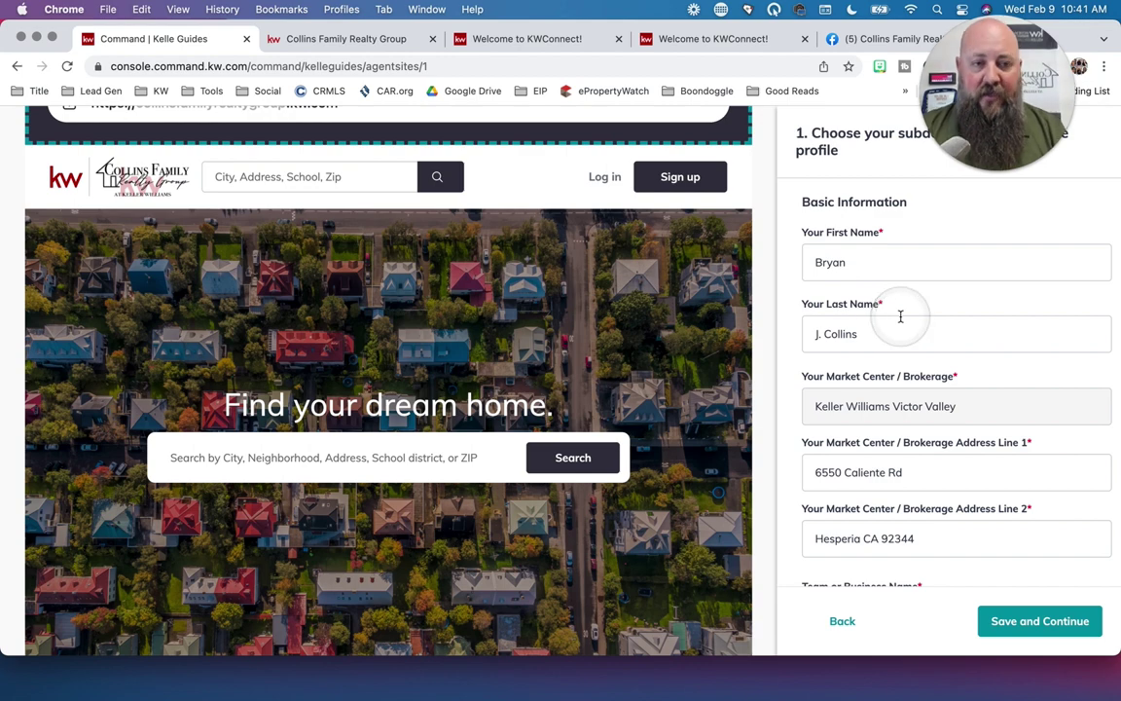
scroll(899, 320, down, 10)
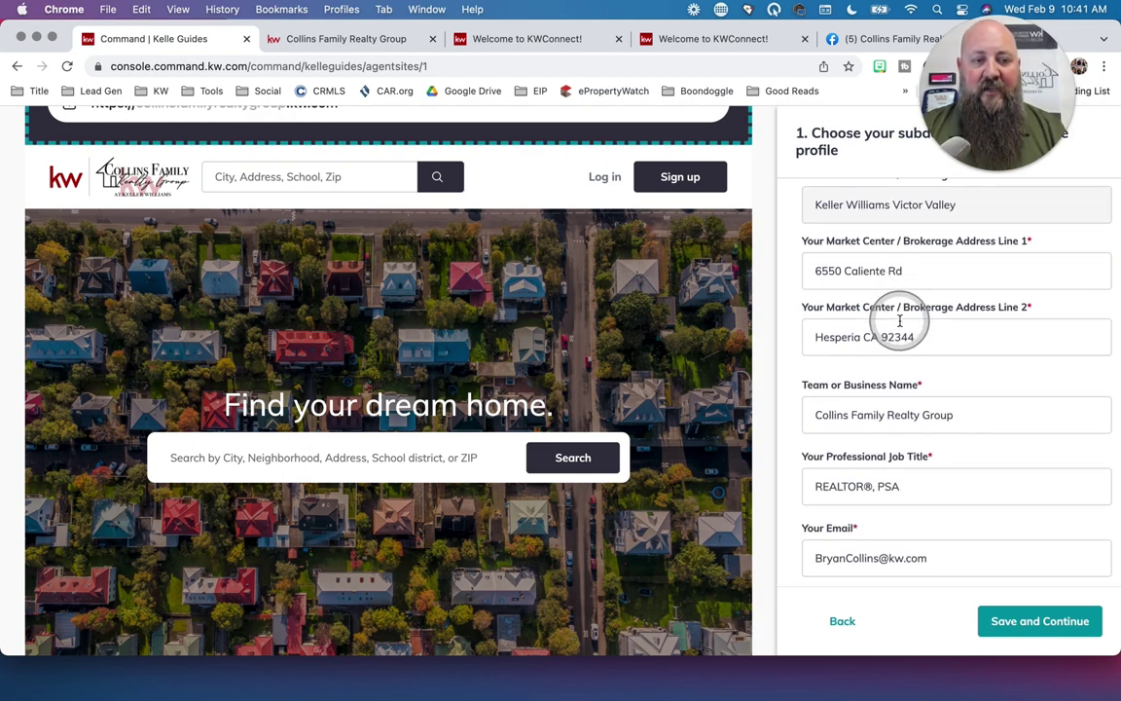
scroll(934, 428, down, 8)
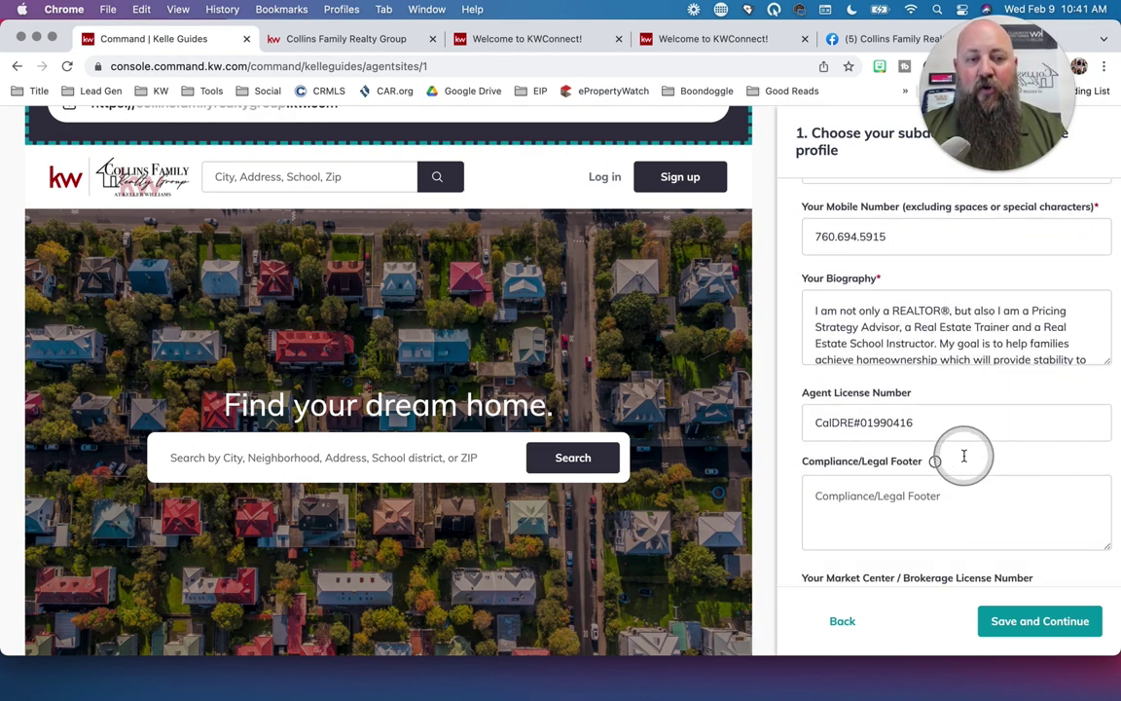
scroll(905, 431, down, 1)
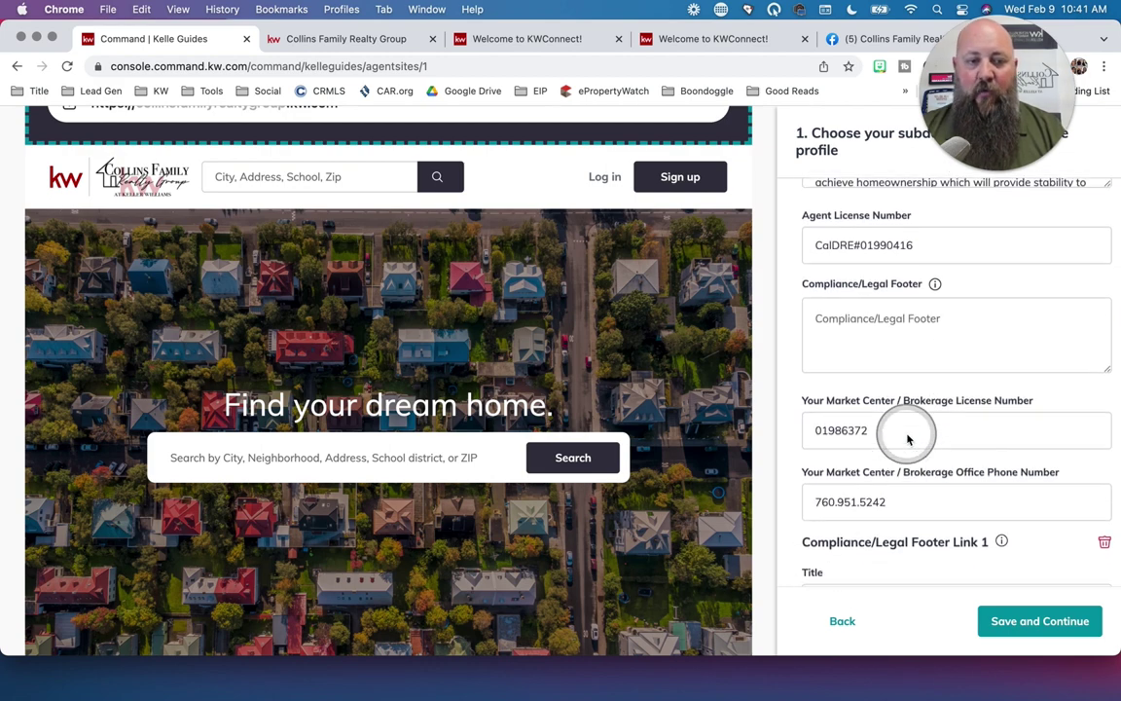
scroll(915, 370, up, 1)
scroll(916, 273, down, 1)
scroll(916, 272, up, 2)
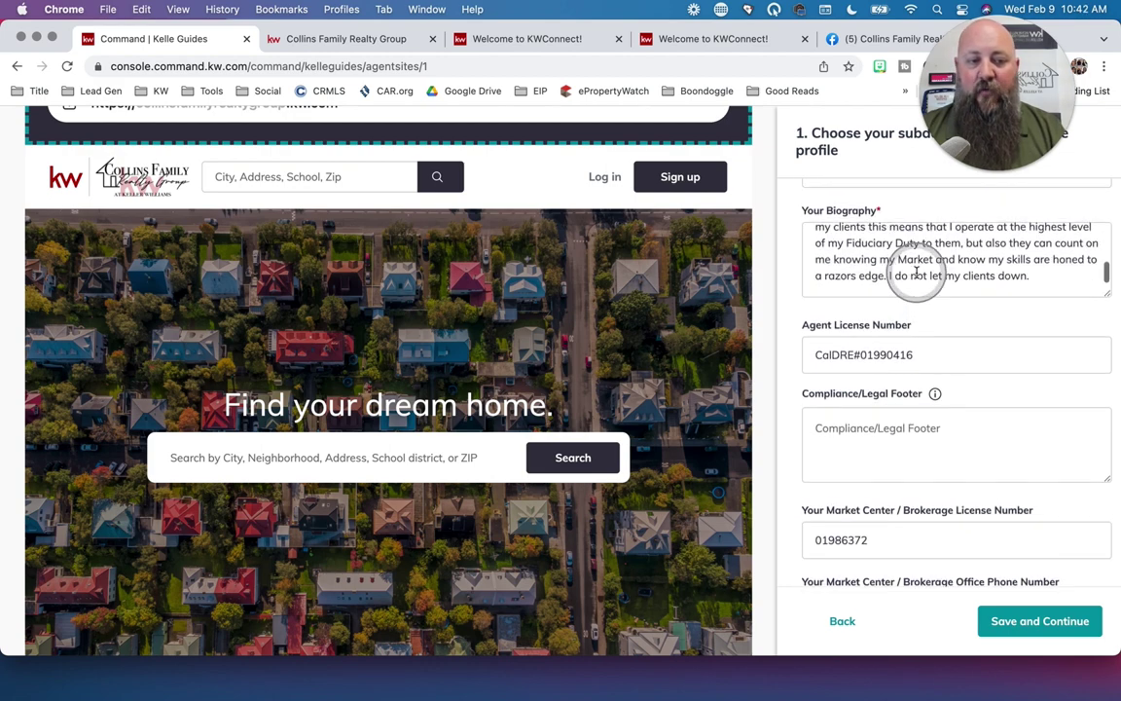
scroll(915, 273, down, 8)
scroll(916, 292, down, 10)
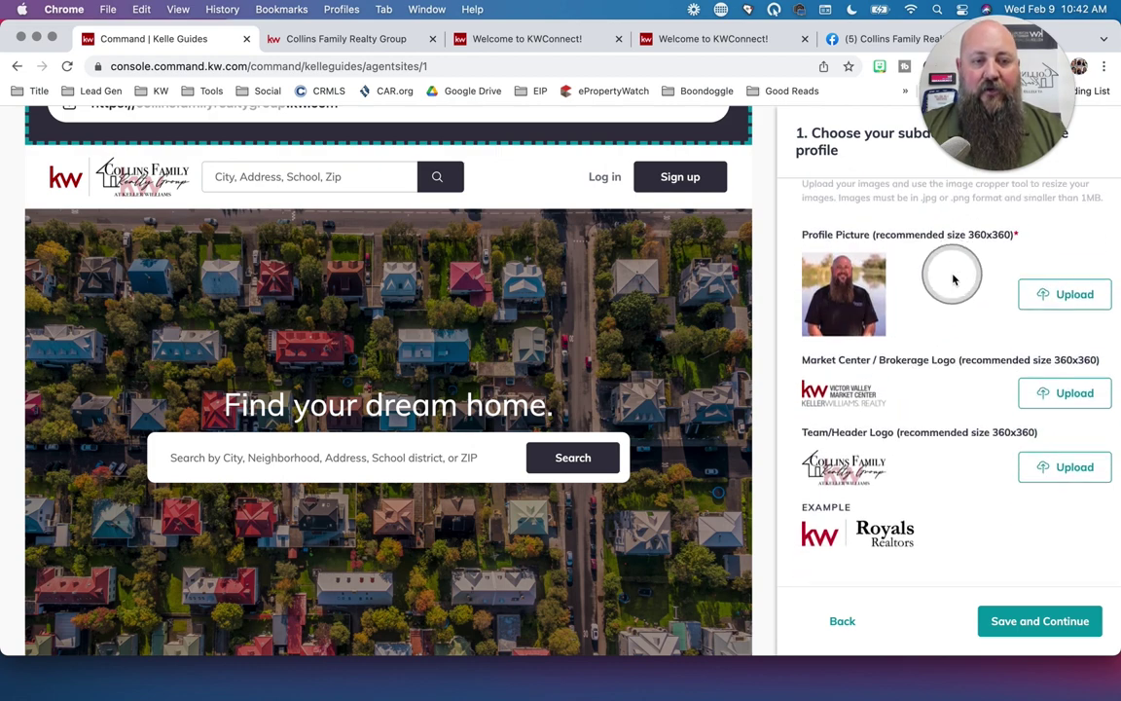
scroll(948, 448, down, 2)
scroll(924, 467, down, 1)
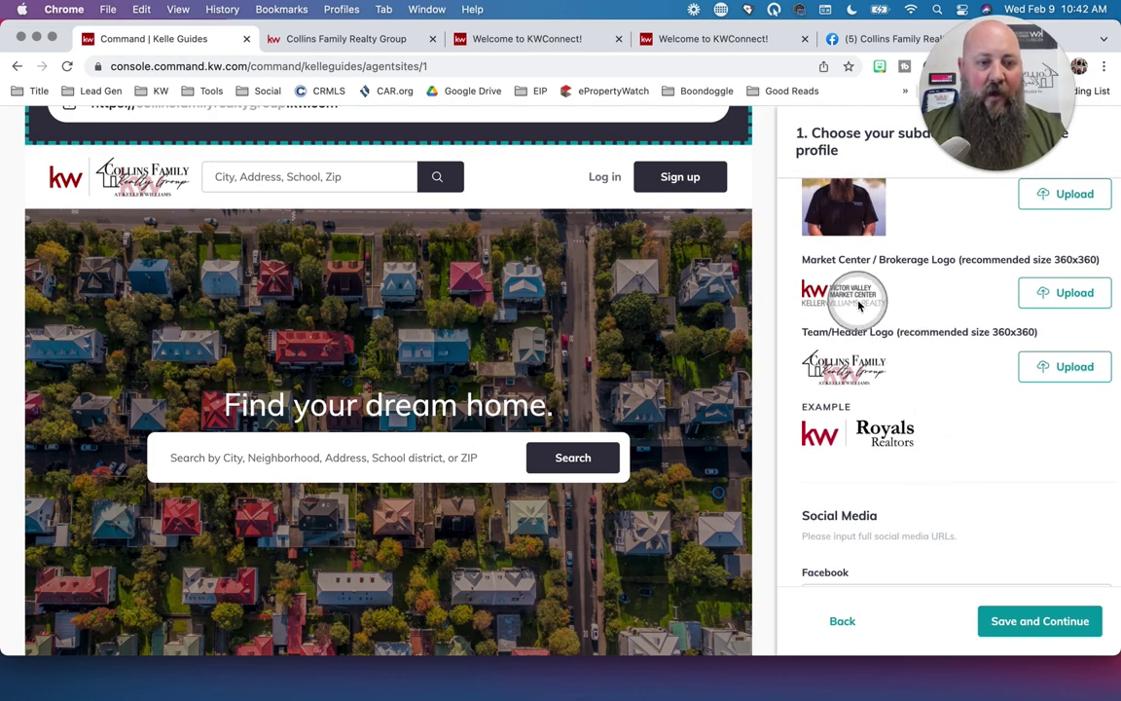
scroll(886, 433, down, 2)
scroll(916, 453, down, 7)
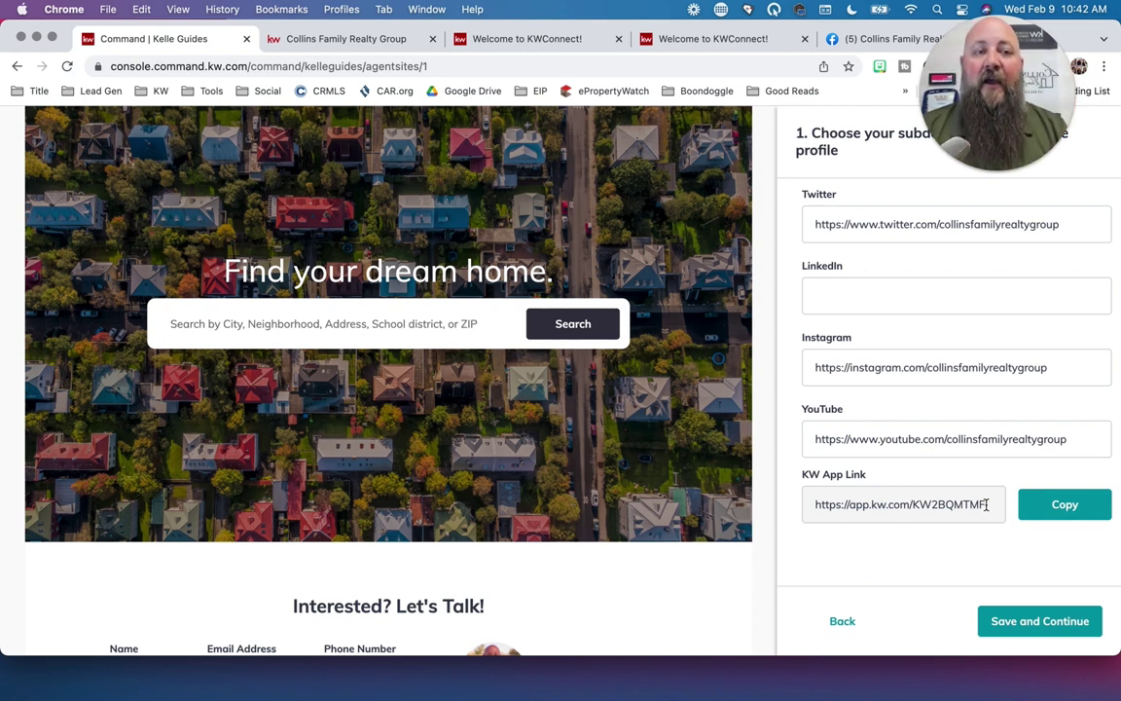
click(985, 504)
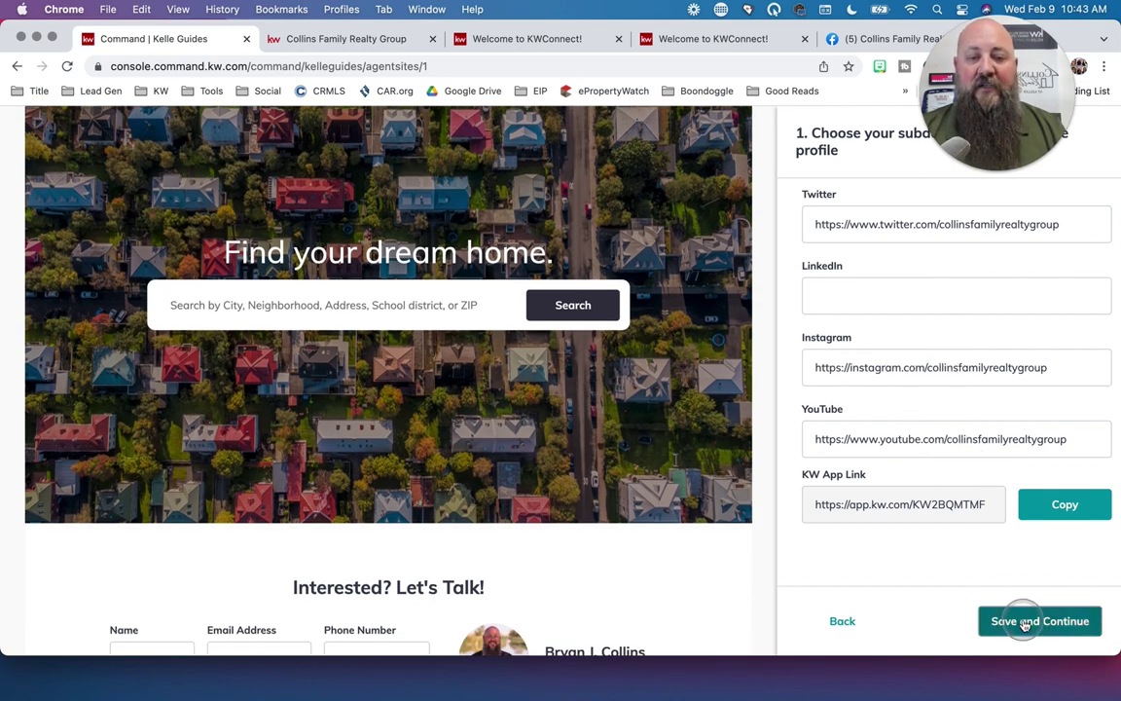
- Save the profile details and move to step 2, Style And Theme, with KW Dark Theme
click(1023, 625)
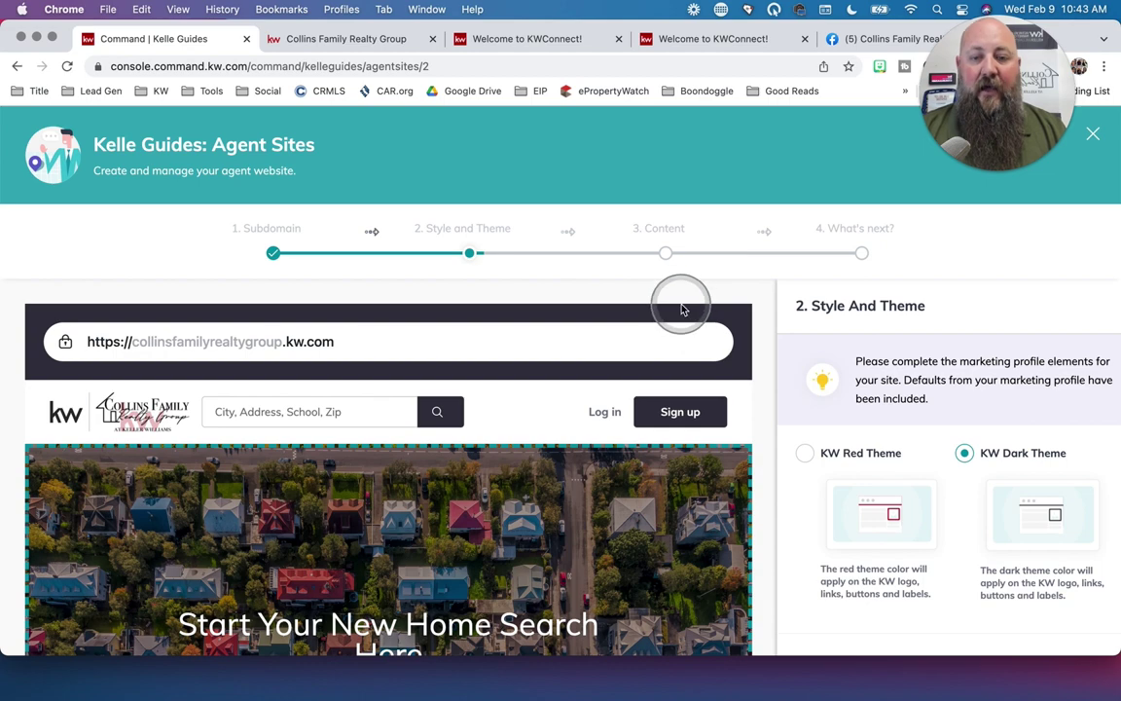
scroll(596, 477, down, 3)
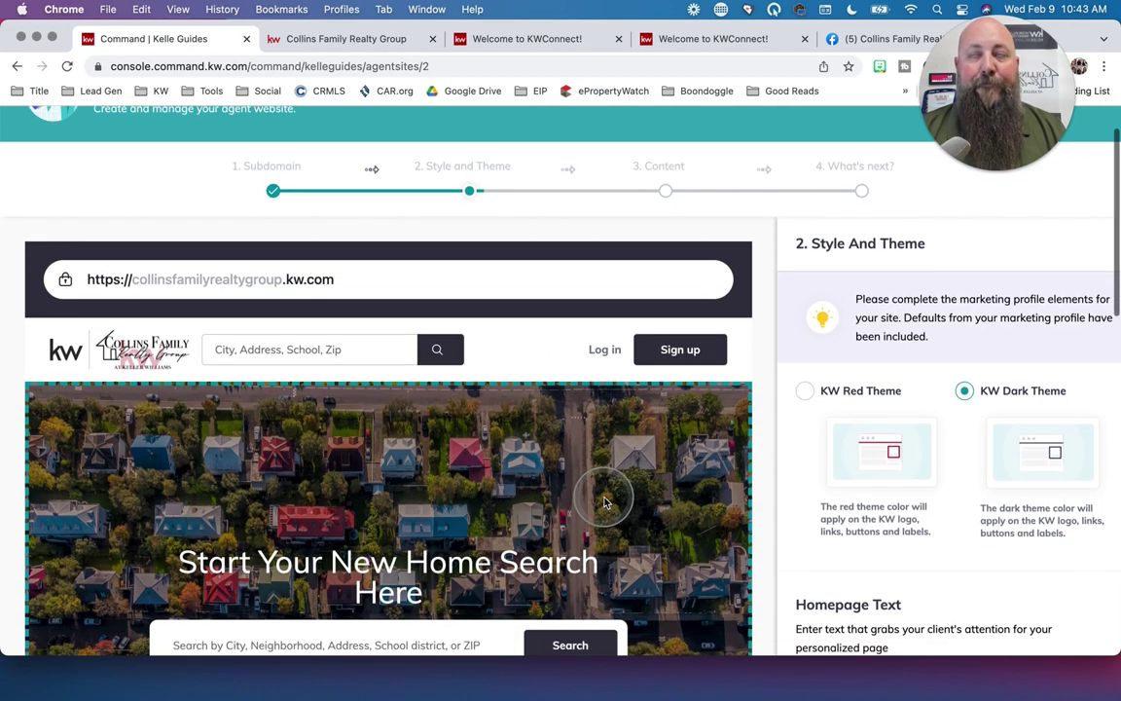
scroll(604, 501, down, 2)
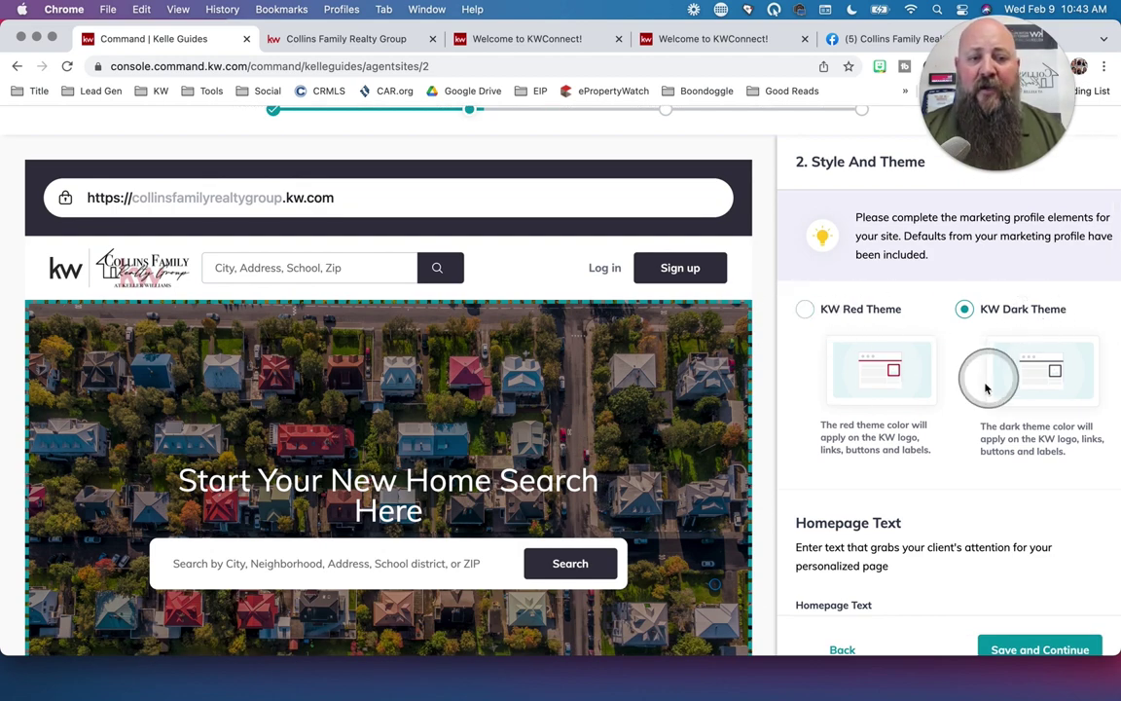
scroll(985, 389, down, 5)
scroll(471, 435, down, 1)
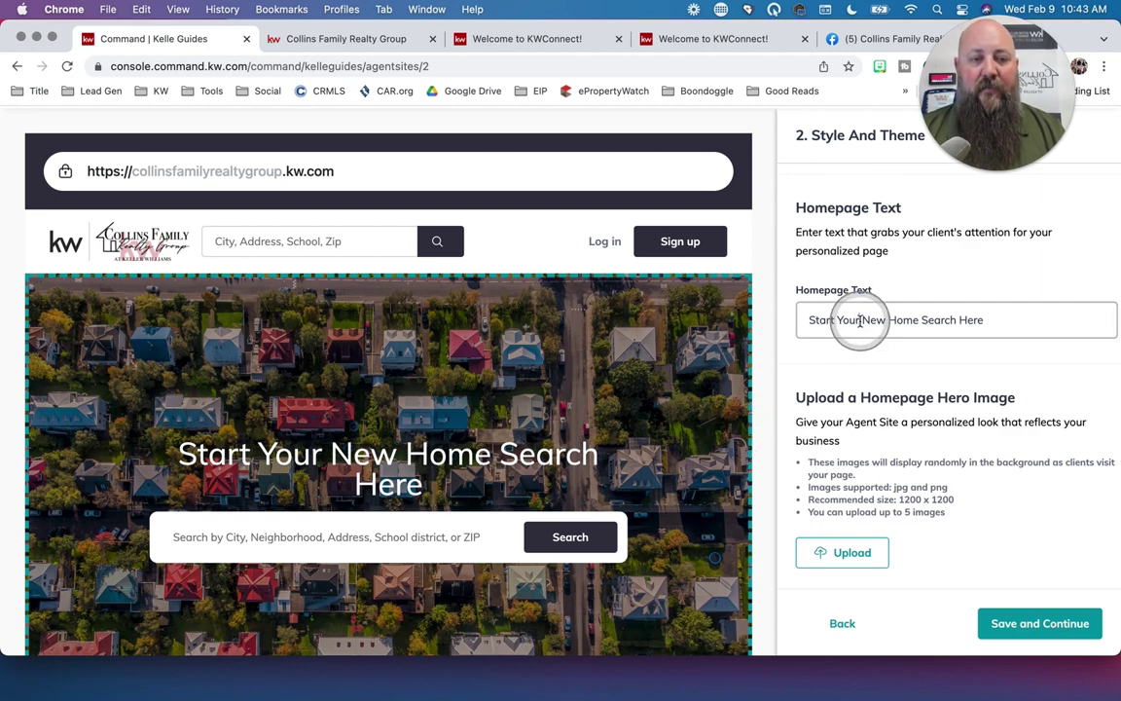
- Replace the homepage text with 'Find your dream home'
drag(1006, 319, 751, 324)
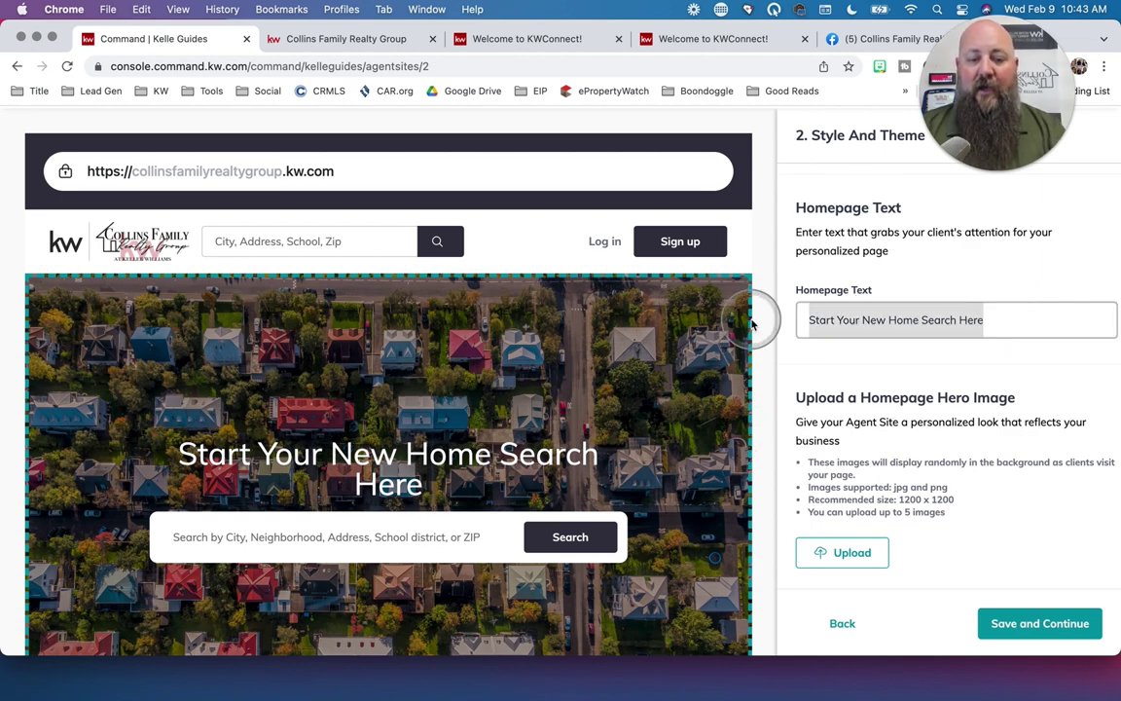
text(Find your)
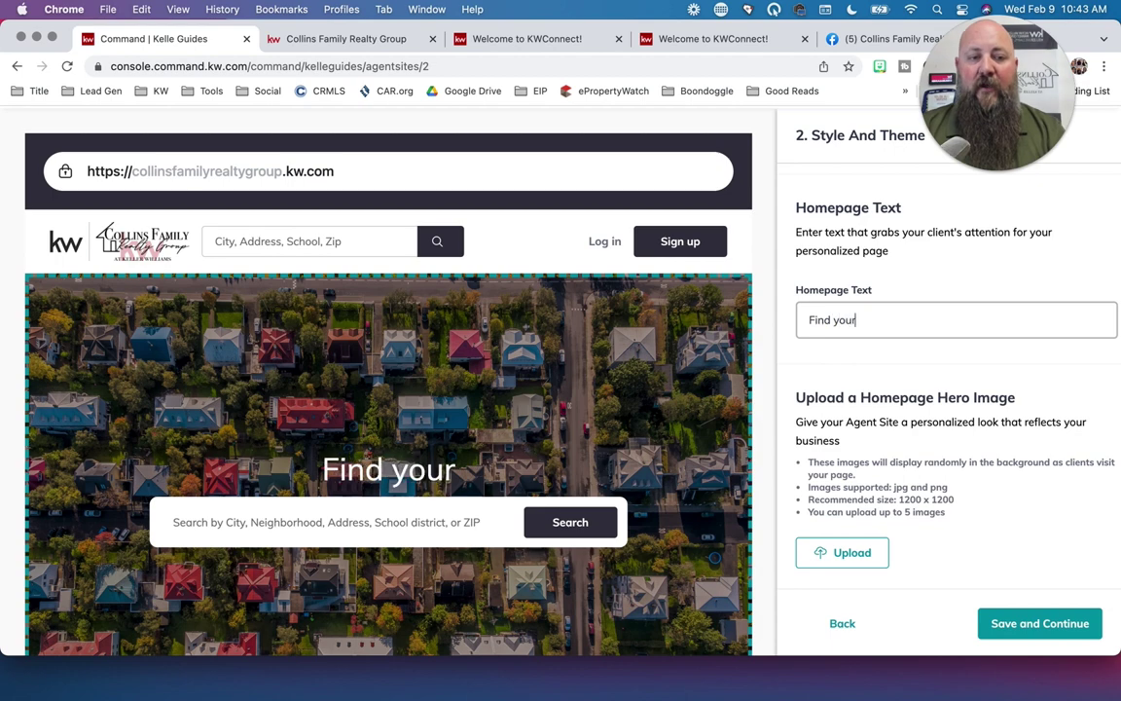
text( dream home)
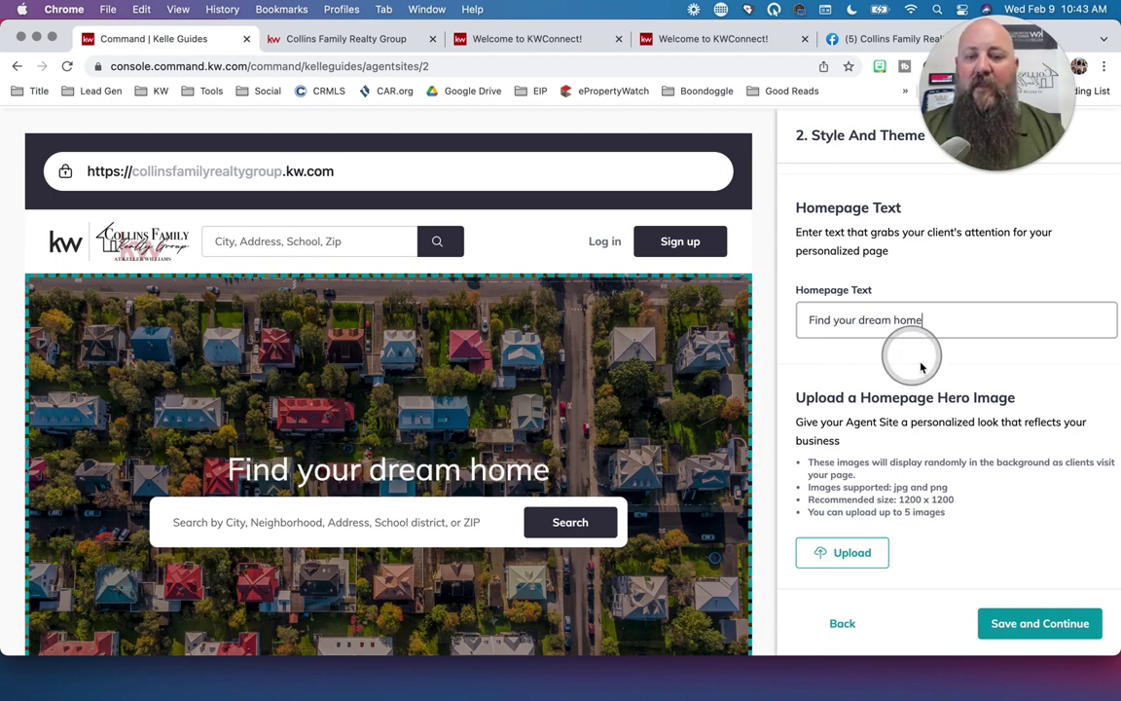
scroll(963, 433, down, 5)
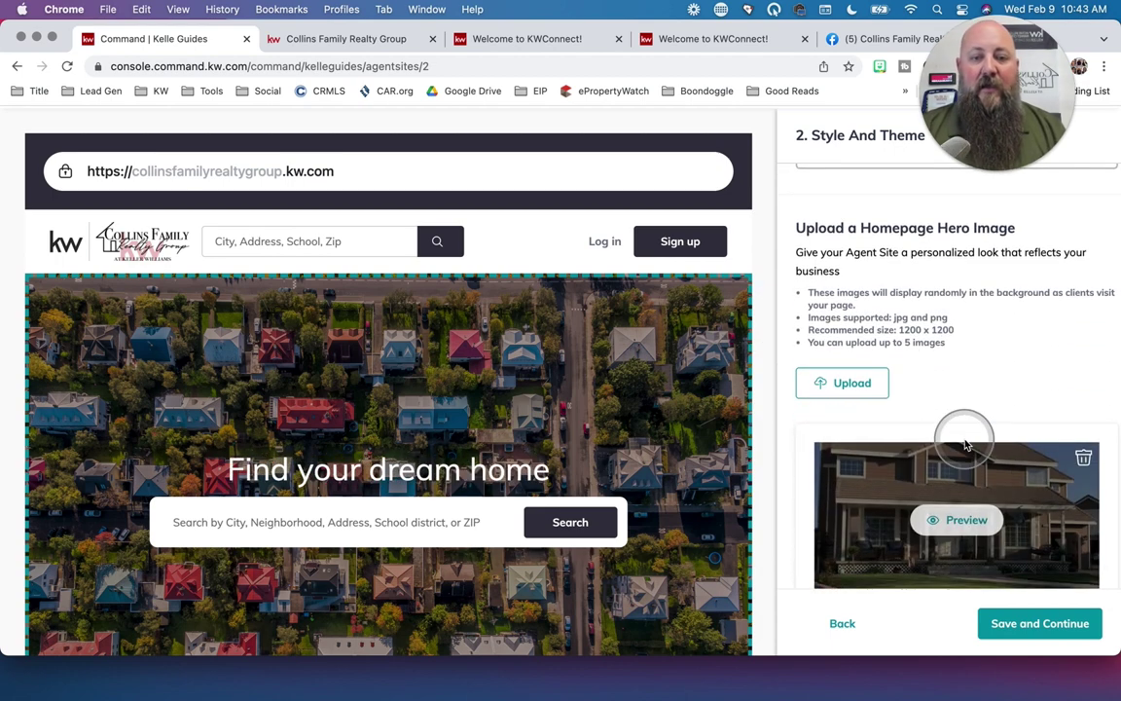
- Scroll through the Style and Theme site preview, then back up to the Homepage Text field
scroll(973, 325, down, 2)
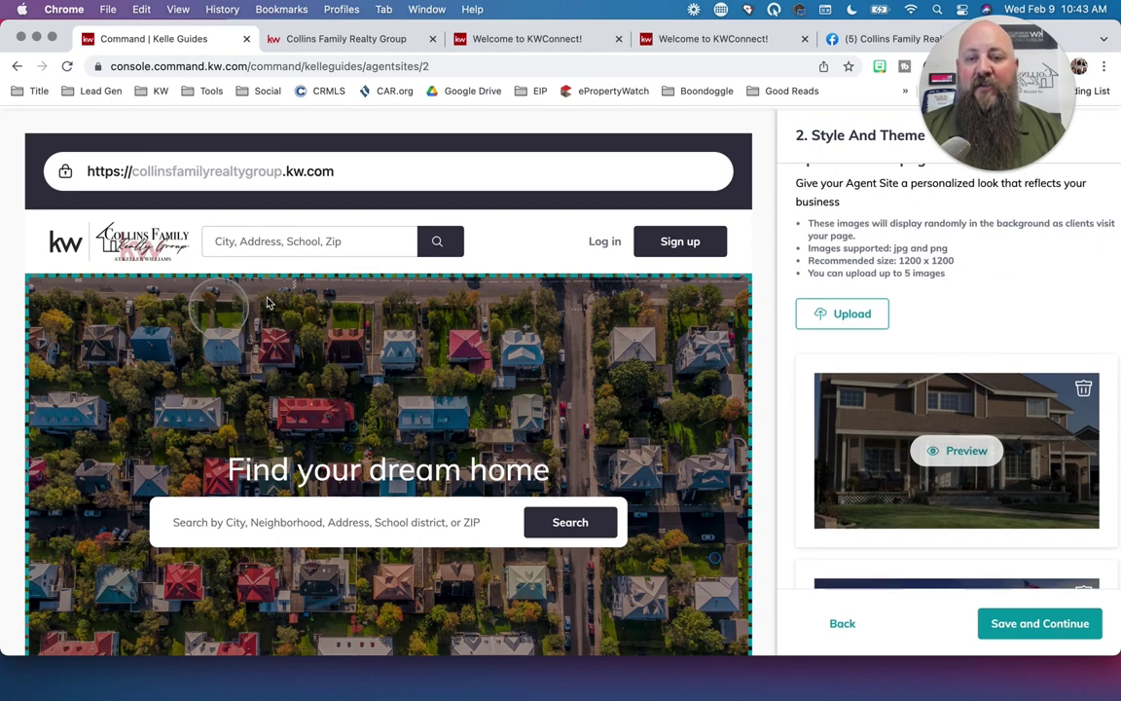
scroll(720, 457, down, 4)
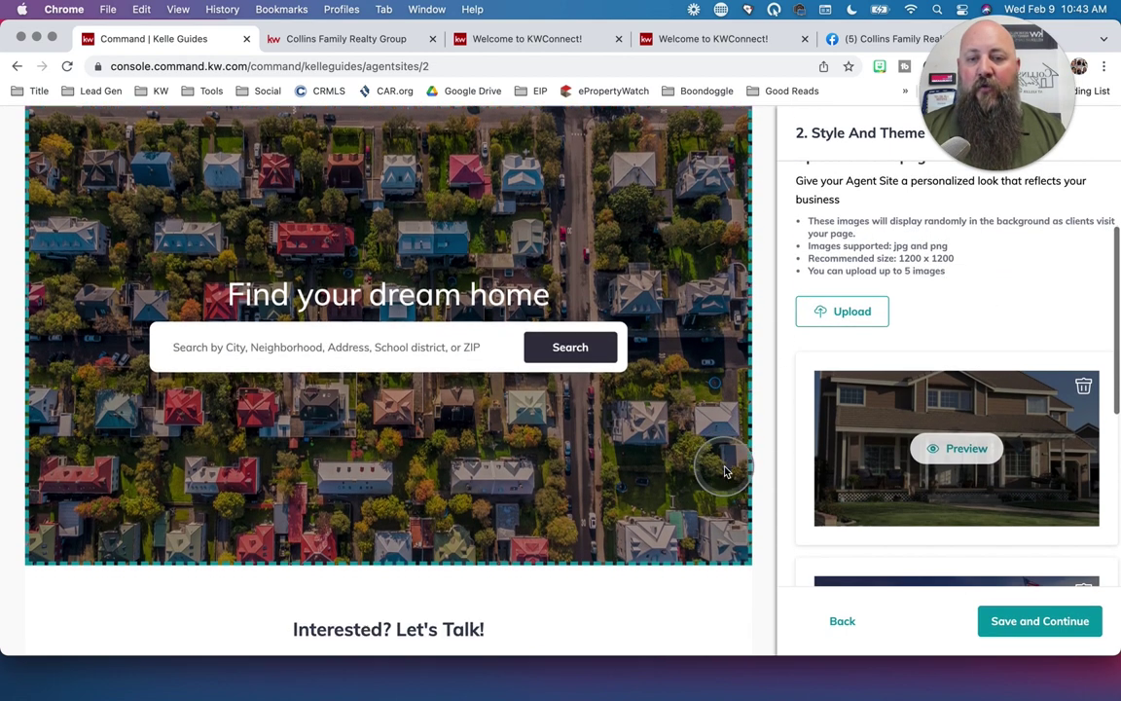
scroll(876, 360, down, 4)
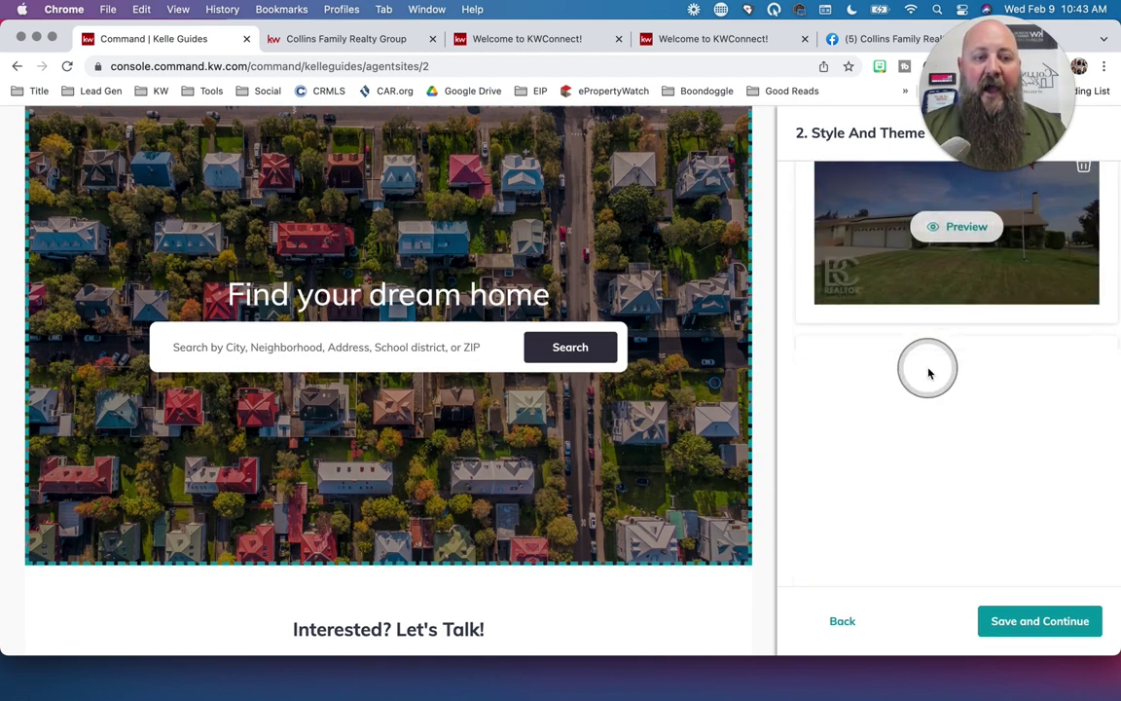
scroll(928, 372, down, 10)
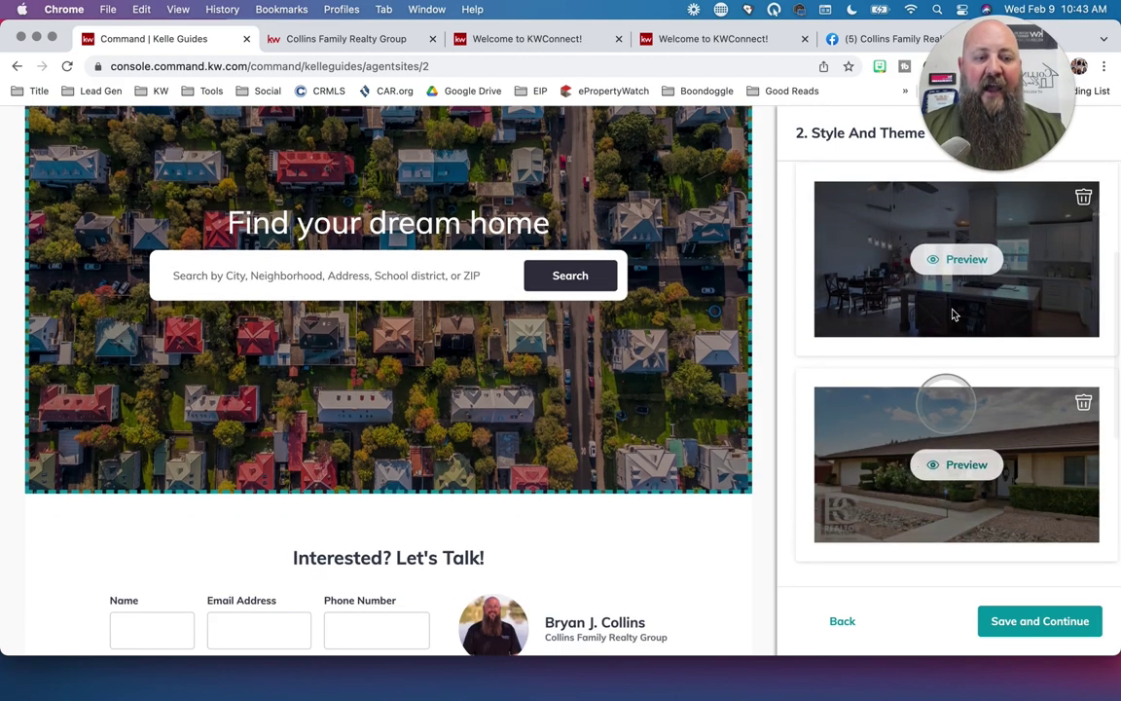
scroll(940, 480, down, 1)
scroll(940, 481, up, 10)
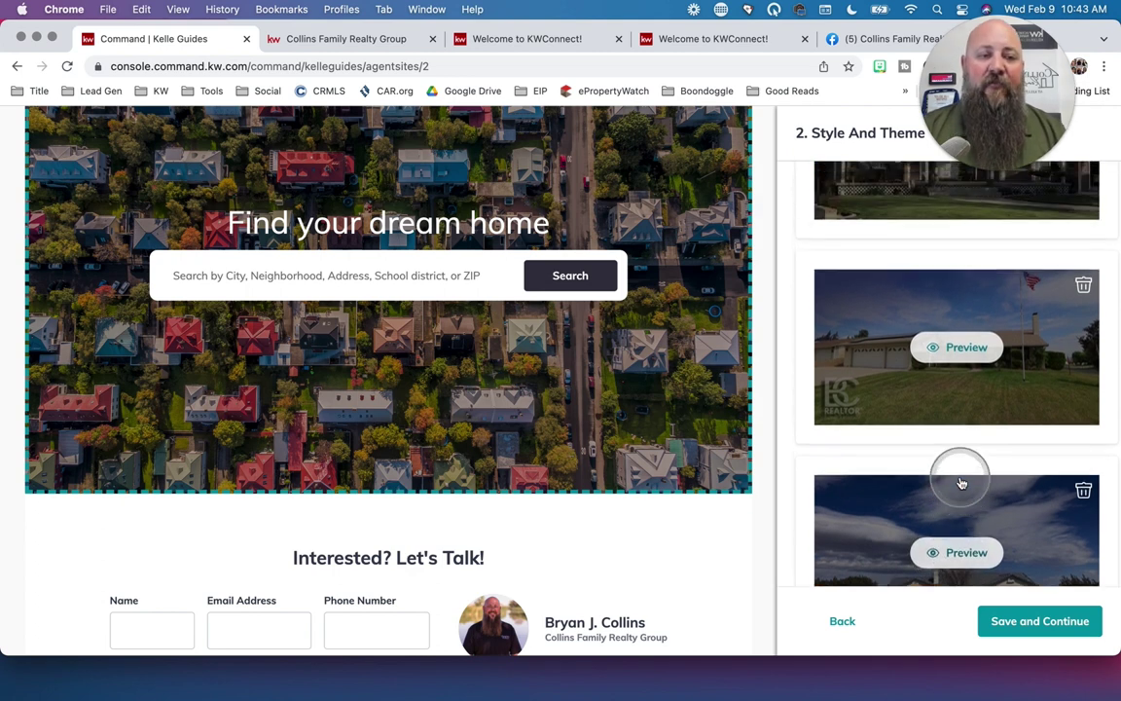
scroll(960, 481, up, 1)
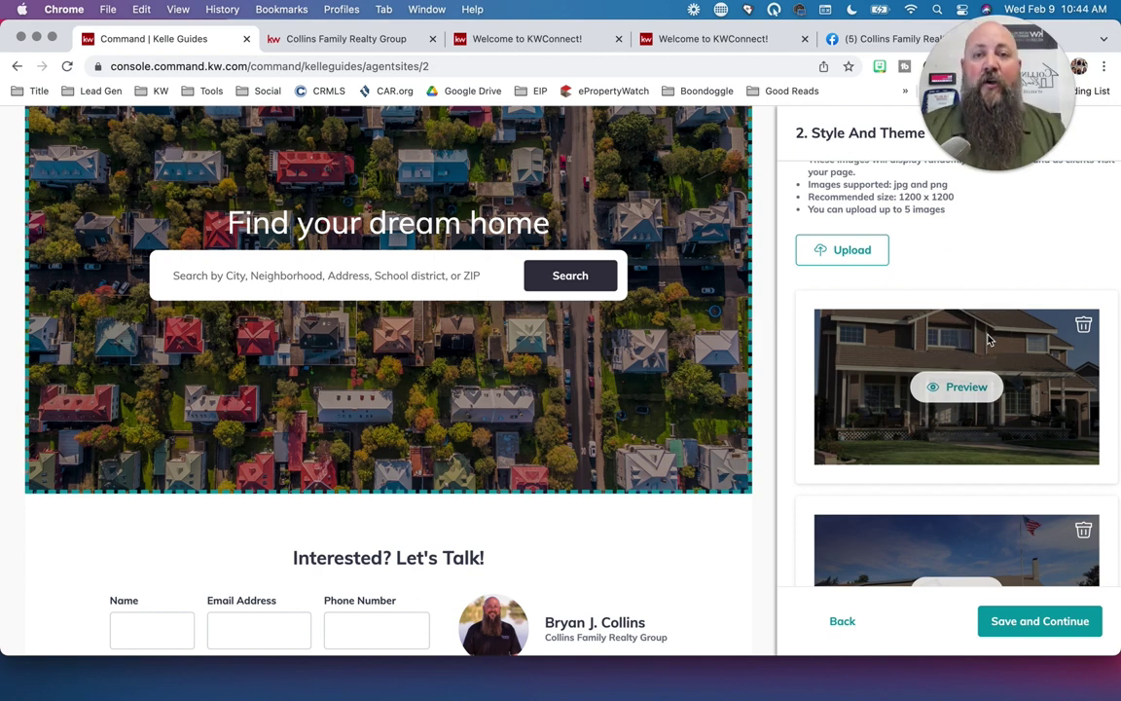
scroll(993, 267, down, 2)
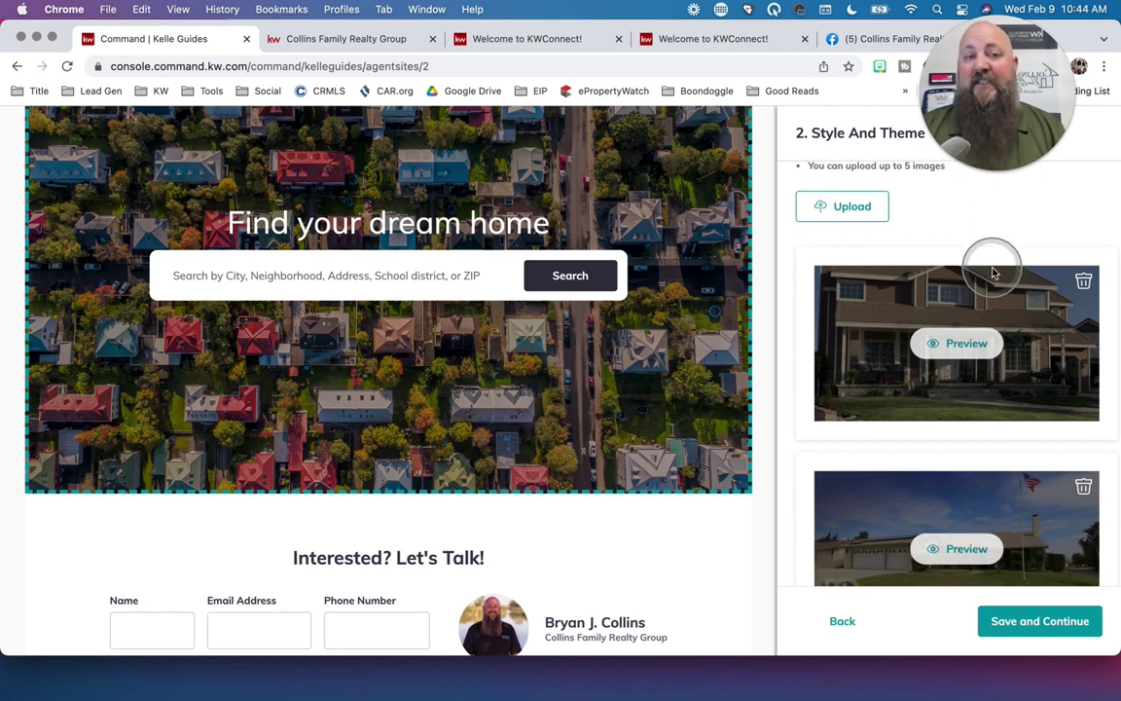
scroll(993, 273, down, 4)
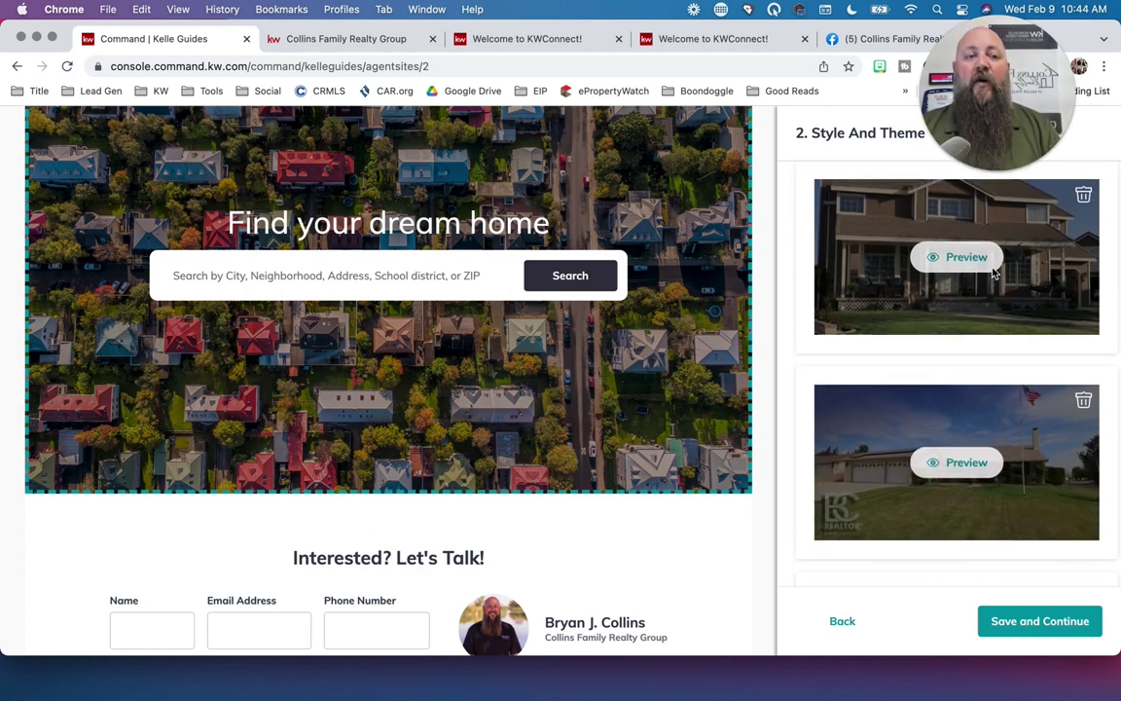
scroll(994, 274, up, 1)
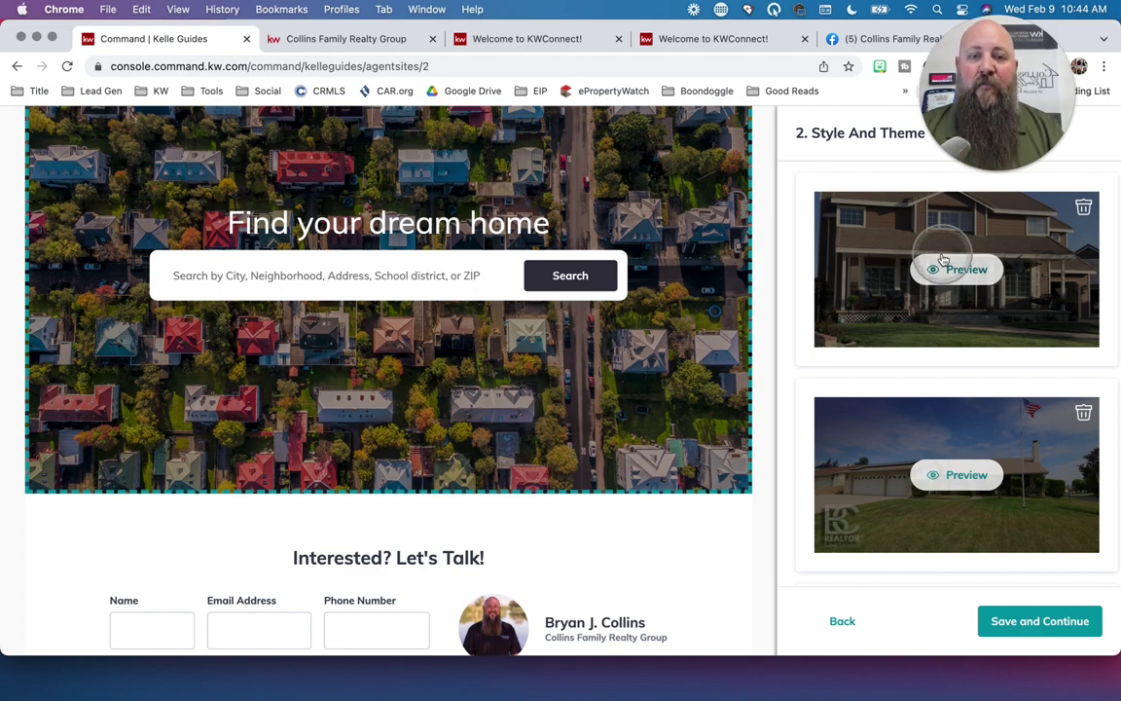
scroll(880, 259, down, 5)
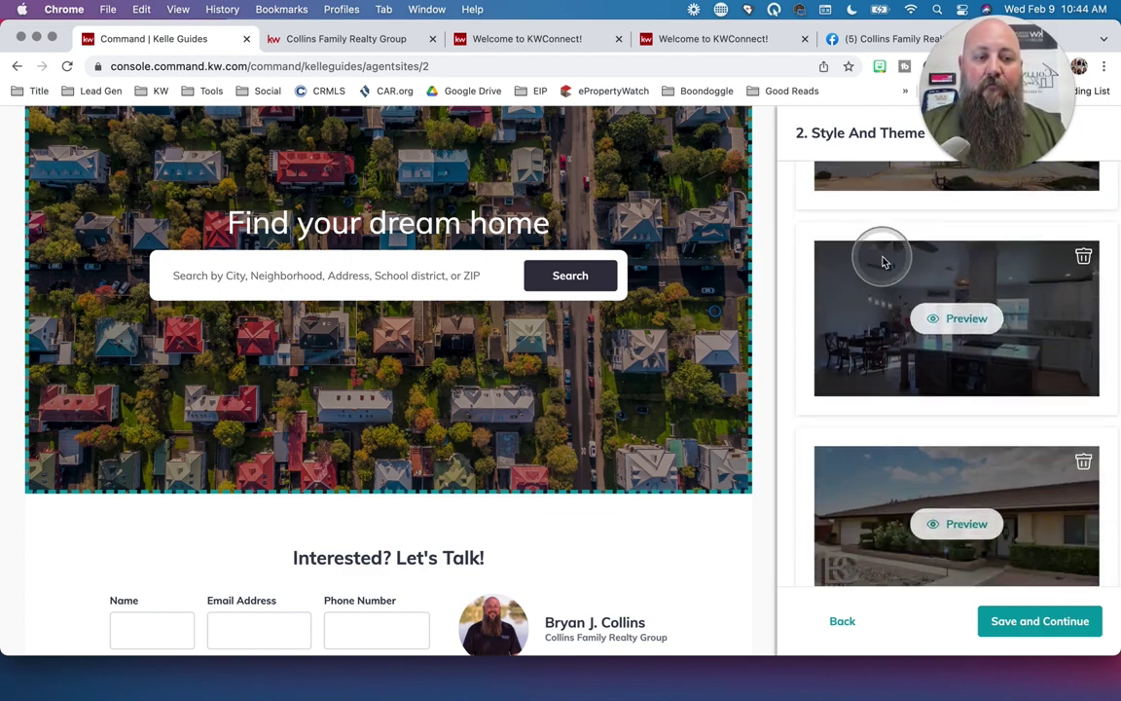
scroll(883, 261, down, 2)
scroll(882, 261, up, 5)
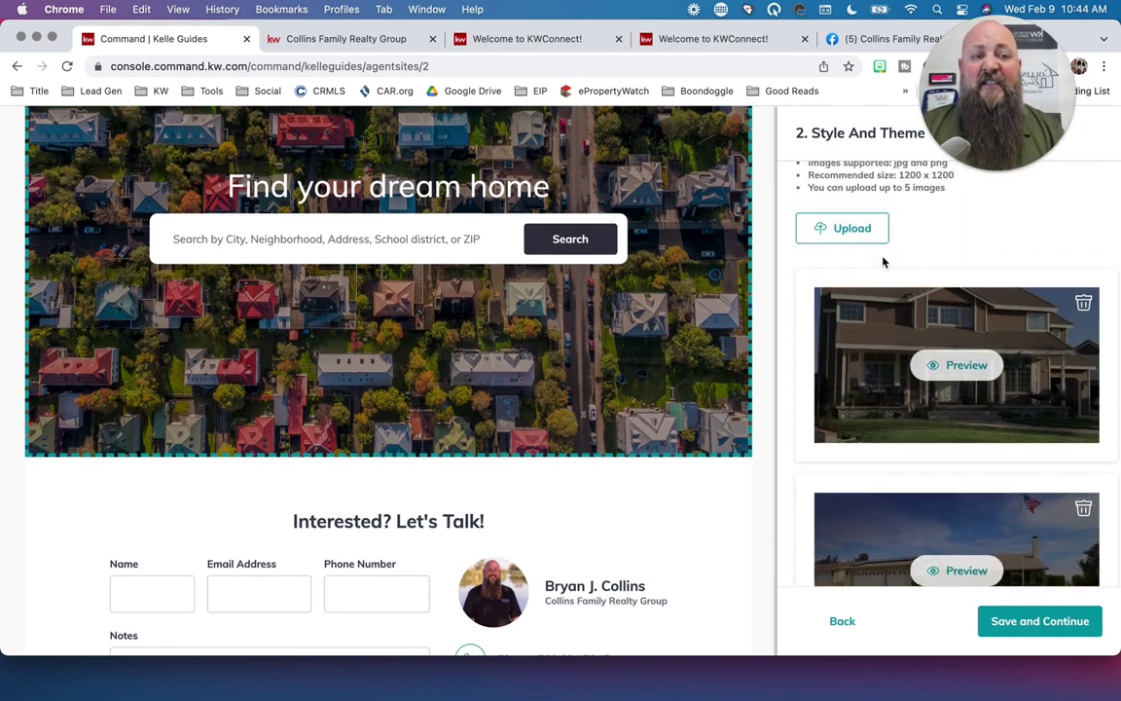
scroll(882, 261, up, 3)
scroll(938, 313, down, 4)
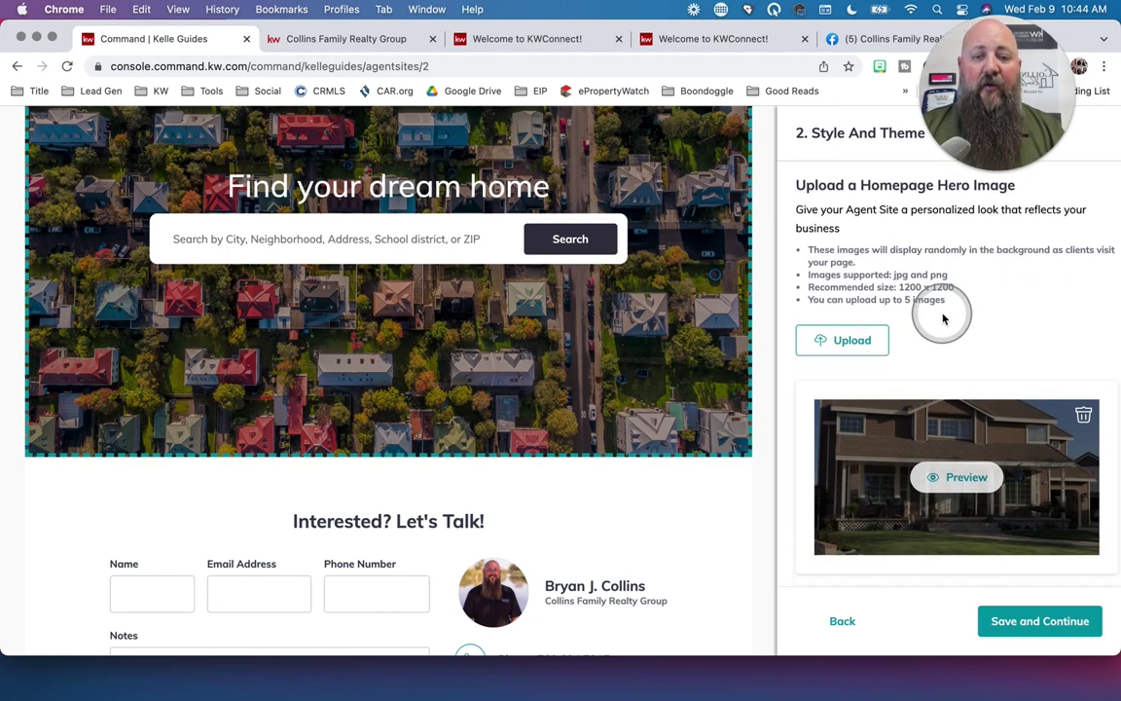
scroll(942, 318, down, 4)
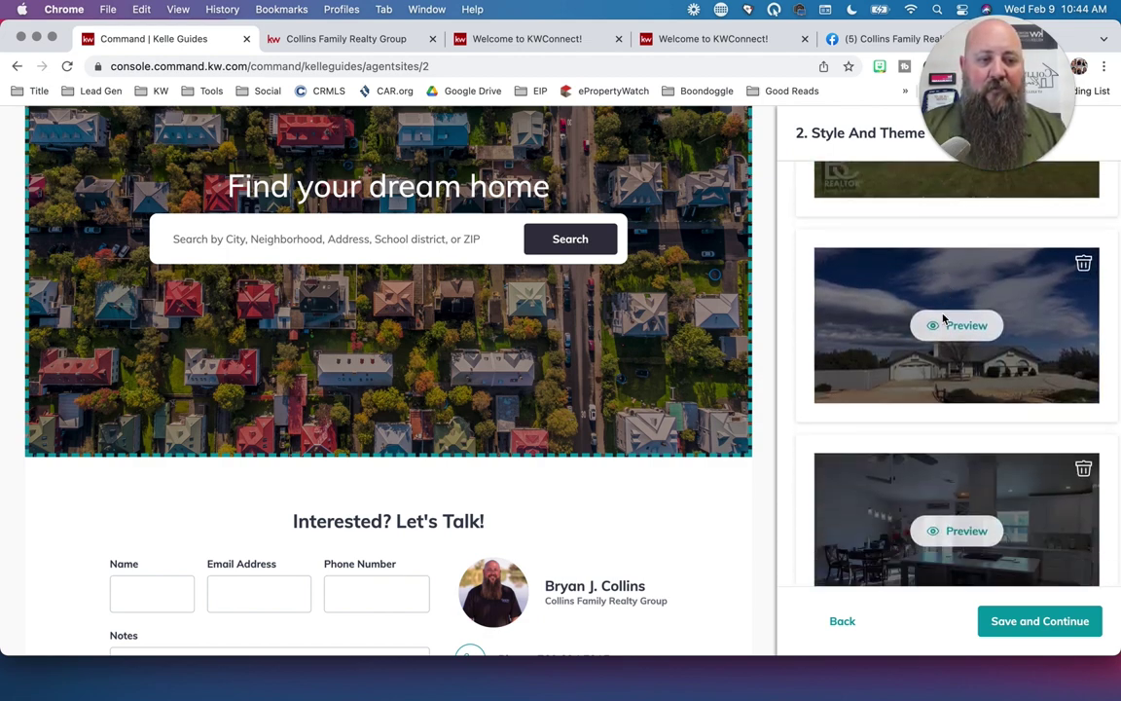
scroll(942, 318, down, 5)
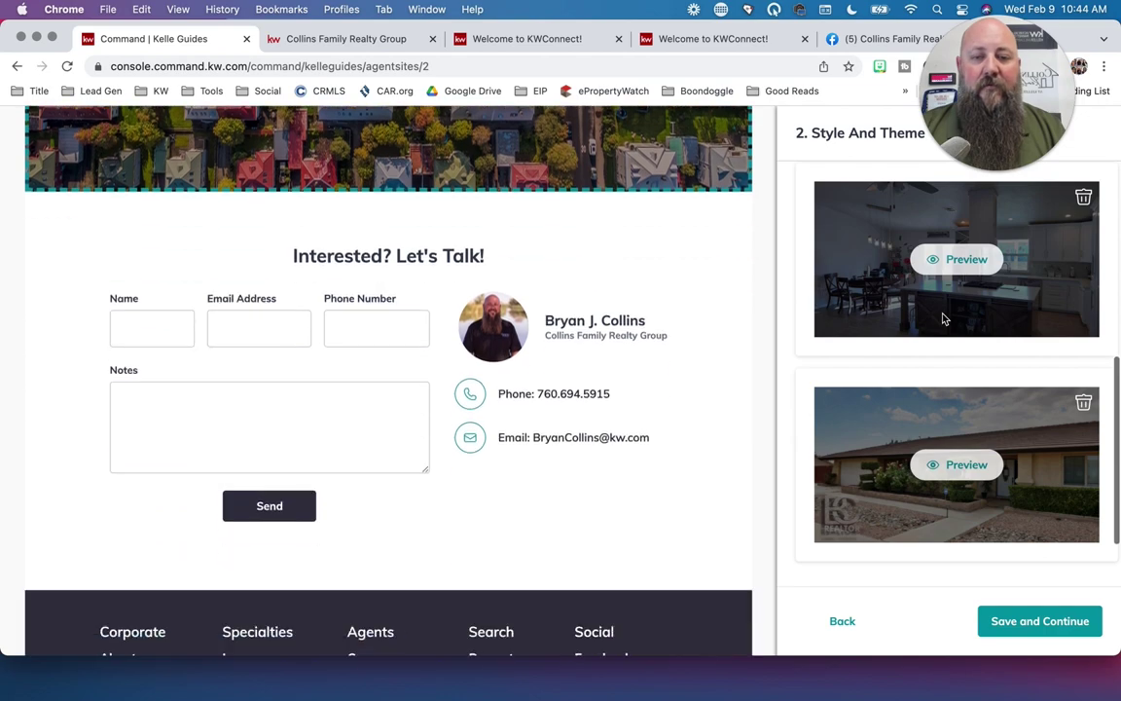
scroll(662, 394, up, 10)
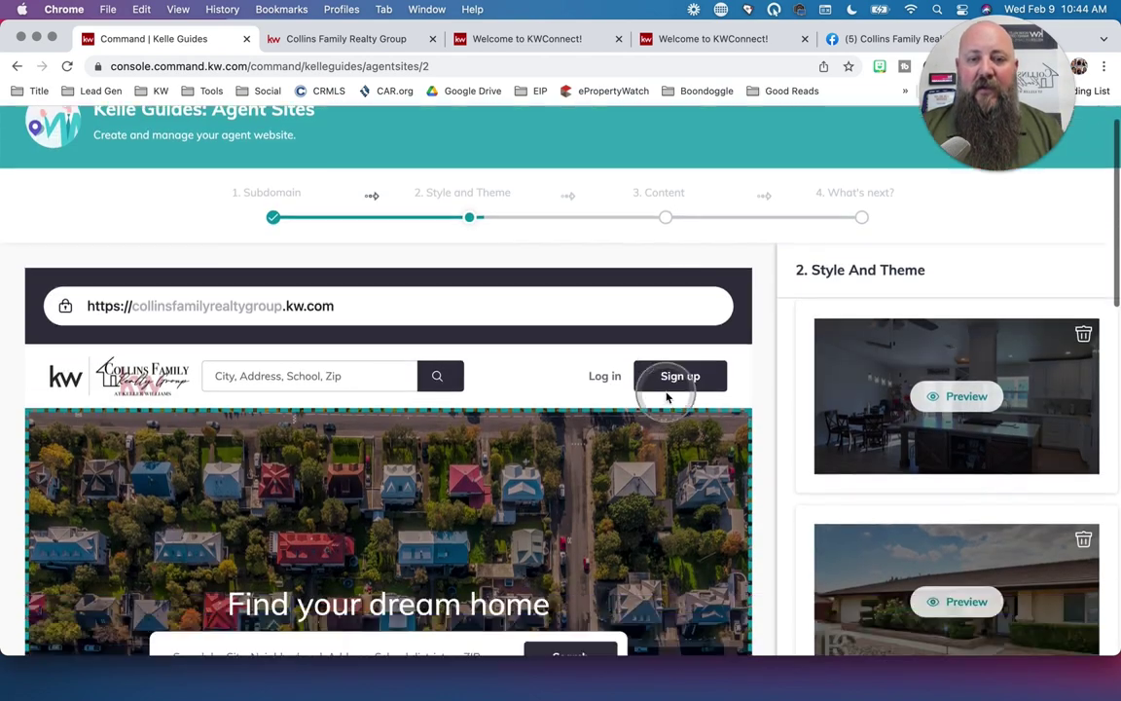
scroll(667, 396, down, 3)
scroll(666, 396, down, 5)
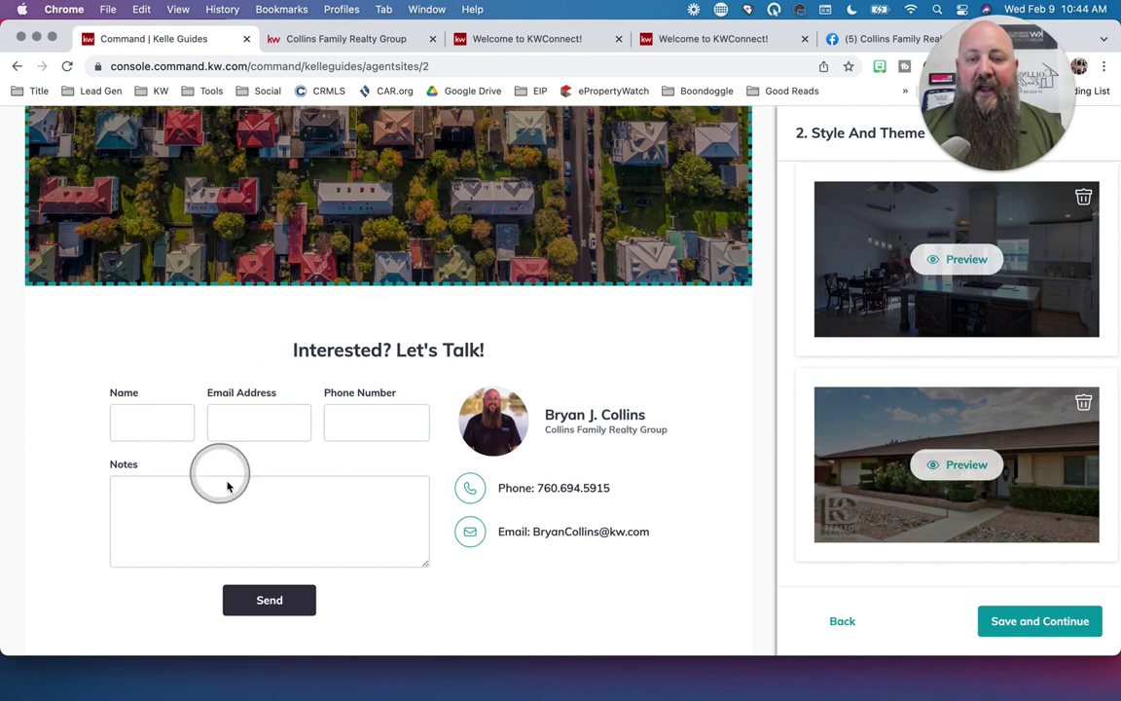
scroll(702, 435, down, 2)
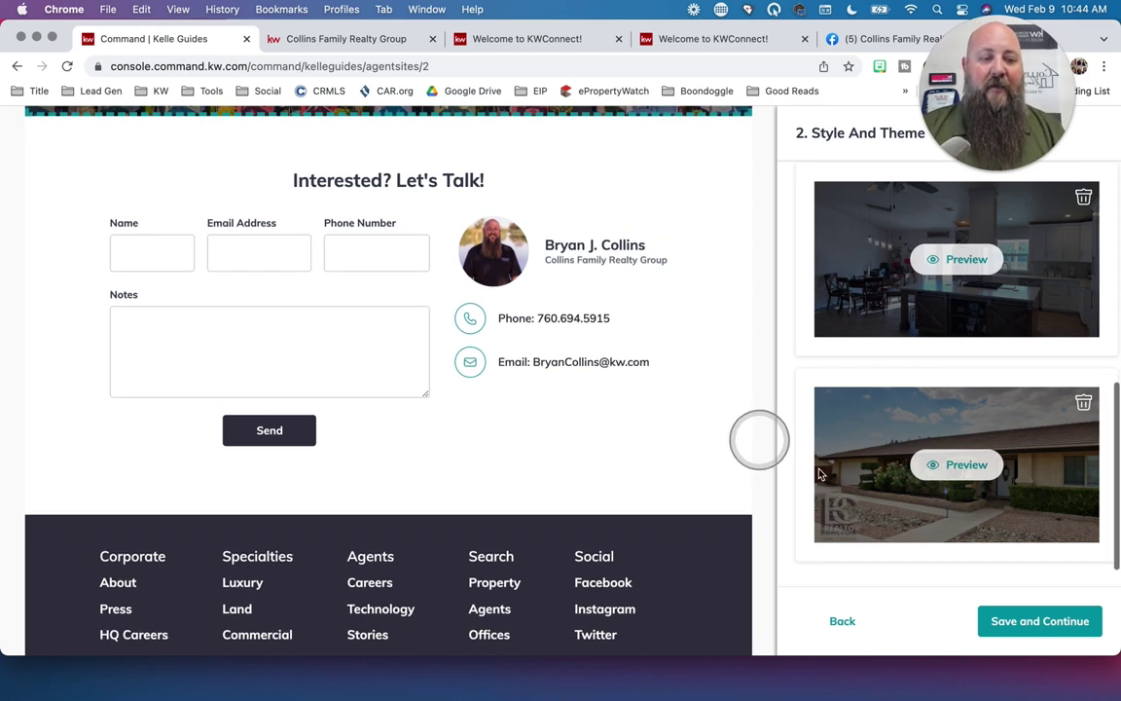
scroll(805, 348, up, 1)
scroll(806, 347, up, 10)
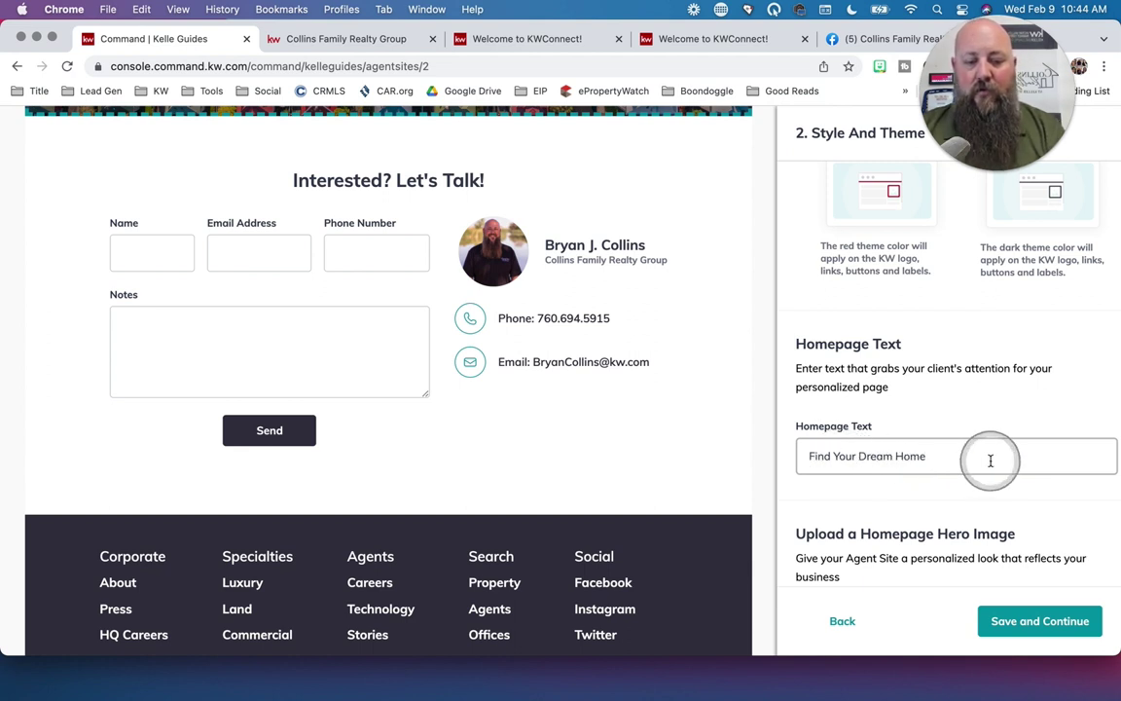
- Save the 'Find Your Dream Home NOW' homepage text and review the step 3 Company Profile page
scroll(1031, 457, down, 3)
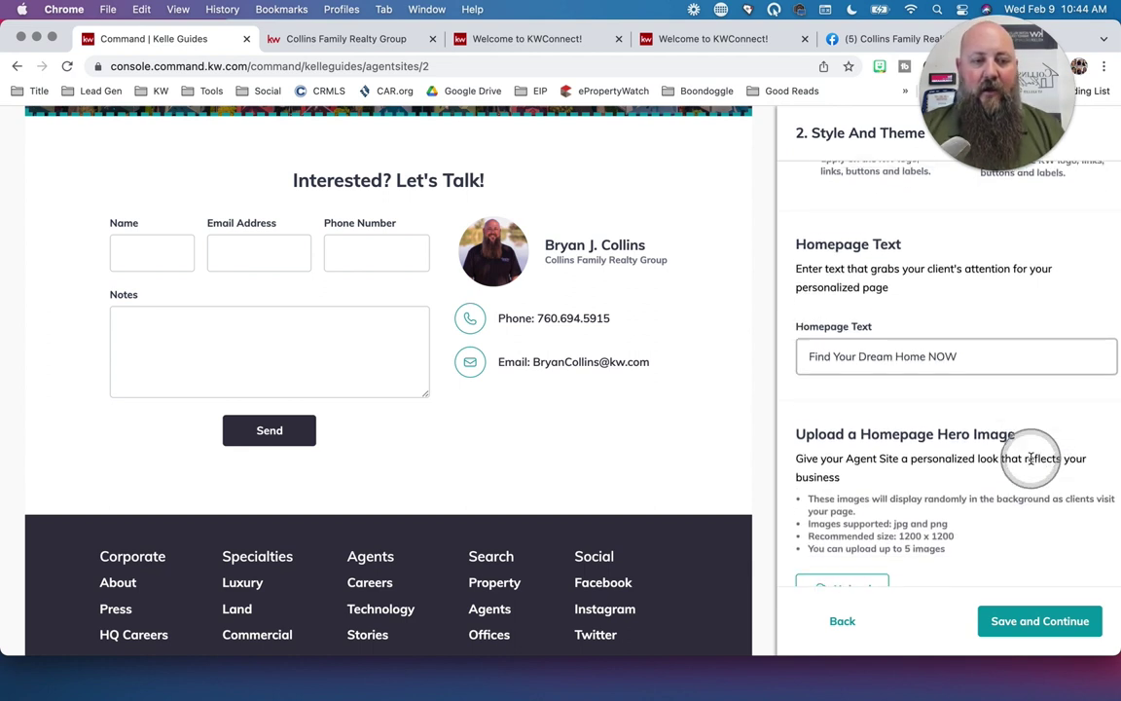
click(1038, 619)
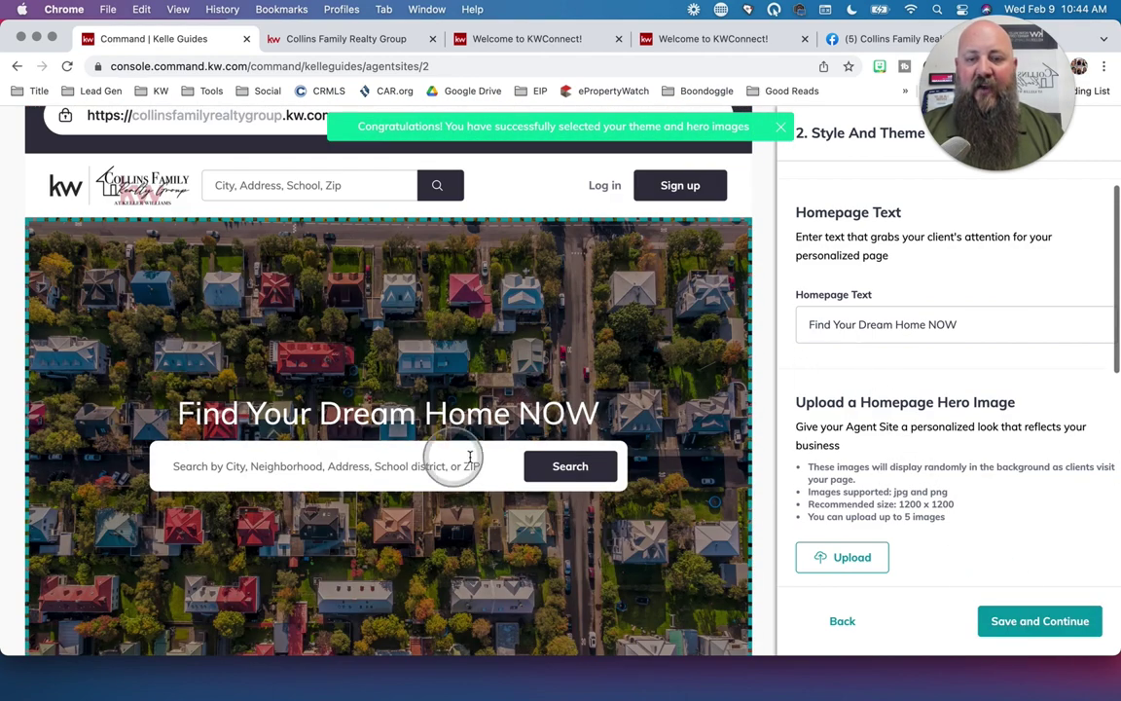
scroll(578, 481, down, 3)
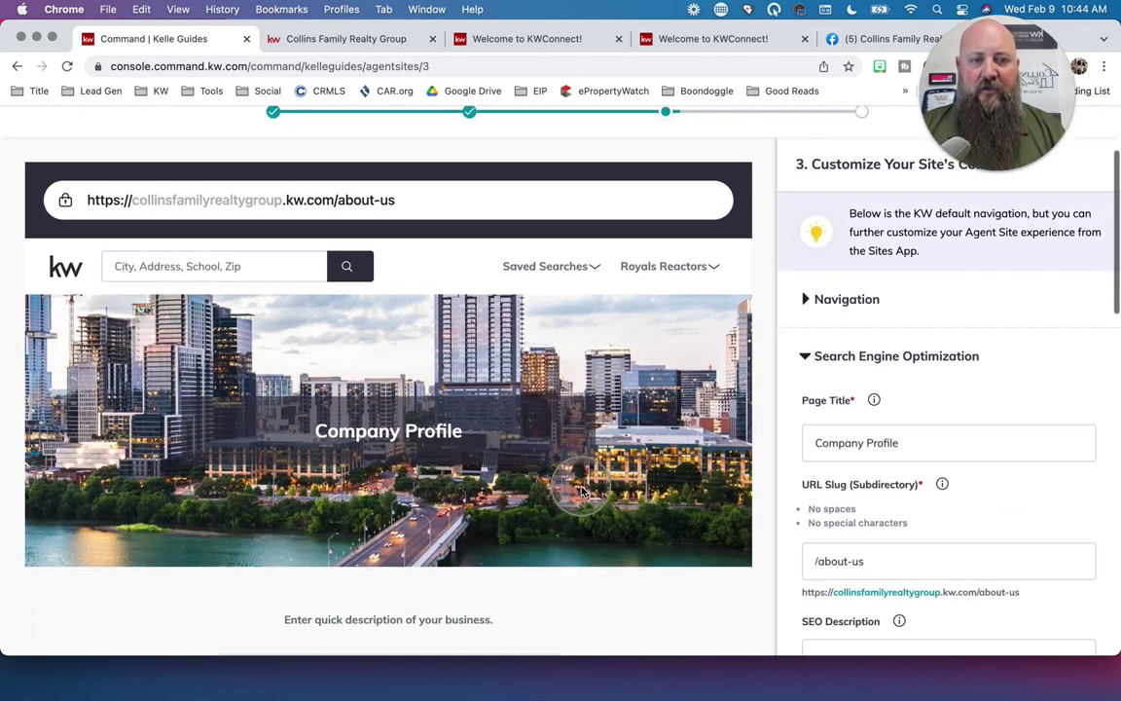
scroll(581, 490, down, 3)
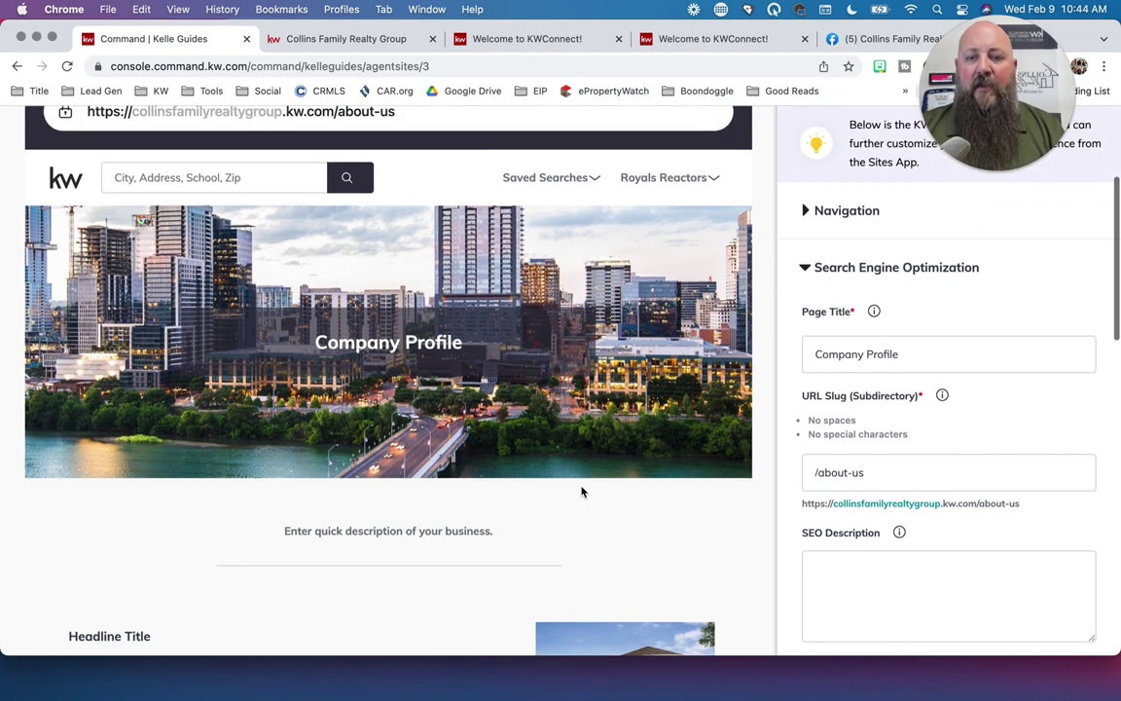
scroll(581, 490, up, 3)
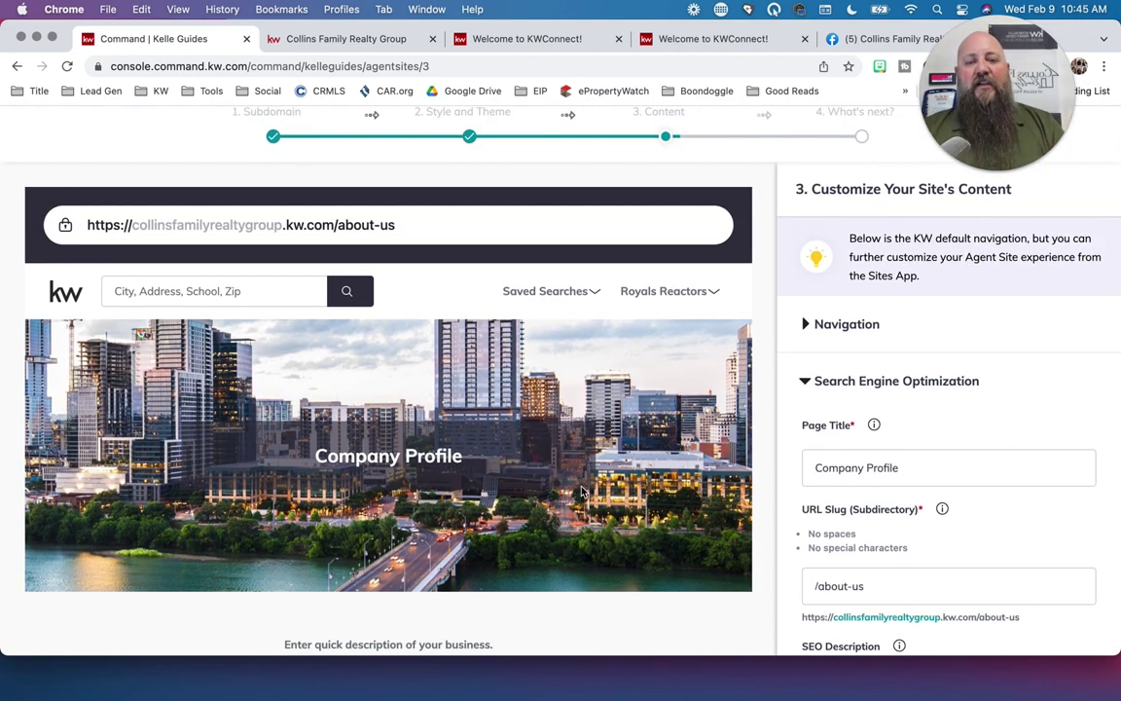
scroll(581, 490, down, 2)
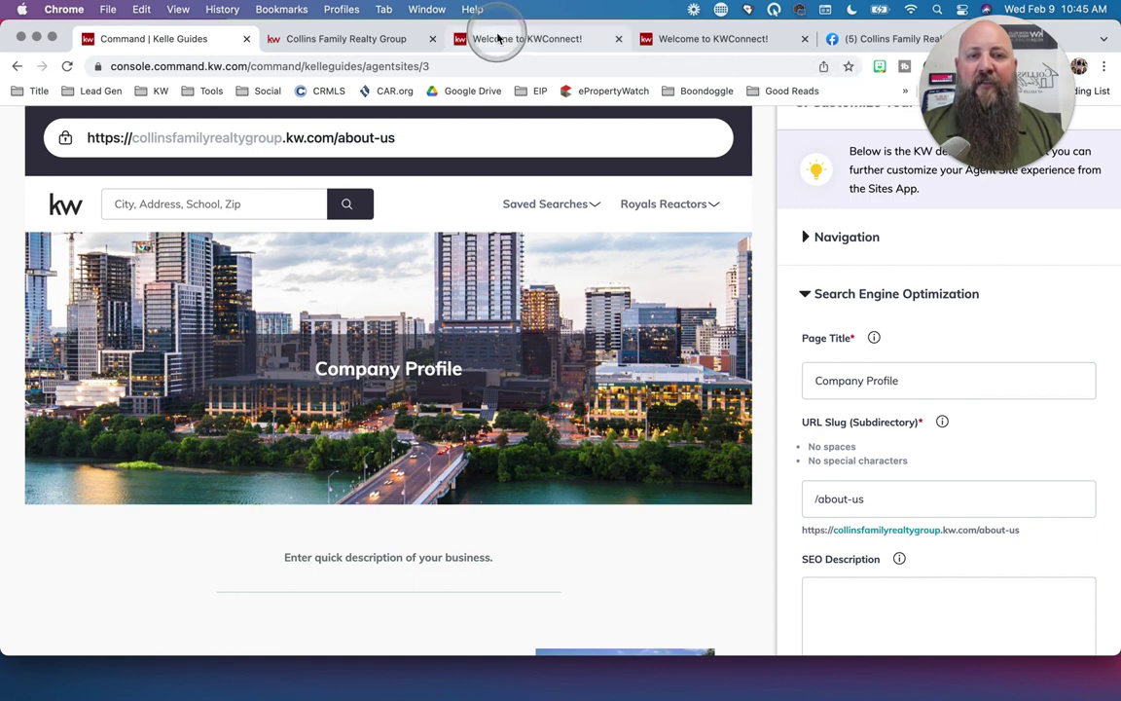
- Open the live agent website's Profile page from its menu and read through the bio
click(358, 39)
click(855, 142)
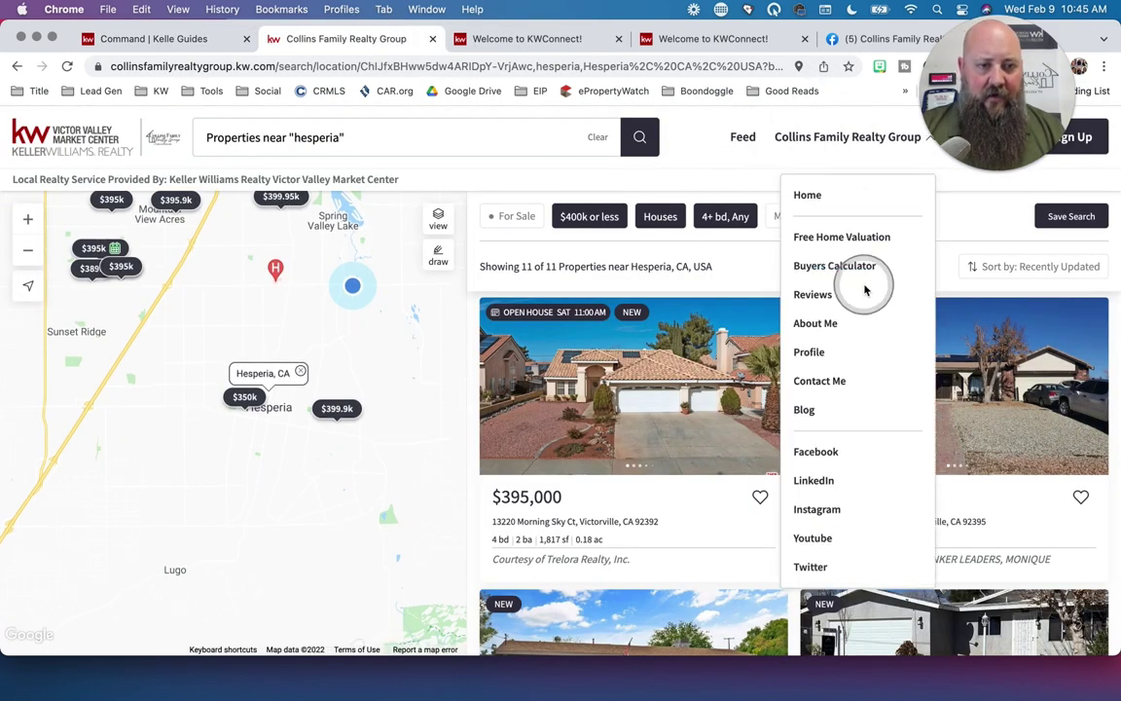
click(808, 357)
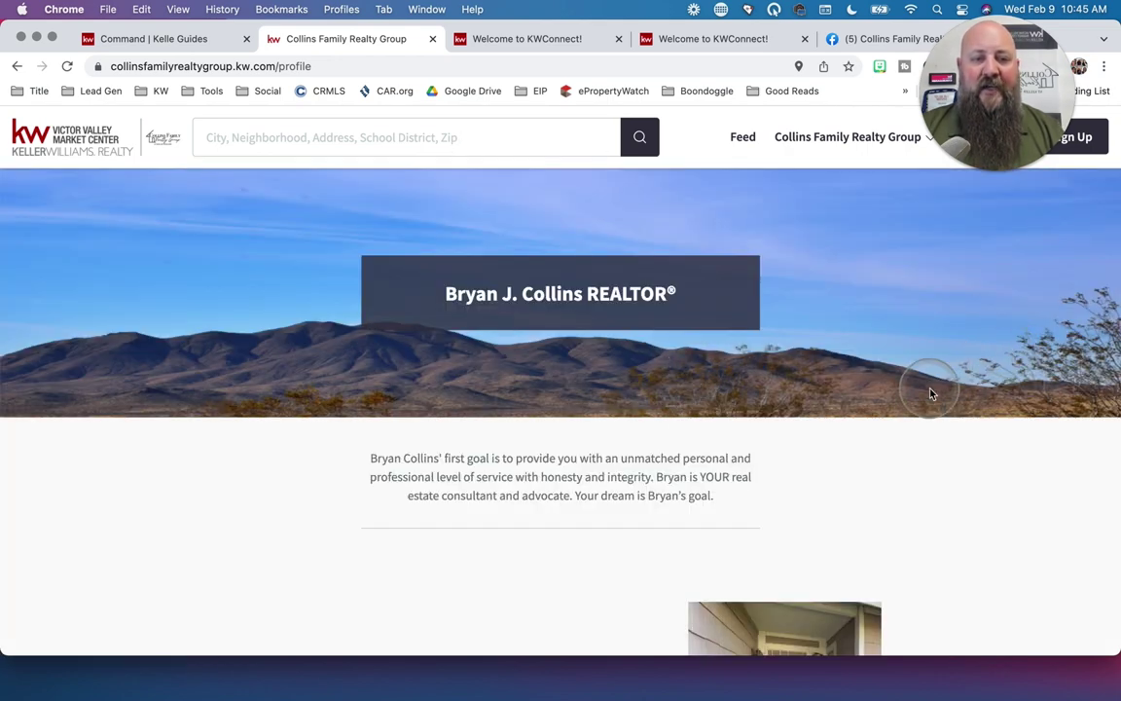
scroll(658, 376, down, 3)
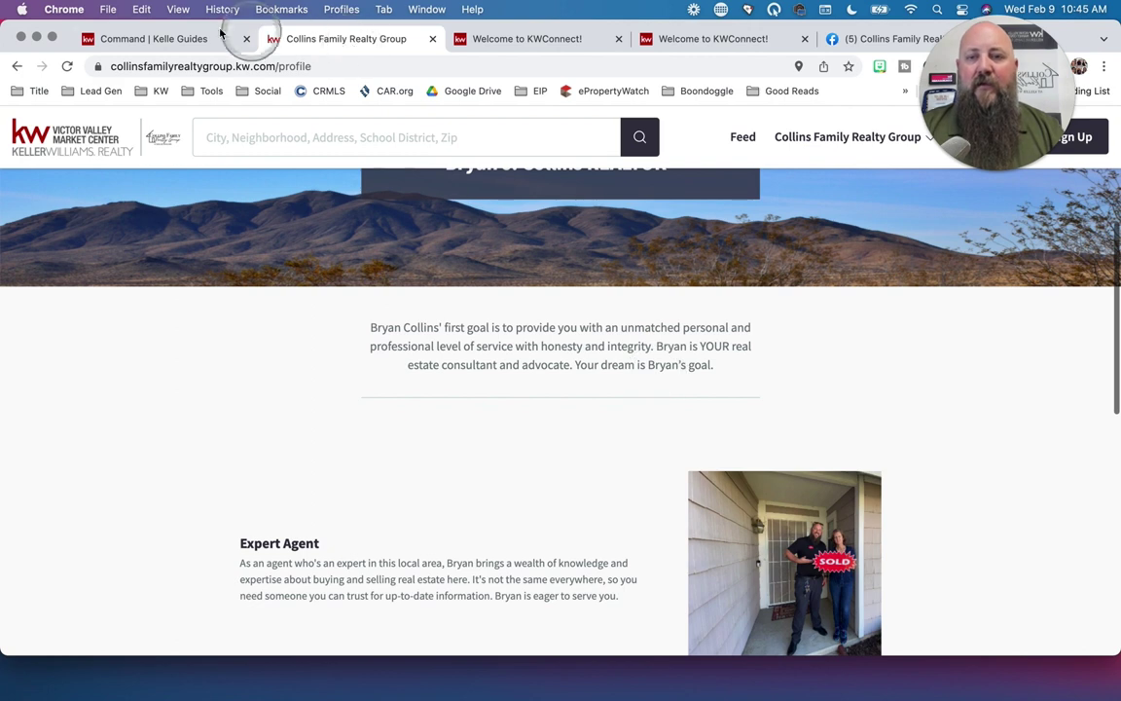
scroll(475, 238, down, 3)
scroll(647, 225, up, 1)
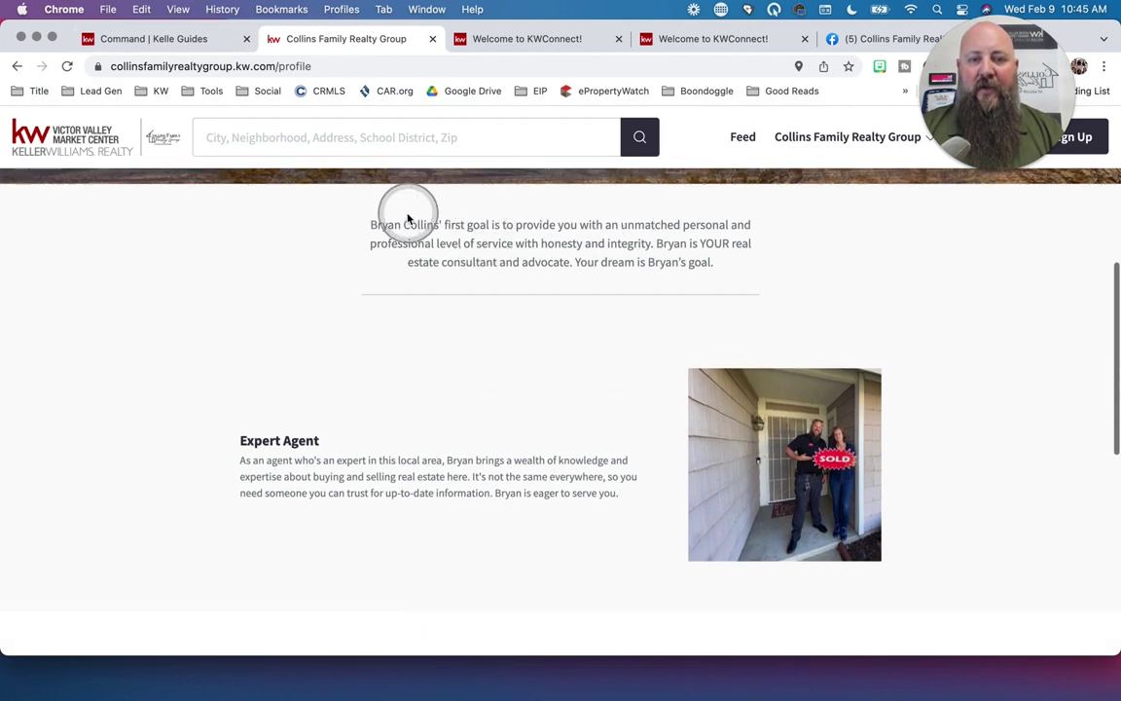
drag(443, 228, 520, 343)
scroll(490, 365, down, 3)
scroll(538, 353, down, 7)
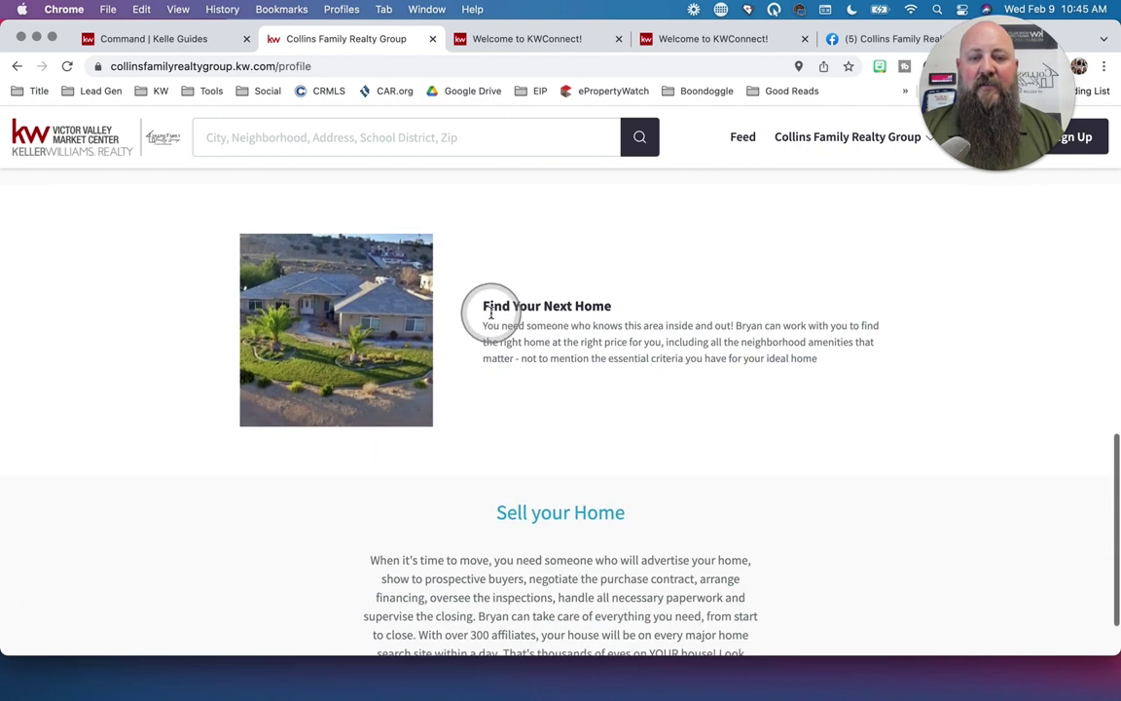
scroll(497, 289, up, 5)
click(320, 291)
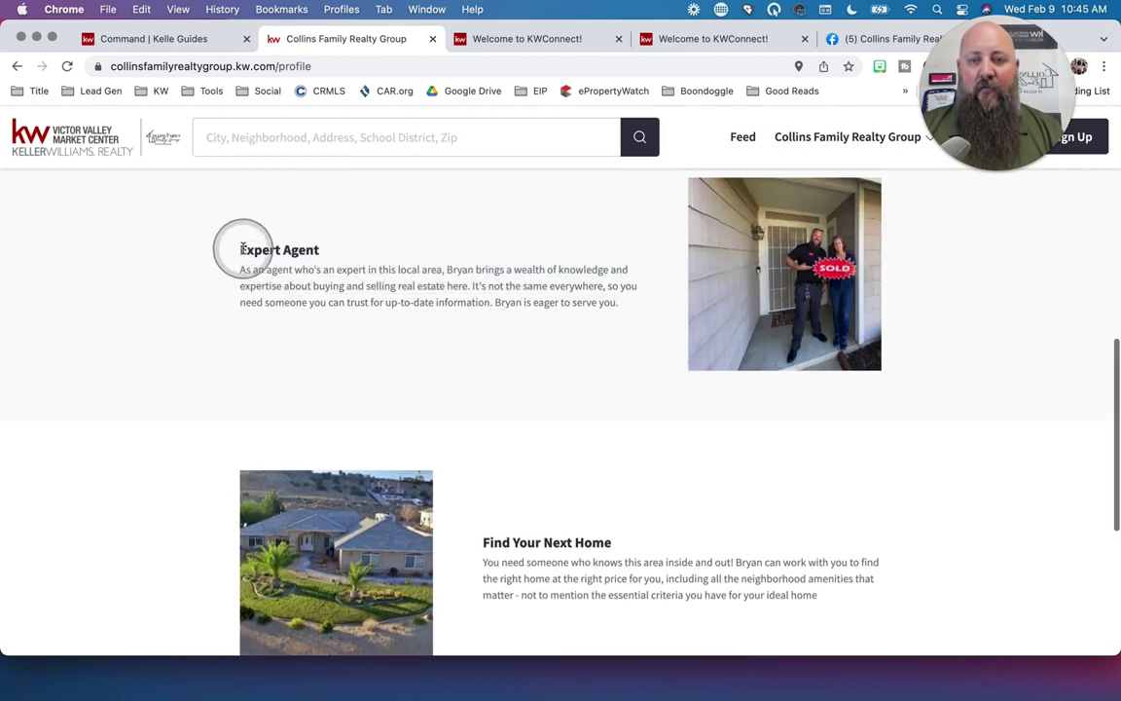
- Highlight the profile page's paragraphs, including Sell your Home, and check the page's full address
drag(243, 249, 593, 333)
scroll(650, 399, down, 5)
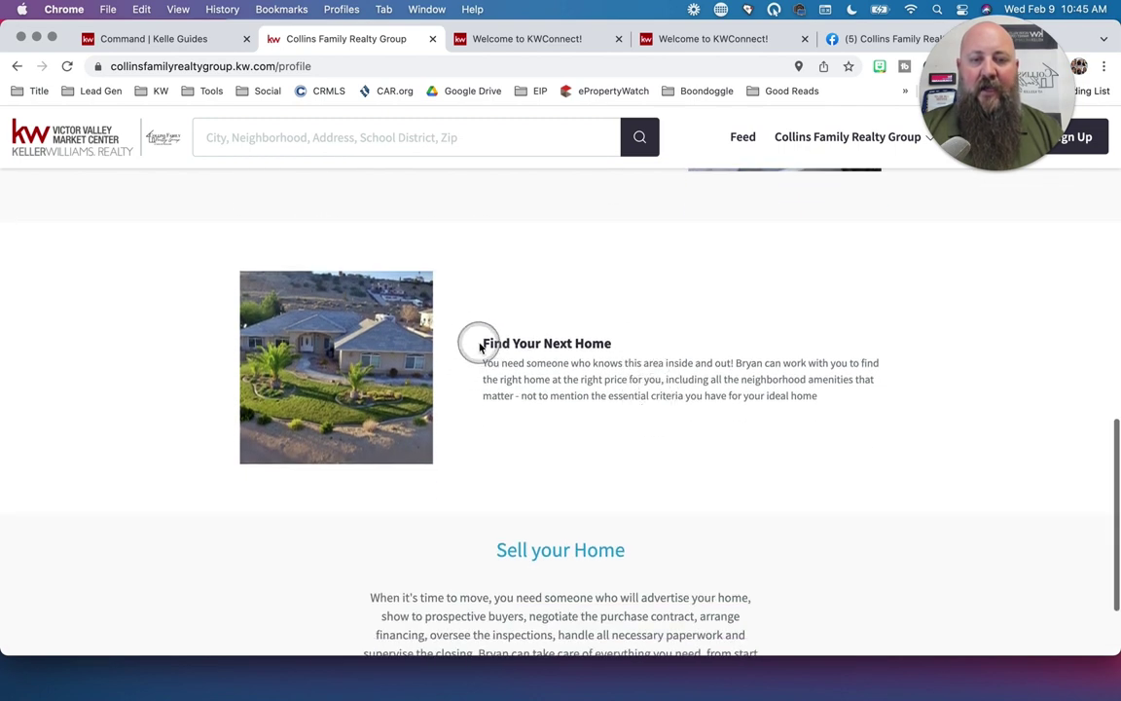
drag(480, 348, 848, 451)
scroll(849, 450, down, 4)
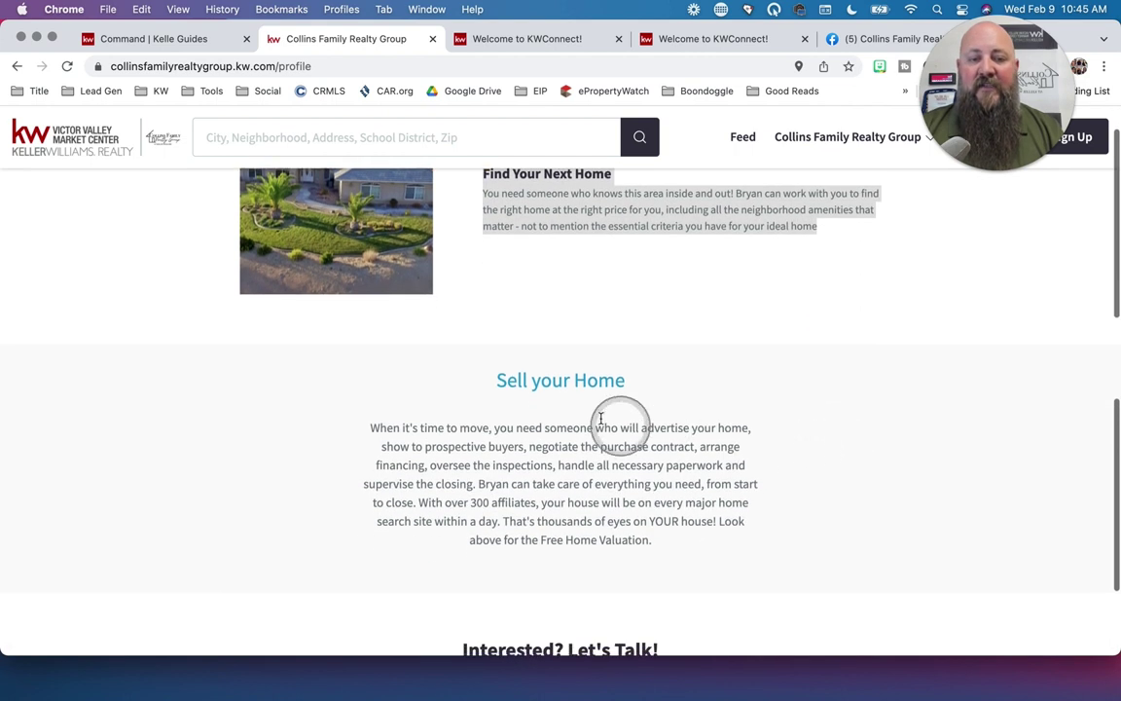
drag(483, 389, 763, 533)
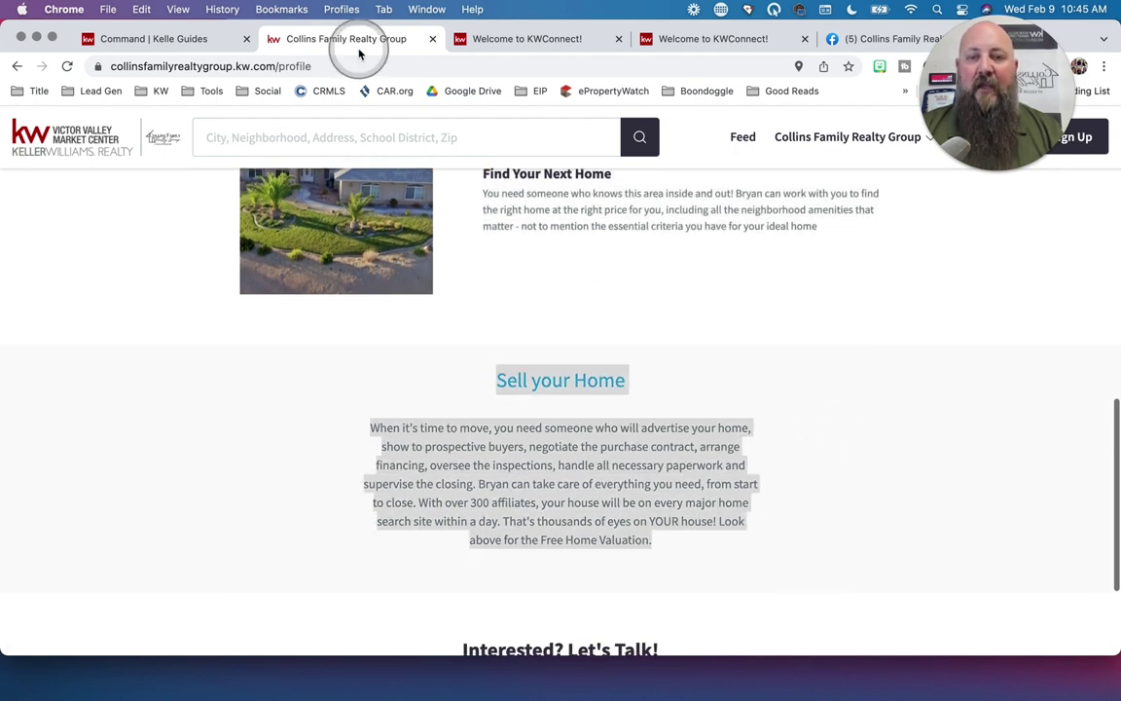
scroll(491, 166, up, 1)
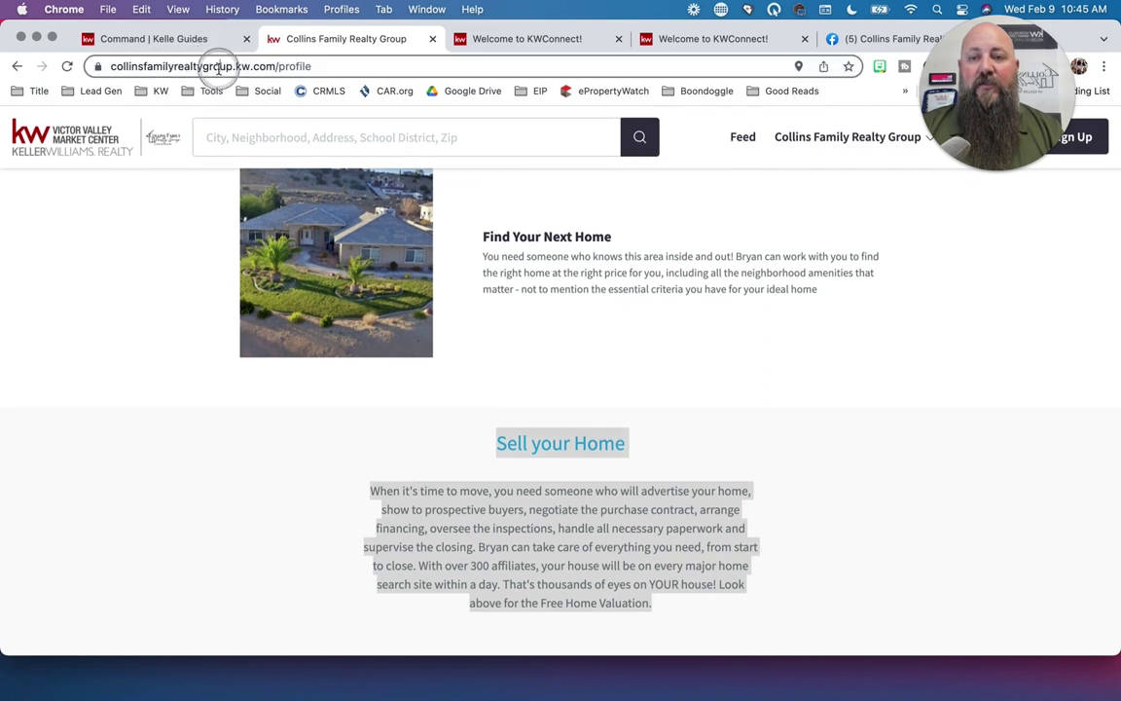
click(351, 66)
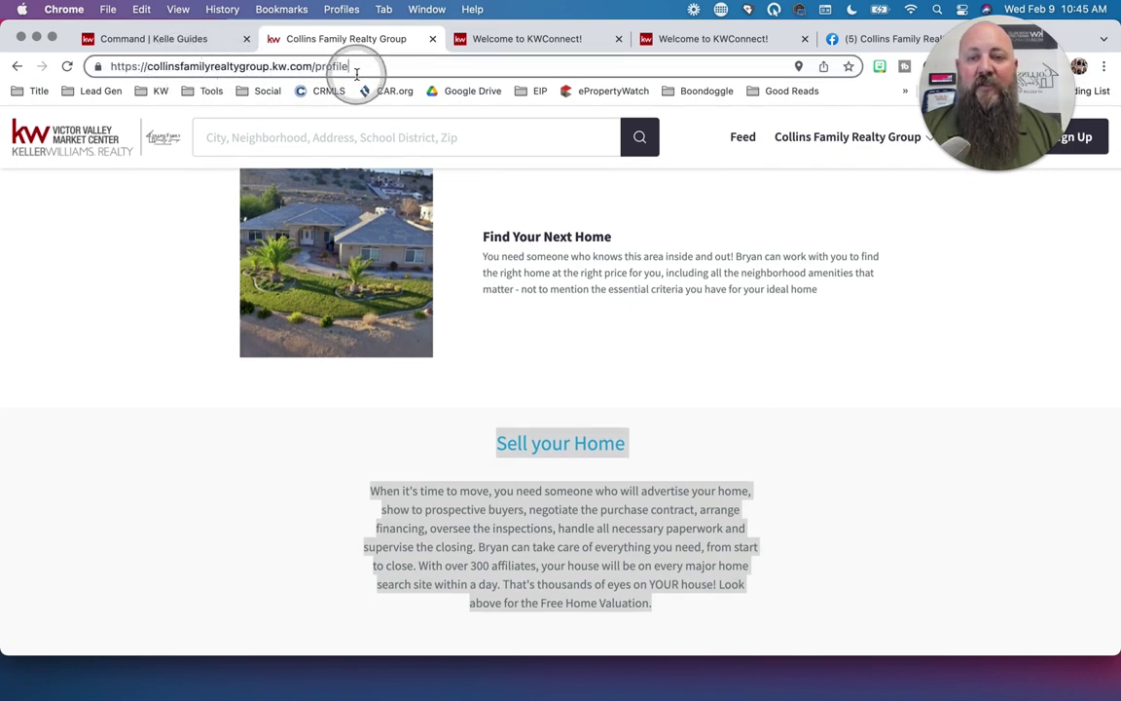
scroll(618, 325, up, 10)
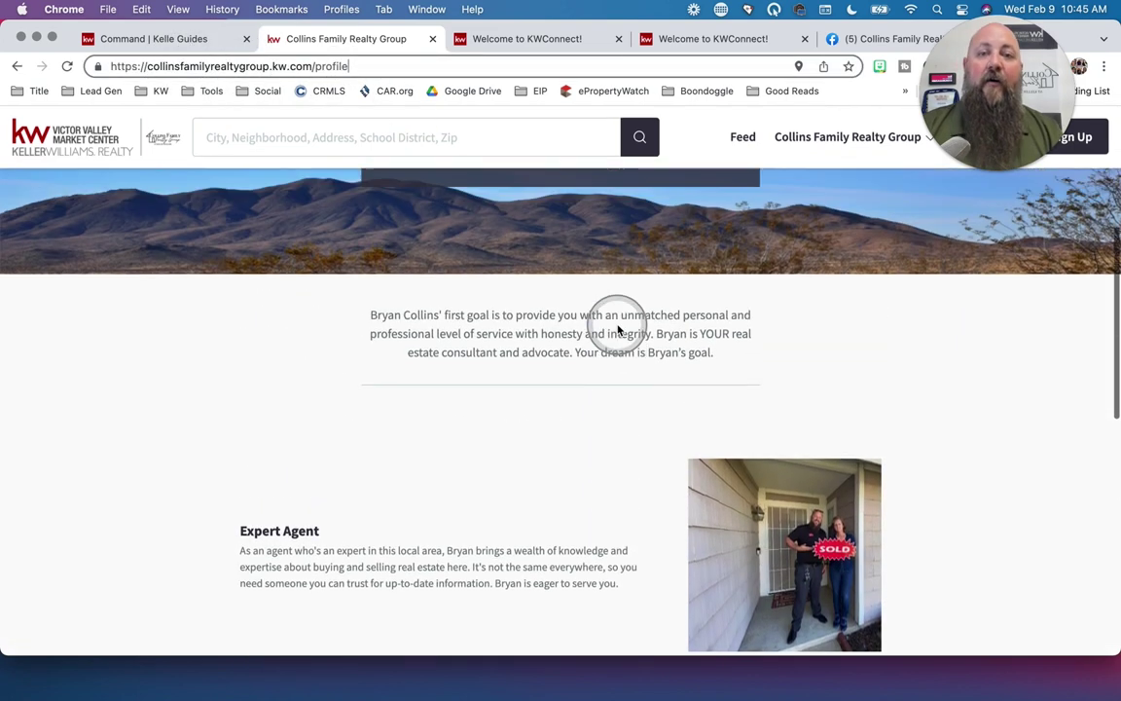
scroll(612, 334, down, 2)
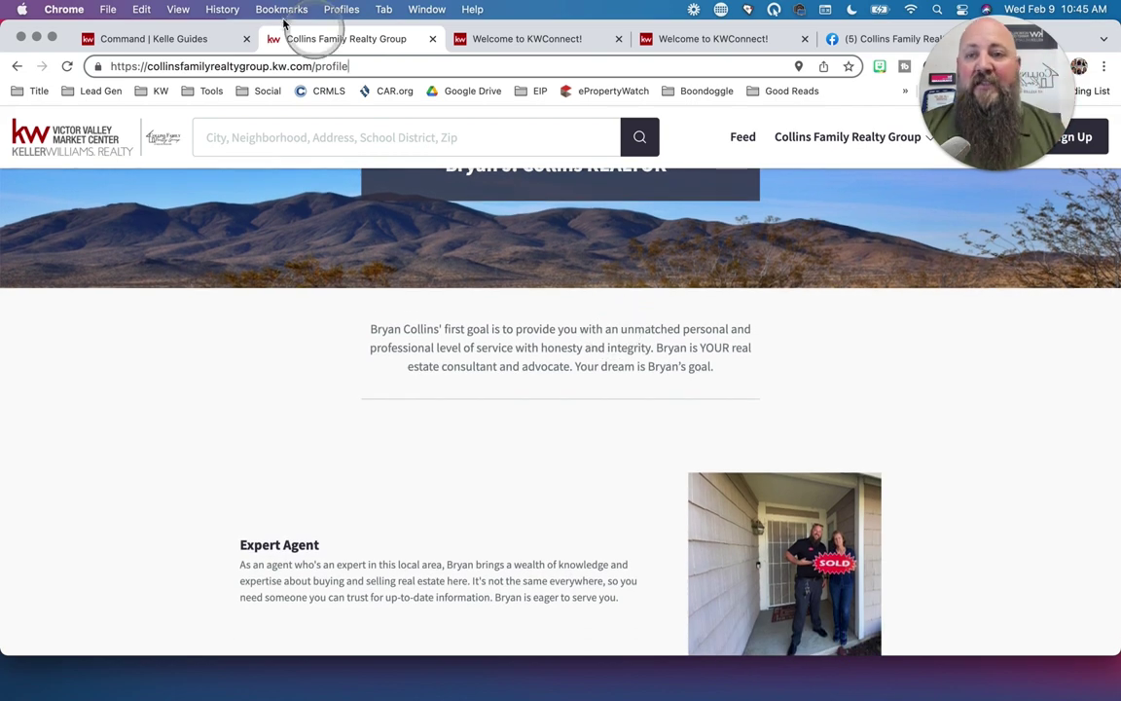
scroll(535, 331, down, 5)
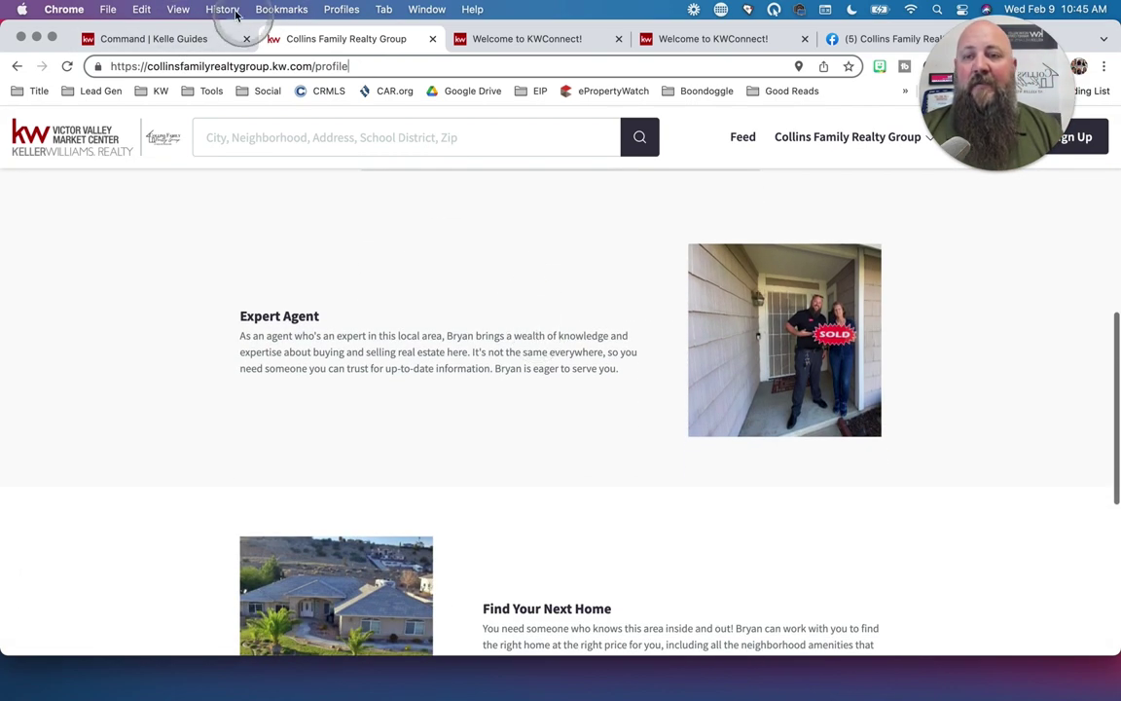
- Compare the Kelle Guides editor against the live profile page, ending back in the site setup
click(191, 37)
scroll(620, 376, down, 5)
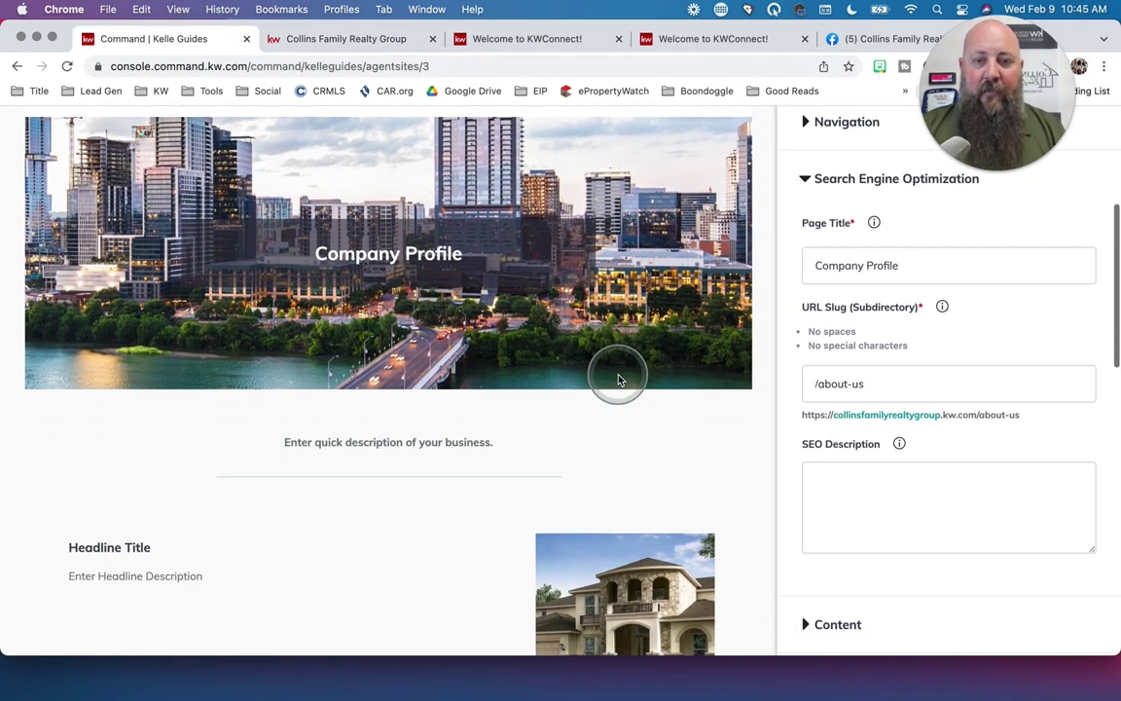
scroll(618, 380, down, 4)
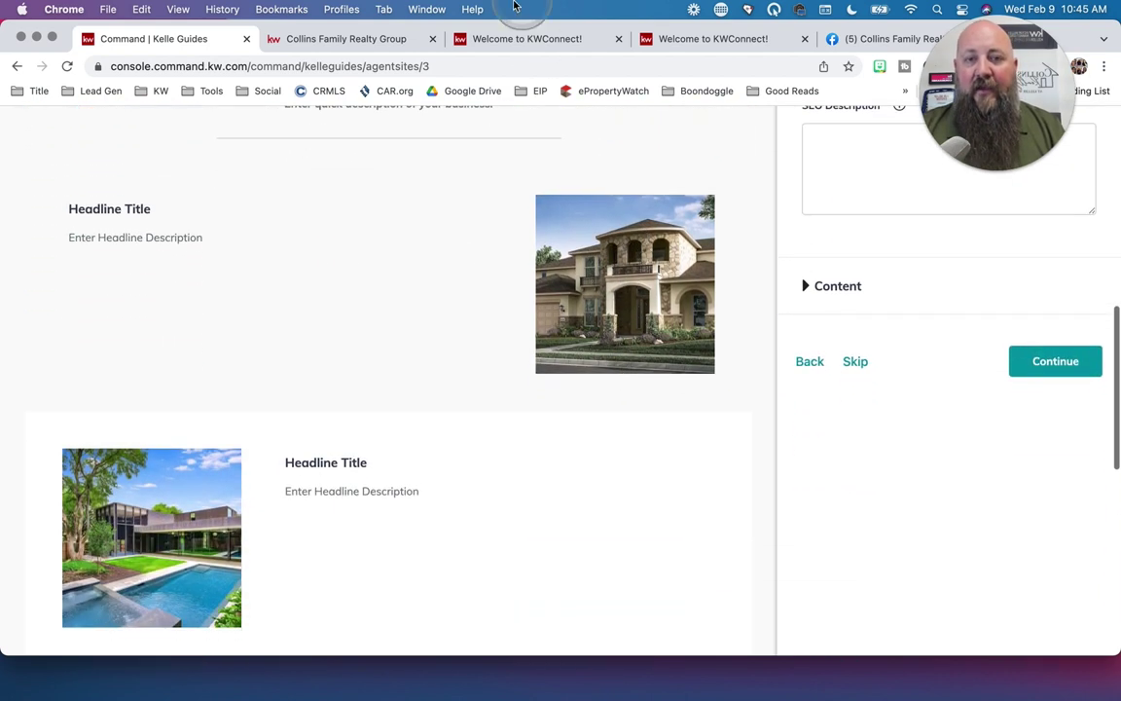
click(378, 37)
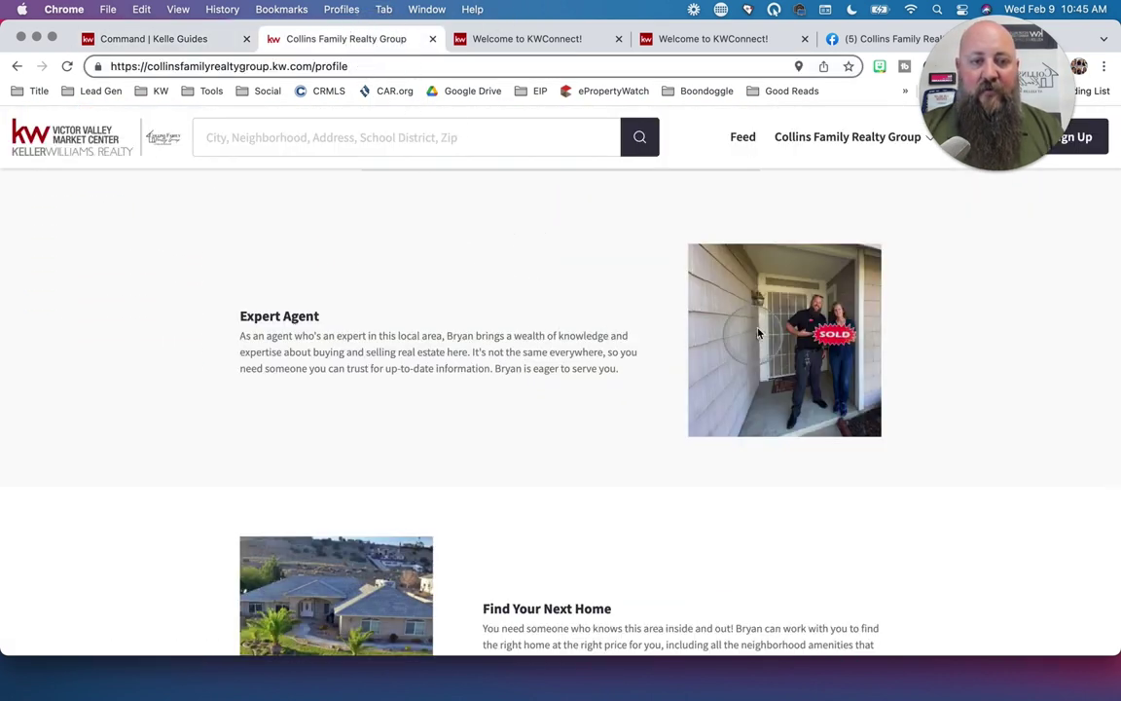
scroll(797, 370, down, 3)
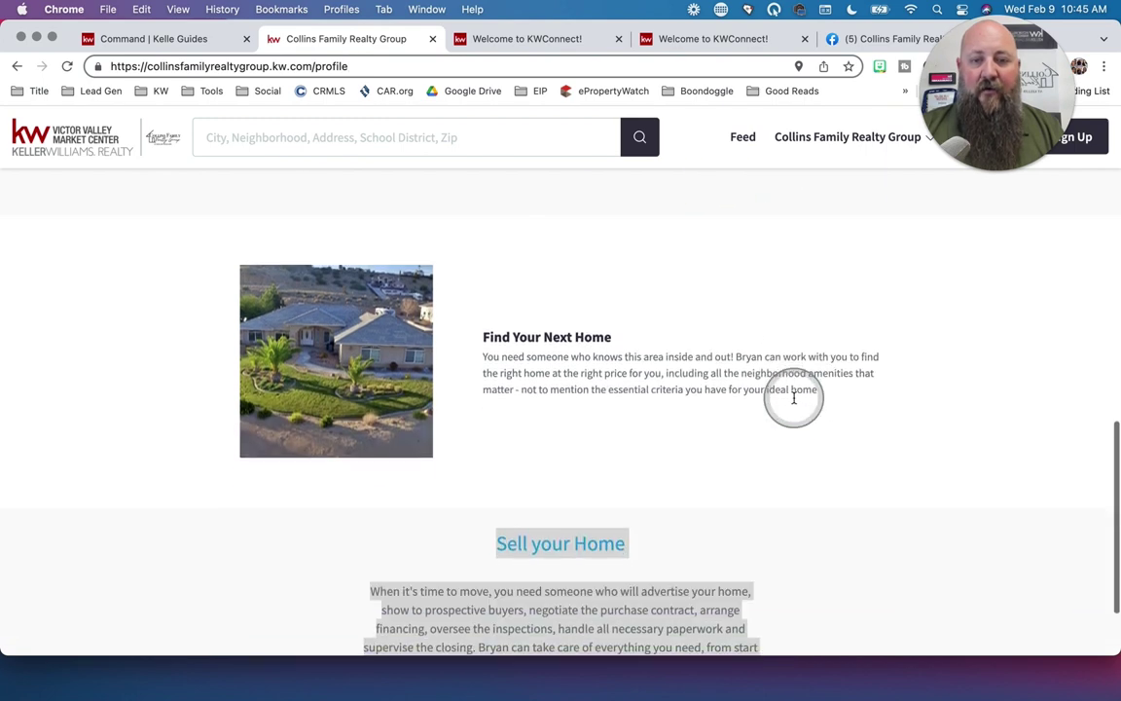
scroll(604, 442, down, 2)
click(530, 428)
scroll(622, 458, down, 1)
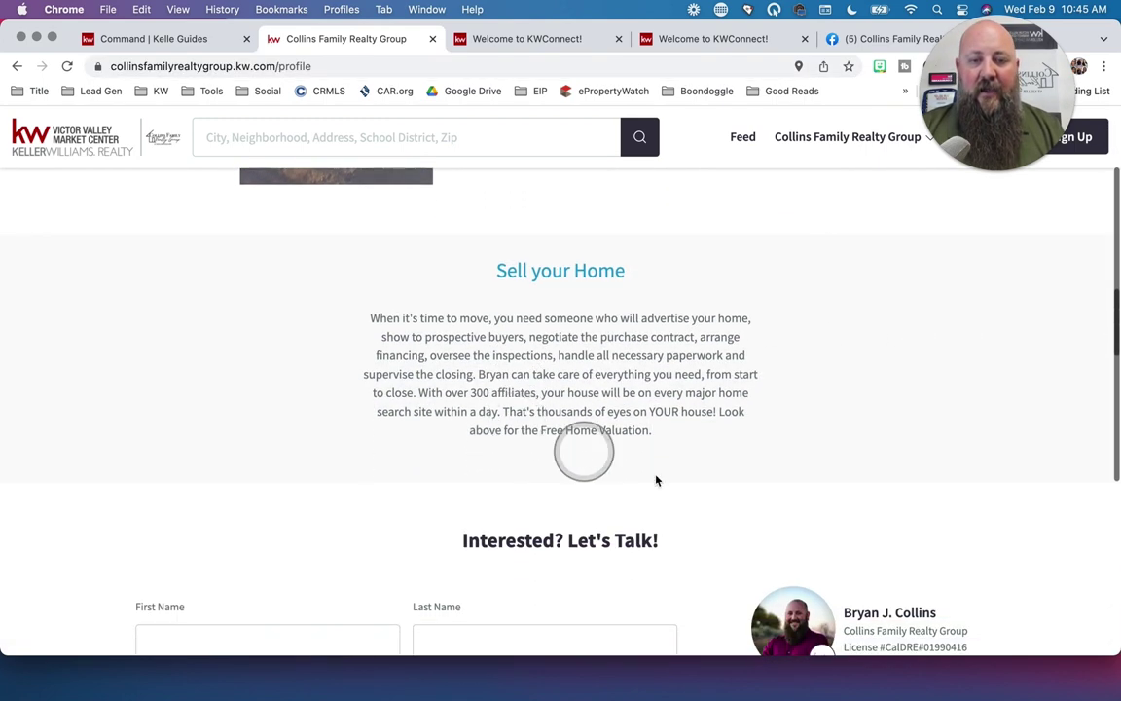
scroll(656, 479, up, 6)
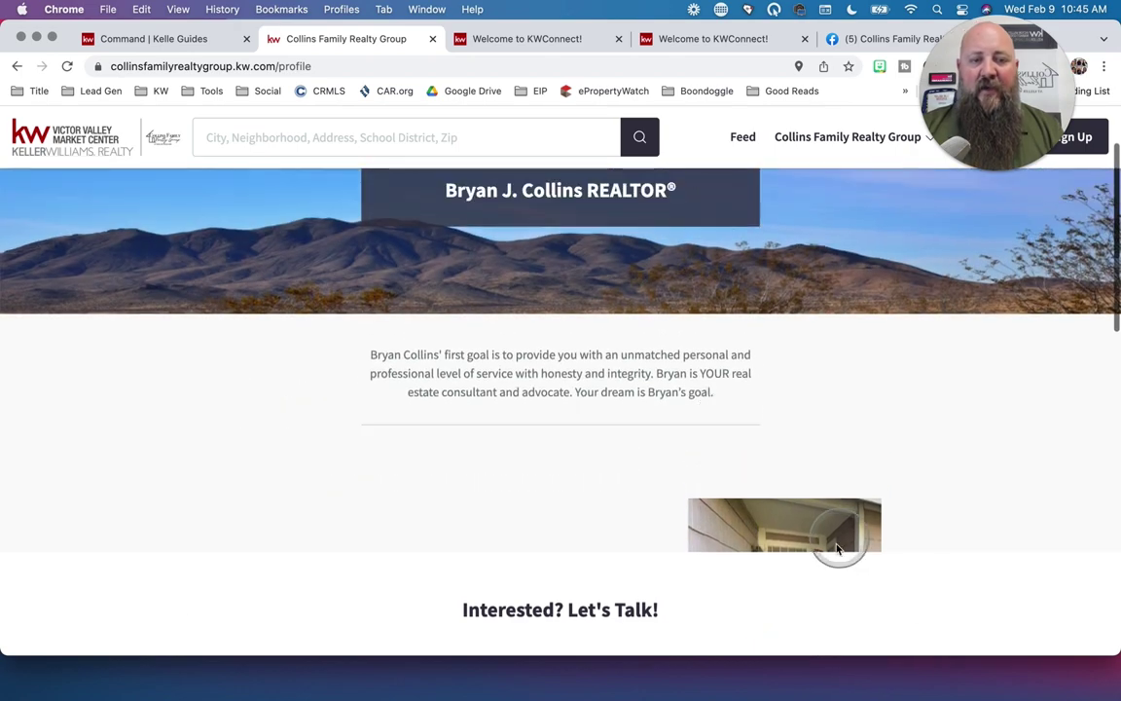
scroll(827, 548, down, 1)
scroll(740, 395, up, 1)
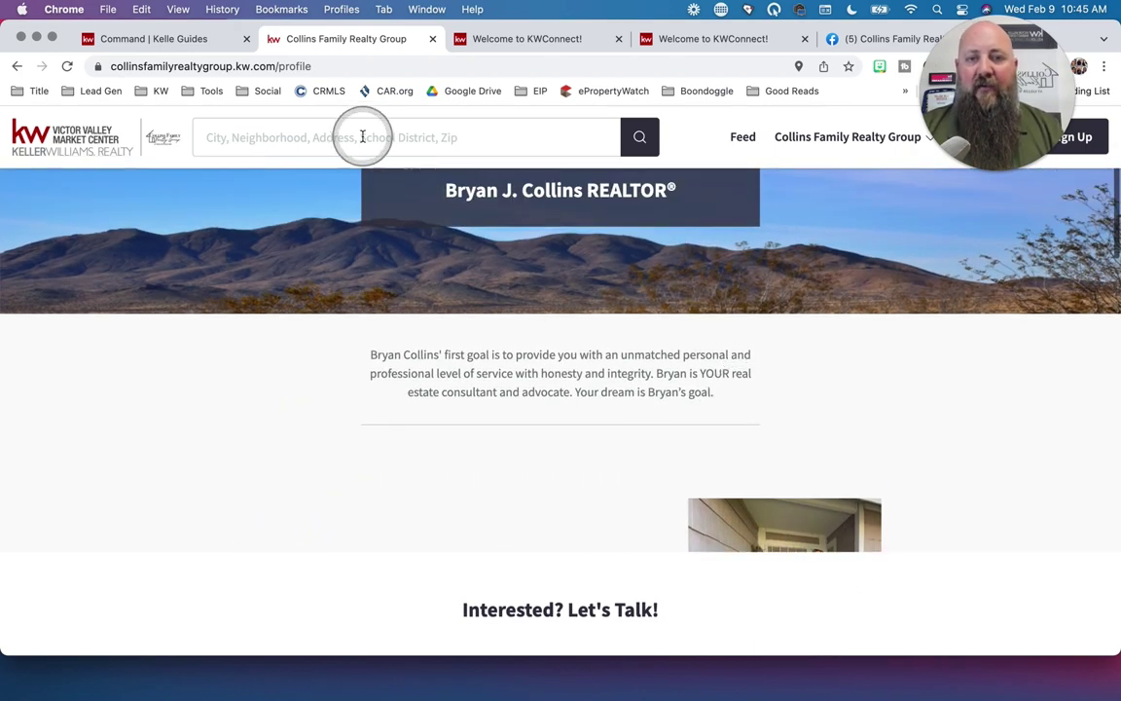
click(156, 39)
scroll(502, 334, up, 10)
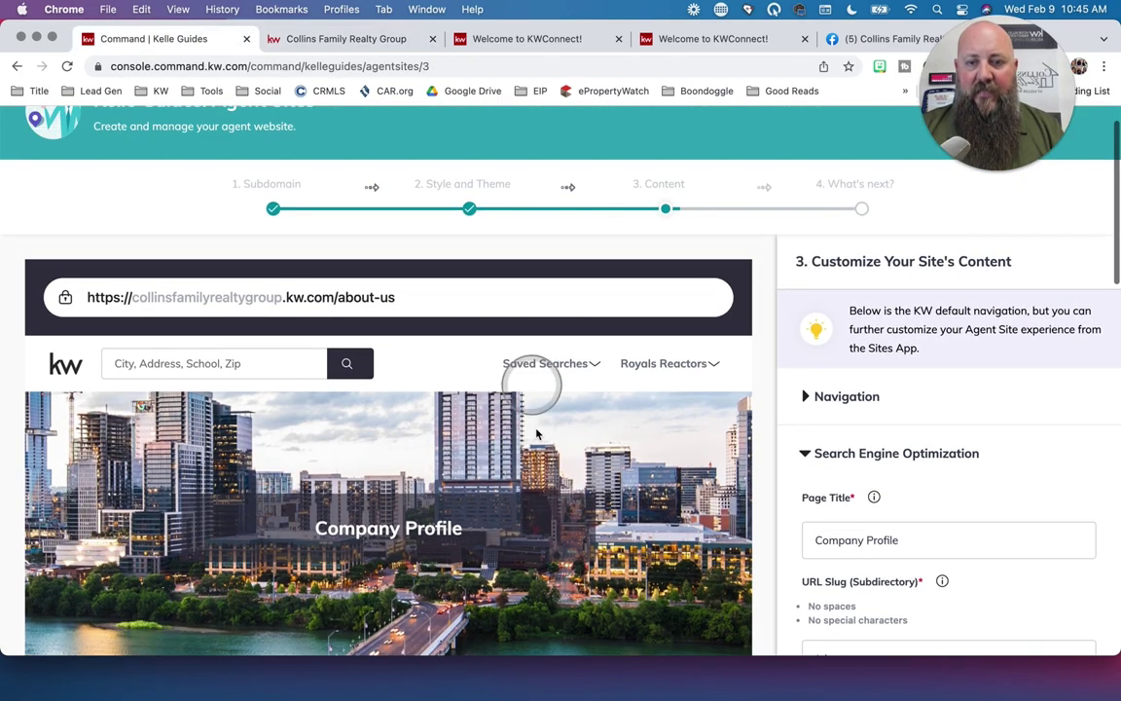
- Replace the Company Profile SEO page title with the agent's name plus REALTOR, keeping the /about-us slug
scroll(534, 371, down, 3)
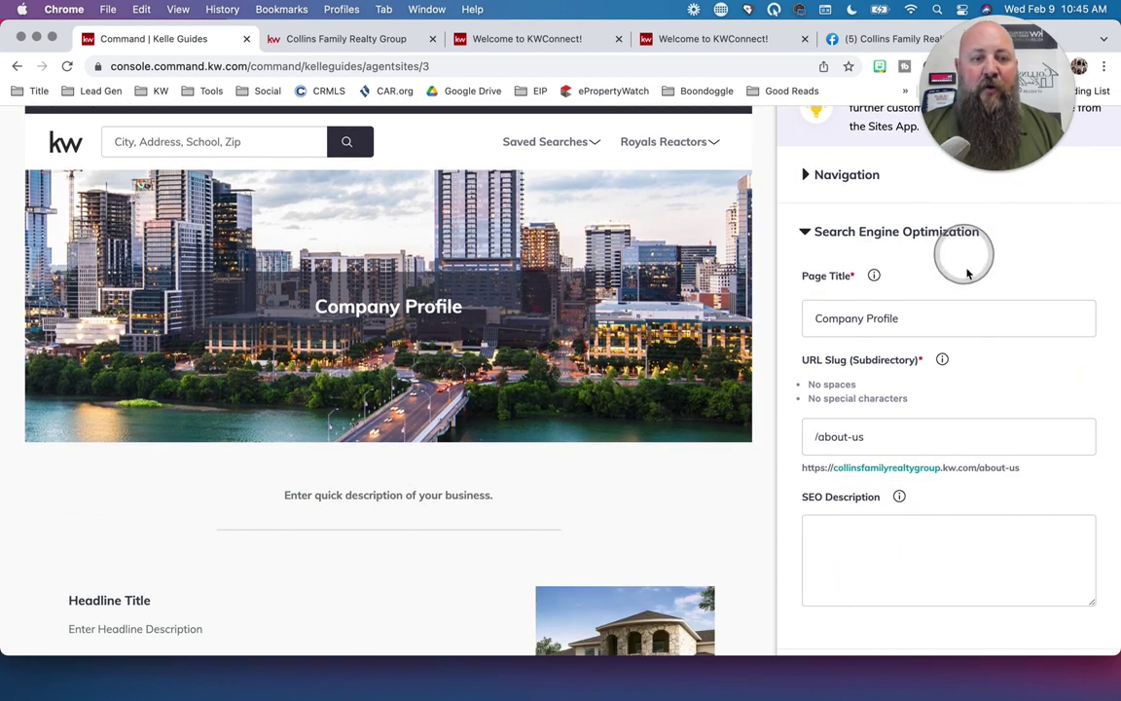
drag(914, 318, 769, 319)
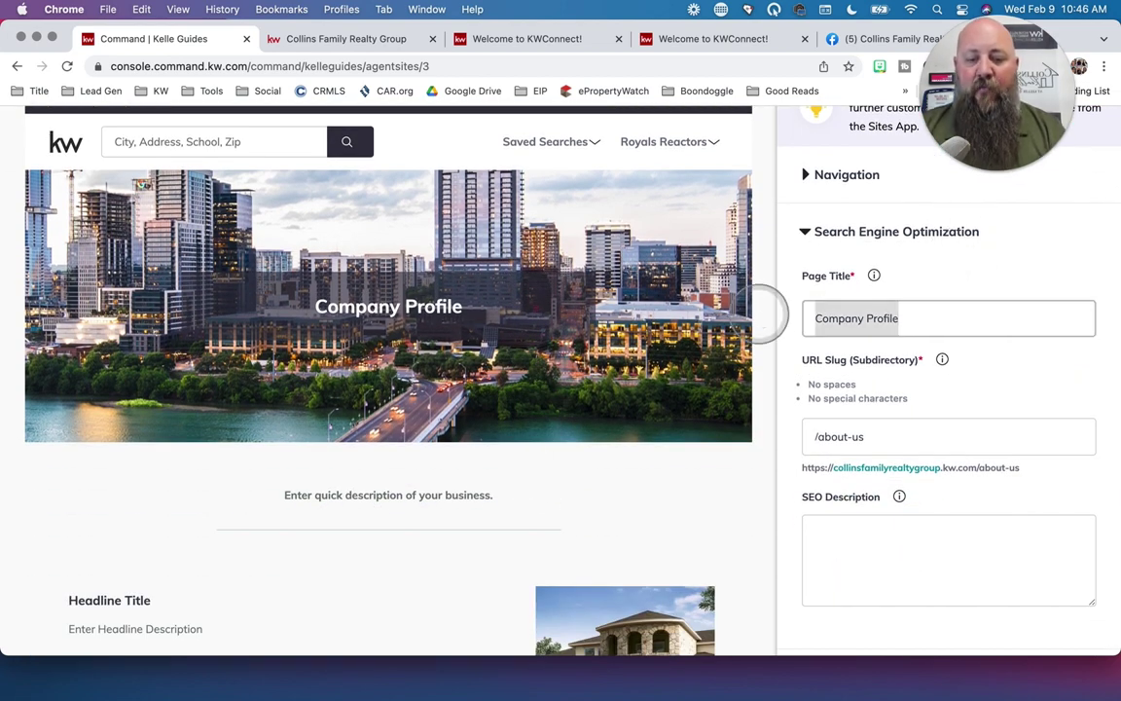
text(BRyan J. Collins REALTOR)
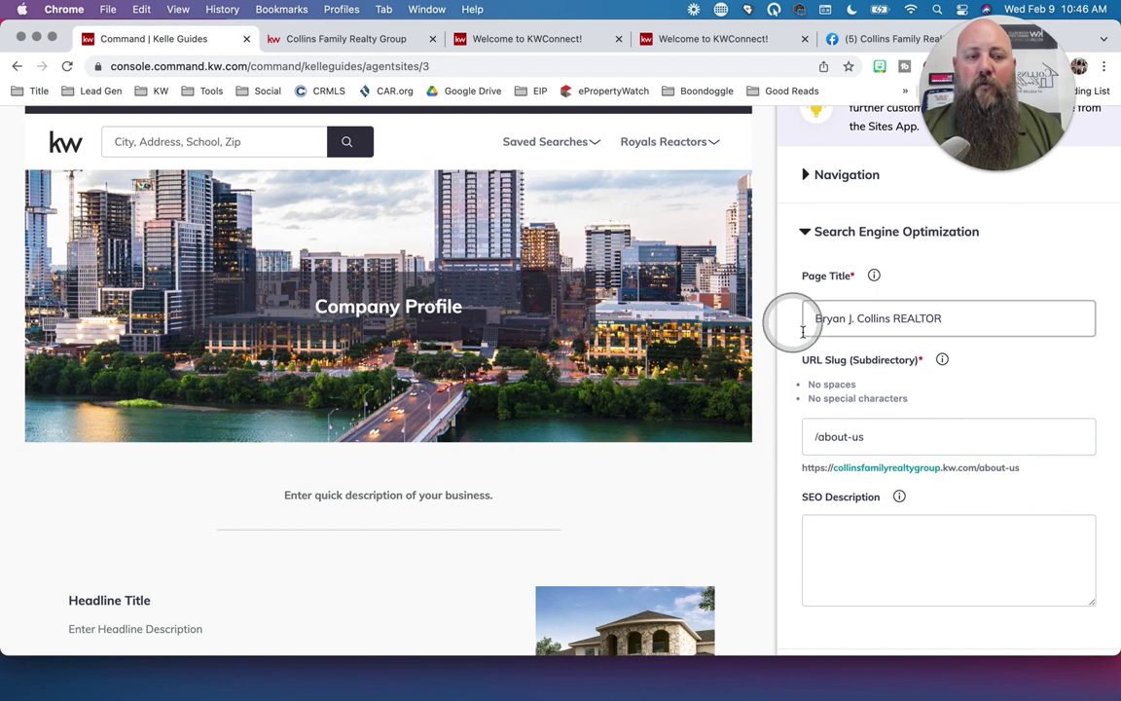
click(546, 385)
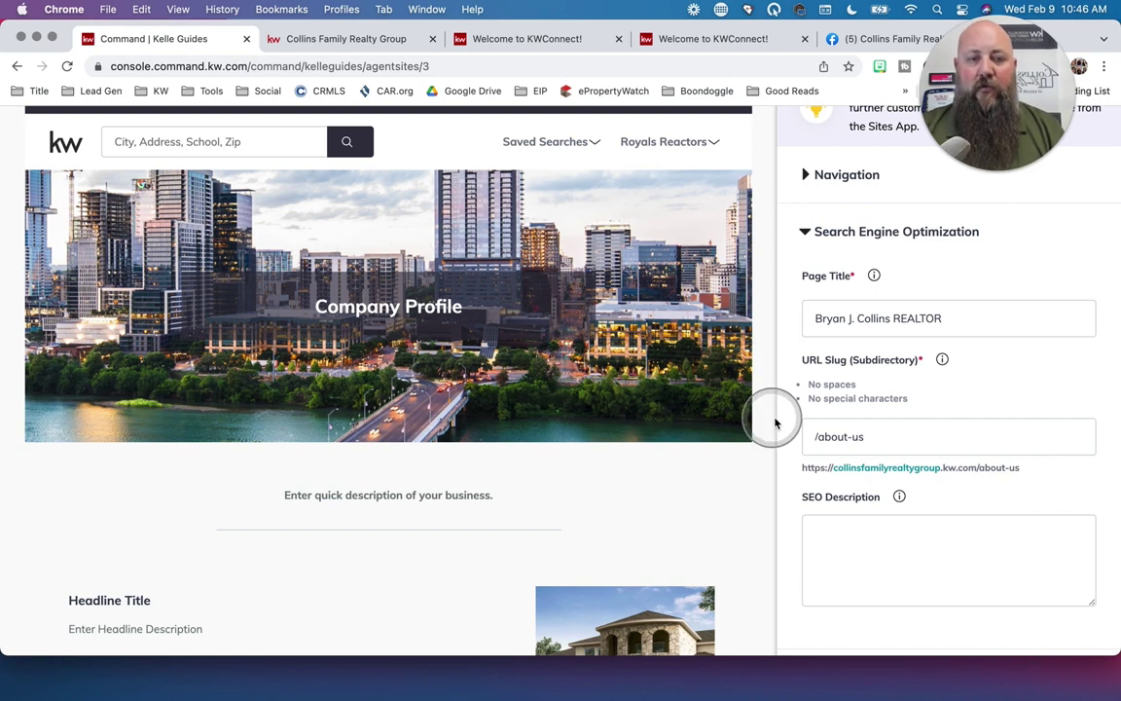
click(902, 435)
scroll(528, 333, down, 2)
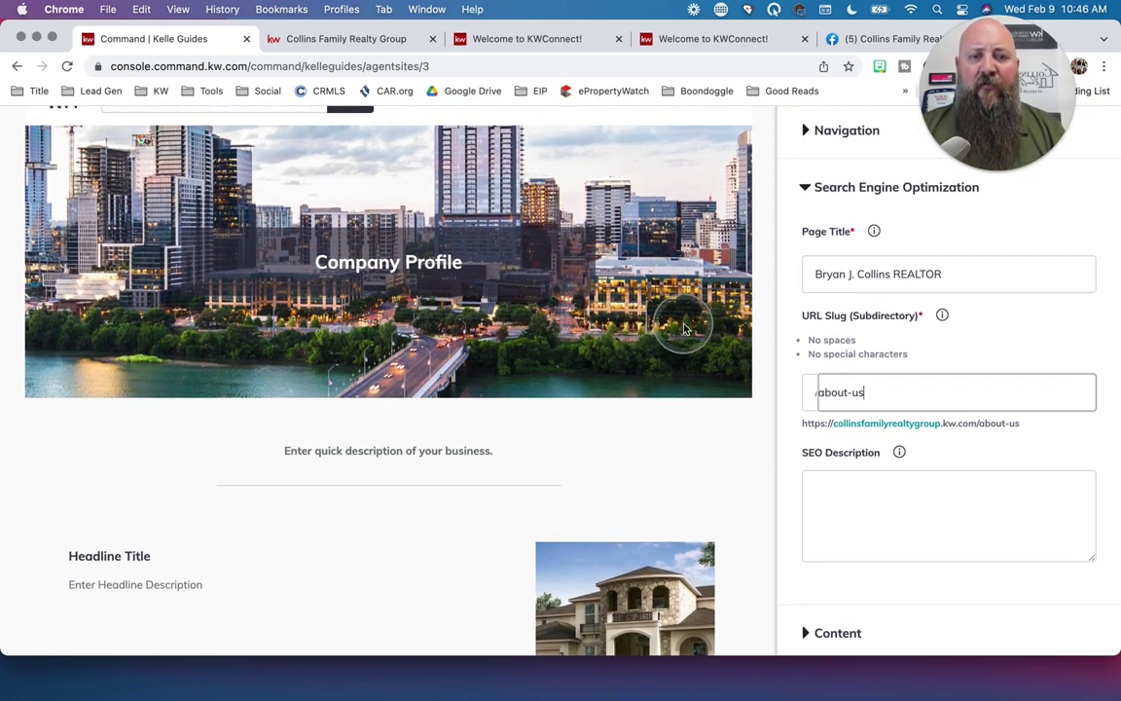
scroll(781, 380, down, 3)
scroll(780, 380, up, 3)
scroll(780, 381, down, 3)
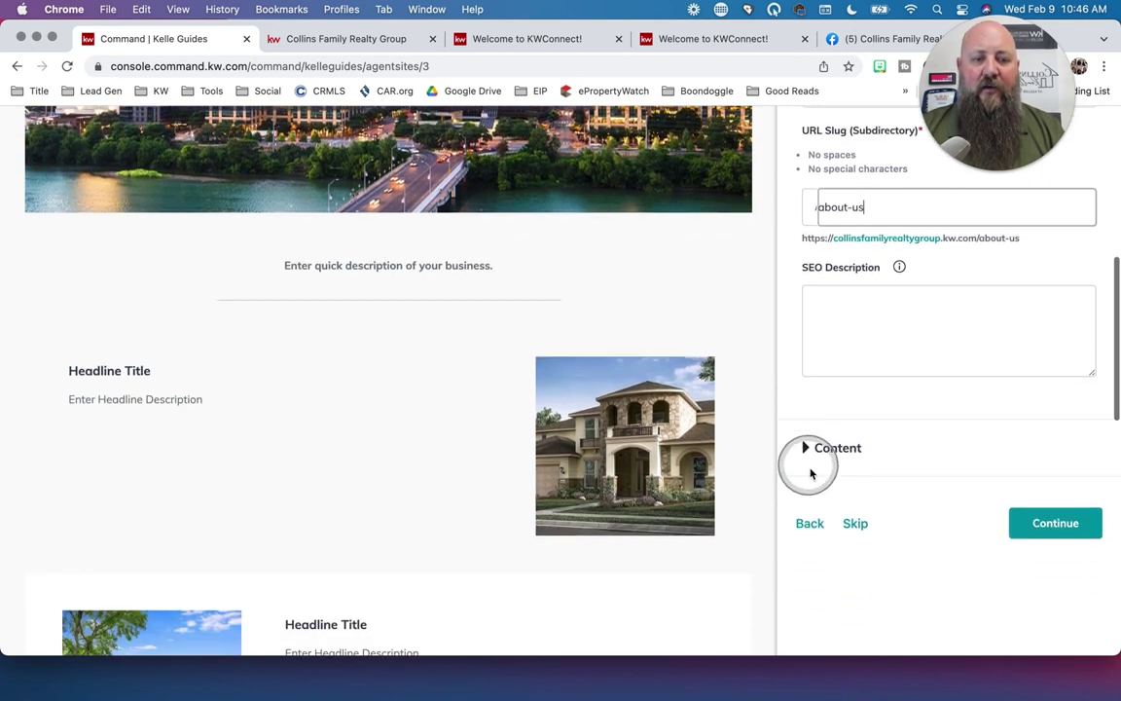
- Set the Company Profile page header to the agent's full name plus REALTOR in capitals
click(810, 472)
scroll(908, 476, down, 1)
scroll(914, 541, up, 5)
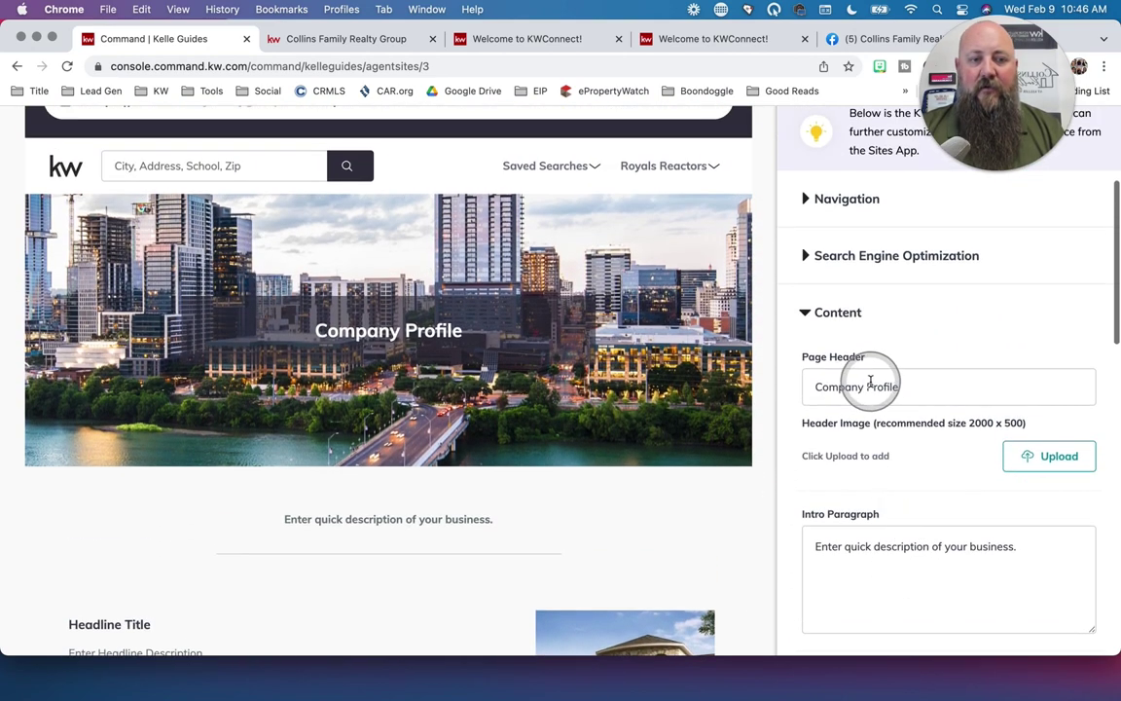
drag(915, 385, 760, 394)
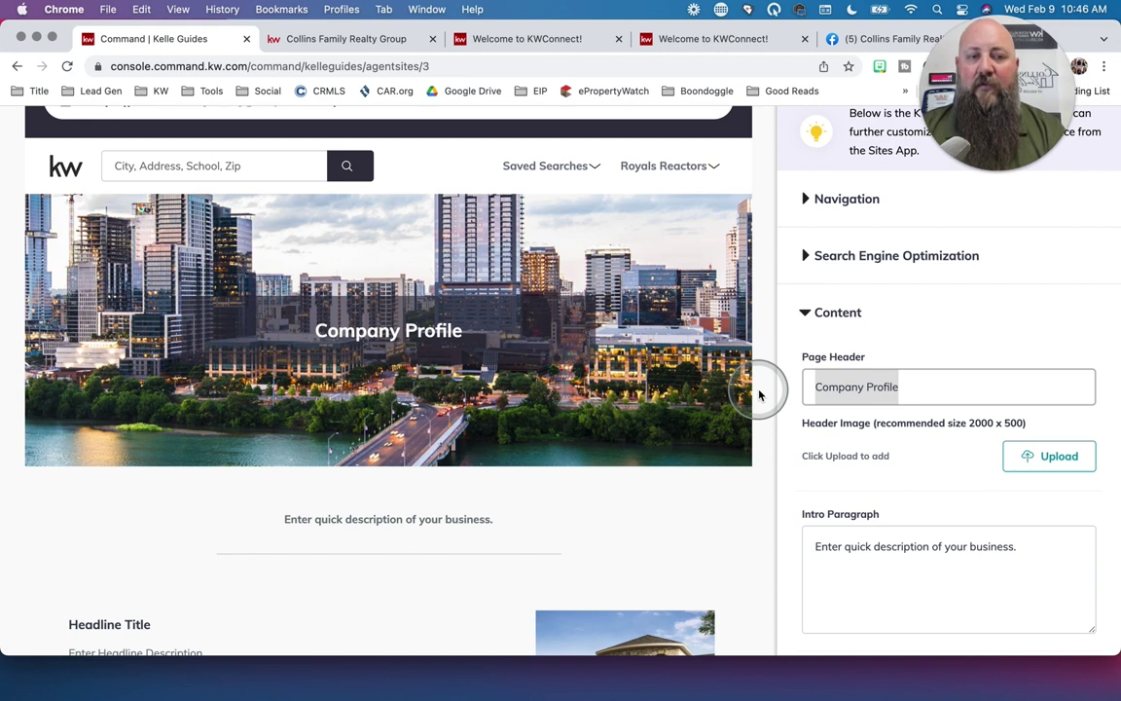
text(BRYAN J)
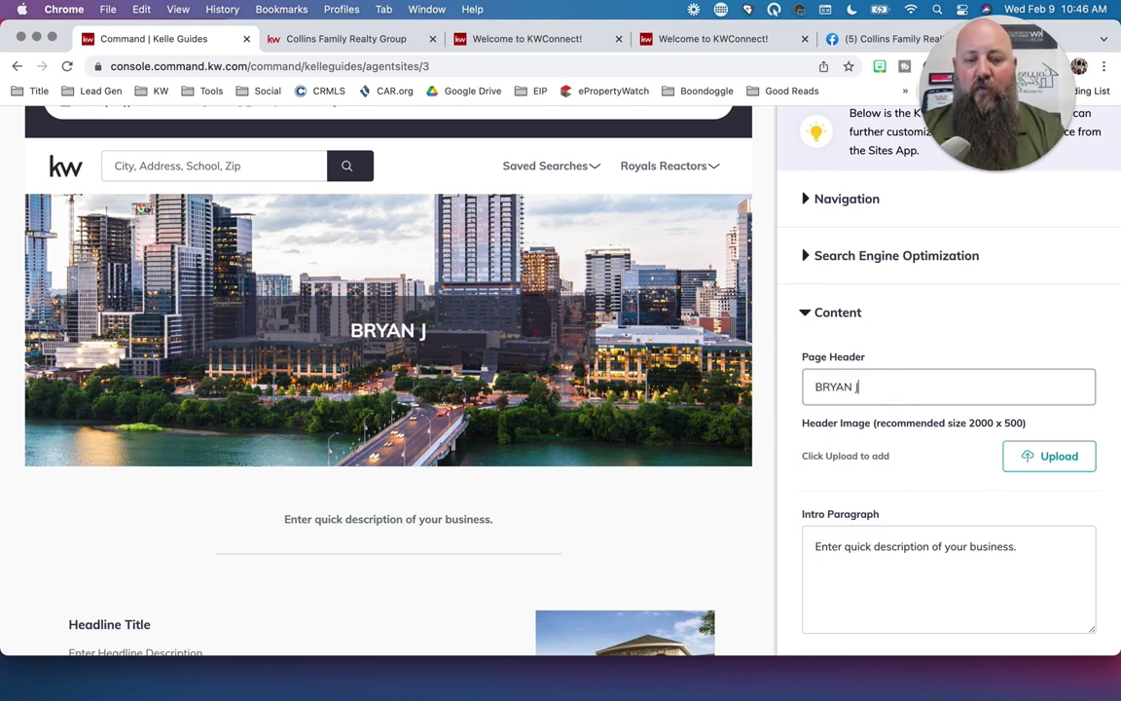
text( COLLINS )
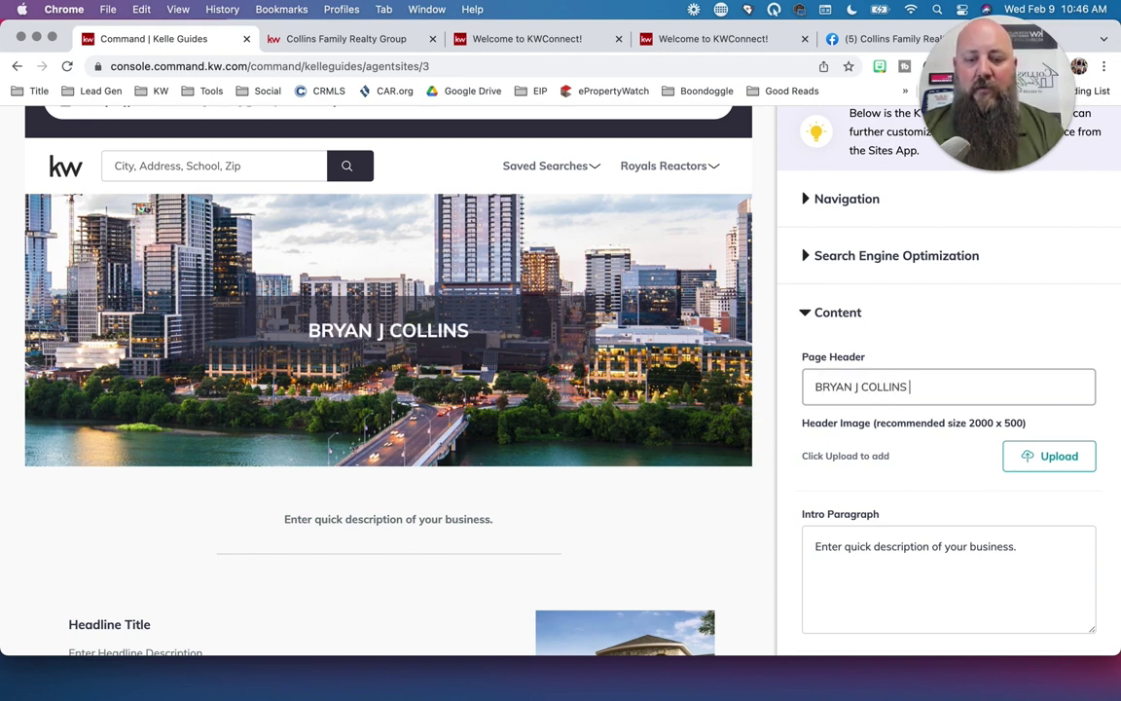
text(REALTOR)
scroll(881, 453, down, 3)
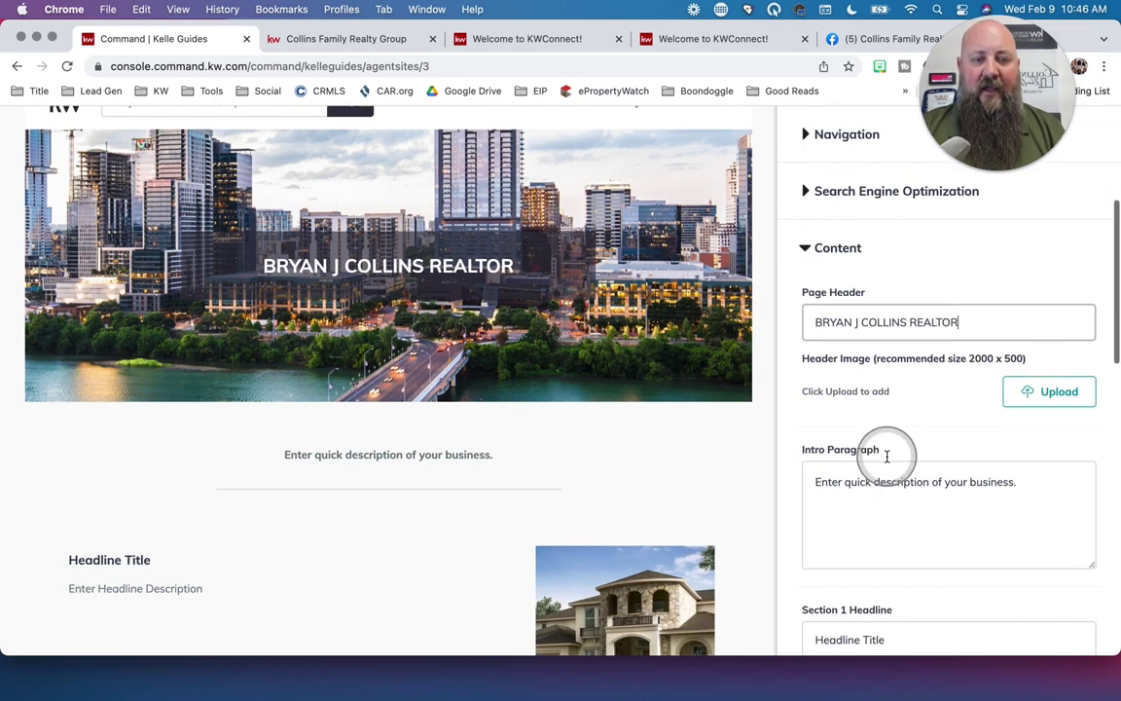
click(863, 418)
click(719, 427)
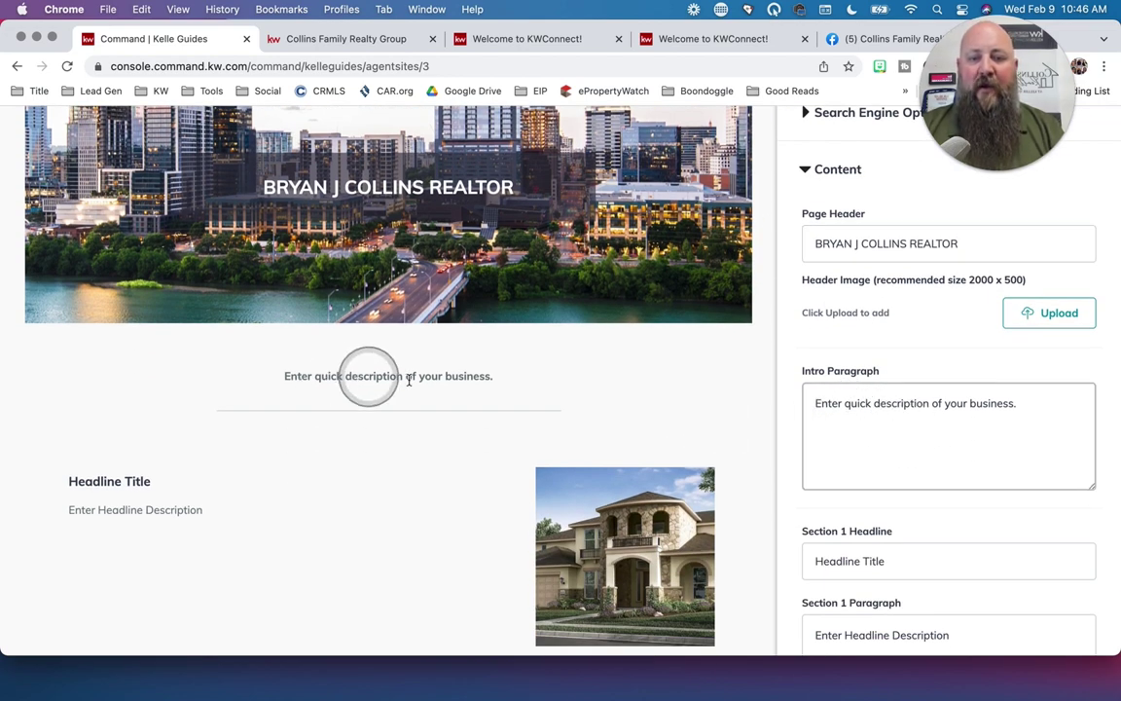
- Scroll through the remaining content fields down to the placeholder footer text
scroll(435, 399, down, 3)
scroll(434, 398, down, 2)
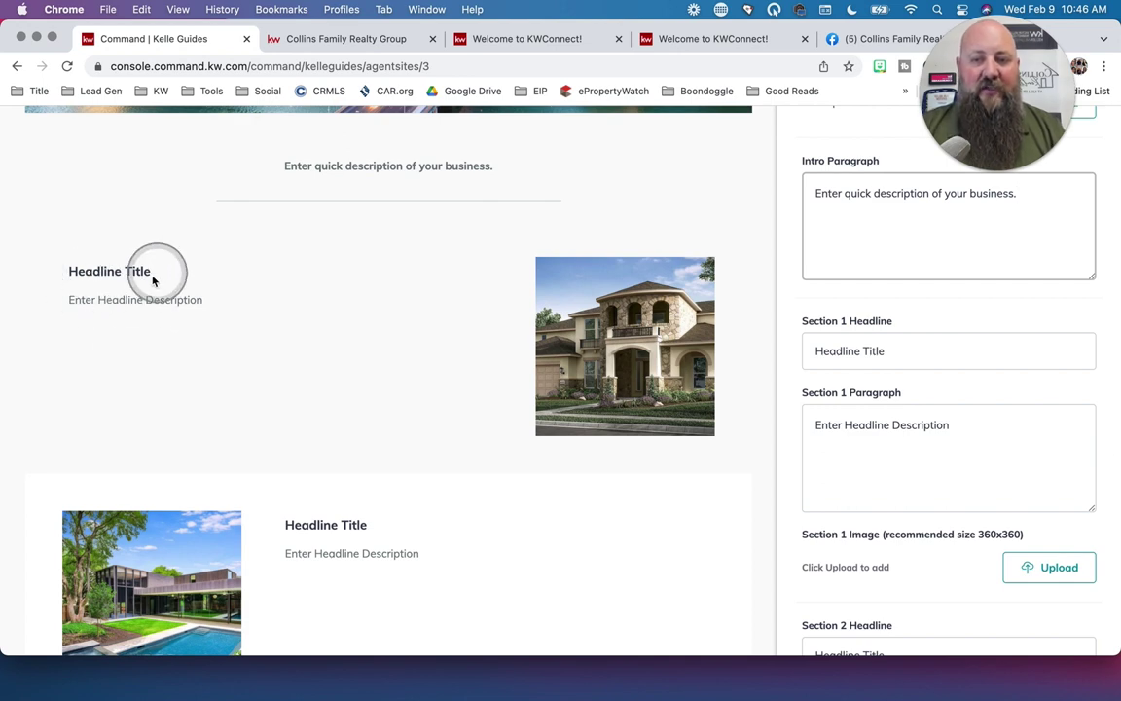
scroll(650, 353, down, 3)
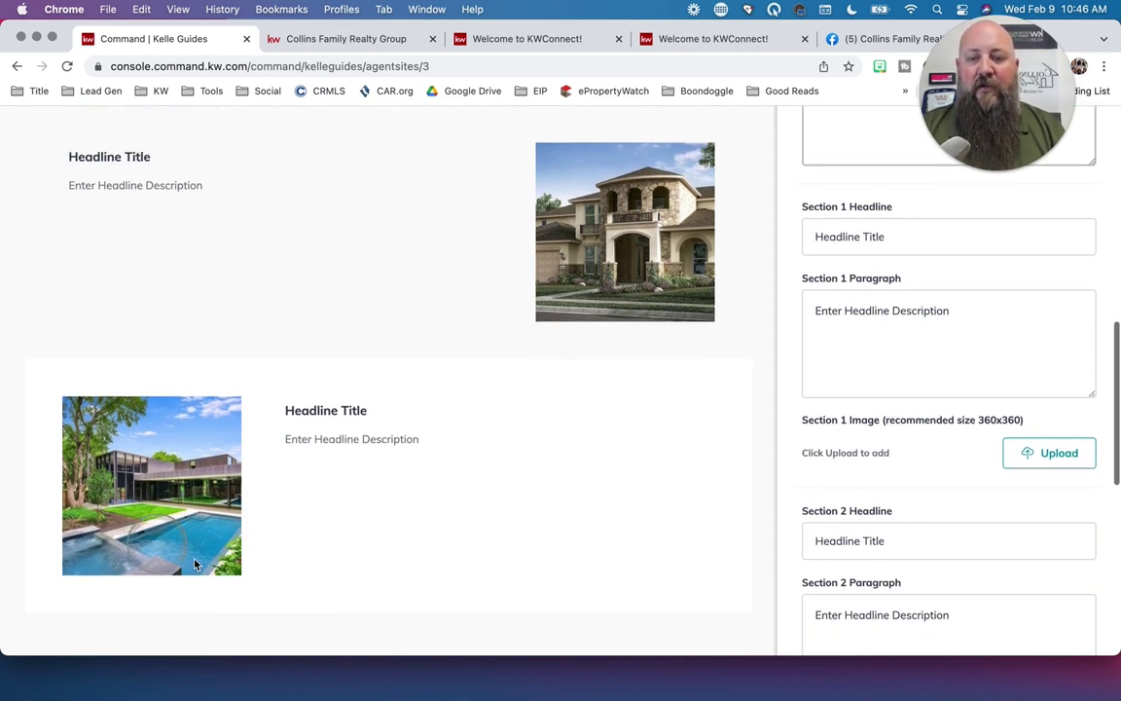
scroll(389, 457, down, 2)
scroll(410, 542, down, 5)
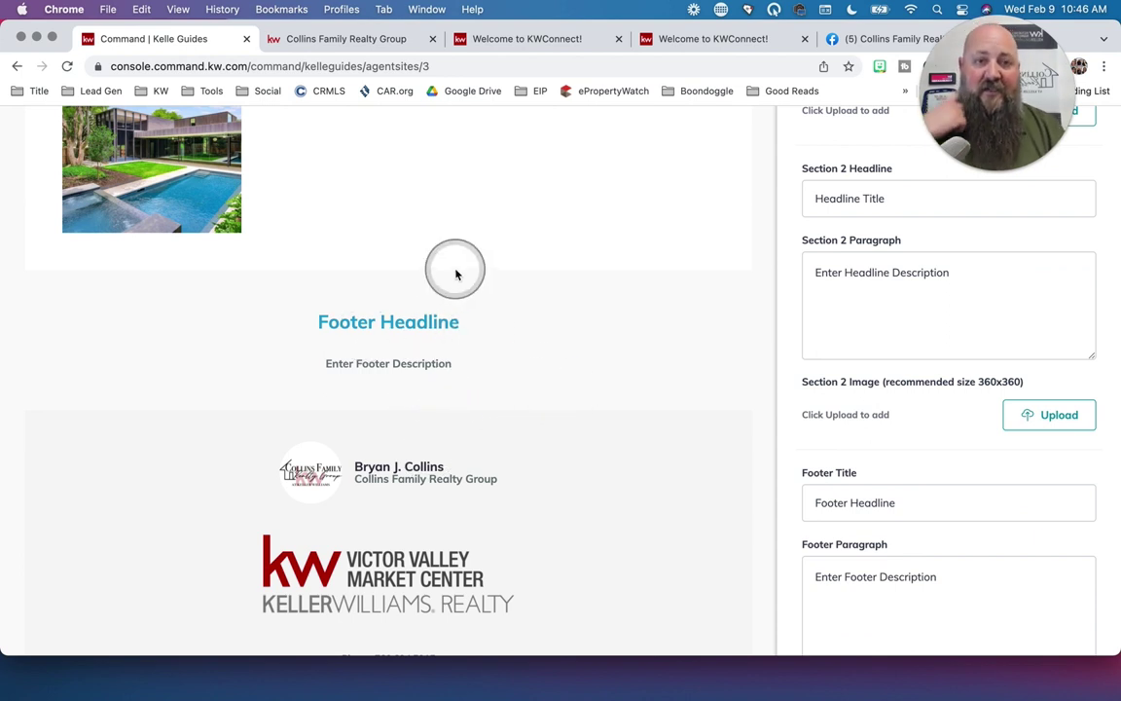
scroll(468, 383, up, 1)
scroll(471, 390, down, 2)
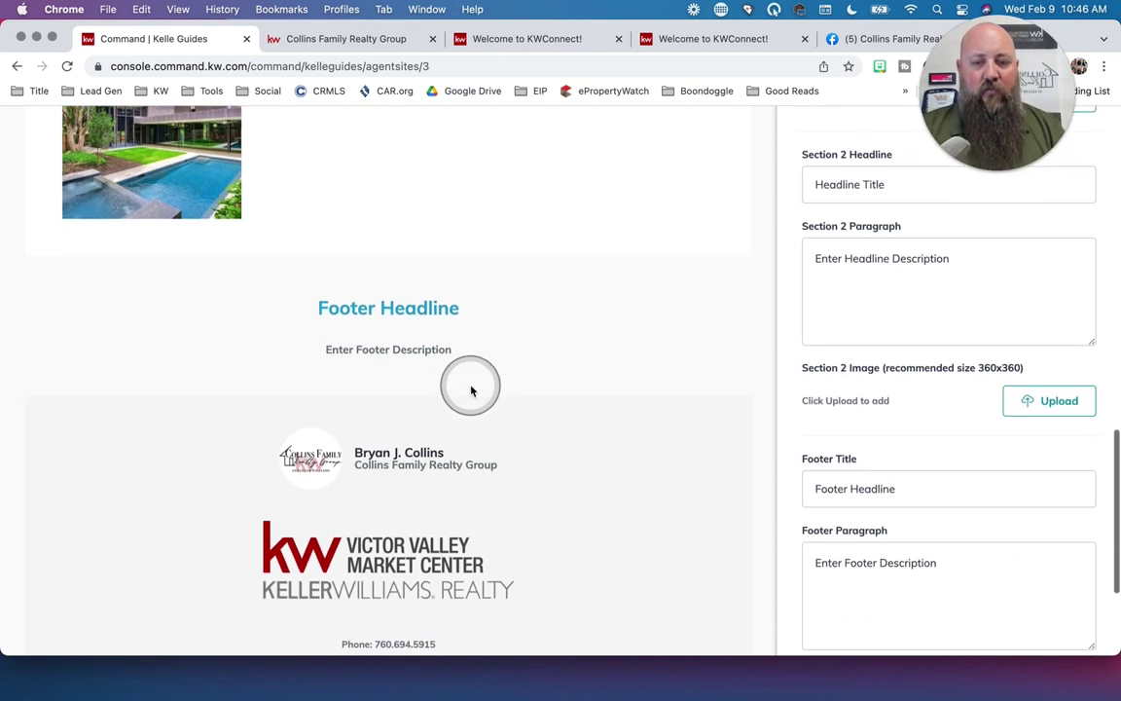
scroll(471, 390, down, 1)
scroll(470, 390, up, 15)
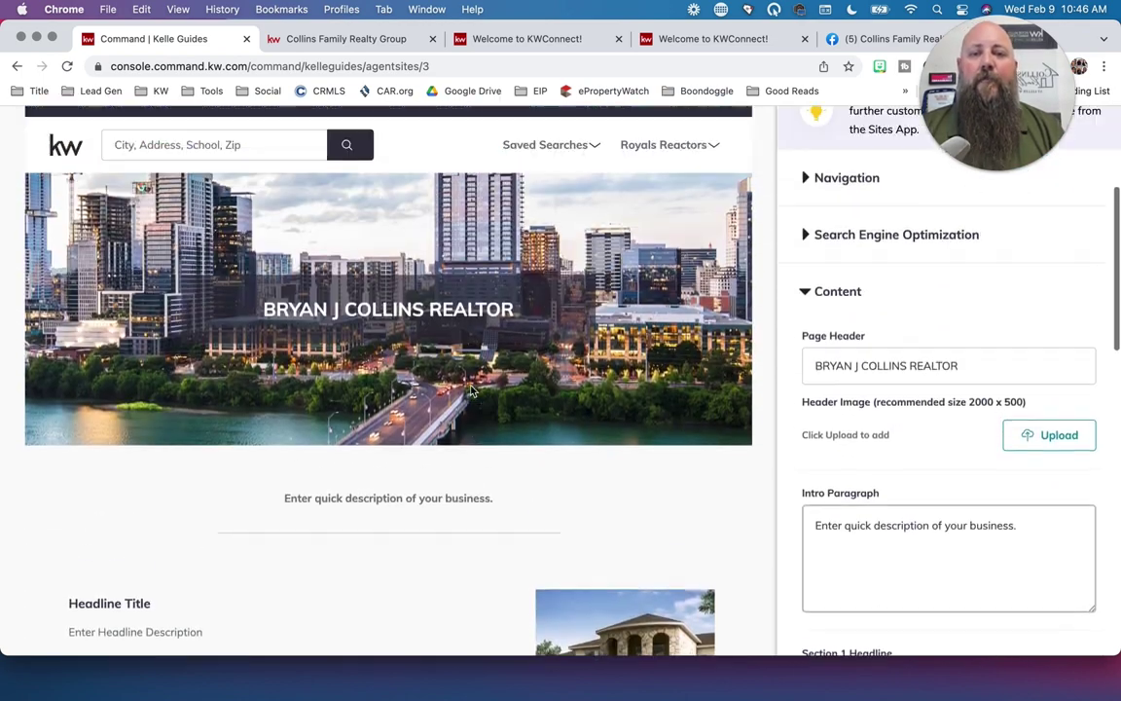
scroll(471, 390, down, 2)
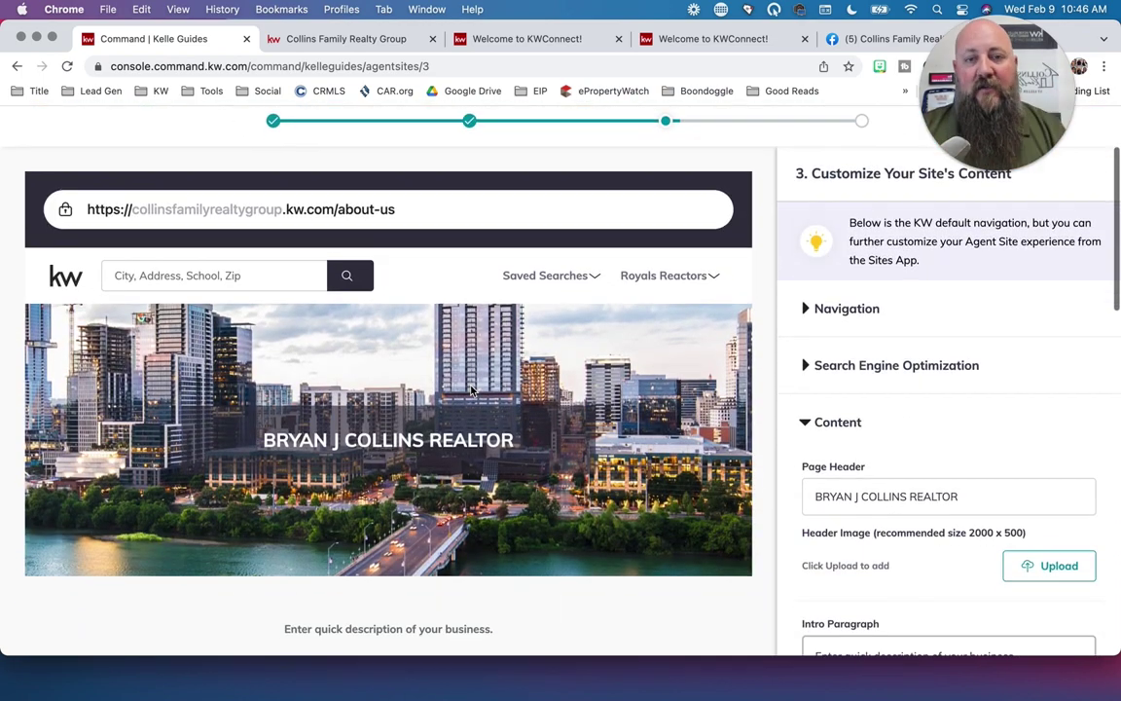
scroll(498, 218, down, 3)
scroll(497, 218, up, 5)
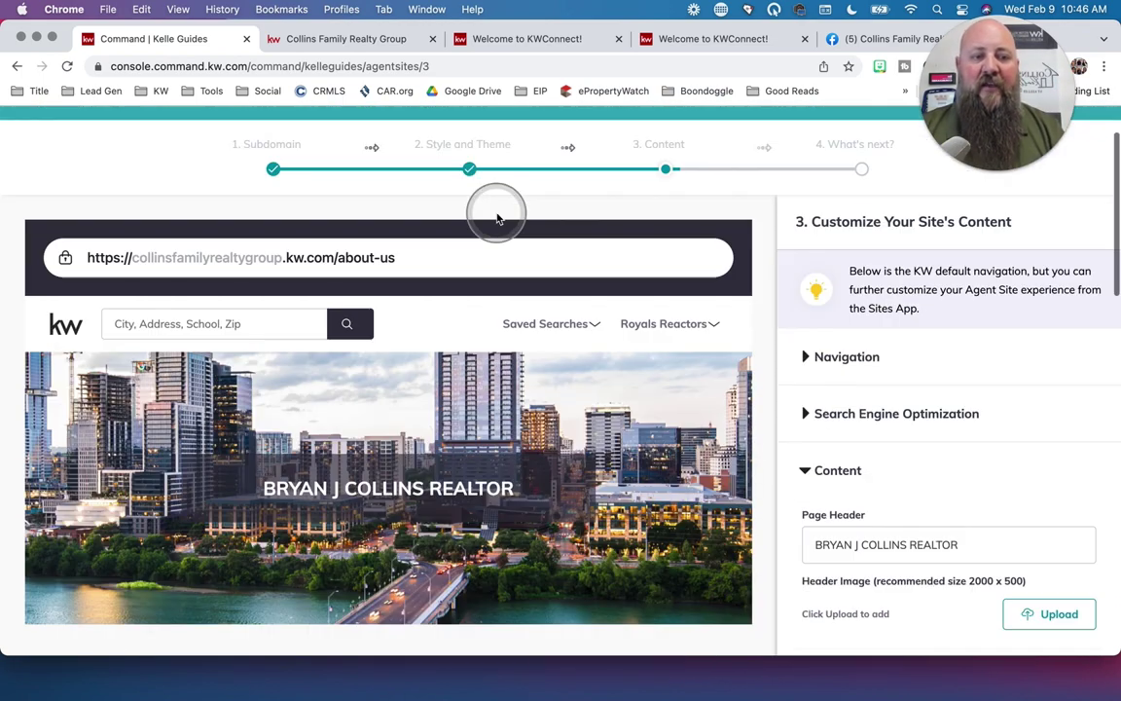
scroll(852, 416, down, 15)
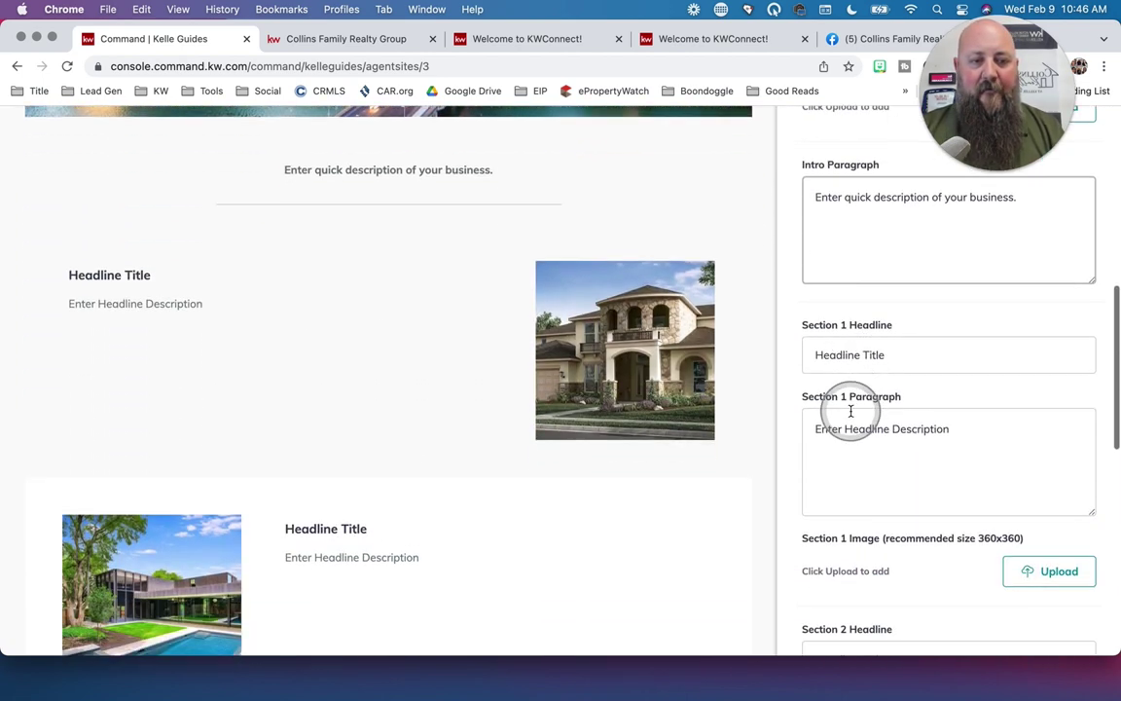
scroll(851, 417, down, 10)
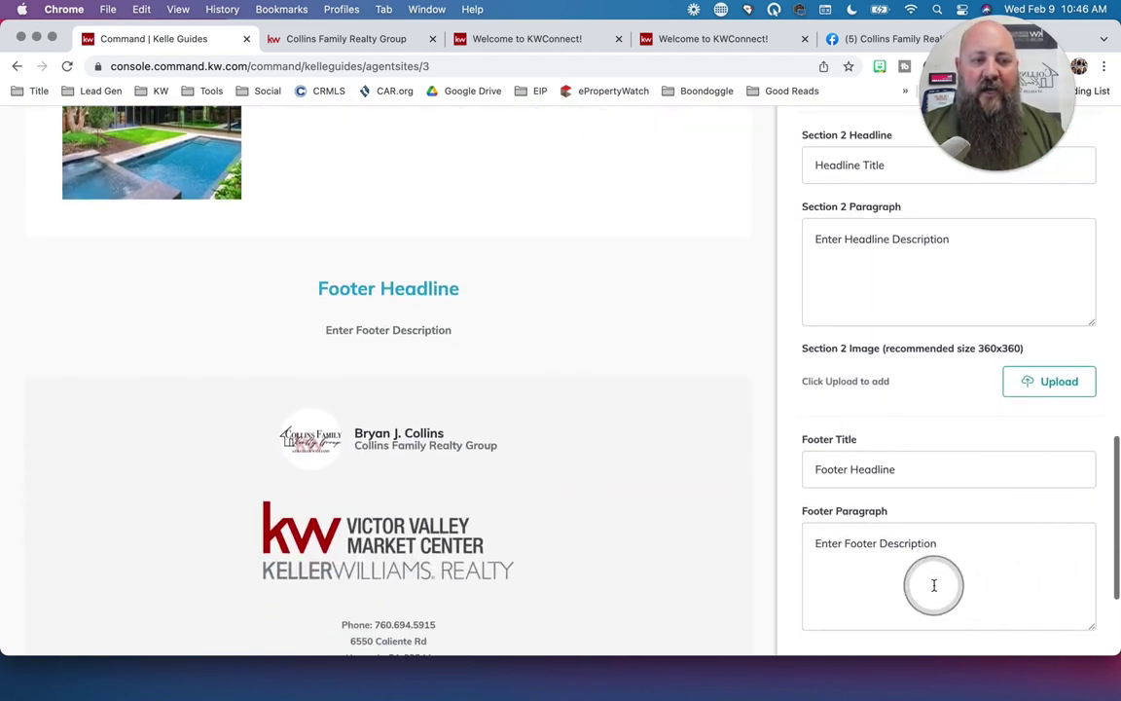
- Save the profile page and reorder navigation to Home, Contact Us, About Me, Company Profile
click(1043, 548)
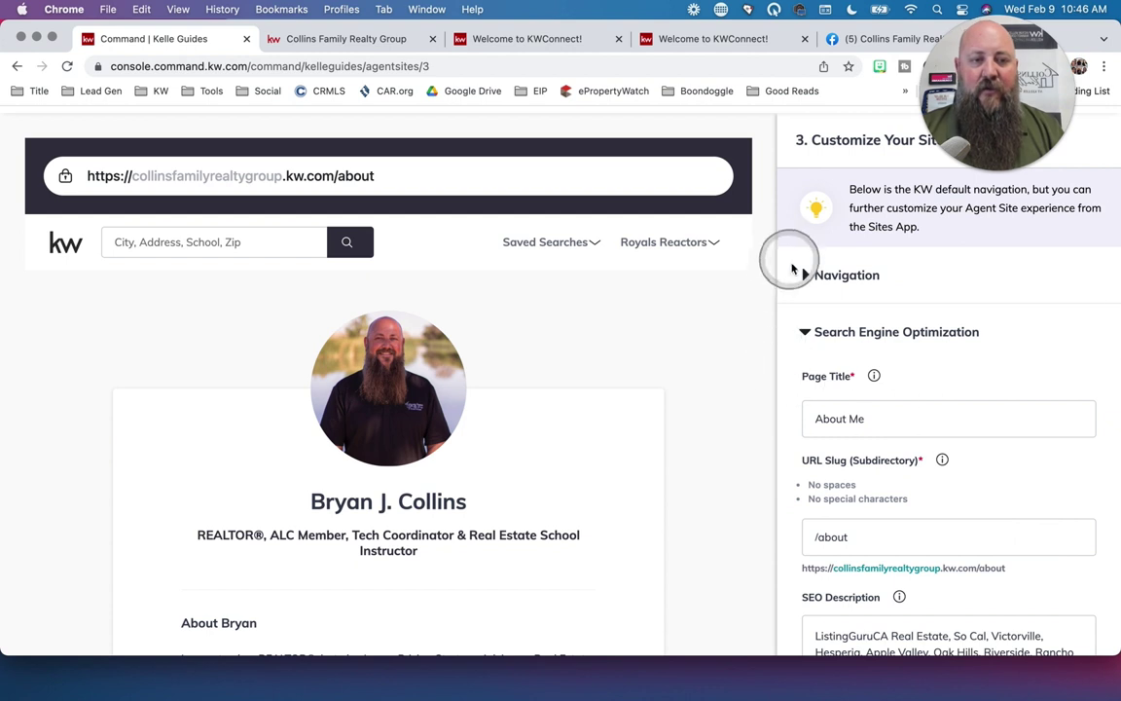
click(816, 327)
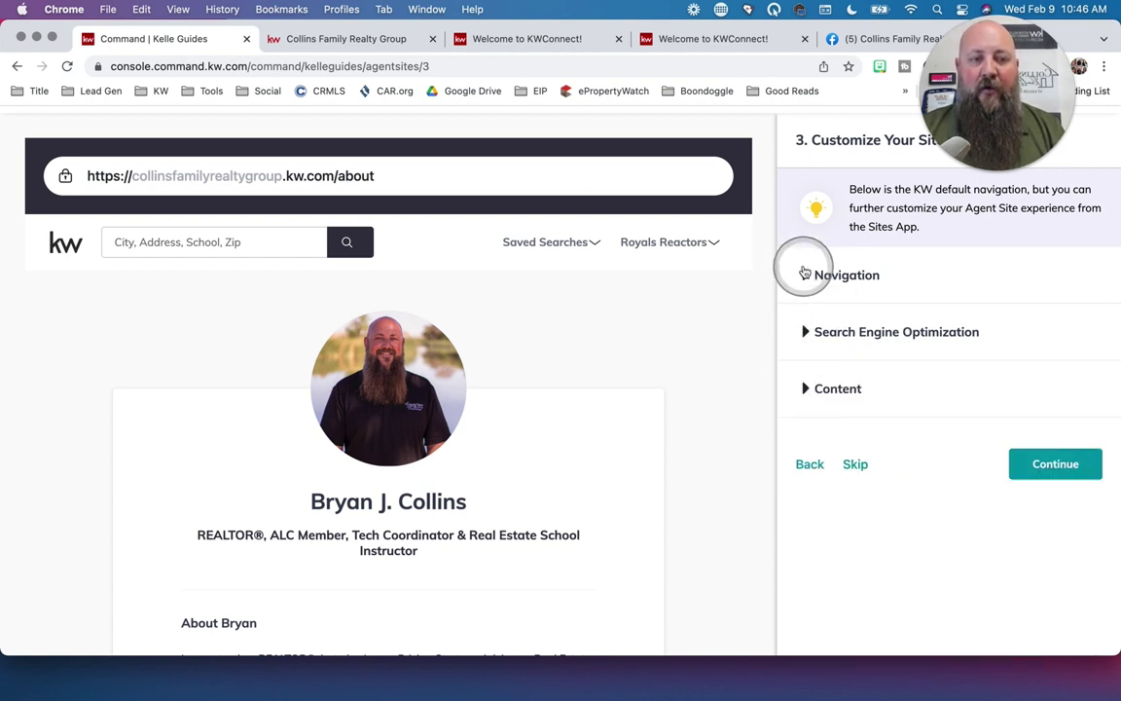
click(804, 275)
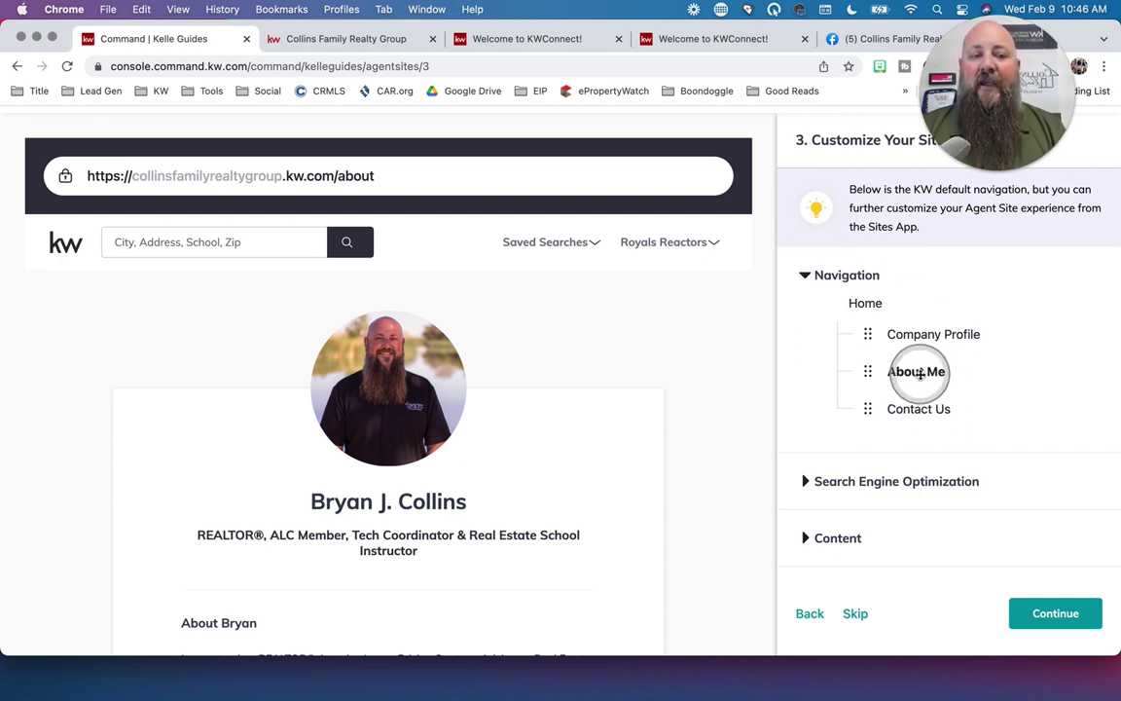
drag(914, 371, 914, 333)
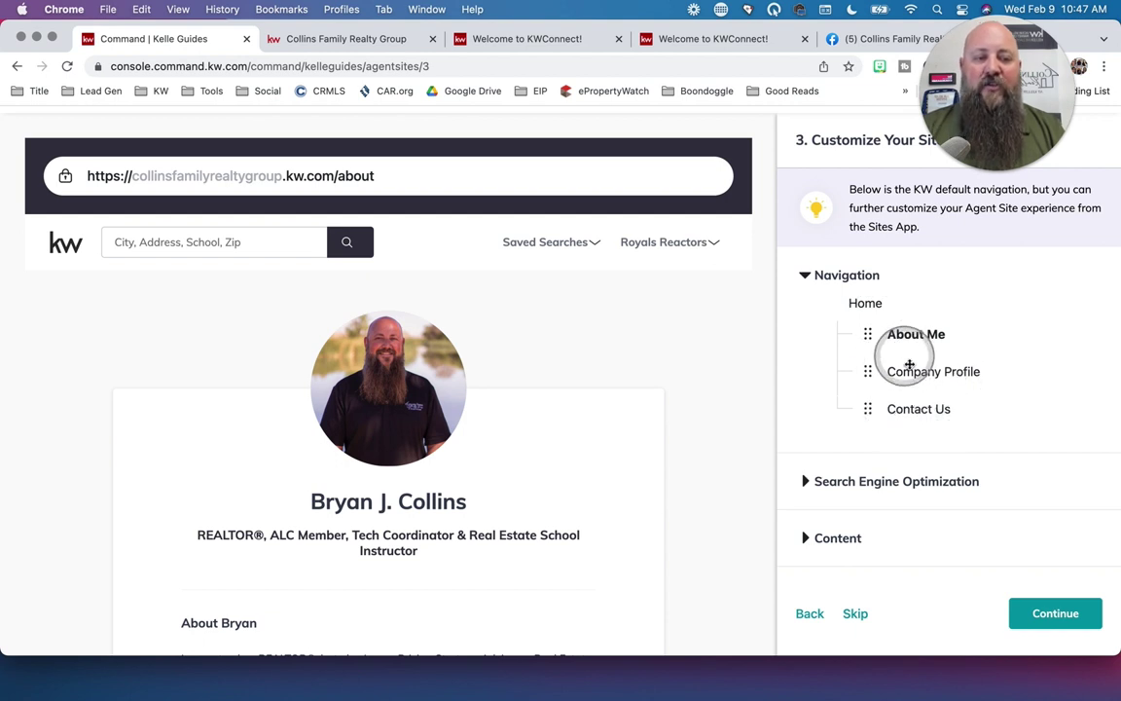
drag(913, 413, 913, 334)
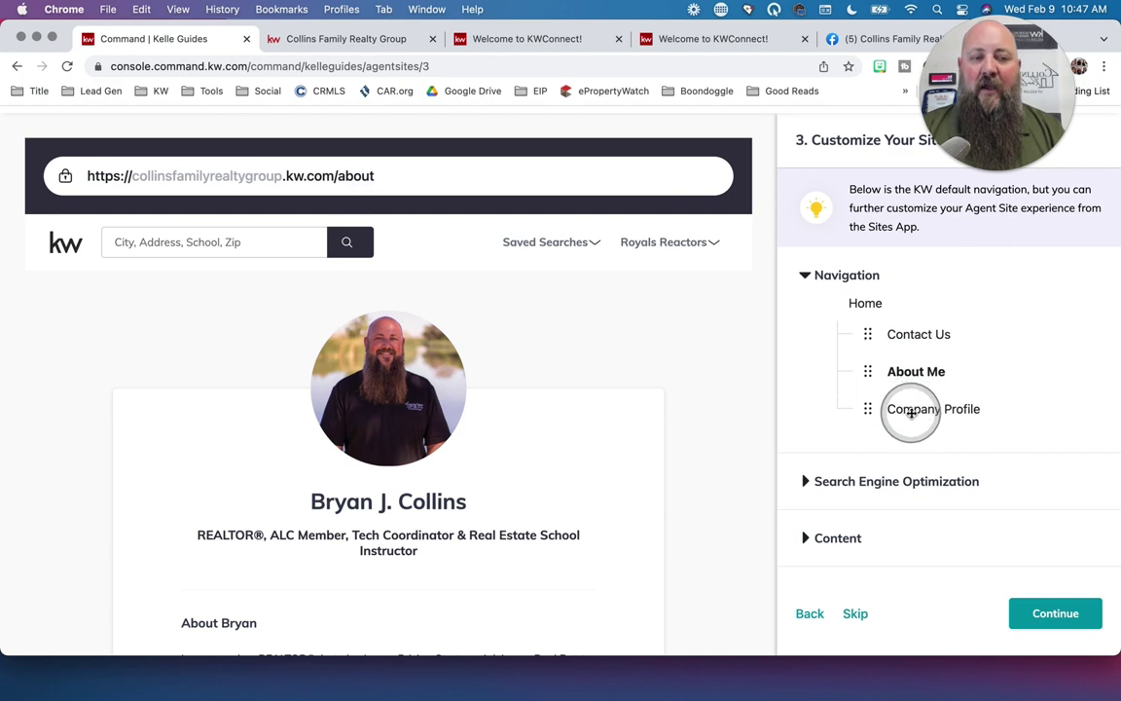
scroll(896, 408, down, 1)
scroll(880, 360, down, 3)
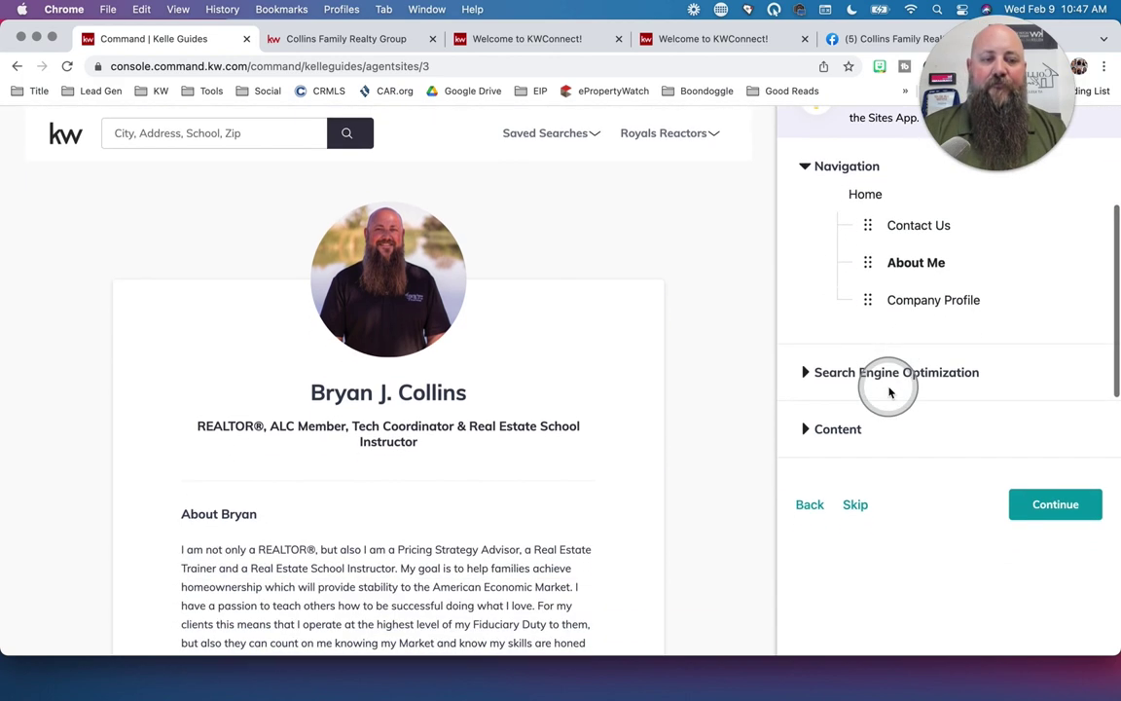
- Confirm the About page's SEO title 'About Me' and /about URL slug, glancing at the other tabs
click(823, 380)
click(809, 225)
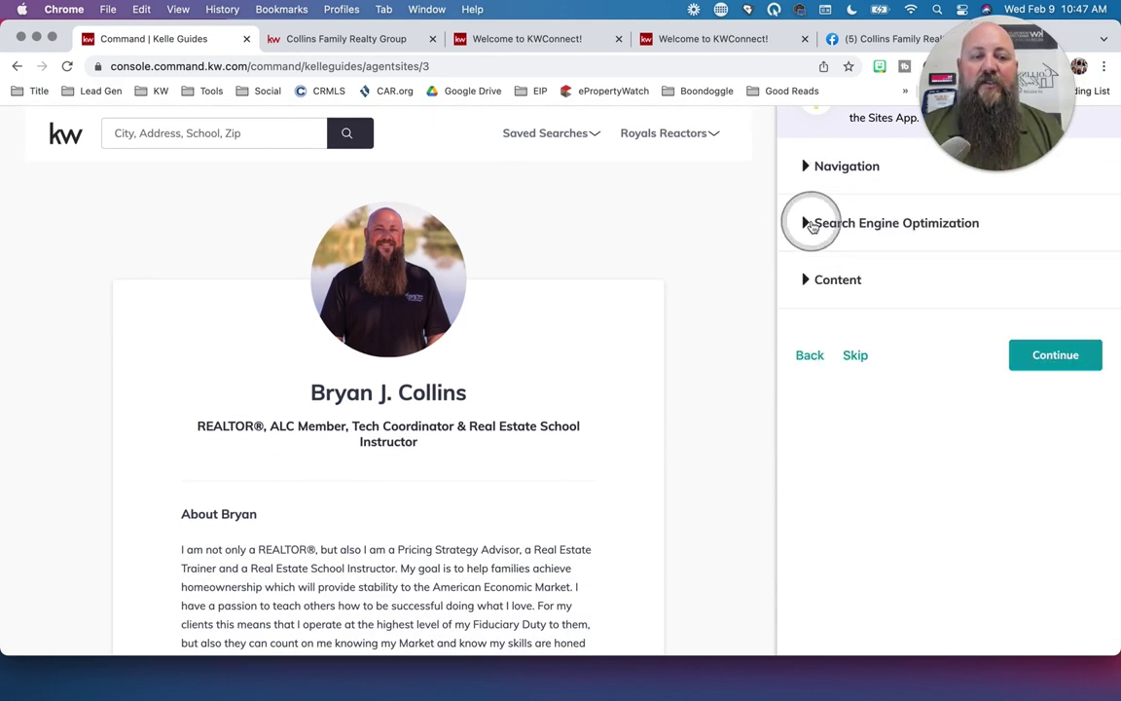
click(808, 226)
scroll(856, 311, down, 1)
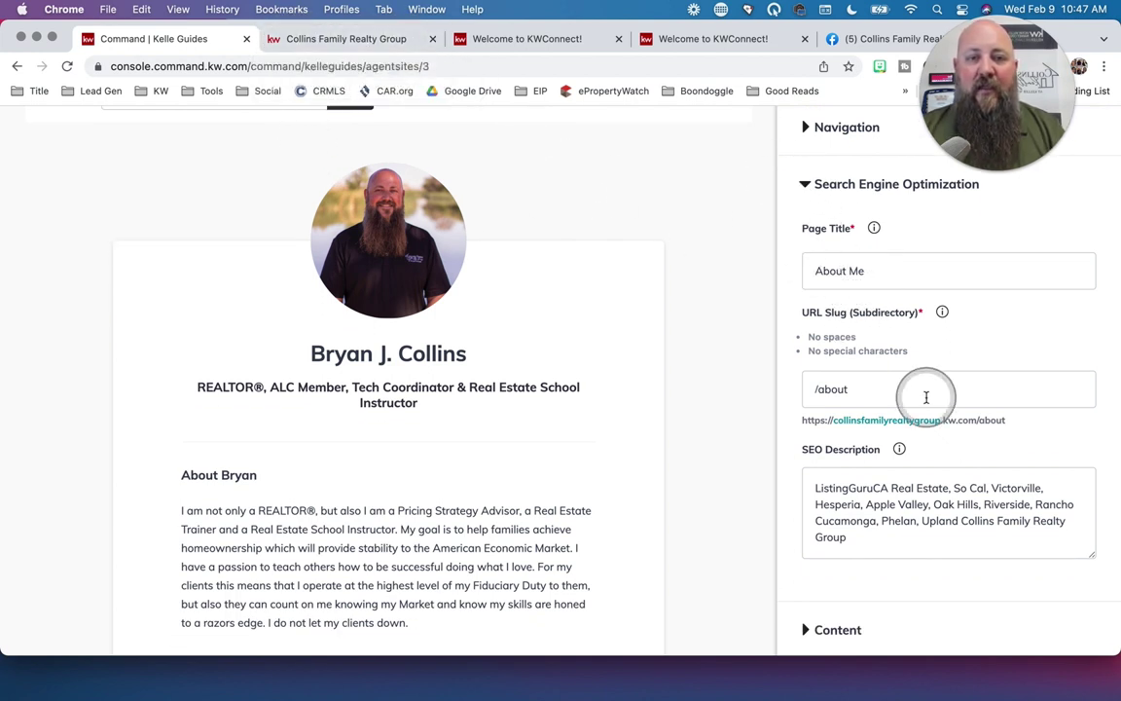
click(827, 272)
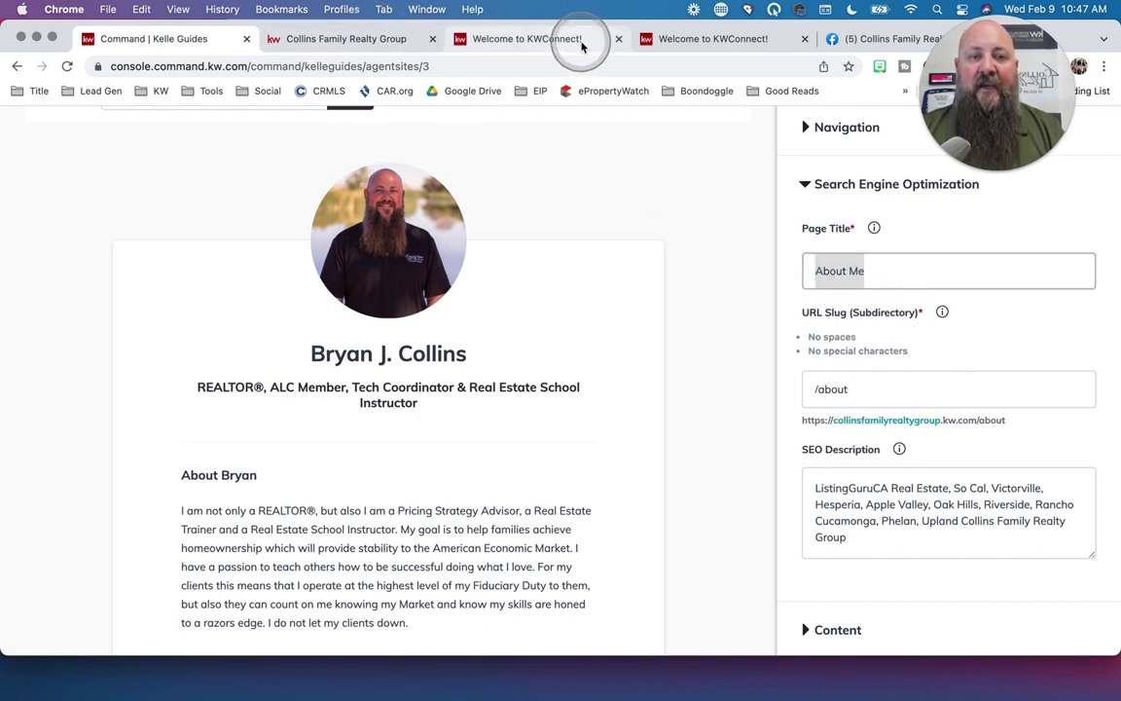
click(871, 39)
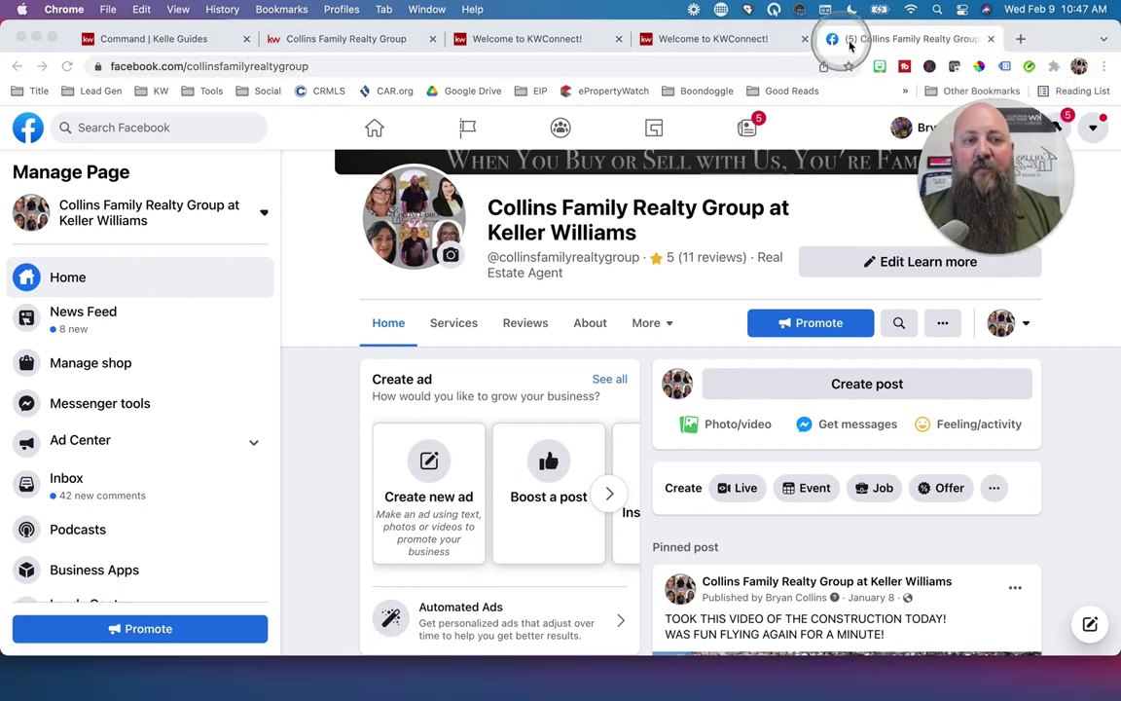
click(348, 39)
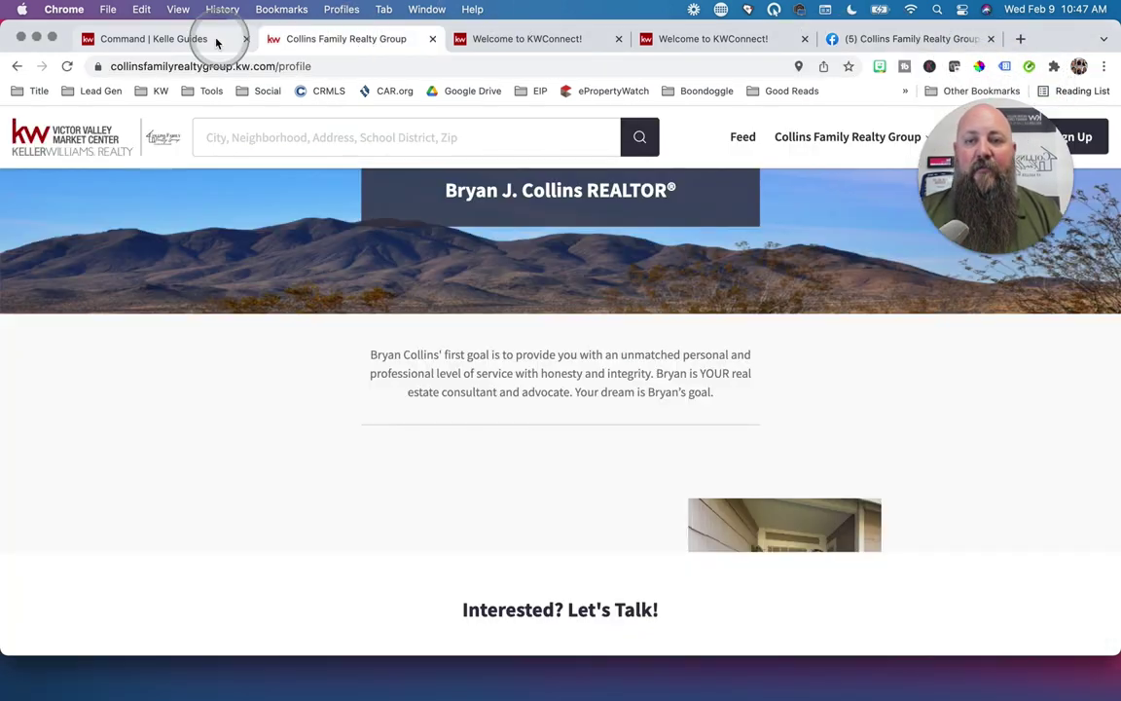
click(215, 39)
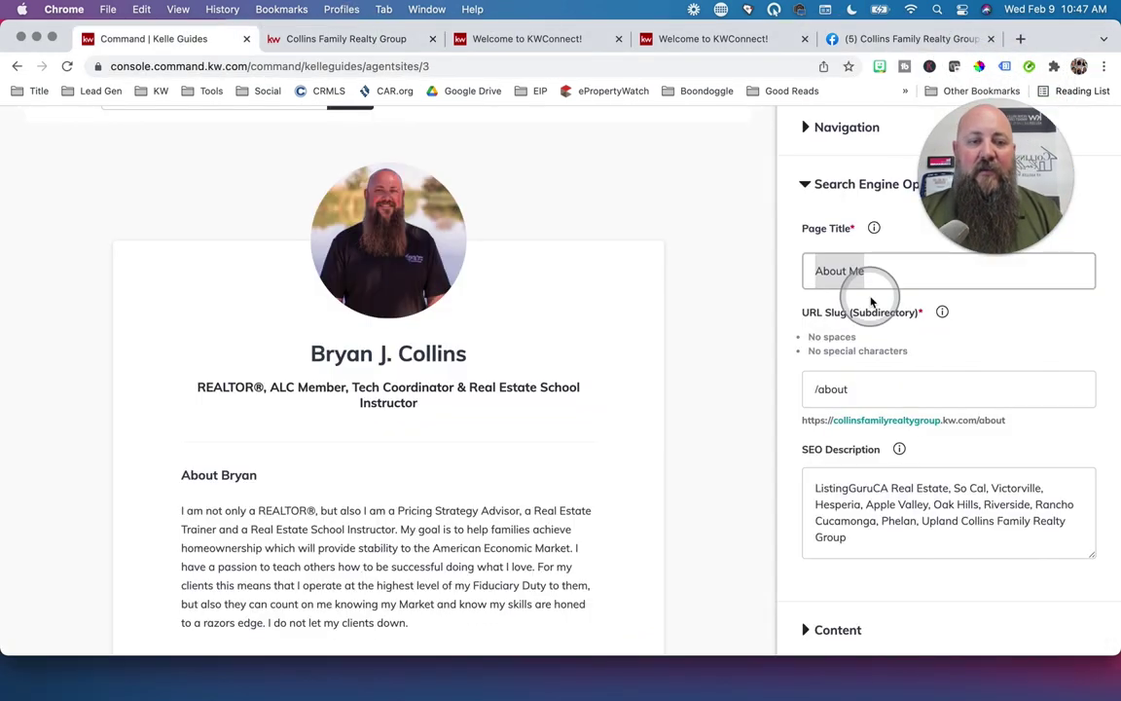
click(866, 394)
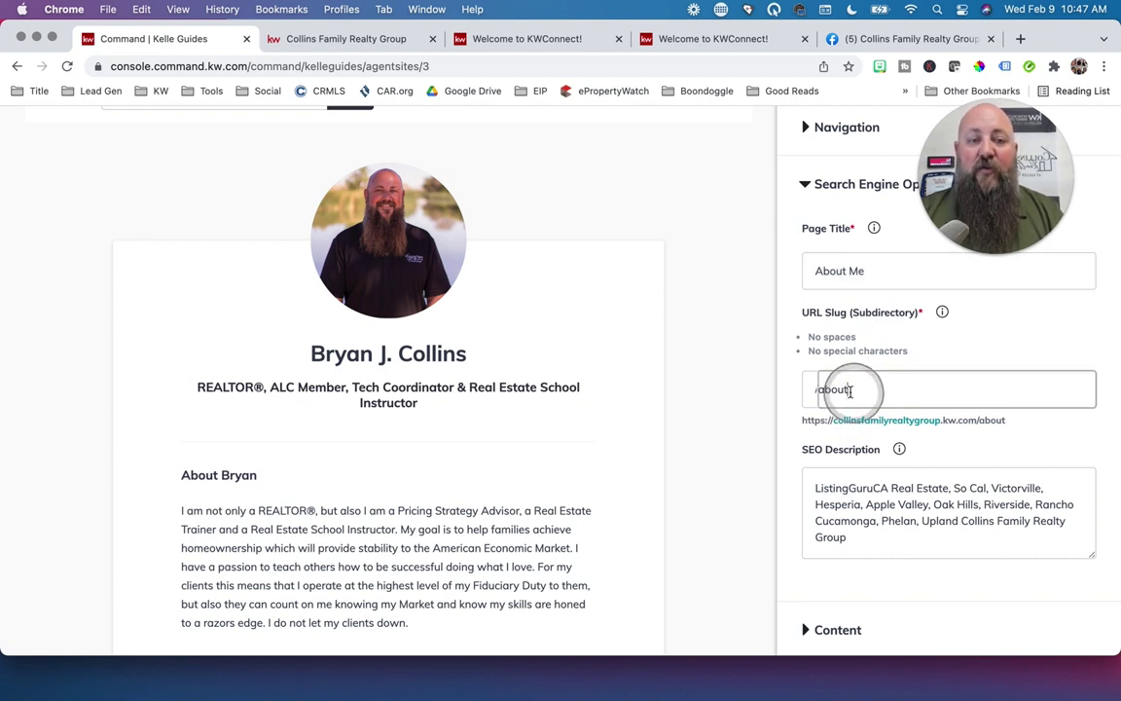
- Change the live site address from /profile to /about and load that page
click(336, 41)
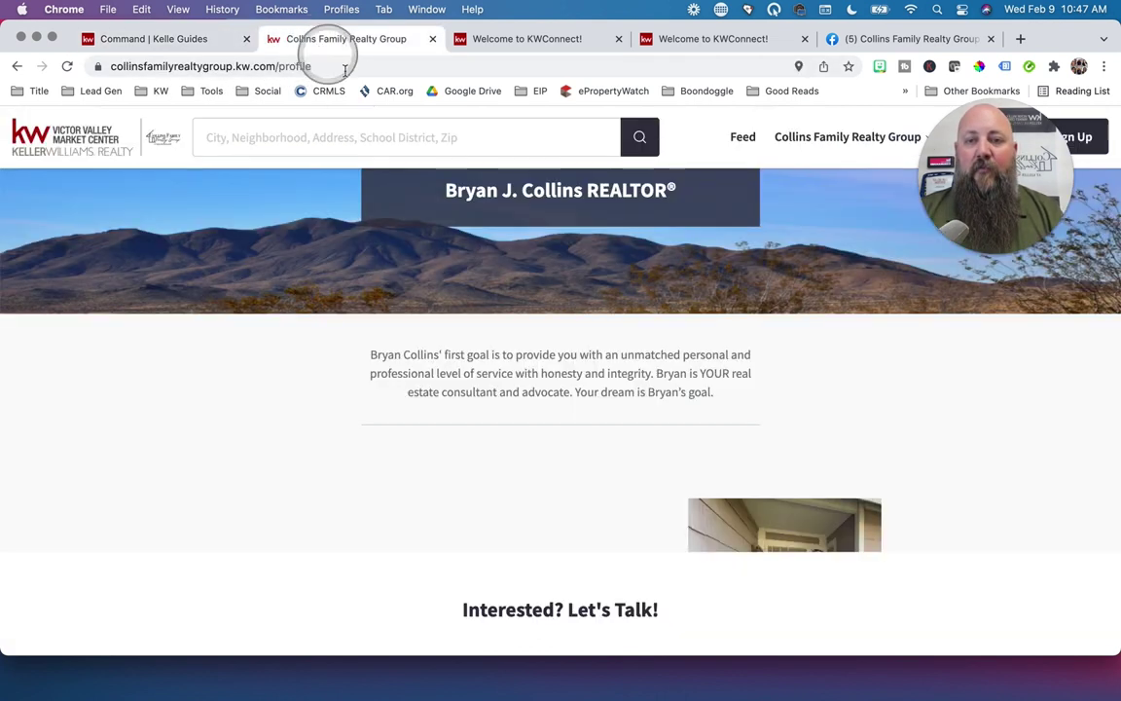
click(336, 67)
click(360, 67)
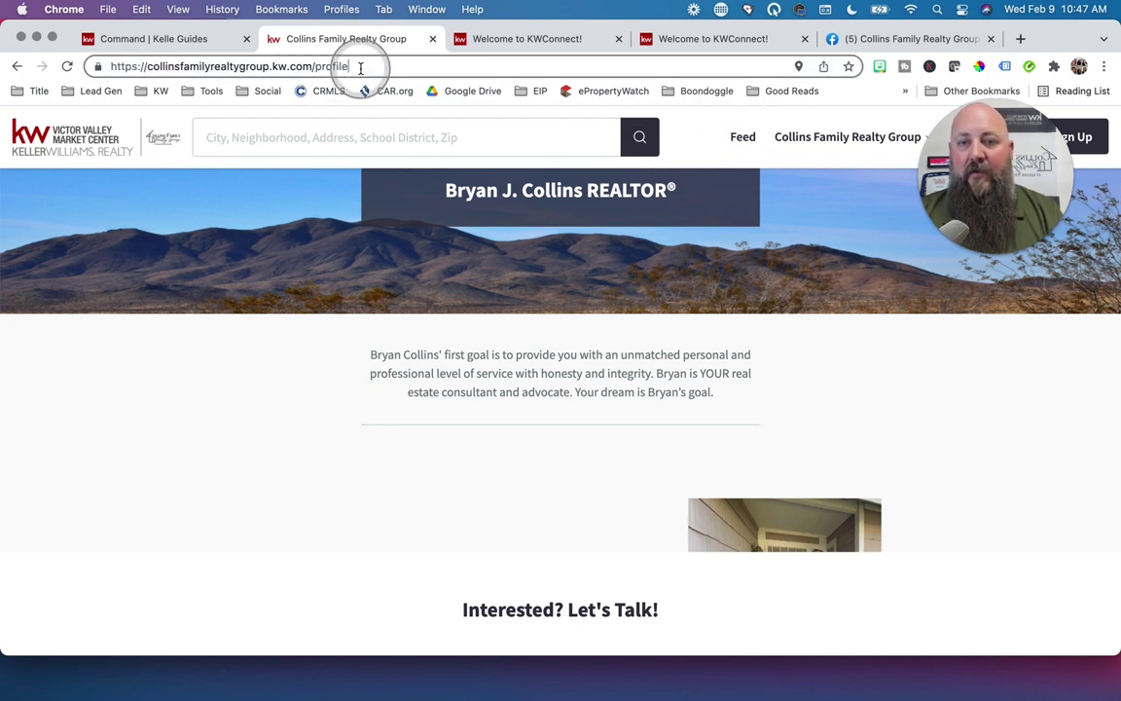
key(BackSpace)
key(BackSpace)
key(BackSpace)
key(BackSpace)
key(BackSpace)
key(BackSpace)
key(BackSpace)
text(about)
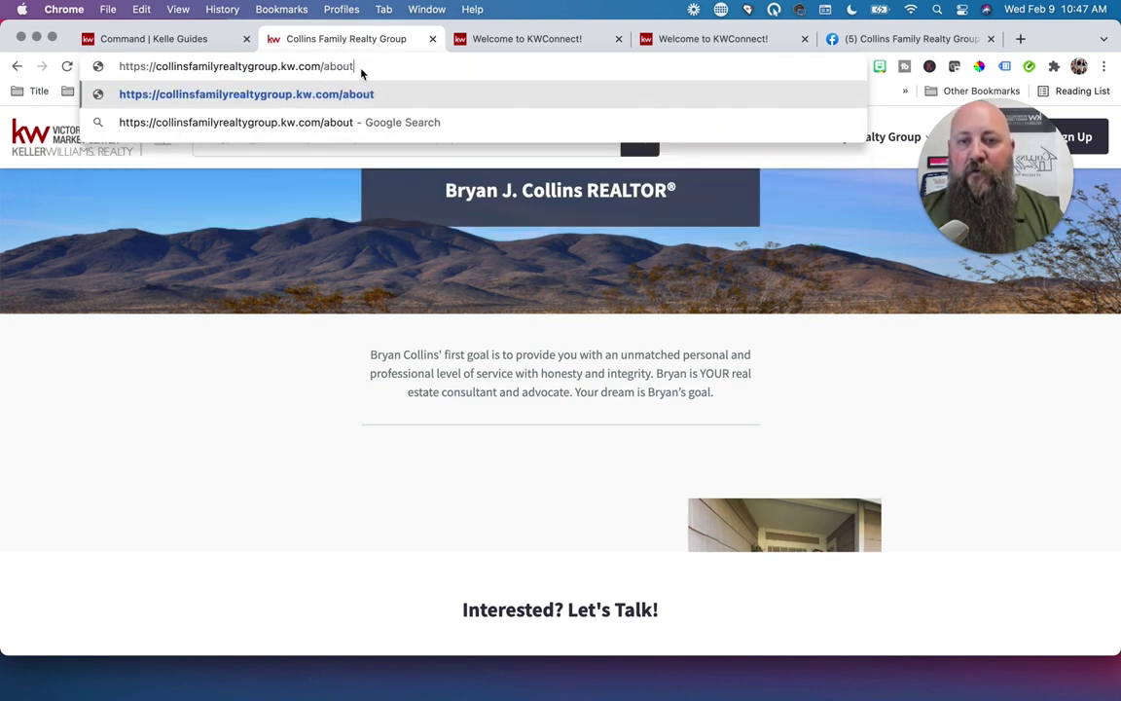
click(213, 39)
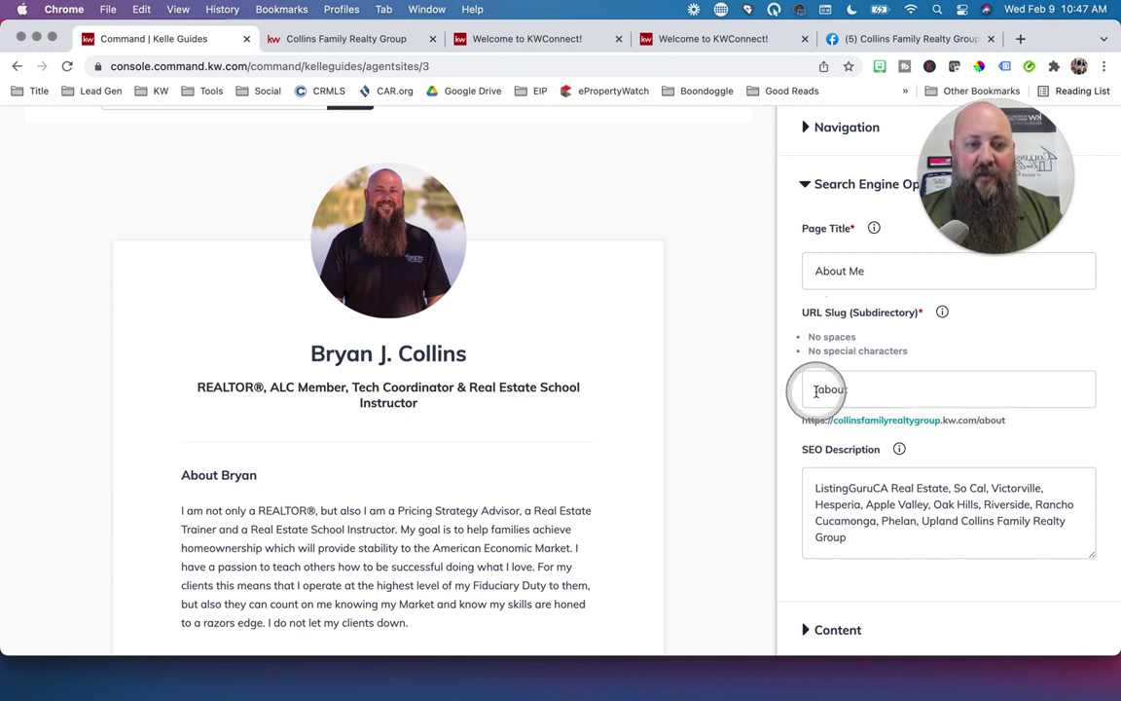
click(331, 41)
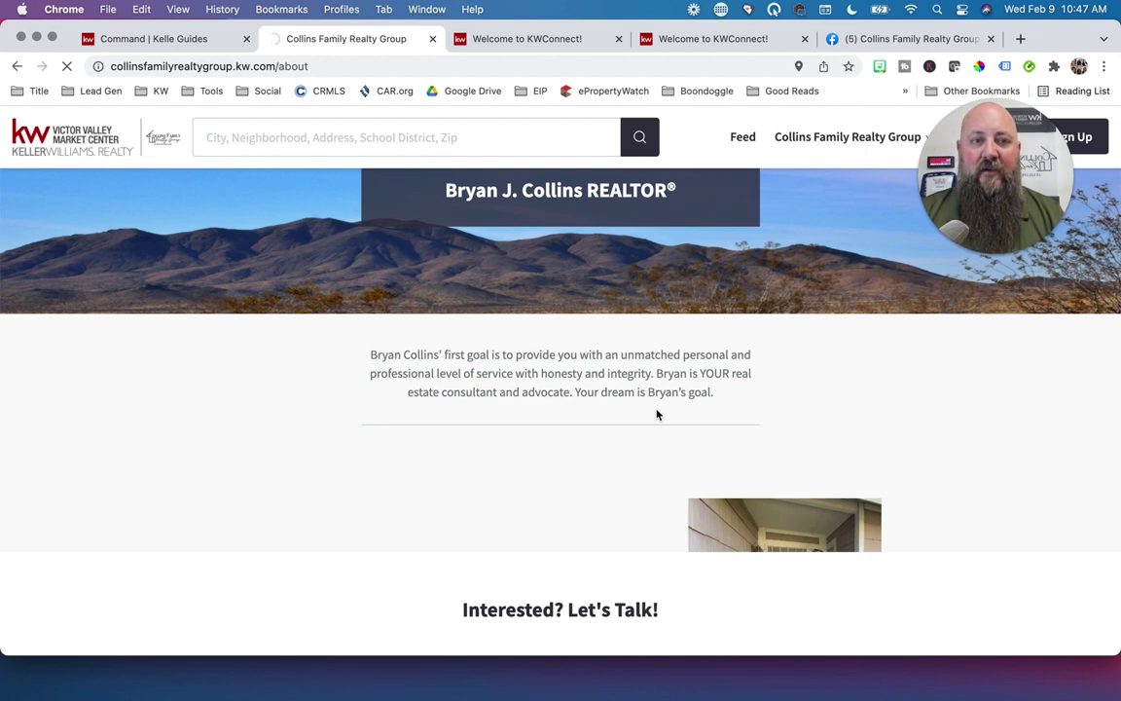
click(574, 449)
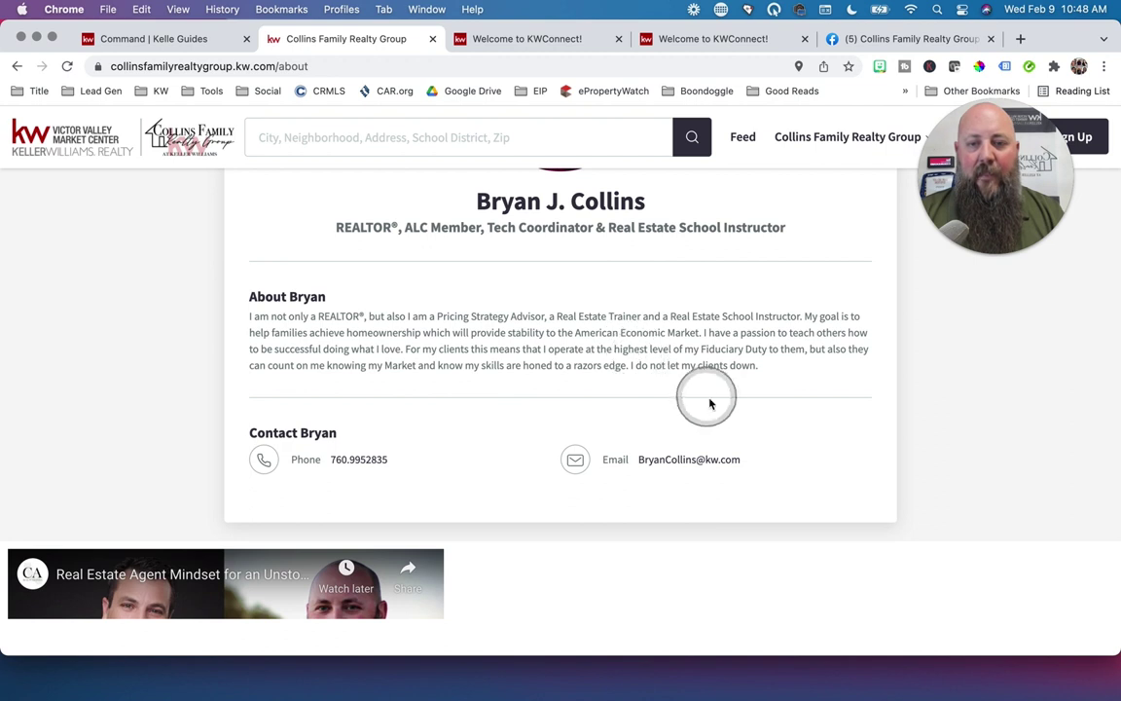
- Scroll through the live About page's bio, contact details, interview video and app download section
scroll(709, 400, down, 3)
scroll(740, 420, down, 4)
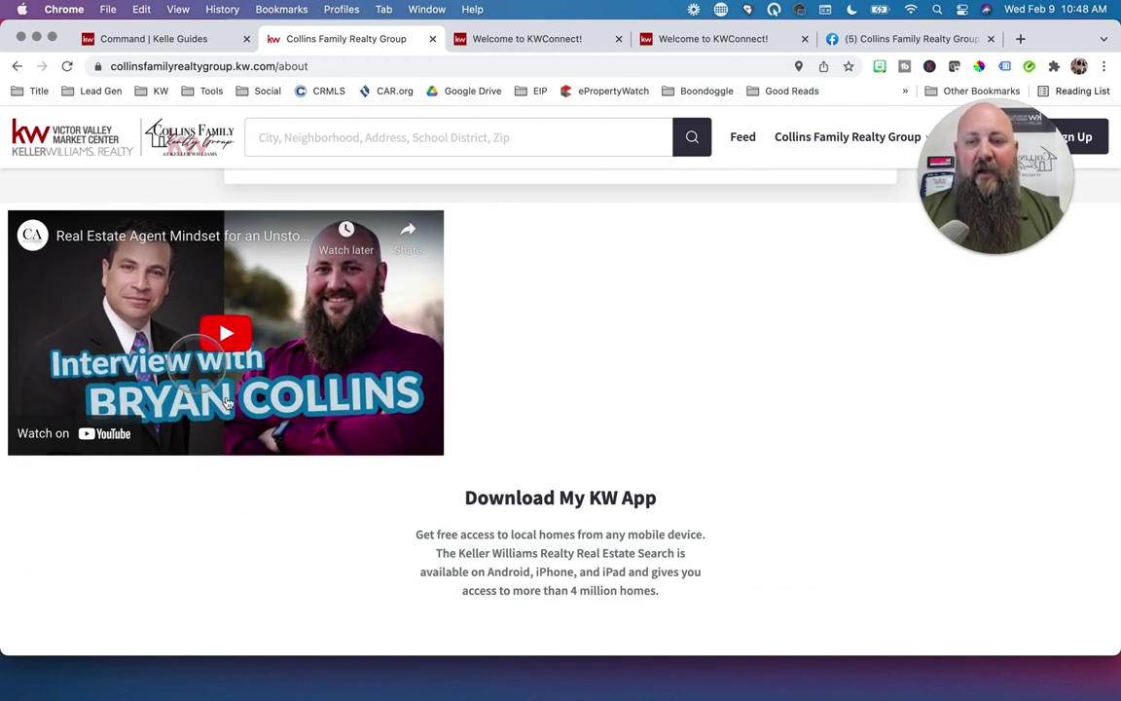
scroll(650, 418, down, 5)
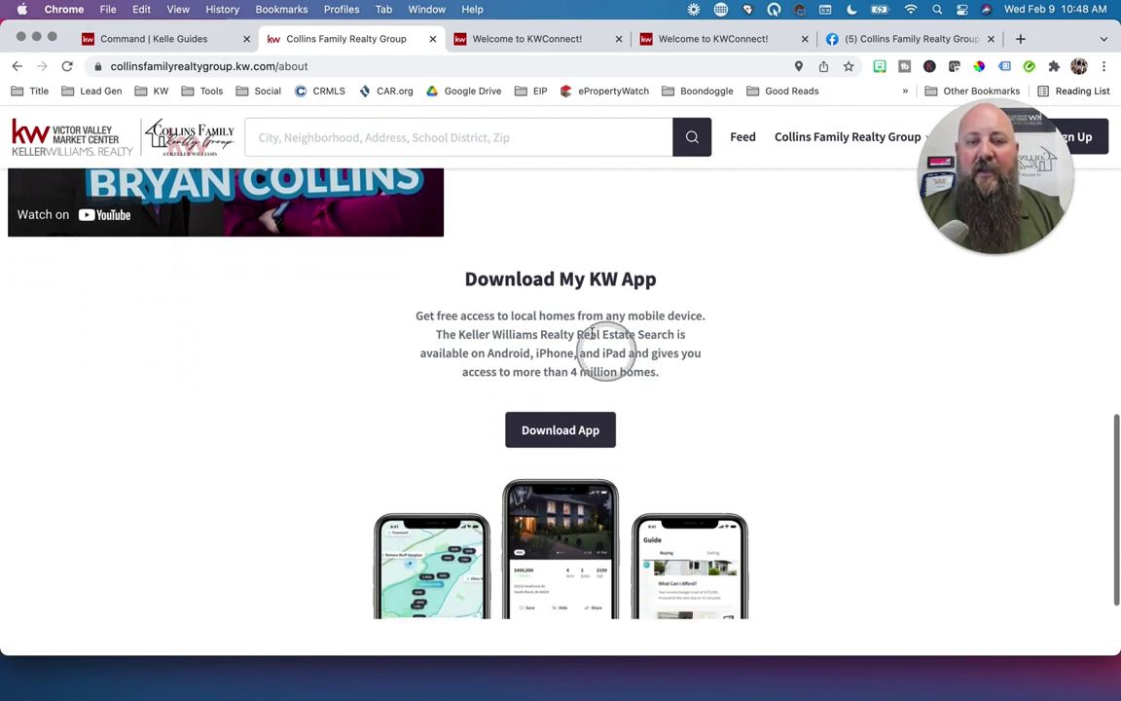
scroll(603, 408, down, 2)
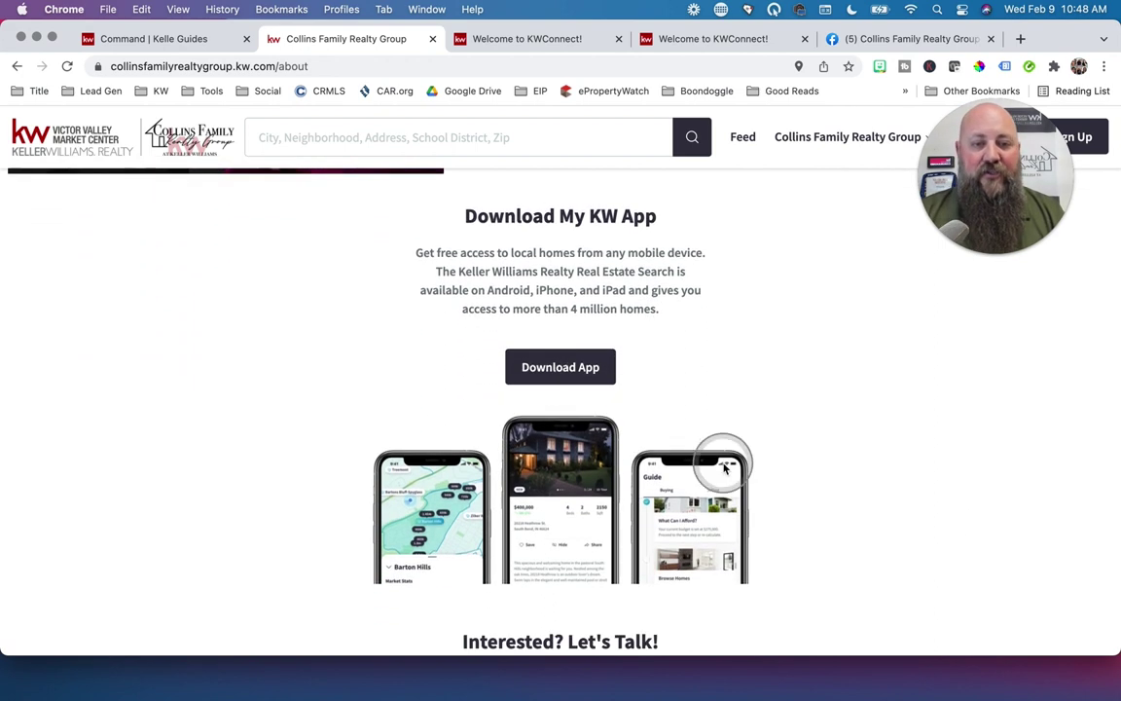
scroll(723, 468, down, 4)
scroll(723, 468, up, 10)
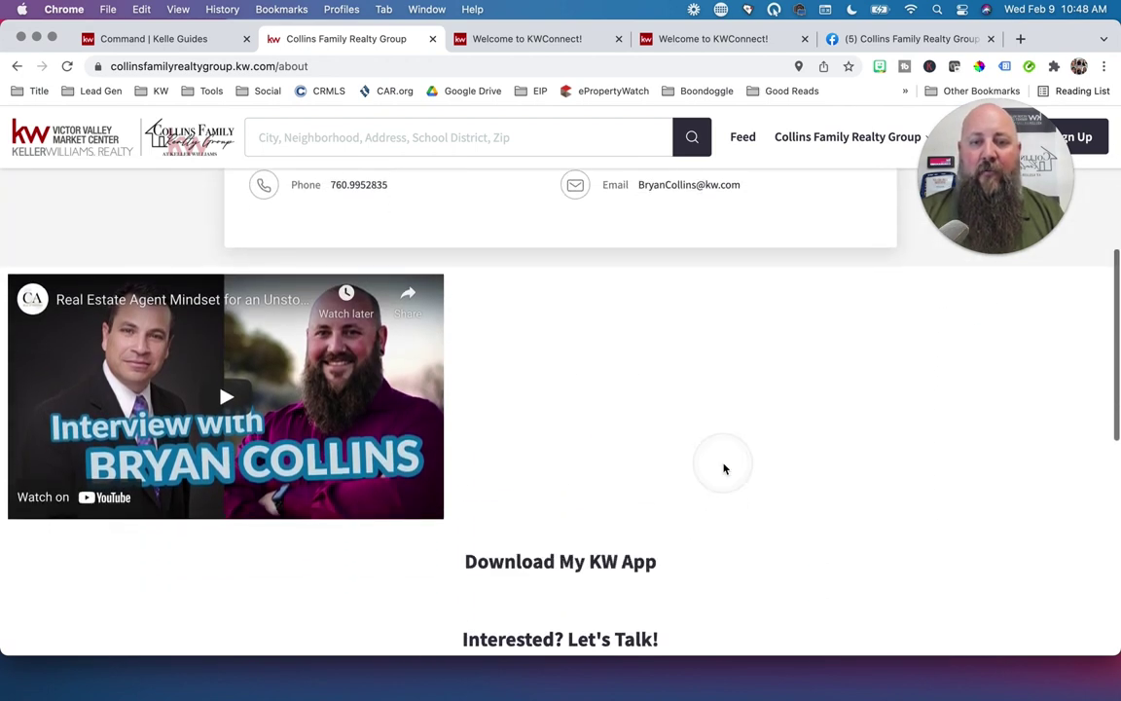
scroll(723, 468, down, 2)
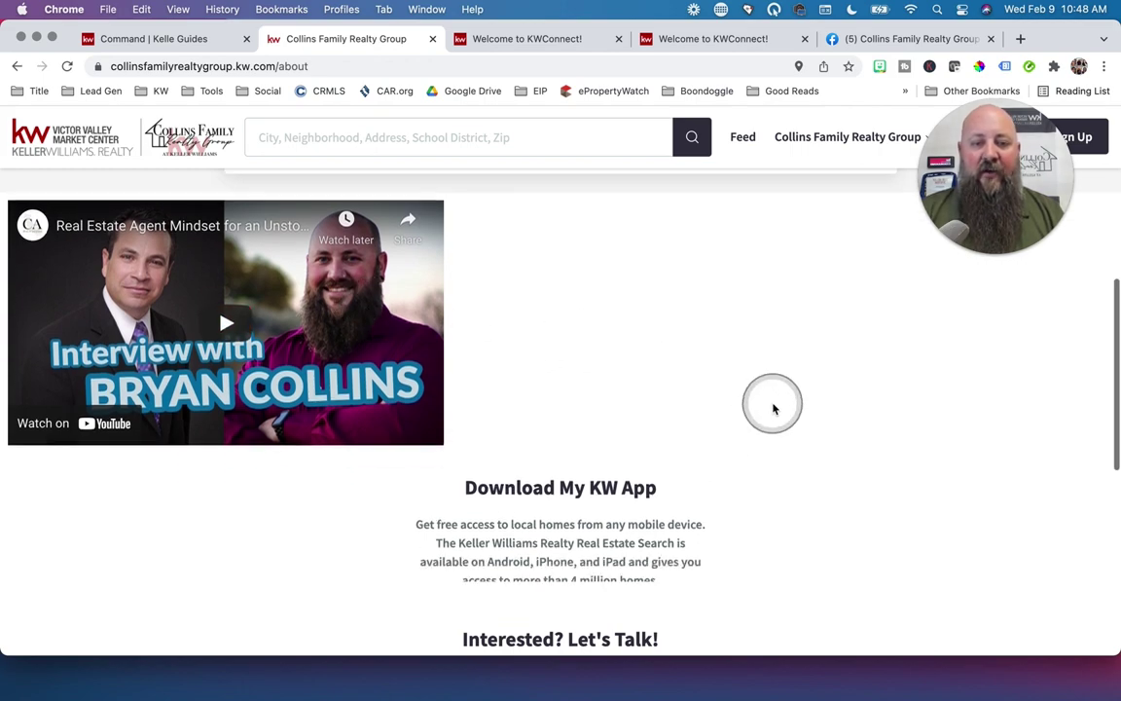
scroll(730, 393, down, 8)
scroll(710, 369, up, 10)
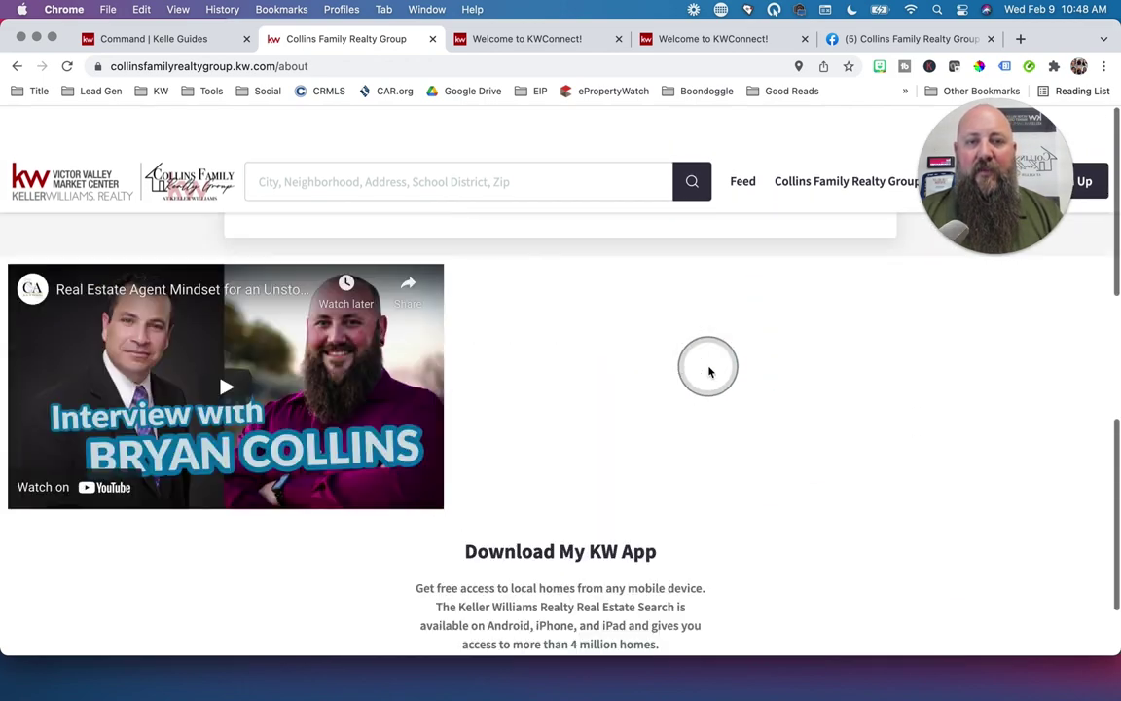
scroll(708, 370, up, 5)
- Return to the Agent Sites guide in the Command tab and scroll through the About page setup
click(153, 39)
scroll(613, 383, down, 4)
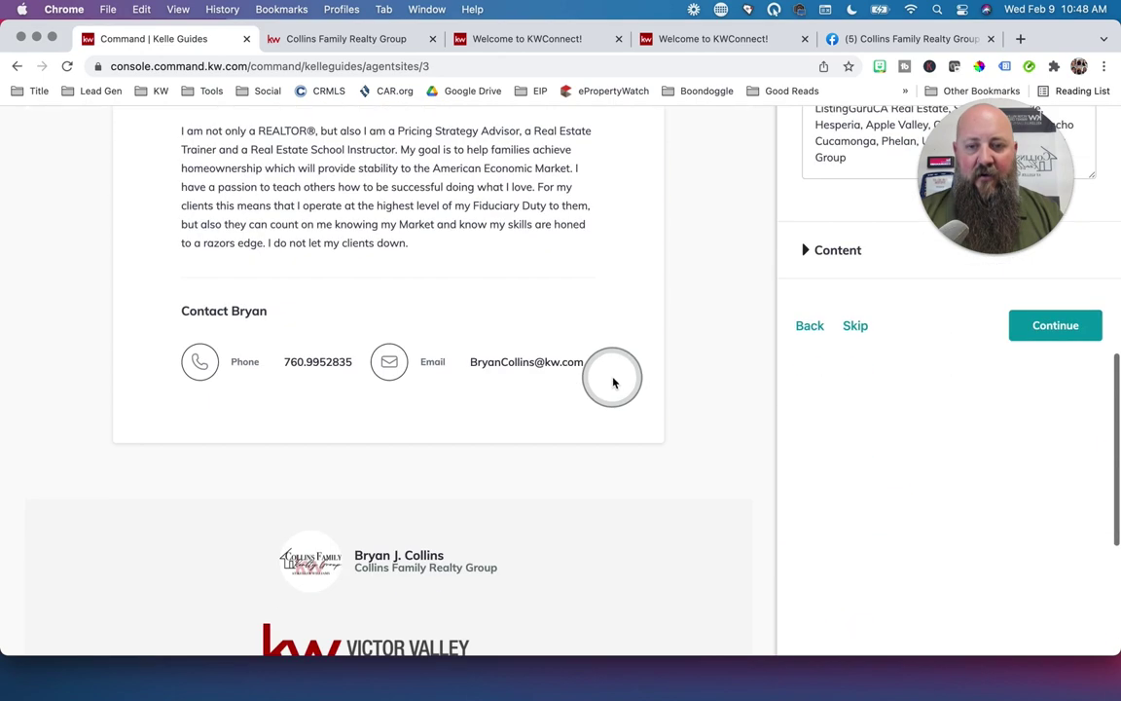
scroll(613, 382, down, 8)
scroll(613, 382, up, 9)
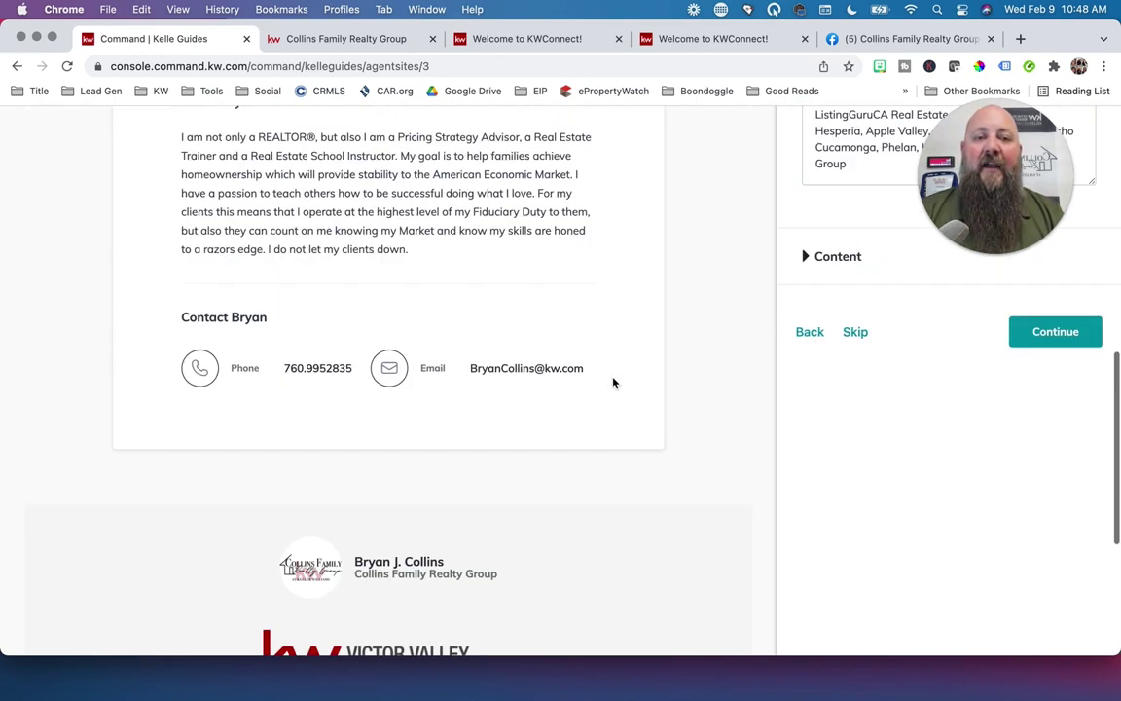
scroll(613, 382, up, 3)
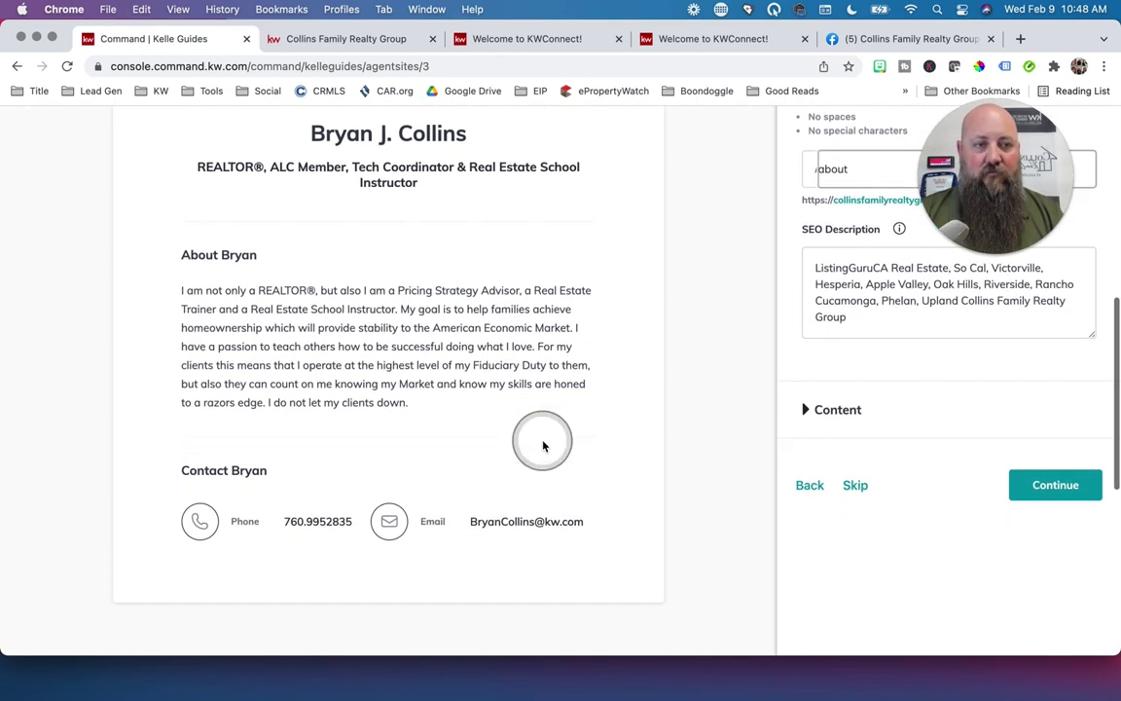
scroll(543, 446, down, 8)
scroll(584, 447, up, 6)
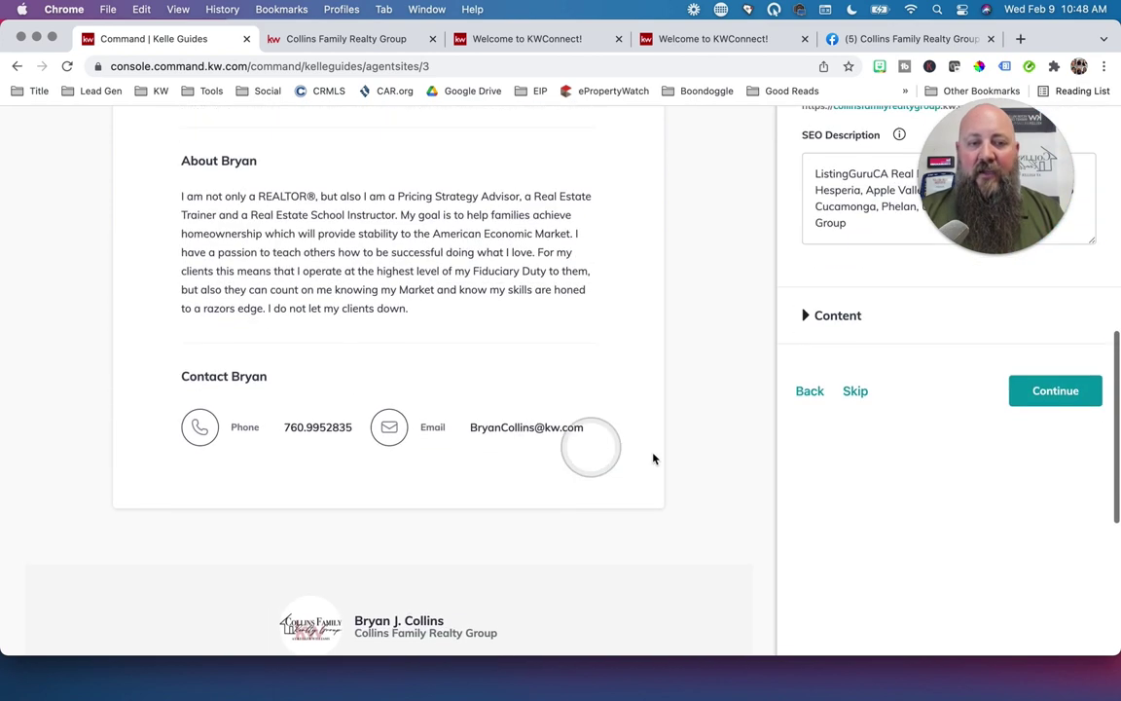
- Expand the About page Content section and review its title, job title, bio and contact fields
click(827, 316)
scroll(828, 379, down, 5)
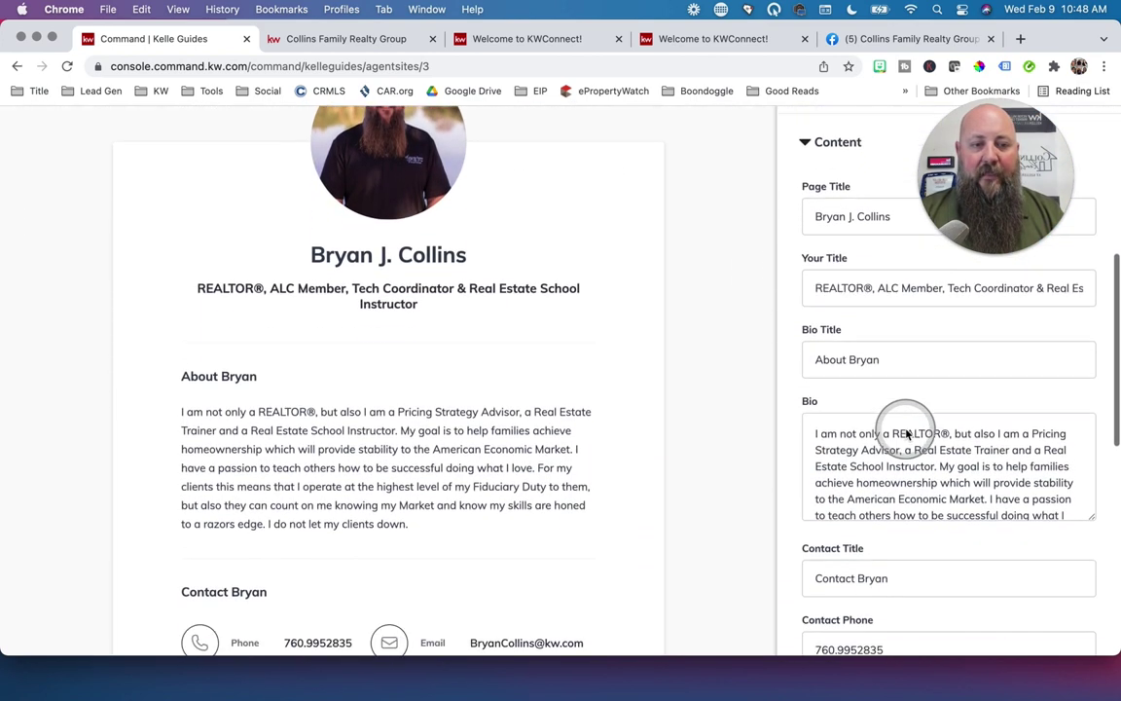
scroll(905, 433, down, 6)
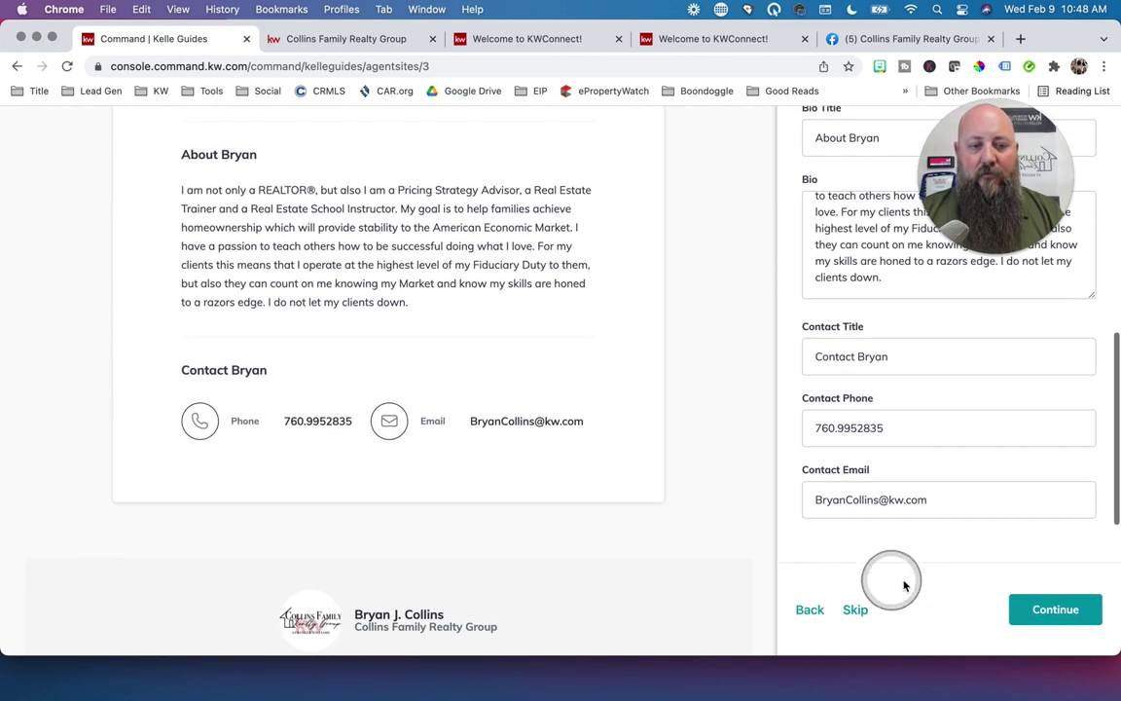
scroll(895, 543, up, 10)
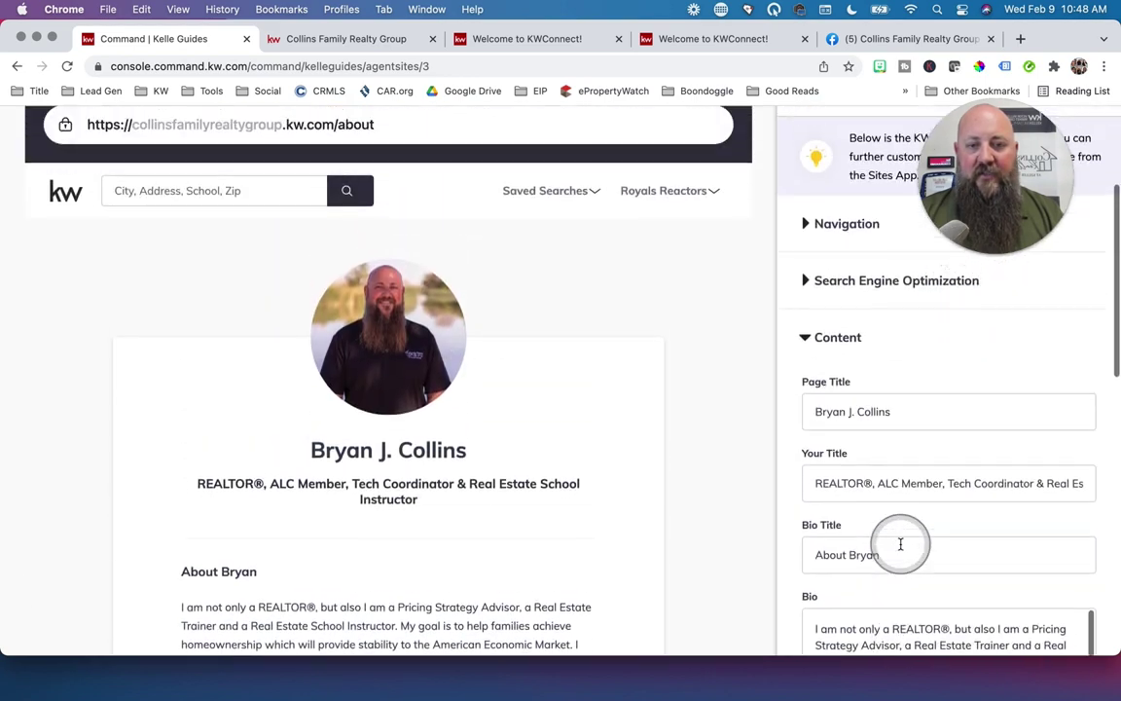
scroll(595, 470, down, 2)
scroll(595, 470, up, 2)
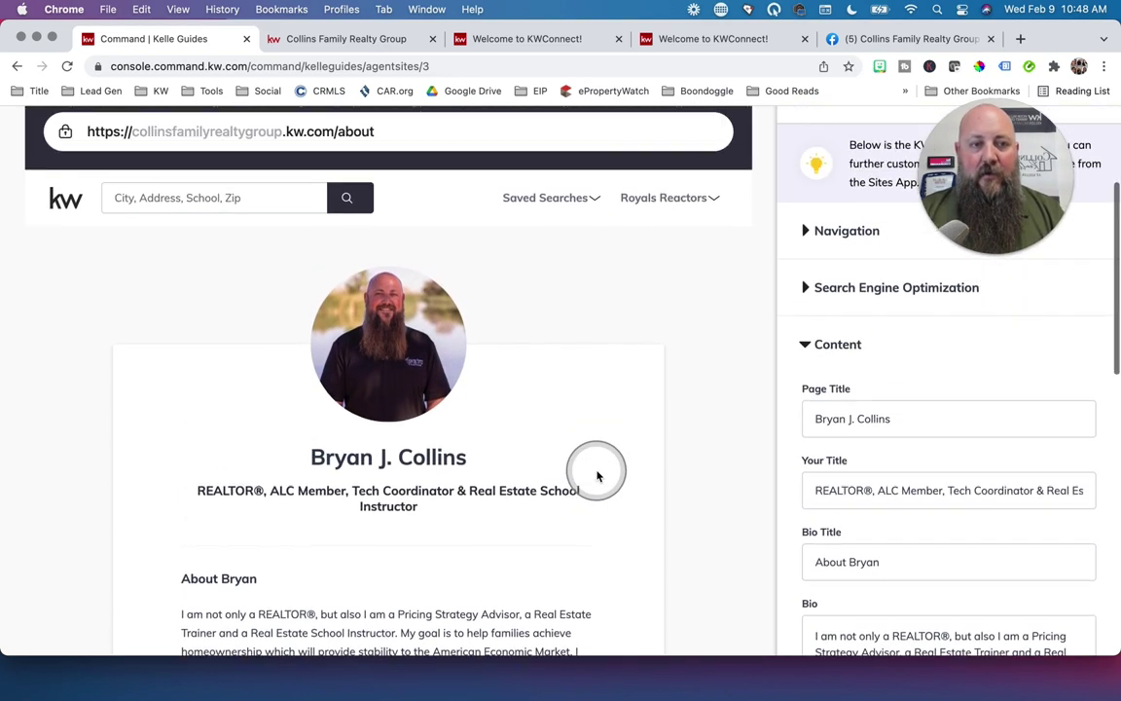
scroll(595, 476, up, 1)
scroll(595, 476, down, 10)
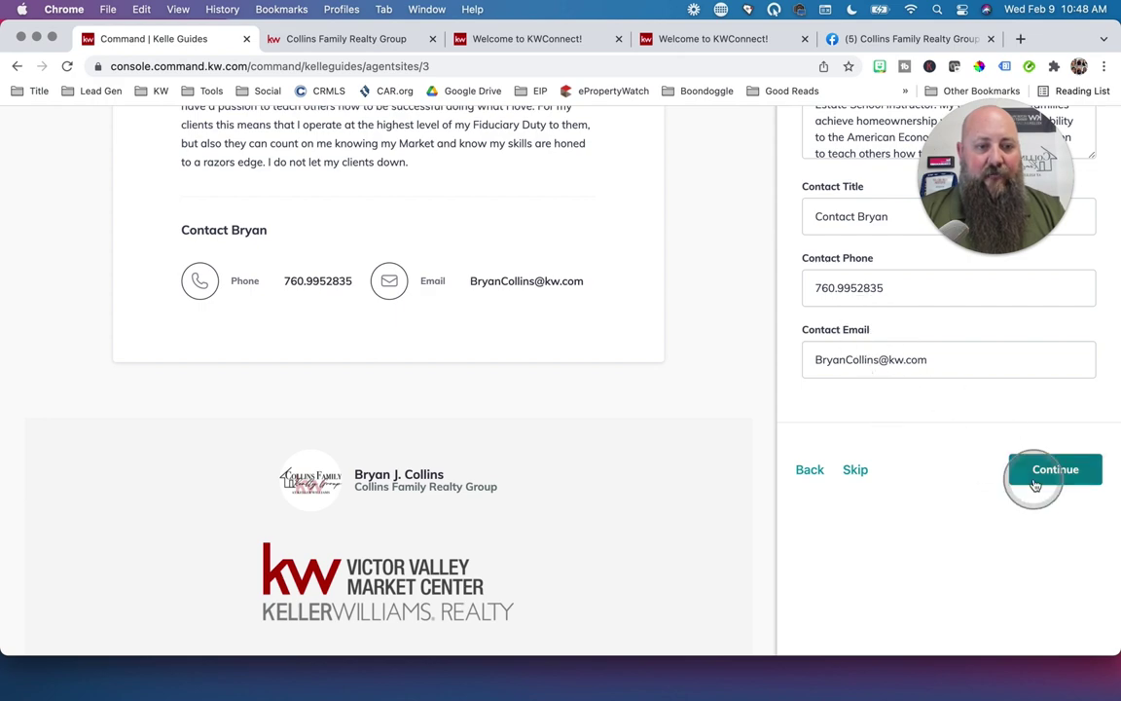
- Advance the Kelle Guide to the Contact Us page settings
click(1035, 482)
scroll(661, 426, down, 5)
scroll(662, 430, up, 3)
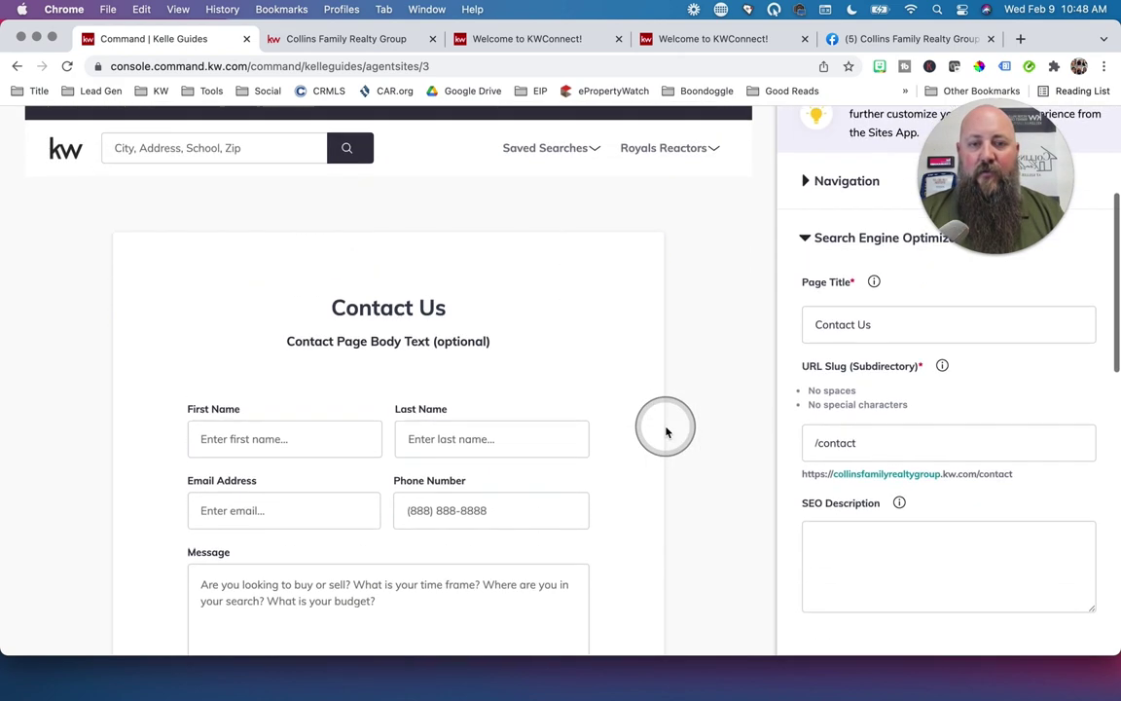
scroll(665, 431, down, 1)
scroll(666, 431, down, 1)
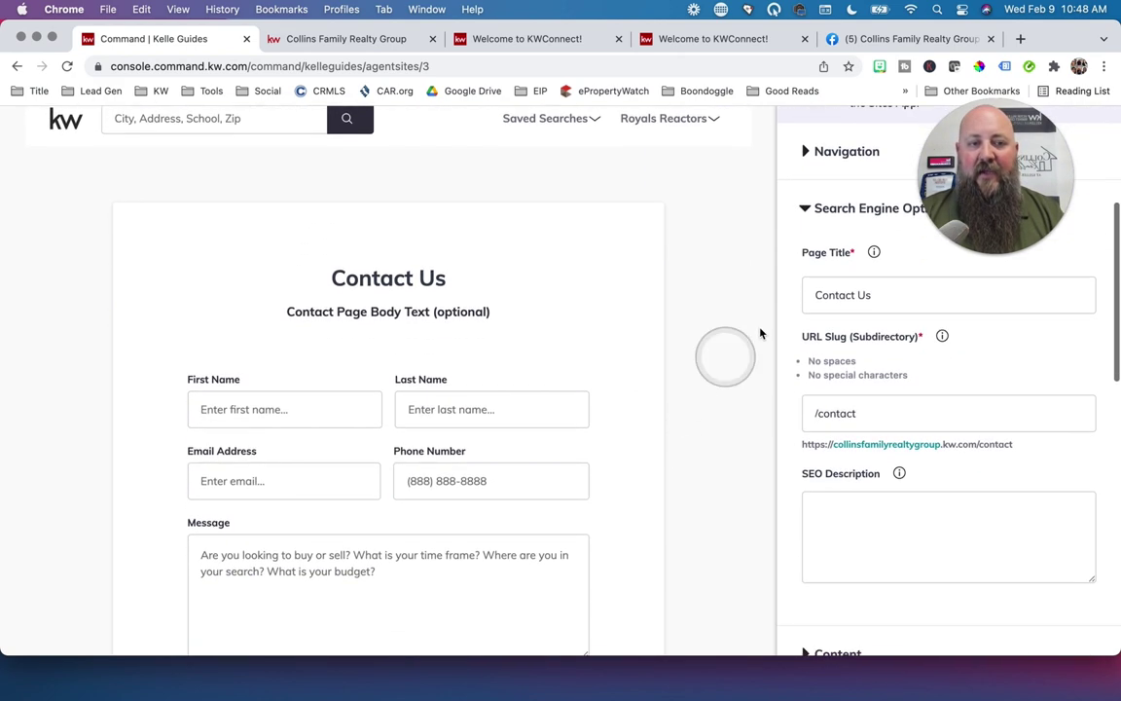
- Swap SEO for the Contact Us Content fields, save them, then go to Agent Site Pages
click(806, 210)
click(811, 265)
scroll(883, 391, down, 8)
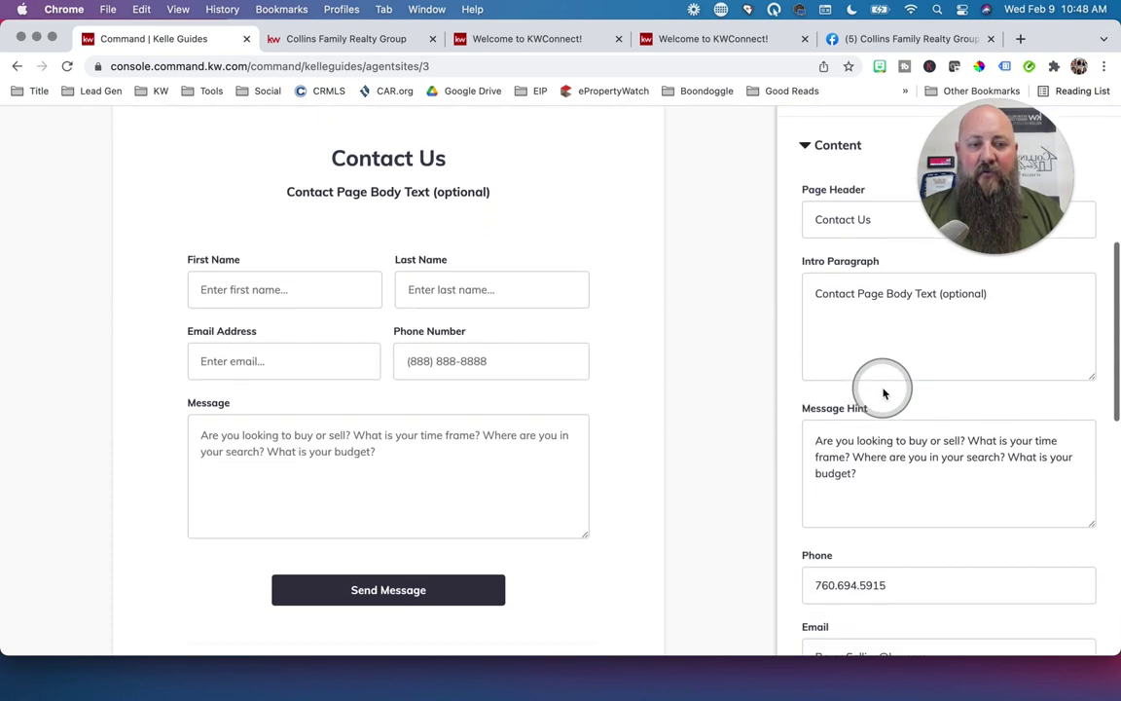
scroll(569, 376, down, 8)
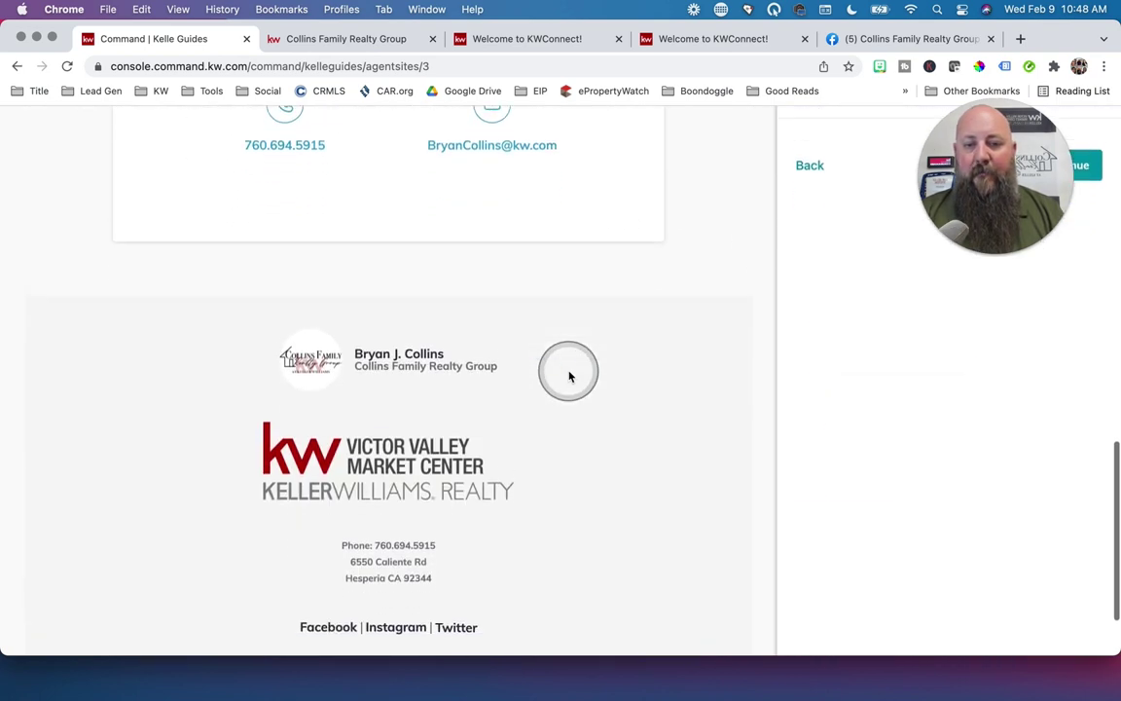
scroll(723, 456, up, 6)
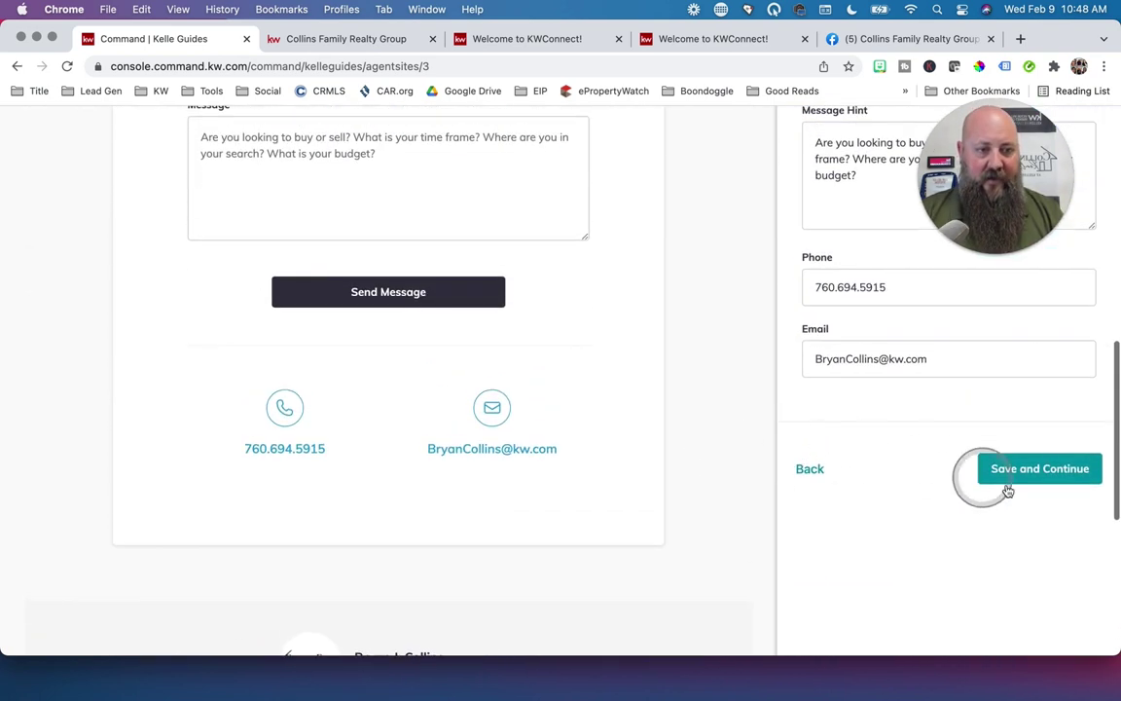
click(1056, 468)
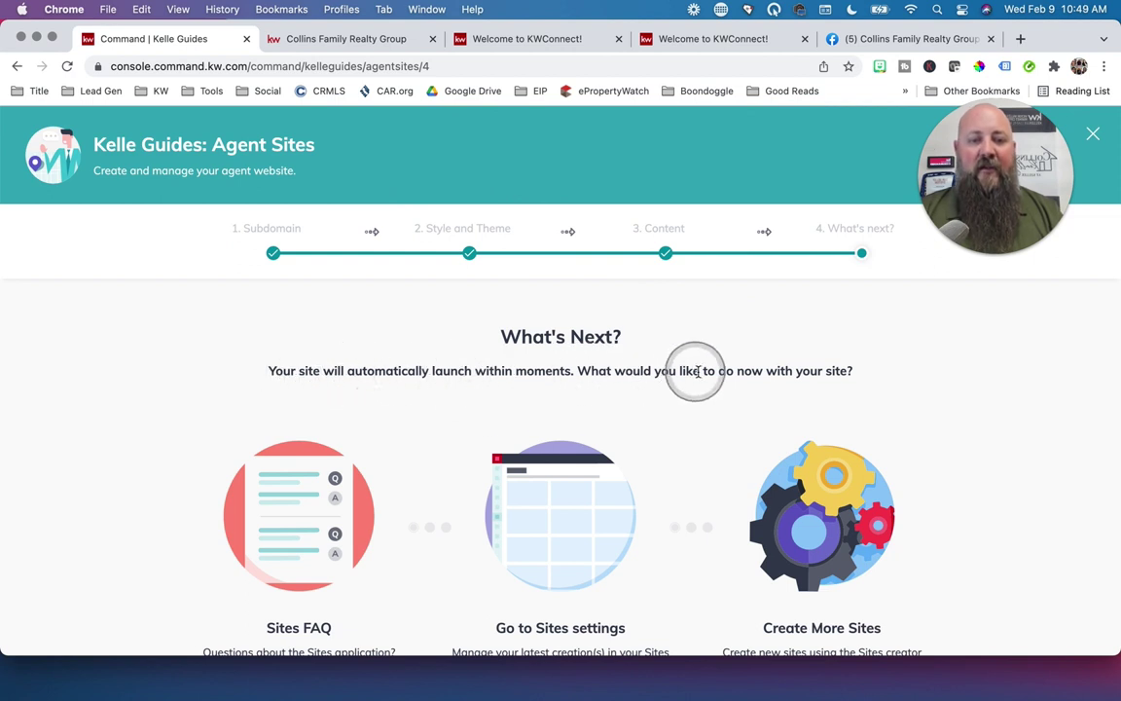
scroll(706, 433, down, 3)
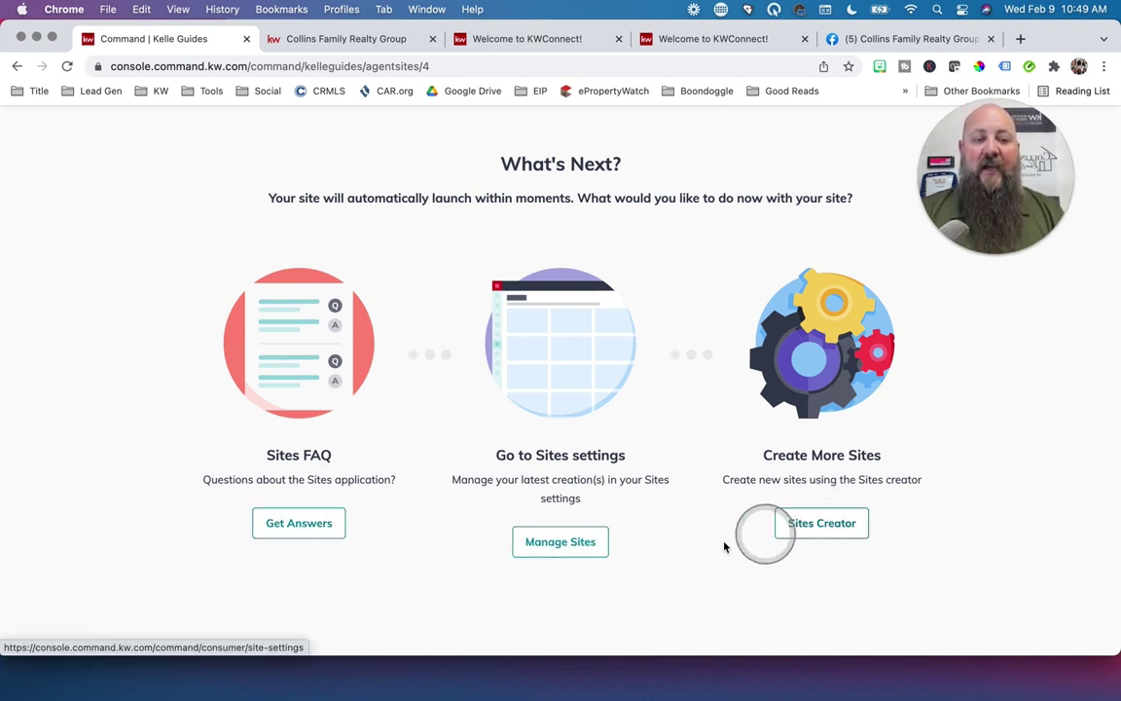
click(543, 557)
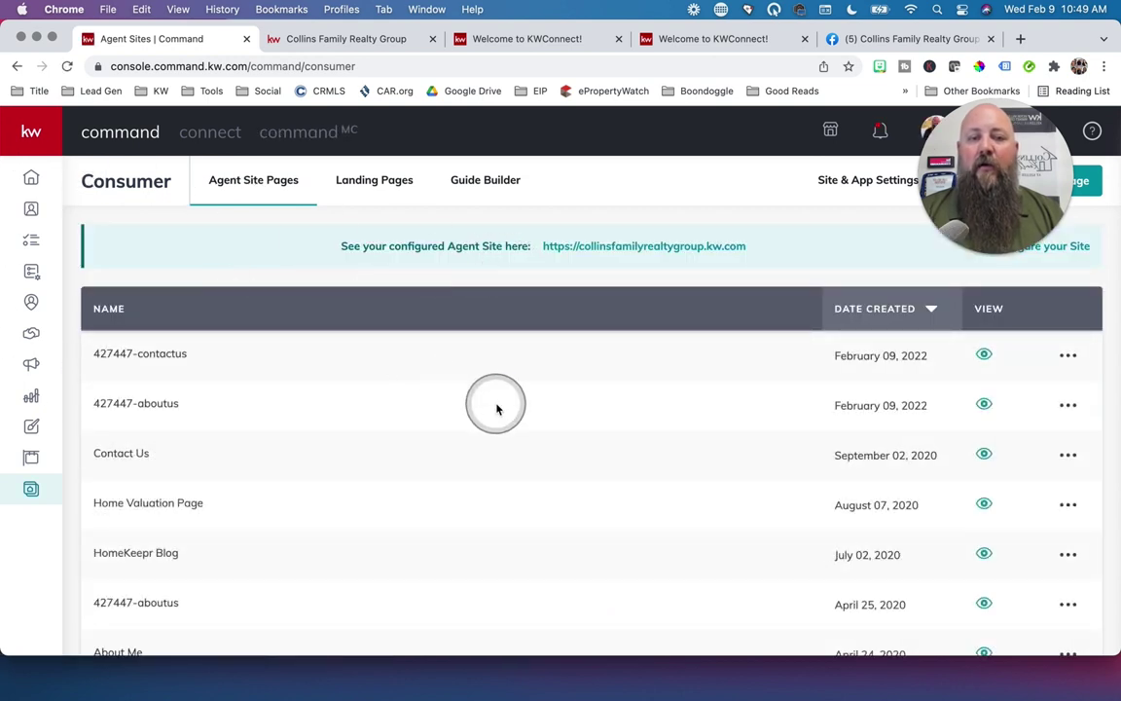
scroll(545, 455, down, 3)
scroll(545, 455, up, 3)
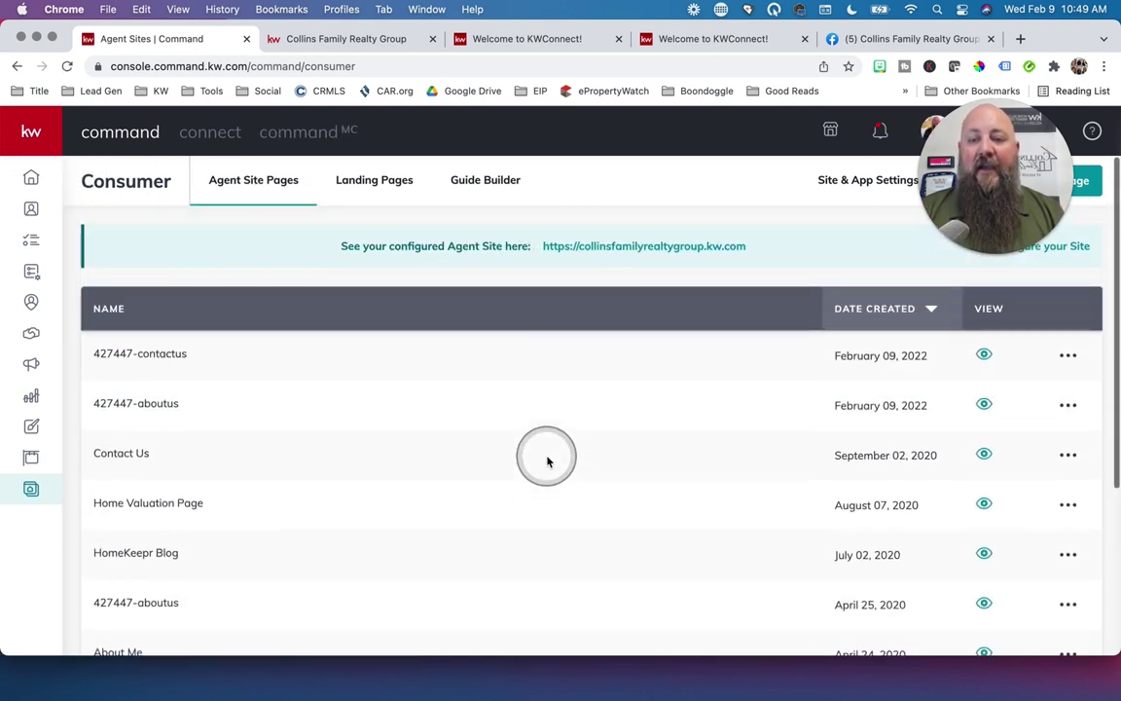
scroll(545, 458, down, 3)
scroll(546, 462, up, 3)
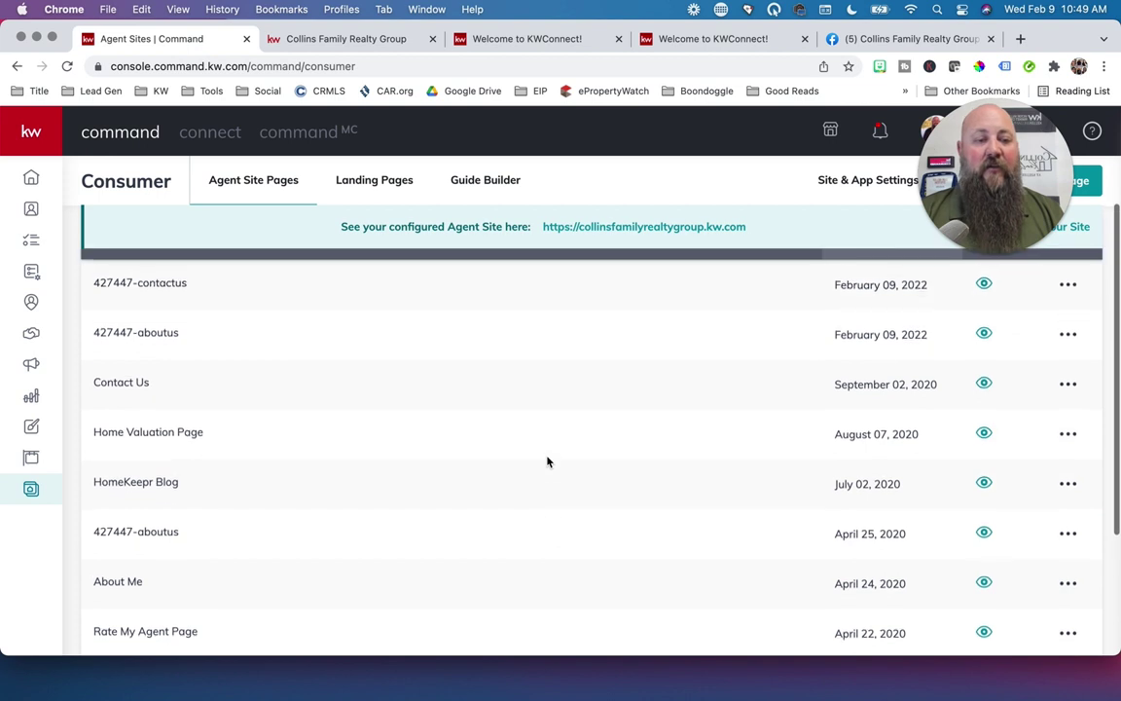
scroll(547, 461, down, 1)
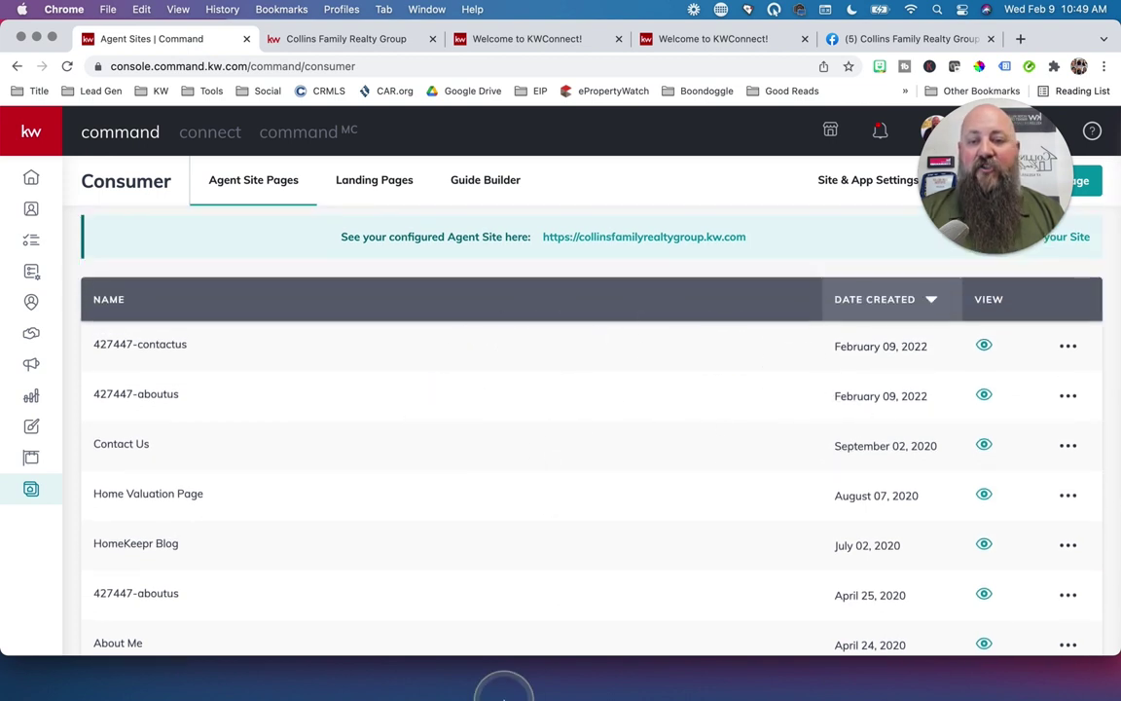
scroll(501, 507, up, 1)
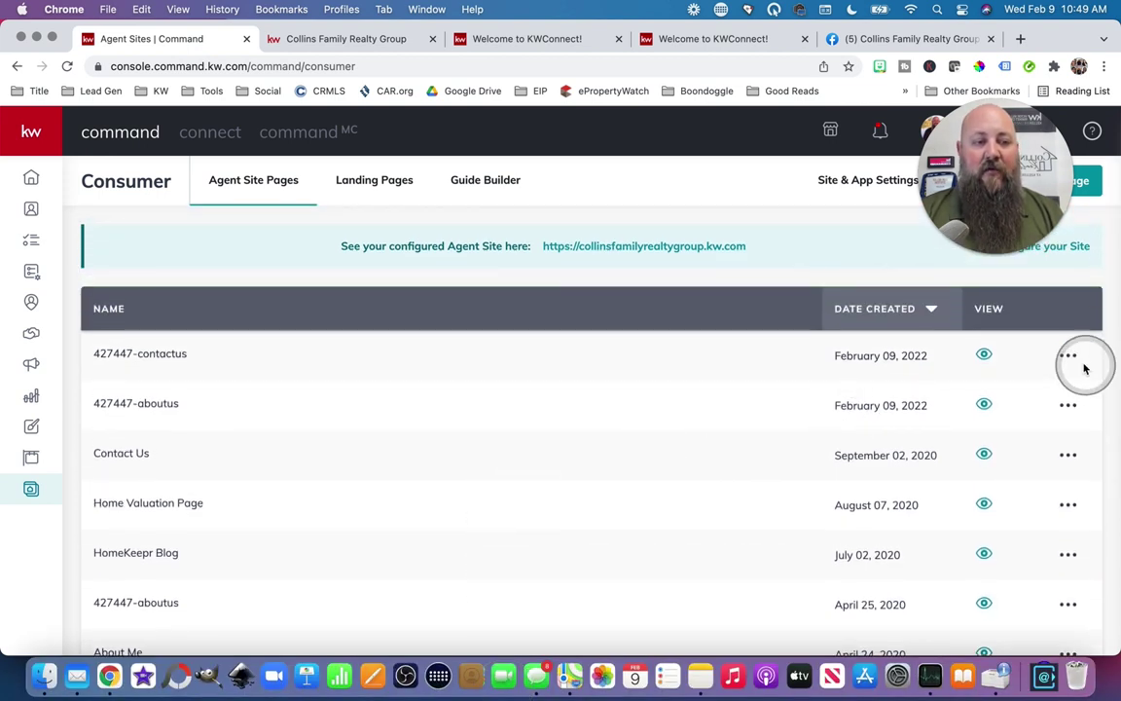
click(1060, 357)
click(955, 427)
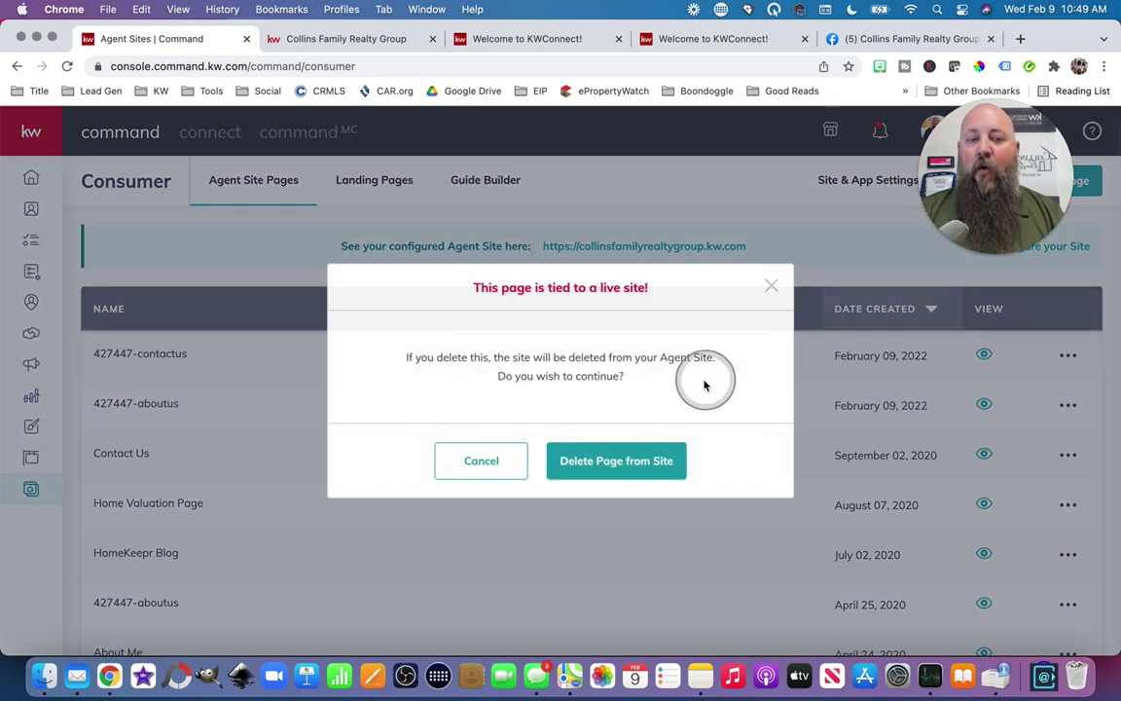
click(602, 457)
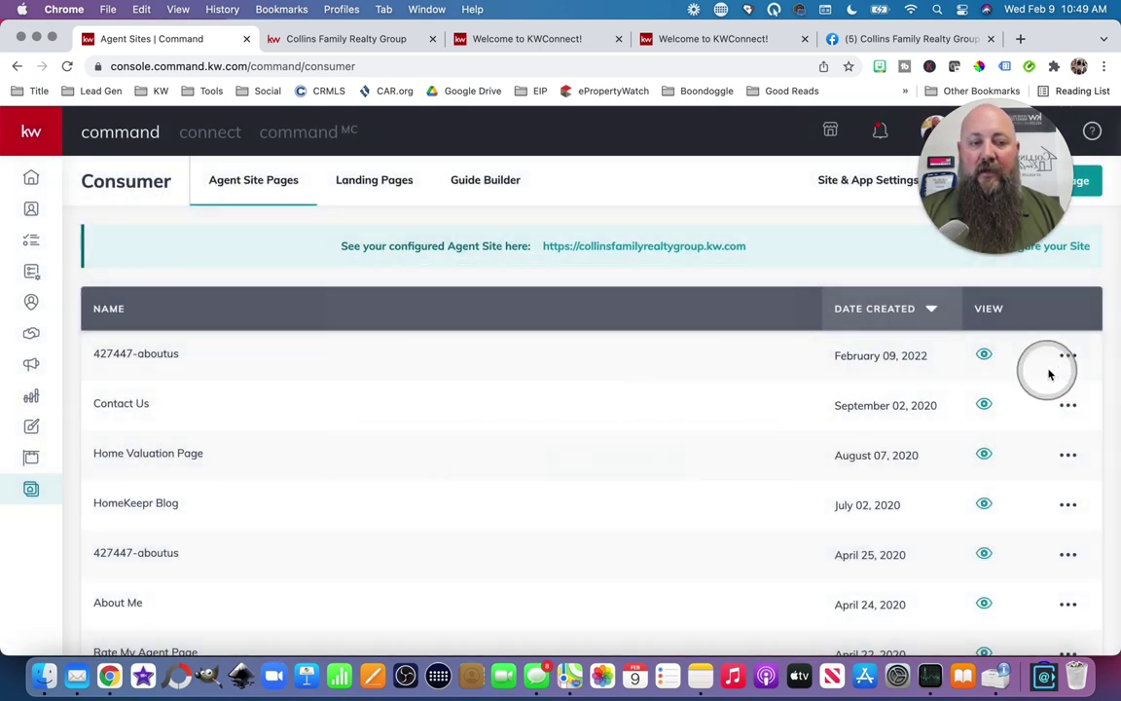
click(1065, 357)
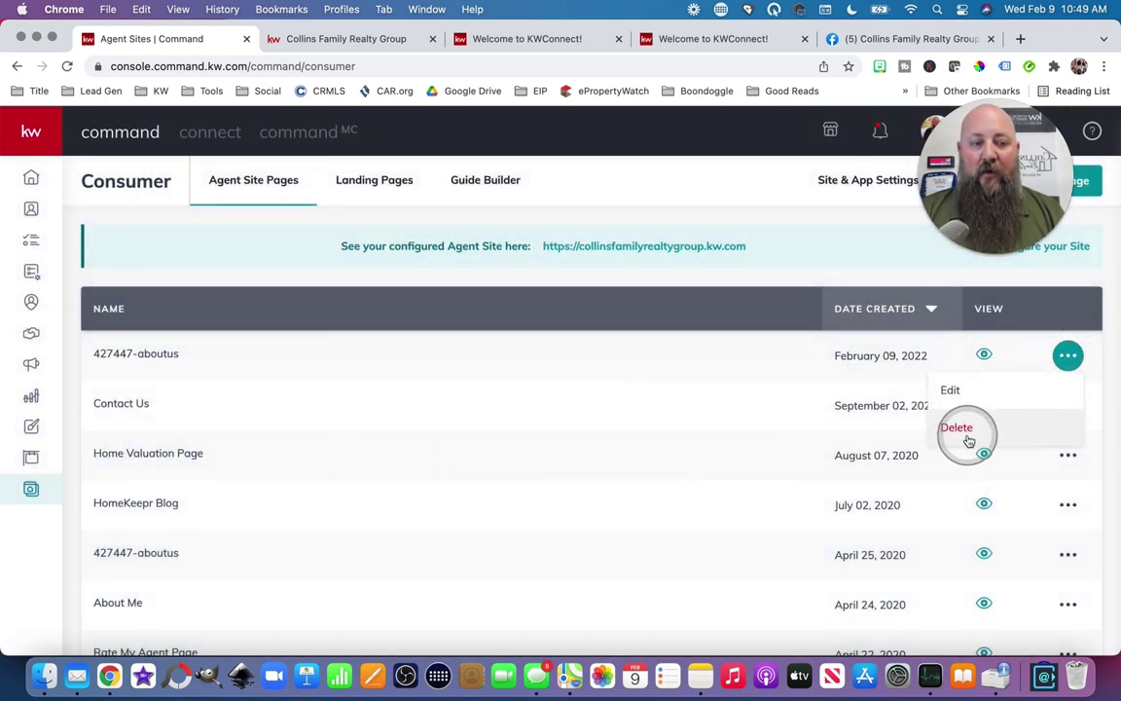
click(967, 439)
click(635, 461)
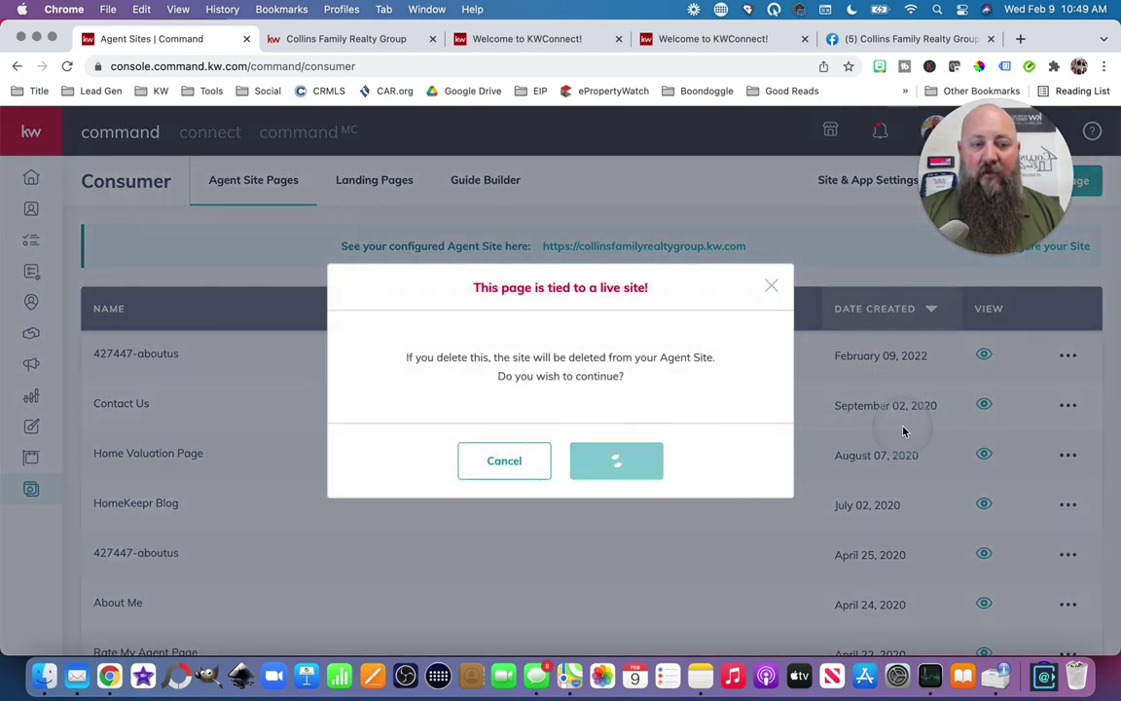
scroll(907, 459, down, 2)
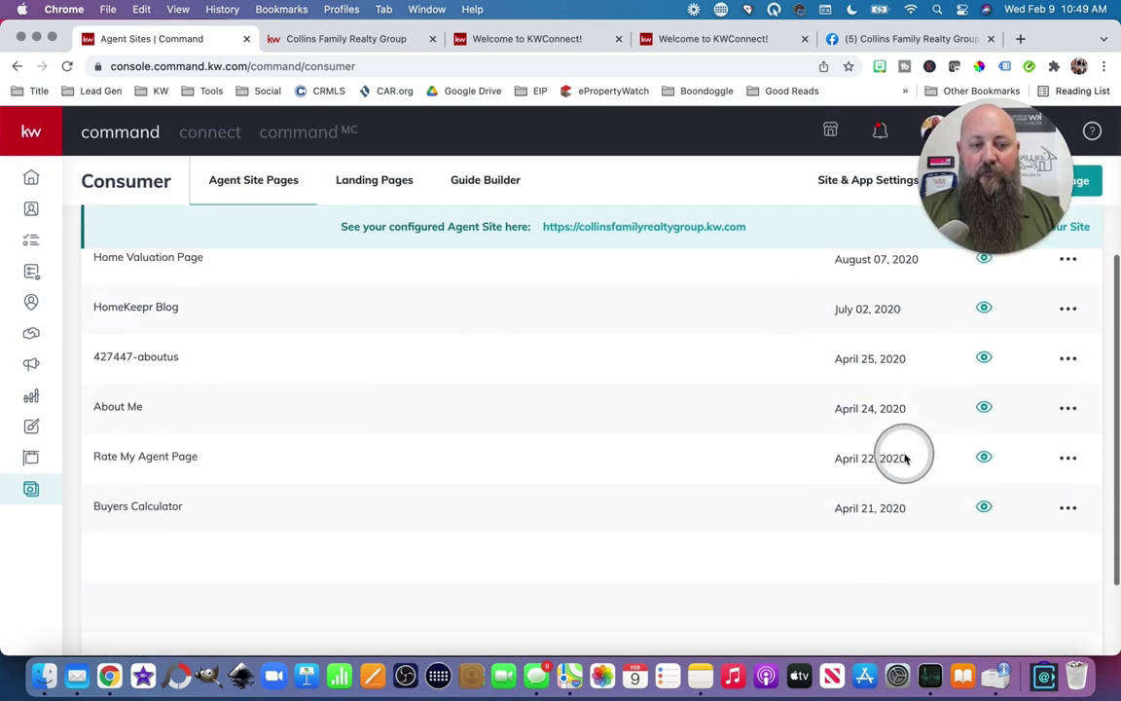
scroll(907, 459, up, 2)
scroll(895, 538, down, 1)
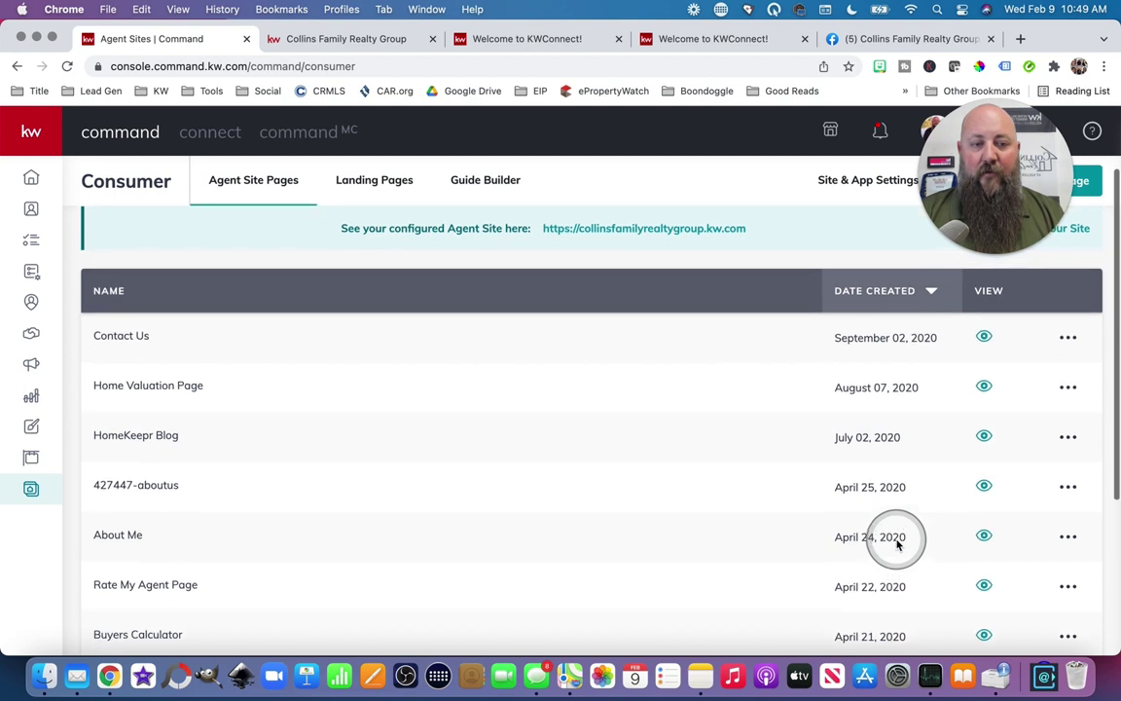
scroll(895, 543, up, 2)
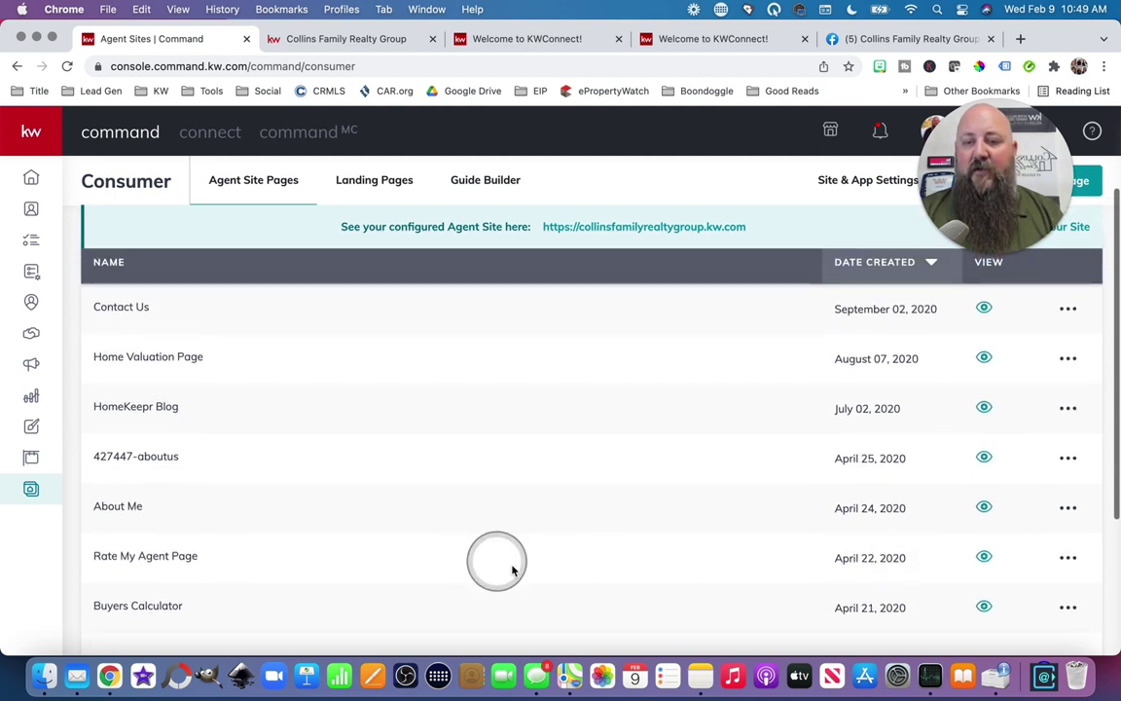
scroll(671, 587, down, 1)
scroll(562, 476, up, 2)
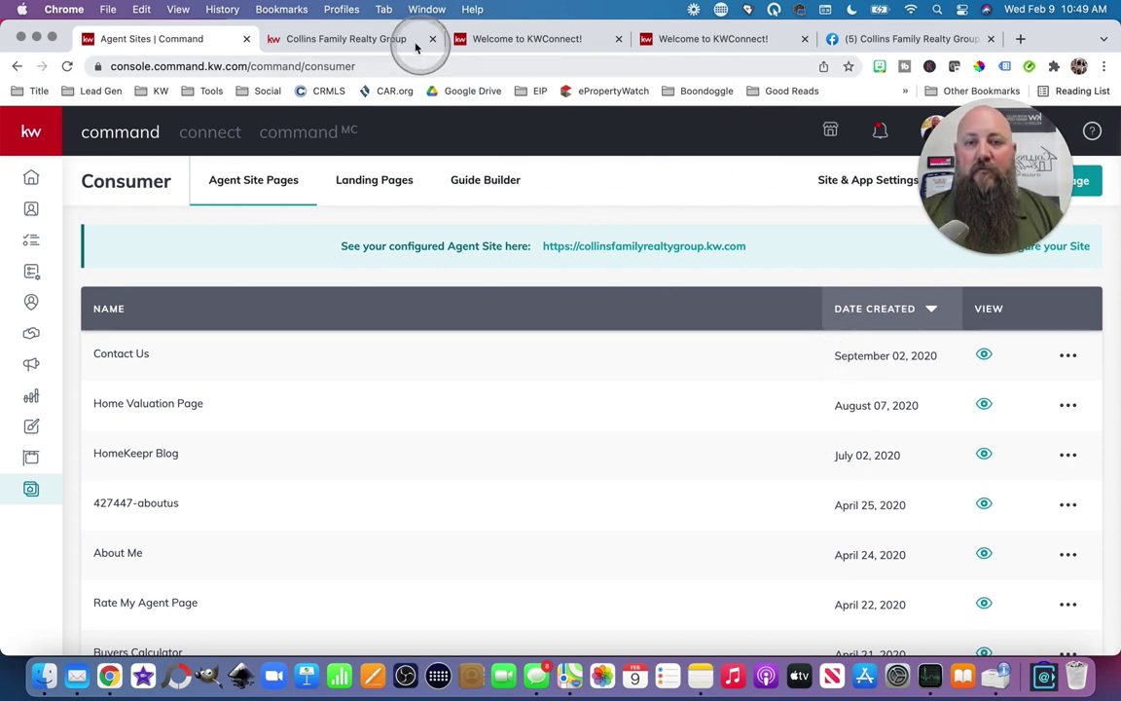
- On the live Collins Family Realty Group site, load the home page and inspect the navigation menu
click(379, 39)
click(344, 66)
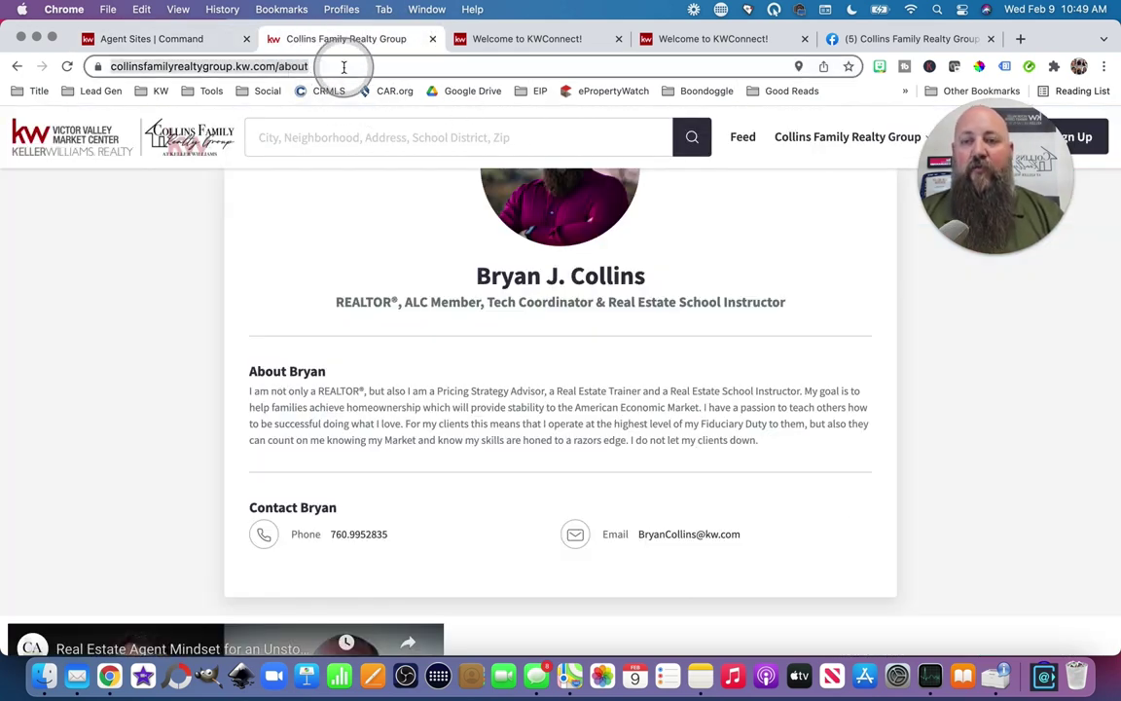
click(82, 151)
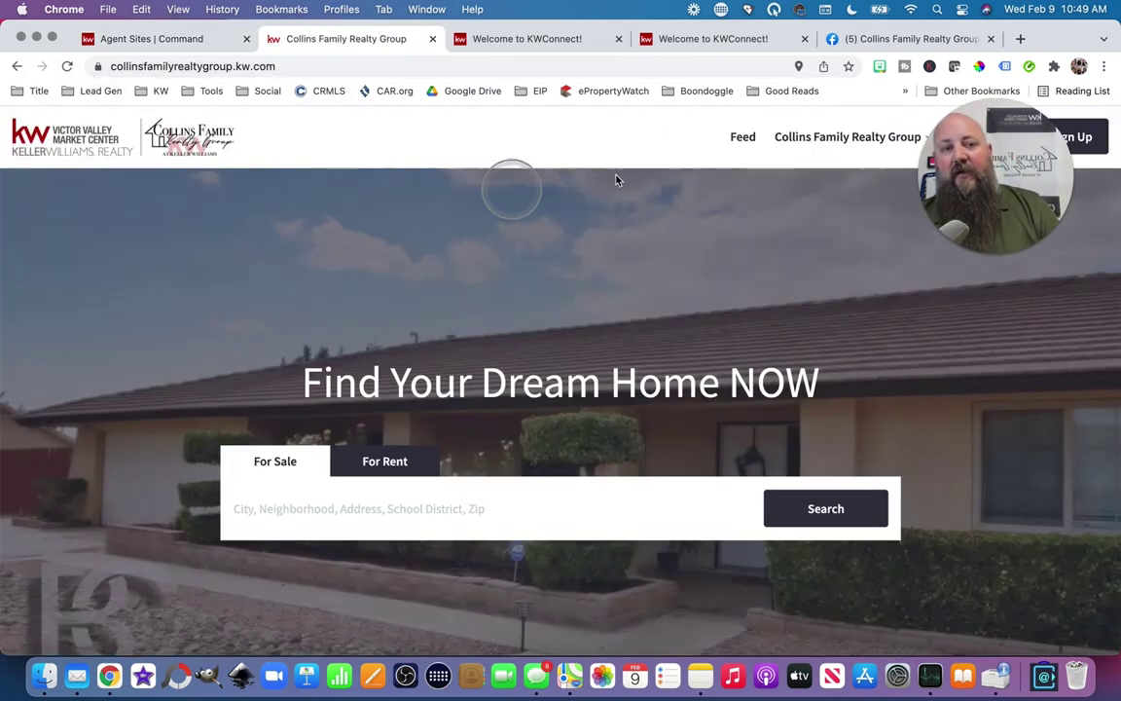
click(864, 143)
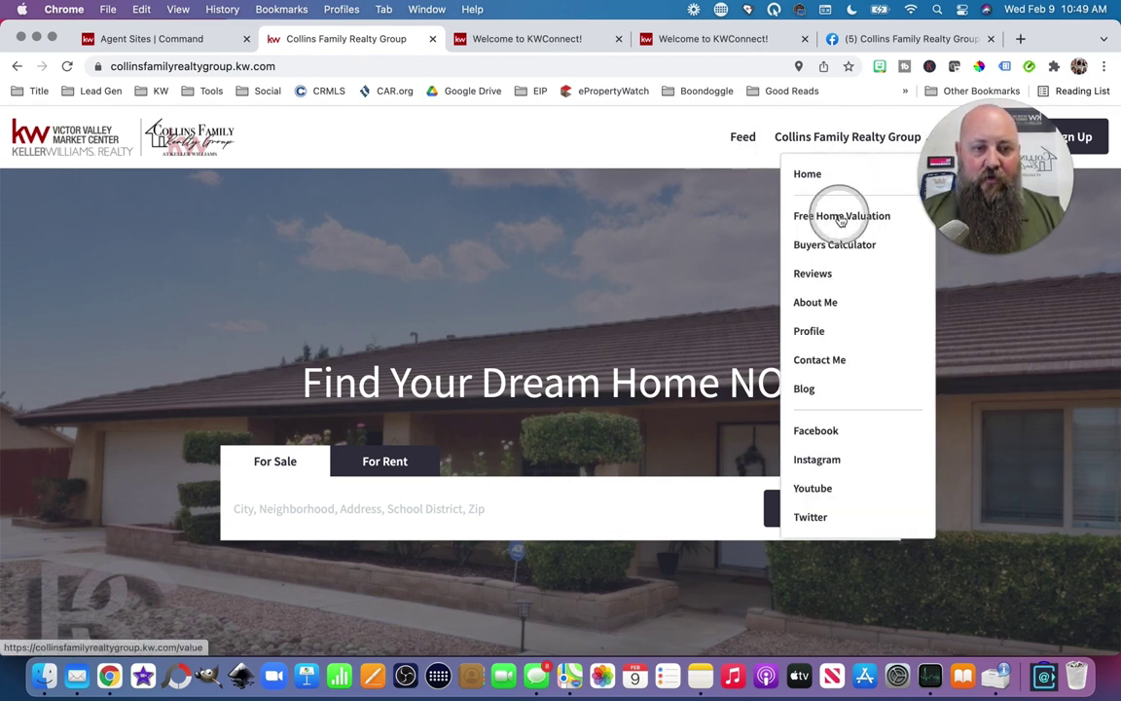
click(565, 146)
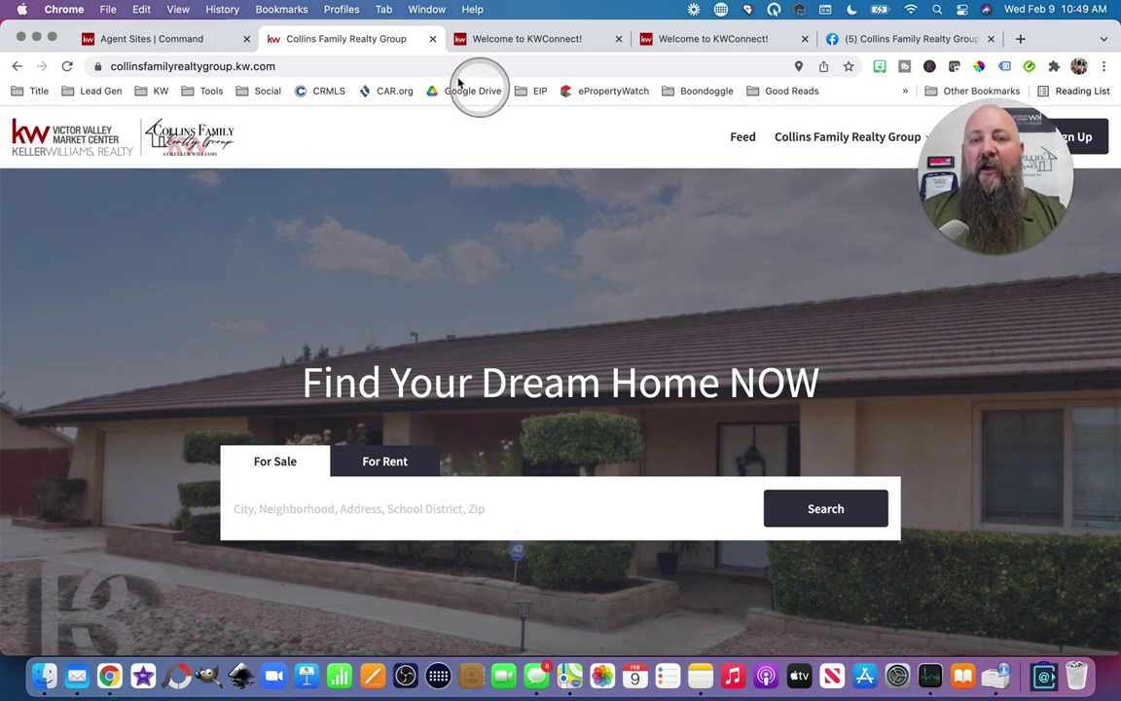
click(311, 67)
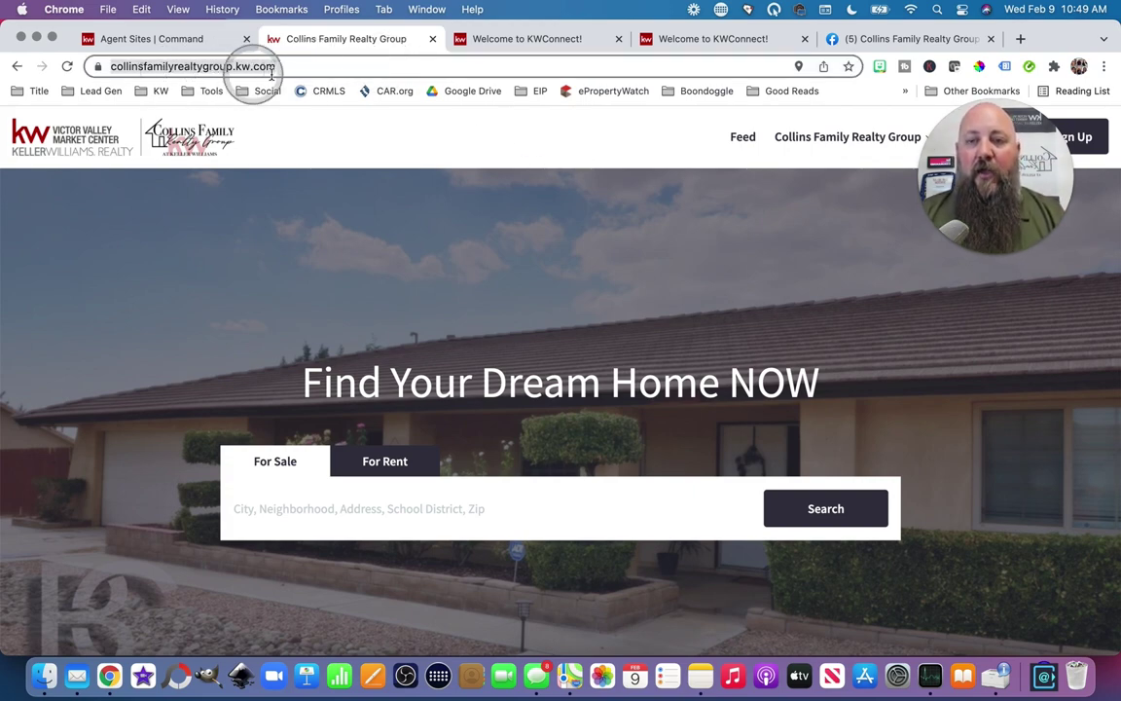
click(457, 179)
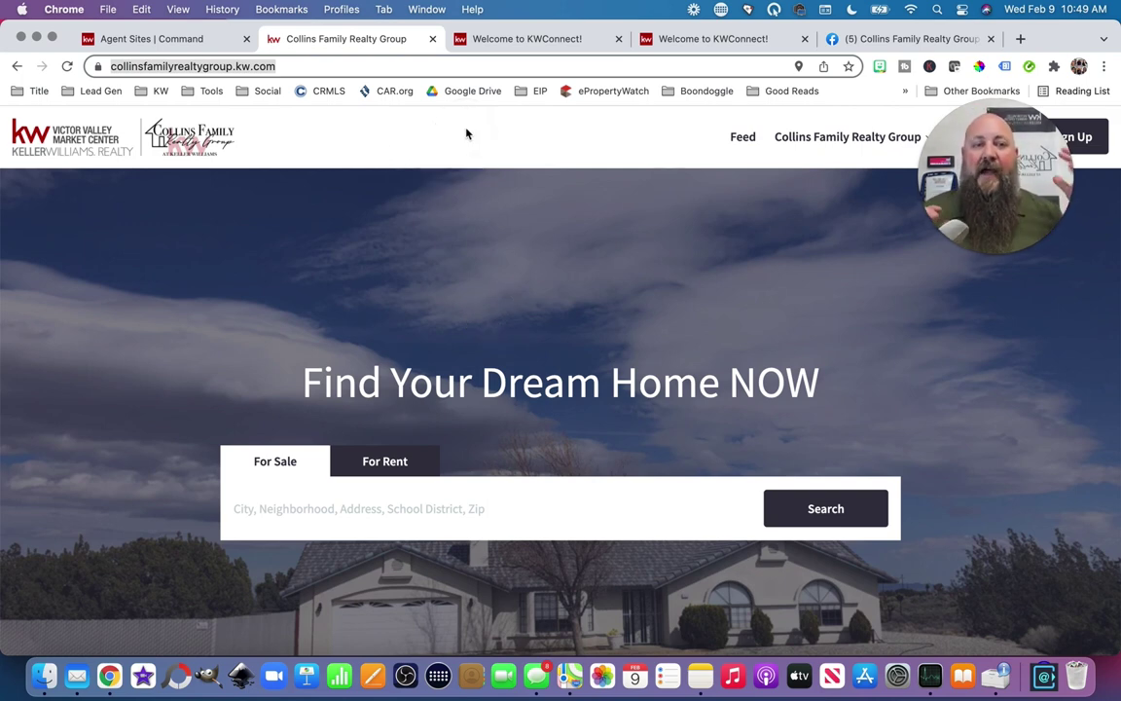
- Go back to the Agent Sites Command tab and open Contacts from the left sidebar
click(127, 39)
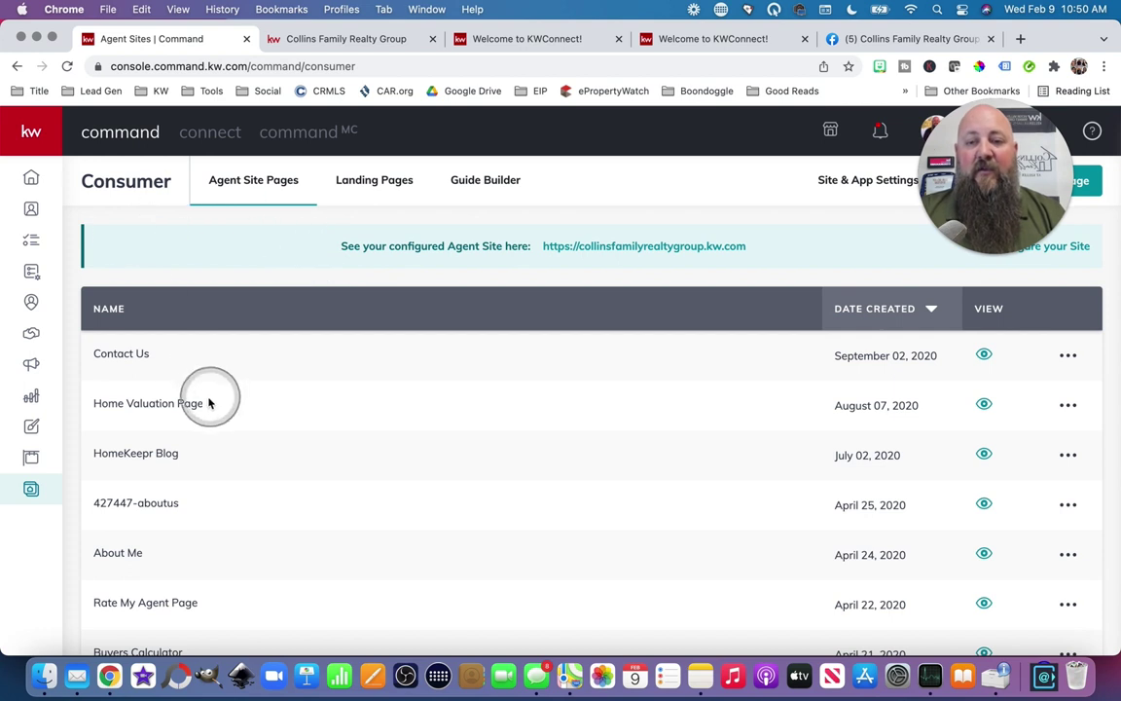
click(35, 211)
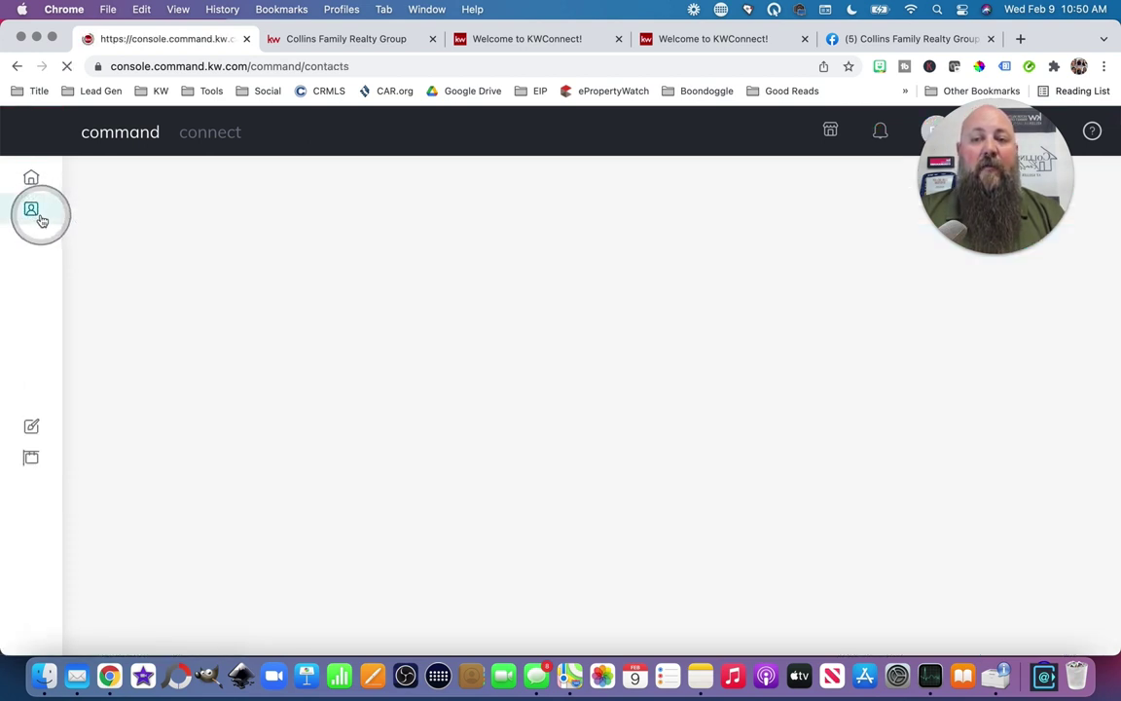